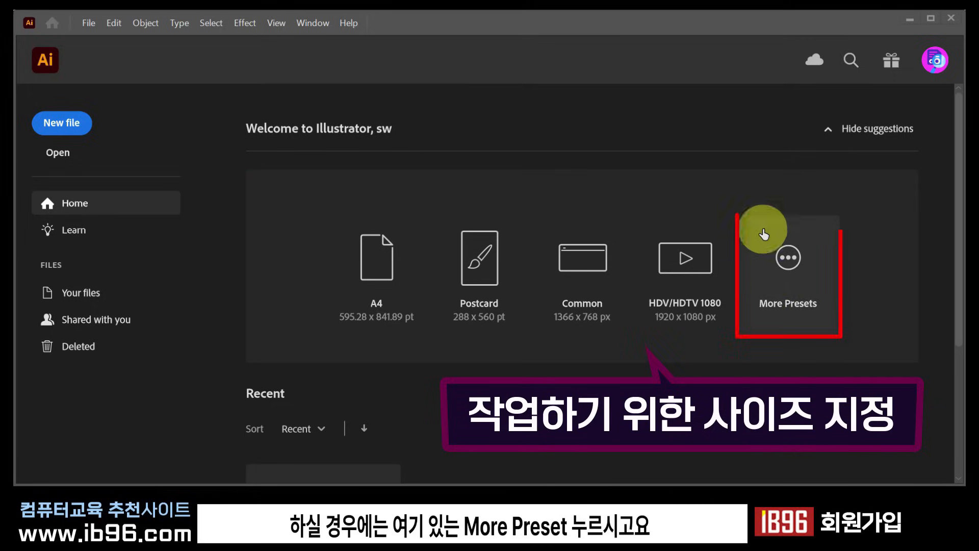
Step: Browse the new-document preset categories and create a document from the Web preset Common, 1366 x 768 px
left_click(811, 288)
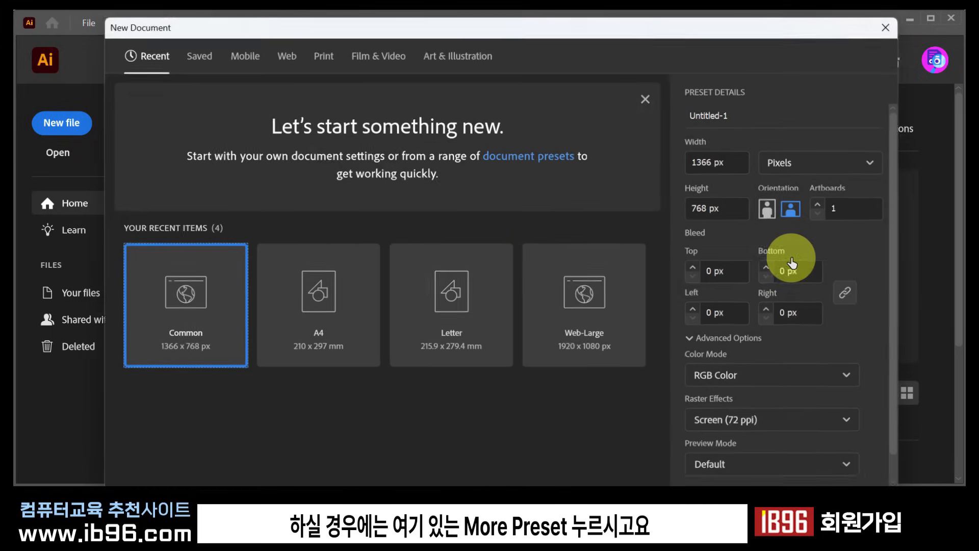
left_click(241, 60)
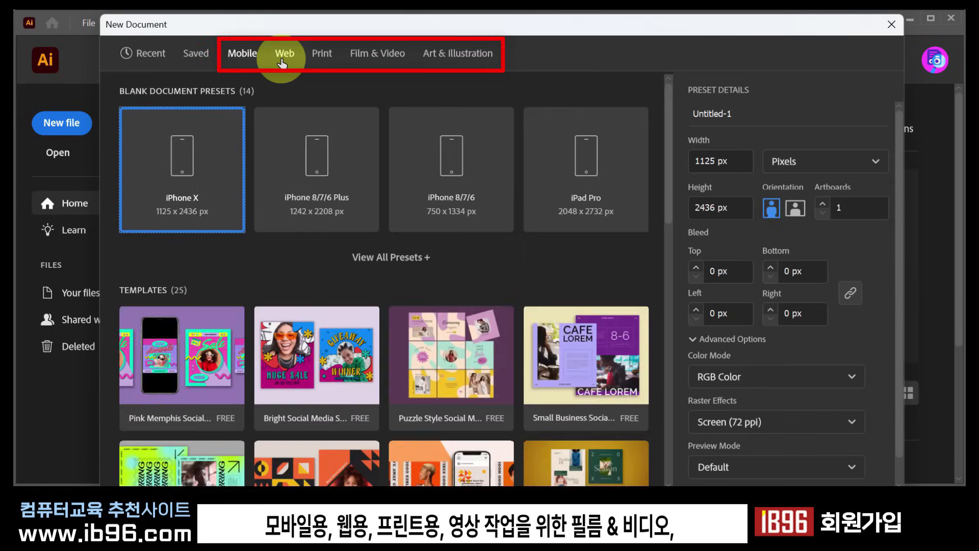
left_click(282, 60)
left_click(322, 57)
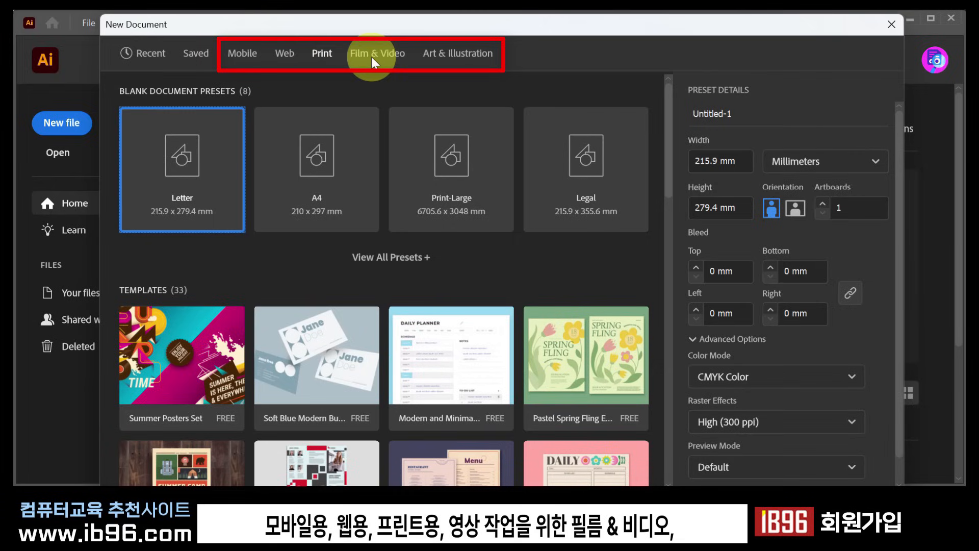
left_click(372, 57)
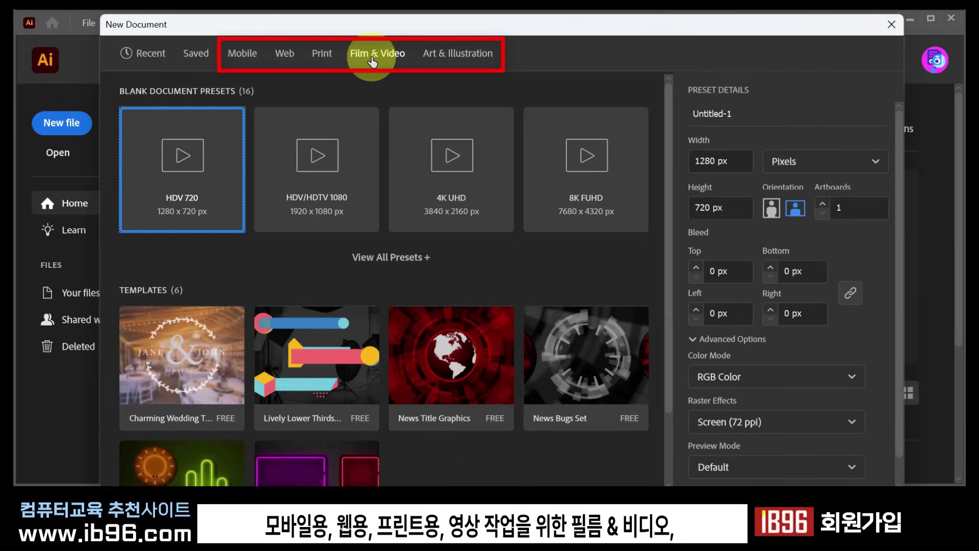
left_click(450, 62)
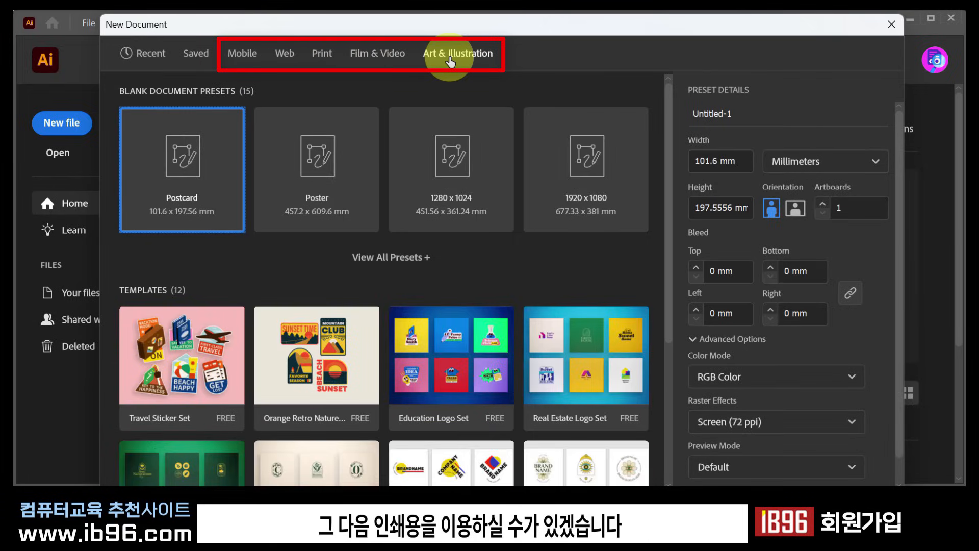
left_click(321, 63)
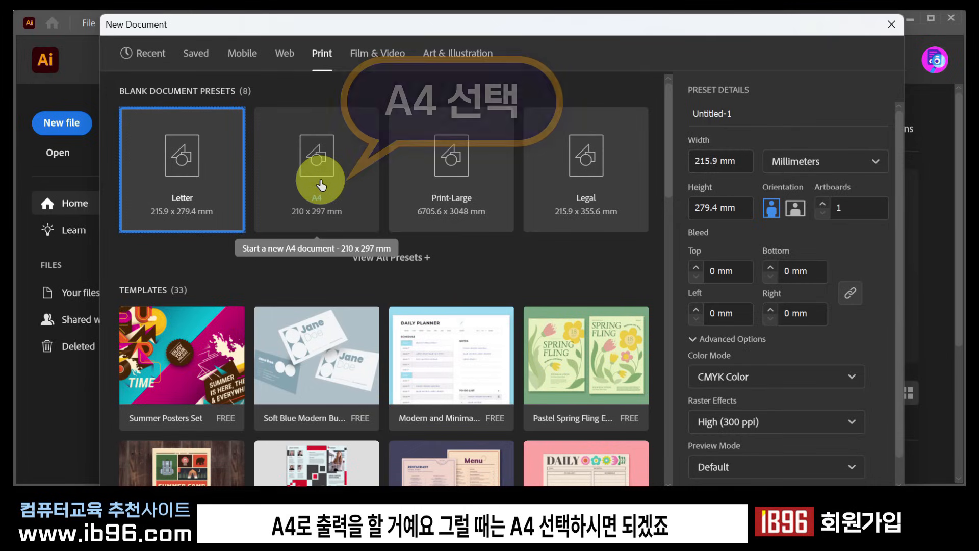
left_click(282, 54)
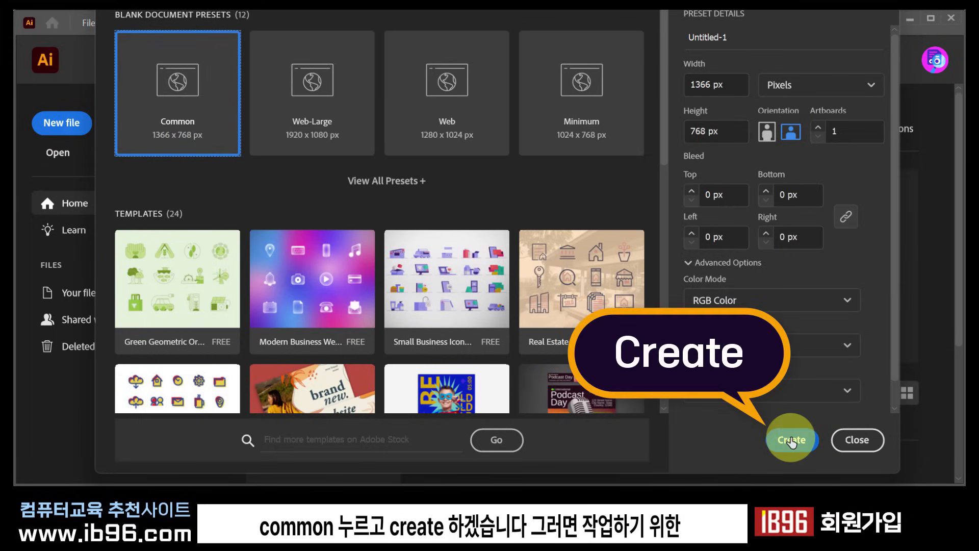
left_click(792, 441)
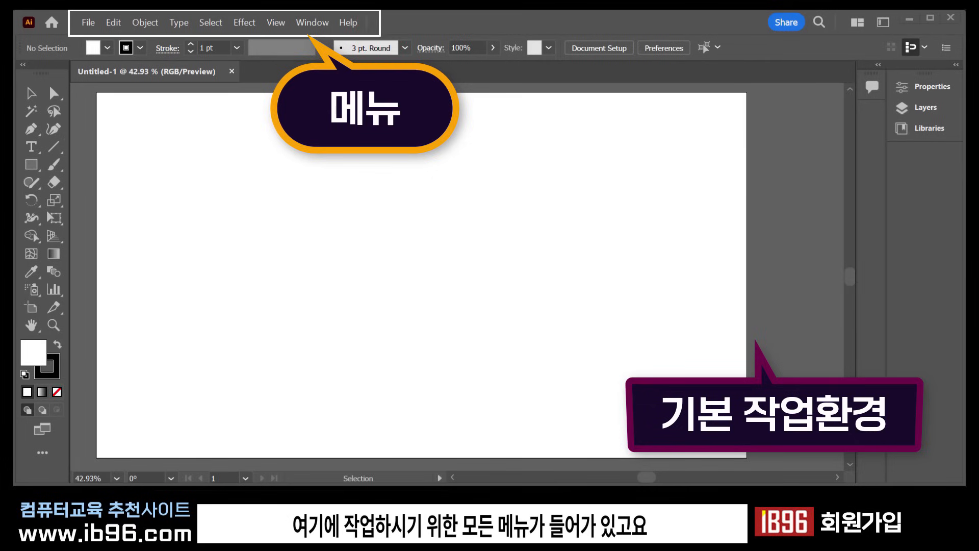
left_click_drag(21, 71, 71, 448)
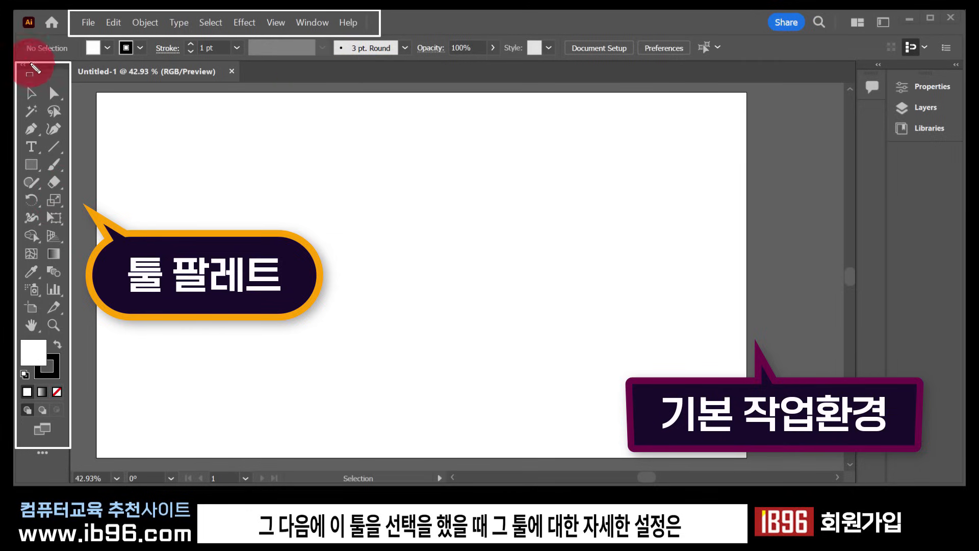
mouse_move(29, 45)
left_mouse_down()
mouse_move(378, 60)
mouse_move(852, 62)
left_mouse_up()
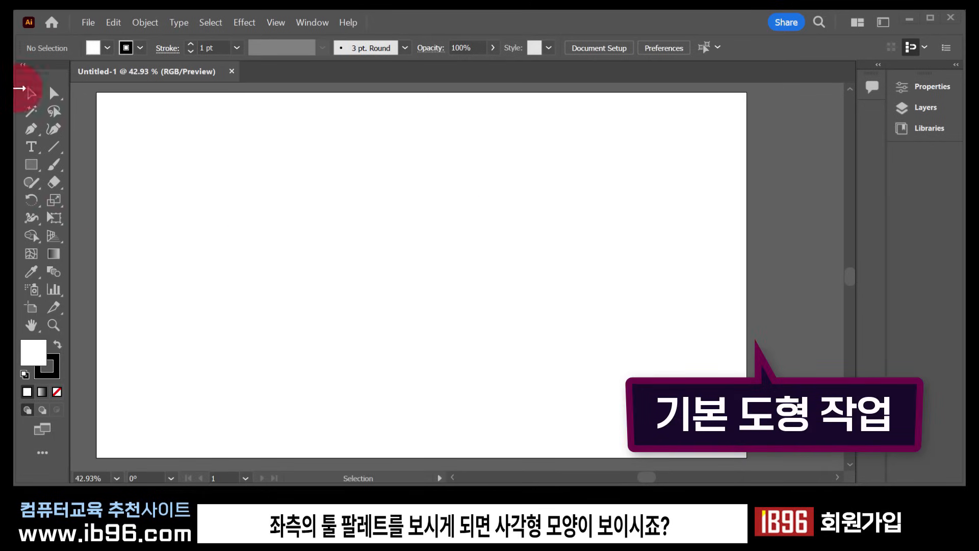
Step: Draw a wide rectangle in the upper-left area of the artboard with the Rectangle Tool
left_click(37, 175)
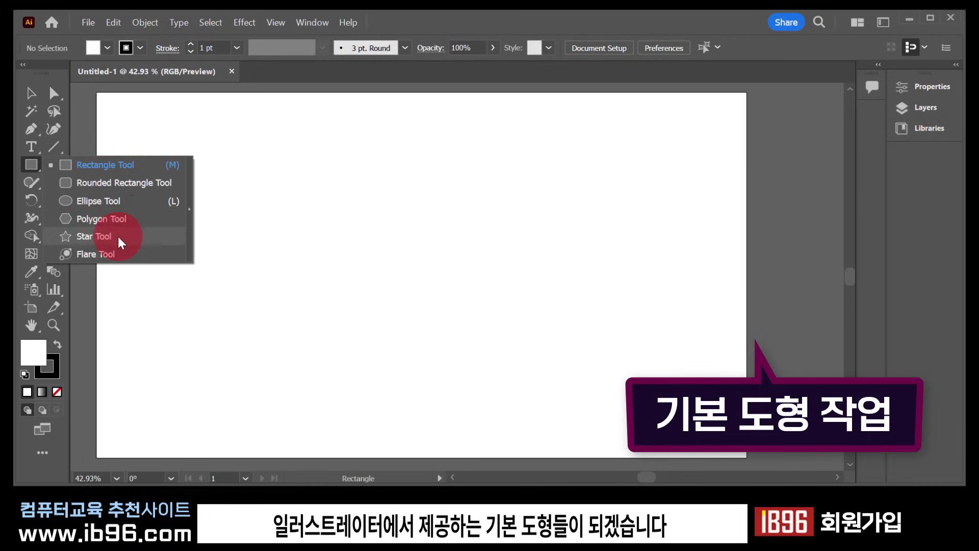
left_click(132, 165)
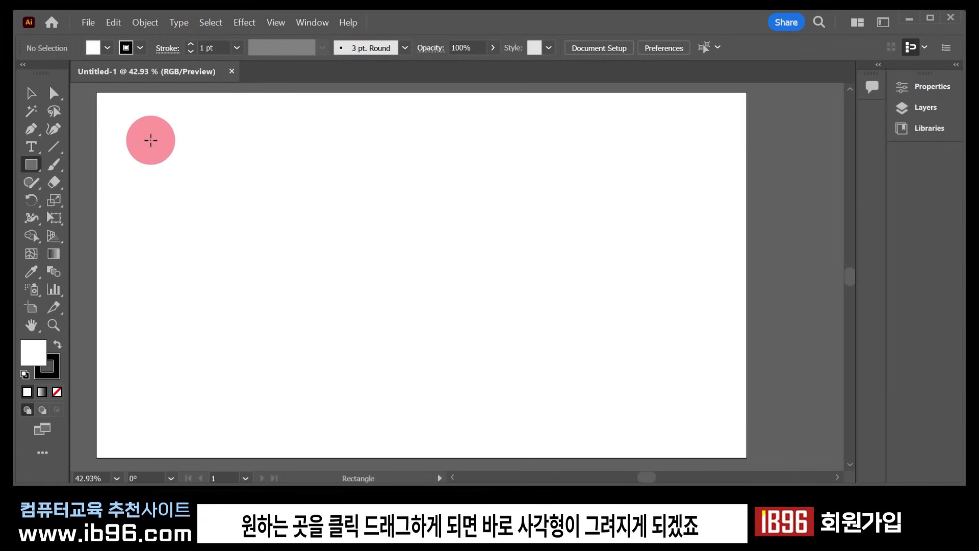
left_click_drag(151, 140, 394, 311)
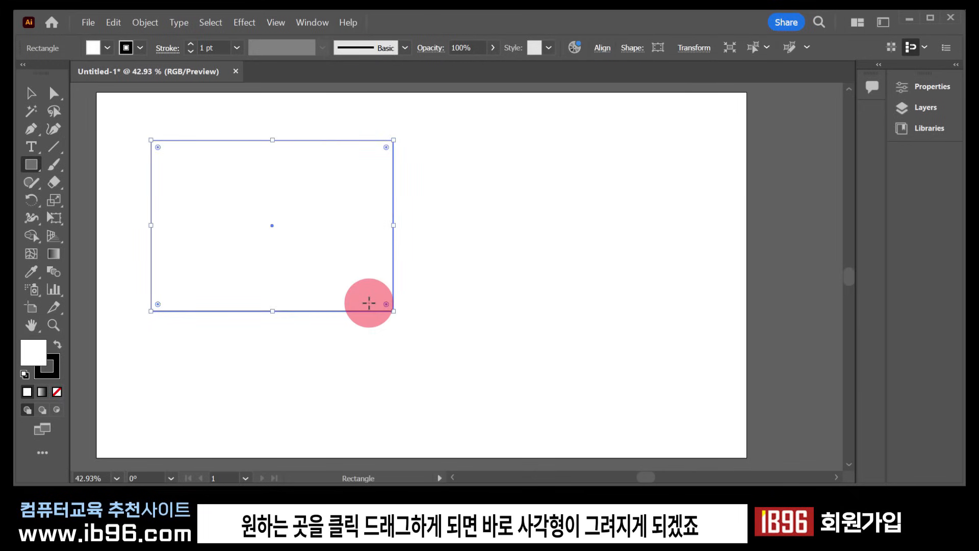
Step: Draw a nearly square rounded rectangle just right of the first rectangle, with their top edges aligned
left_click(33, 164)
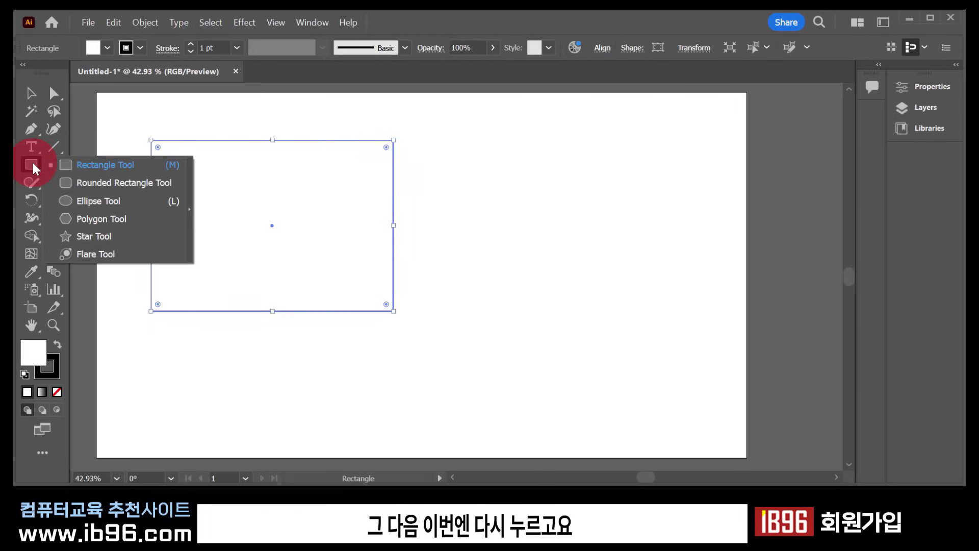
left_click_drag(32, 163, 105, 187)
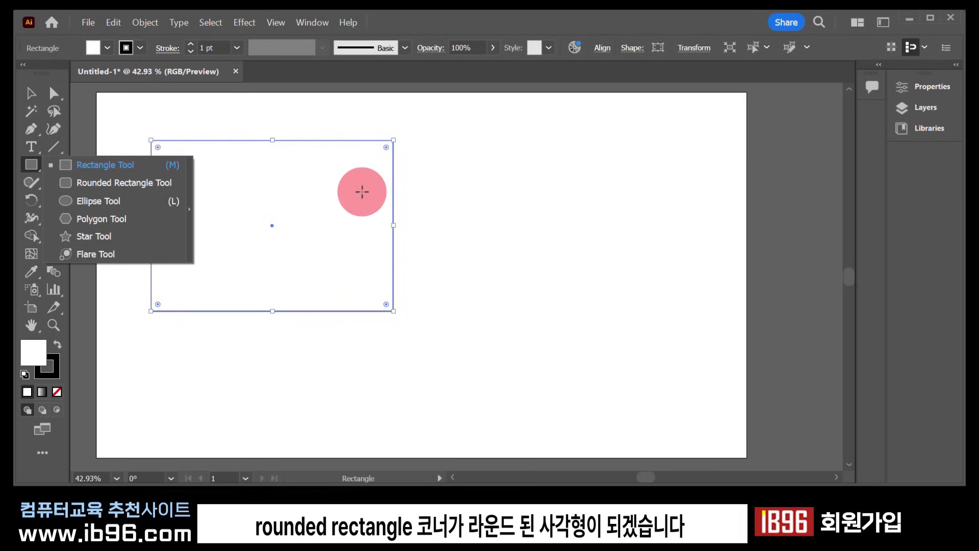
left_click(109, 187)
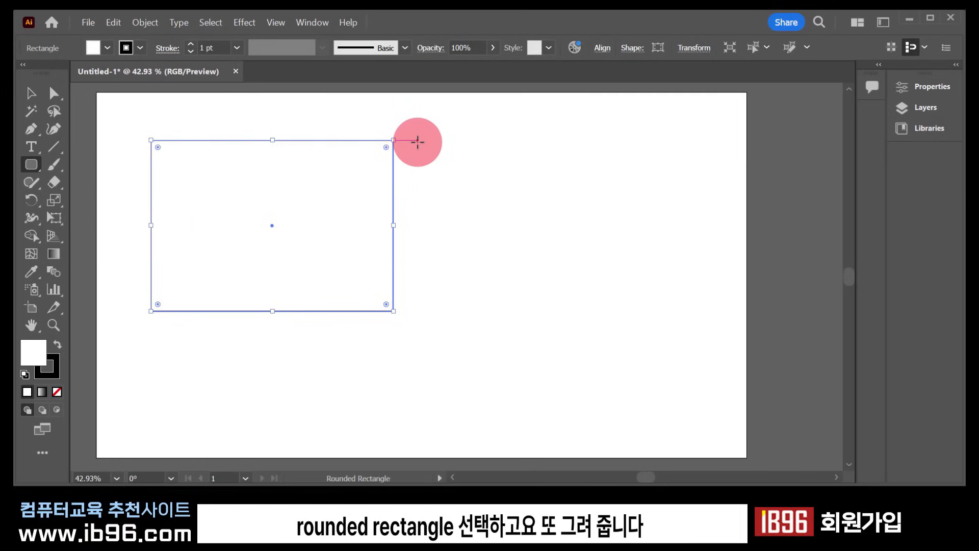
left_click_drag(418, 140, 602, 315)
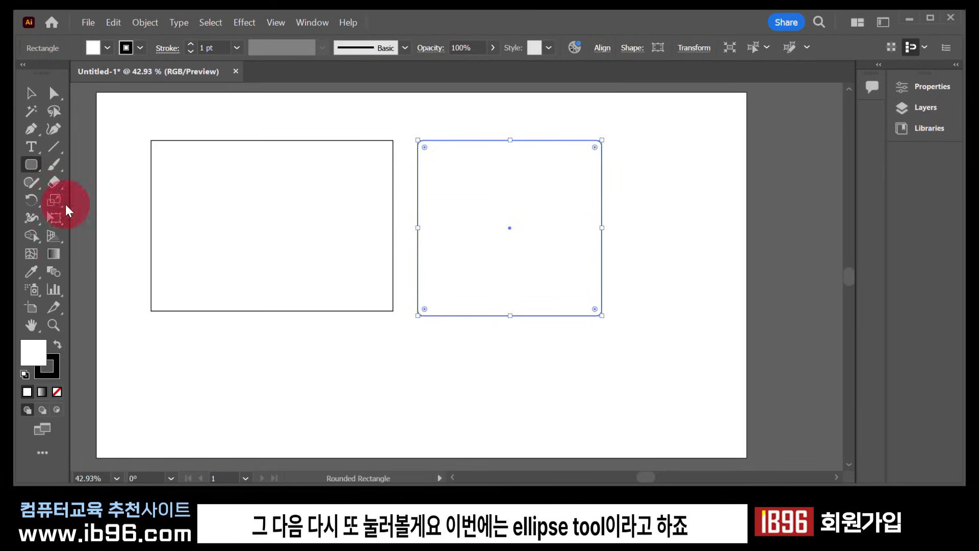
Step: Draw a nearly circular ellipse below the rectangle and a larger tilted hexagon to the right of the ellipse
left_click_drag(31, 162, 136, 206)
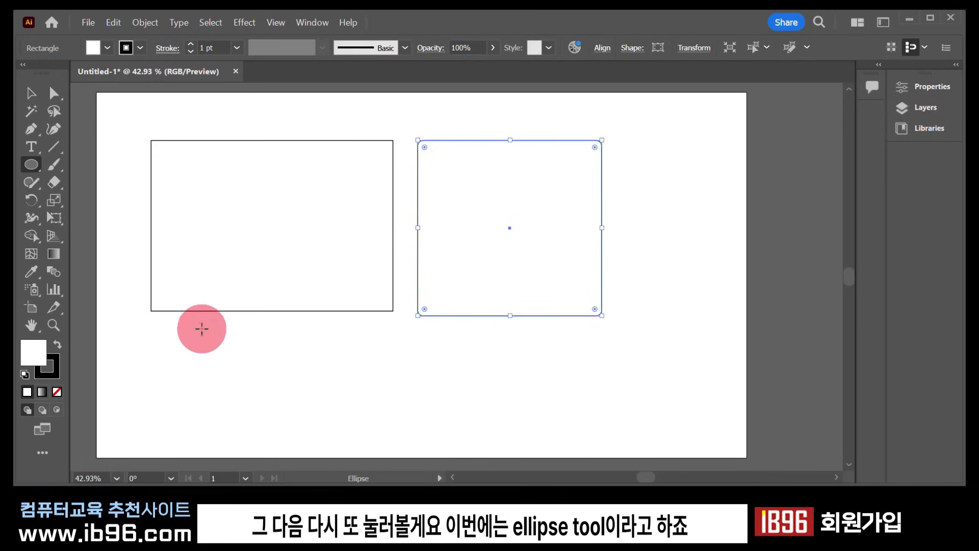
left_click_drag(196, 321, 318, 436)
left_click_drag(24, 165, 130, 224)
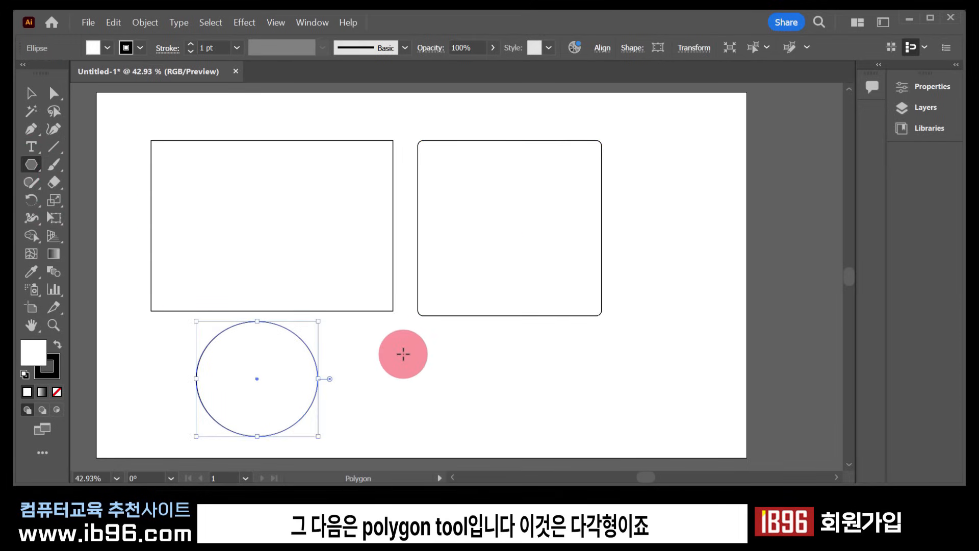
left_click_drag(401, 338, 462, 403)
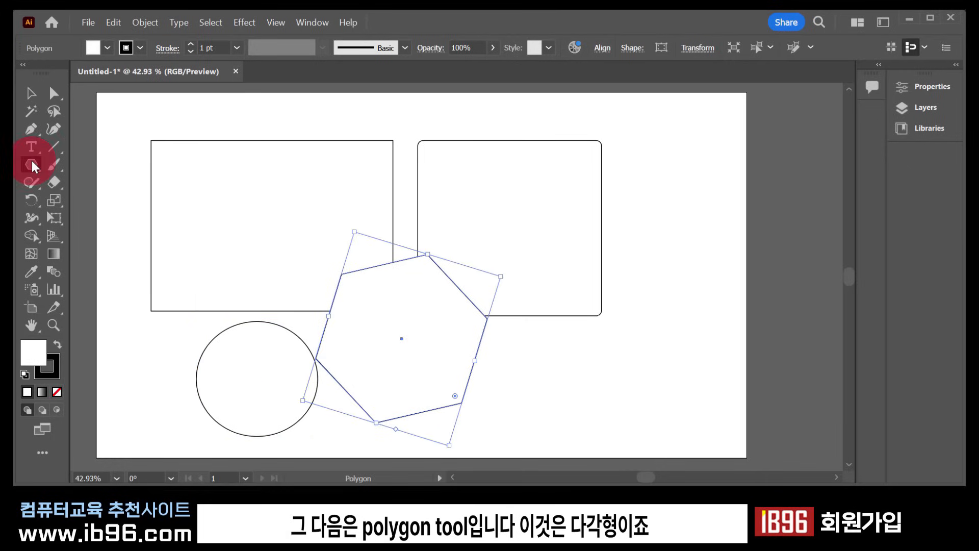
Step: Draw a large five-pointed star over the lower right of the rounded rectangle and deselect it
left_click_drag(26, 161, 109, 237)
left_click_drag(553, 294, 629, 365)
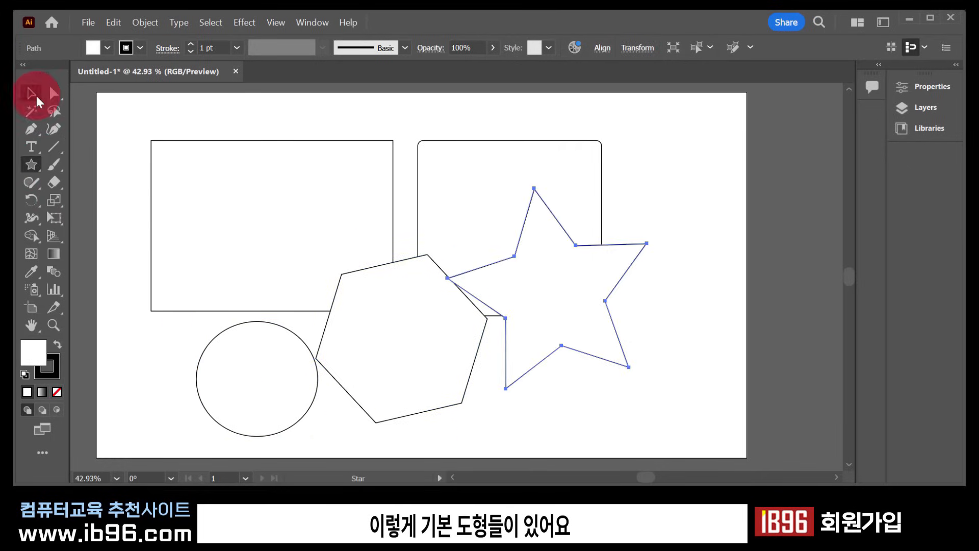
key("ctrl+shift+a")
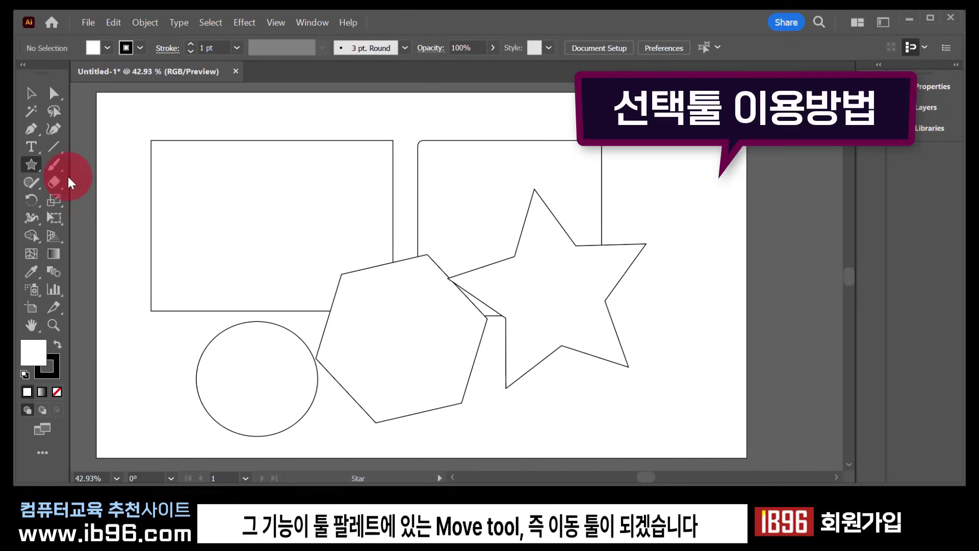
Step: Move the large rectangle down and to the right, behind the hexagon and ellipse, with the Selection tool and deselect it
left_click(31, 95)
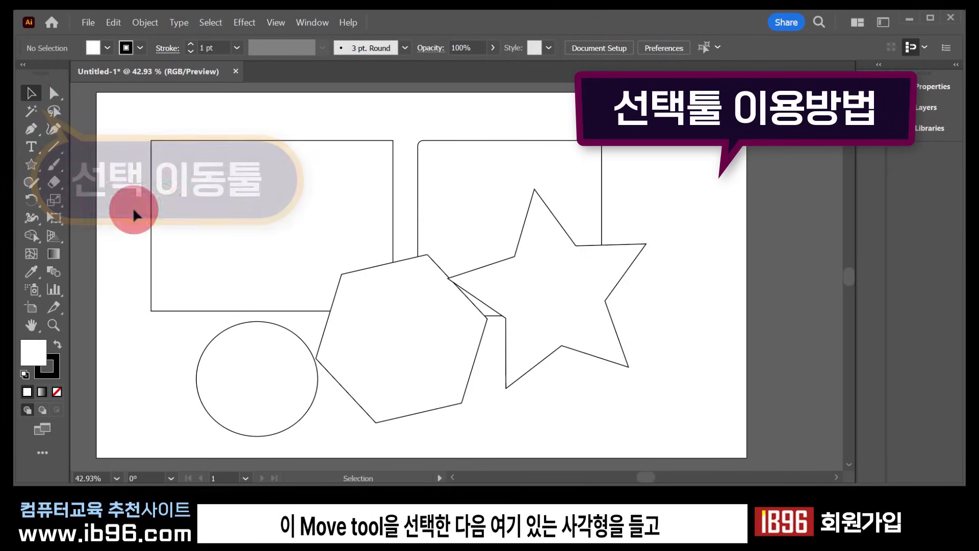
left_click(209, 173)
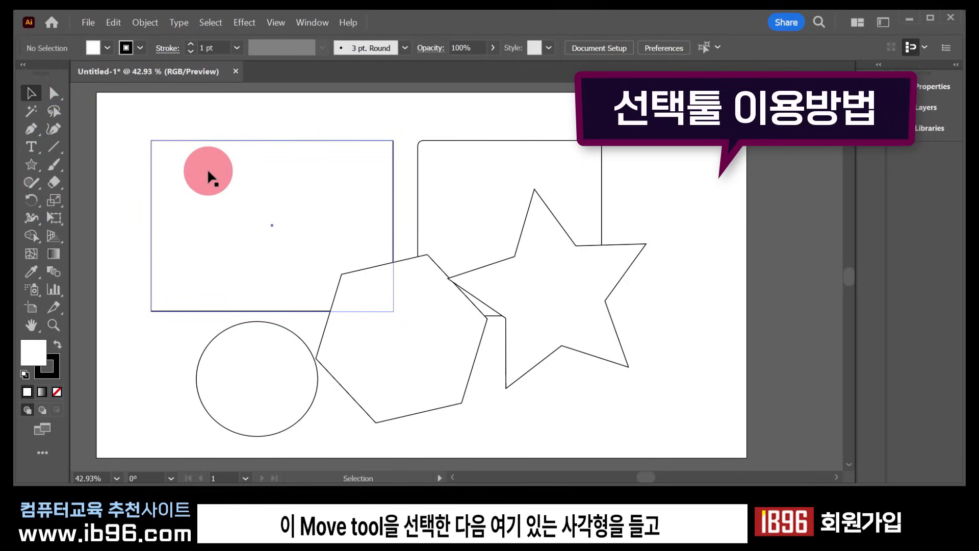
left_click_drag(209, 171, 302, 226)
left_click(468, 122)
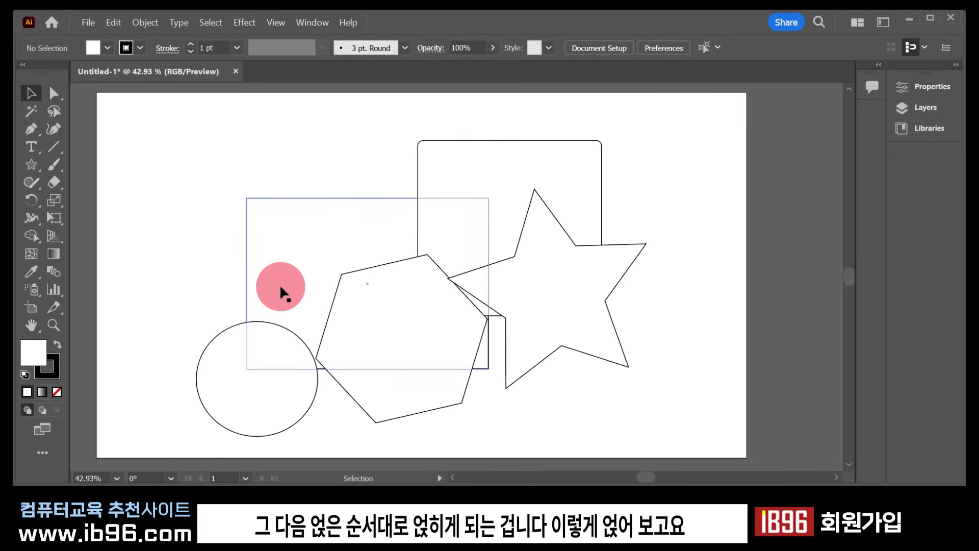
Step: Overlap the rounded rectangle, ellipse, hexagon and star in a stack across the rectangle, and shift the arrangement left on the artboard
left_click_drag(443, 173, 310, 175)
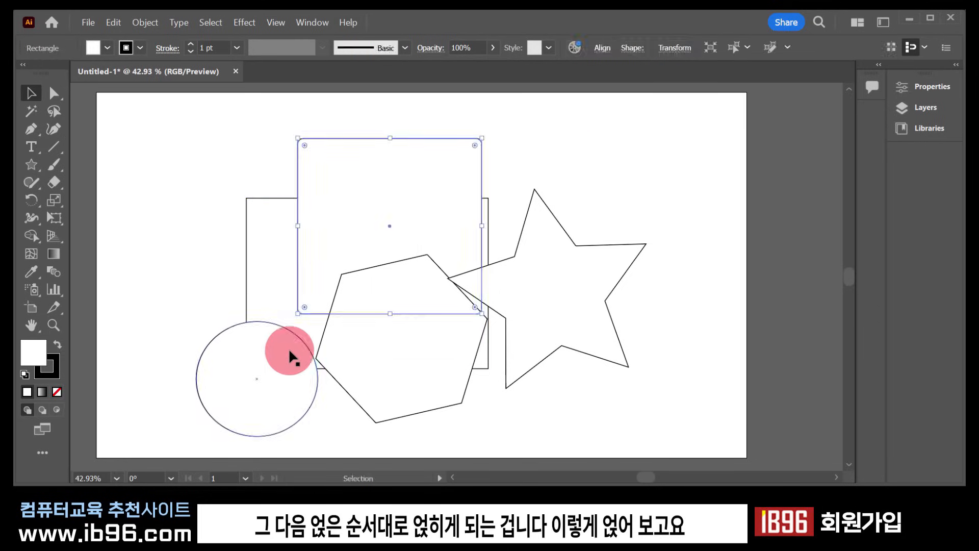
left_click_drag(287, 383, 413, 234)
left_click_drag(413, 328, 487, 255)
left_click_drag(564, 285, 558, 273)
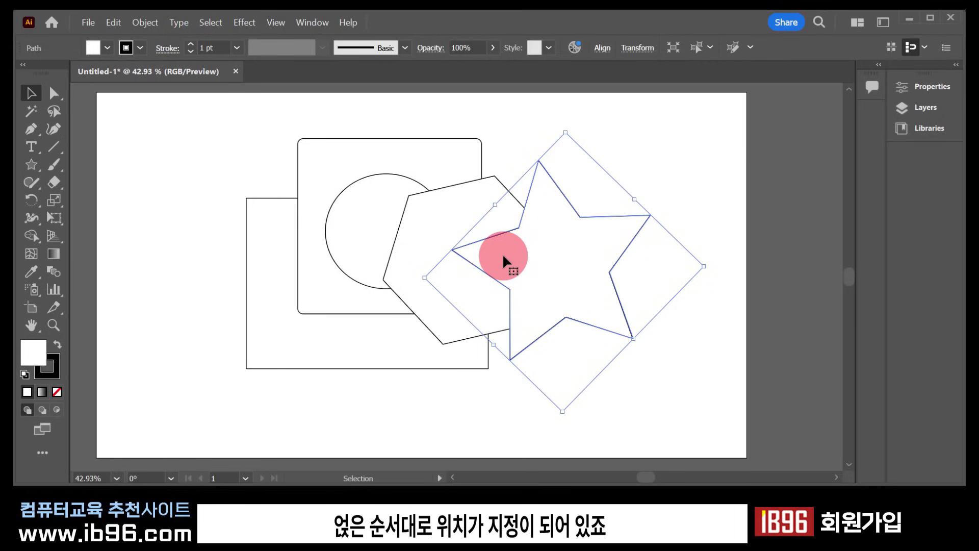
left_click(325, 357)
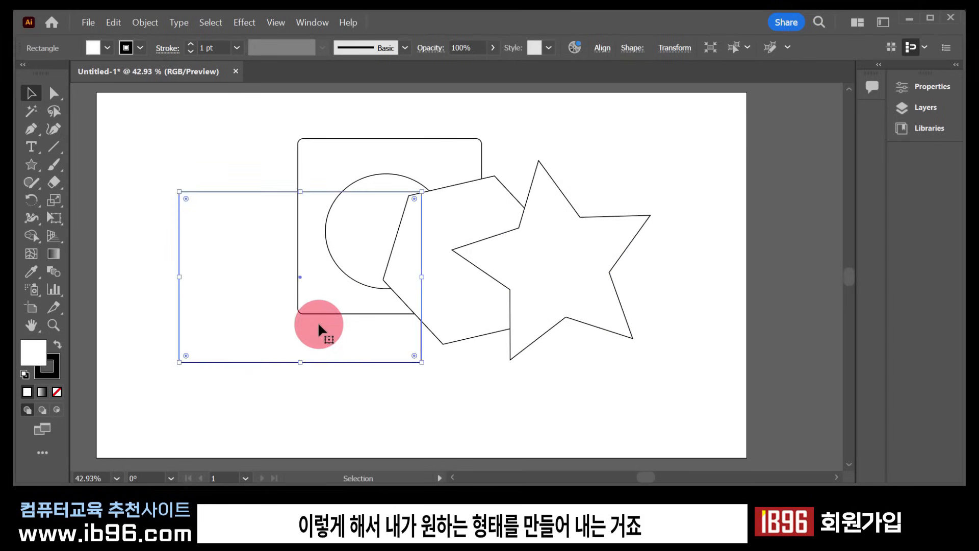
left_click_drag(319, 326, 274, 332)
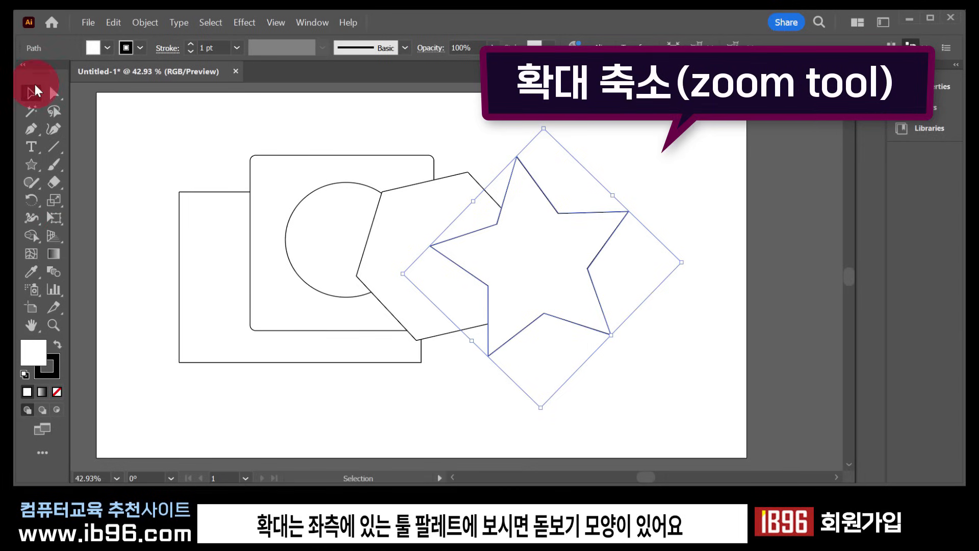
Step: Practise magnifying and reducing the view of the overlapping shapes with the Zoom tool, ending with the whole arrangement in view
left_click(52, 324)
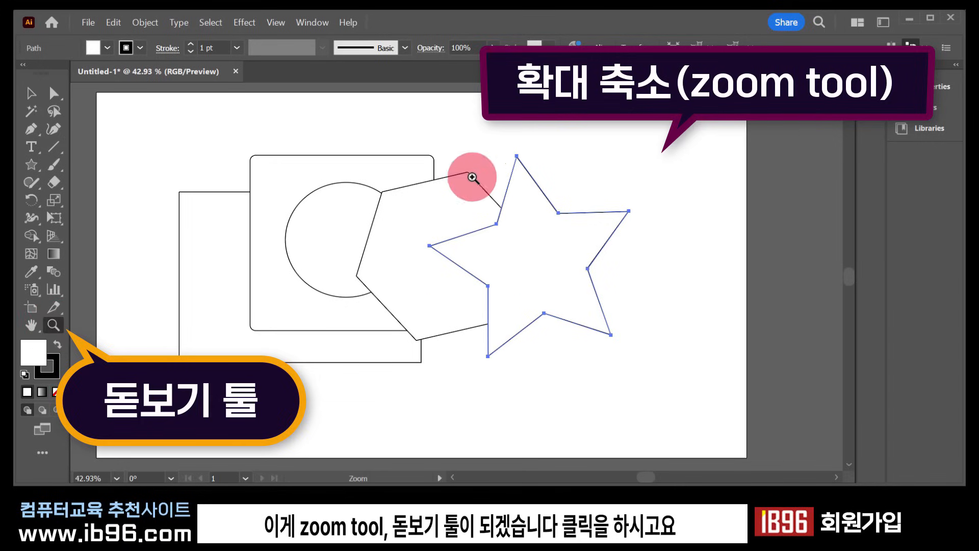
left_click_drag(374, 182, 431, 228)
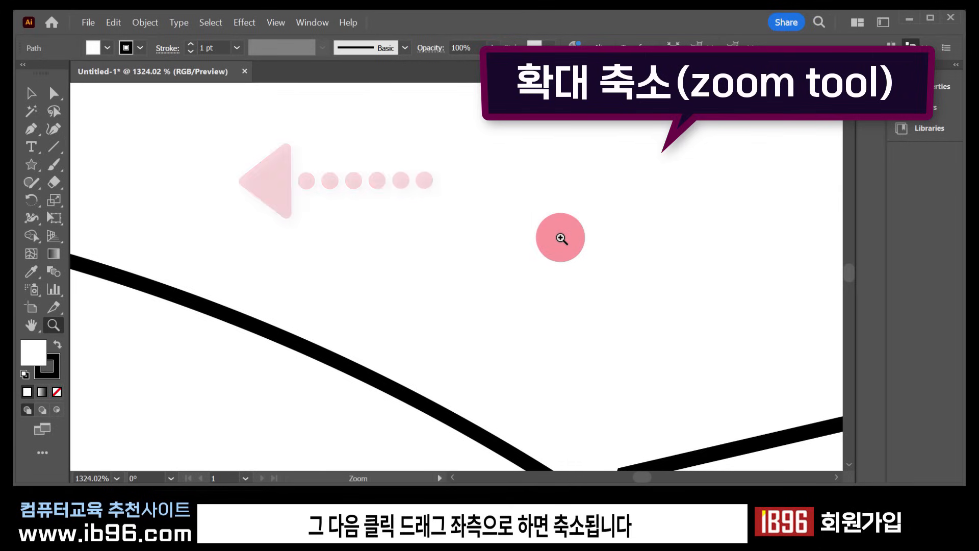
left_click(462, 238)
left_click_drag(543, 254, 249, 258)
left_click_drag(609, 260, 365, 260)
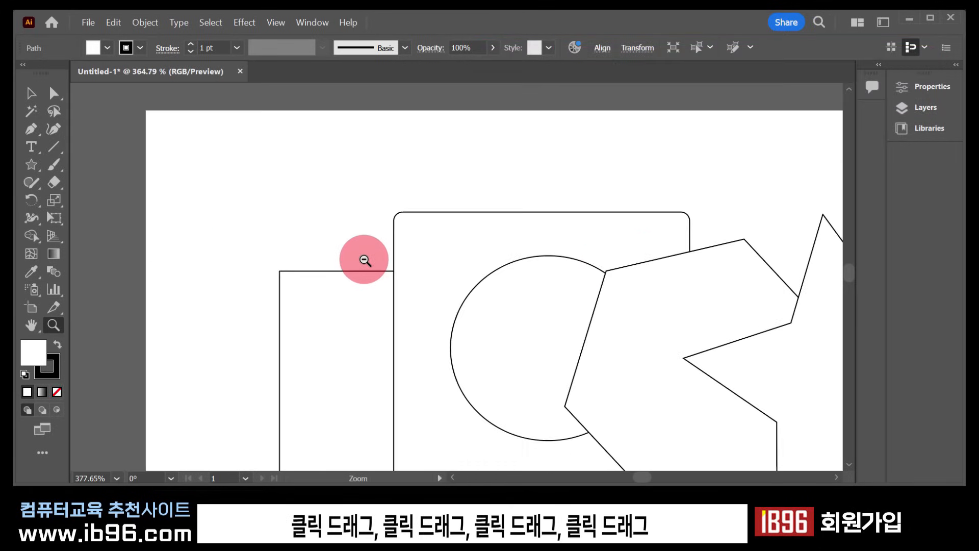
left_click_drag(564, 273, 404, 267)
left_click_drag(594, 298, 694, 299)
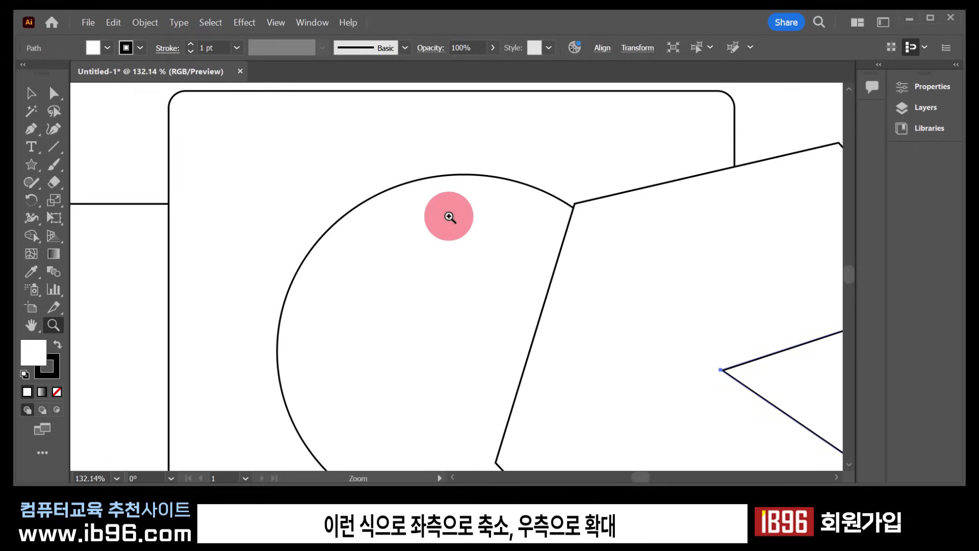
left_click_drag(546, 221, 445, 301)
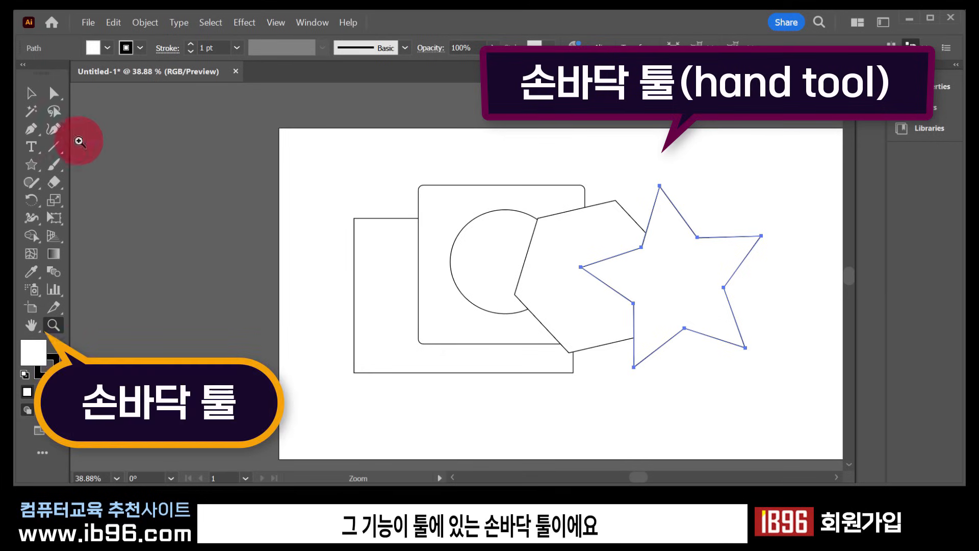
Step: Pan the artboard up and to the left with the Hand tool
left_click(32, 327)
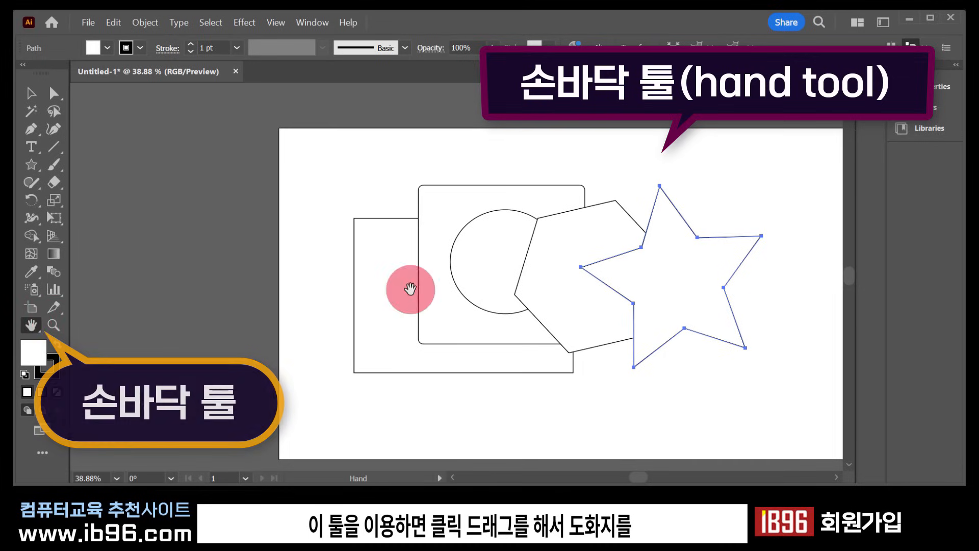
left_click_drag(695, 262, 530, 246)
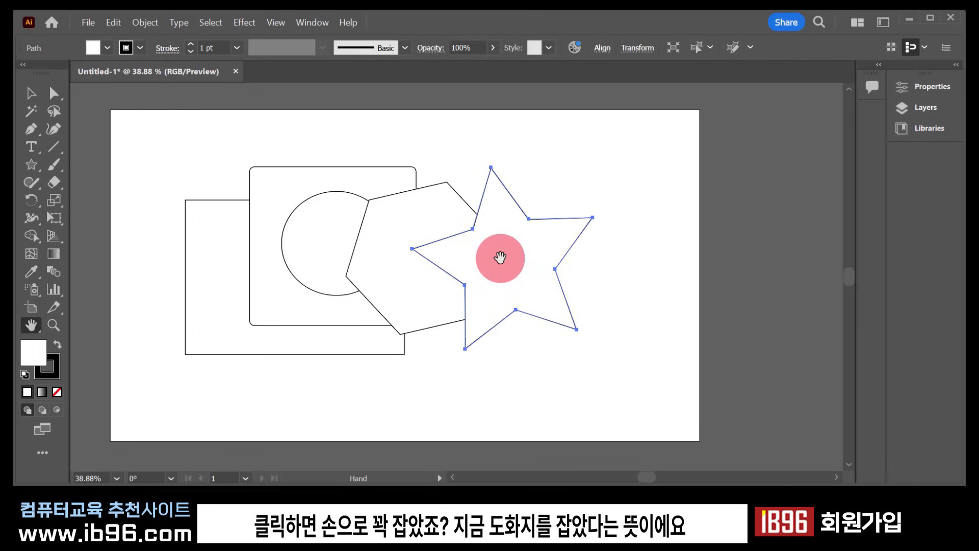
left_click_drag(500, 258, 480, 254)
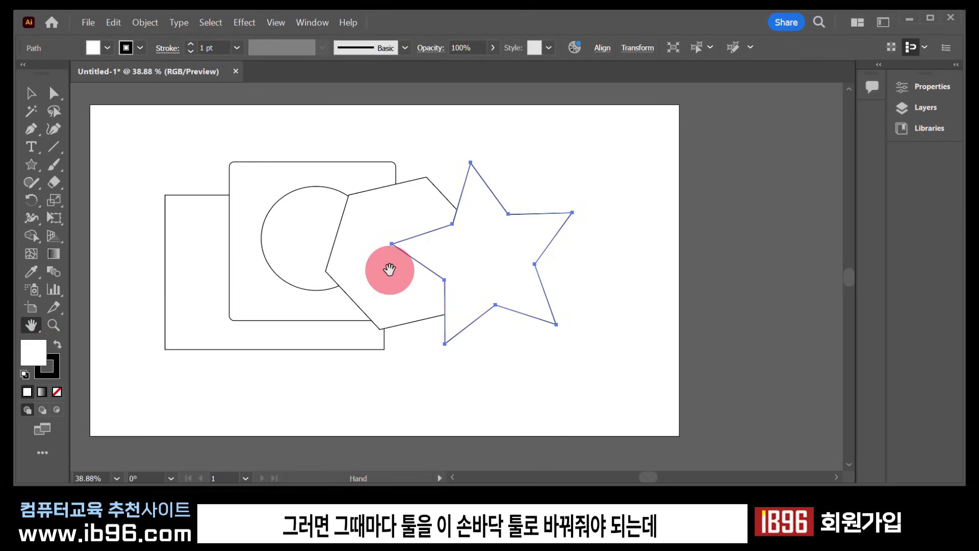
Step: Activate the Selection tool and practise panning the artboard by temporarily switching to the Hand tool
left_click(31, 93)
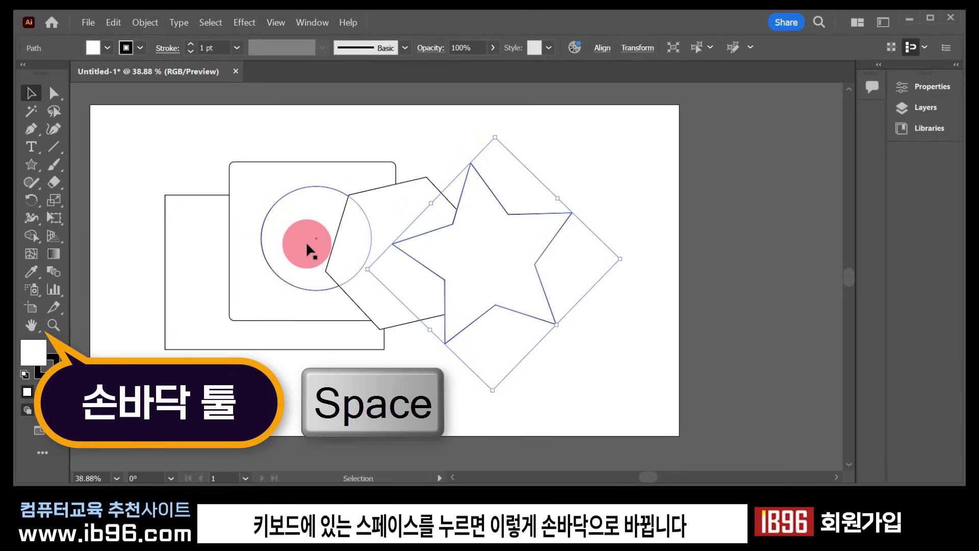
key("space")
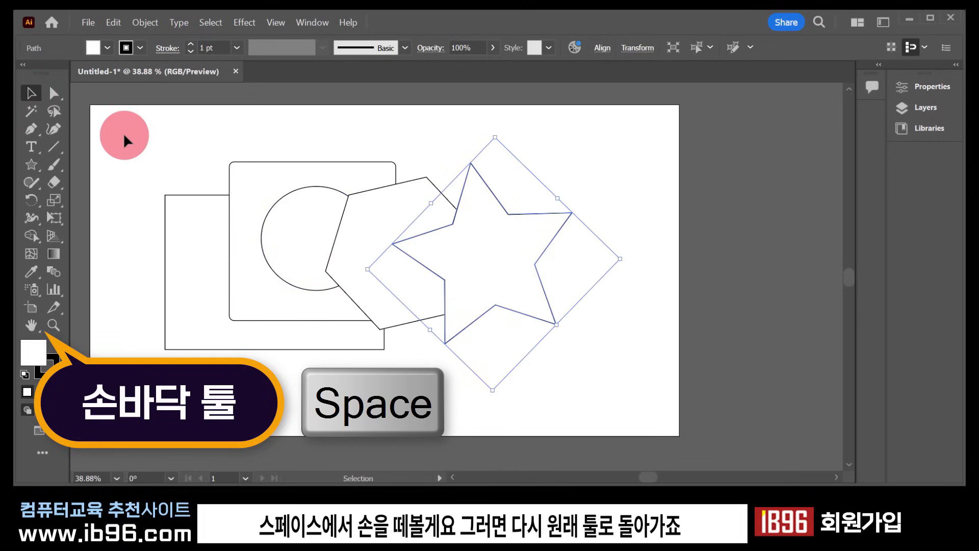
key("space")
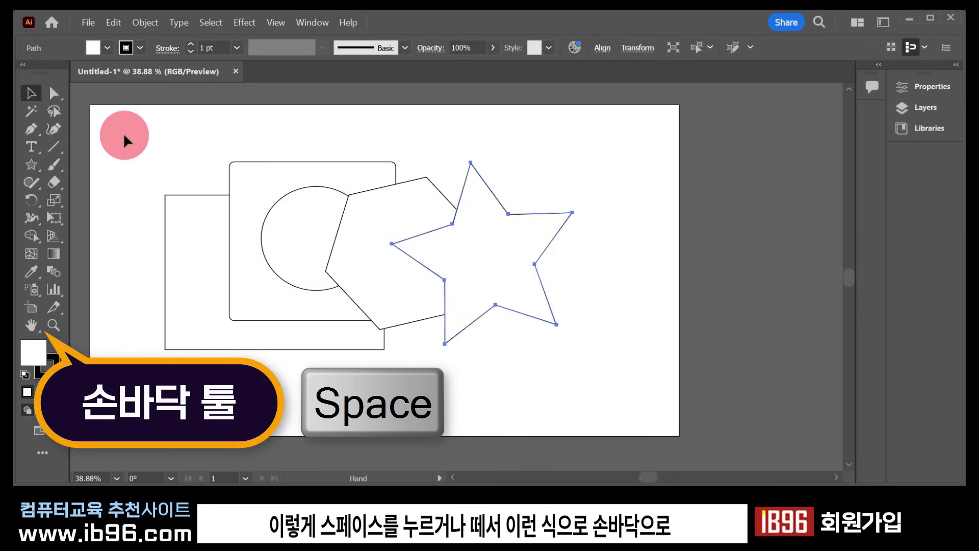
key("space")
left_click_drag(511, 153, 547, 188)
left_click_drag(501, 265, 457, 250)
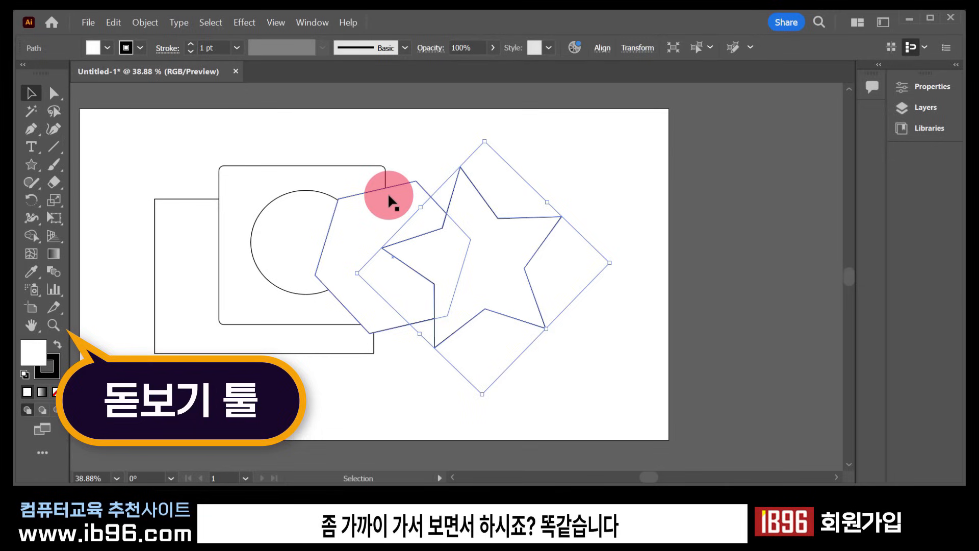
Step: Deselect the star, then magnify and reduce the view around the ellipse with the temporary Zoom tool and pan slightly left
left_click(340, 215, "shift")
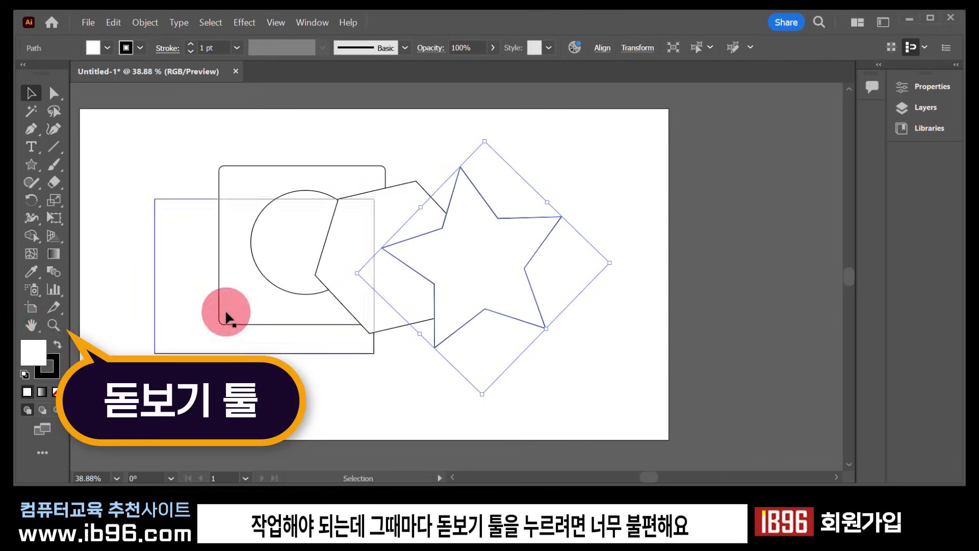
key("ctrl+shift+a")
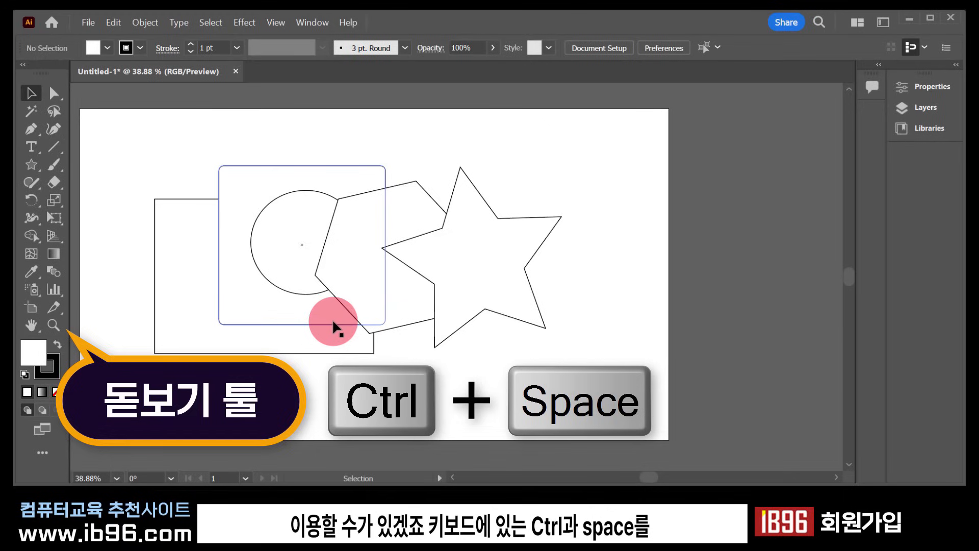
key("ctrl+space")
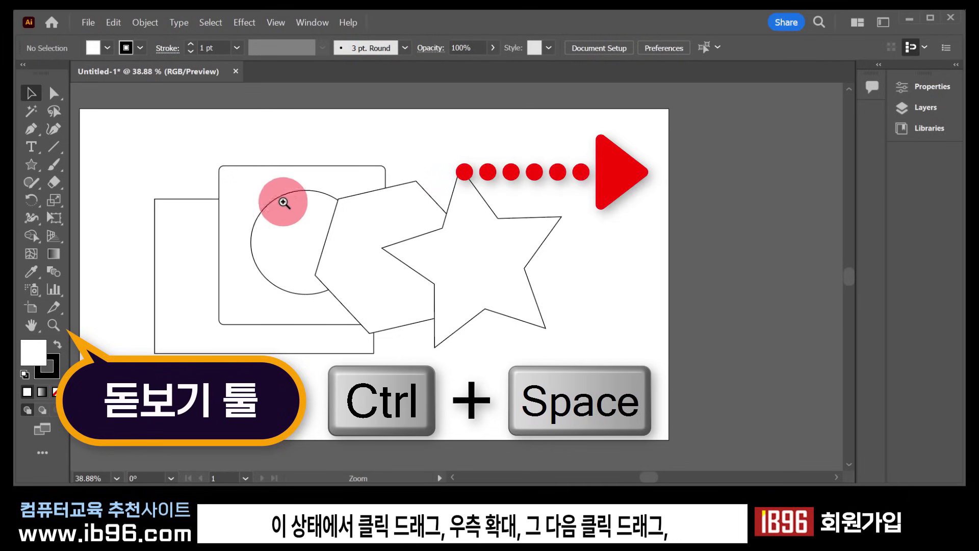
left_click_drag(276, 203, 383, 248)
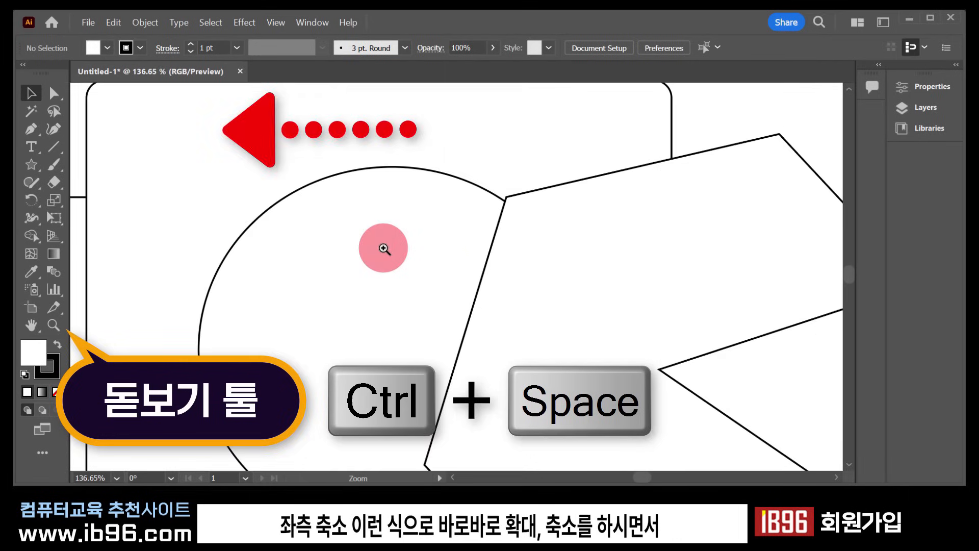
left_click_drag(500, 217, 291, 192)
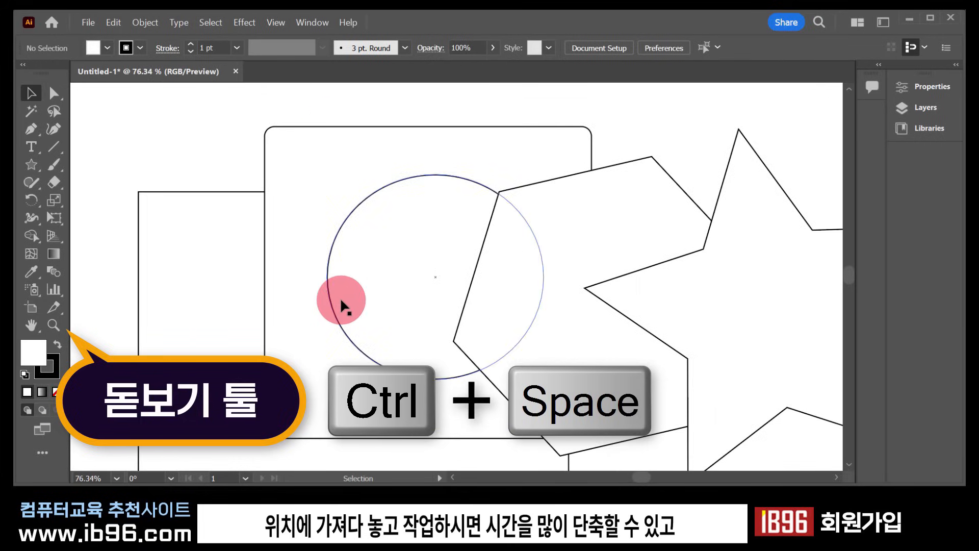
key("space")
left_click_drag(325, 214, 284, 219)
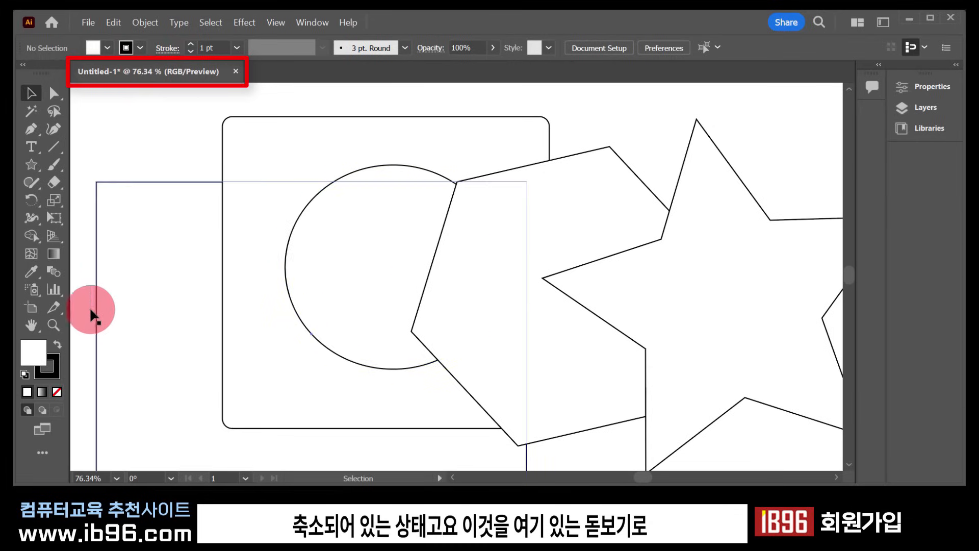
Step: Practise single-step zooming with the Zoom tool near the large rectangle, magnifying to 200% and reducing back to 100%
left_click(54, 325)
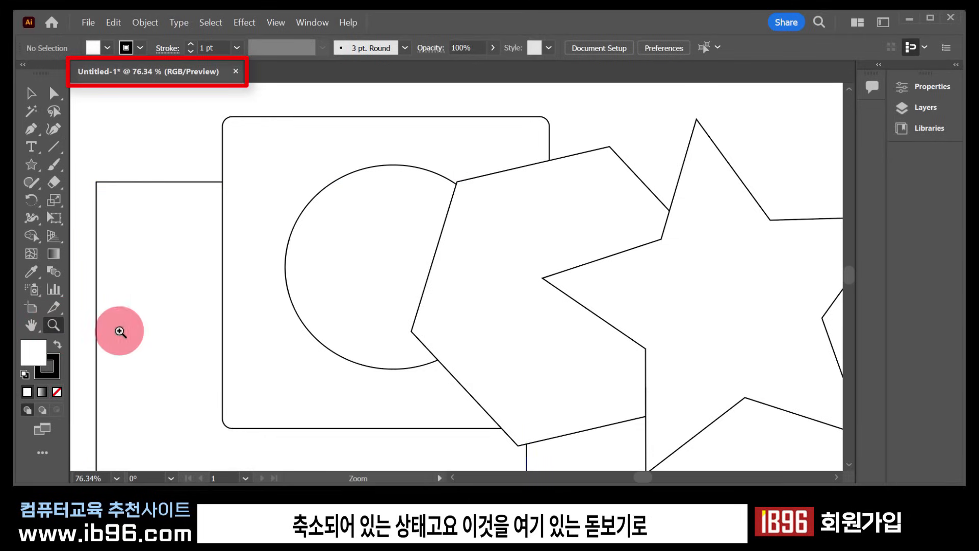
left_click(290, 244)
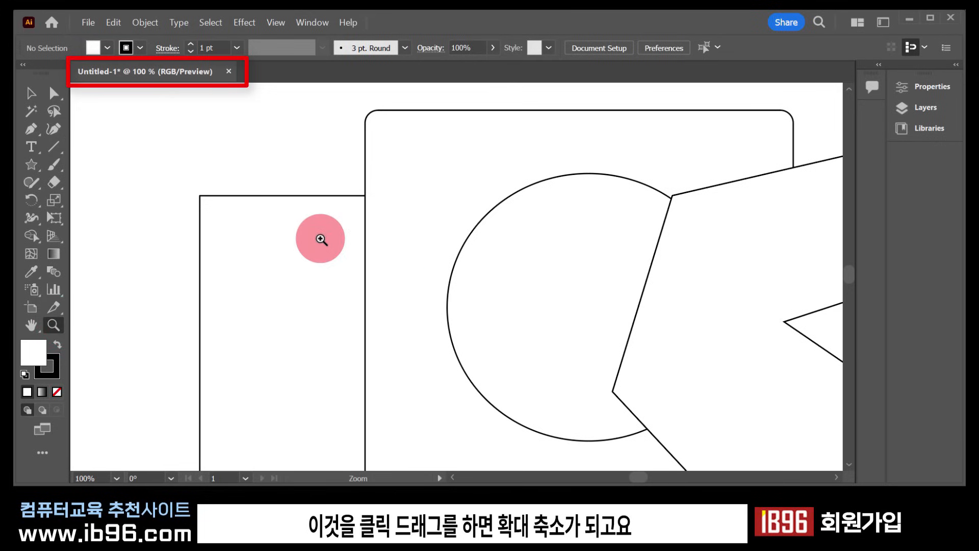
left_click_drag(320, 239, 332, 261)
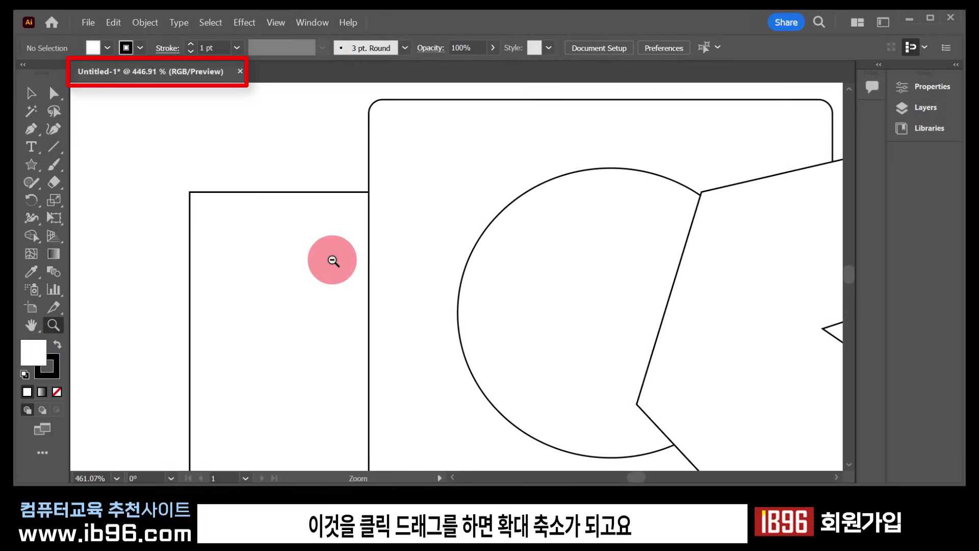
left_click(339, 231)
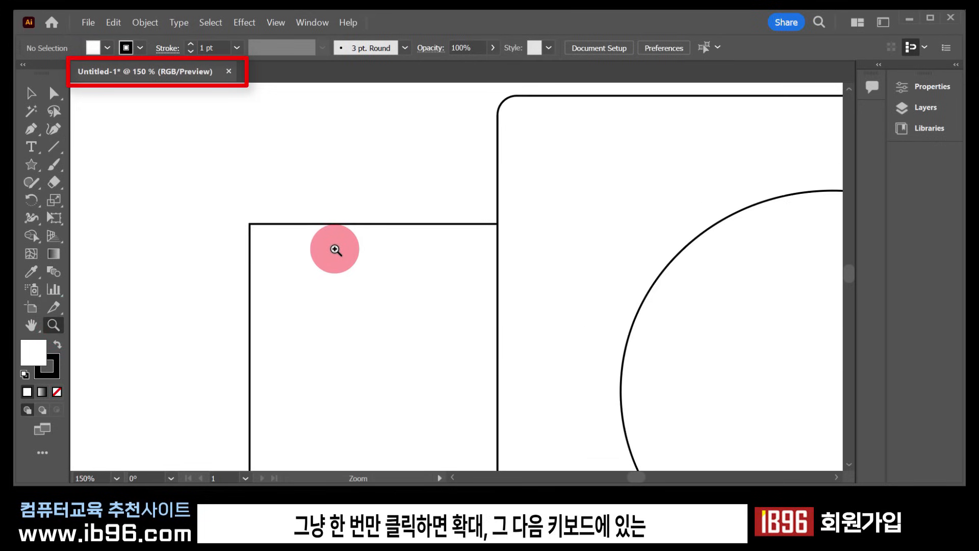
left_click(373, 289)
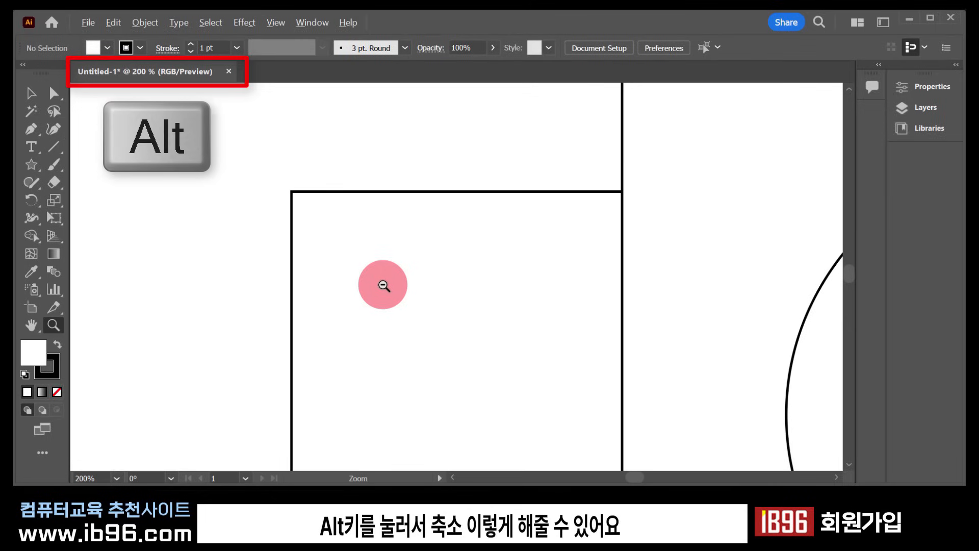
left_click(383, 286, "alt")
left_click(383, 285, "alt")
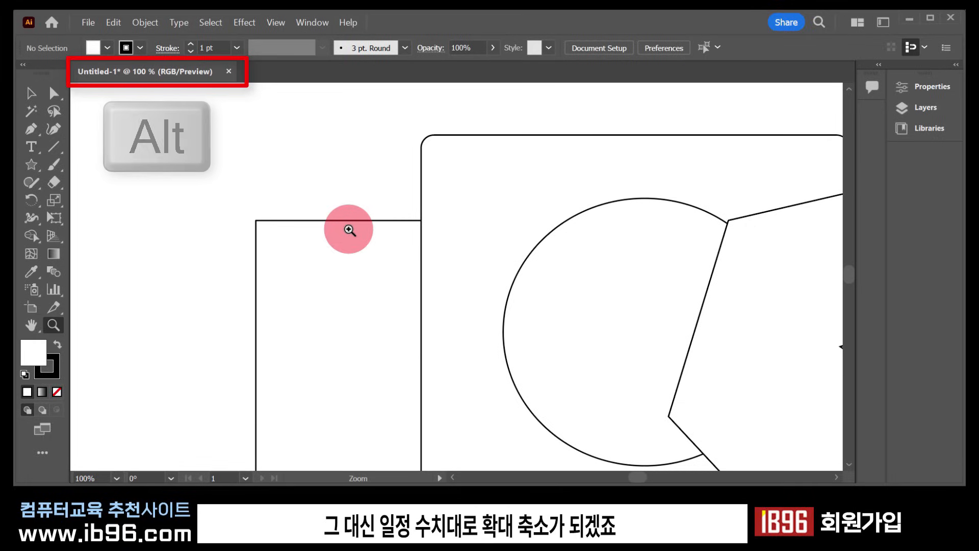
Step: Step the zoom through 150% and 200%, reduce it to 66.67%, and pan the overlapping shapes into view
left_click(338, 201)
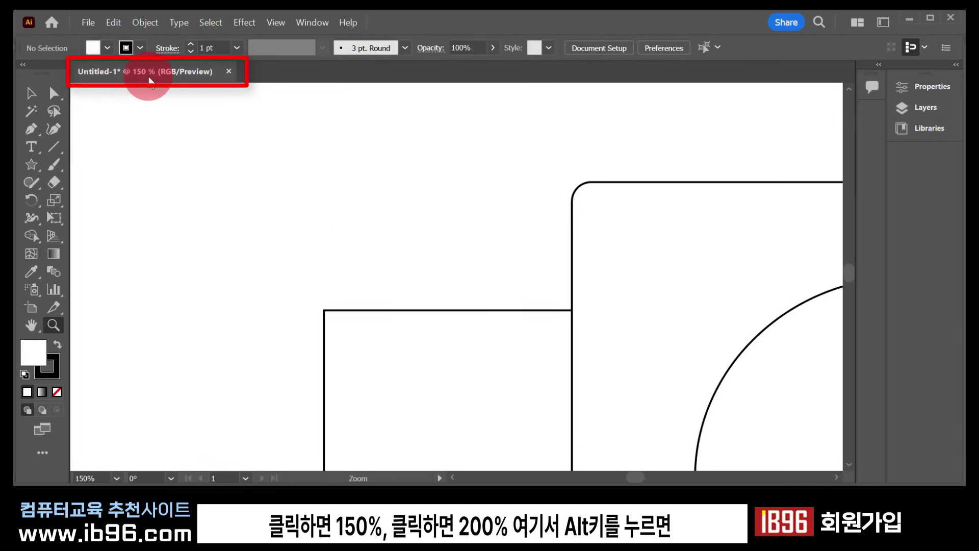
left_click(411, 291)
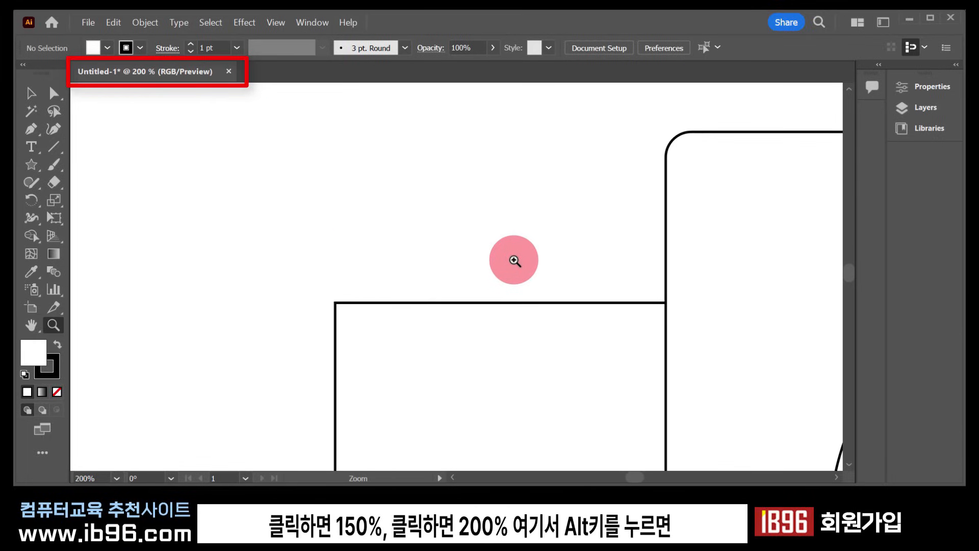
left_click(516, 240, "alt")
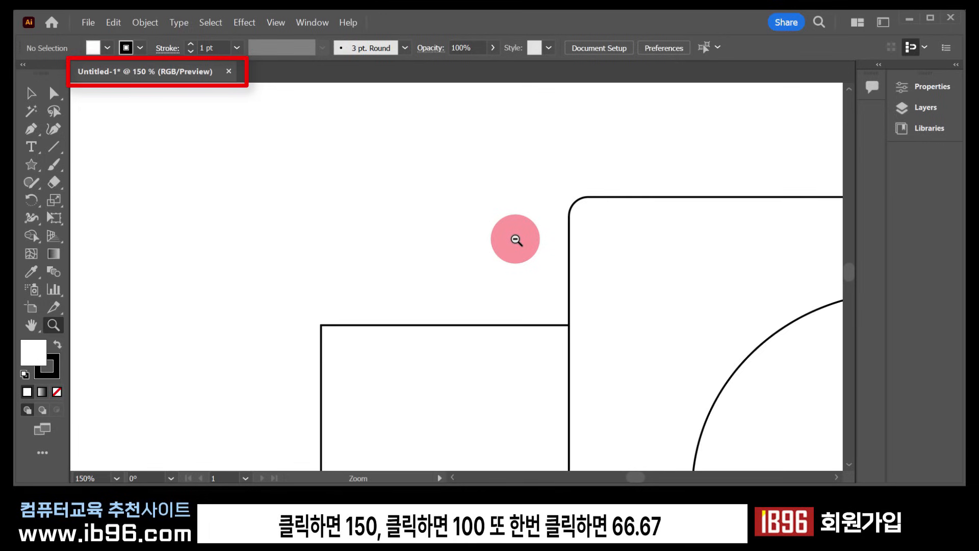
left_click(516, 240, "alt")
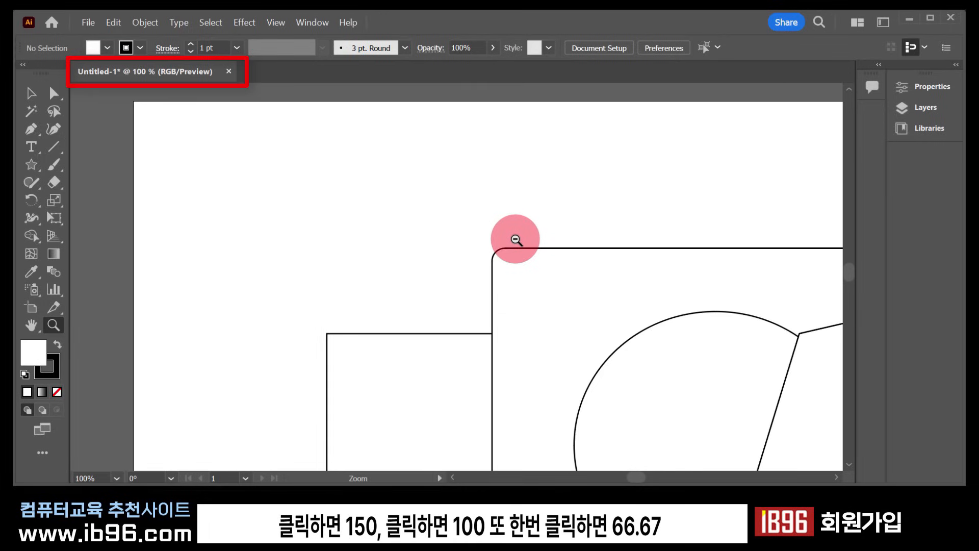
left_click(473, 242, "alt")
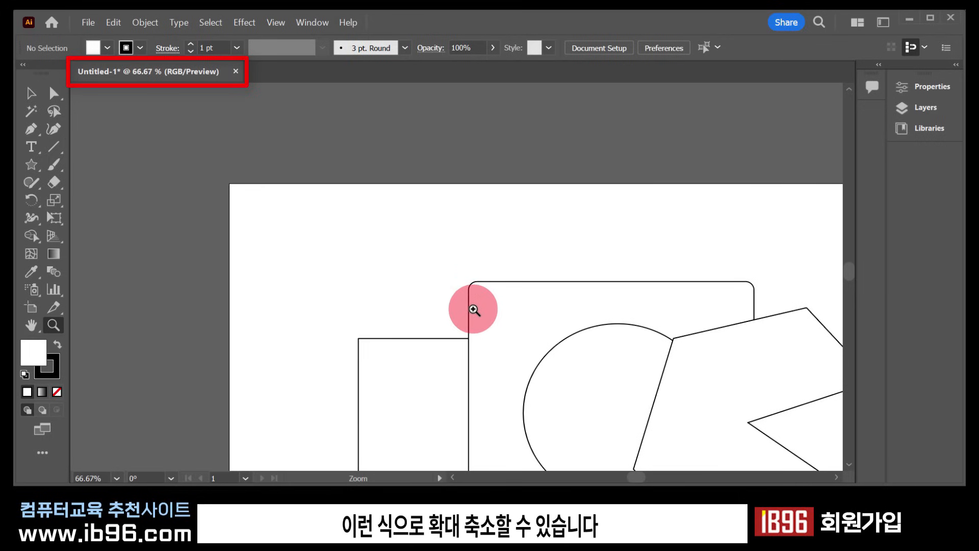
key("space")
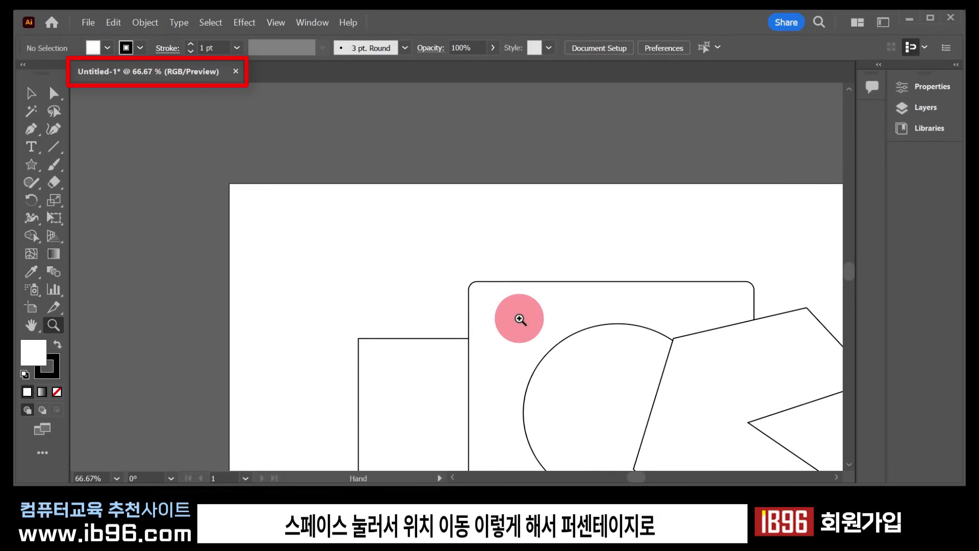
left_click_drag(508, 314, 368, 229)
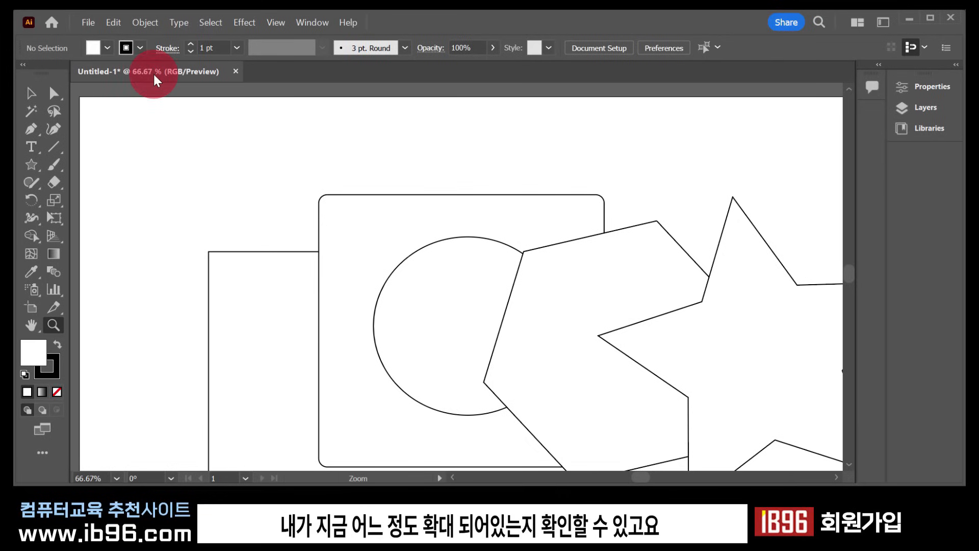
Step: Fit the artboard to the window, zoom far away from it with the Zoom tool, and fit it to the window again
double_click(32, 328)
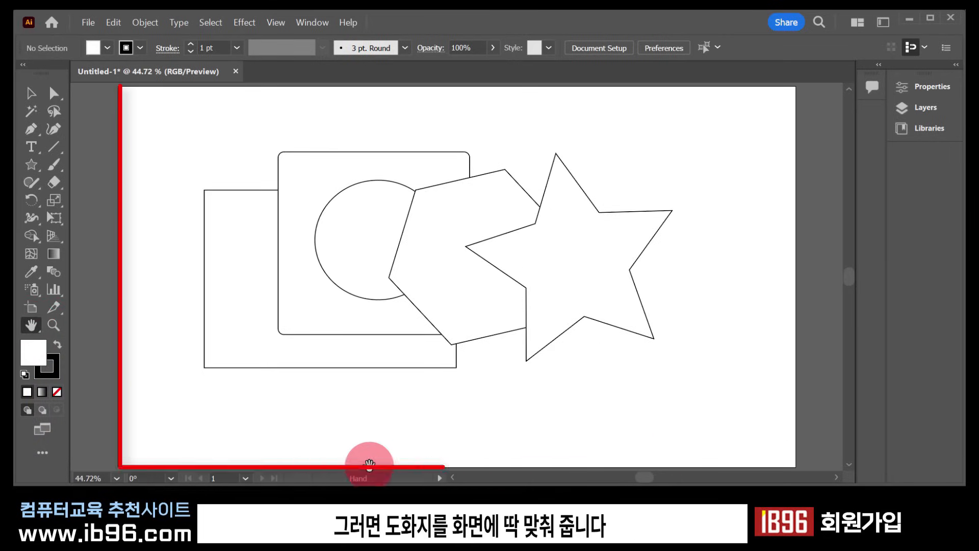
left_click(56, 329)
left_click_drag(336, 263, 449, 291)
left_click_drag(595, 276, 774, 321)
left_click_drag(774, 321, 497, 295)
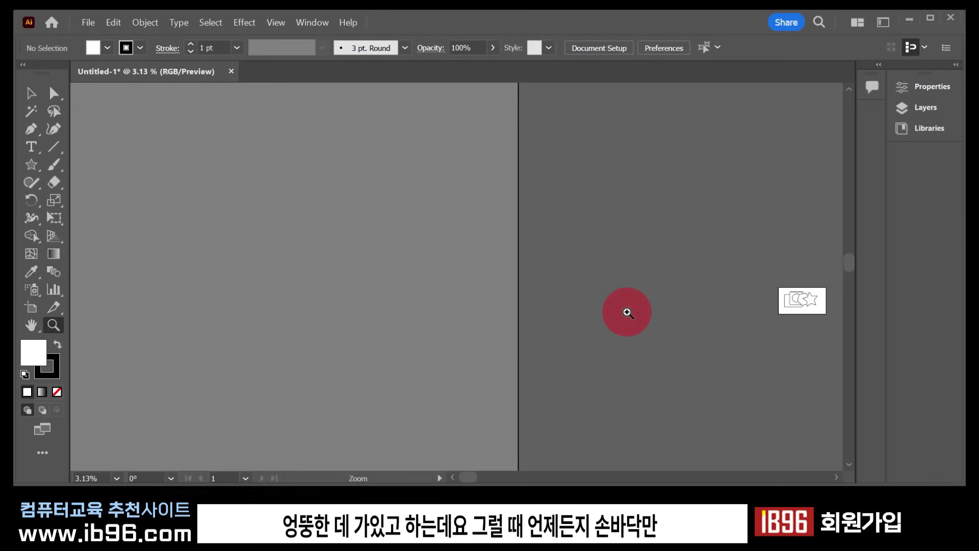
double_click(31, 327)
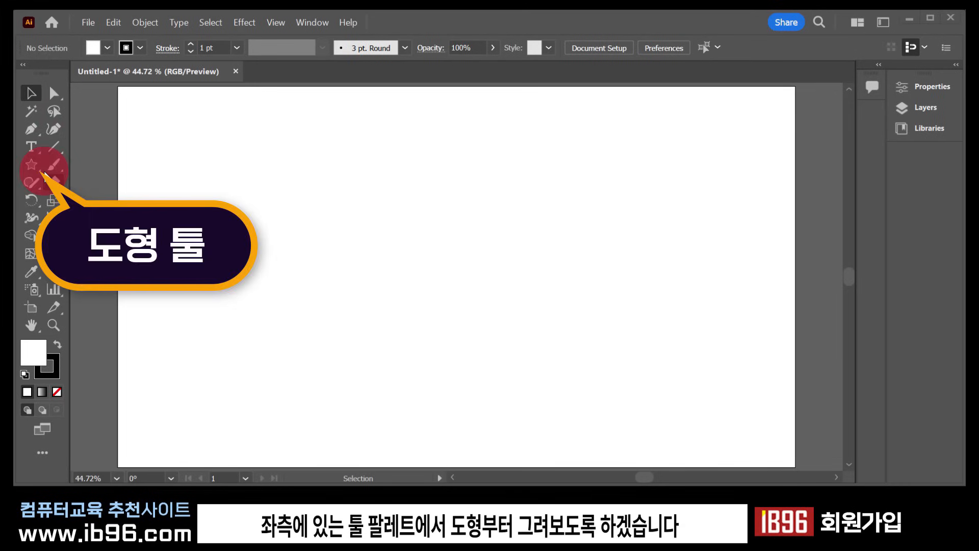
Step: Draw an upright rectangle in the left half of the empty artboard with the Rectangle tool
left_click(32, 166)
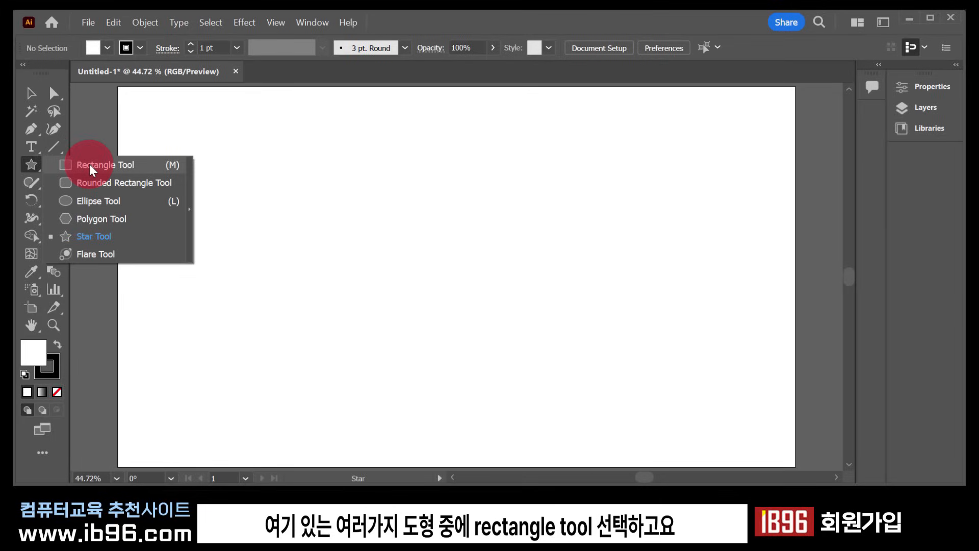
left_click(90, 165)
left_click_drag(238, 145, 406, 337)
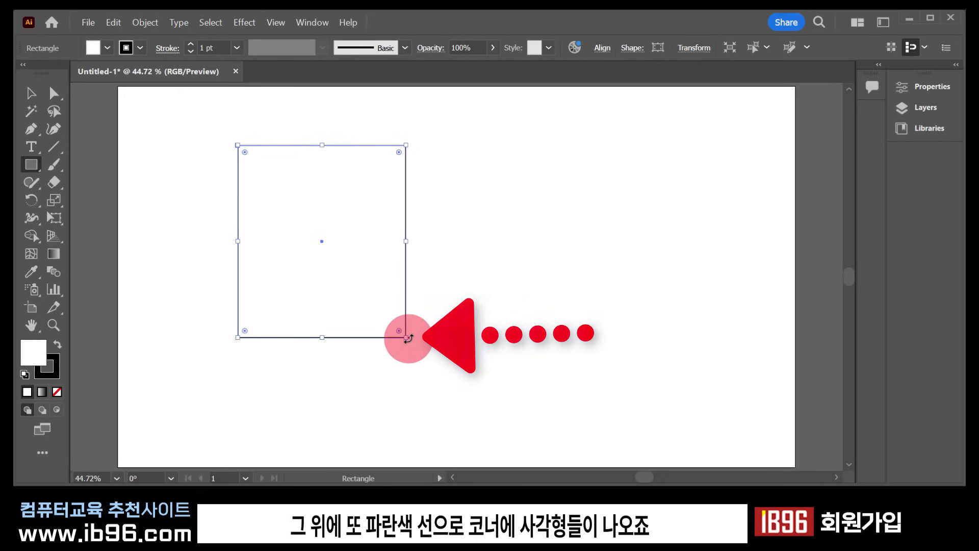
Step: Deselect the rectangle with the Selection tool, select it again by its edge, and deselect it on the empty artboard
left_click(28, 98)
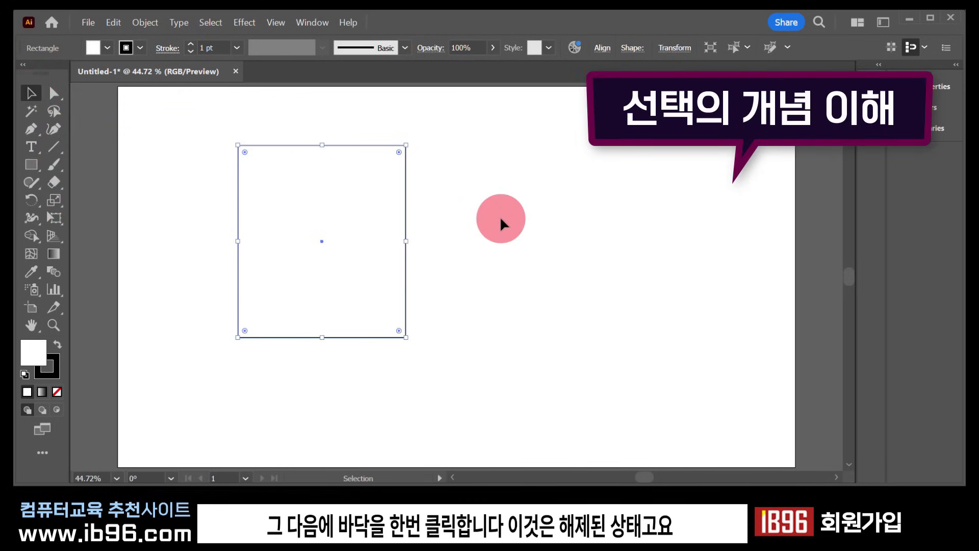
left_click(501, 219)
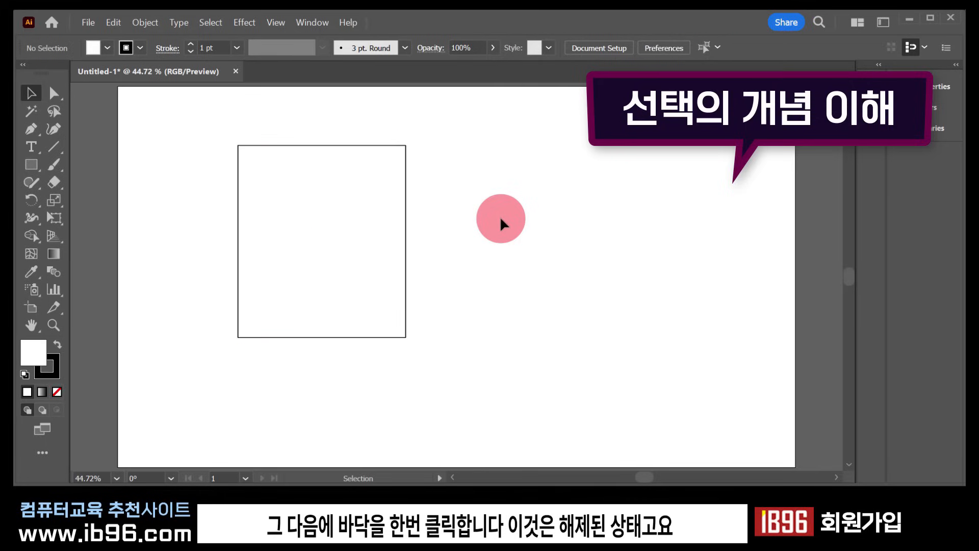
left_click(403, 171)
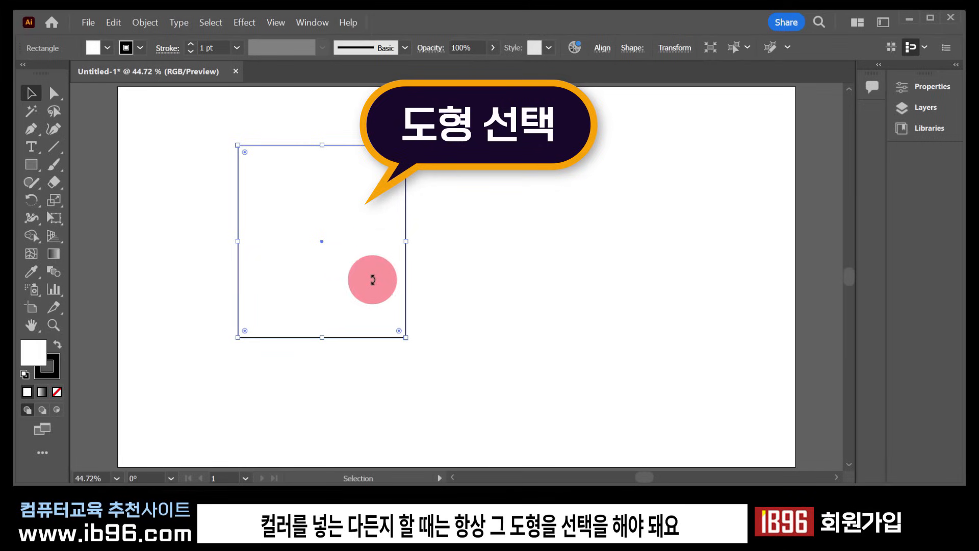
left_click(465, 340)
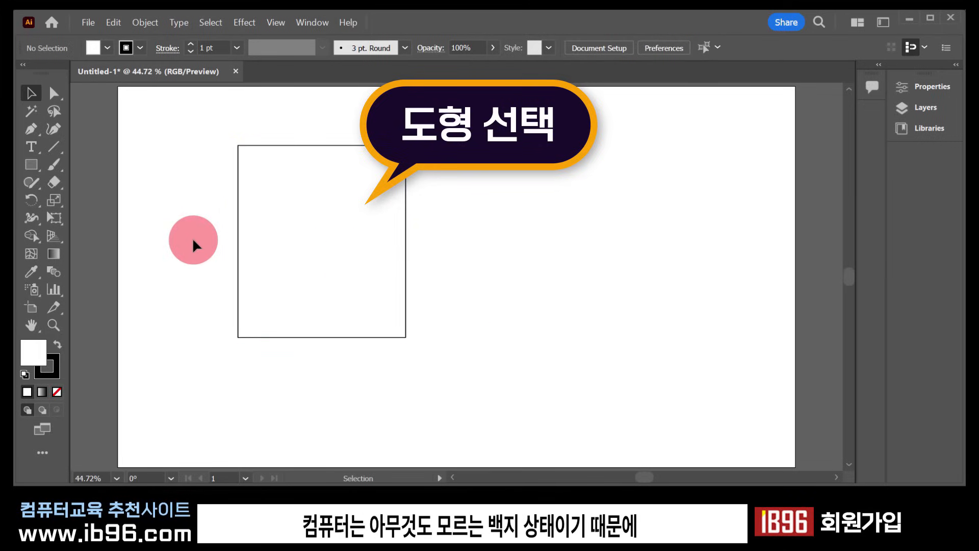
Step: Draw three smaller rectangles of different sizes beside the large one, in the middle and right part of the artboard
left_click(32, 164)
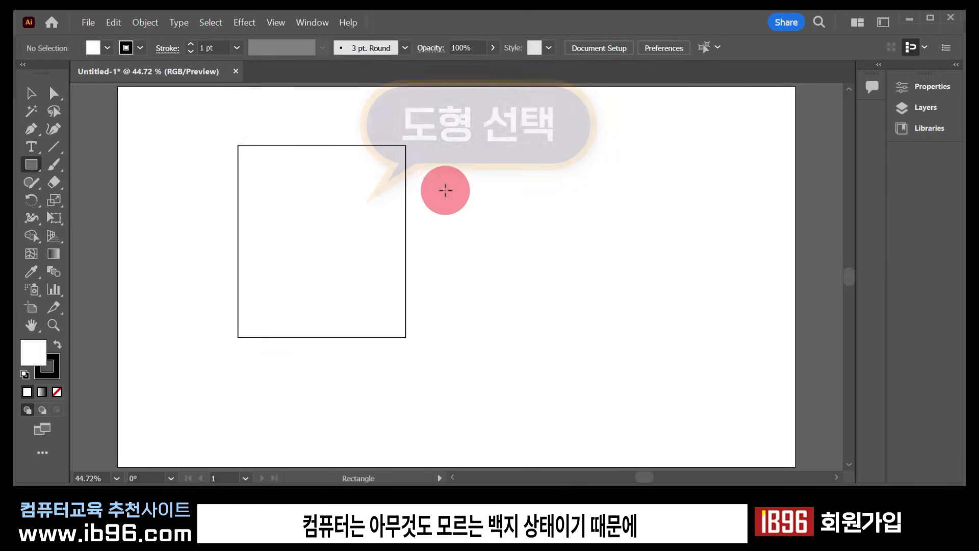
mouse_move(452, 137)
left_mouse_down()
mouse_move(537, 206)
mouse_move(641, 345)
left_mouse_up()
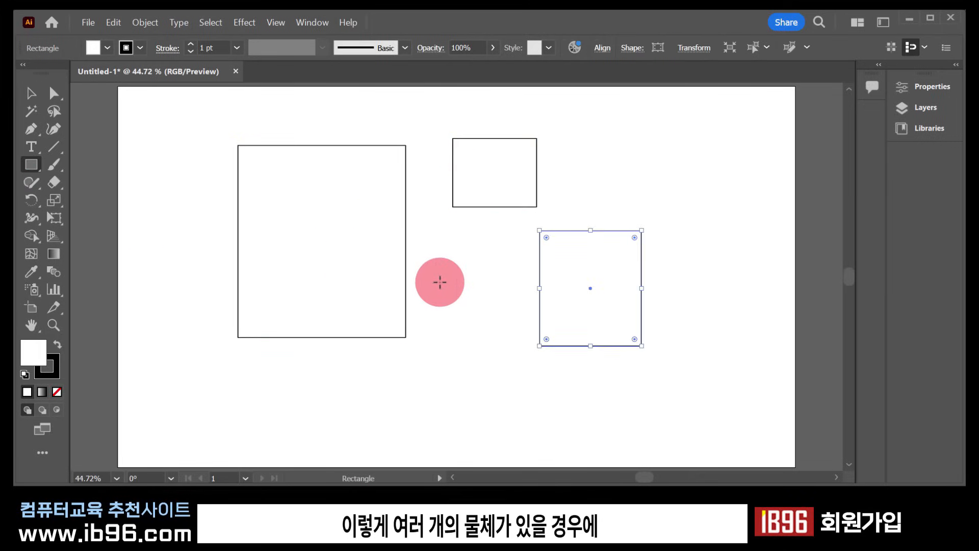
left_click_drag(440, 282, 517, 358)
Step: Deselect the newest rectangle with the Selection tool and select only the large rectangle
left_click(31, 93)
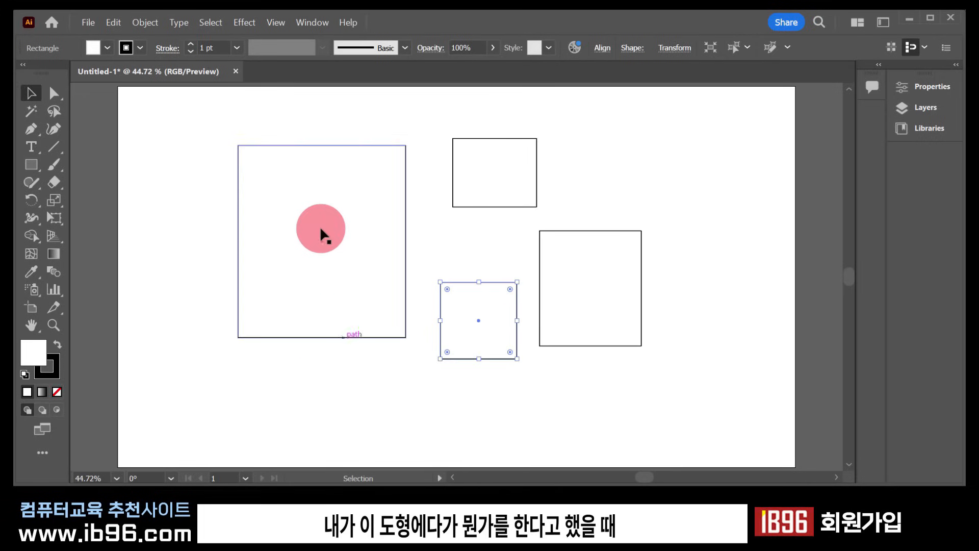
left_click(344, 120)
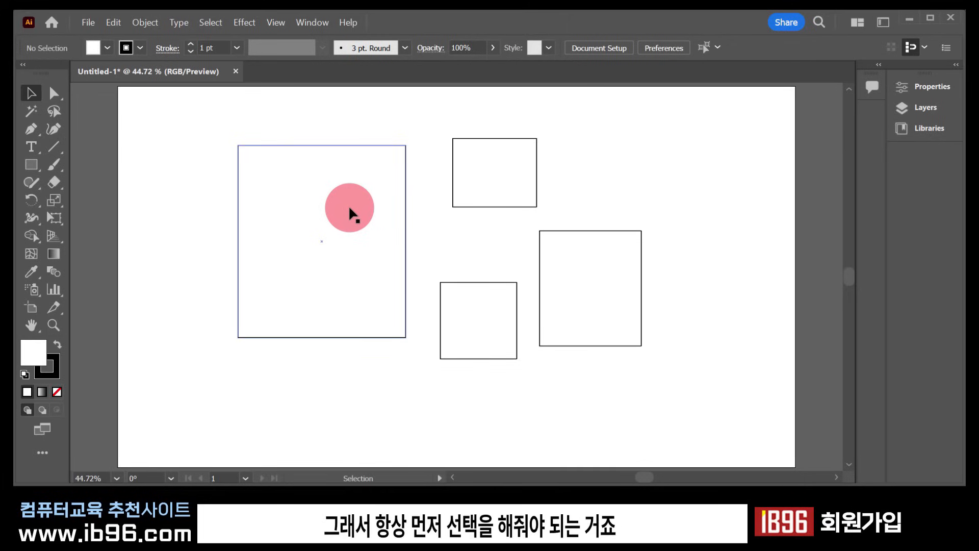
left_click(336, 212)
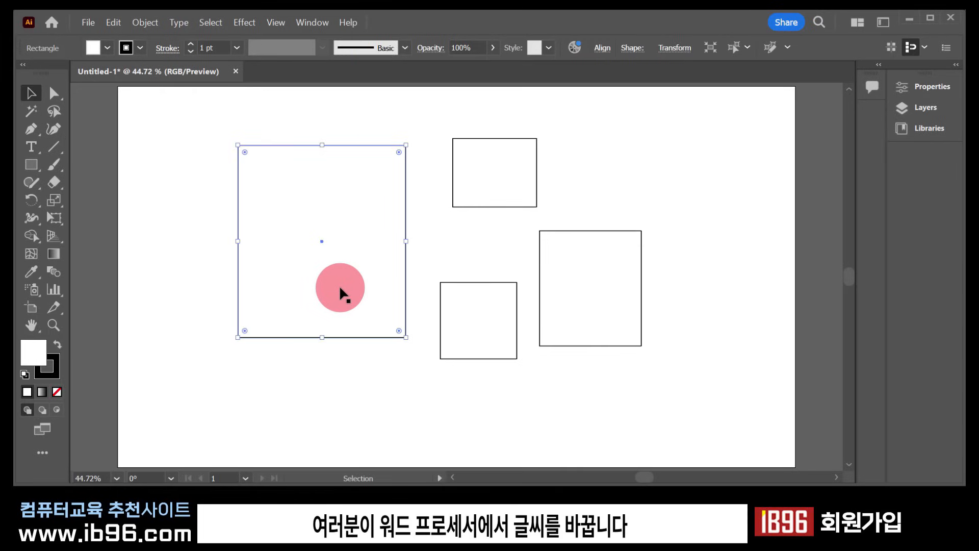
Step: Switch to Notepad and delete the word "자기것으로" and its extra space from the third line
key("alt+Tab")
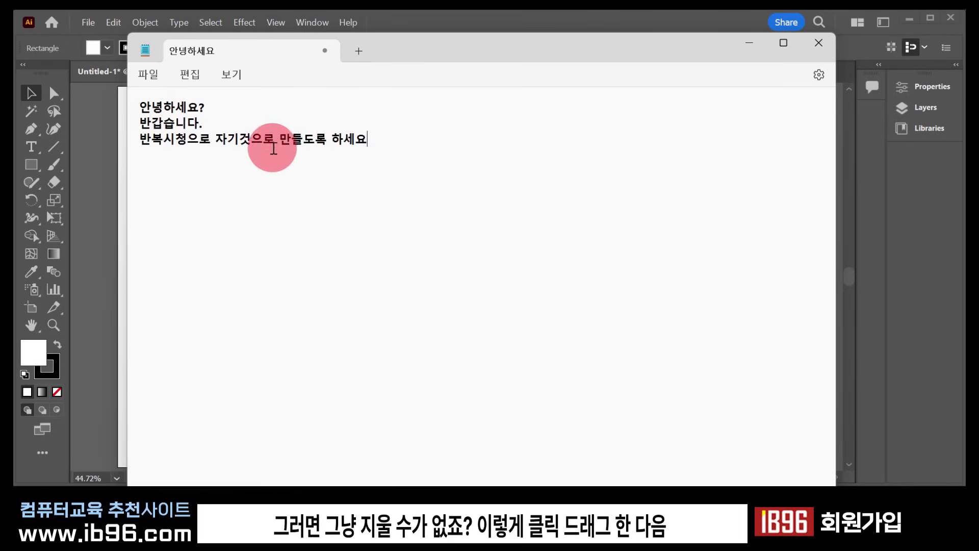
left_click_drag(275, 139, 218, 139)
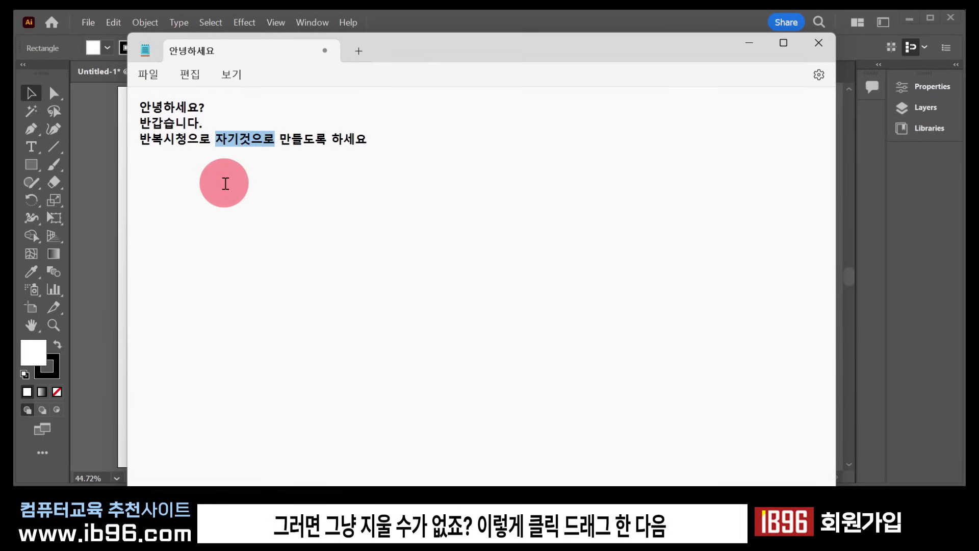
key("Delete")
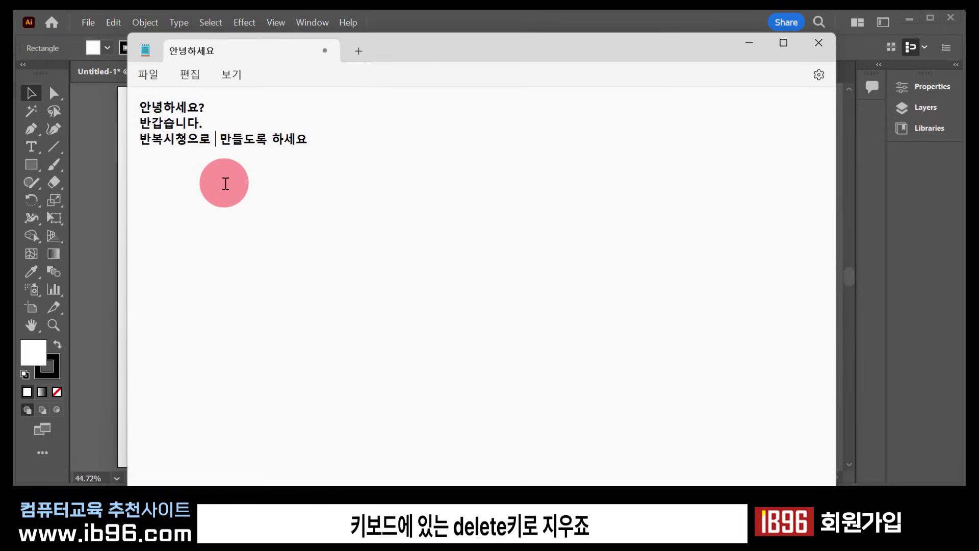
key("Delete")
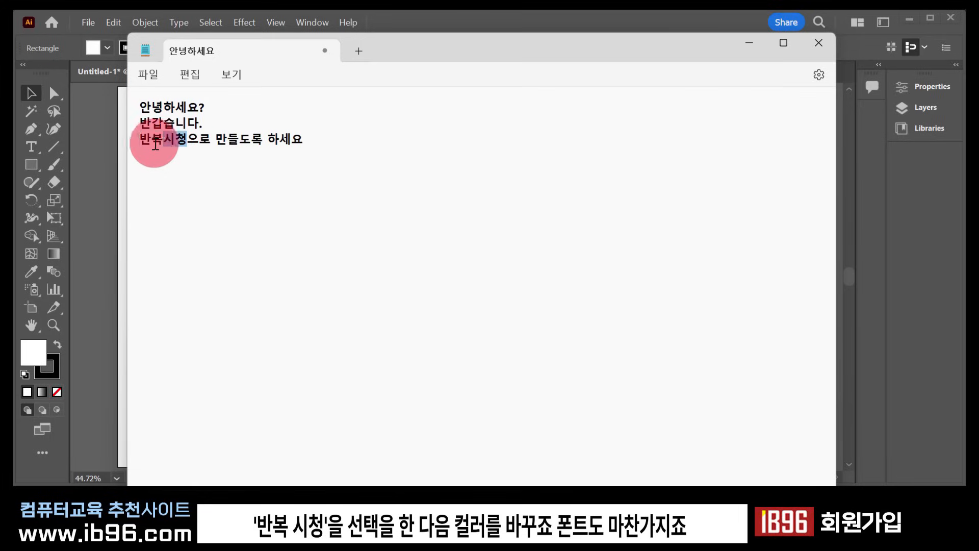
Step: Highlight "반복시청" and another stretch of text in the third line, and close Notepad to return to Illustrator
left_click_drag(139, 142, 187, 141)
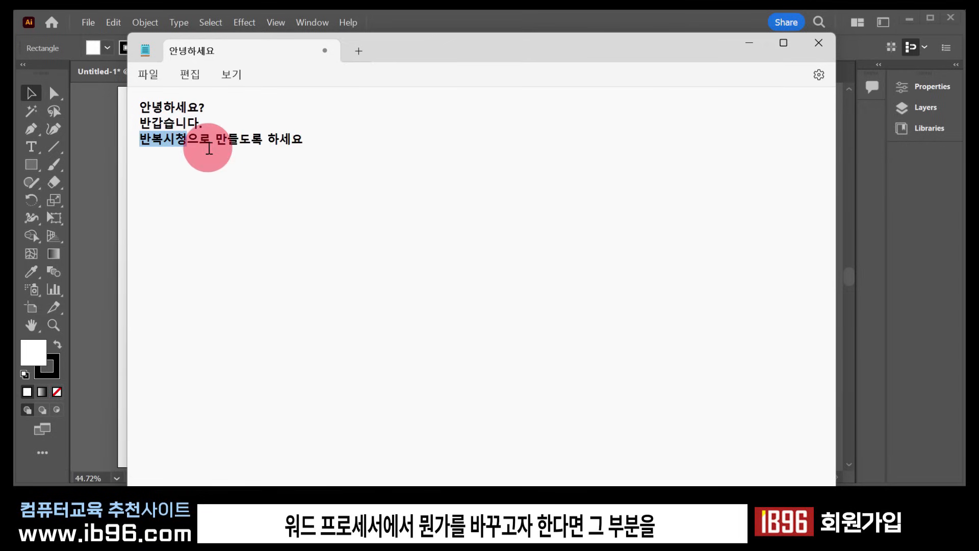
left_click_drag(302, 142, 176, 145)
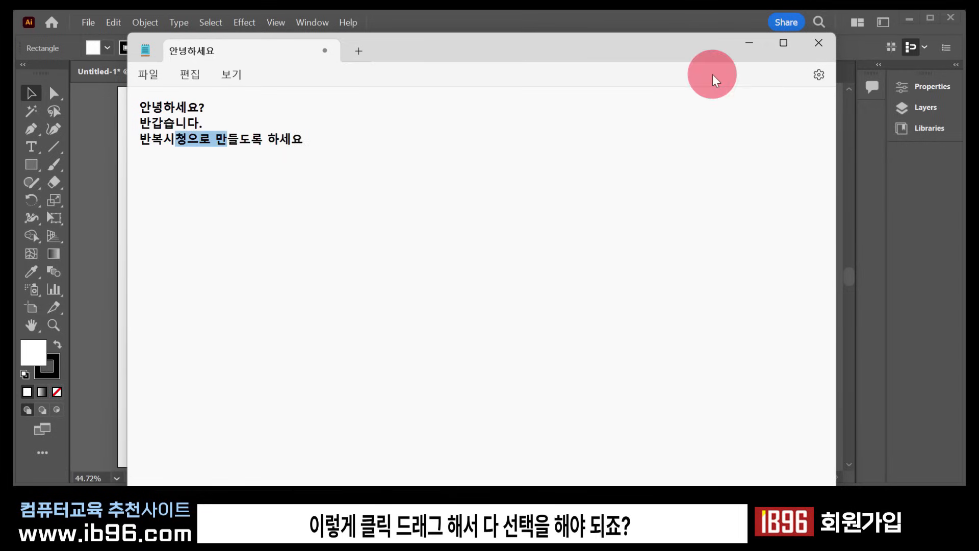
left_click(818, 44)
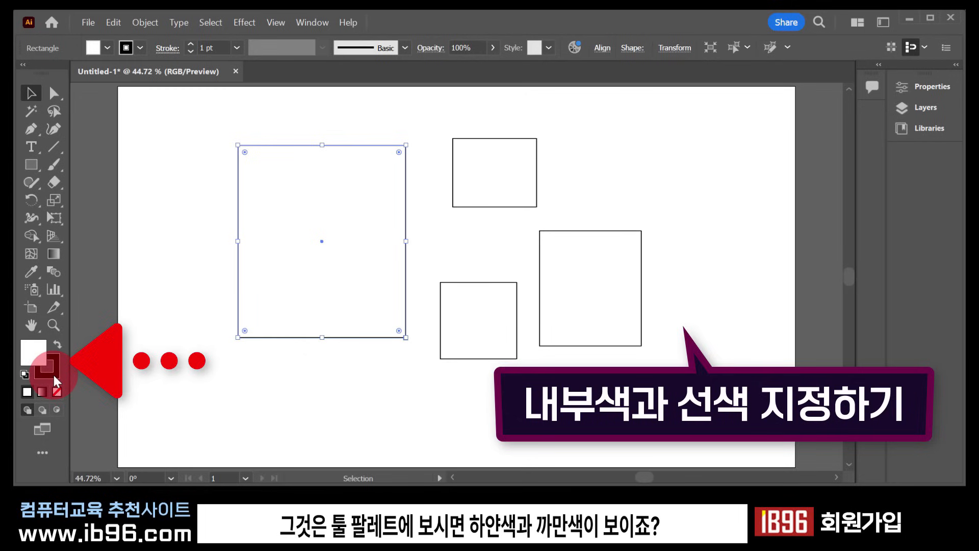
Step: Move the large rectangle slightly to the left and set its fill to blue 116BED with the Color Picker
left_click(35, 364)
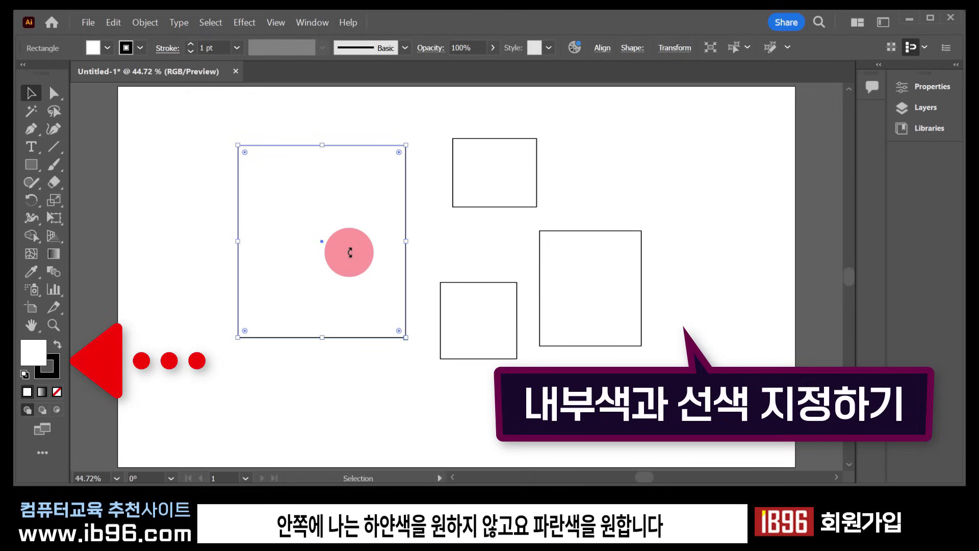
left_click_drag(238, 213, 203, 221)
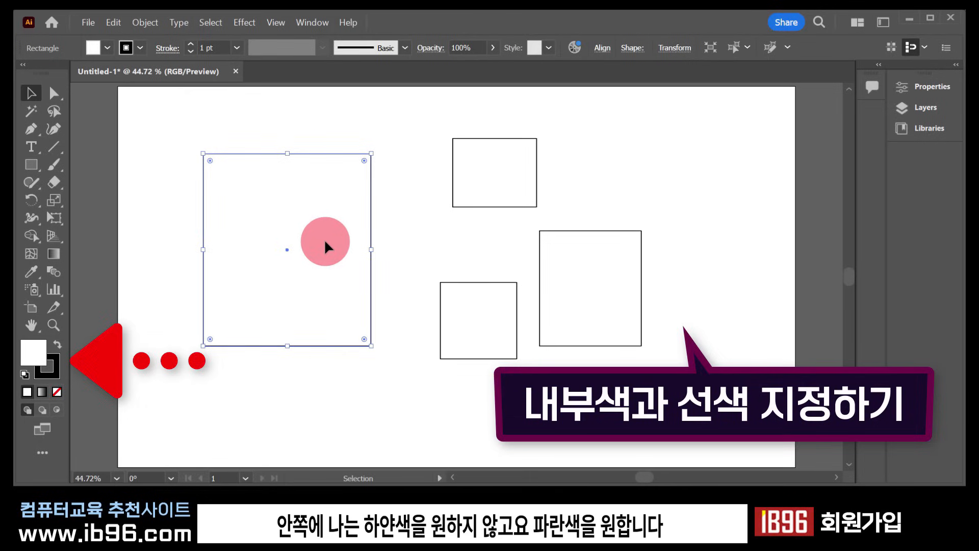
double_click(34, 355)
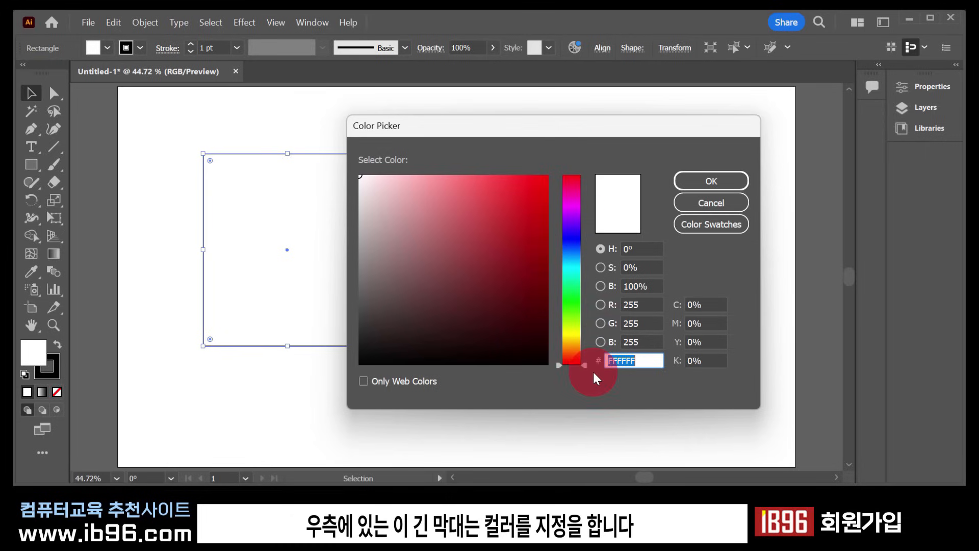
mouse_move(586, 365)
left_mouse_down()
mouse_move(583, 173)
mouse_move(577, 362)
left_mouse_up()
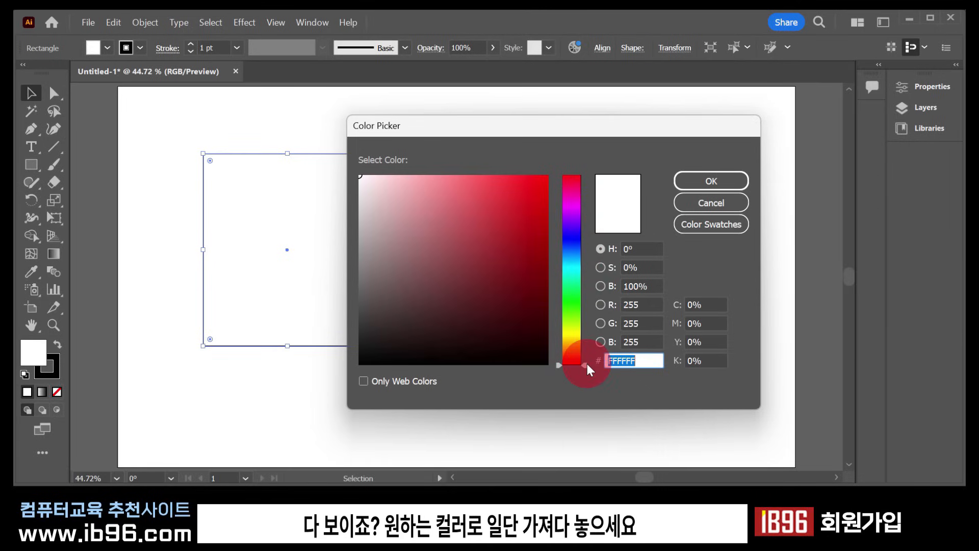
left_click_drag(585, 362, 585, 249)
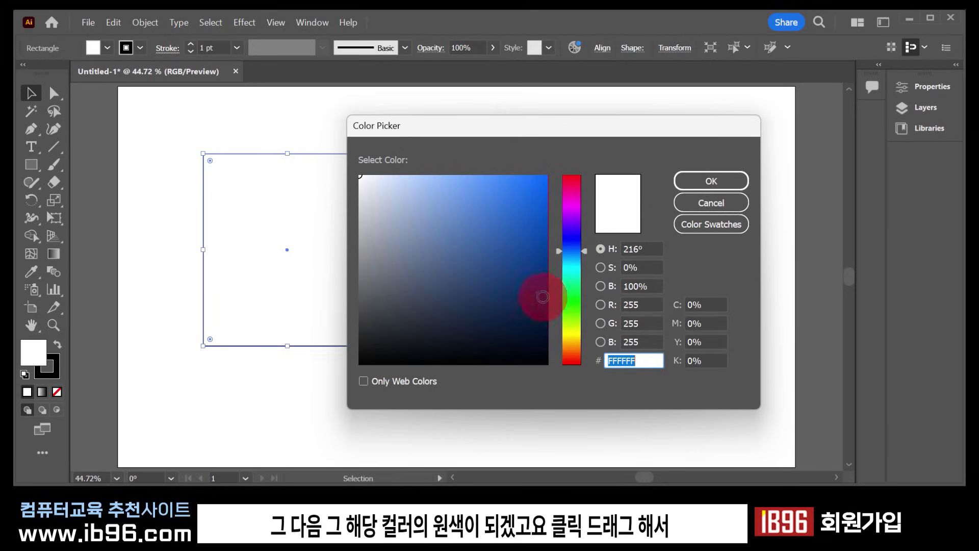
left_click(525, 219)
mouse_move(525, 219)
left_mouse_down()
mouse_move(553, 159)
mouse_move(527, 199)
mouse_move(492, 219)
mouse_move(550, 169)
mouse_move(537, 170)
mouse_move(531, 225)
mouse_move(539, 359)
mouse_move(519, 330)
mouse_move(516, 188)
mouse_move(376, 192)
mouse_move(496, 197)
mouse_move(404, 220)
mouse_move(445, 263)
mouse_move(497, 229)
mouse_move(509, 301)
mouse_move(400, 258)
mouse_move(484, 219)
mouse_move(448, 286)
mouse_move(485, 213)
mouse_move(498, 276)
left_mouse_up()
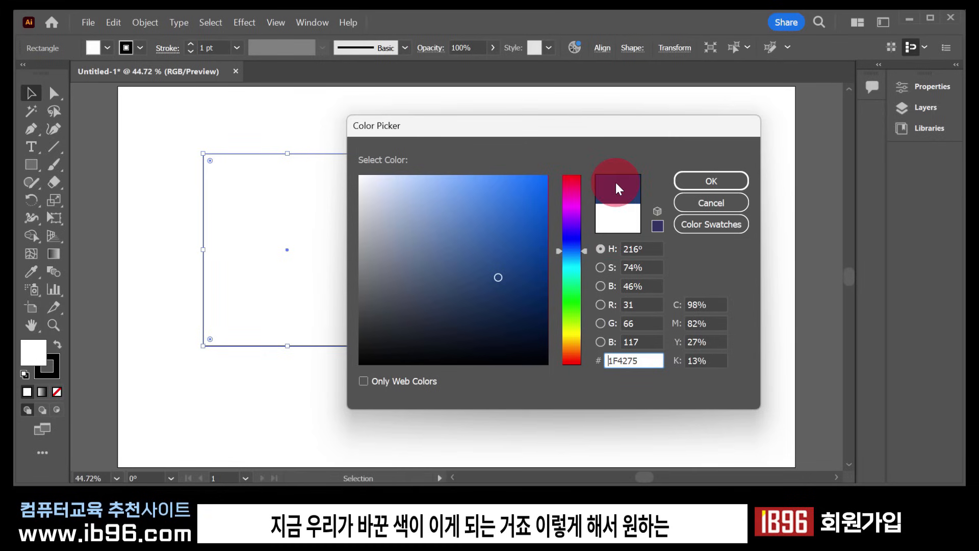
left_click_drag(499, 247, 535, 188)
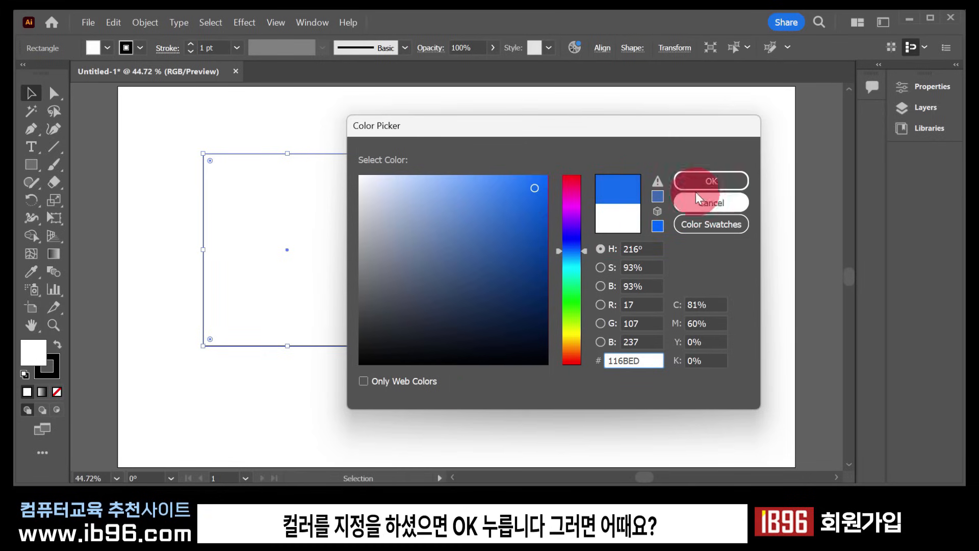
left_click(694, 172)
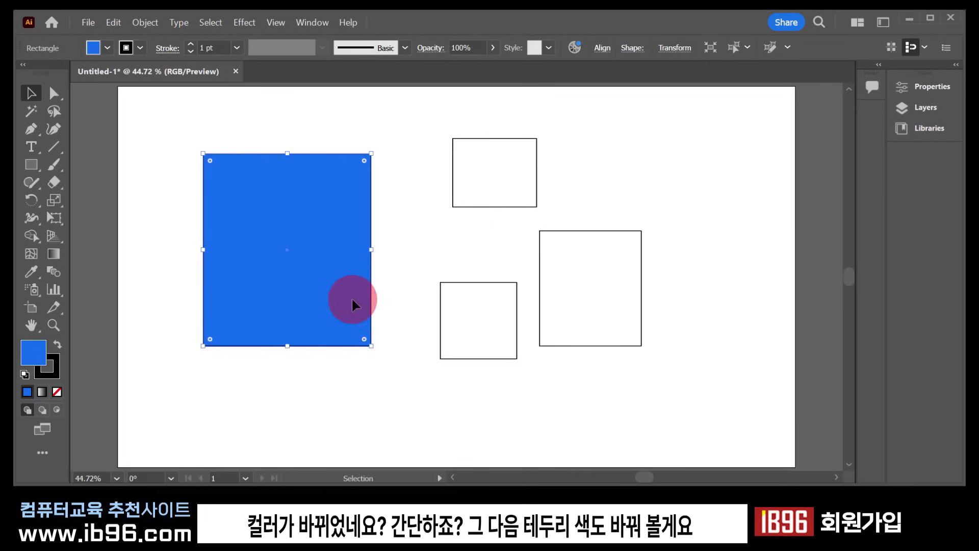
Step: Set the blue rectangle's stroke to red FF0000 with the Color Picker and deselect it
double_click(54, 374)
left_click_drag(535, 136, 573, 128)
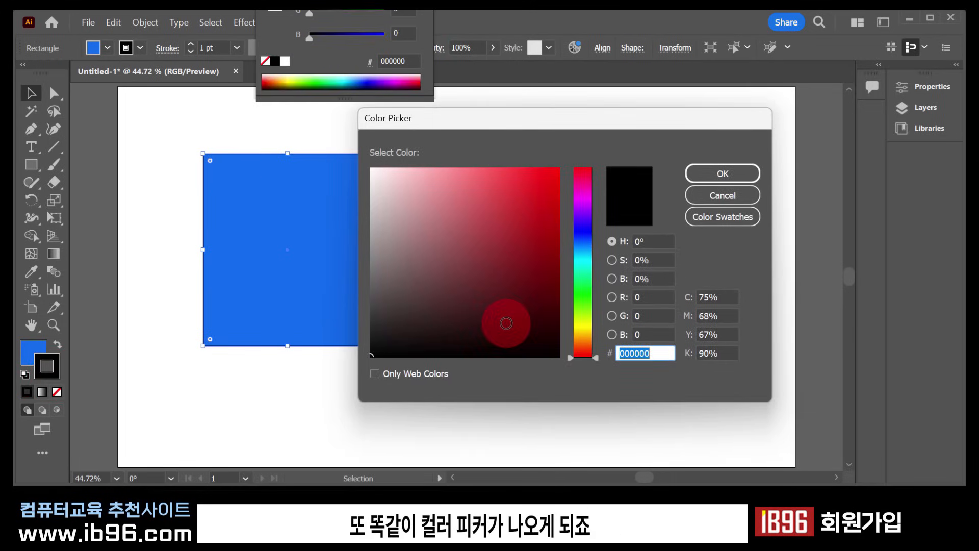
left_click(502, 293)
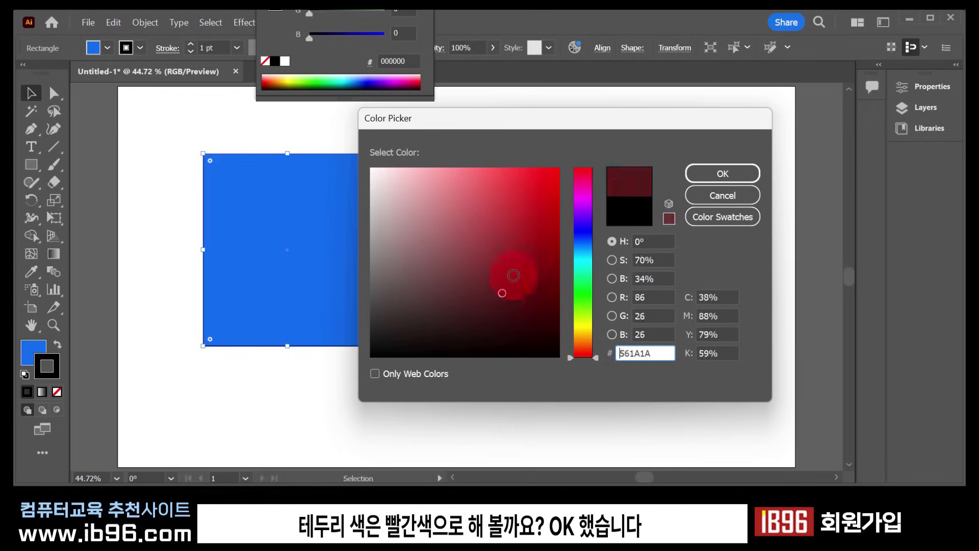
left_click_drag(514, 275, 565, 156)
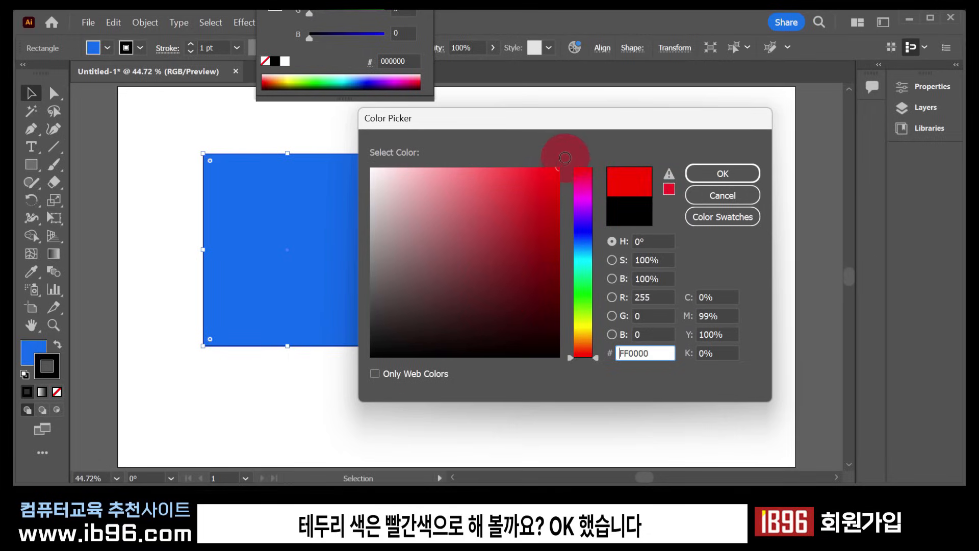
left_click(708, 176)
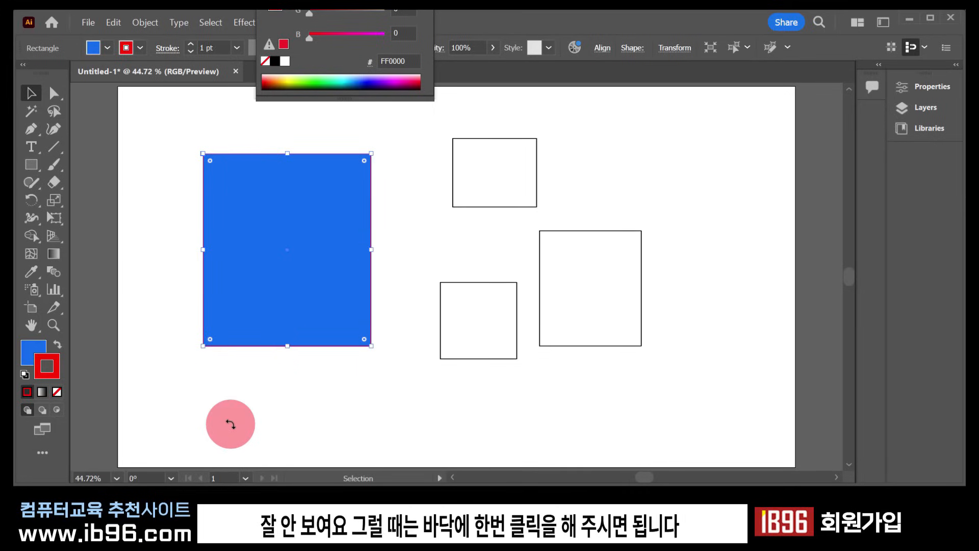
left_click(155, 316)
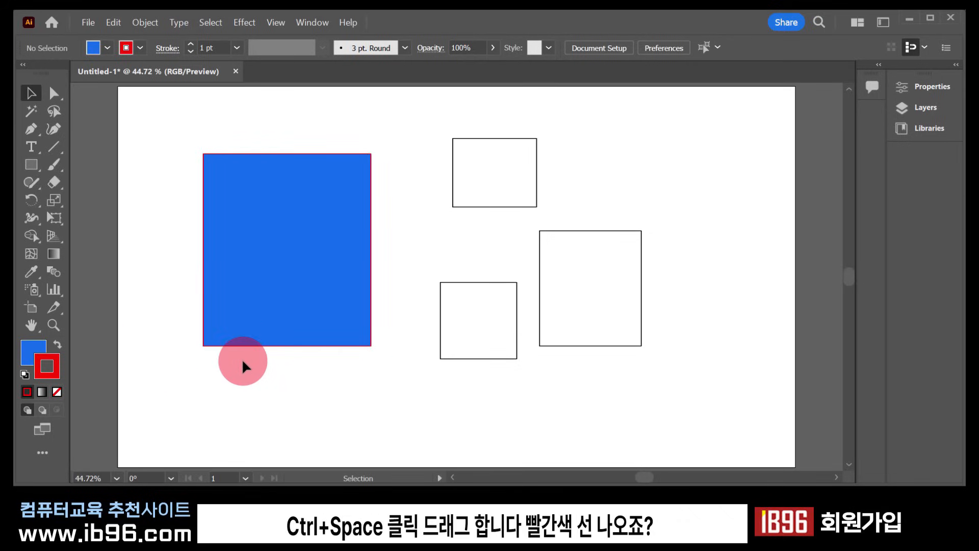
Step: Zoom in on the blue rectangle's lower-left corner to inspect its red outline, and fit the artboard to the window again
key("ctrl+space")
left_click_drag(192, 339, 448, 339)
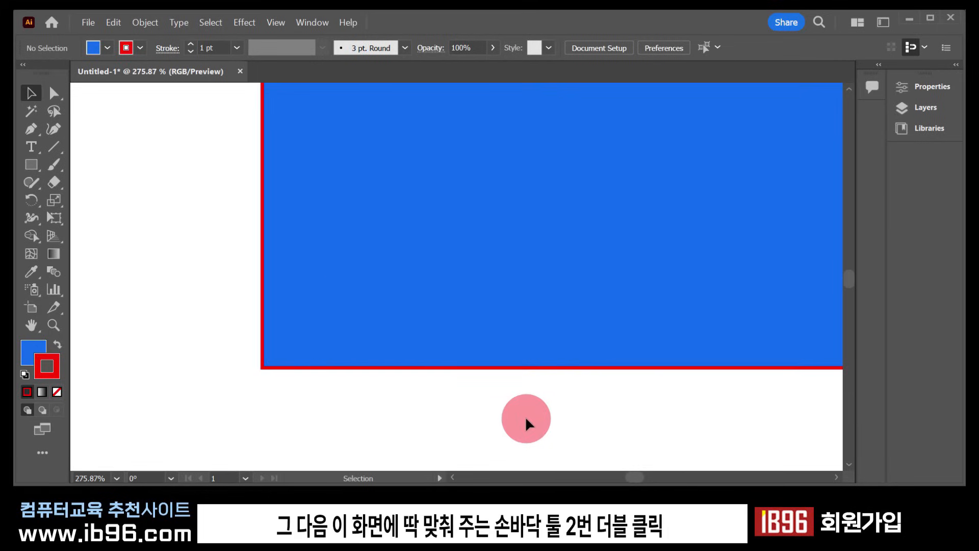
double_click(31, 325)
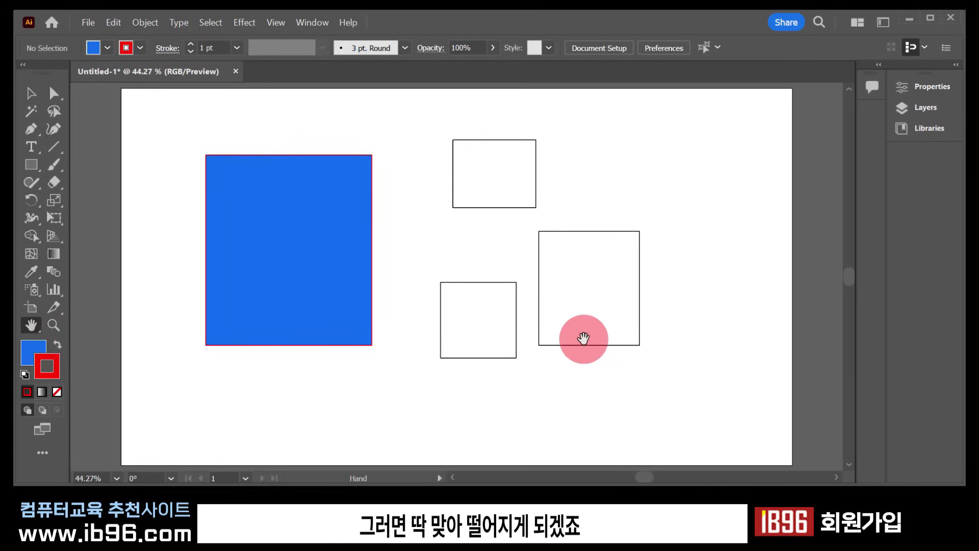
left_click_drag(581, 336, 543, 333)
Step: Move the blue rectangle slightly up with the Selection tool, narrow it from its right side, and enlarge it from its left side and lower-right corner
key("v")
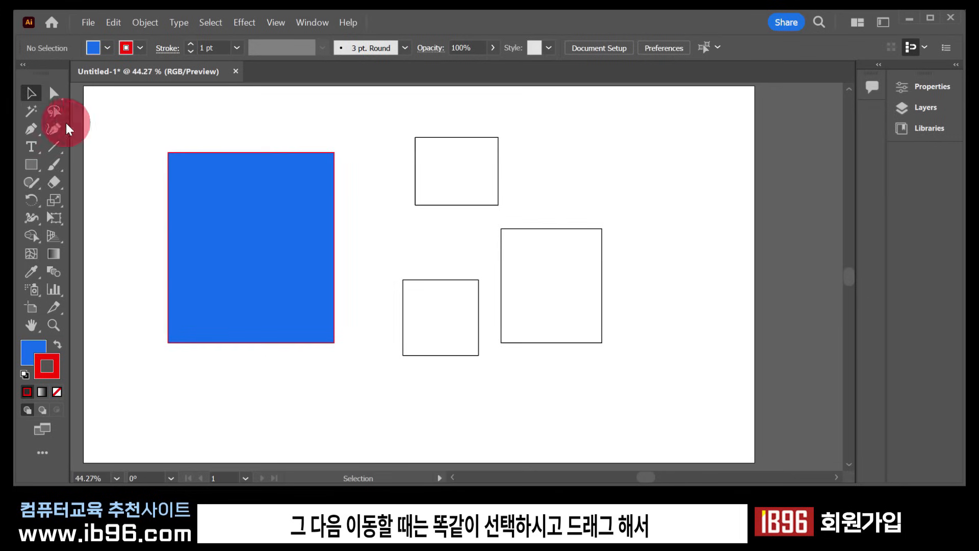
left_click_drag(208, 197, 257, 276)
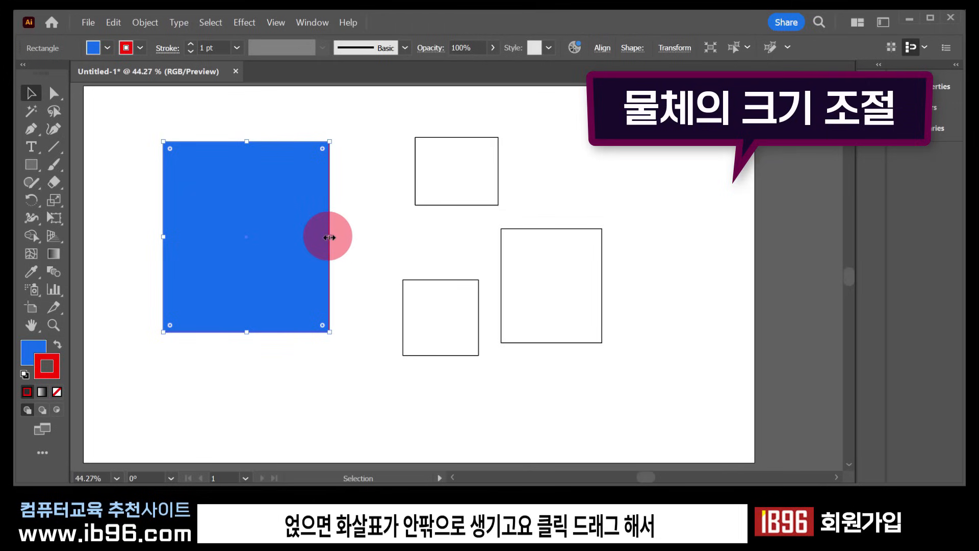
left_click_drag(328, 236, 264, 237)
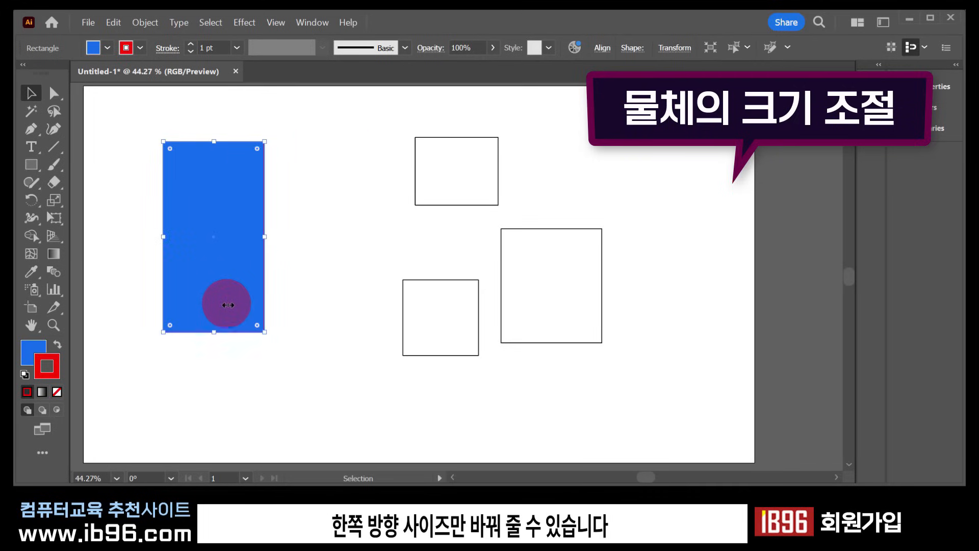
left_click_drag(164, 236, 133, 236)
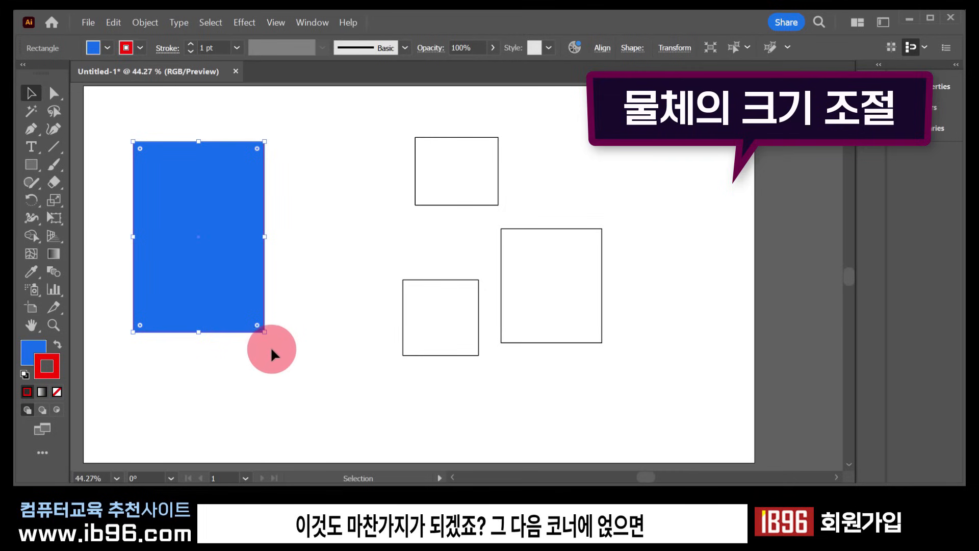
left_click_drag(264, 332, 285, 355)
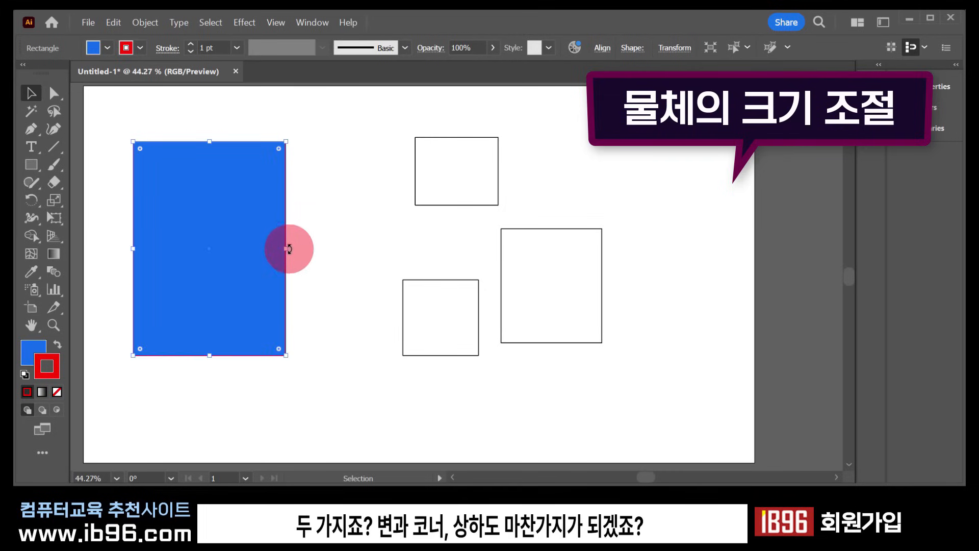
Step: Widen the blue rectangle to the right, adjust its bottom and top edges, and select the small lower white rectangle
left_click_drag(286, 249, 314, 258)
mouse_move(314, 356)
left_mouse_down()
mouse_move(267, 308)
mouse_move(318, 358)
left_mouse_up()
mouse_move(227, 364)
left_mouse_down()
mouse_move(228, 287)
mouse_move(240, 332)
mouse_move(229, 364)
left_mouse_up()
mouse_move(225, 143)
left_mouse_down()
mouse_move(236, 164)
mouse_move(229, 155)
left_mouse_up()
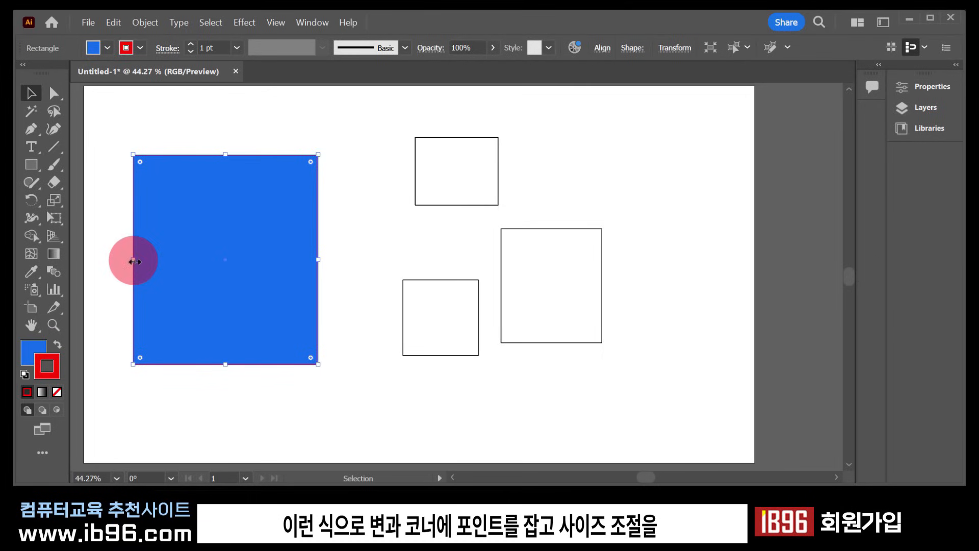
mouse_move(133, 261)
left_mouse_down()
mouse_move(184, 261)
mouse_move(133, 261)
left_mouse_up()
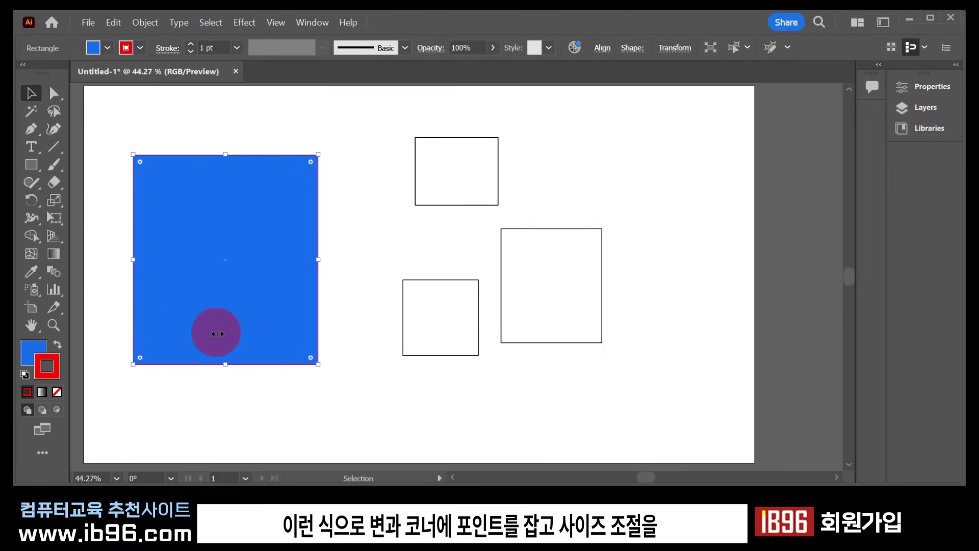
left_click(435, 313)
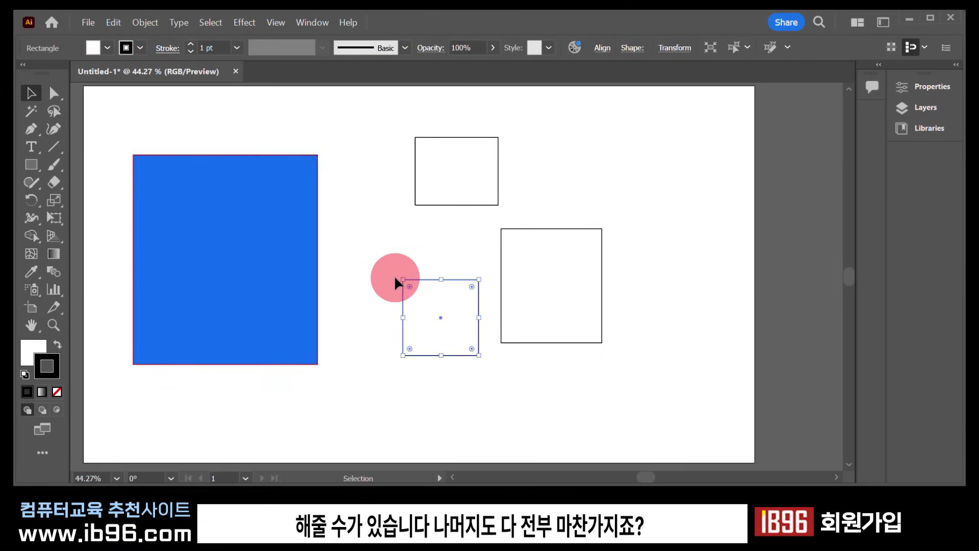
Step: Enlarge the small lower white rectangle from its upper-left corner, and marquee-select all four rectangles before clearing the selection
left_click_drag(403, 279, 383, 266)
left_click(314, 331)
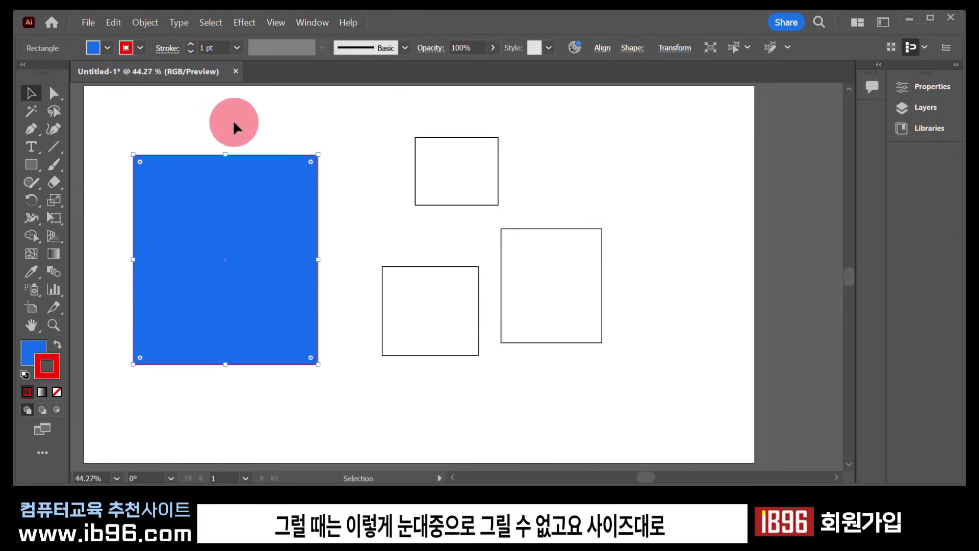
left_click_drag(233, 123, 588, 405)
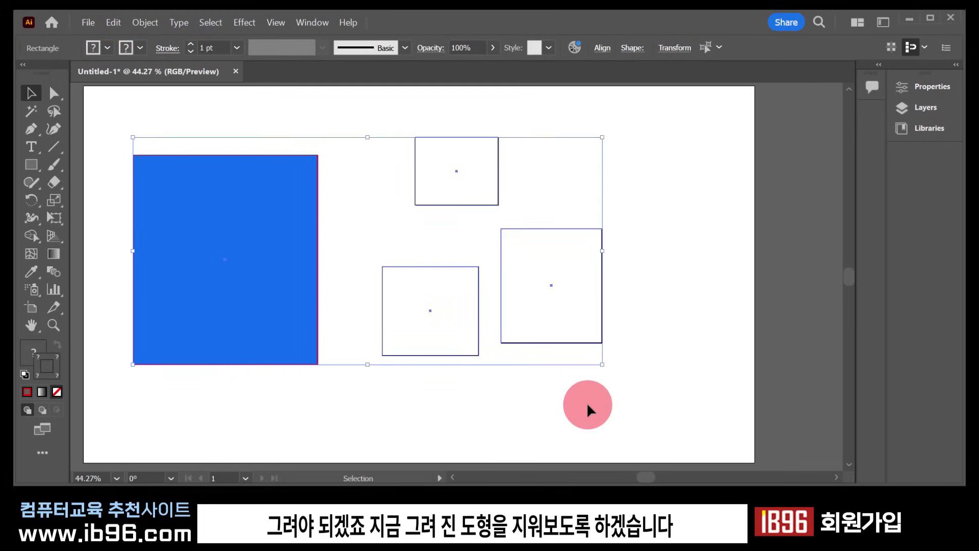
left_click(585, 394)
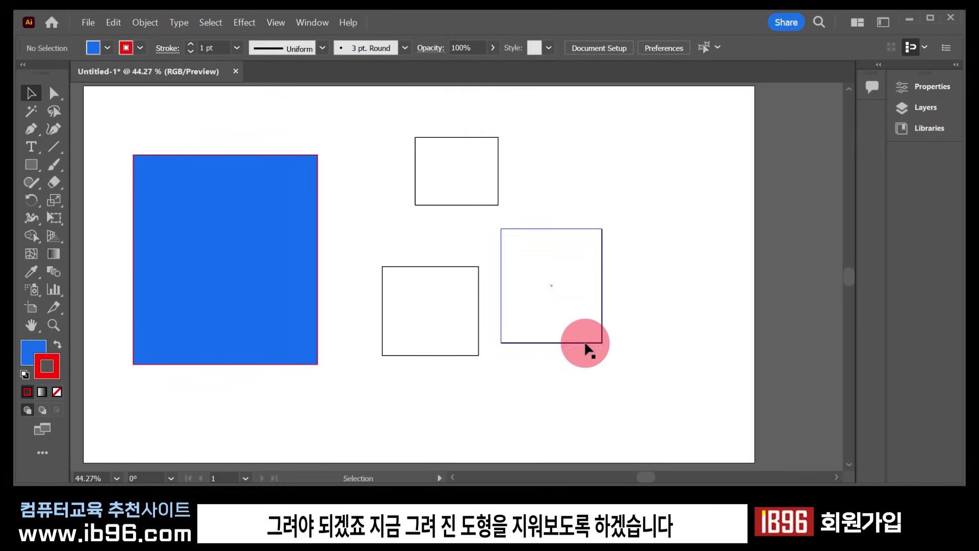
Step: Delete the rightmost white rectangle, and marquee-select the three remaining rectangles with the Selection tool to delete them too
left_click(571, 247)
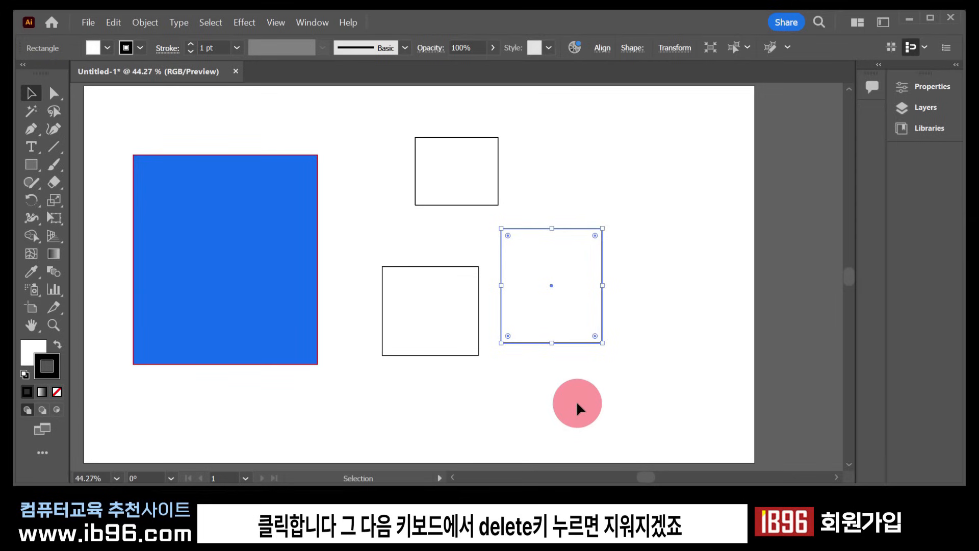
key("Delete")
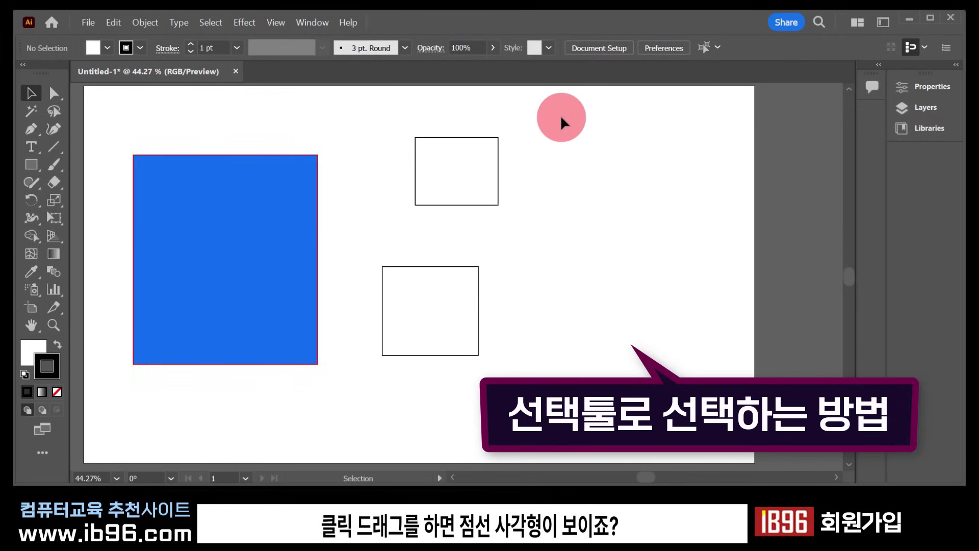
left_click_drag(561, 117, 317, 291)
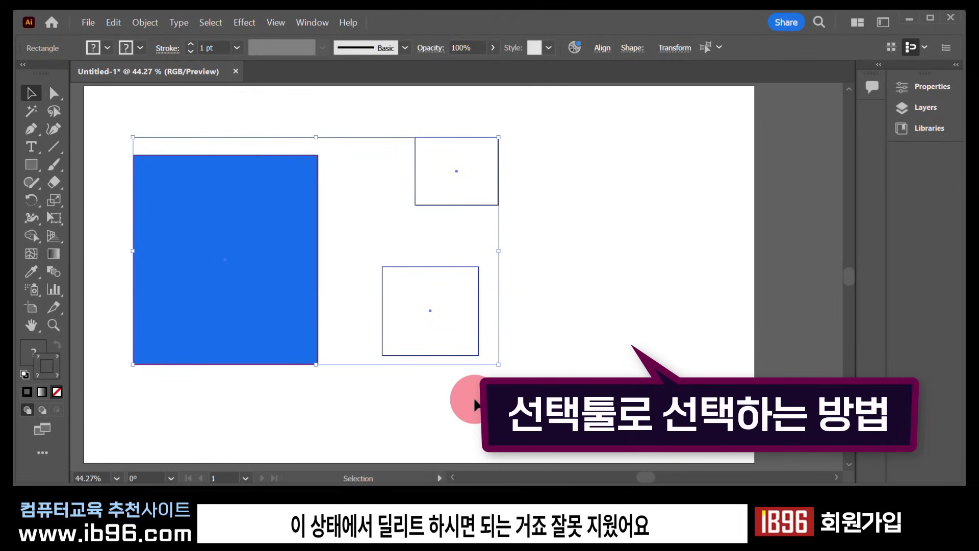
key("Delete")
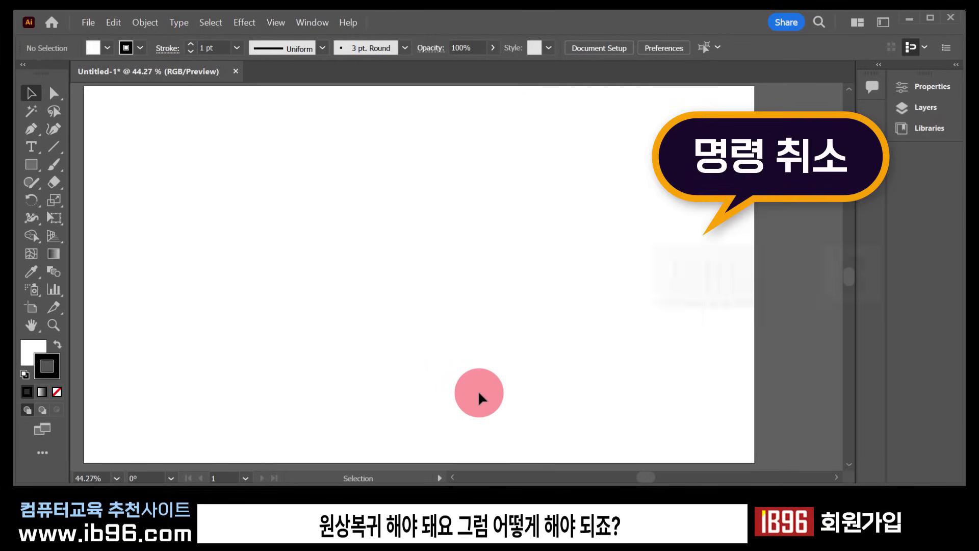
Step: Undo the last rectangle deletions, look up the Undo command, and clear the selection
key("ctrl+z")
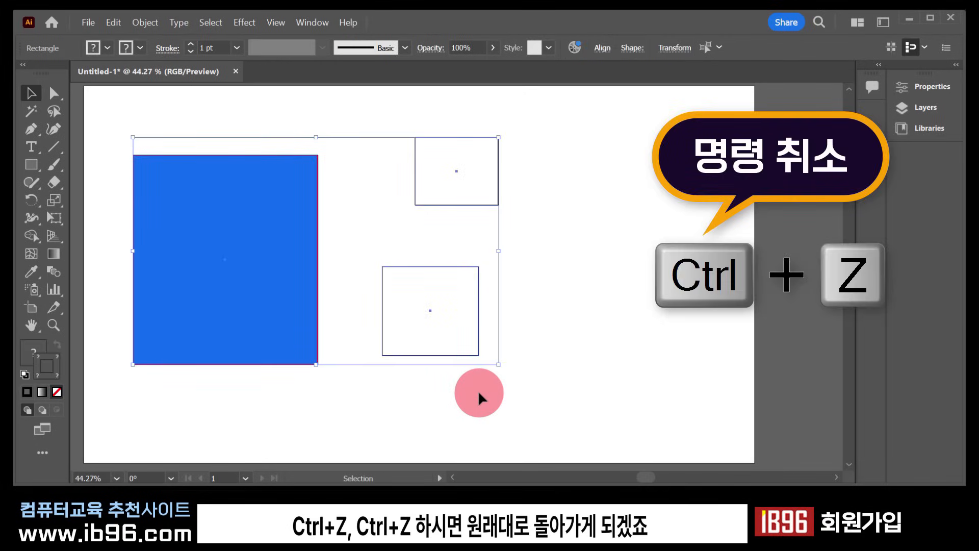
key("ctrl+z")
key("ctrl+z")
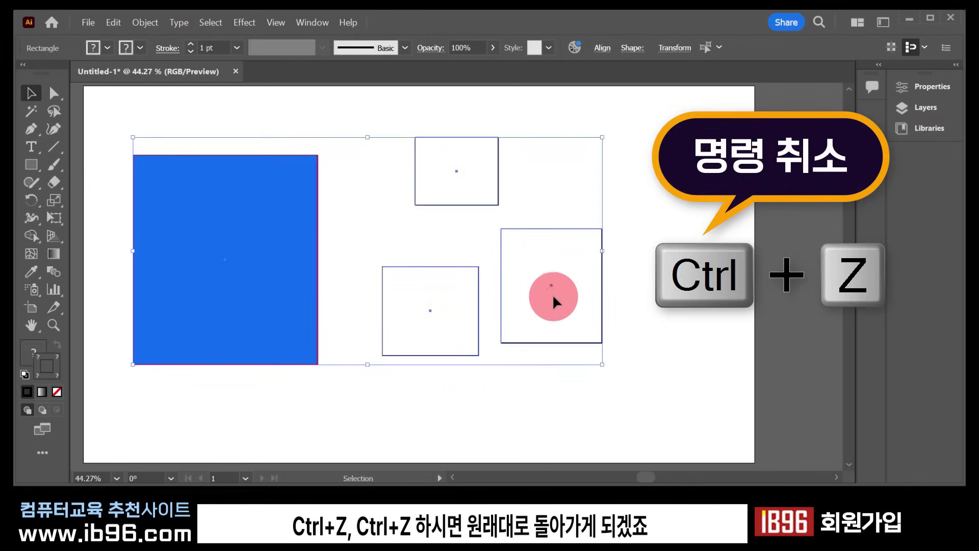
left_click(118, 26)
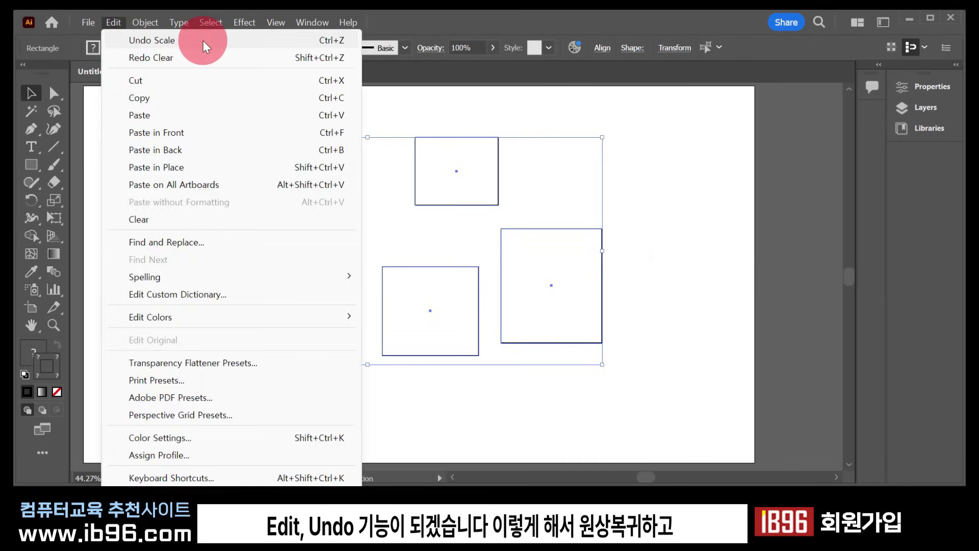
left_click(634, 136)
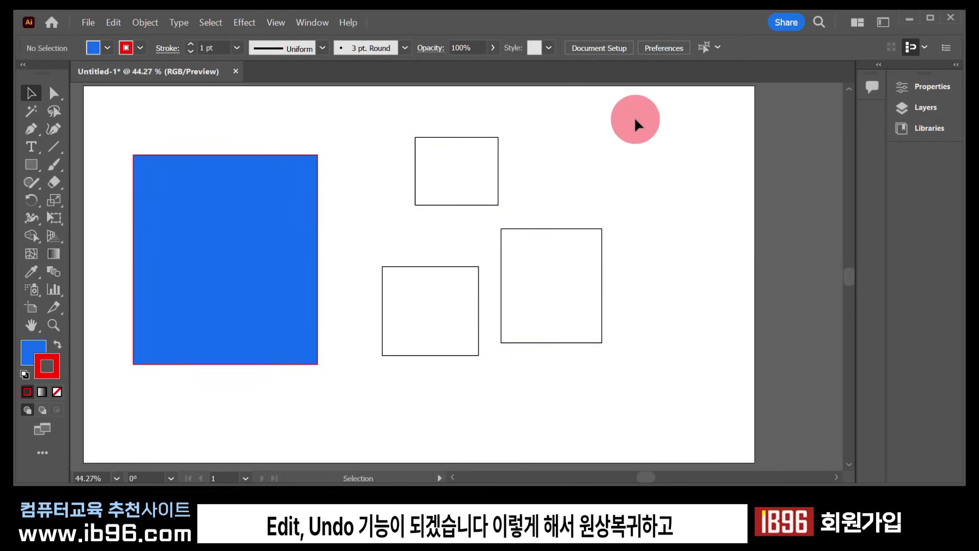
Step: Marquee-select the blue rectangle and all three white rectangles, and delete them from the artboard
left_click_drag(635, 121, 270, 377)
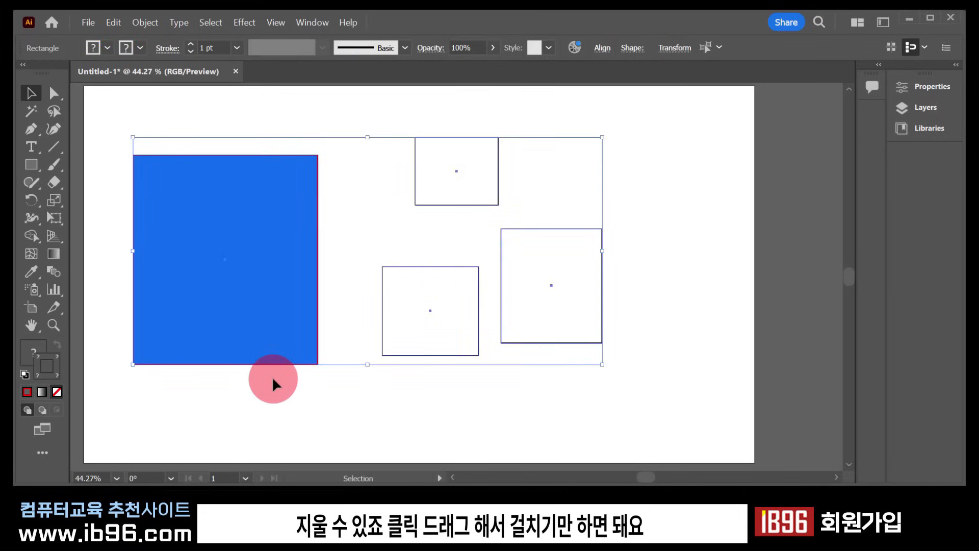
left_click_drag(641, 105, 316, 374)
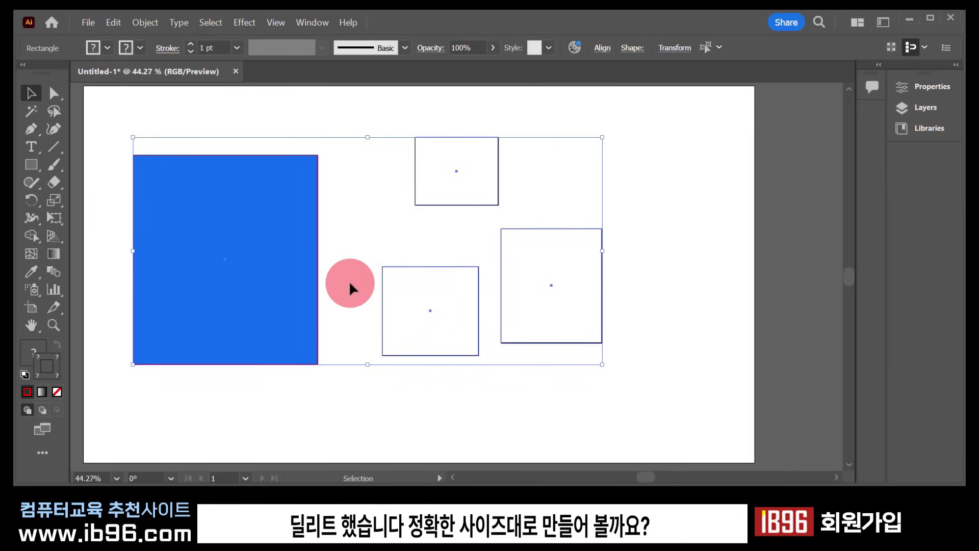
key("Delete")
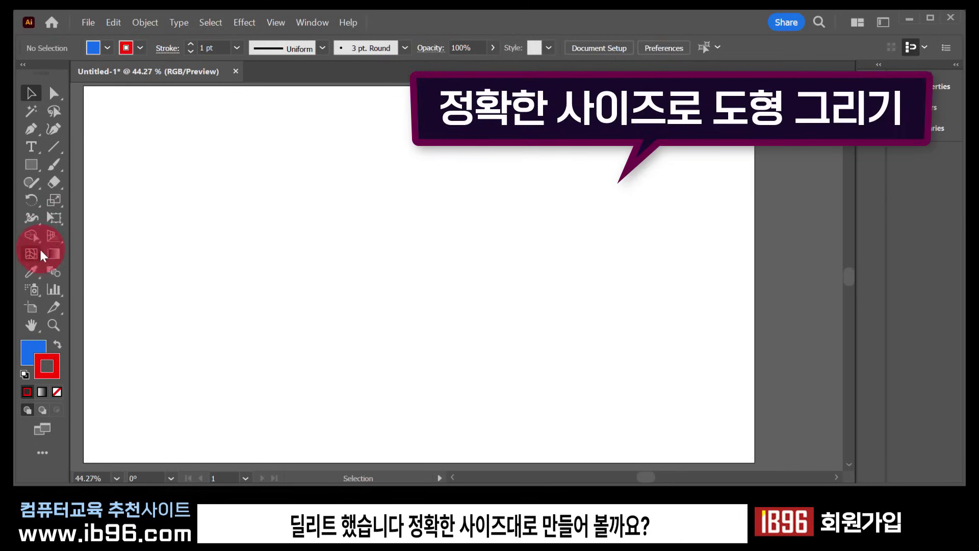
Step: Draw a blue rectangle of about 386 × 308 px freehand in the artboard's upper-left area, and undo it
left_click(32, 166)
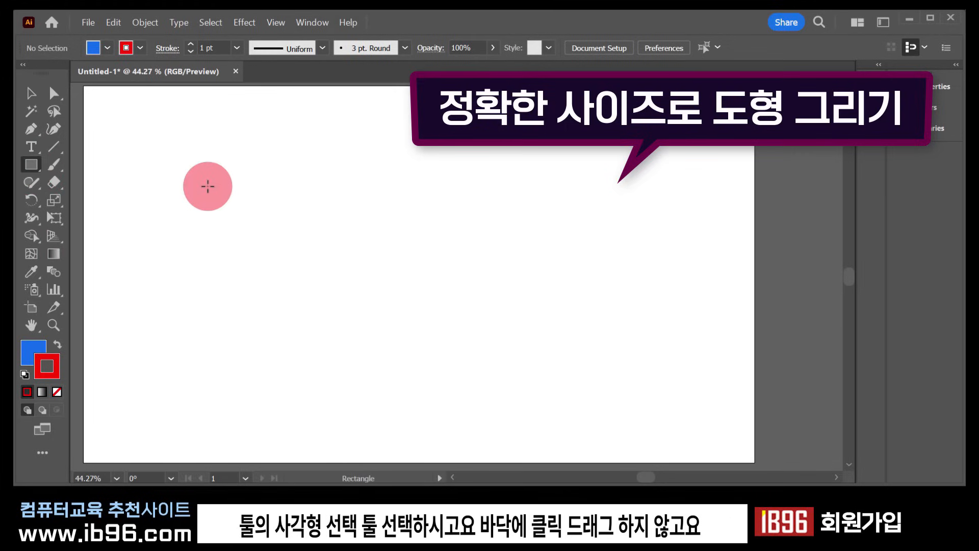
left_click_drag(135, 137, 324, 286)
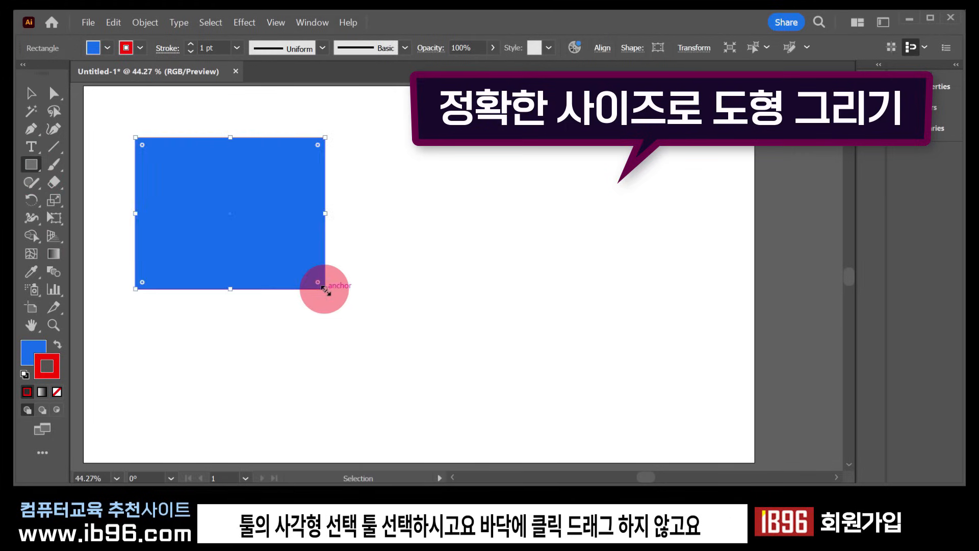
key("ctrl+z")
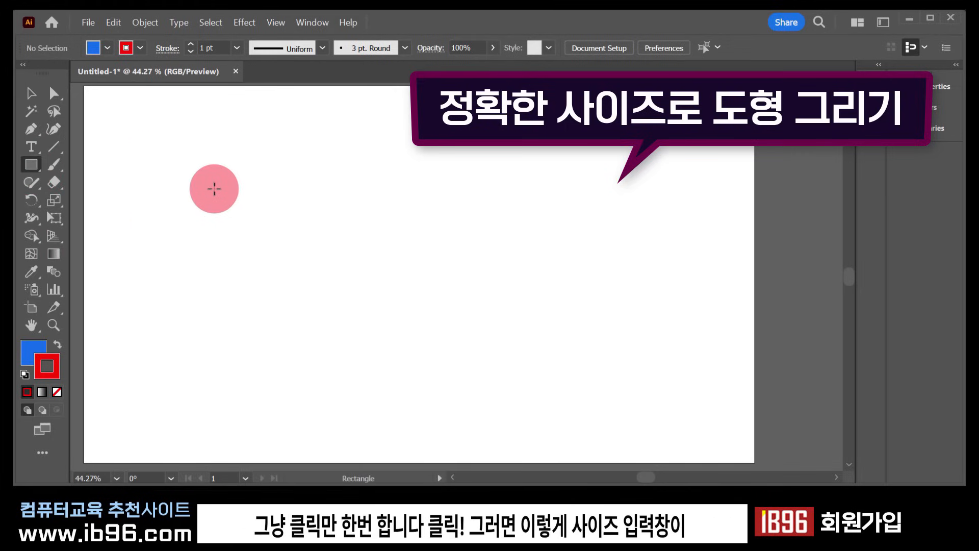
Step: Open the Rectangle tool's size dialog to examine which units it uses, and close it without creating a shape
left_click(214, 188)
left_click_drag(507, 332, 312, 168)
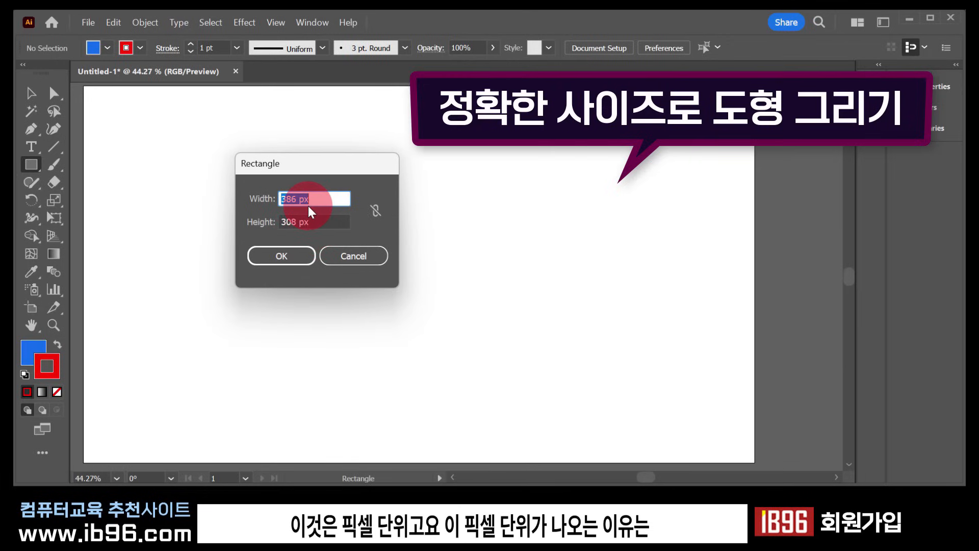
key("Escape")
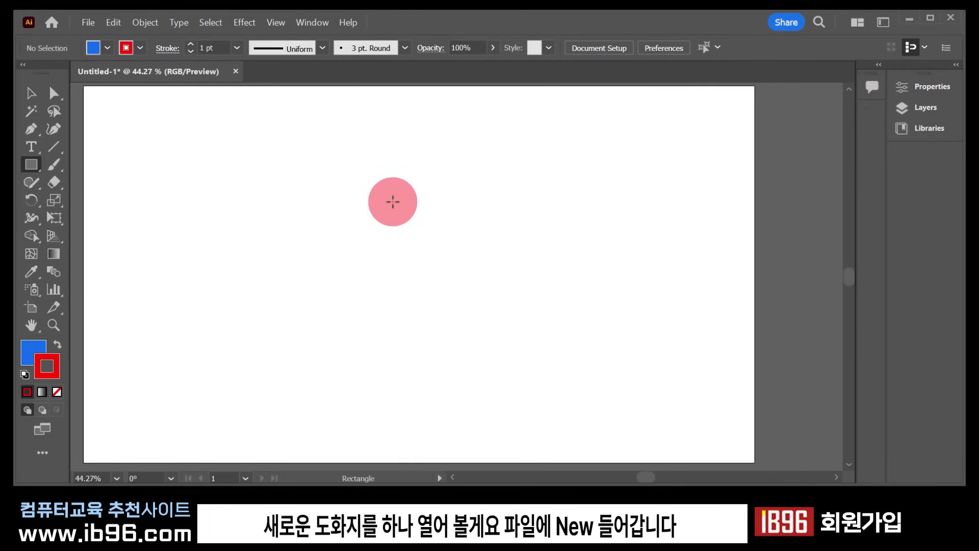
Step: Create a new document from the Print category's Letter preset, 215.9 × 279.4 mm
left_click(89, 22)
left_click(112, 42)
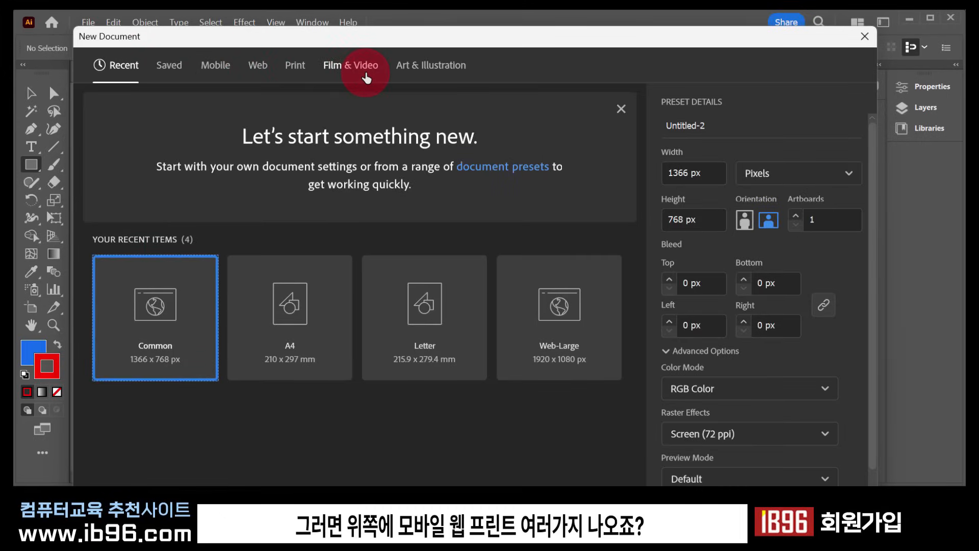
left_click(259, 69)
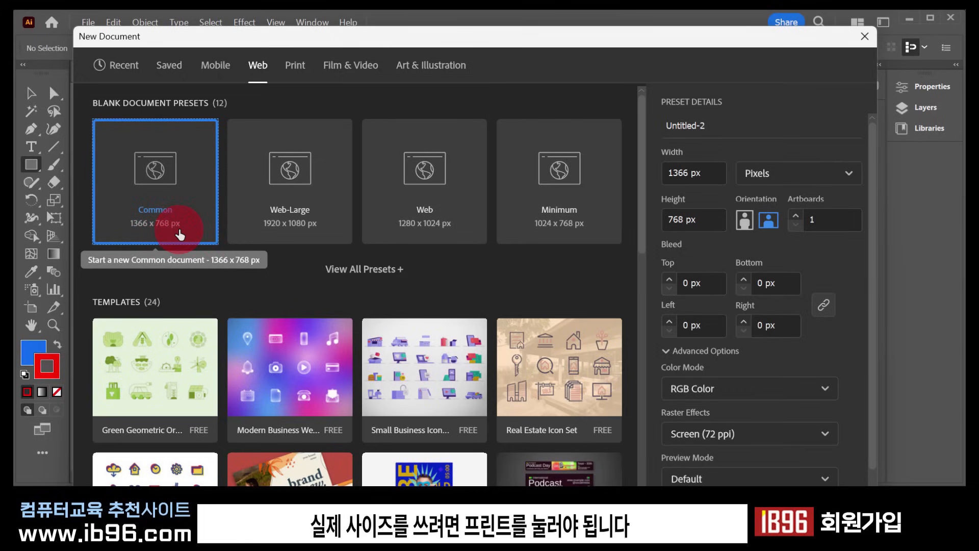
left_click(294, 66)
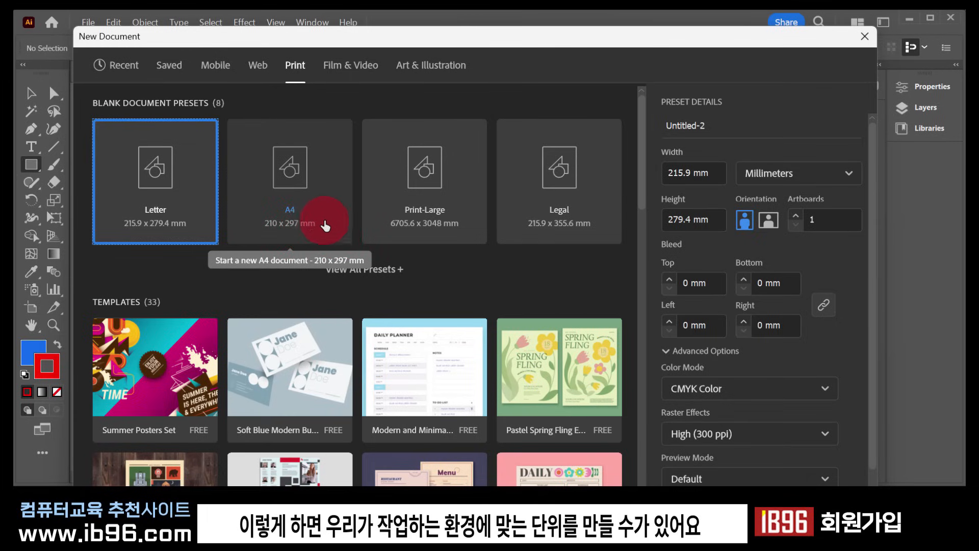
left_click(780, 511)
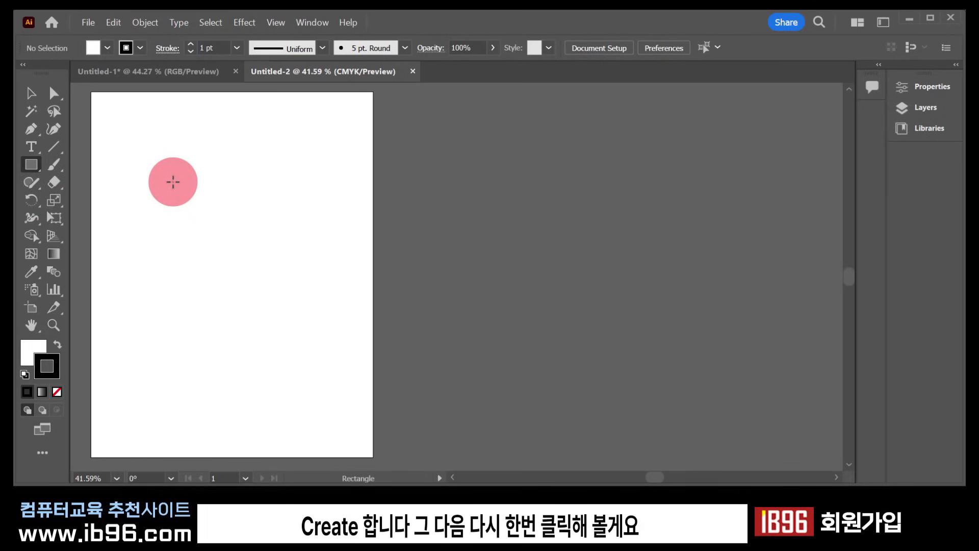
Step: Create a rectangle with an exact width of 150 mm and height of 150 mm on the Letter page
left_click(173, 182)
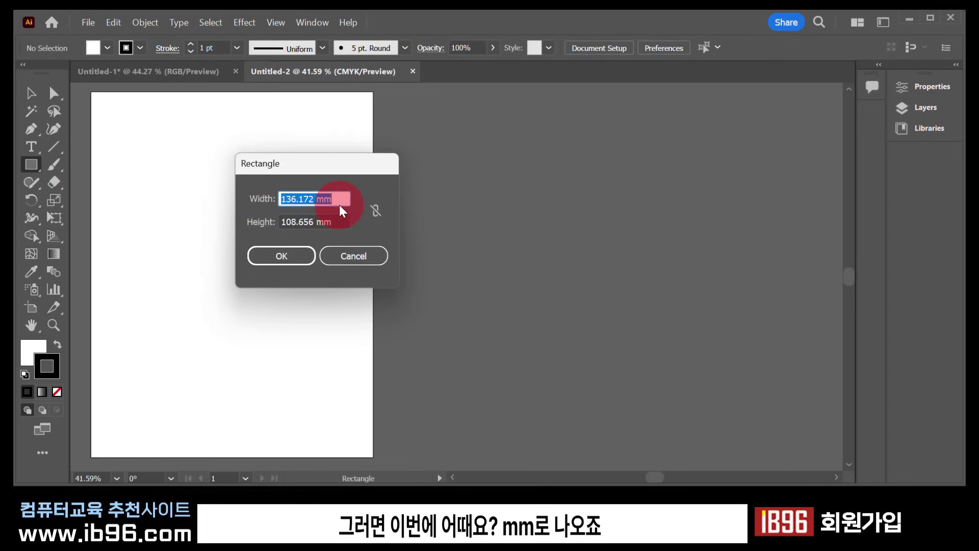
left_click(340, 201)
left_click_drag(340, 200, 314, 229)
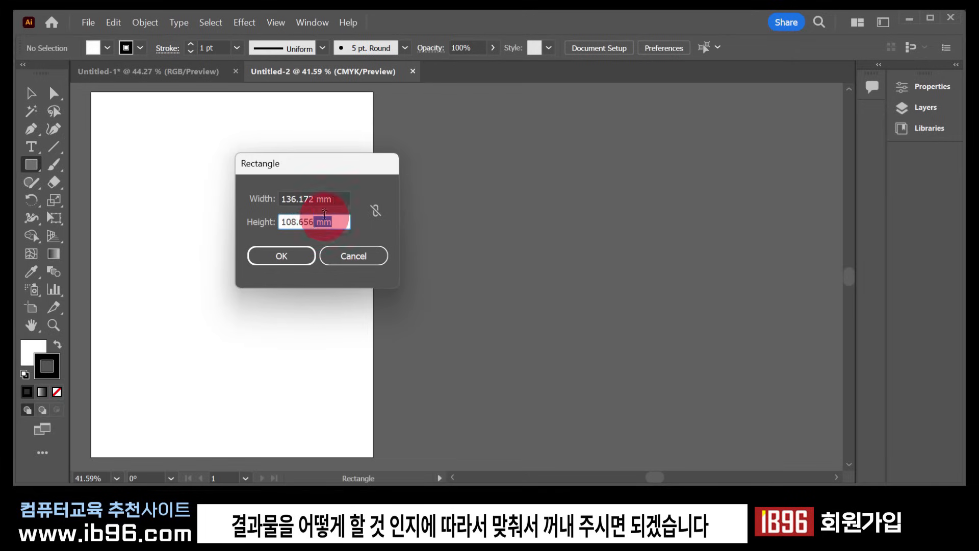
triple_click(327, 199)
type("150")
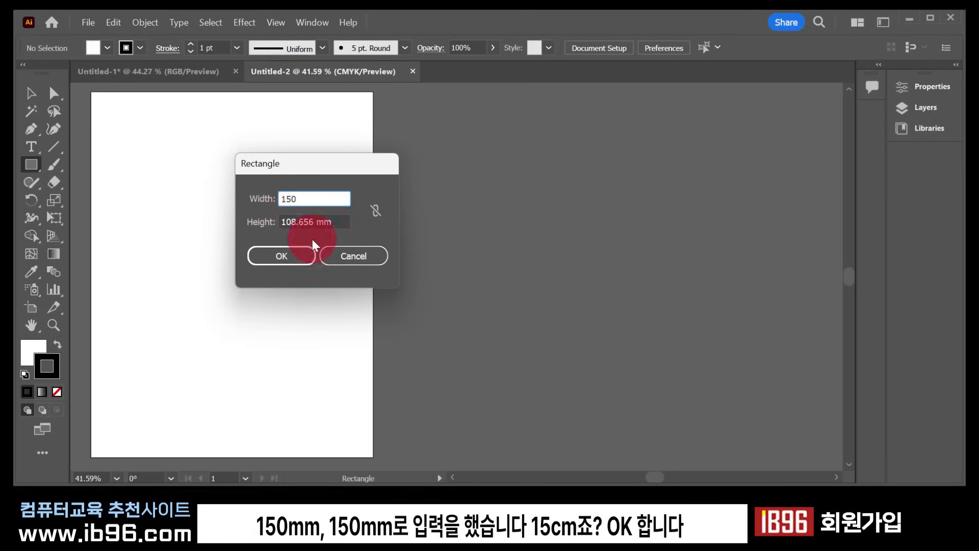
key("Tab")
type("1")
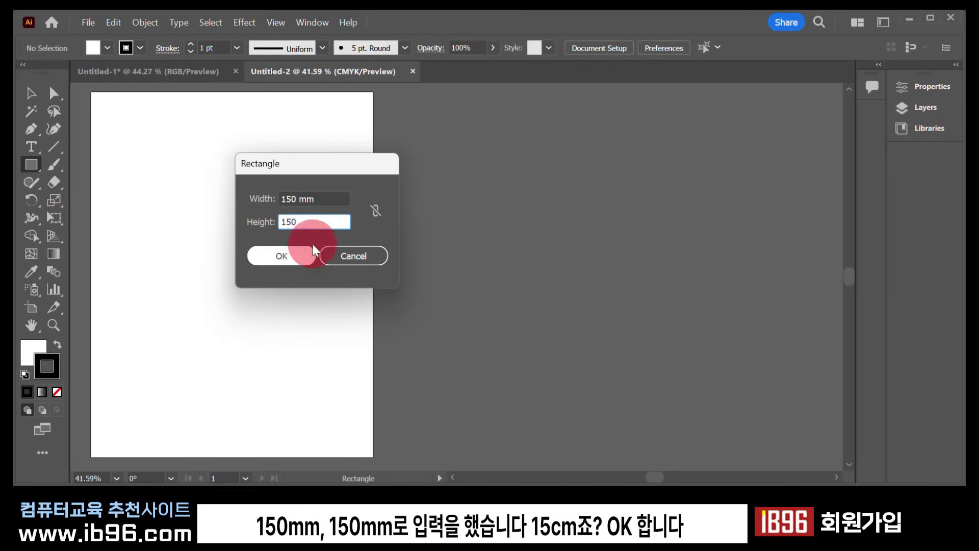
left_click(303, 259)
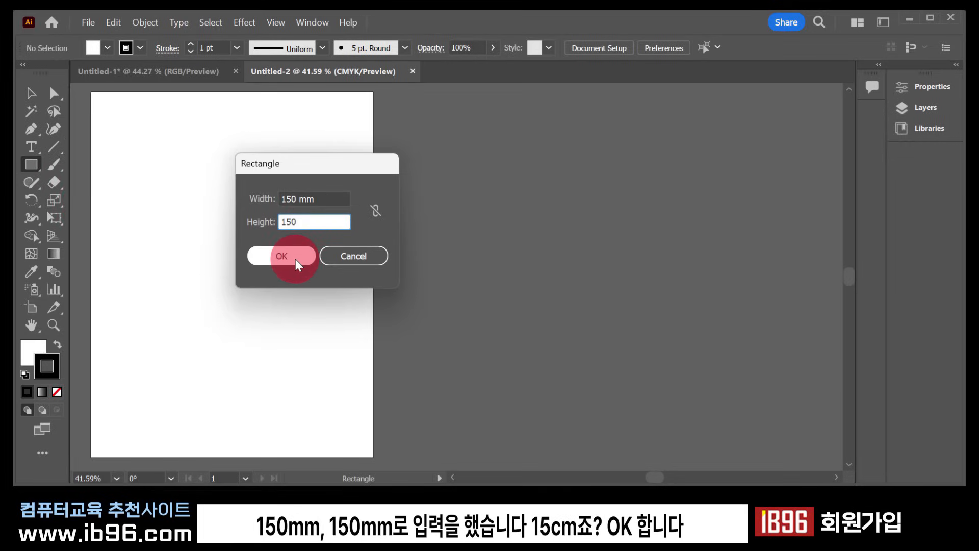
left_click(296, 259)
Step: Move the 150 mm square toward the page's upper-left corner with the Selection tool, and delete it
left_click(31, 93)
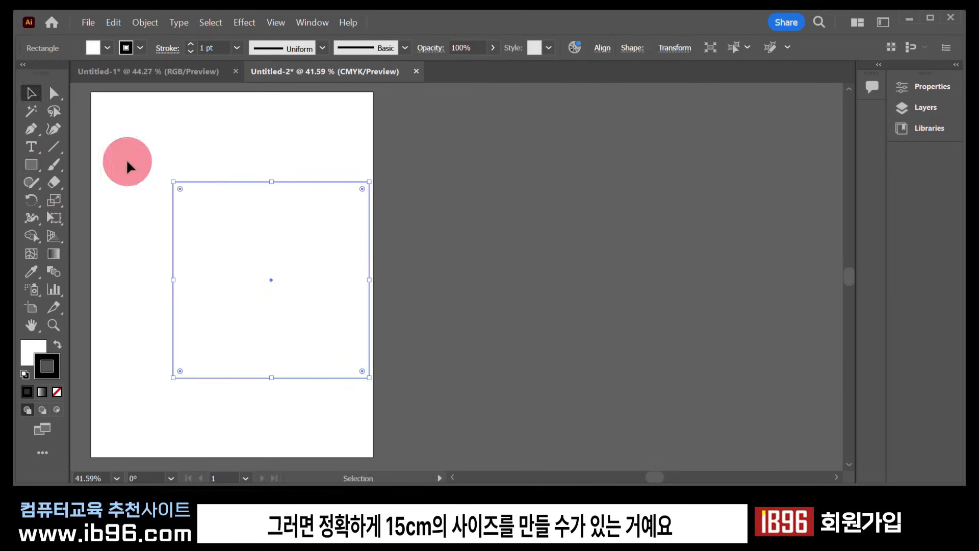
left_click_drag(202, 210, 139, 142)
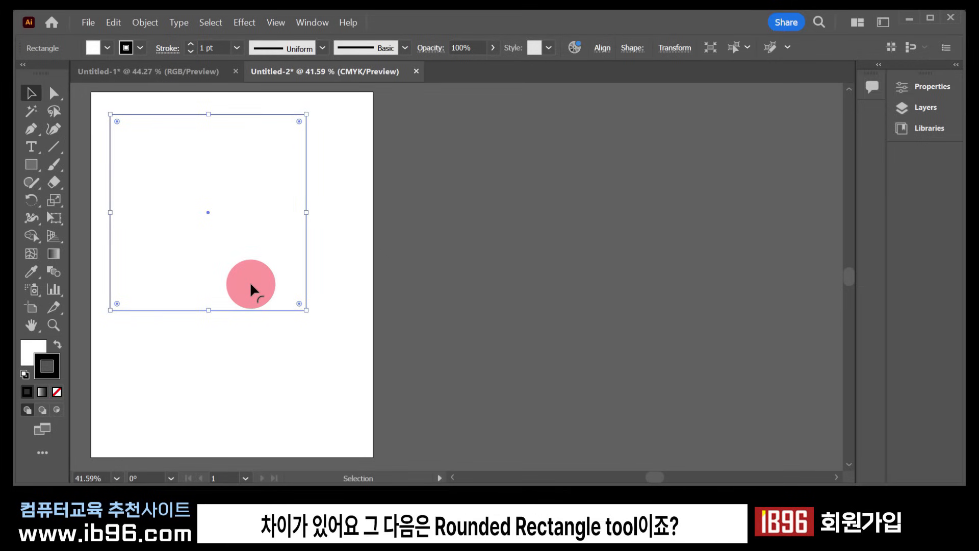
key("Delete")
Step: Open the Rounded Rectangle tool's size dialog to examine its Corner Radius setting, and cancel it
right_click(38, 164)
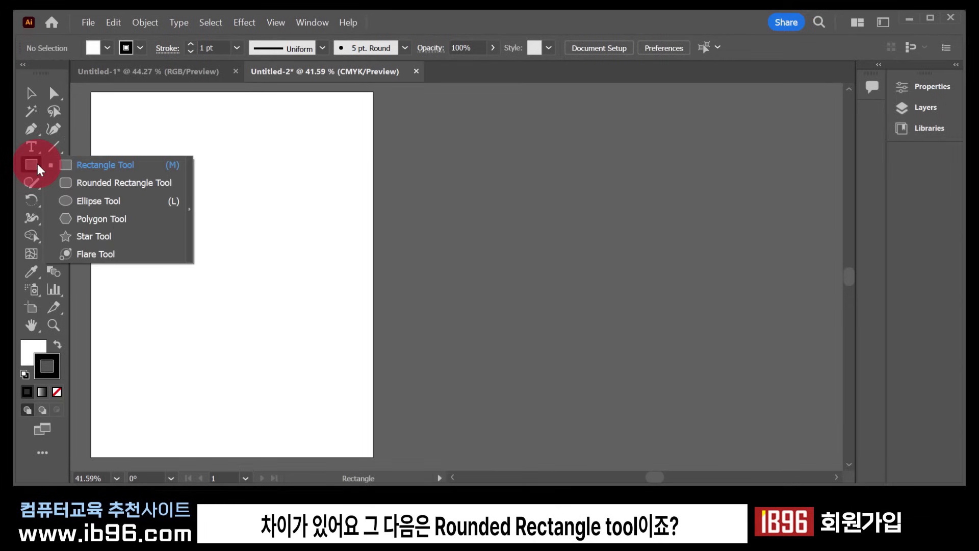
left_click(111, 184)
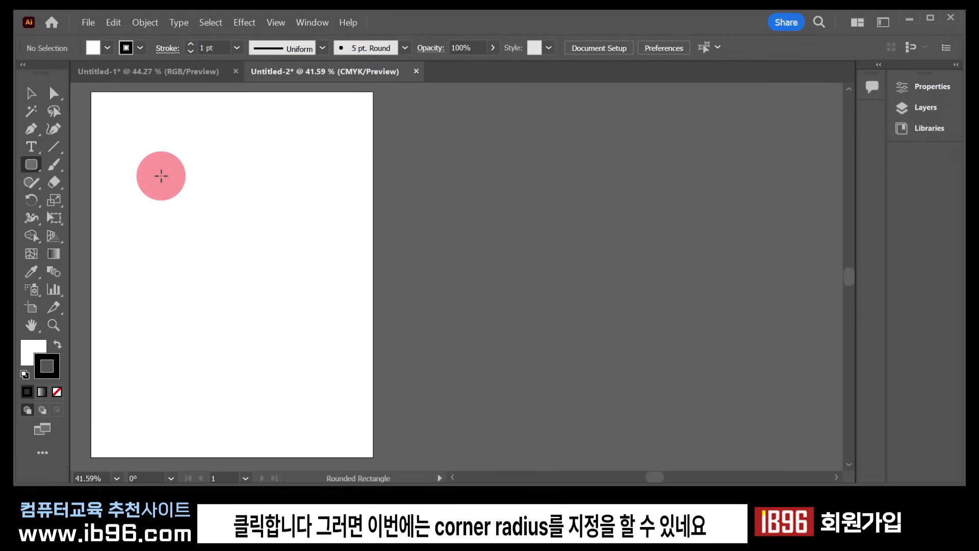
left_click(162, 176)
left_click_drag(494, 316, 236, 145)
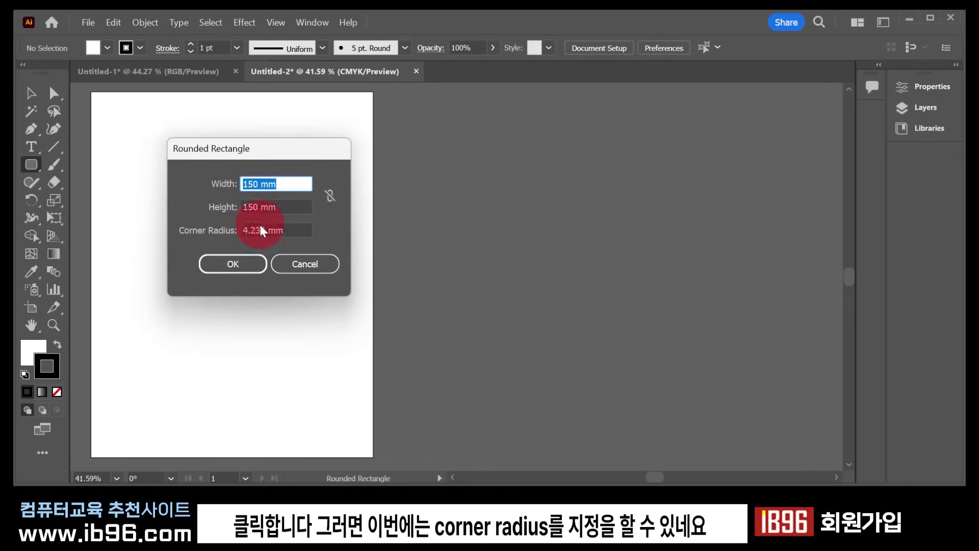
left_click(305, 264)
Step: Draw a rounded rectangle freehand in the upper half of the page, and delete it
left_click_drag(142, 166, 255, 265)
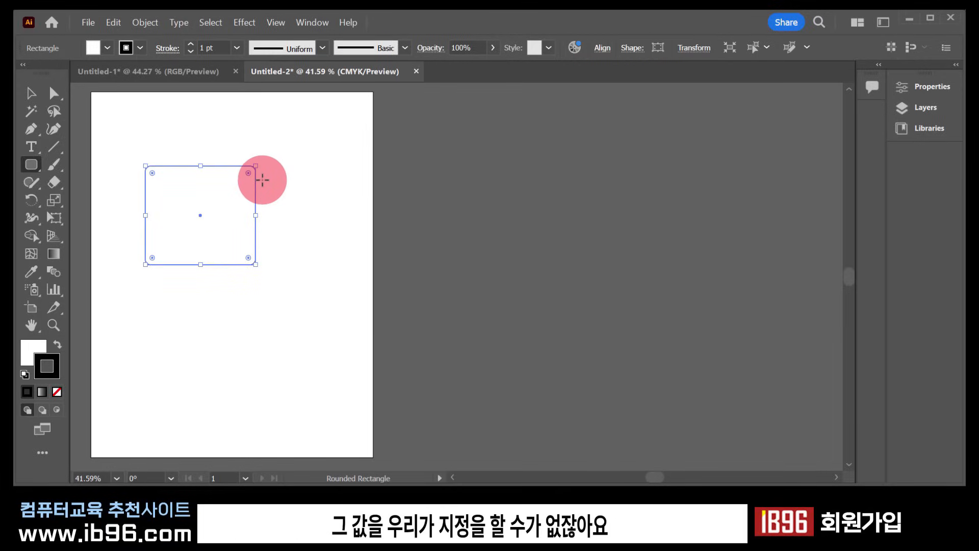
key("Delete")
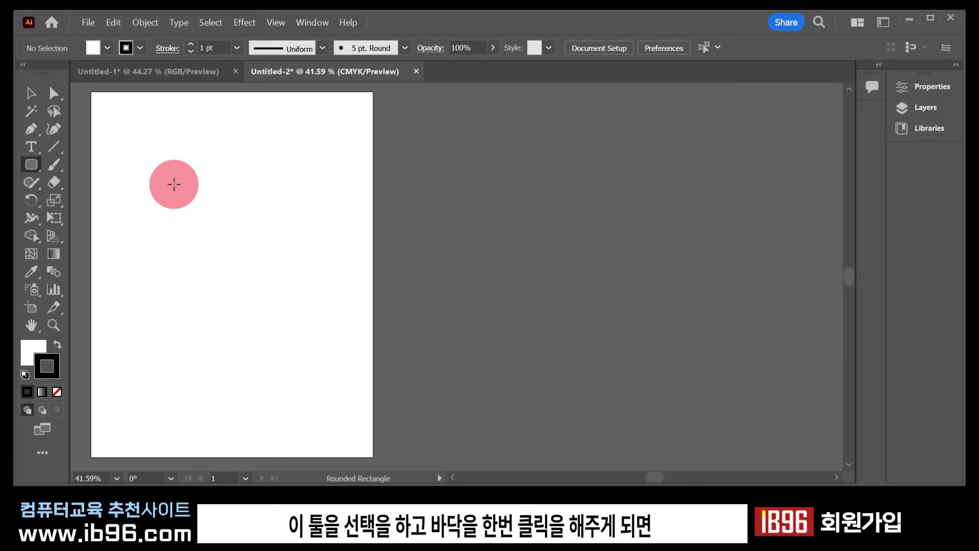
Step: Create a rounded rectangle on the page with a corner radius of 15 mm
left_click(174, 184)
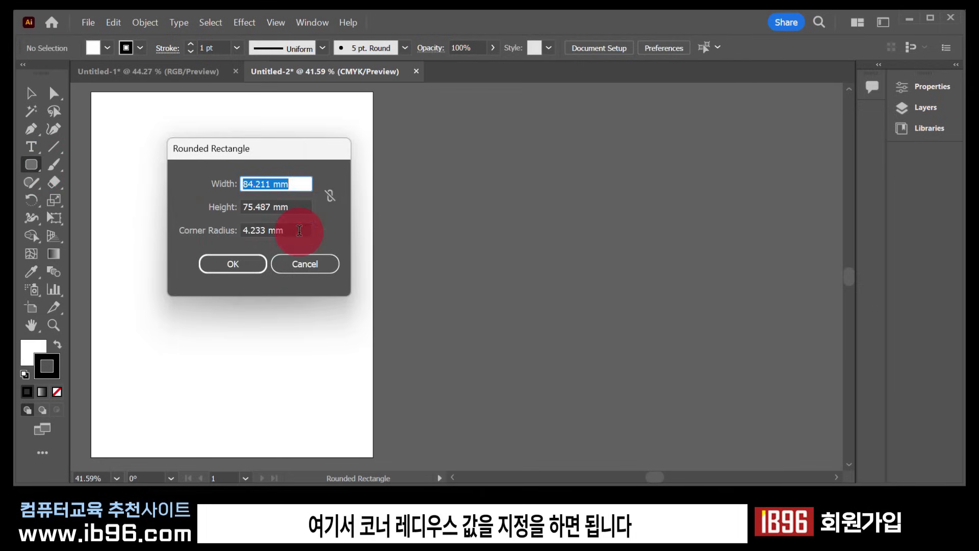
left_click_drag(300, 227, 237, 227)
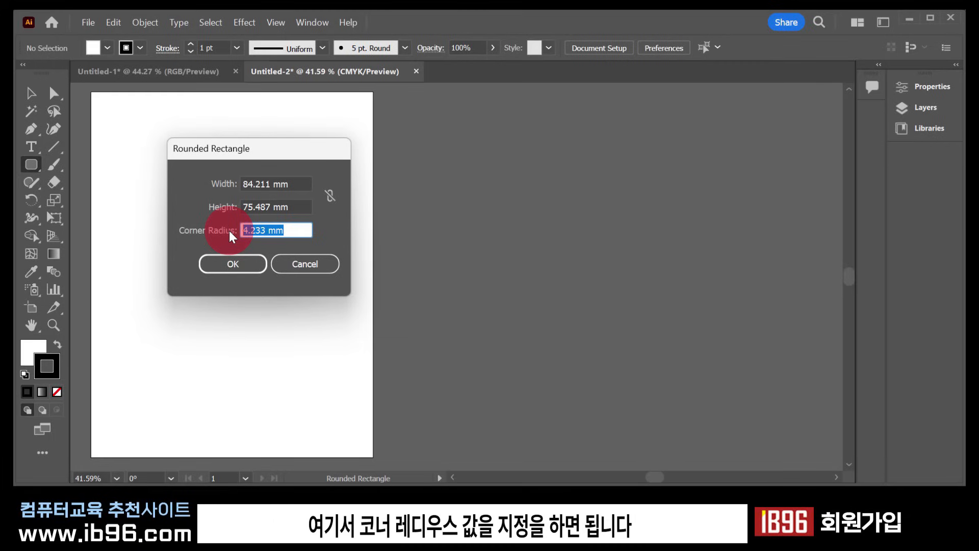
type("15")
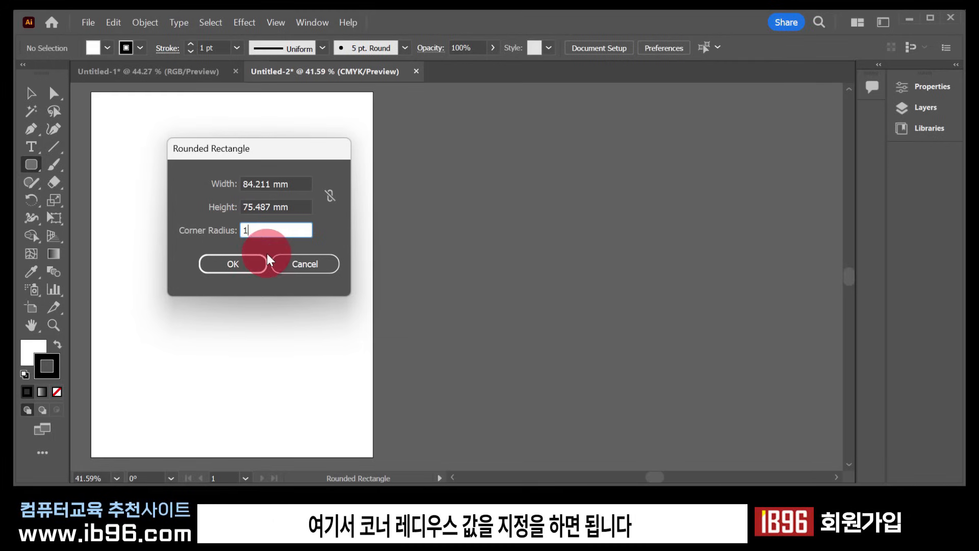
left_click(248, 267)
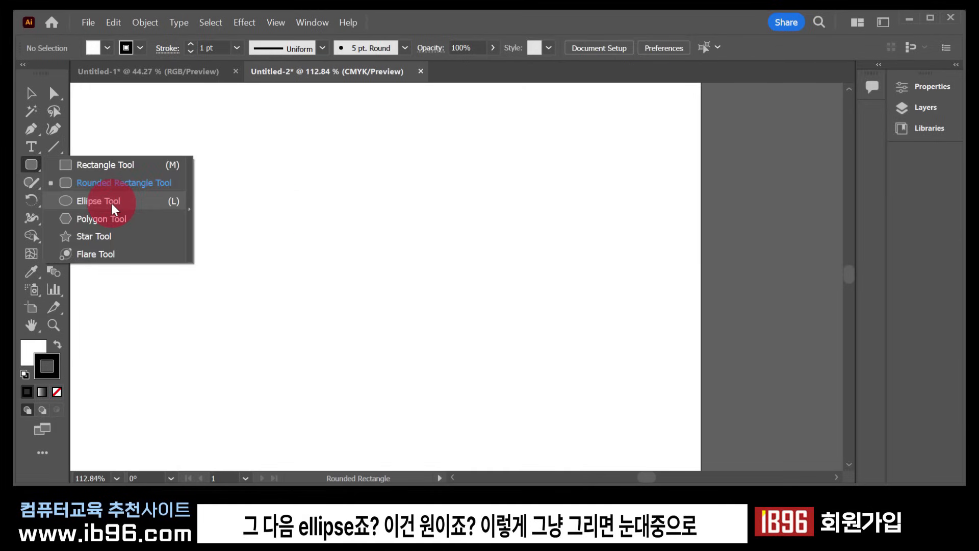
Step: Draw a circle about 50 mm across freehand with the Ellipse tool, and undo it
left_click(112, 204)
left_click_drag(193, 162, 372, 340)
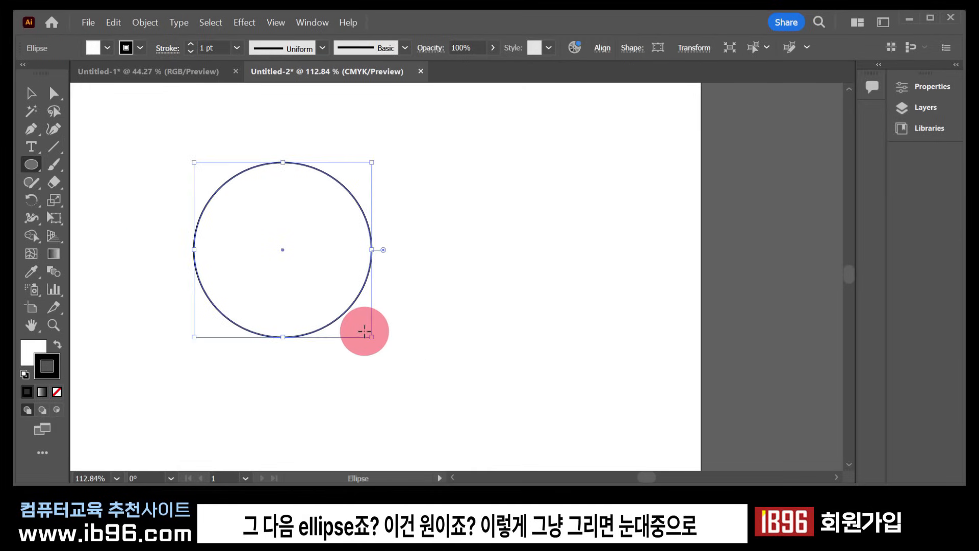
key("ctrl+z")
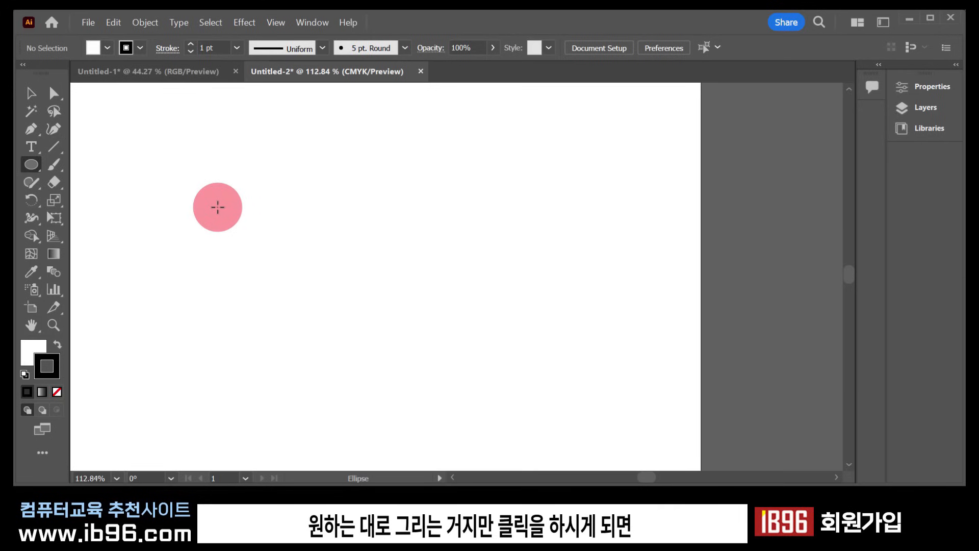
Step: Create a circle with an exact width of 100 mm and height of 100 mm using the Ellipse tool
left_click(277, 251)
left_click_drag(468, 335, 236, 173)
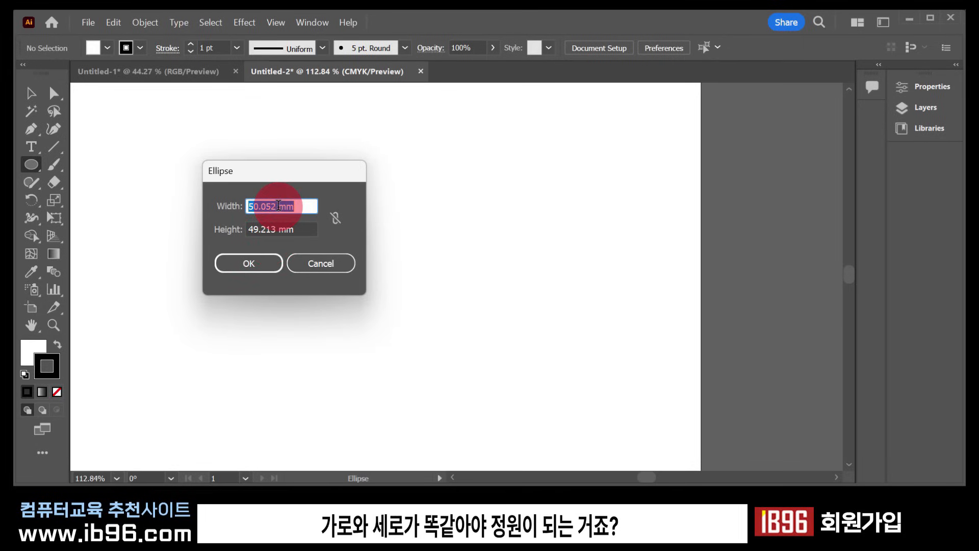
left_click_drag(278, 206, 231, 199)
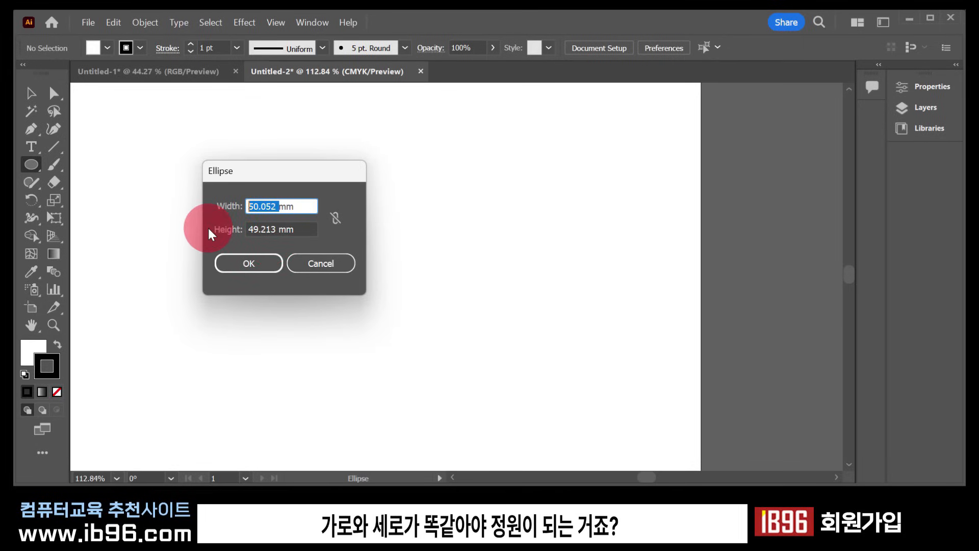
type("100")
key("Tab")
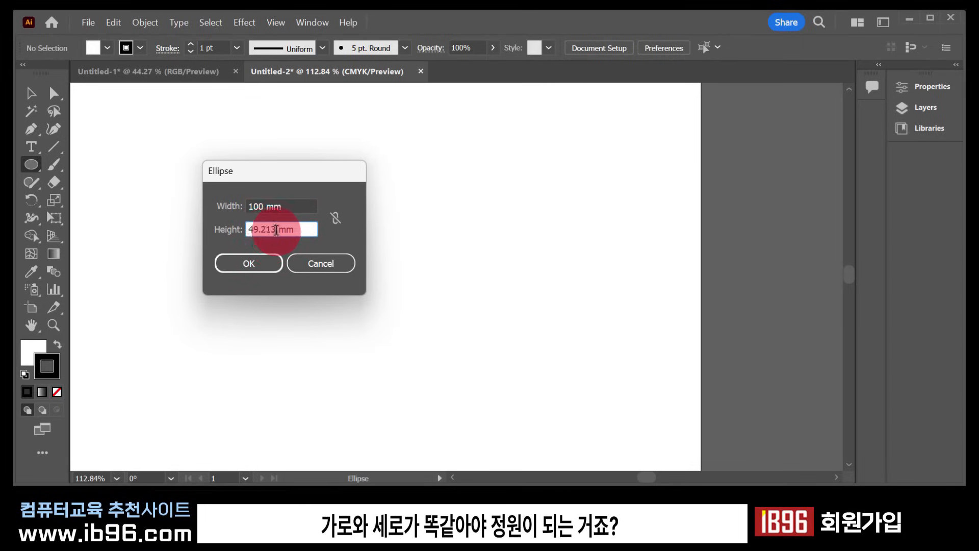
type("100")
left_click(265, 263)
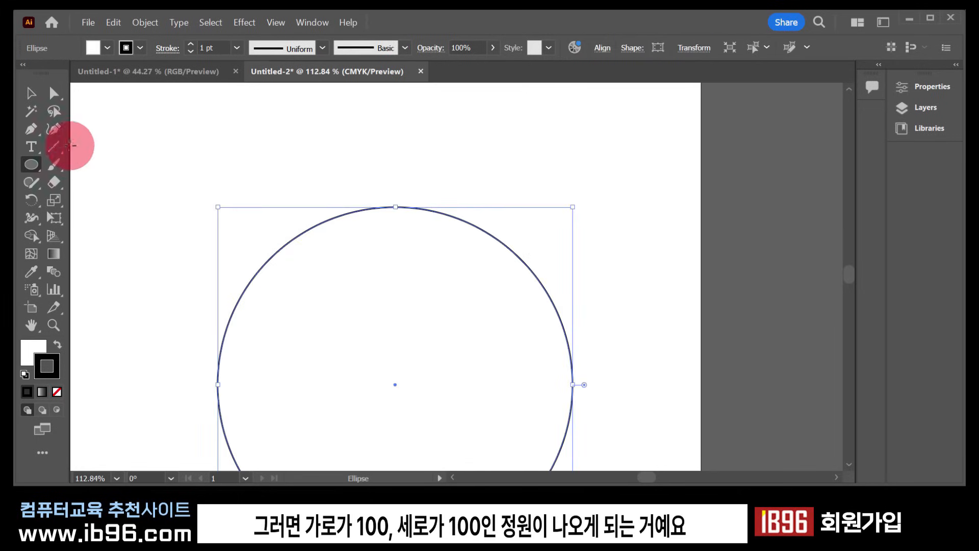
Step: Move the 100 mm circle up and left on the page with the Selection tool, and delete it
left_click(37, 97)
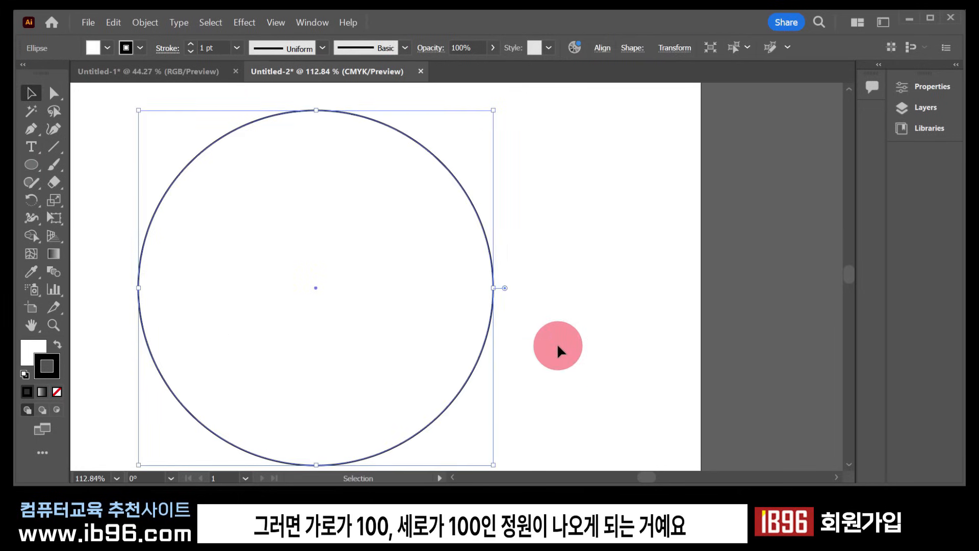
key("Delete")
Step: Create a hexagon with a radius of 30 mm and 6 sides using the Polygon tool
right_click(31, 164)
left_click(105, 217)
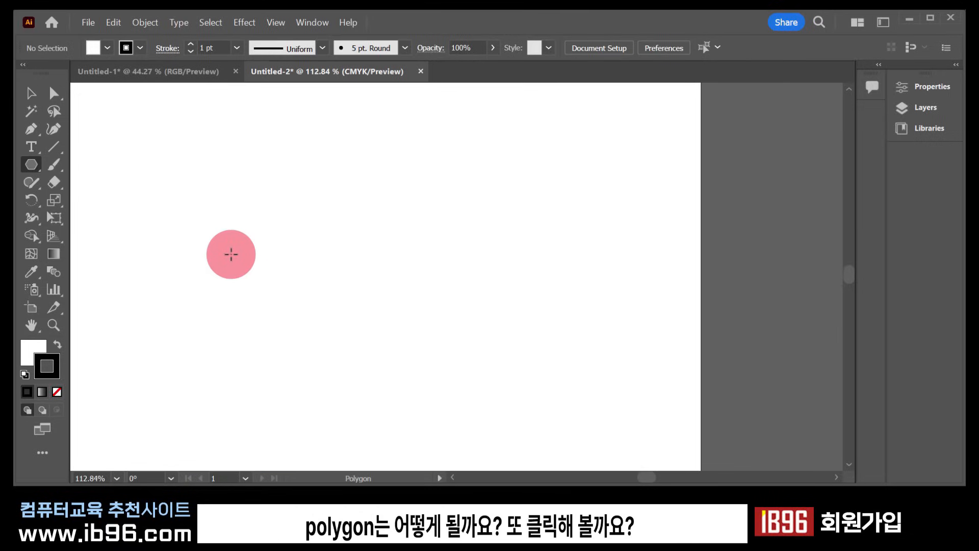
left_click(207, 183)
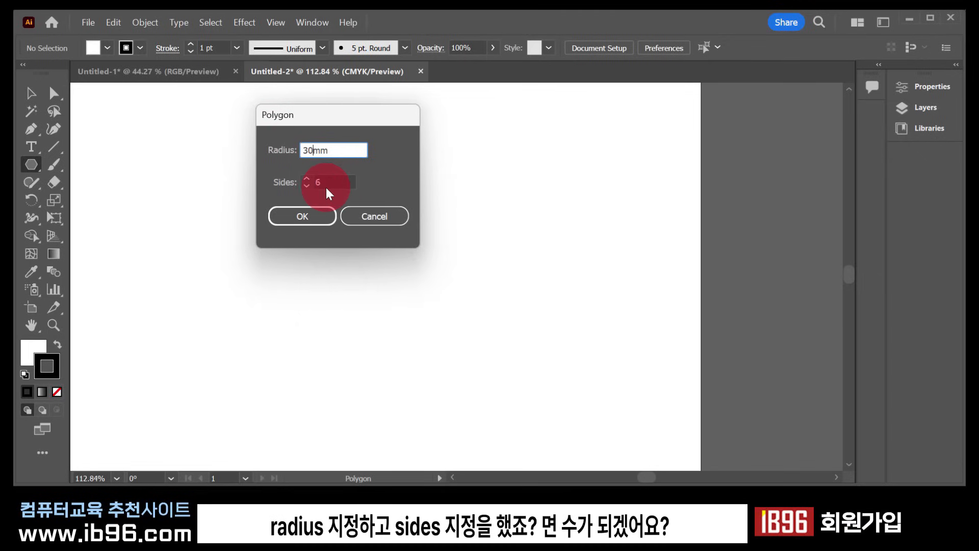
left_click(311, 219)
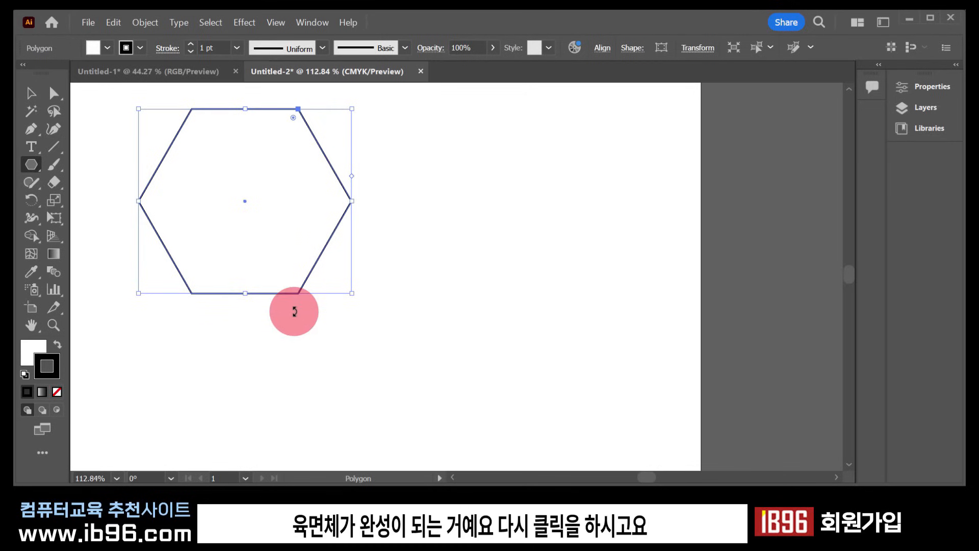
Step: Create a 12-sided polygon with a 30 mm radius, overlapping the hexagon's right side
left_click(392, 227)
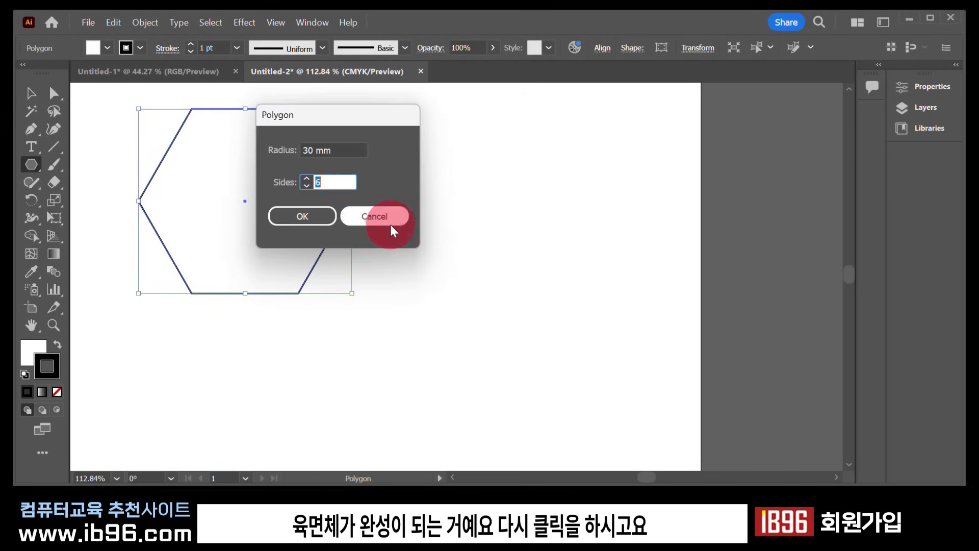
double_click(335, 182)
type("12")
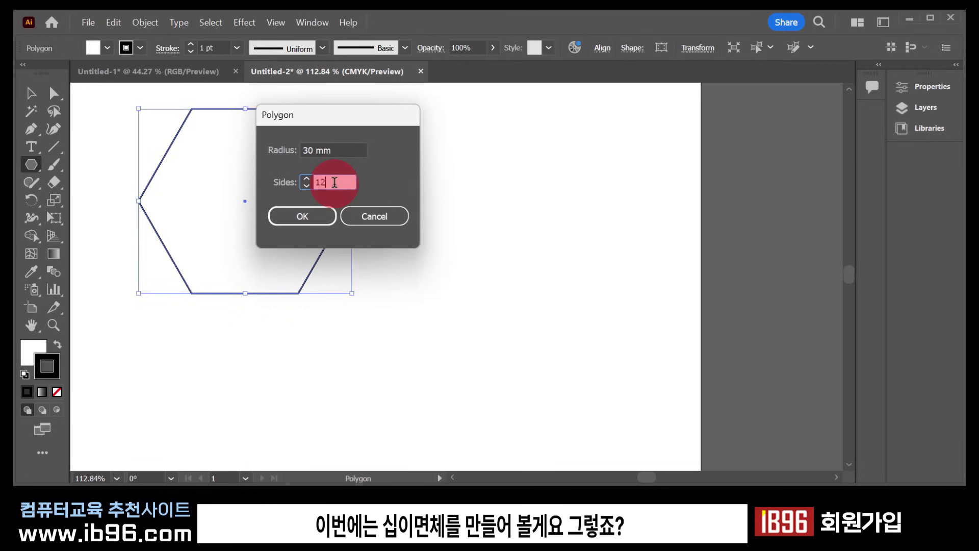
left_click(317, 217)
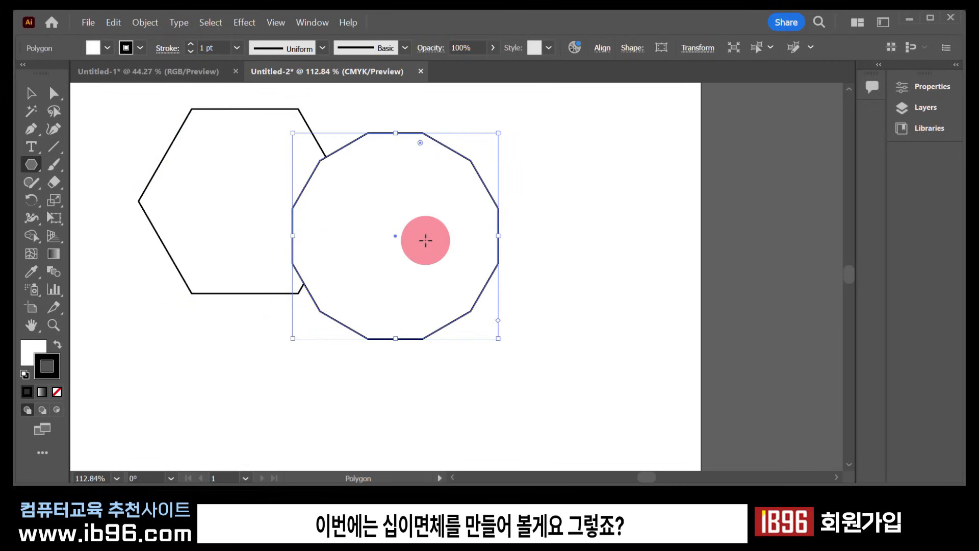
Step: Create a 3-sided polygon with a 30 mm radius below the other two polygons, and return to the Selection tool
left_click(288, 339)
double_click(337, 177)
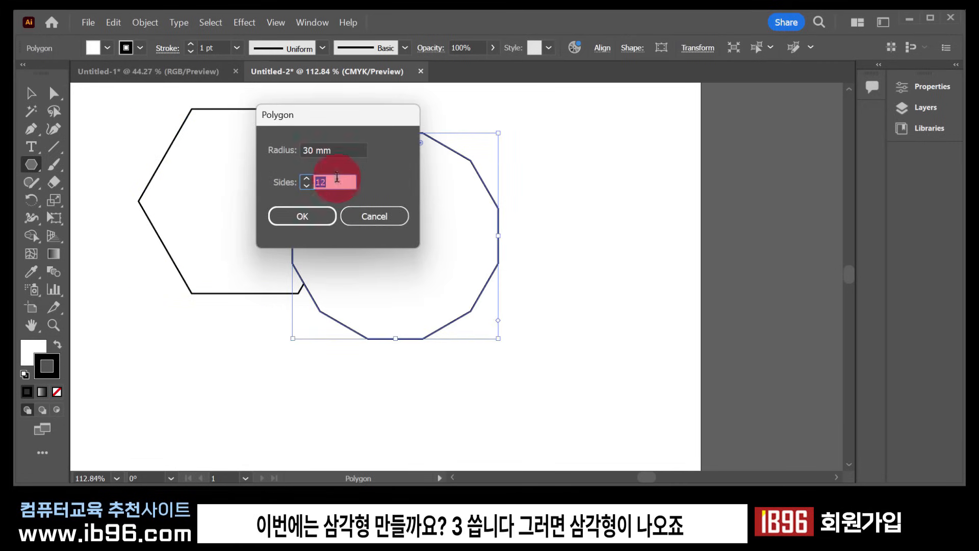
type("3")
left_click(310, 216)
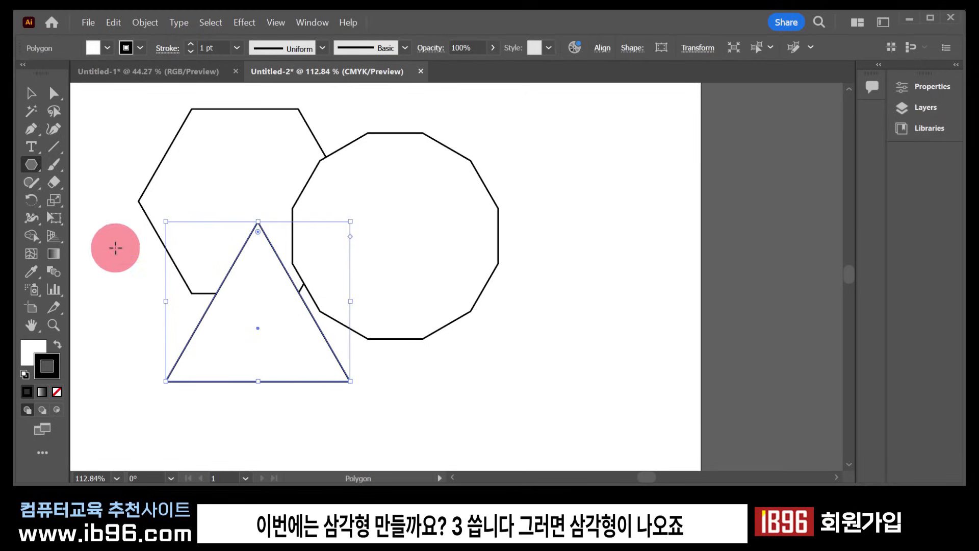
left_click(30, 90)
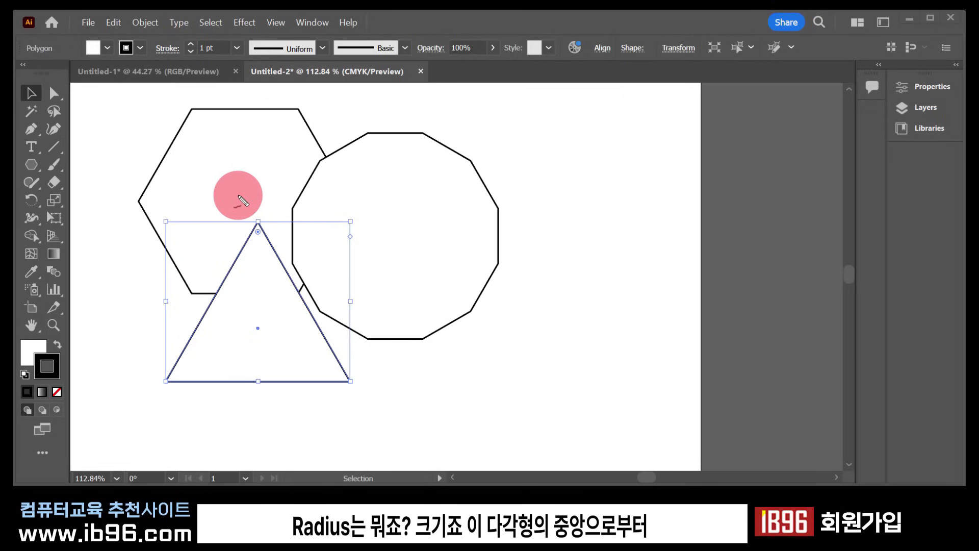
left_click_drag(238, 195, 191, 107)
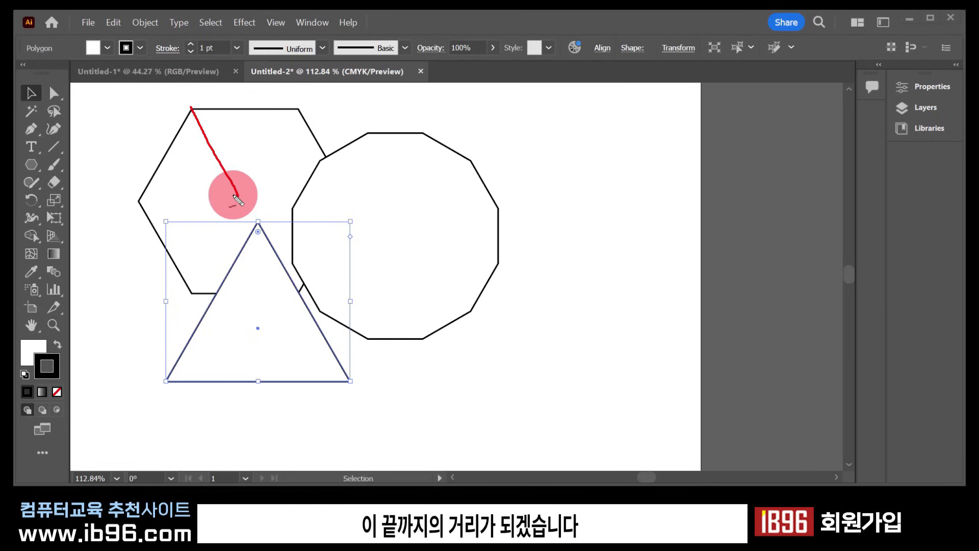
left_click_drag(238, 195, 139, 201)
left_click_drag(256, 328, 262, 221)
left_click_drag(256, 327, 350, 380)
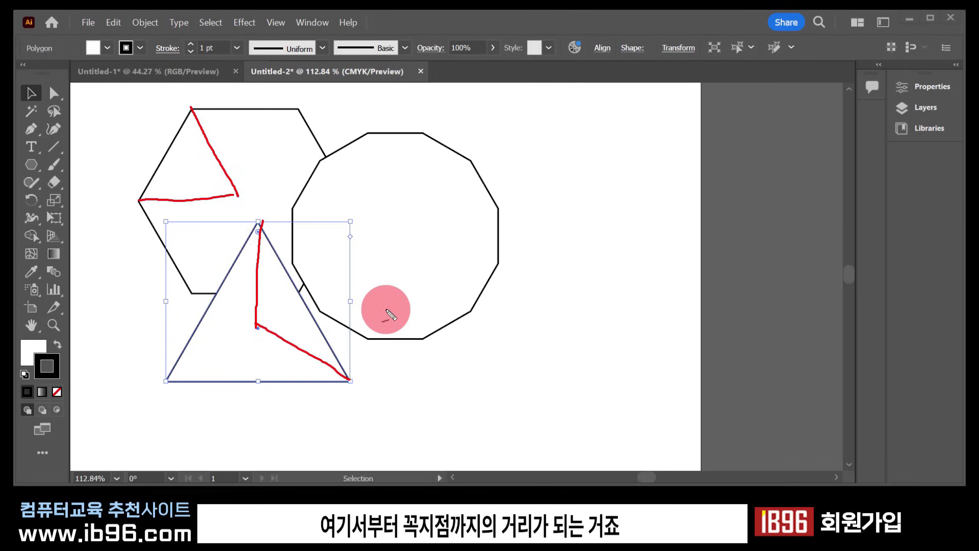
left_click_drag(401, 244, 430, 138)
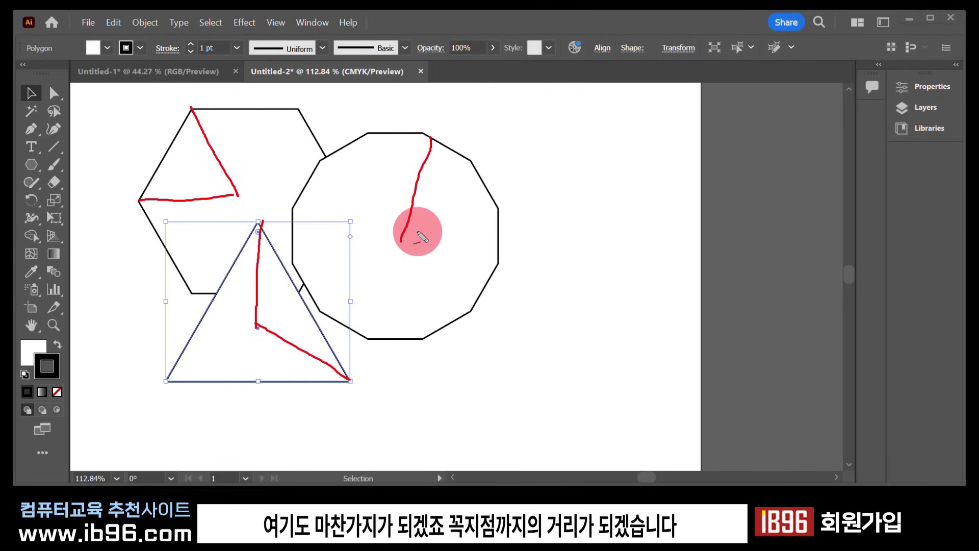
left_click_drag(401, 246, 469, 164)
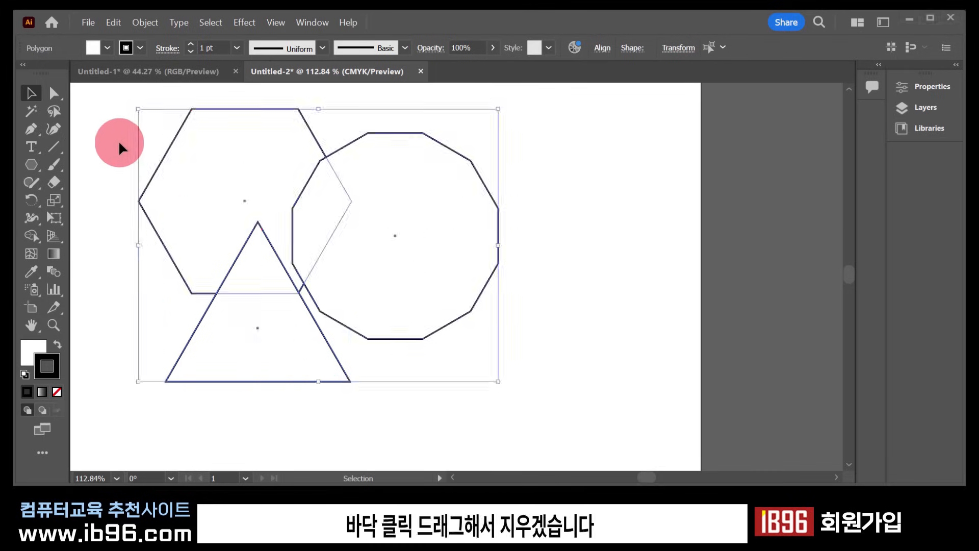
Step: Select the hexagon, the 12-sided polygon and the triangle together, and delete them
left_click(119, 144)
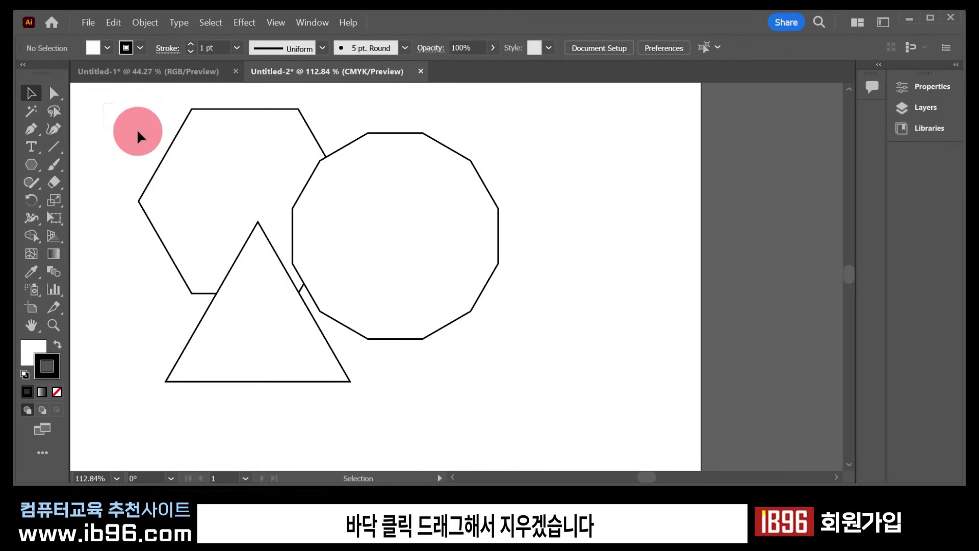
left_click_drag(138, 134, 378, 325)
key("Delete")
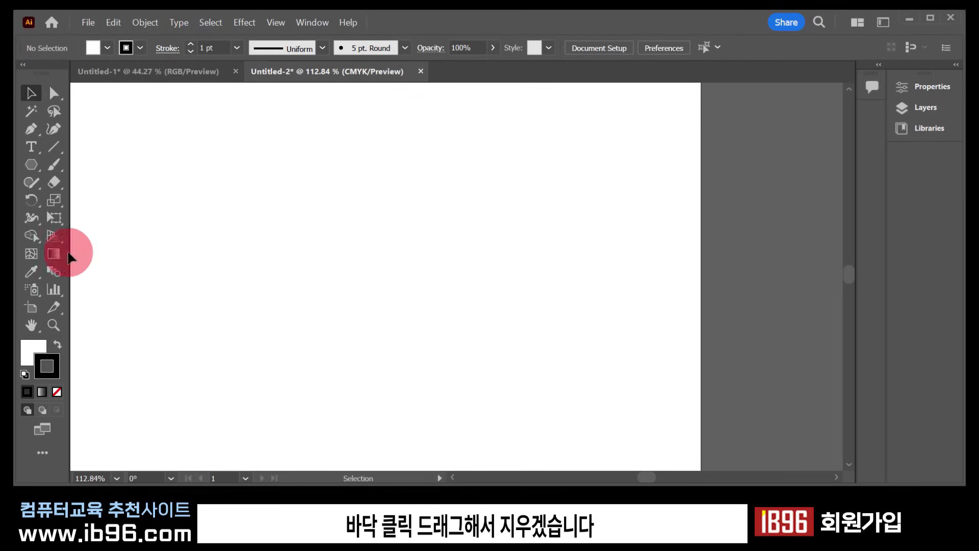
Step: Create a 20-point star with Radius 1 of 78.826 mm and Radius 2 of 39.413 mm using the Star tool
left_click(32, 164)
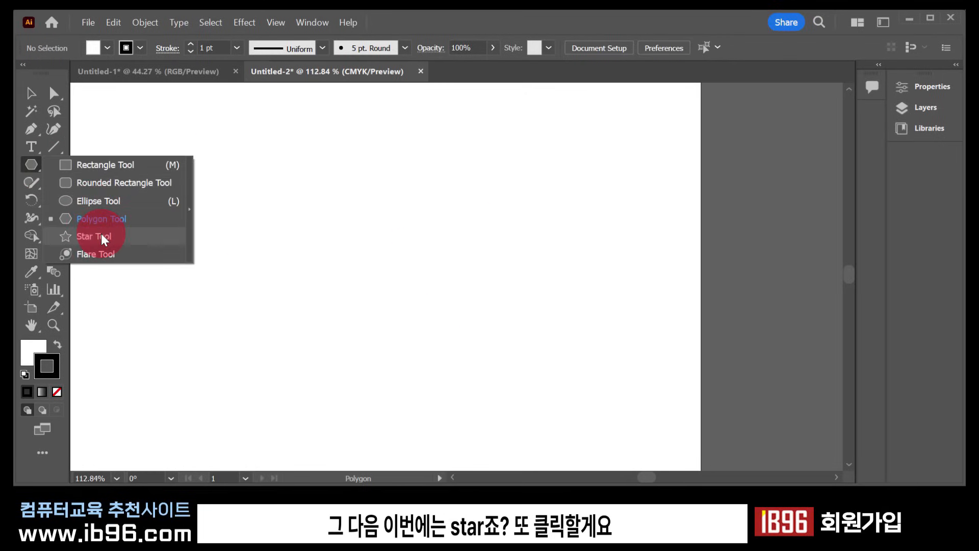
left_click(101, 236)
left_click(228, 251)
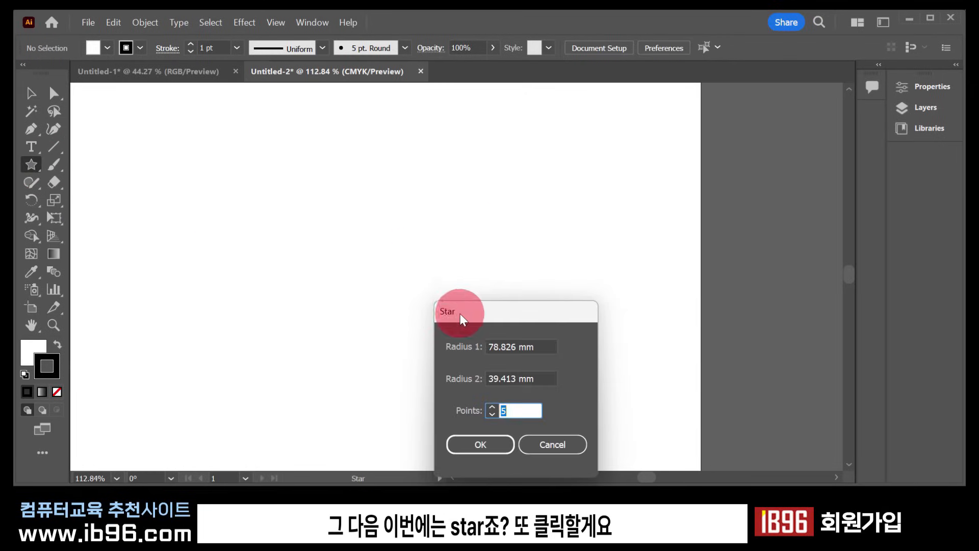
left_click_drag(460, 313, 384, 173)
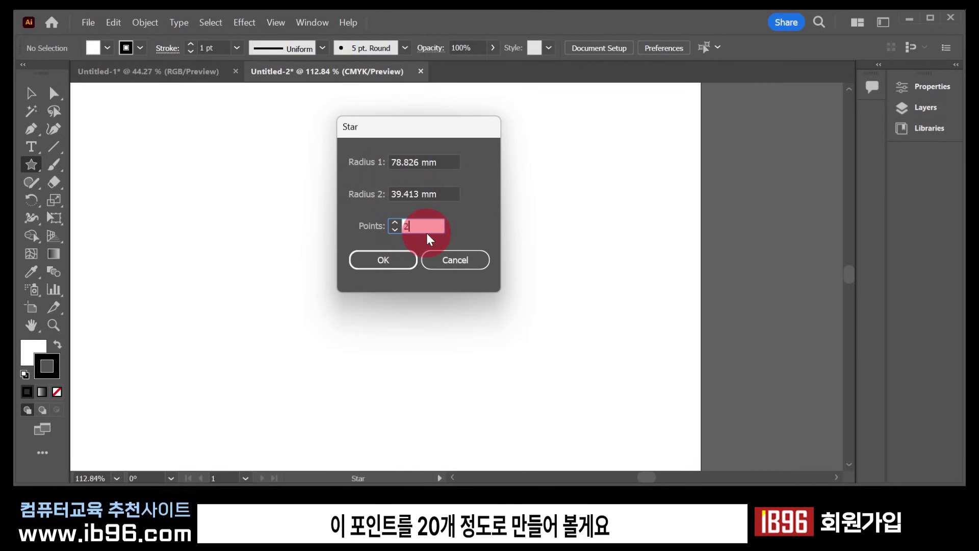
type("0")
left_click(456, 168)
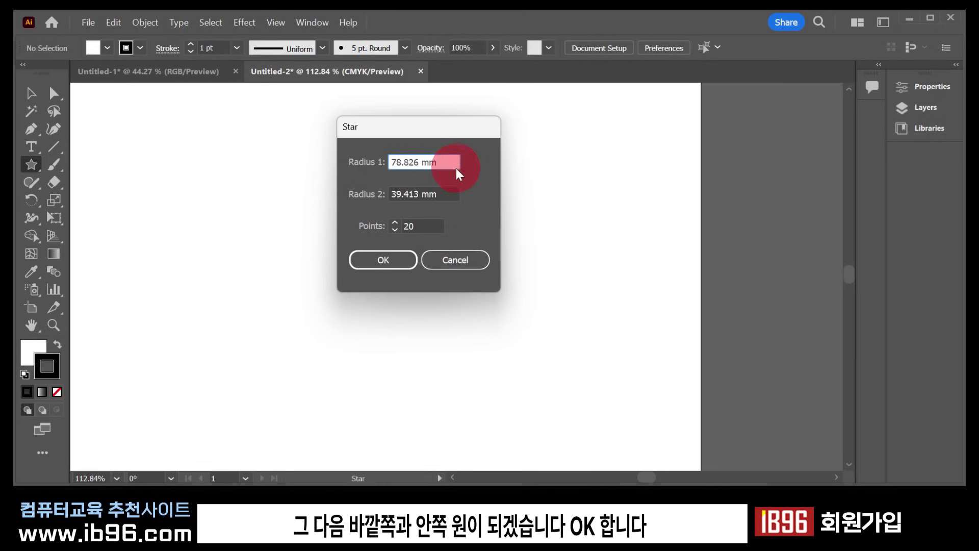
left_click_drag(456, 169, 343, 166)
left_click_drag(445, 197, 372, 194)
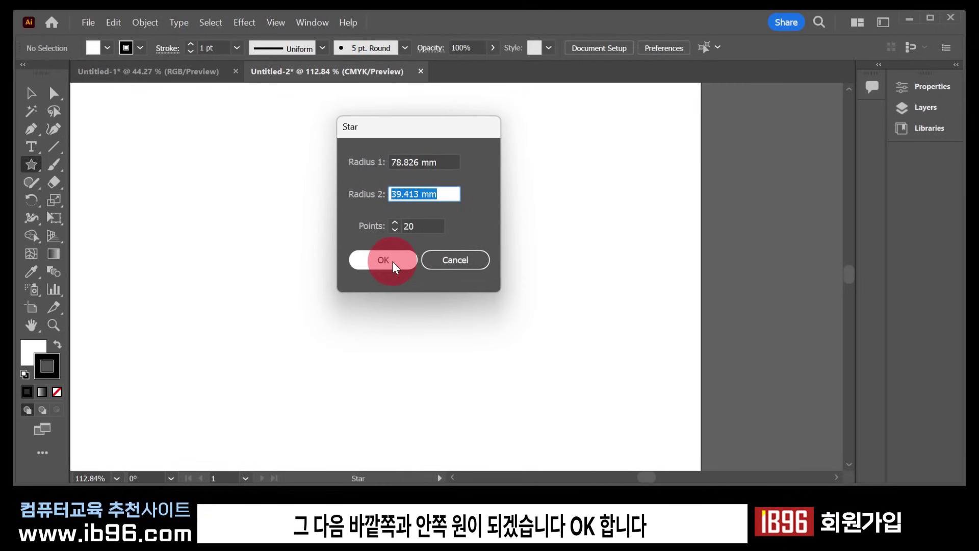
left_click(392, 261)
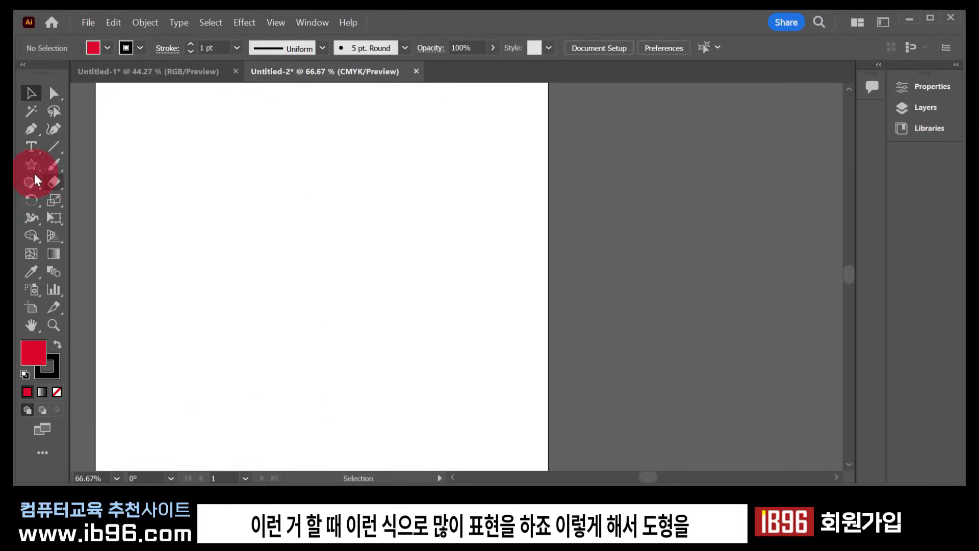
Step: Draw a rectangle freehand in the left half of the landscape artboard with the Rectangle tool
left_click_drag(29, 164, 90, 165)
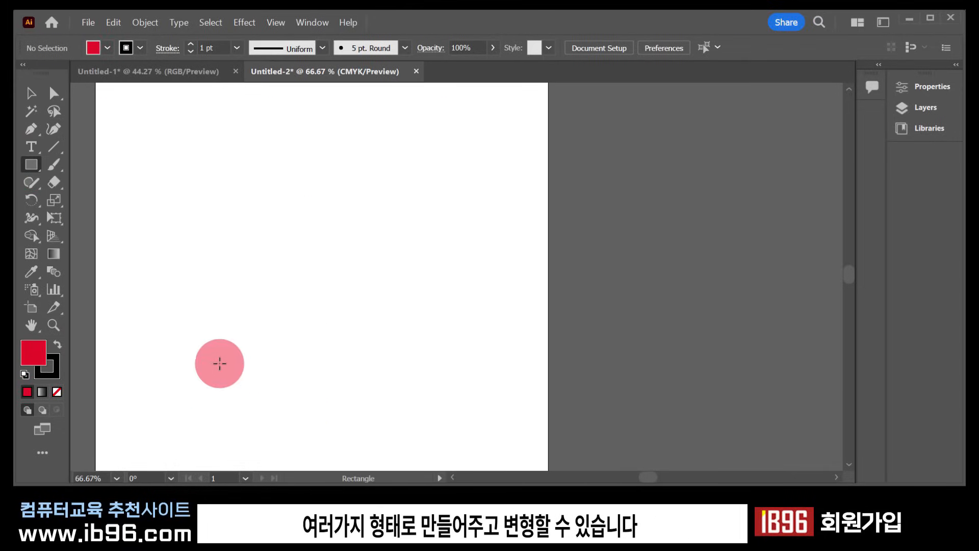
left_click(31, 93)
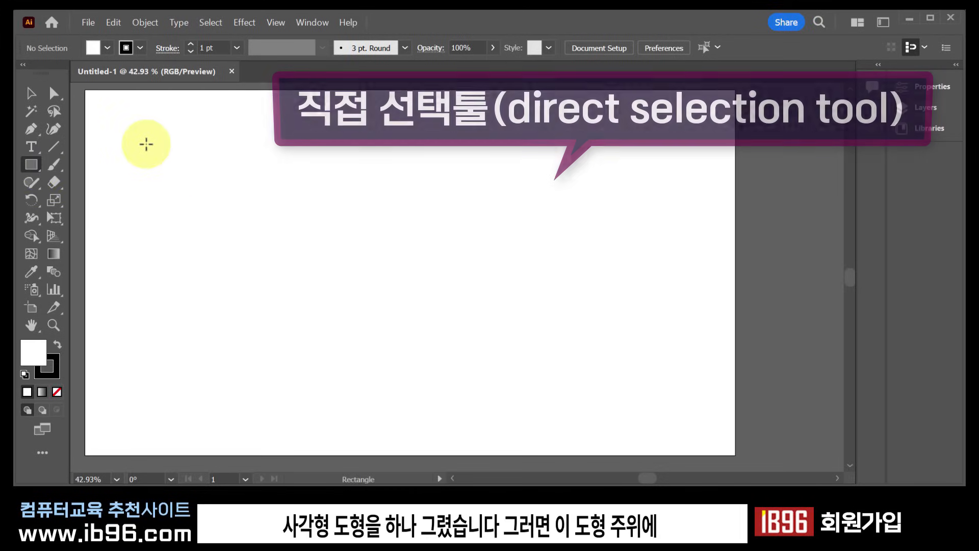
mouse_move(147, 145)
left_mouse_down()
mouse_move(255, 227)
mouse_move(366, 334)
left_mouse_up()
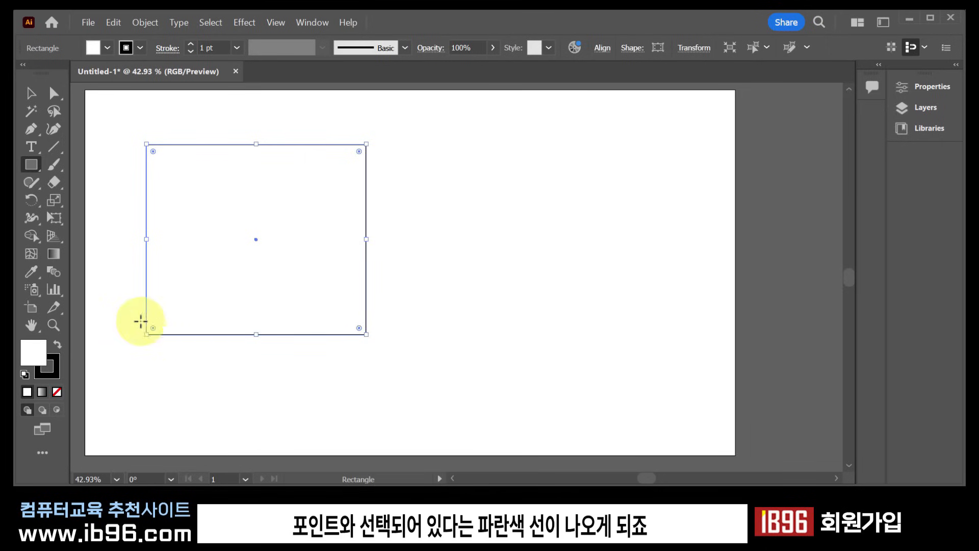
Step: Switch to the Selection tool with the drawn rectangle still selected
key("v")
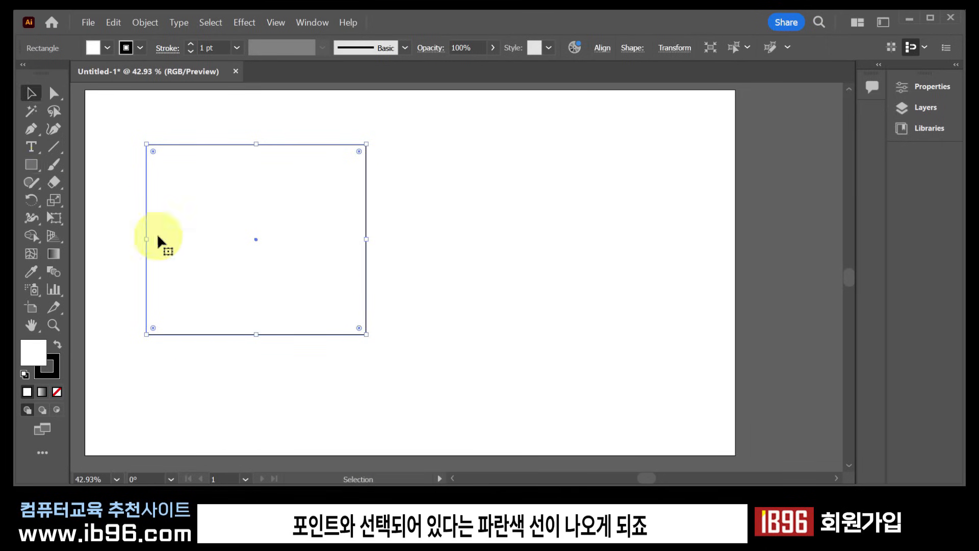
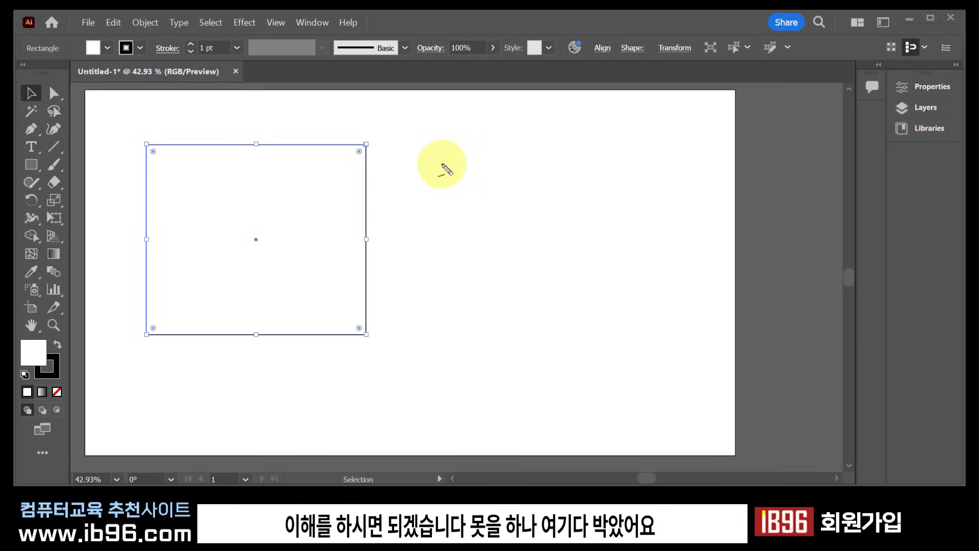
left_click_drag(447, 160, 446, 162)
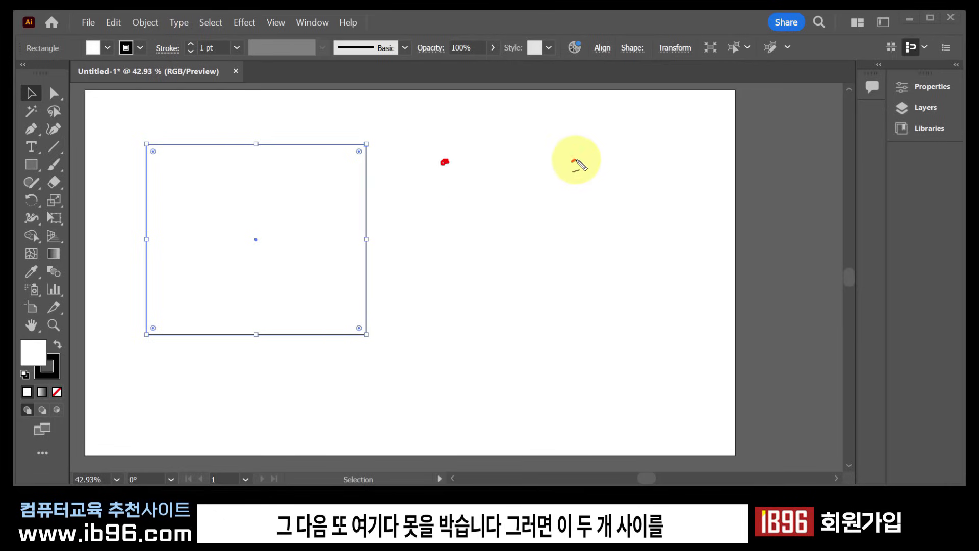
left_click_drag(573, 161, 575, 163)
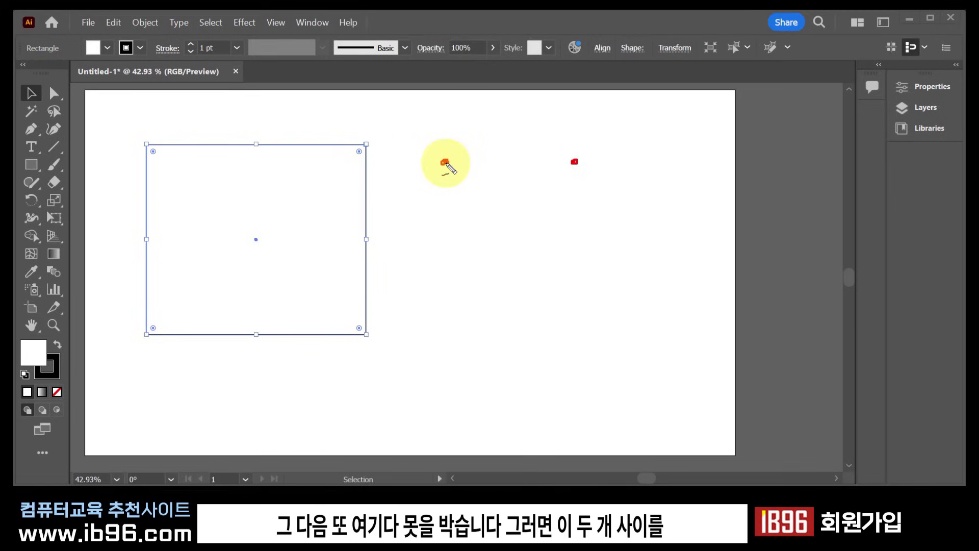
left_click_drag(445, 162, 575, 162)
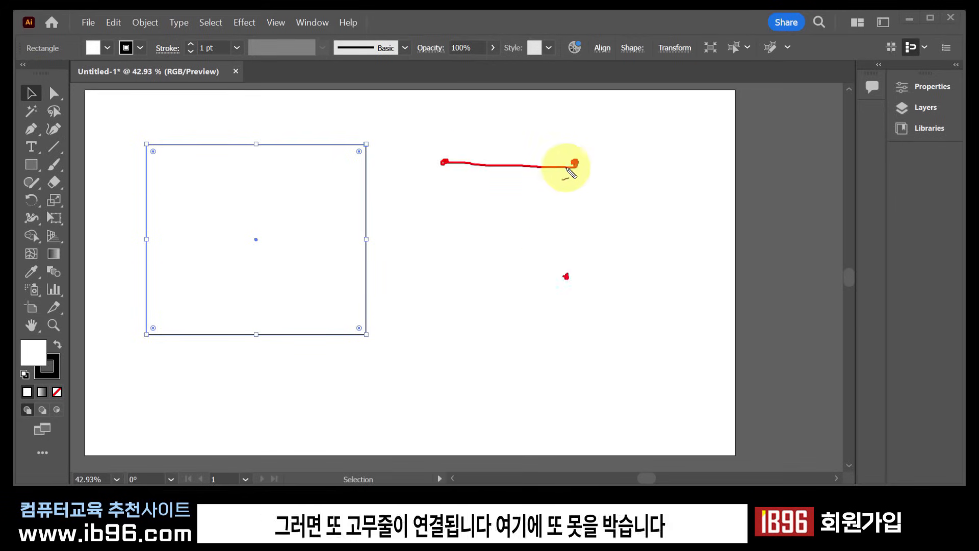
left_click_drag(576, 164, 566, 275)
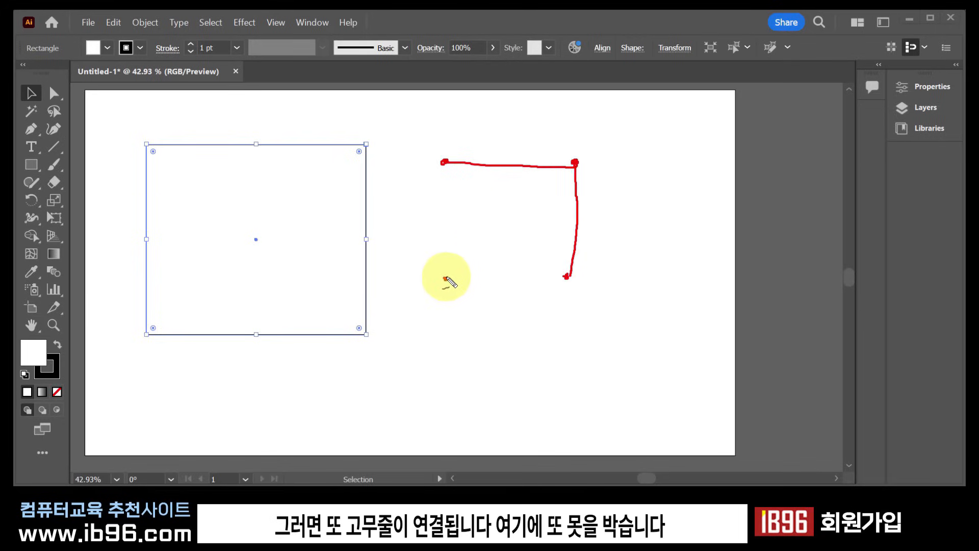
left_click_drag(445, 279, 566, 277)
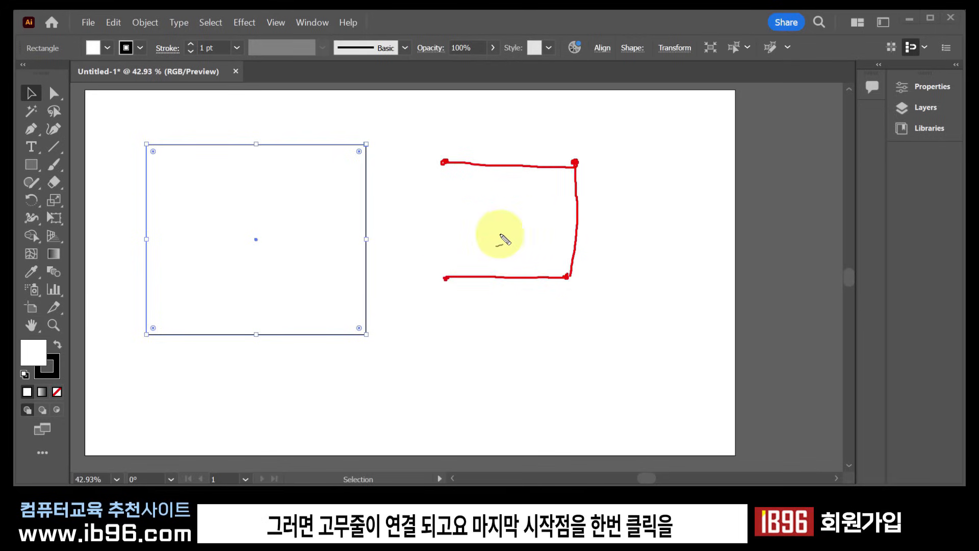
left_click(445, 163)
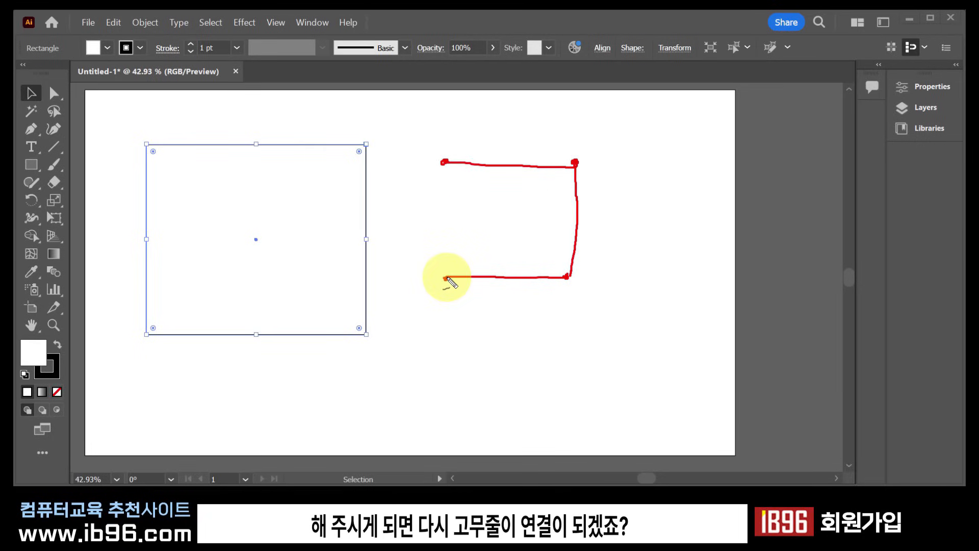
left_click_drag(445, 278, 445, 164)
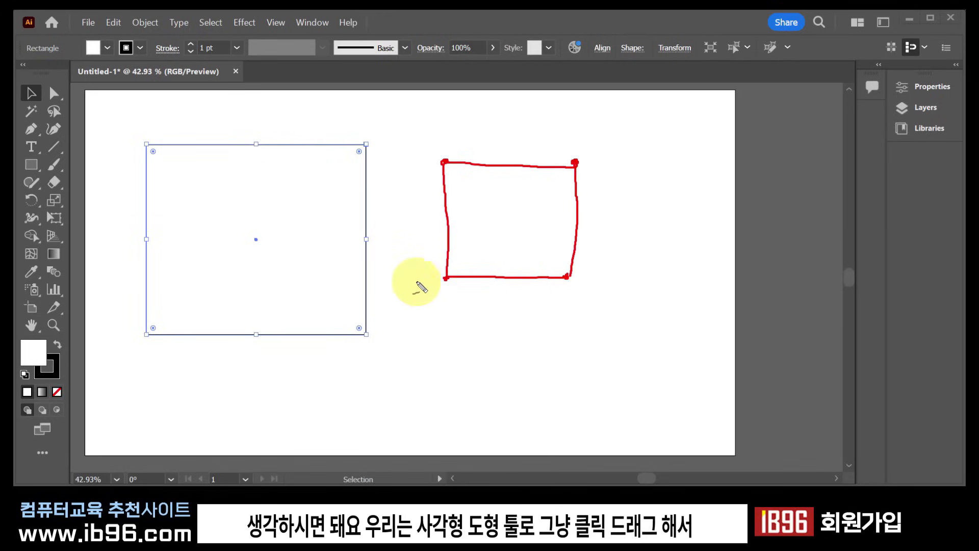
mouse_move(41, 169)
left_mouse_down()
mouse_move(21, 172)
mouse_move(30, 149)
mouse_move(51, 158)
mouse_move(38, 181)
left_mouse_up()
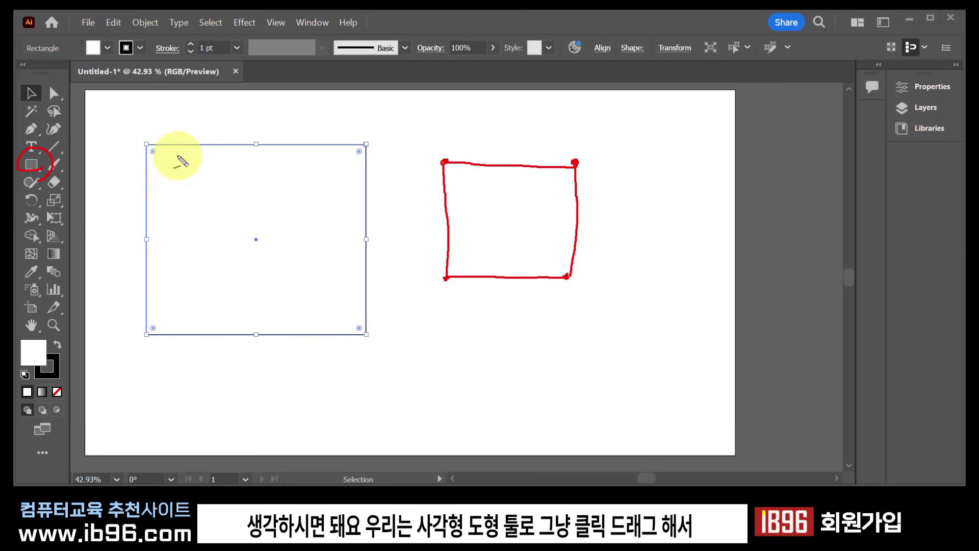
mouse_move(177, 155)
left_mouse_down()
mouse_move(328, 300)
mouse_move(314, 309)
left_mouse_up()
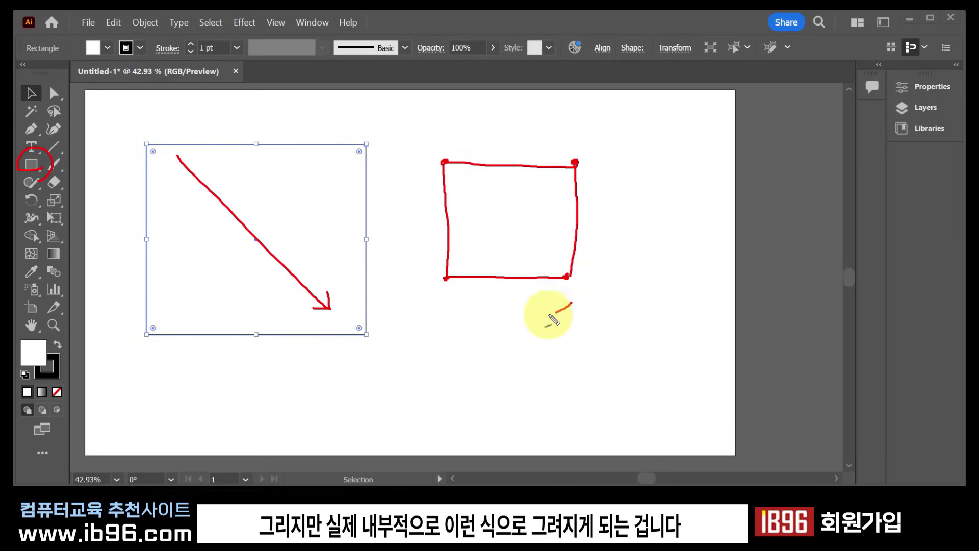
mouse_move(555, 312)
left_mouse_down()
mouse_move(443, 163)
mouse_move(608, 162)
mouse_move(565, 312)
left_mouse_up()
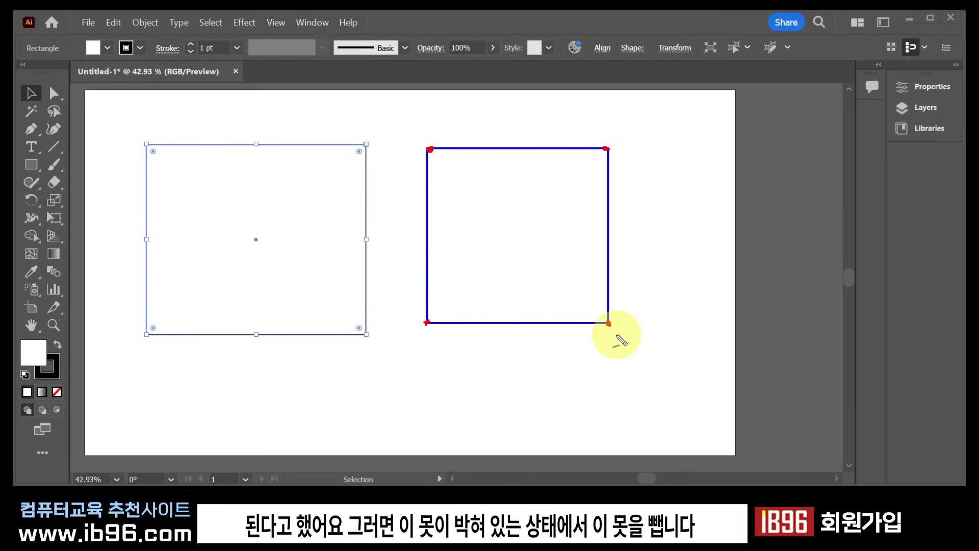
mouse_move(605, 328)
left_mouse_down()
mouse_move(629, 313)
mouse_move(614, 331)
left_mouse_up()
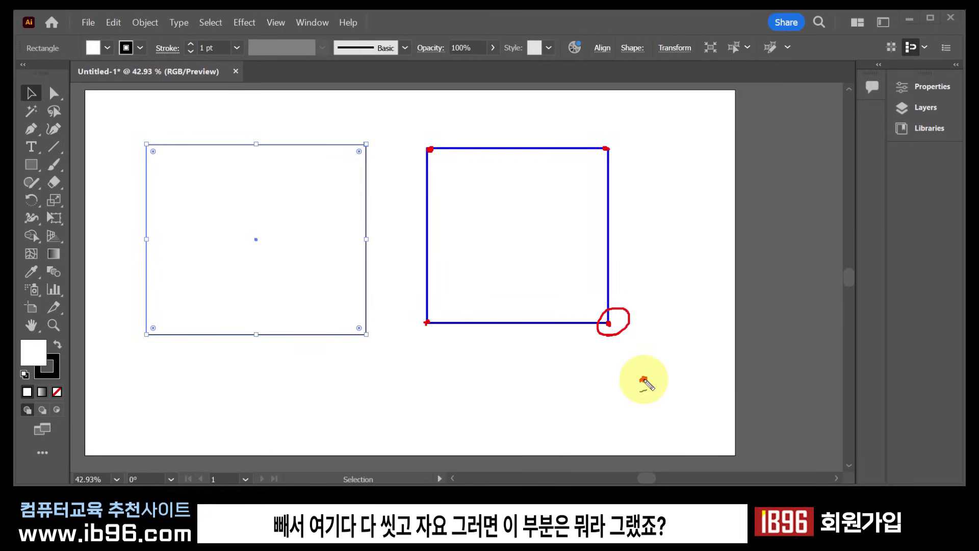
left_click_drag(535, 323, 543, 326)
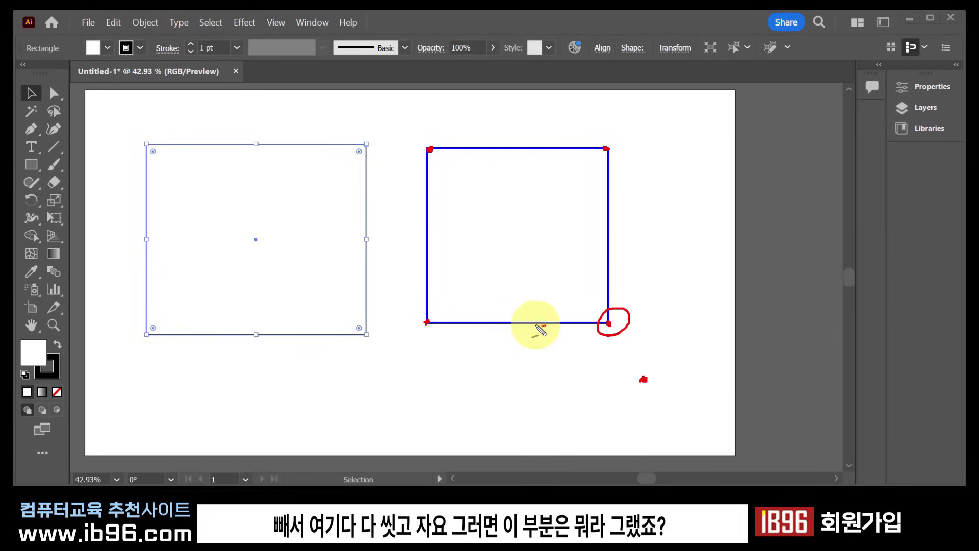
left_click_drag(609, 264, 610, 269)
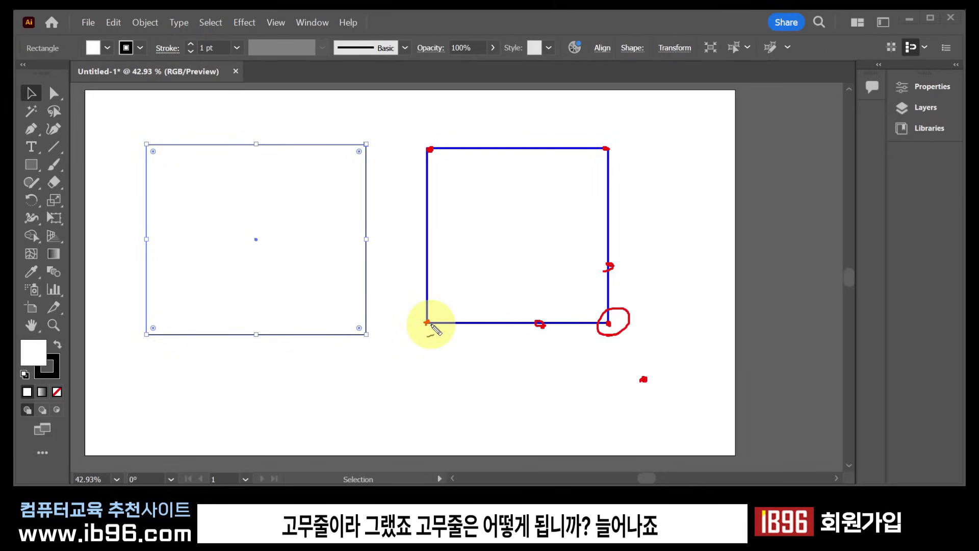
mouse_move(427, 323)
left_mouse_down()
mouse_move(647, 381)
mouse_move(636, 244)
mouse_move(613, 152)
left_mouse_up()
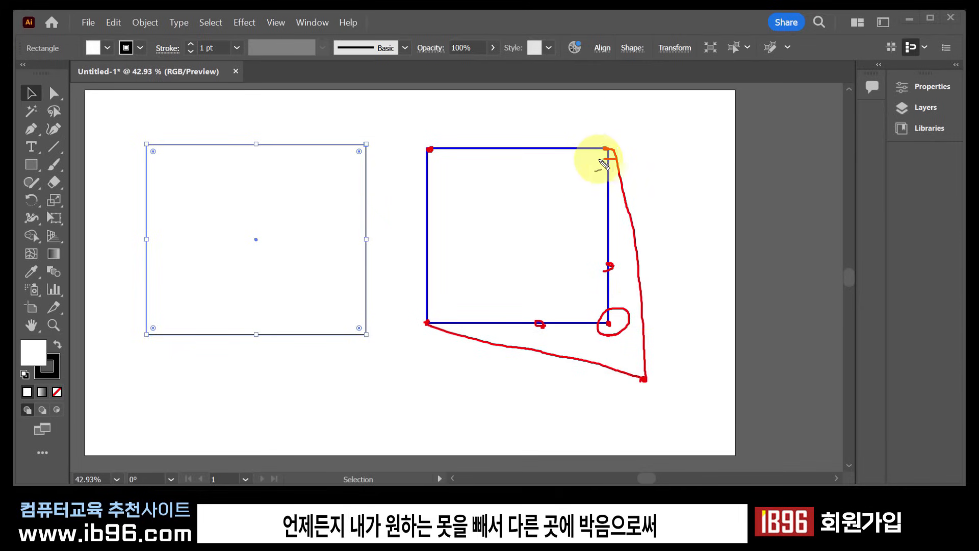
left_click_drag(603, 155, 616, 159)
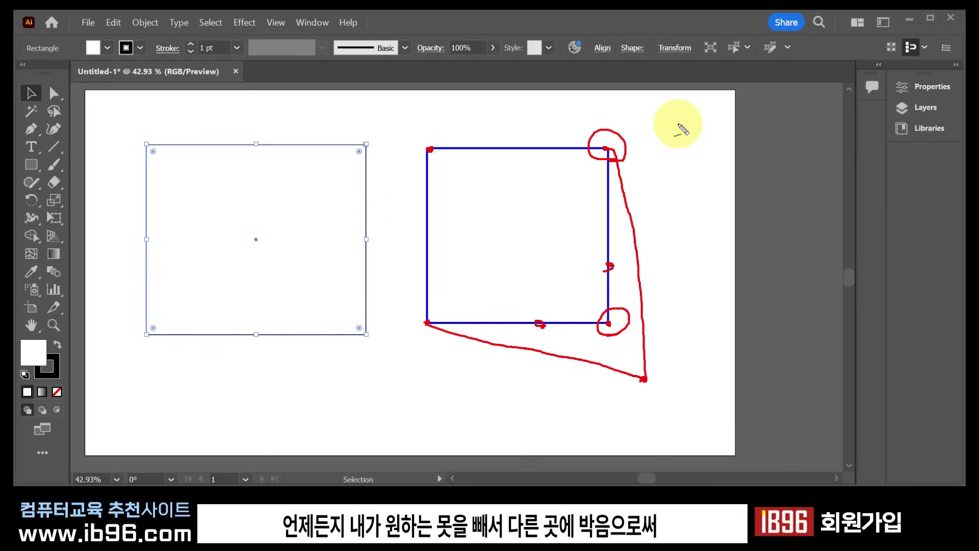
mouse_move(429, 148)
left_mouse_down()
mouse_move(681, 124)
mouse_move(684, 196)
left_mouse_up()
left_click_drag(686, 237, 653, 361)
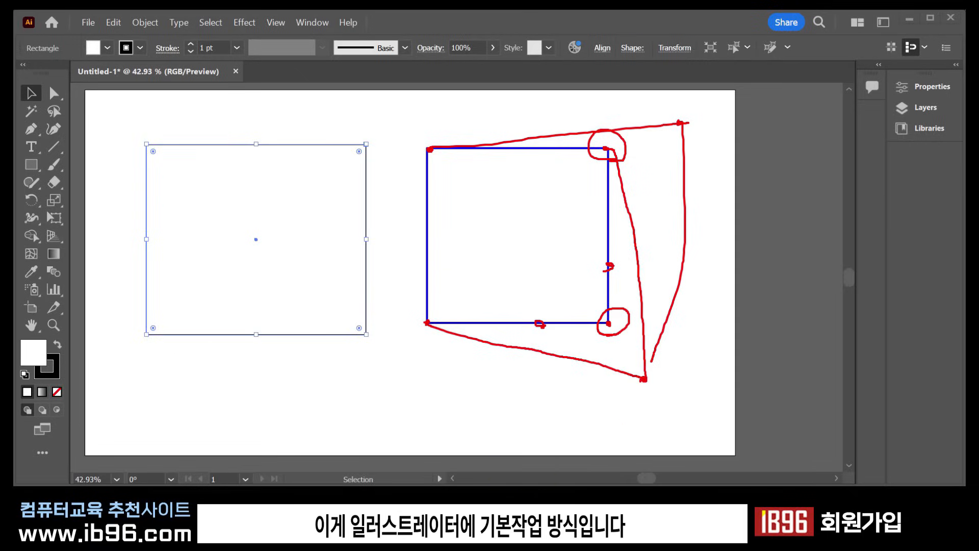
key("Escape")
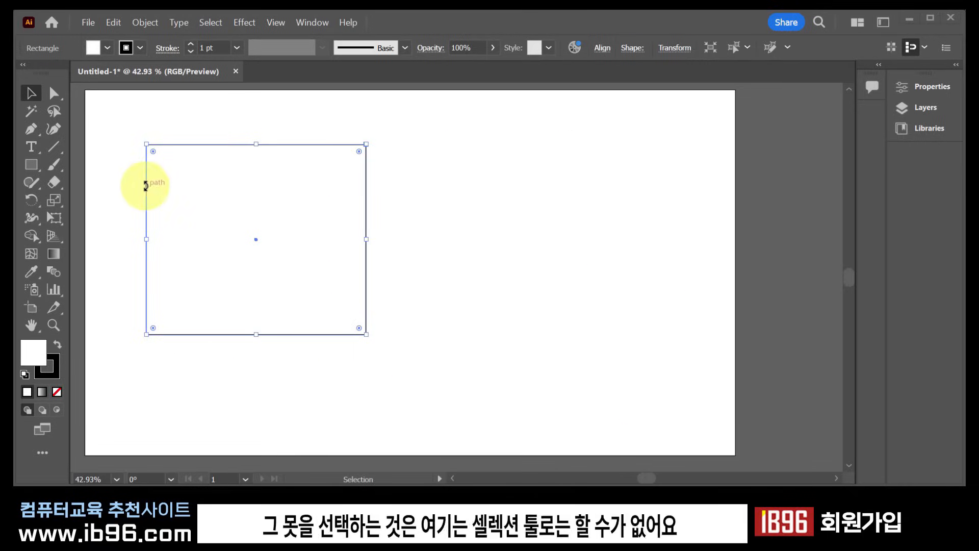
Step: Alternate between the Direct Selection and Selection tools on the rectangle, and deselect it with a Direct Selection marquee over empty artboard
left_click(55, 94)
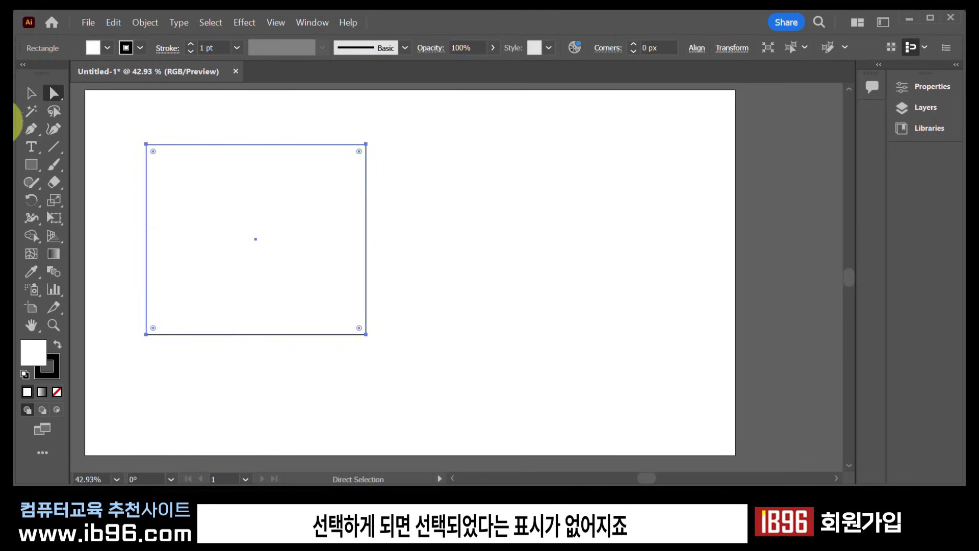
left_click(28, 94)
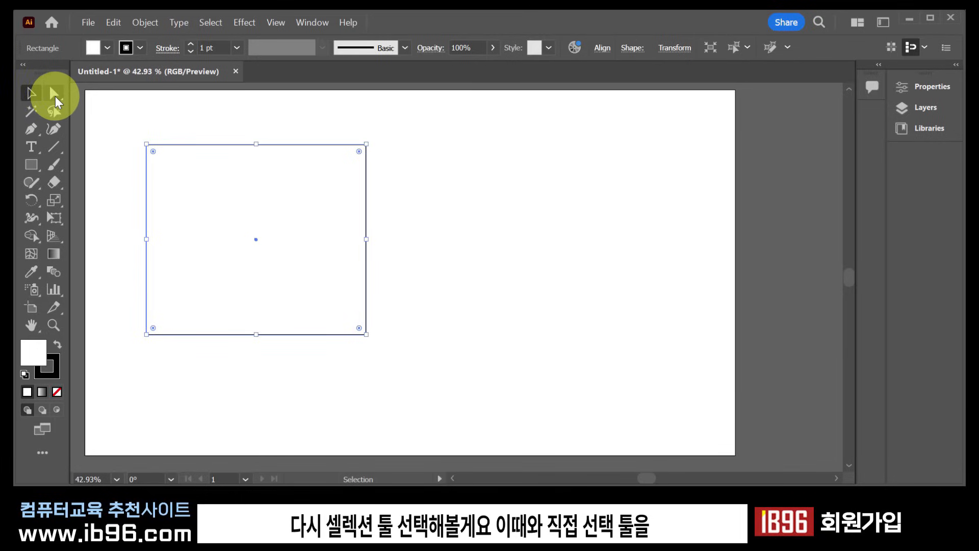
left_click(55, 96)
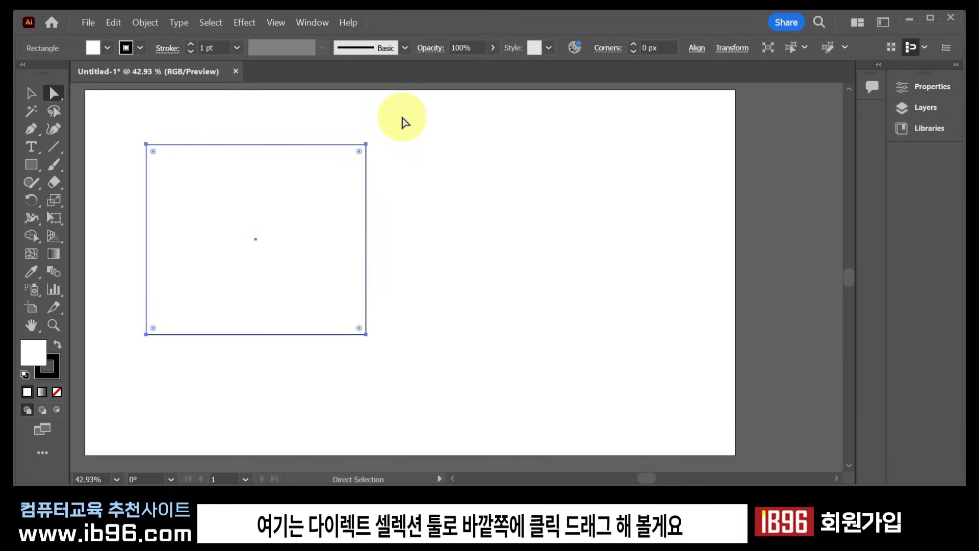
left_click_drag(402, 116, 499, 212)
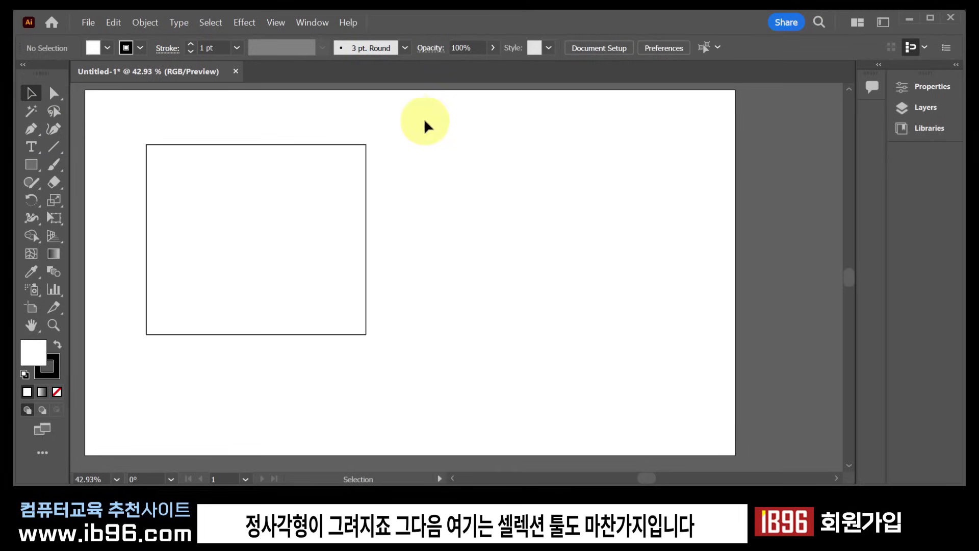
Step: Select the whole rectangle by pulling a Selection tool marquee from the empty artboard across its right edge
left_click_drag(413, 116, 495, 192)
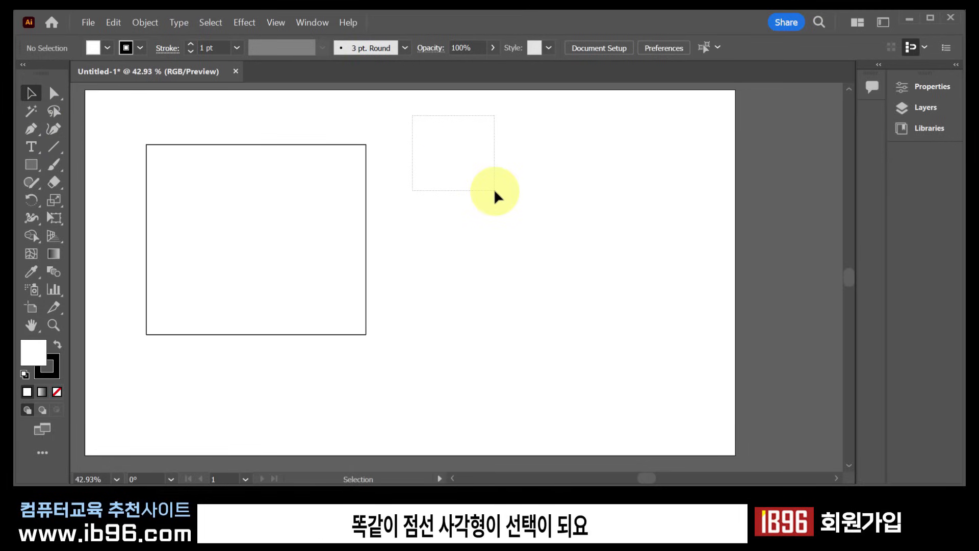
left_click_drag(495, 192, 336, 204)
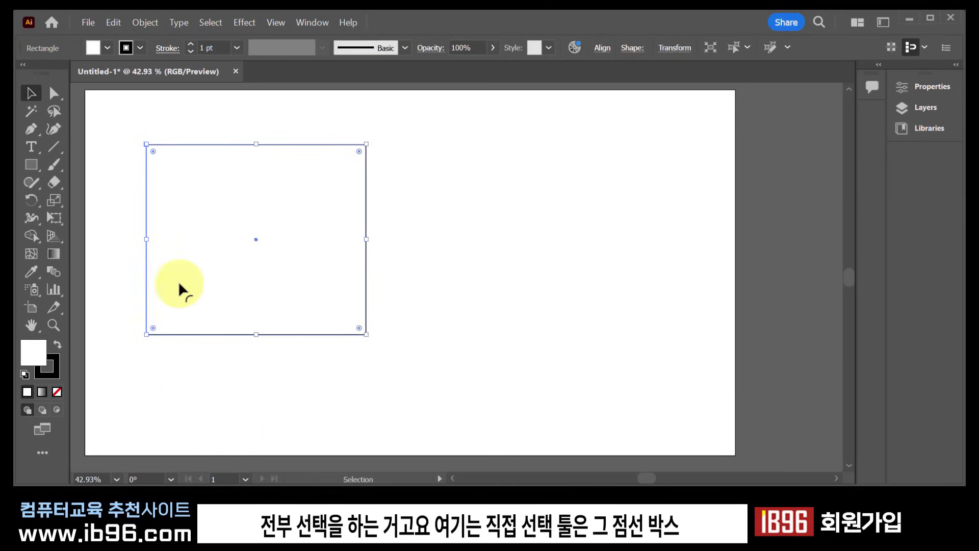
Step: Deselect the rectangle with the Direct Selection tool and marquee-select only its upper-right anchor point
left_click(55, 93)
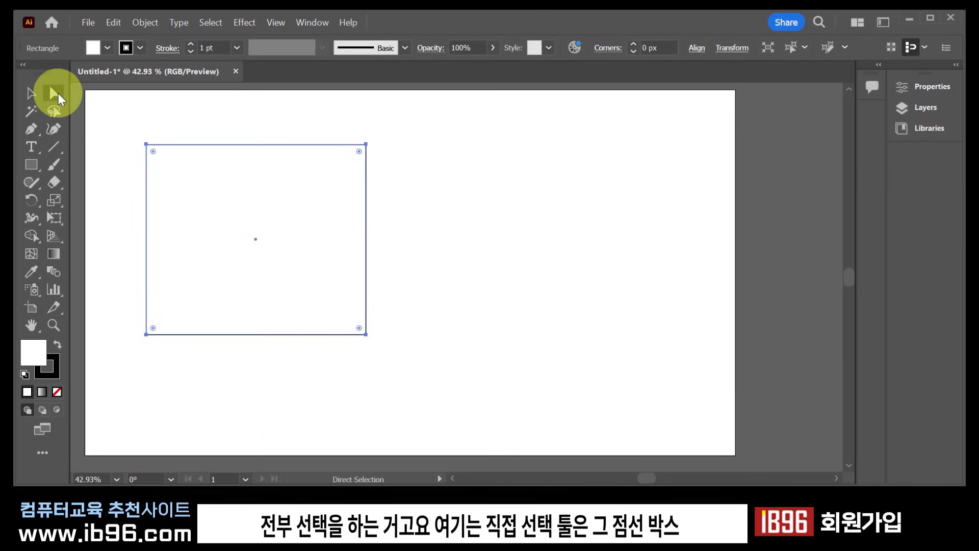
left_click_drag(503, 130, 426, 196)
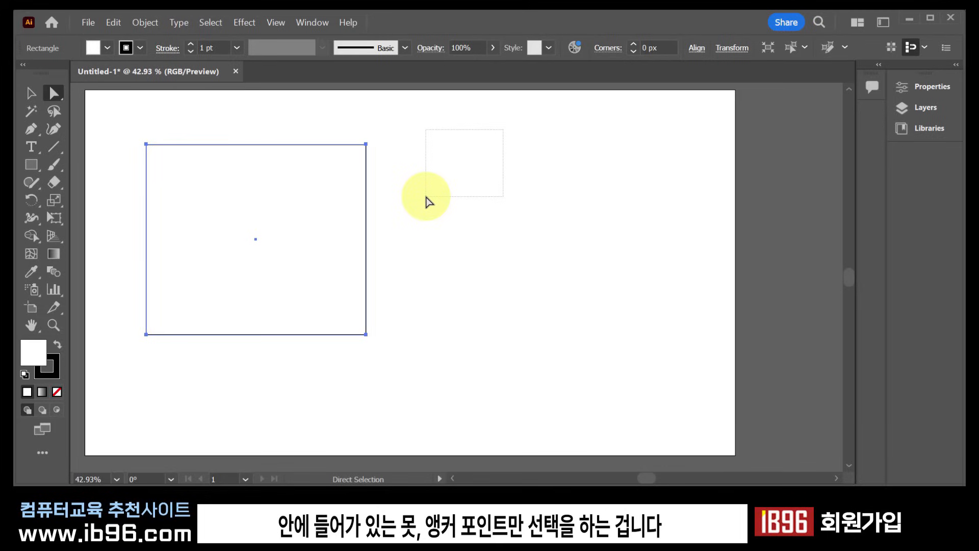
left_click_drag(427, 197, 426, 197)
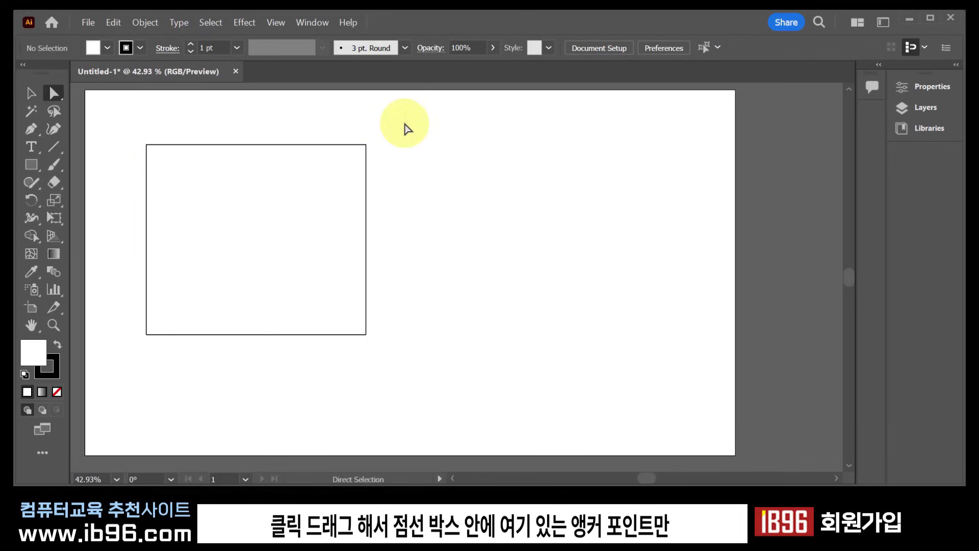
left_click_drag(409, 111, 346, 173)
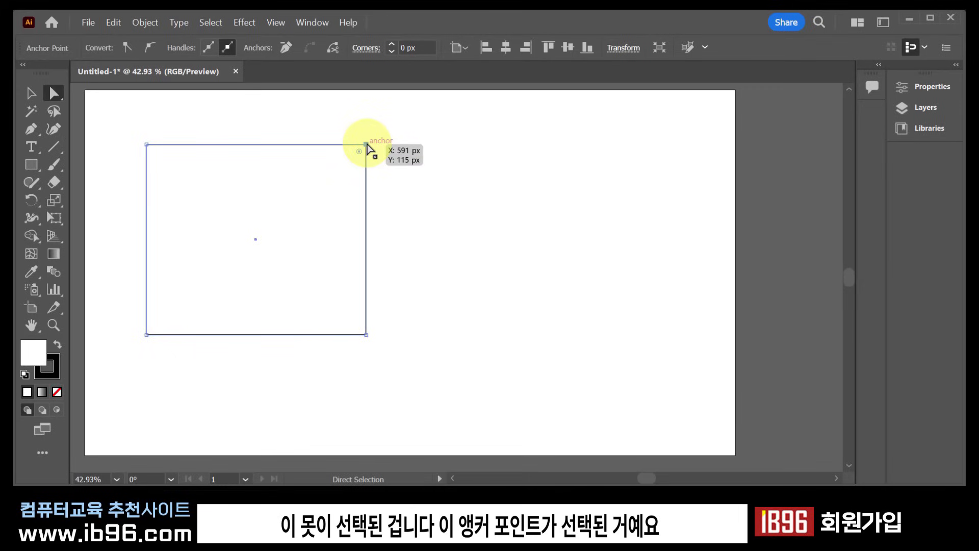
Step: Reshape the rectangle by moving its upper-right anchor point up and outward and its lower-right anchor point down and inward
left_click_drag(367, 146, 435, 222)
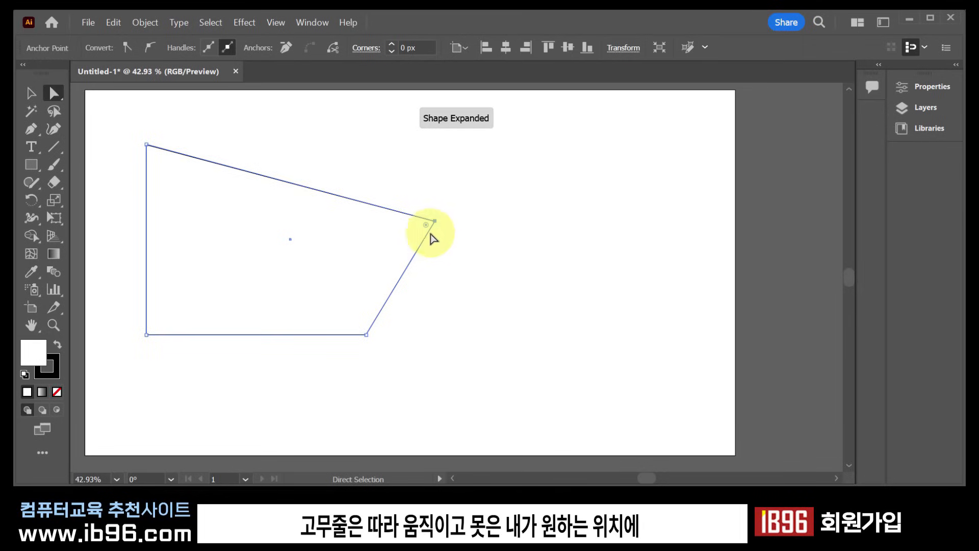
left_click_drag(438, 221, 454, 121)
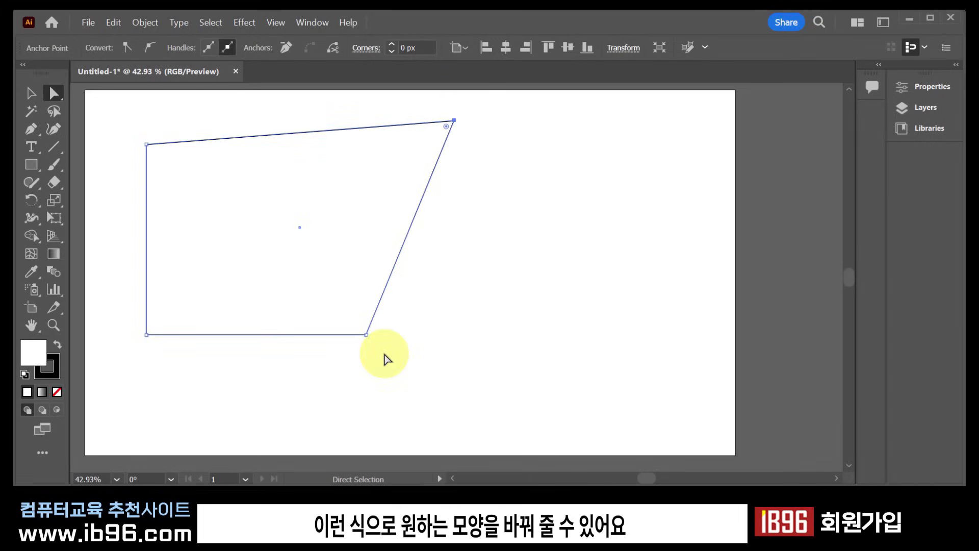
left_click(367, 335)
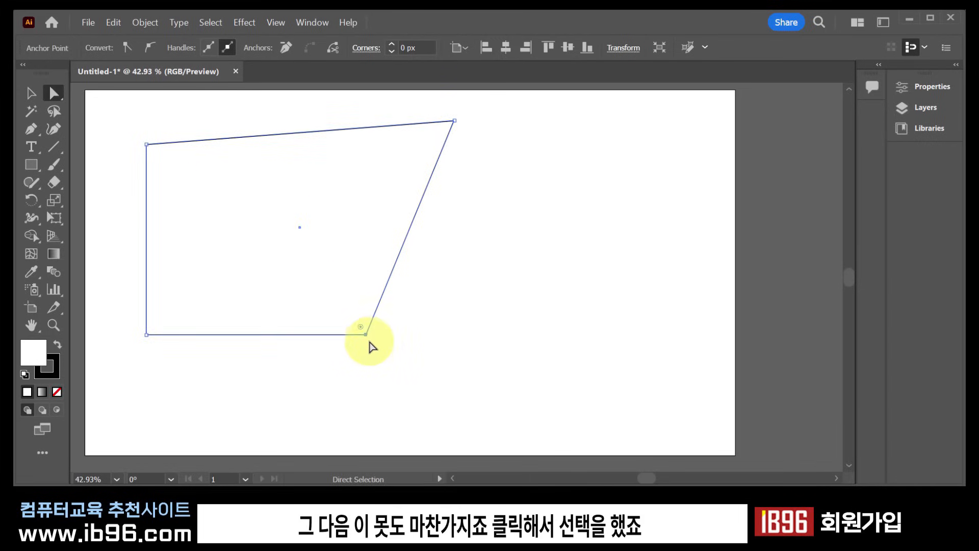
left_click_drag(366, 334, 328, 360)
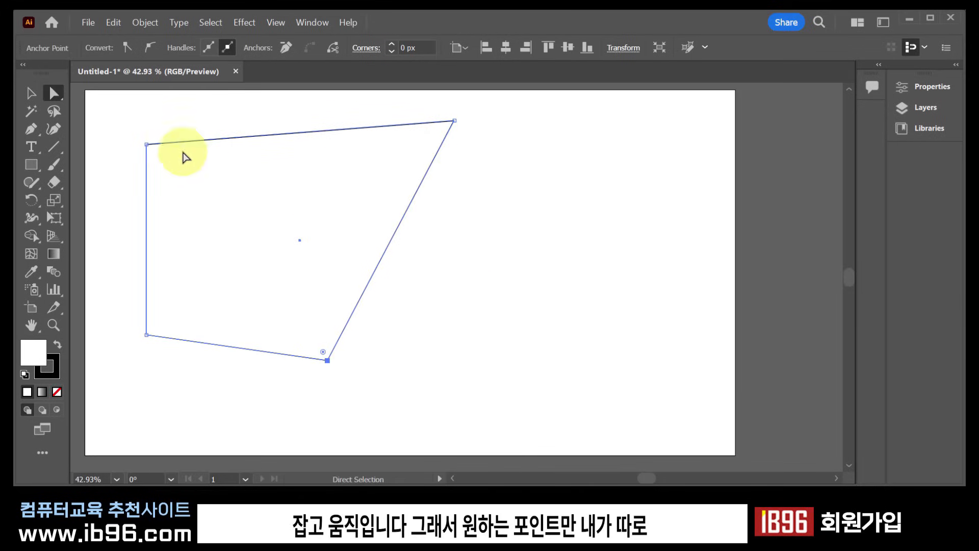
Step: Move the shape's upper-left anchor point down and its right side segment slightly inward, and deselect the shape
left_click(153, 131)
left_click_drag(147, 145, 153, 174)
left_click_drag(327, 359, 323, 346)
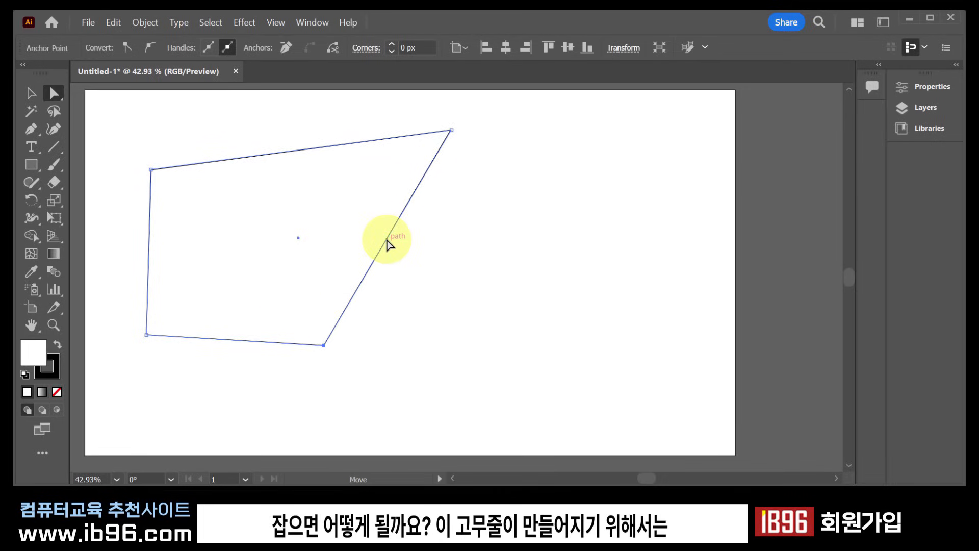
left_click(430, 258)
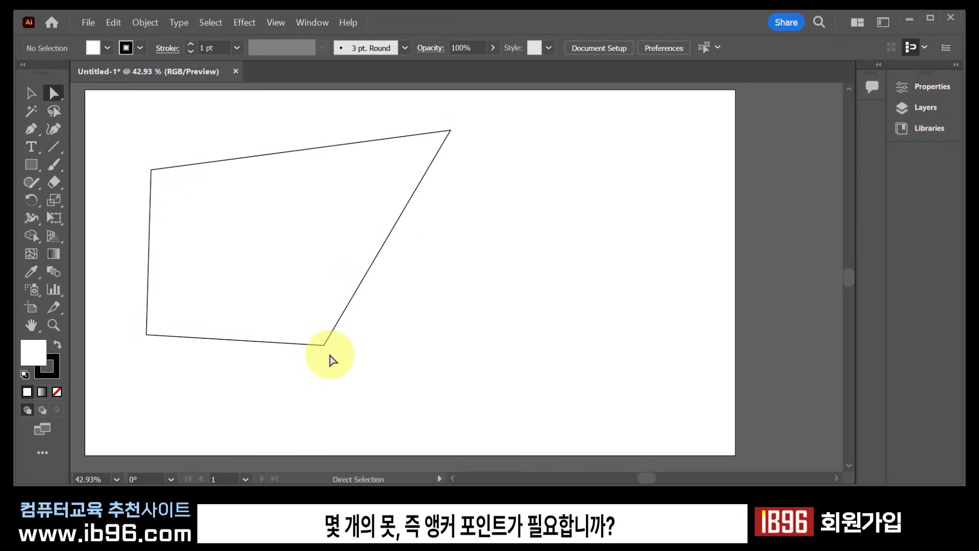
Step: Select the shape's lower-right anchor point, its upper-right anchor point instead, and clear the selection
left_click(312, 335)
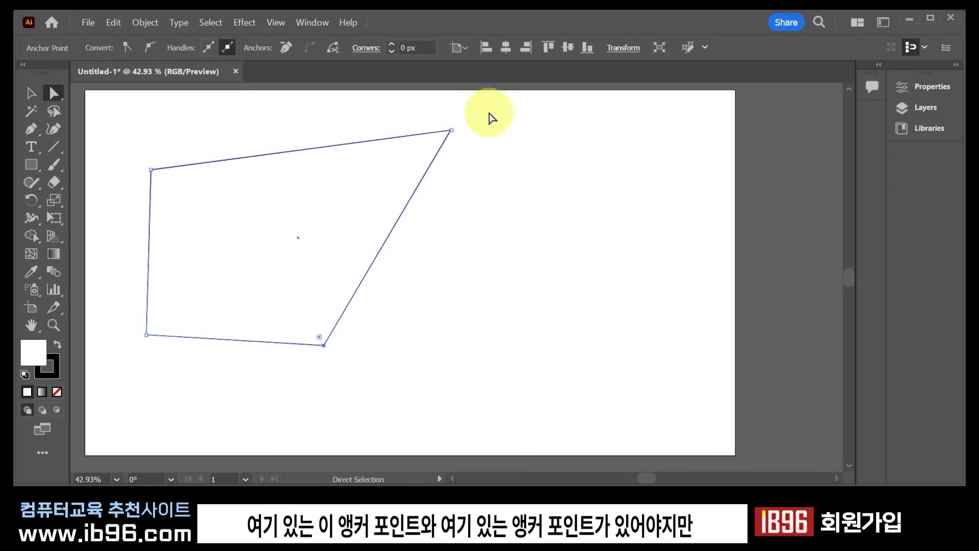
left_click(451, 131)
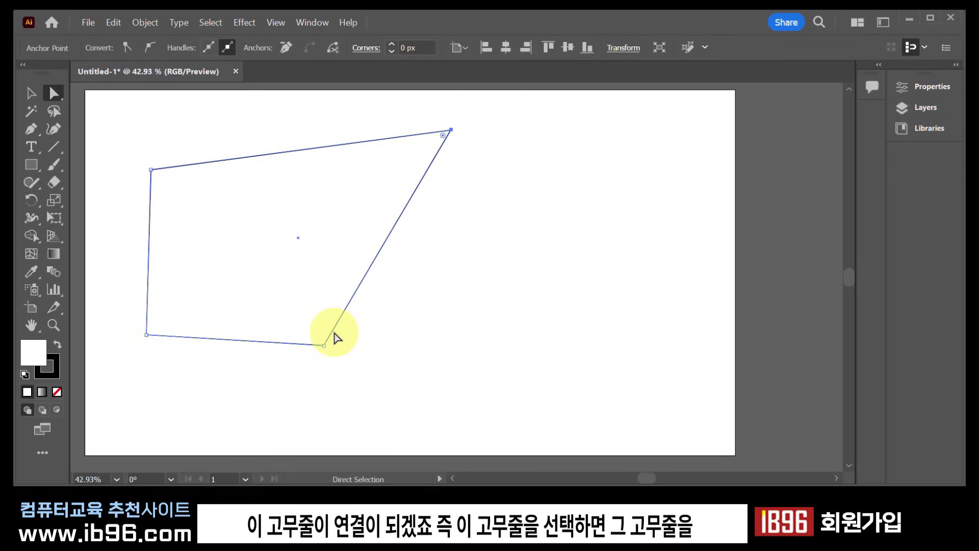
left_click(402, 312)
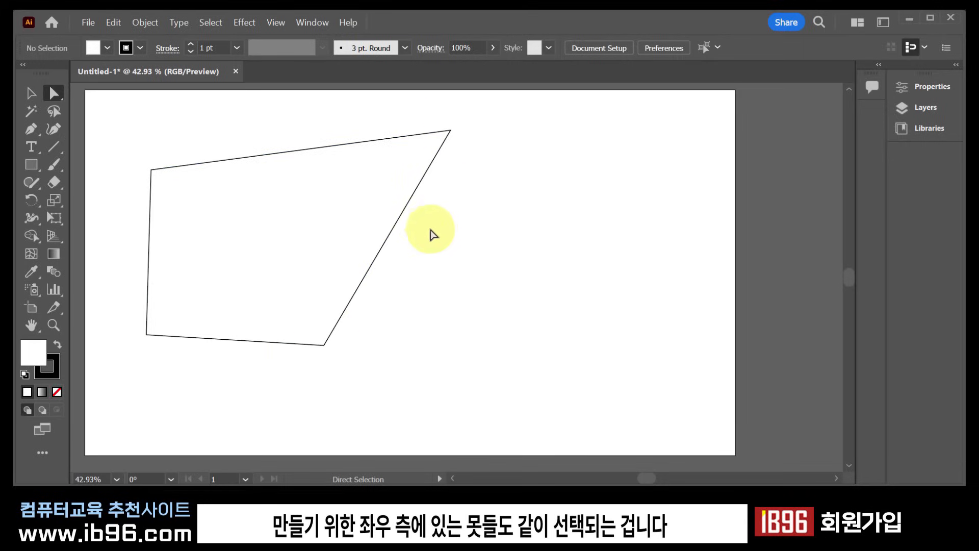
Step: Move the shape's right side segment down and inward, nudge its upper-right anchor point slightly inward, and deselect the shape
left_click(396, 231)
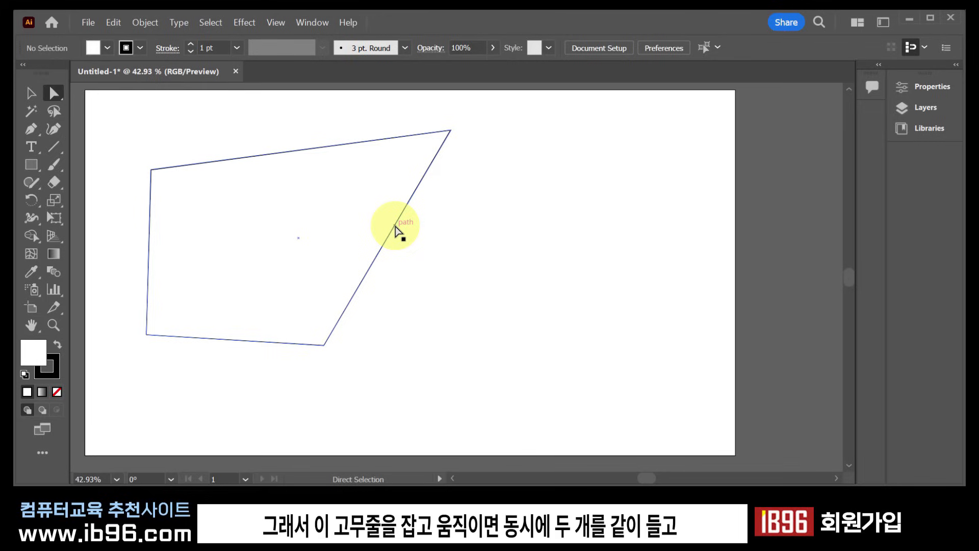
mouse_move(396, 230)
left_mouse_down()
mouse_move(474, 236)
mouse_move(505, 301)
mouse_move(253, 238)
mouse_move(341, 219)
mouse_move(407, 253)
mouse_move(300, 240)
mouse_move(382, 239)
left_mouse_up()
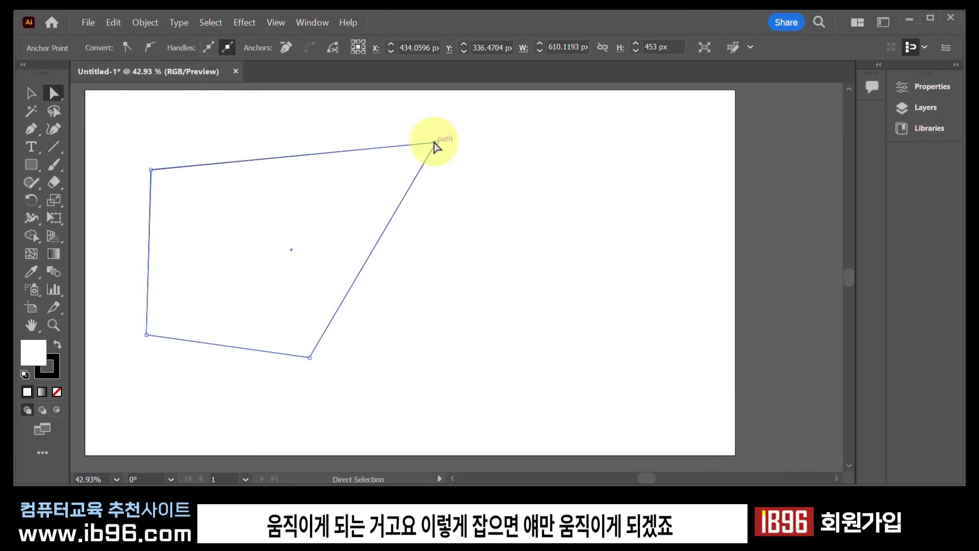
mouse_move(437, 143)
left_mouse_down()
mouse_move(575, 148)
mouse_move(432, 144)
left_mouse_up()
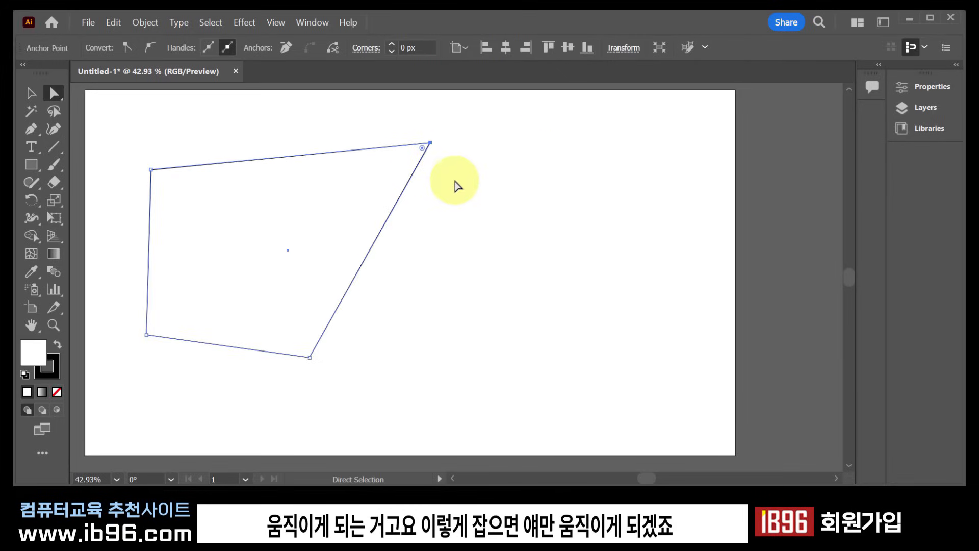
left_click_drag(589, 140, 444, 242)
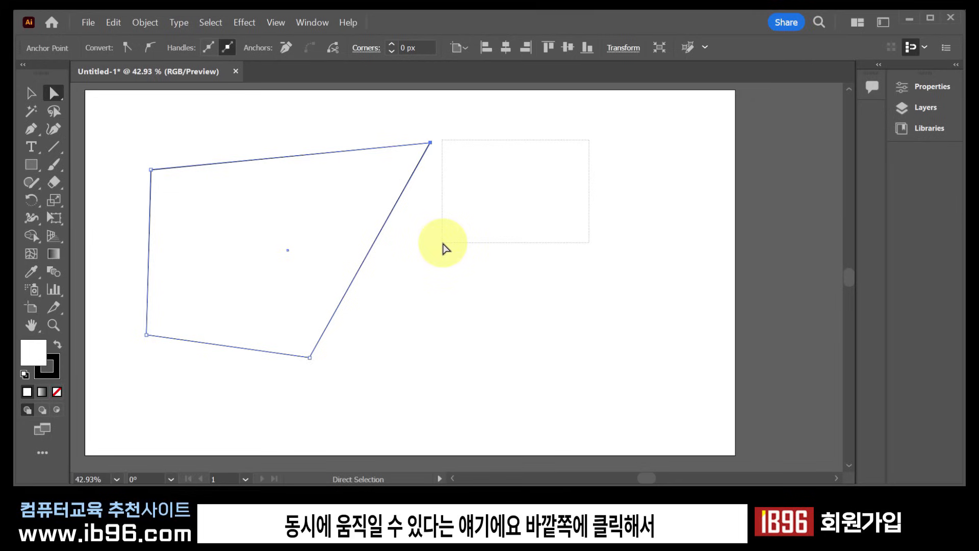
left_click_drag(444, 244, 442, 245)
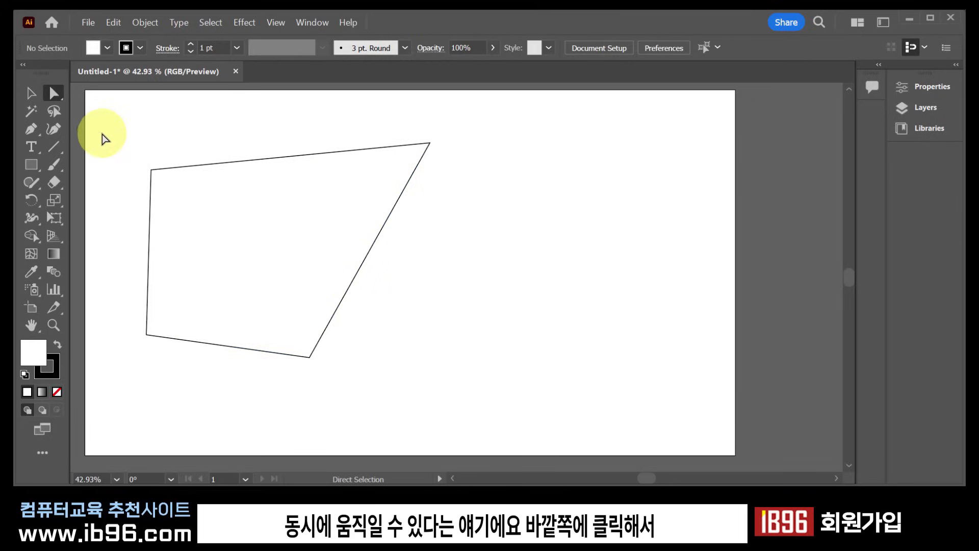
Step: Marquee-select the upper-left, lower-left and lower-right anchor points and move them together, ending slightly right of and above their original position
left_click_drag(101, 132, 341, 387)
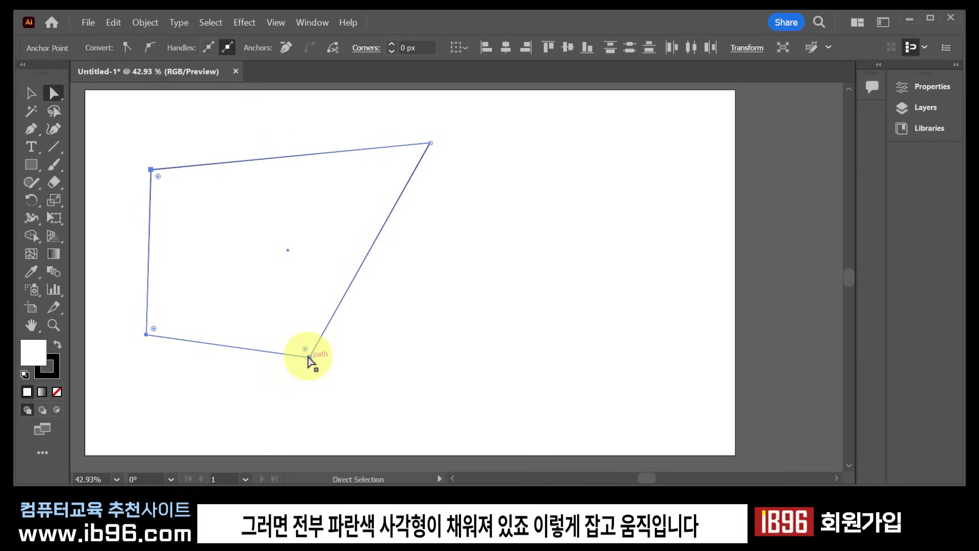
left_click_drag(317, 364, 367, 333)
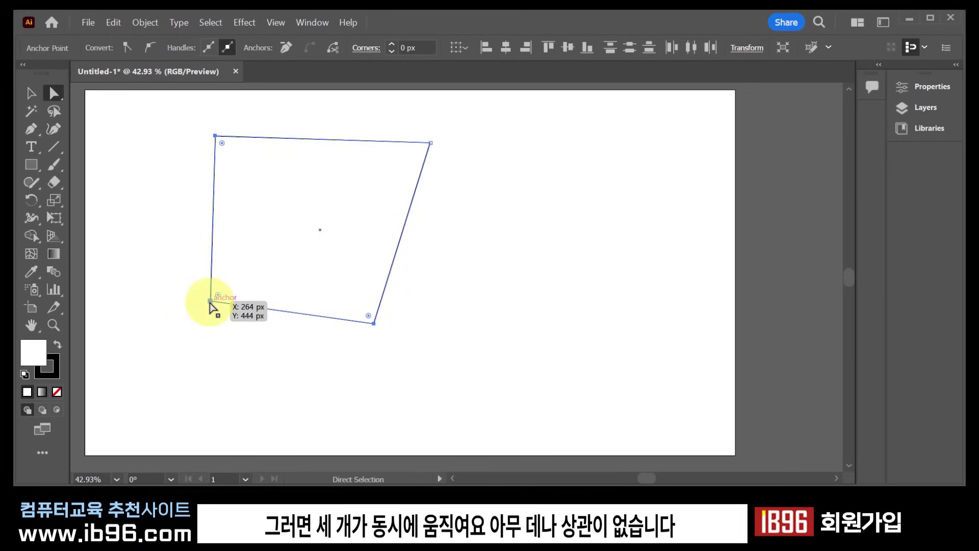
left_click_drag(219, 309, 148, 339)
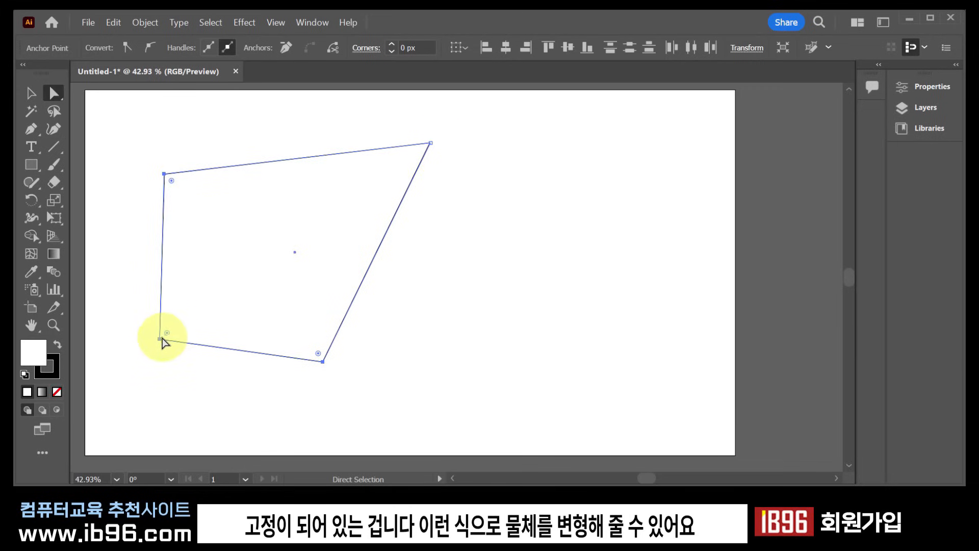
left_click_drag(162, 339, 160, 314)
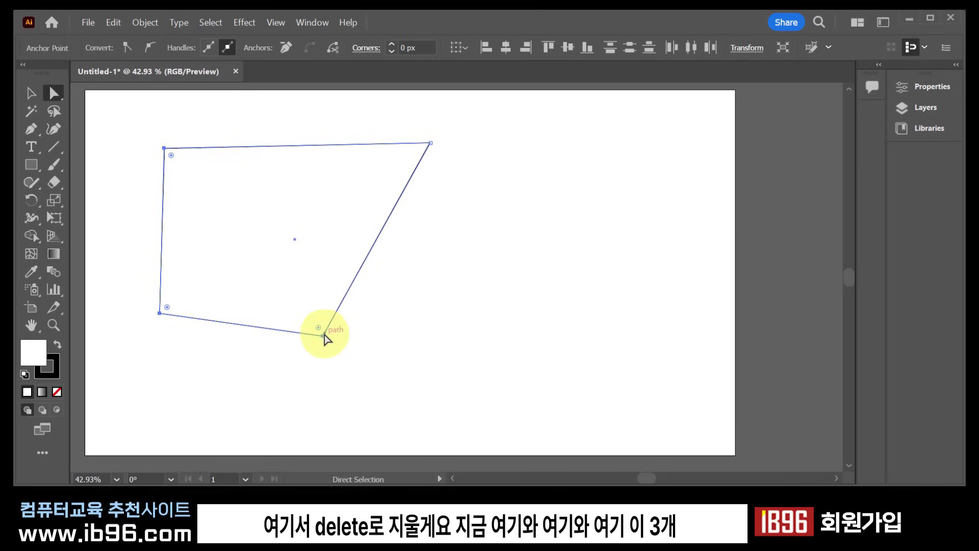
Step: Try deleting only the three selected anchor points, keeping the upper-right one, and undo the deletion
left_click(160, 314)
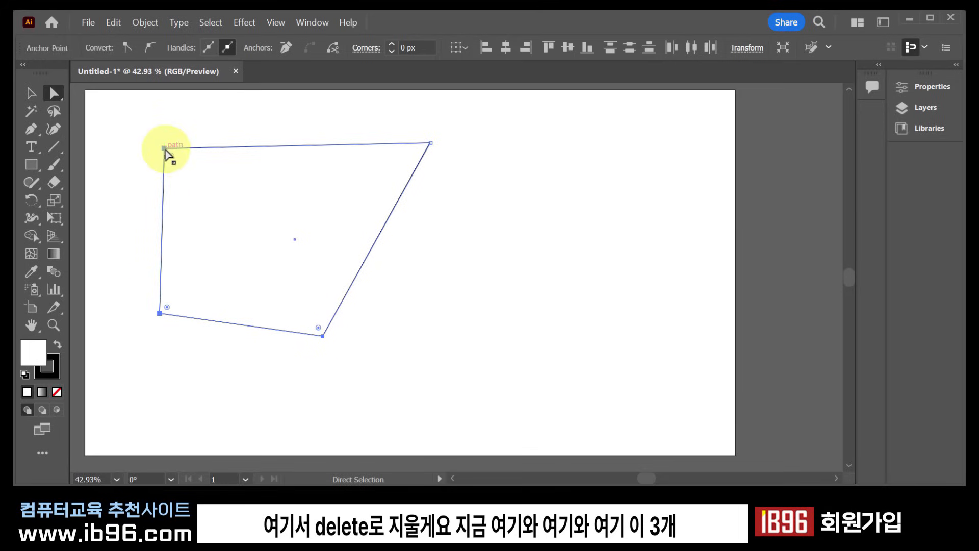
left_click(164, 148, "shift")
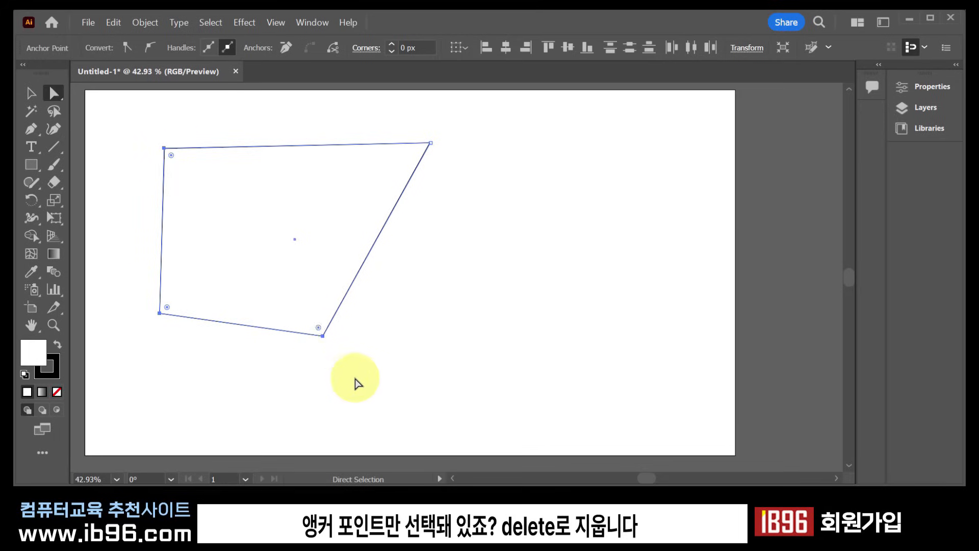
key("Delete")
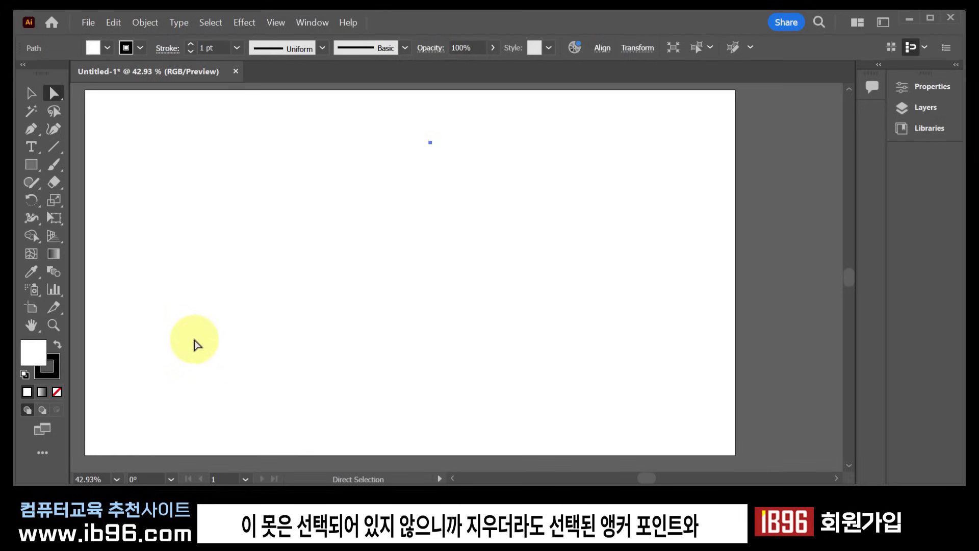
key("ctrl+z")
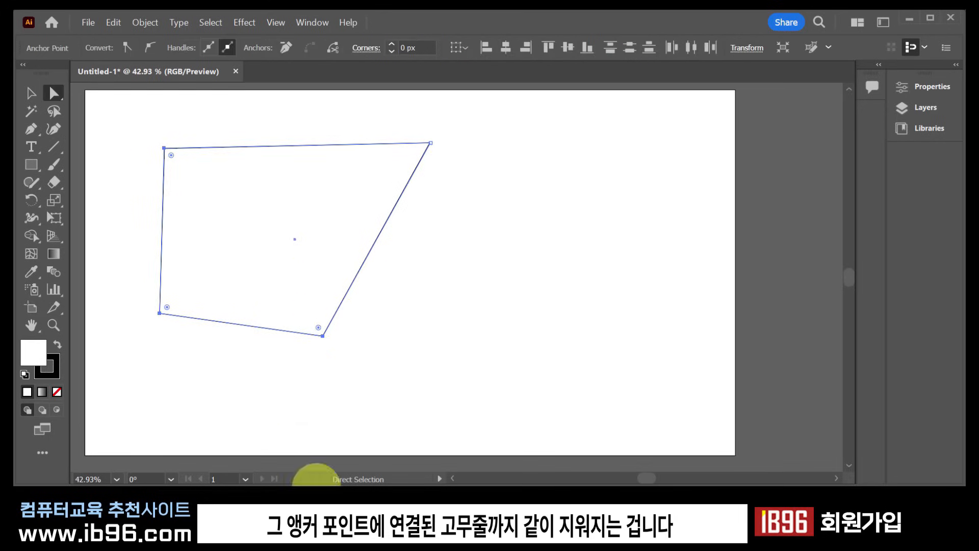
Step: Delete the three selected anchor points and the remaining upper-right point to remove the whole shape
key("Delete")
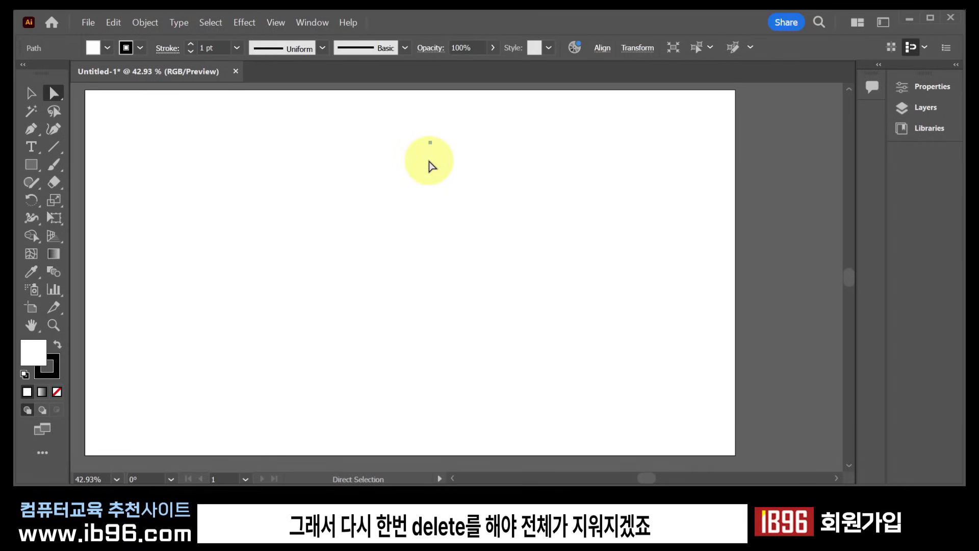
key("Delete")
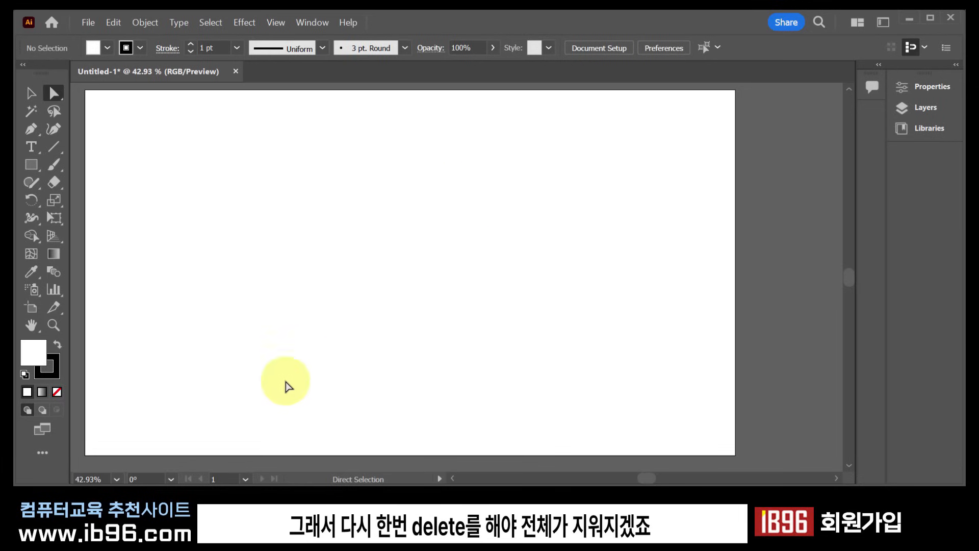
left_click(32, 167)
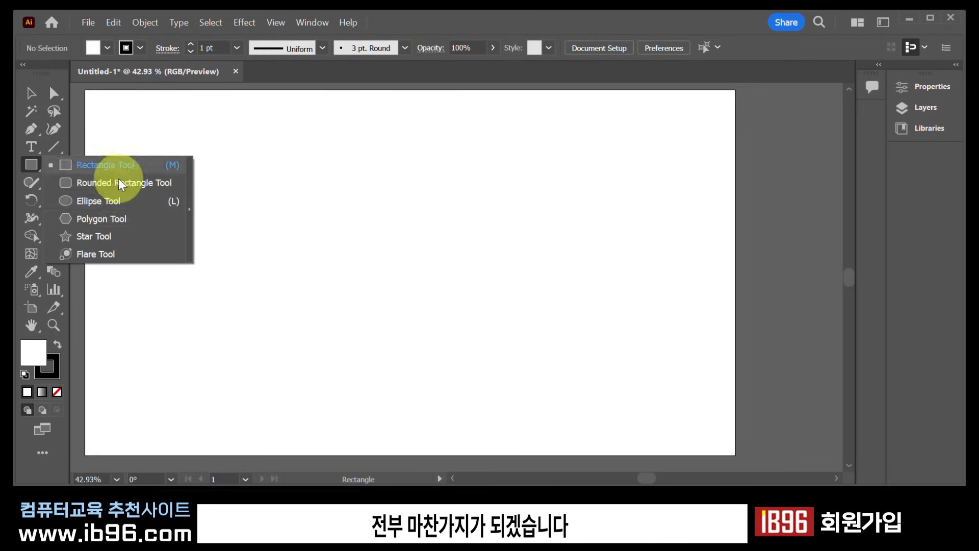
left_click(31, 96)
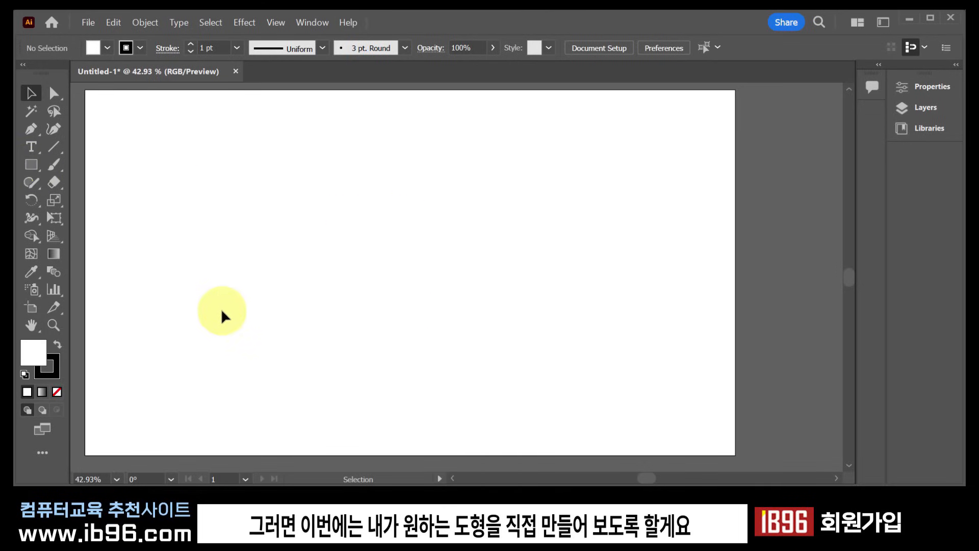
Step: Draw an irregular, straight-sided shape with ten anchor points using the Pen tool, closing the path at its starting point
left_click(32, 130)
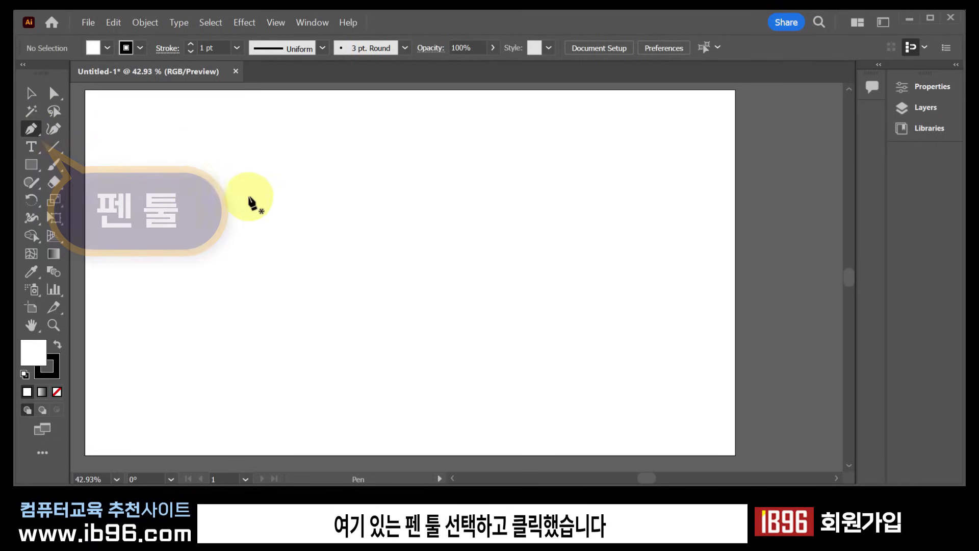
left_click(193, 187)
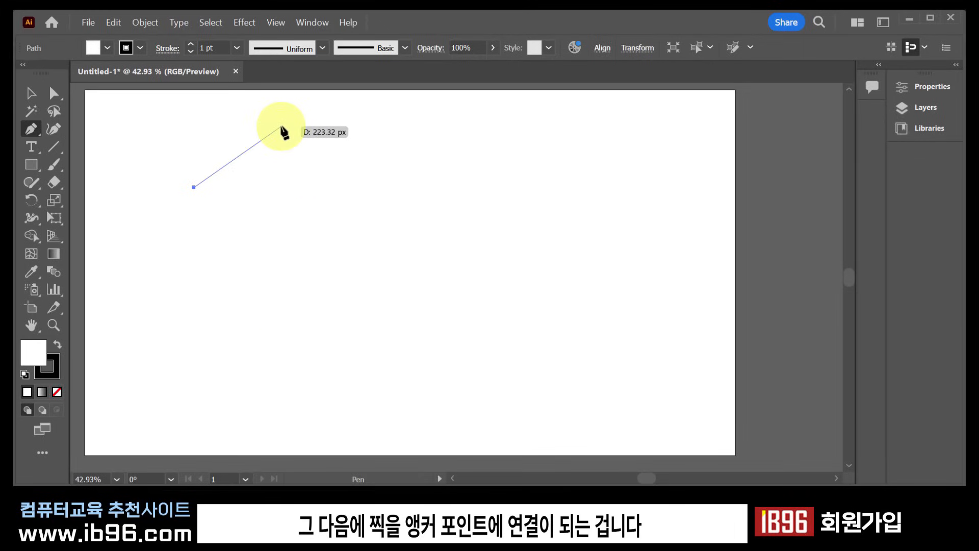
left_click(252, 311)
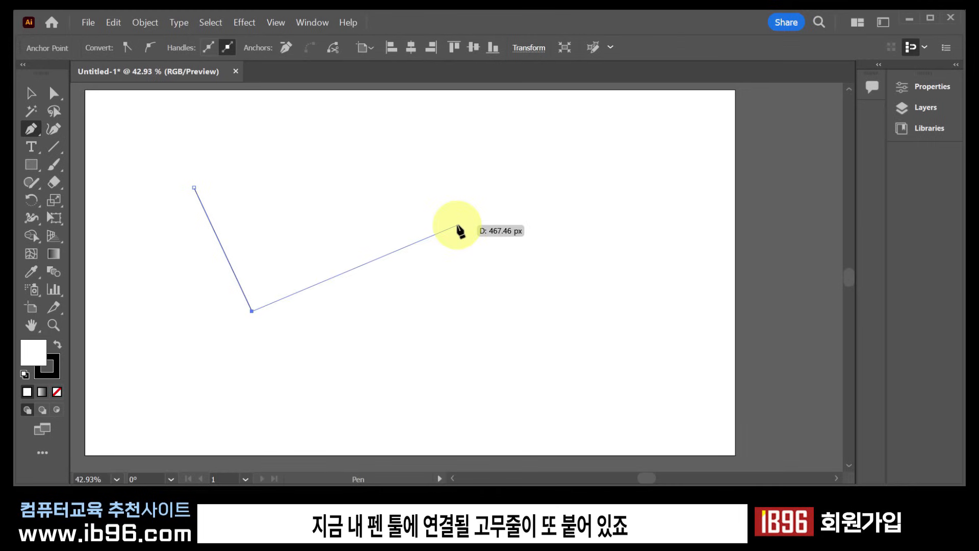
left_click(422, 375)
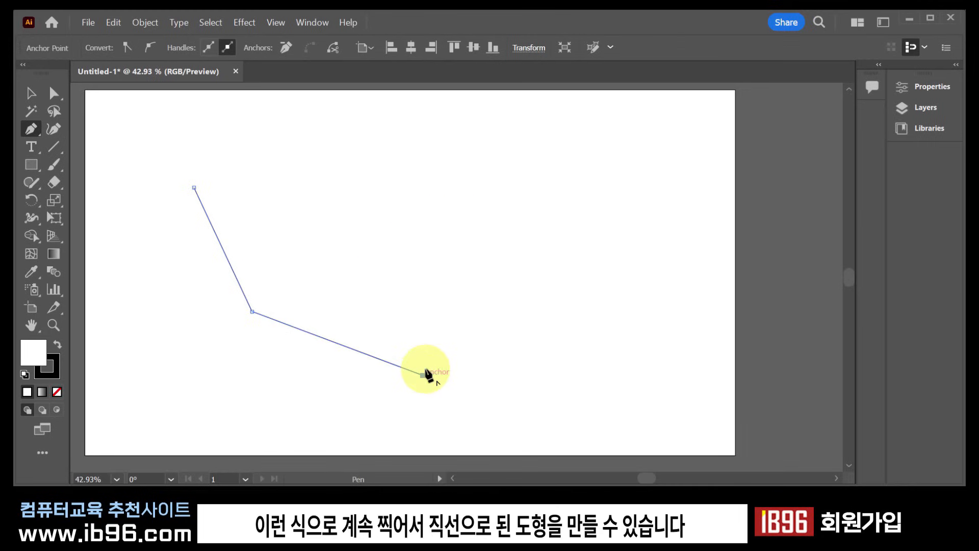
left_click(518, 259)
left_click(395, 281)
left_click(383, 223)
left_click(450, 164)
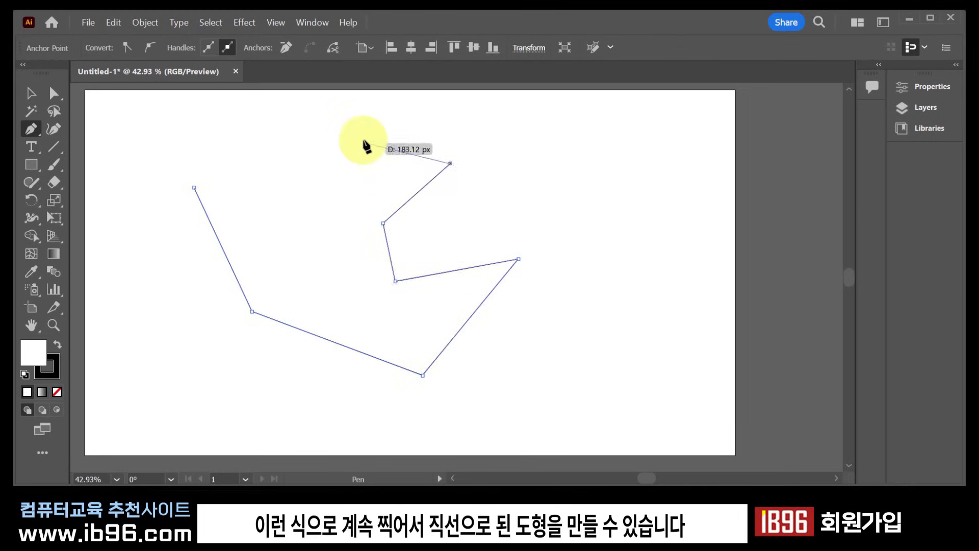
left_click(363, 139)
left_click(311, 222)
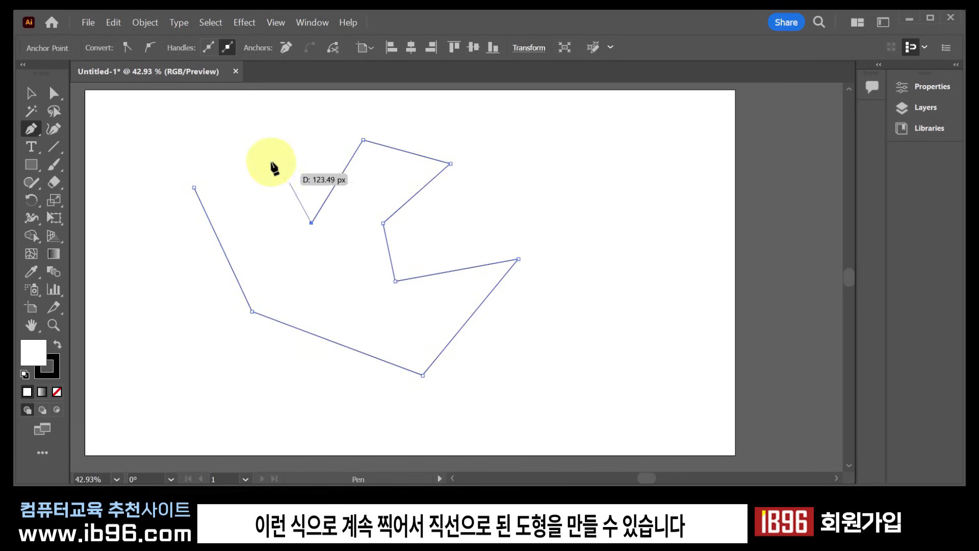
left_click(236, 129)
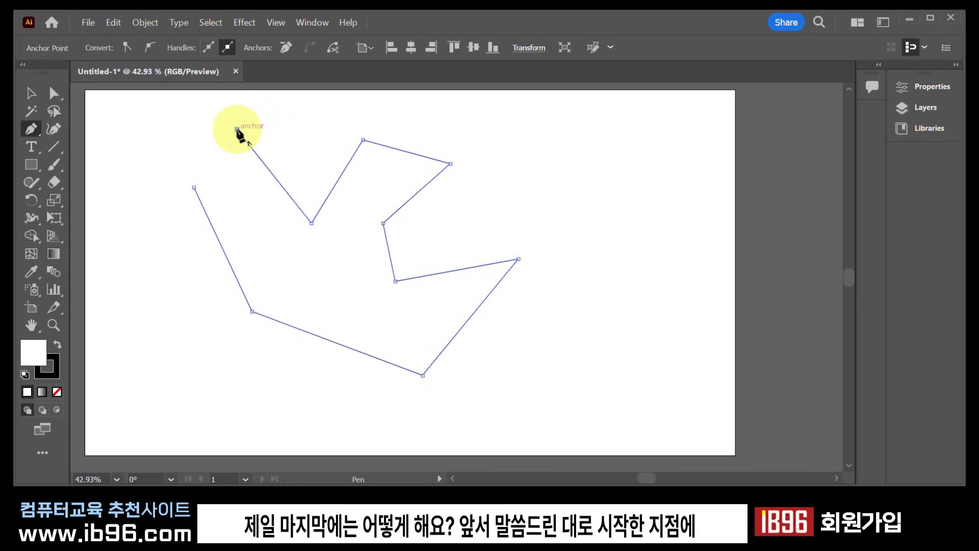
left_click(195, 188)
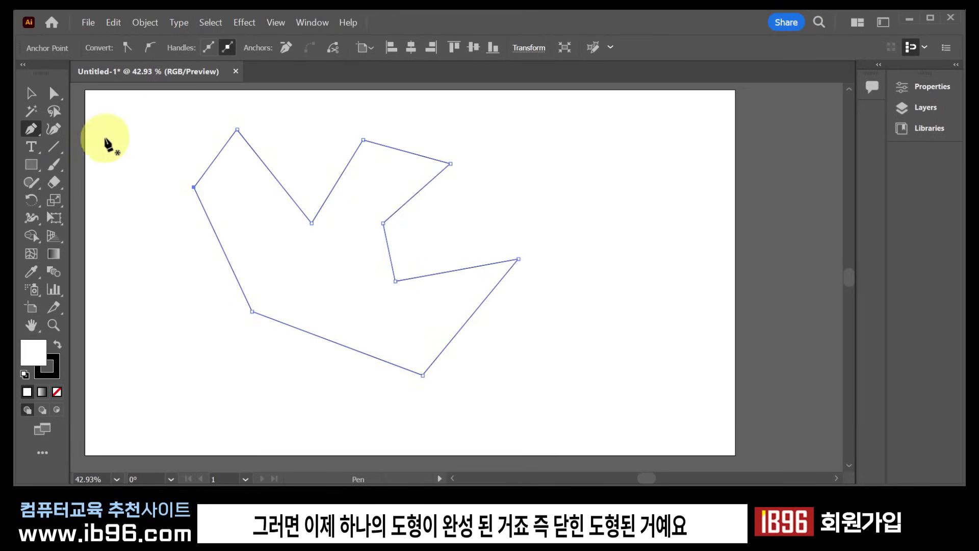
Step: Move the closed shape toward the artboard's upper-left corner with the Selection tool and fill it with red ED0000
left_click(29, 97)
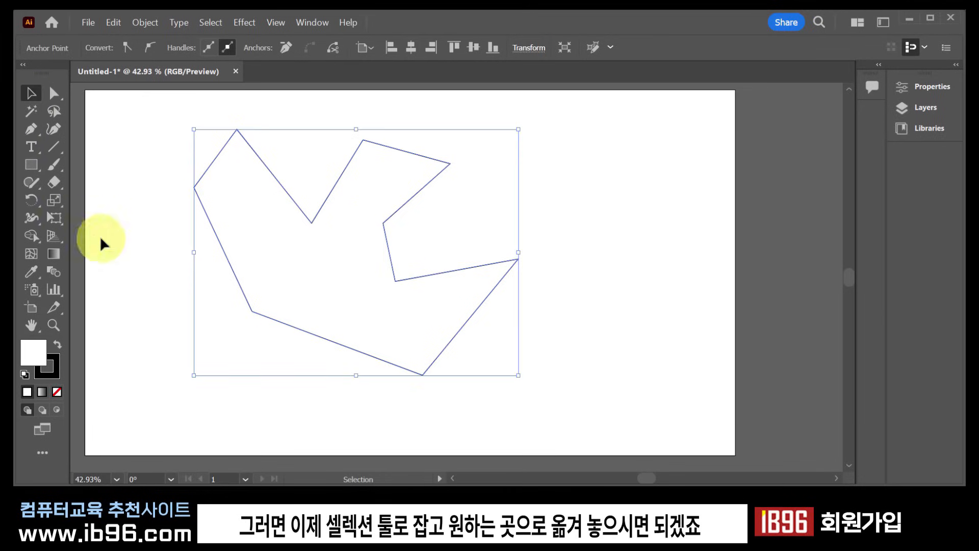
left_click_drag(307, 219, 218, 212)
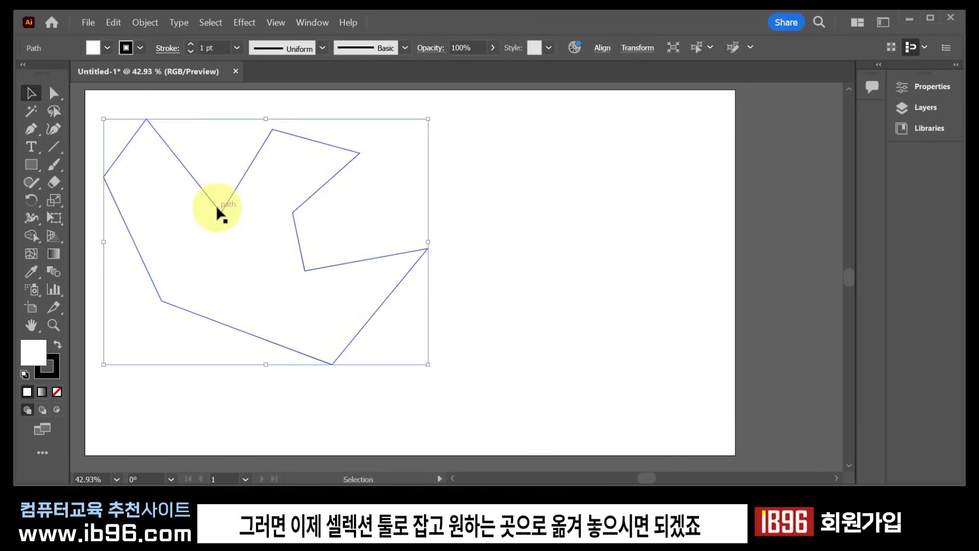
double_click(35, 354)
left_click_drag(464, 195, 557, 153)
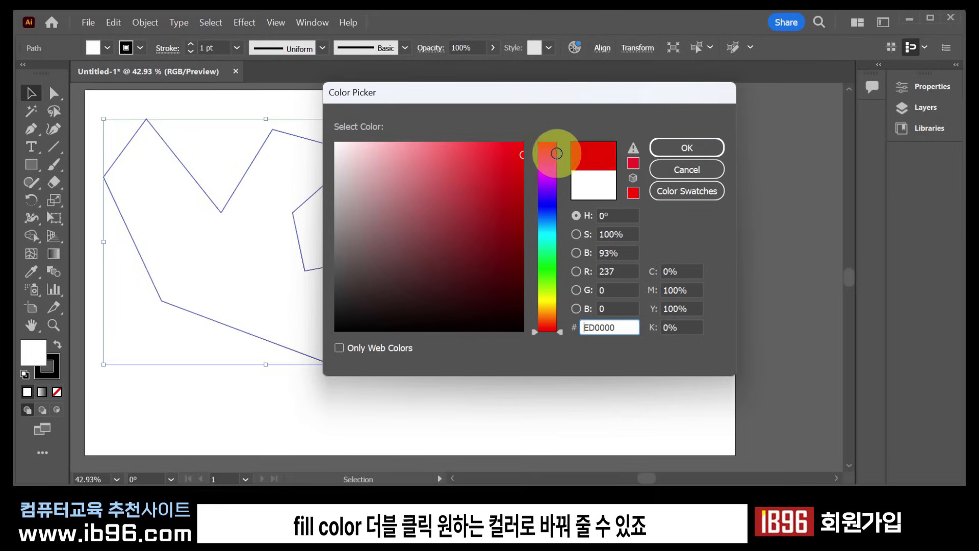
left_click(680, 148)
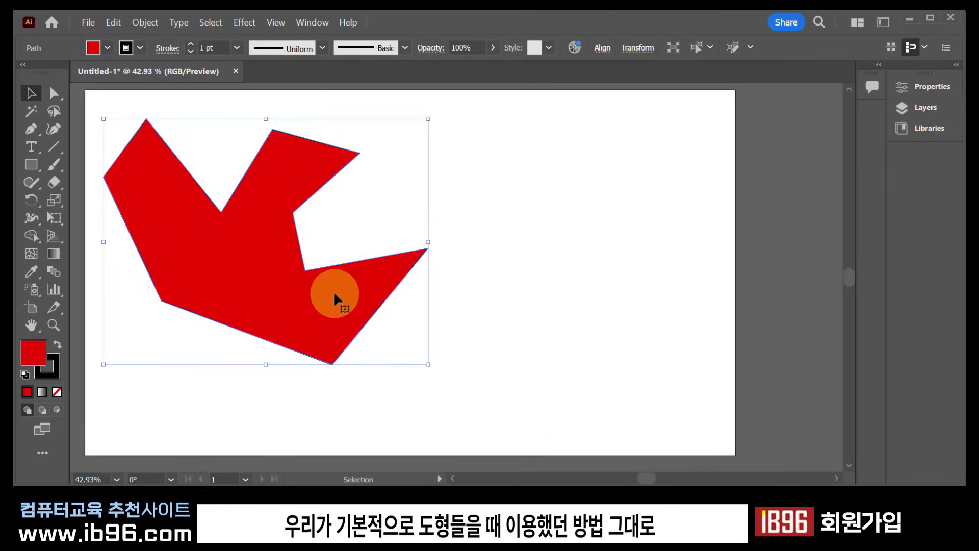
Step: Scale the red shape down from its lower-right corner and delete it
left_click_drag(428, 365, 378, 343)
key("Delete")
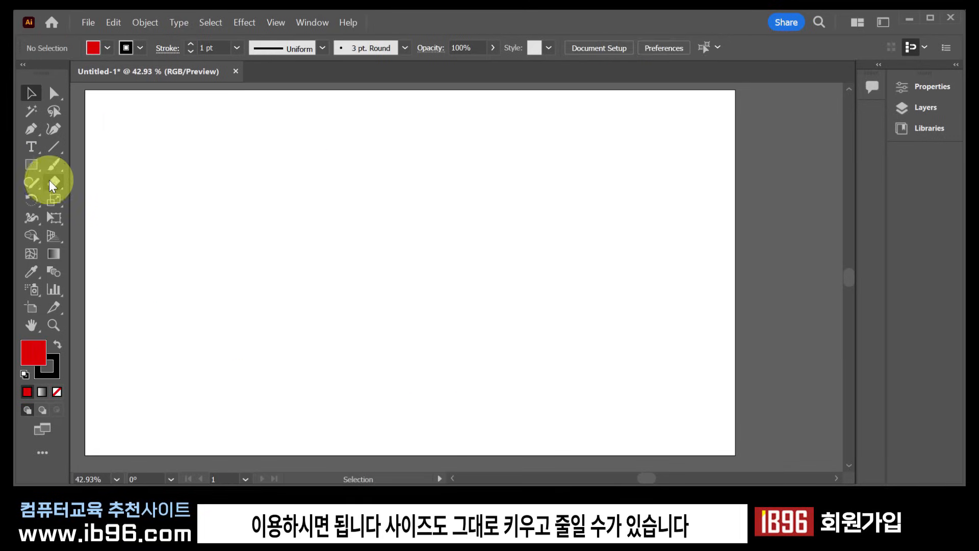
Step: Draw a straight-sided arrow-like path with five anchor points using the Pen tool, ending it open without returning to its starting point
left_click(31, 131)
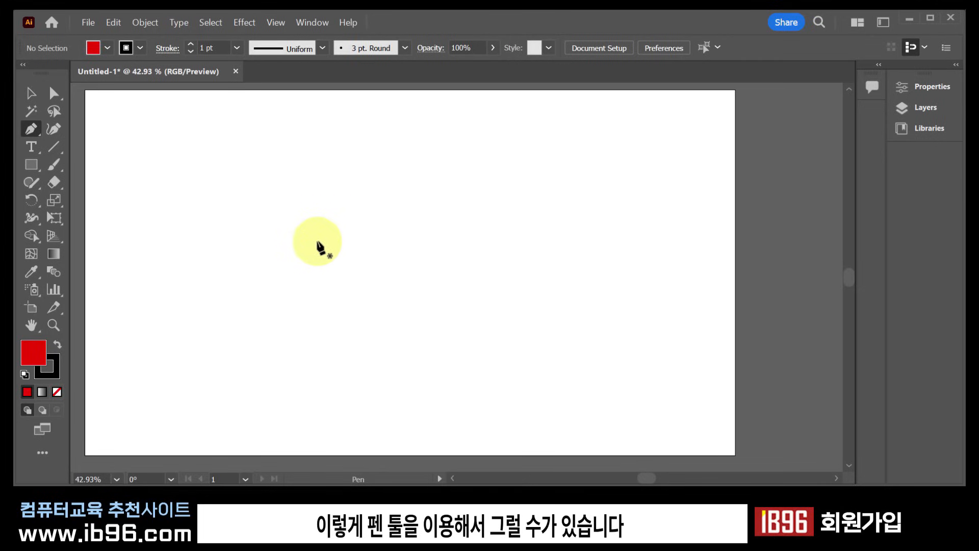
left_click(168, 262)
left_click(323, 152)
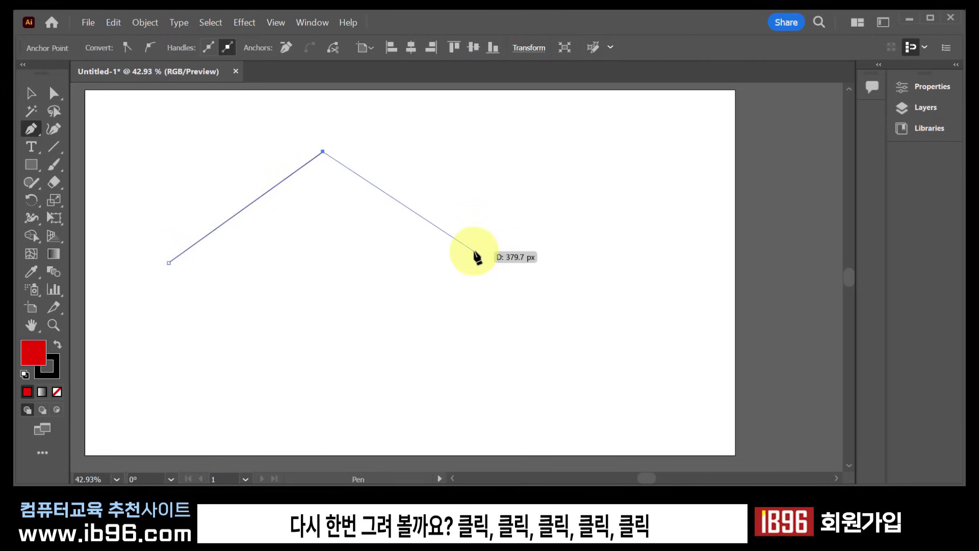
left_click(474, 251)
left_click(347, 368)
left_click(364, 253)
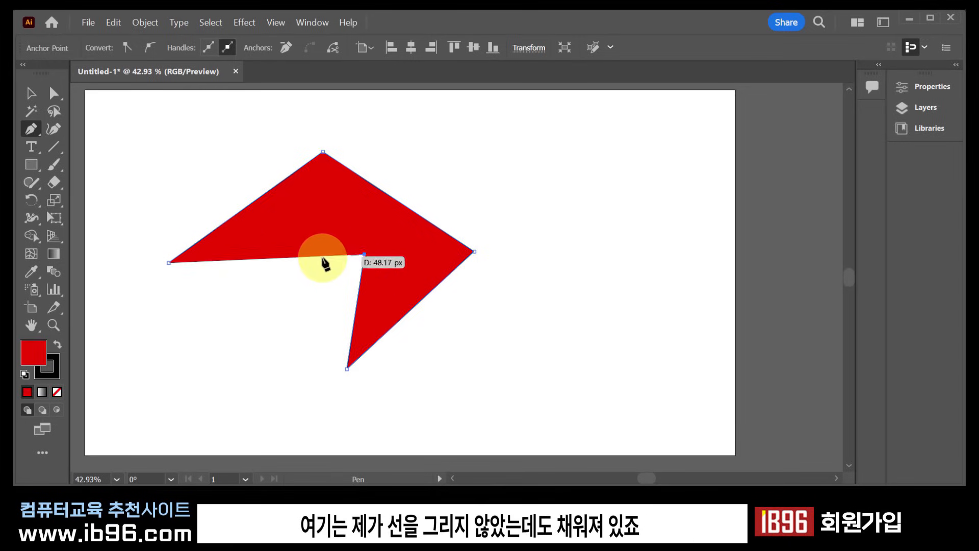
left_click(364, 253)
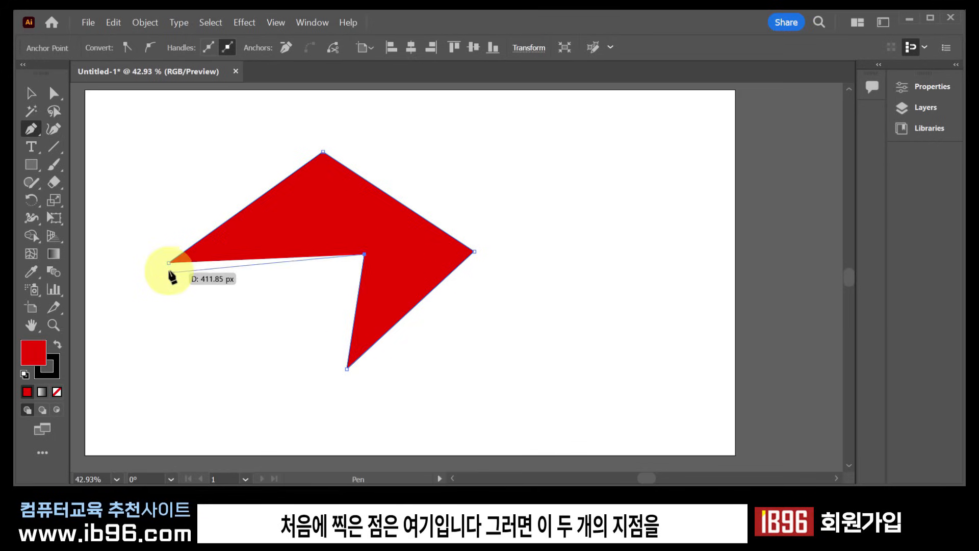
left_click(362, 256)
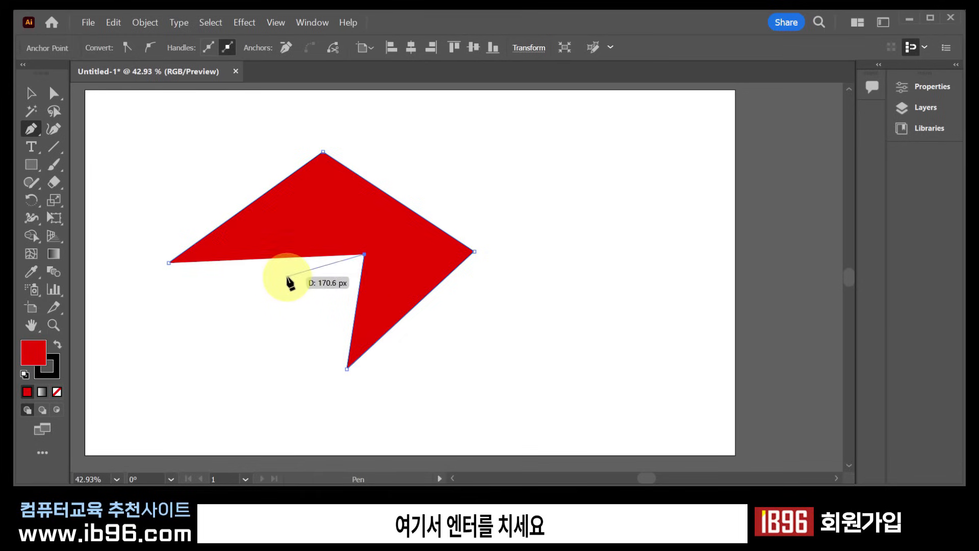
key("Return")
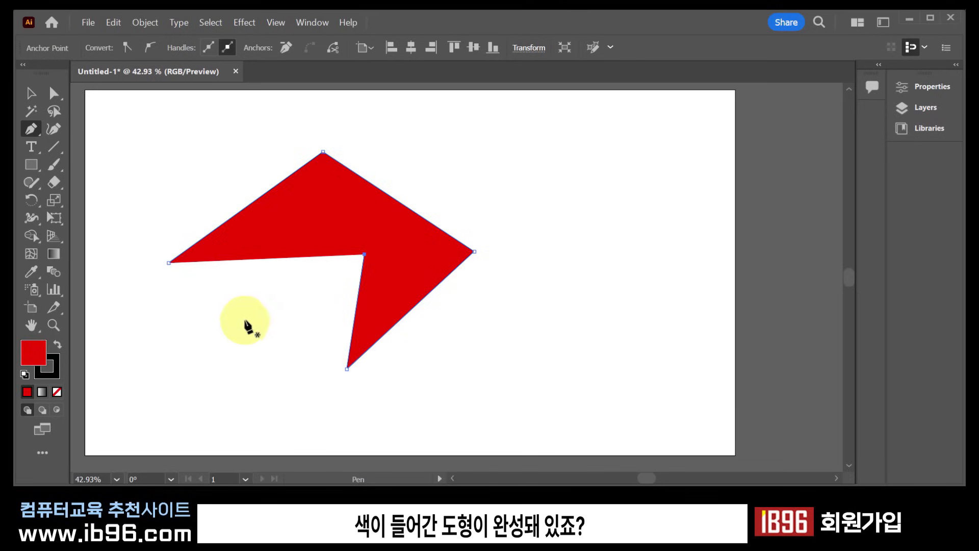
Step: Move the open red shape toward the artboard's upper-left corner and stretch it slightly taller from its lower-right corner
left_click(33, 100)
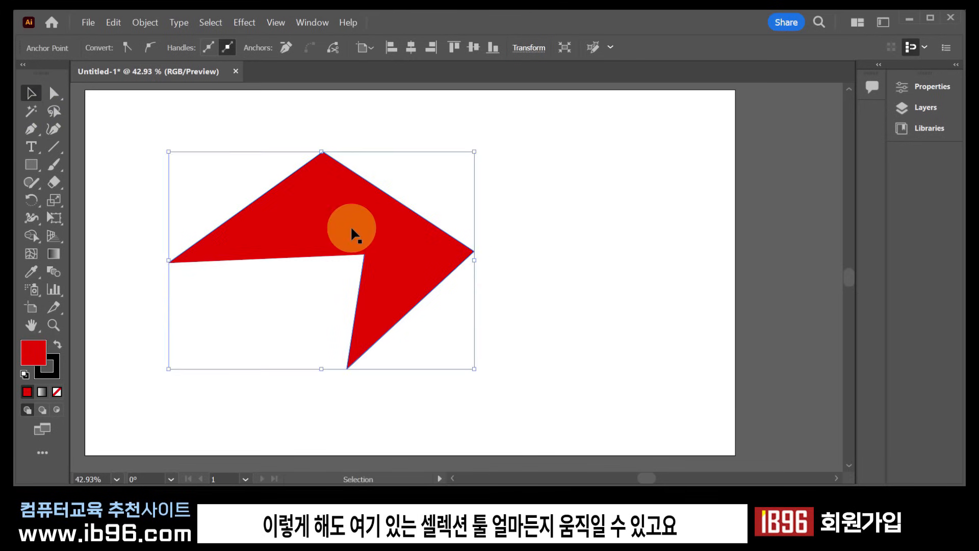
left_click_drag(352, 231, 316, 224)
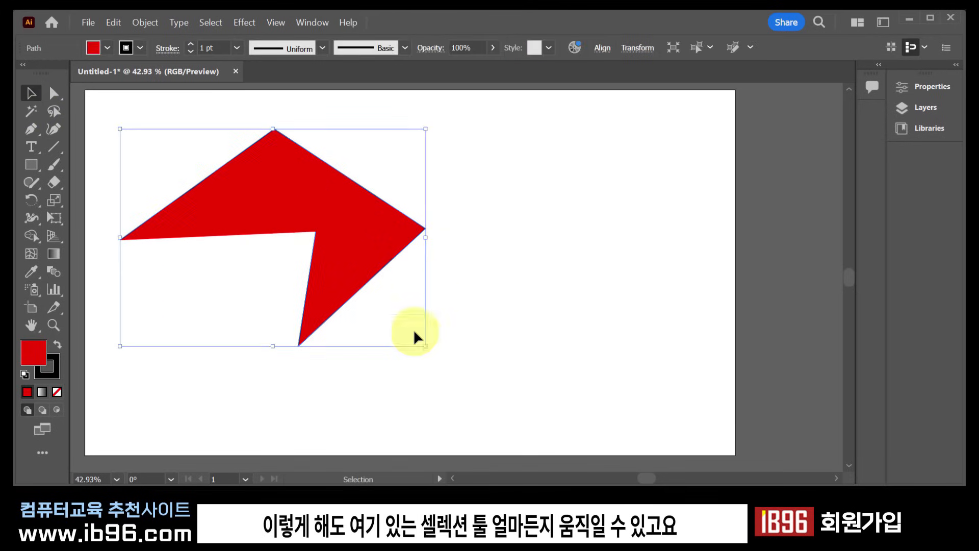
left_click_drag(427, 345, 430, 370)
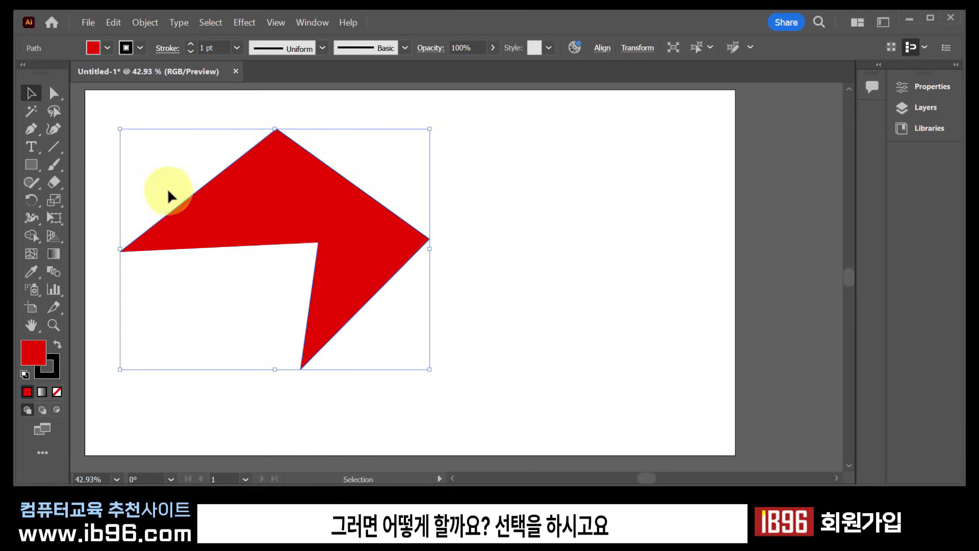
Step: Close the selected red path by joining its inner end point to its left end point with the Pen tool, and move the shape toward the right
left_click(209, 222)
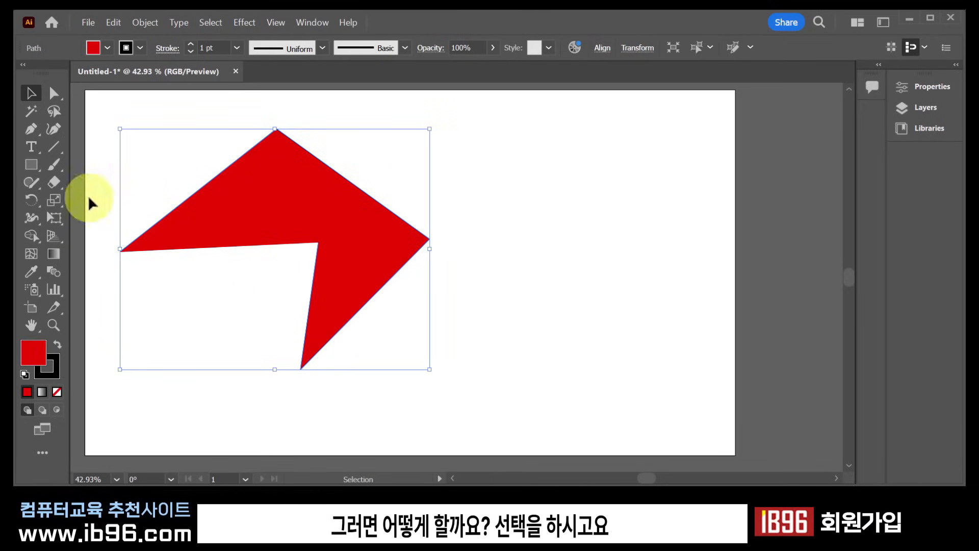
left_click(30, 130)
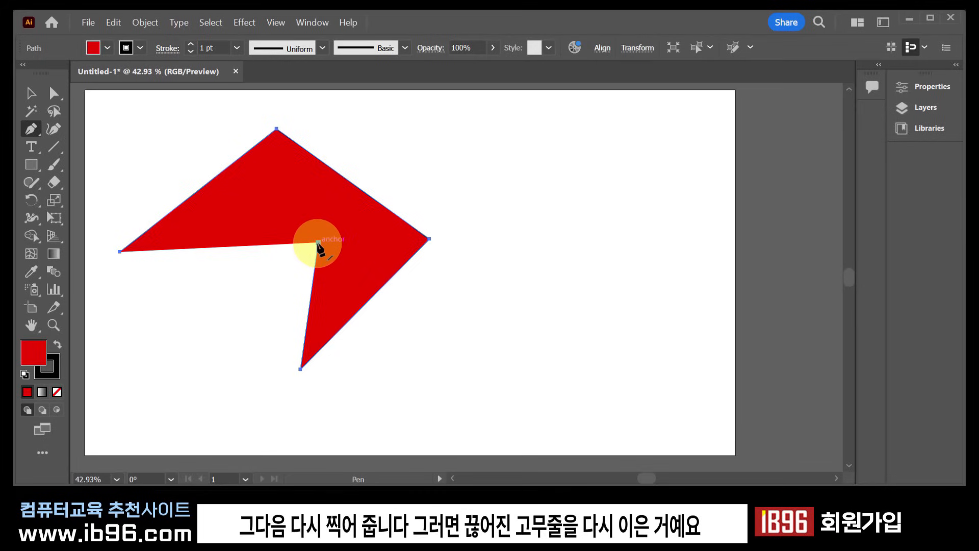
left_click(317, 242)
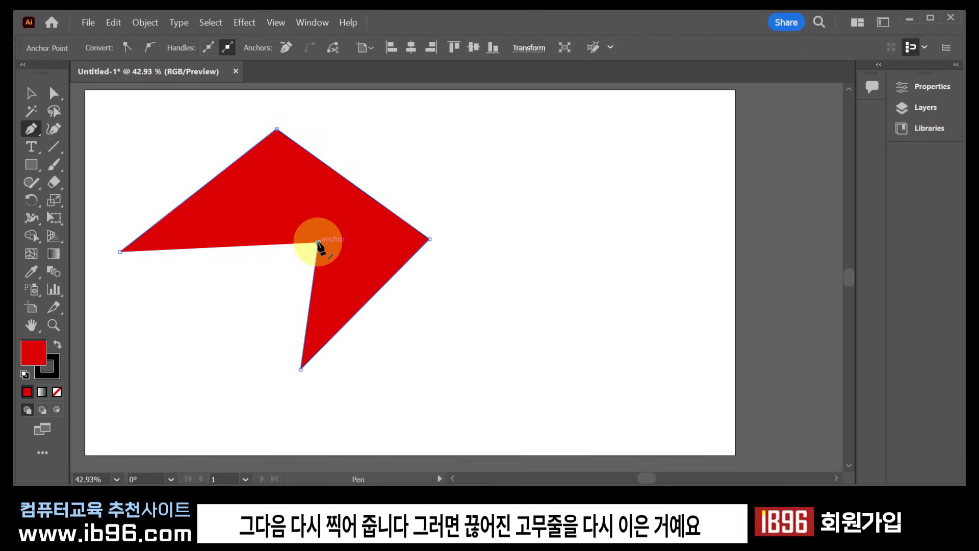
left_click_drag(318, 242, 121, 254)
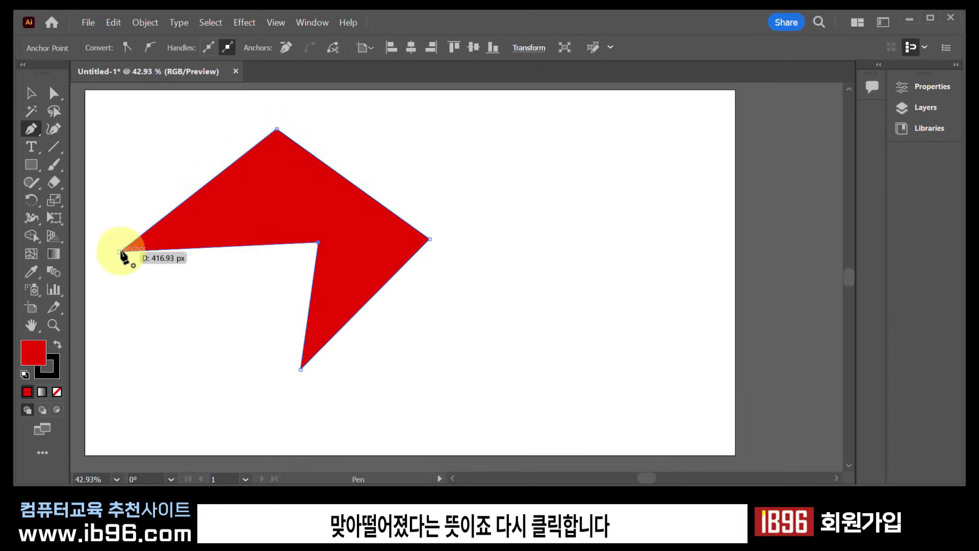
left_click_drag(122, 255, 122, 256)
left_click(32, 94)
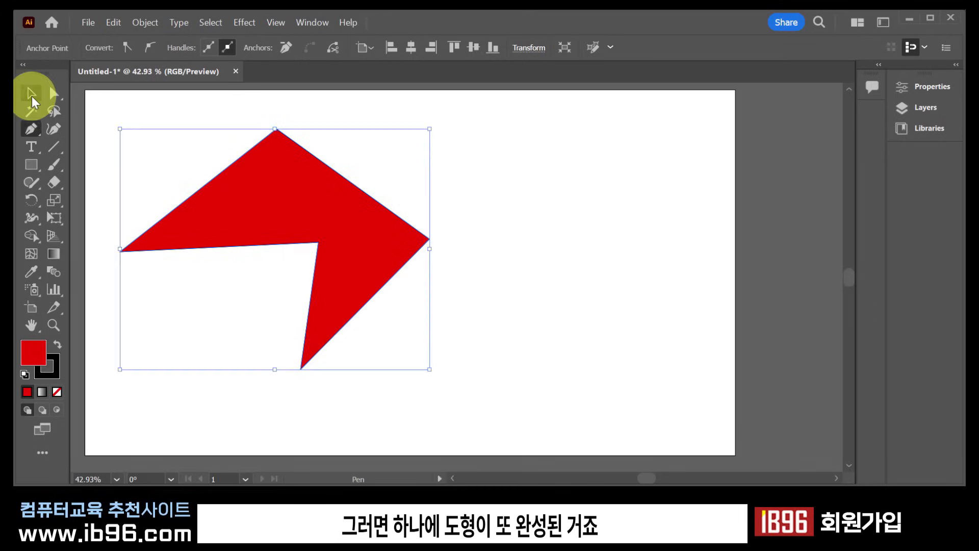
left_click_drag(232, 212, 256, 256)
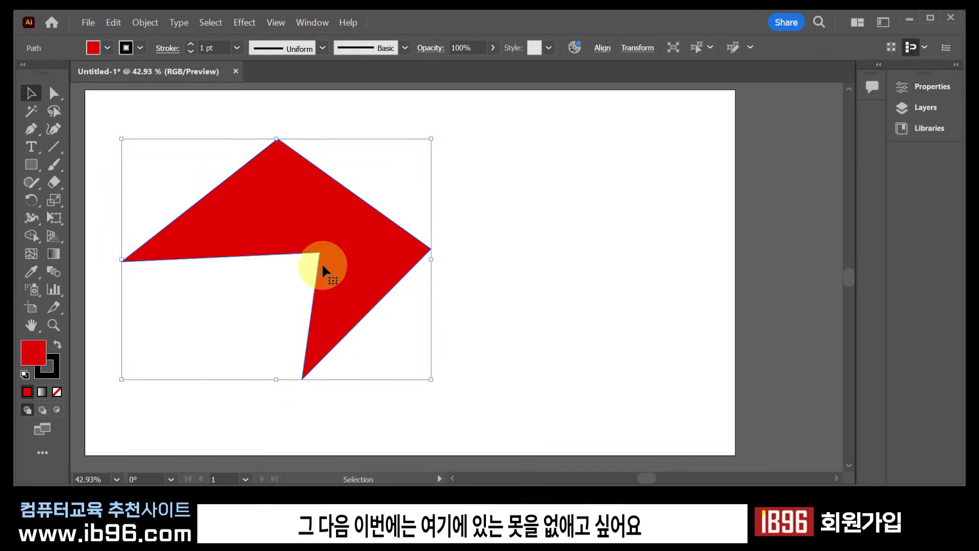
Step: Pull the shape's inner anchor point out to the lower left with the Direct Selection tool and delete that point
left_click(53, 93)
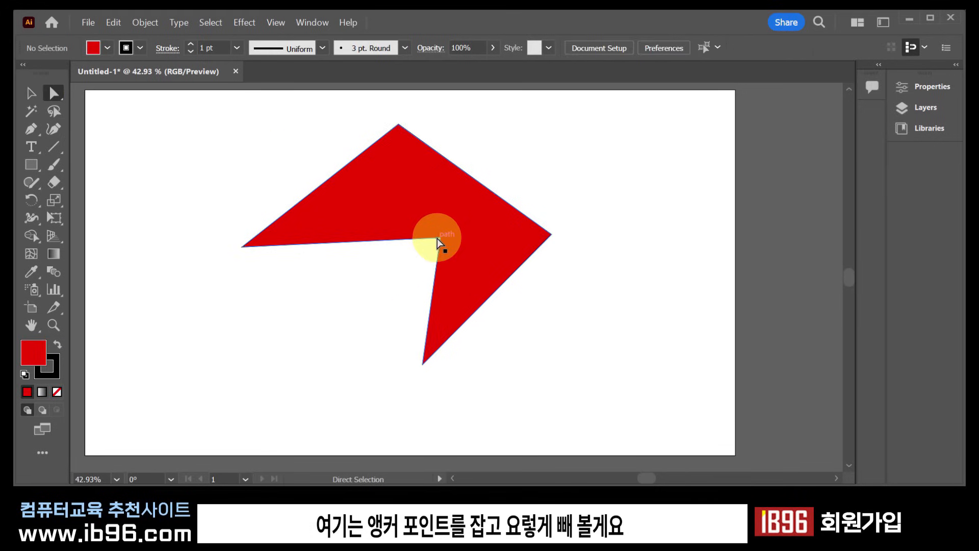
left_click_drag(439, 238, 258, 332)
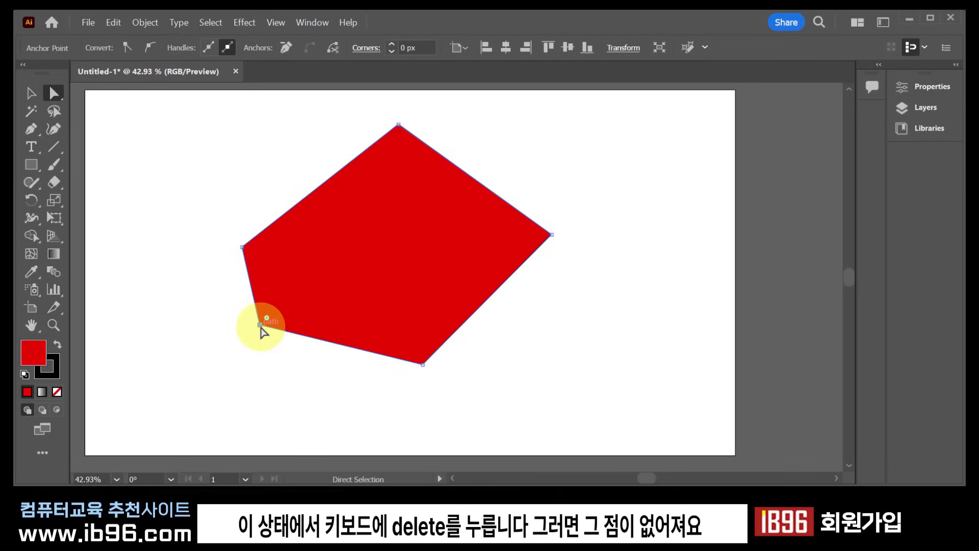
key("Delete")
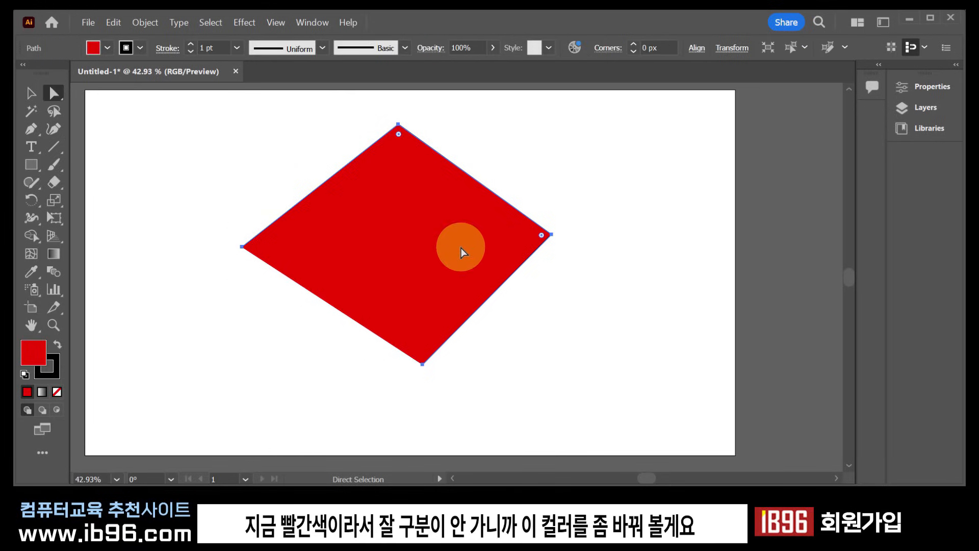
Step: Change the shape's fill to light pink FFB3B3 and deselect it
double_click(35, 350)
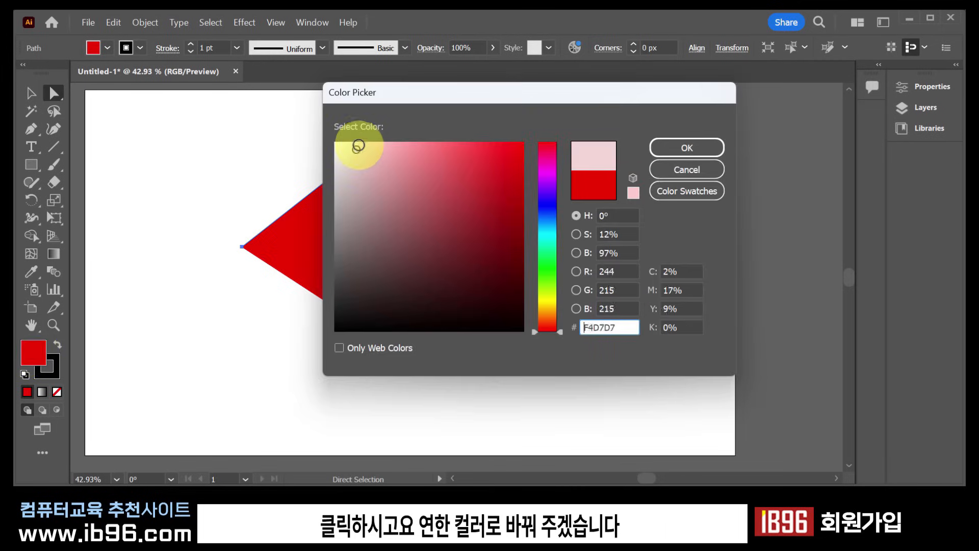
left_click_drag(359, 146, 389, 138)
left_click(672, 145)
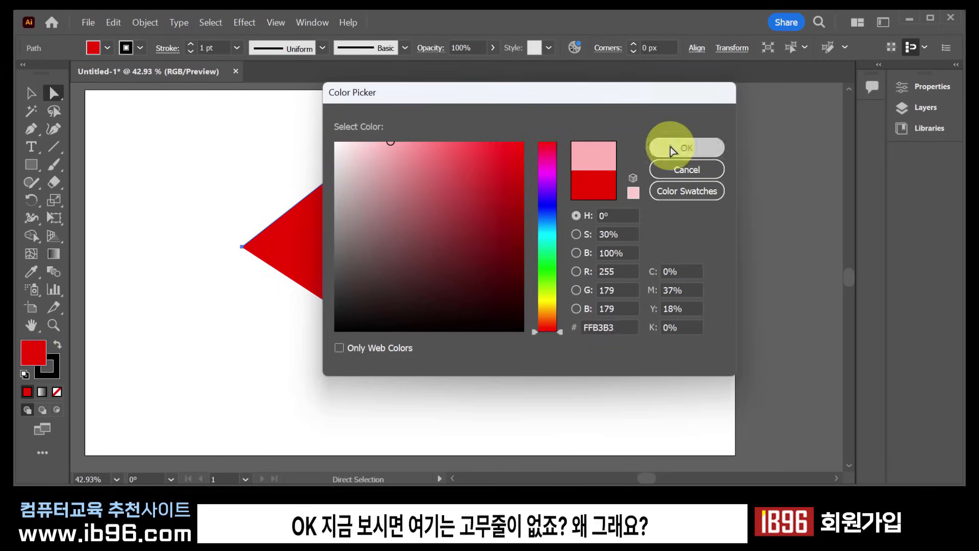
left_click(350, 343)
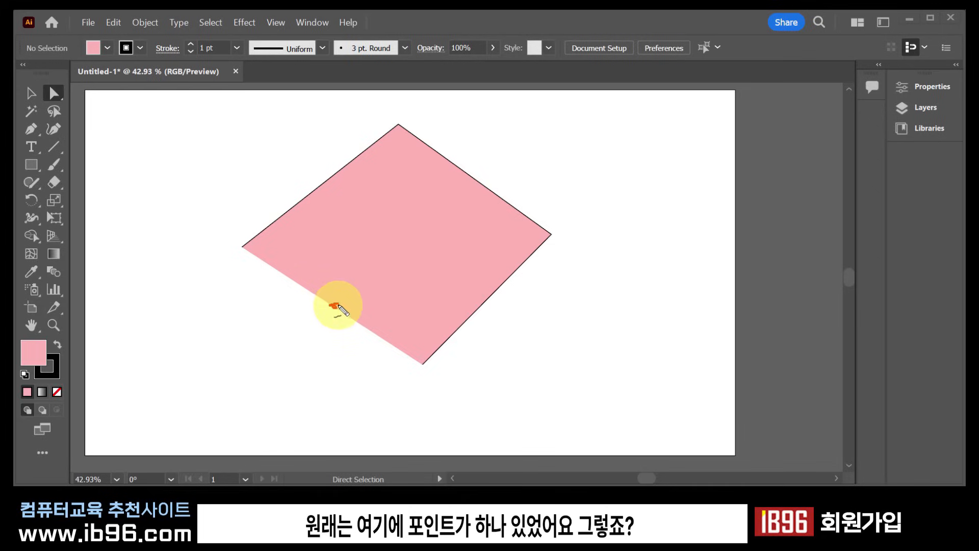
left_click_drag(335, 306, 421, 363)
left_click_drag(334, 305, 244, 247)
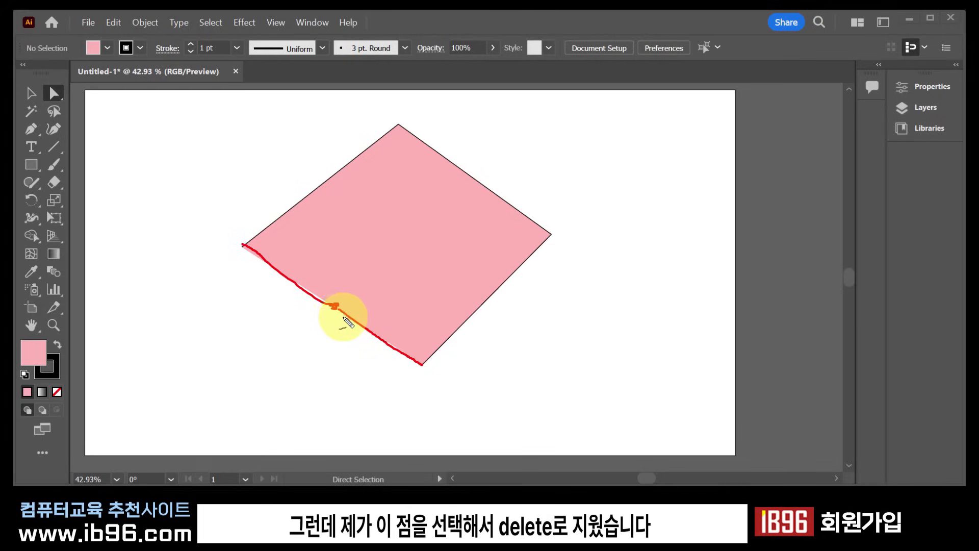
mouse_move(341, 317)
left_mouse_down()
mouse_move(322, 296)
mouse_move(352, 304)
mouse_move(349, 294)
mouse_move(325, 313)
left_mouse_up()
left_click_drag(329, 278, 338, 346)
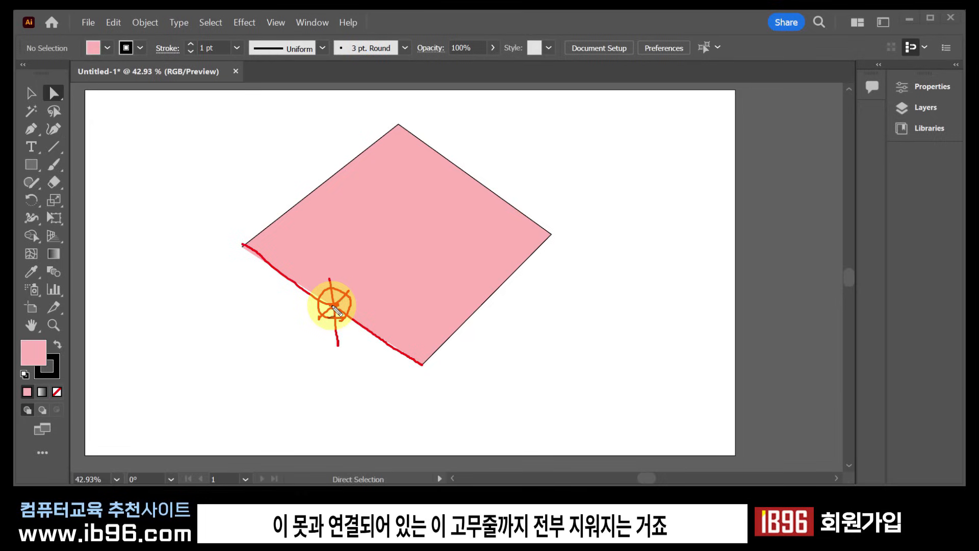
left_click_drag(339, 306, 394, 352)
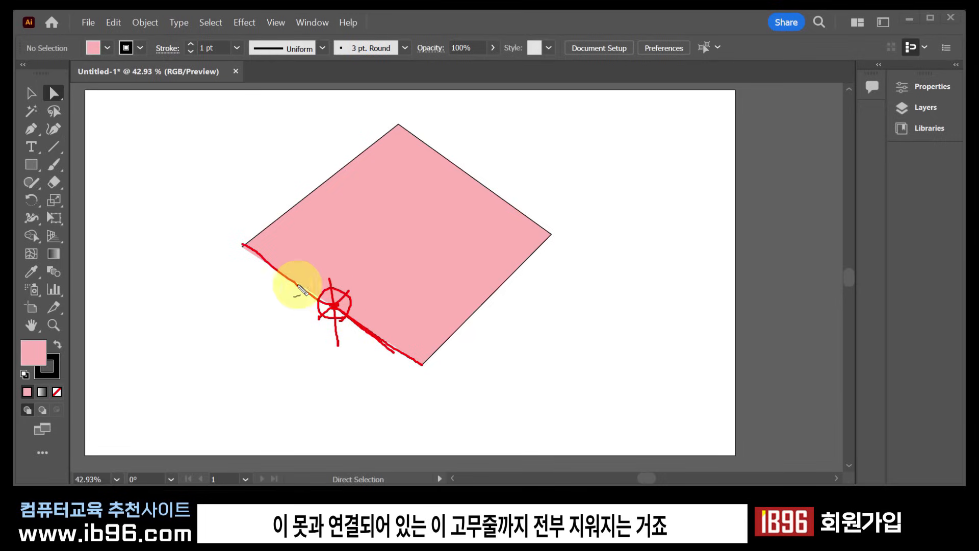
left_click_drag(284, 277, 306, 295)
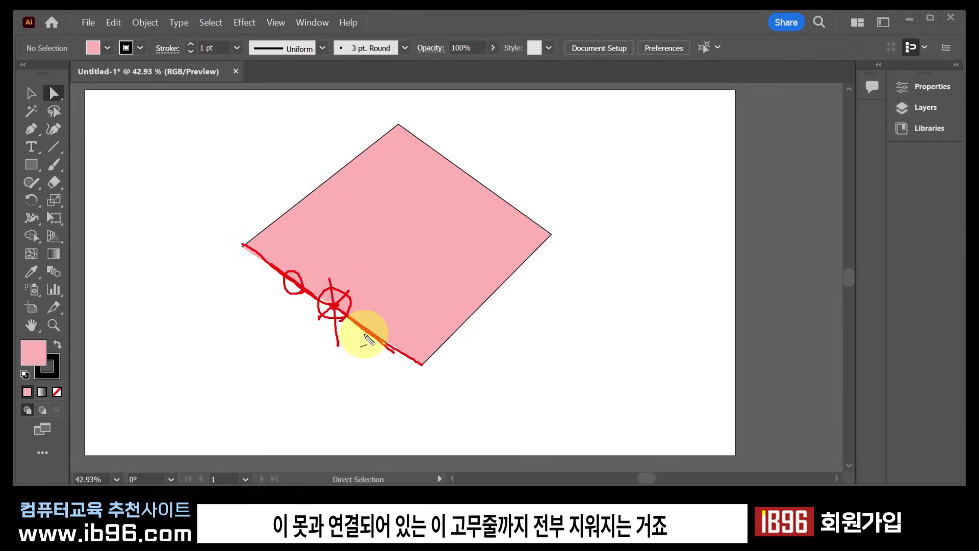
left_click_drag(368, 339, 363, 333)
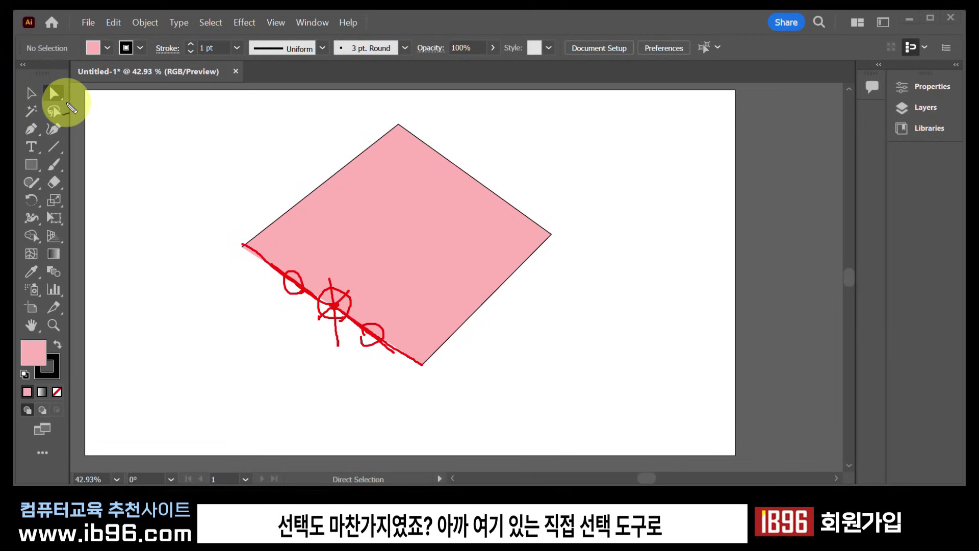
mouse_move(397, 114)
left_mouse_down()
mouse_move(406, 142)
mouse_move(306, 192)
mouse_move(275, 220)
left_mouse_up()
left_click_drag(400, 127, 516, 212)
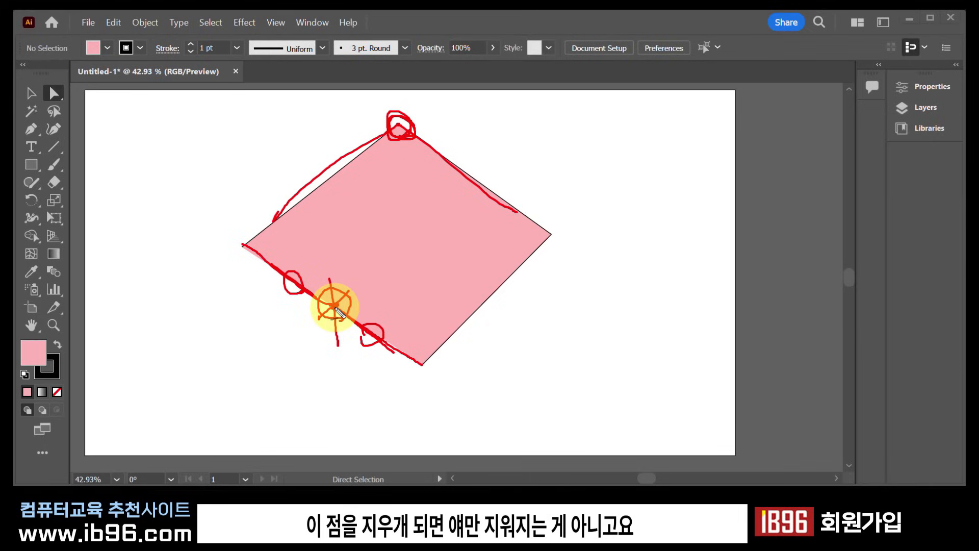
left_click_drag(322, 304, 241, 250)
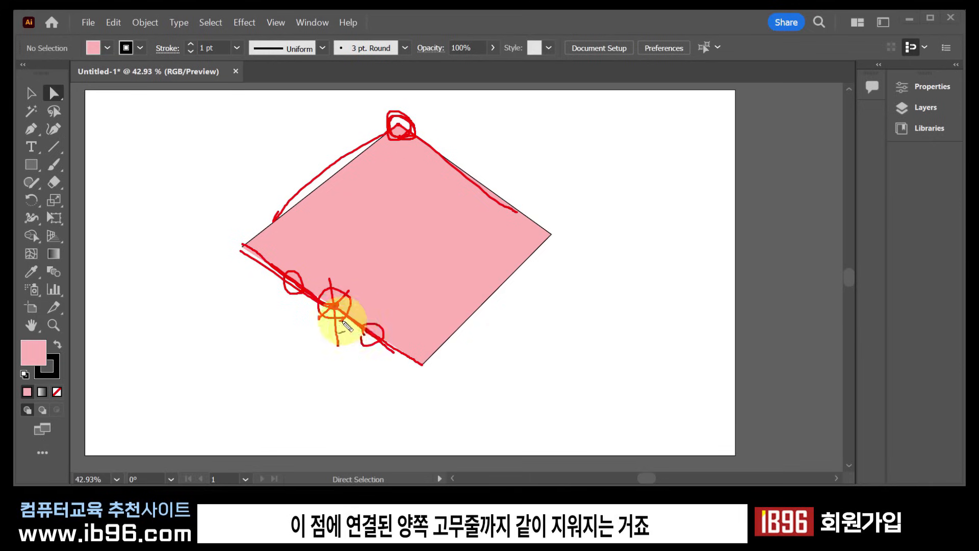
left_click_drag(342, 320, 408, 363)
left_click_drag(398, 326, 325, 365)
left_click_drag(361, 322, 388, 385)
left_click_drag(315, 264, 266, 301)
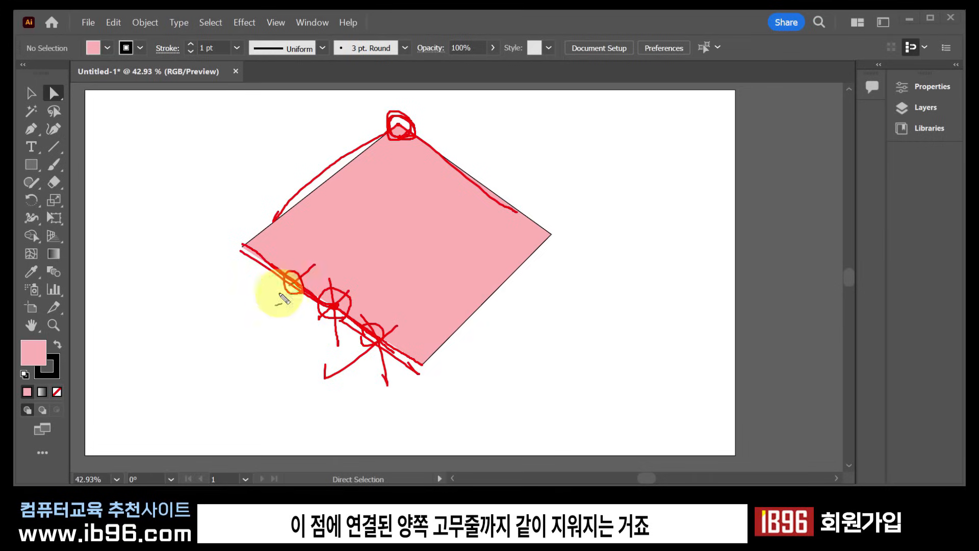
left_click_drag(291, 256, 305, 332)
key("Escape")
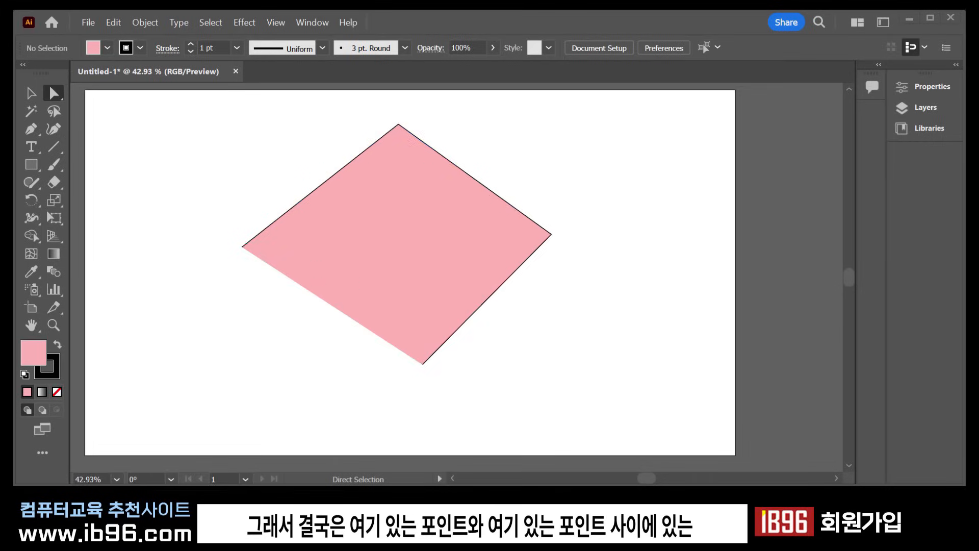
Step: Check the two end anchor points of the pink shape's open side one after the other, and deselect the shape
left_click(422, 364)
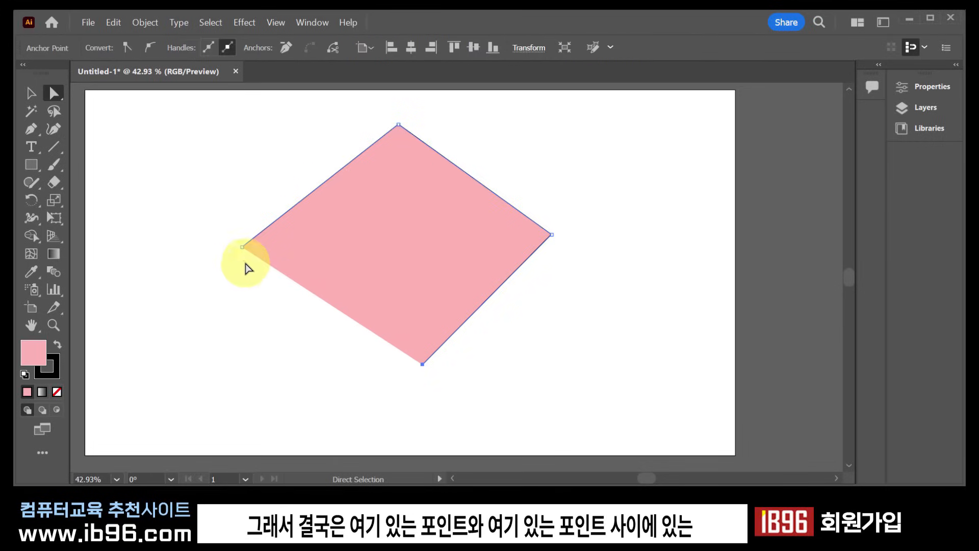
left_click(241, 248)
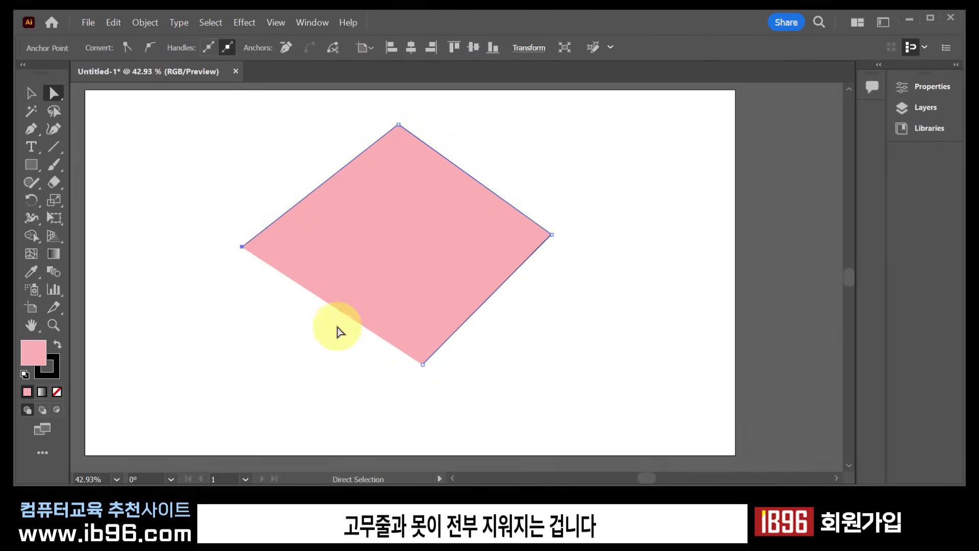
left_click(358, 406)
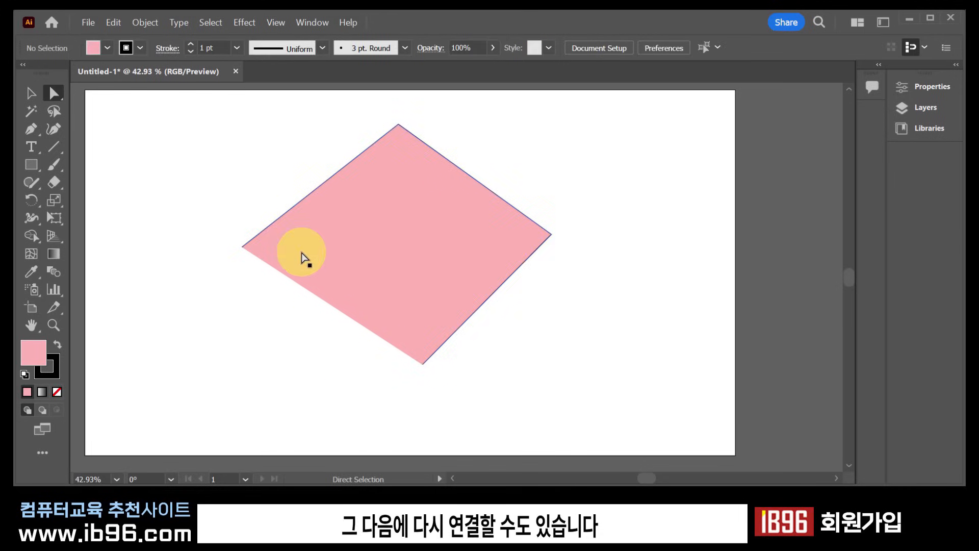
Step: Close the pink shape's open lower-left side by joining its two end points with the Pen tool, and deselect the shape
left_click(30, 126)
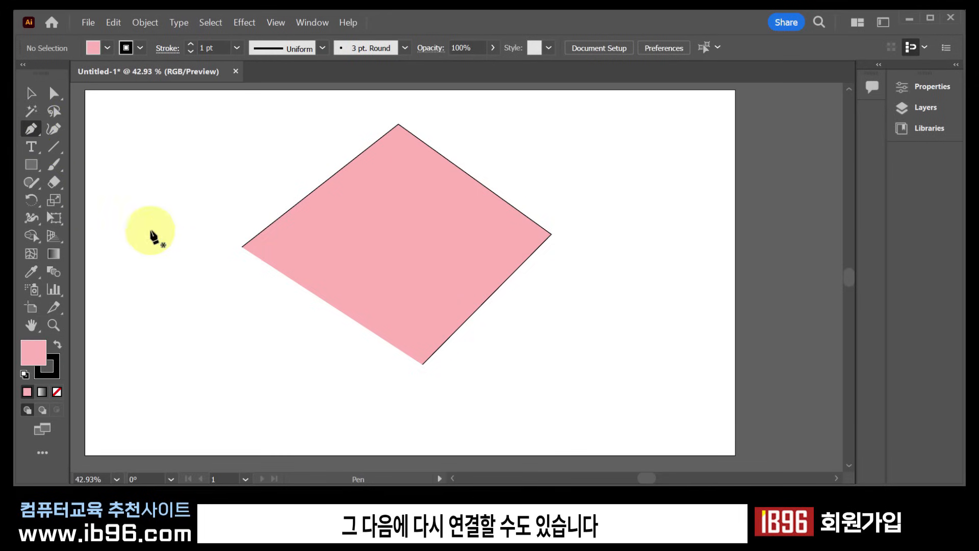
left_click(242, 247)
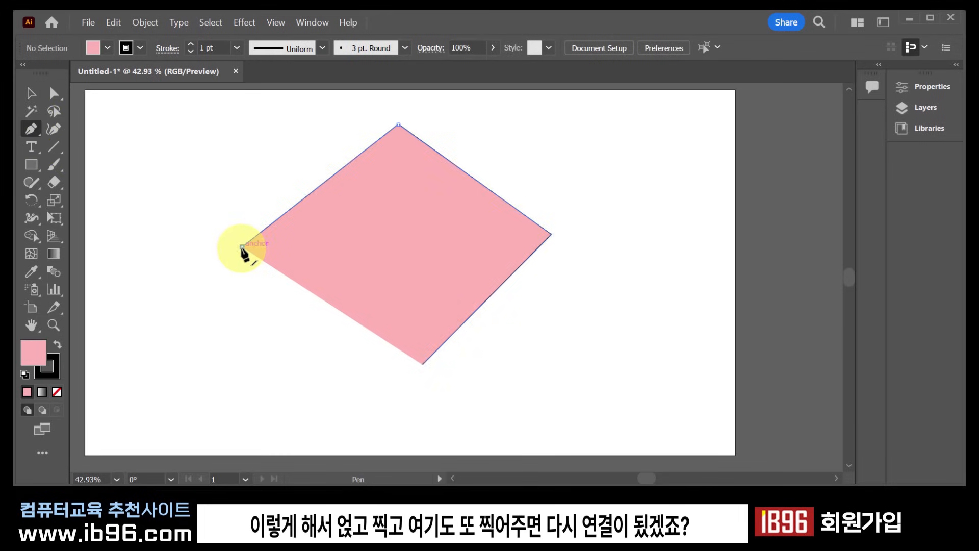
left_click(425, 371)
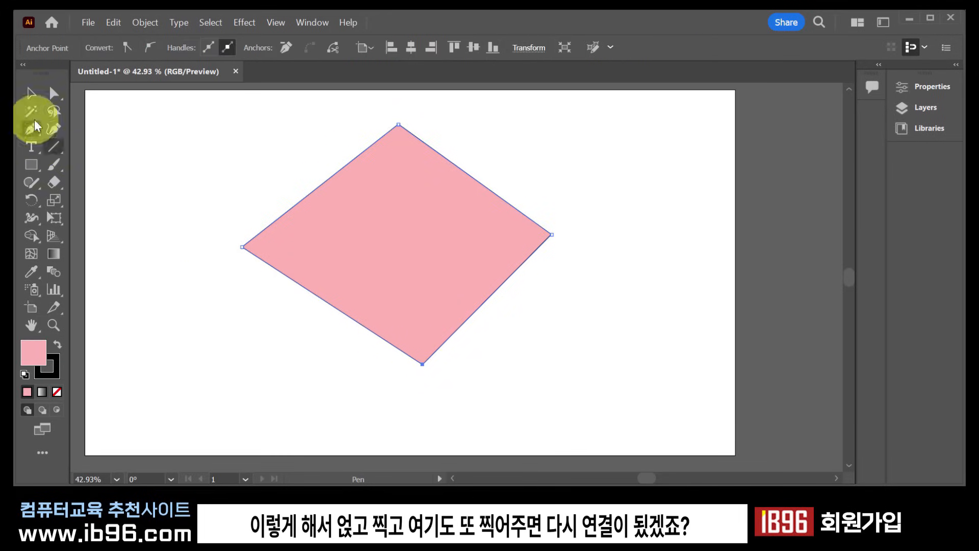
left_click(30, 93)
left_click(102, 152)
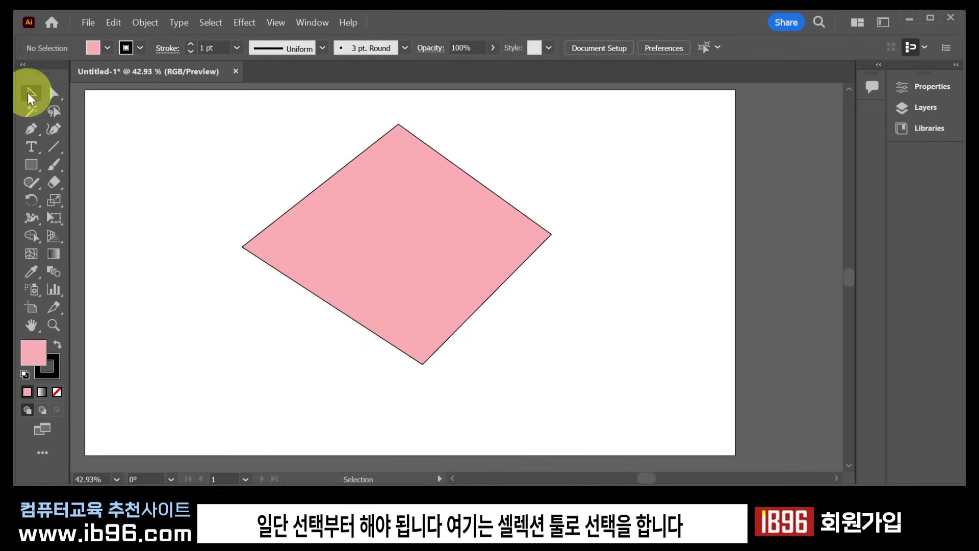
Step: Add an anchor point to the middle of the pink shape's lower-left edge and pull it out to the lower left
left_click_drag(184, 169, 499, 410)
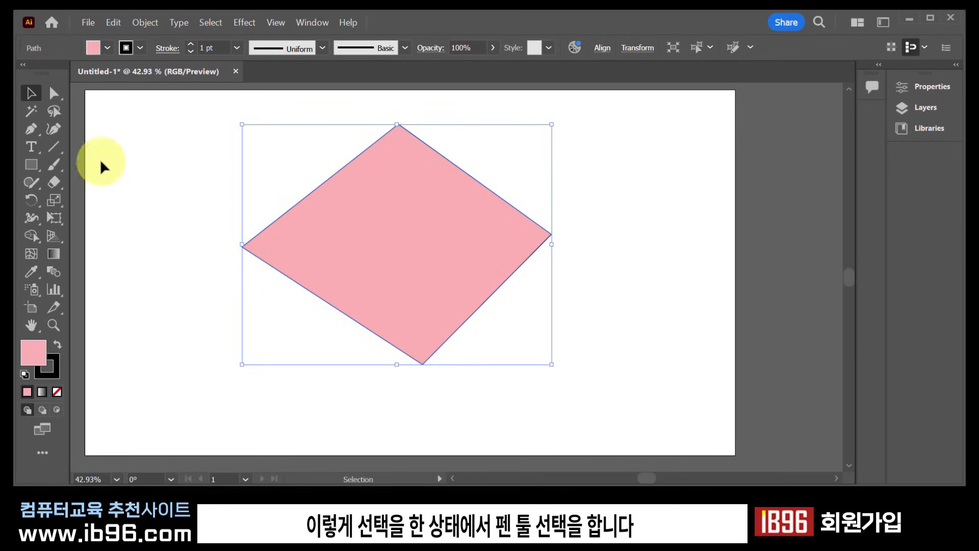
left_click(33, 132)
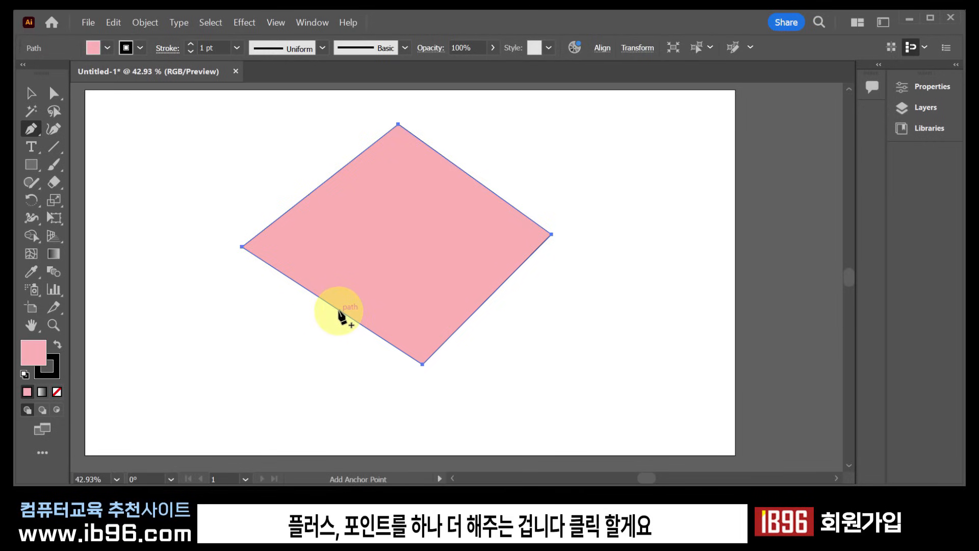
left_click(339, 310)
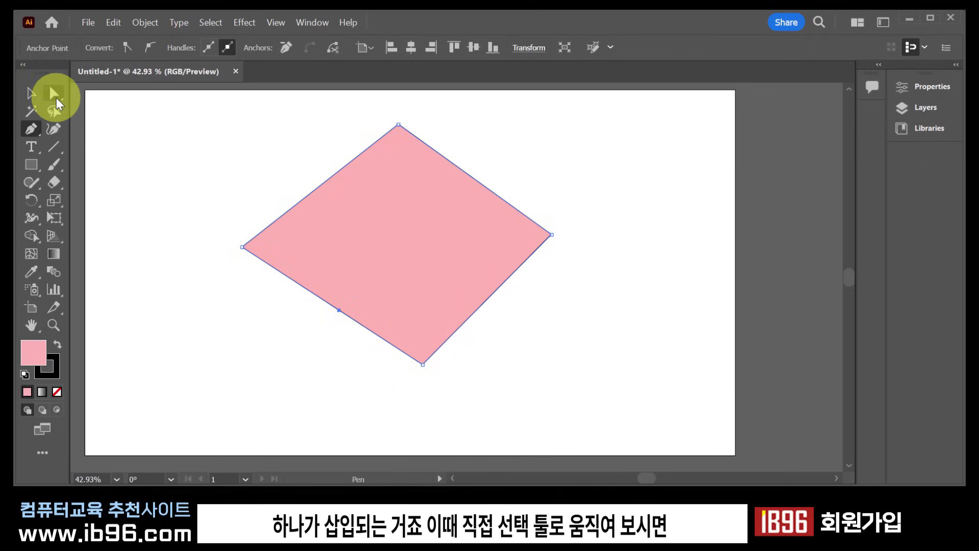
left_click(56, 98)
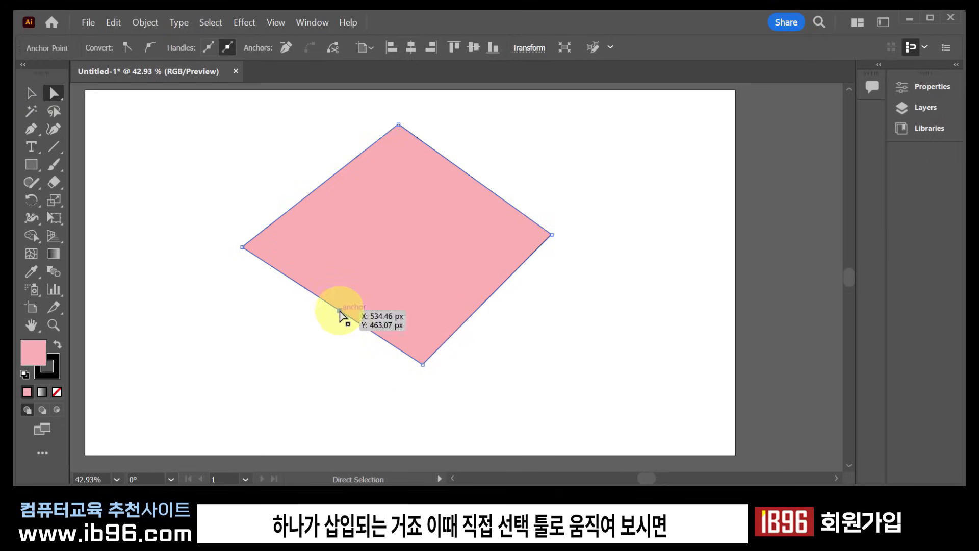
left_click_drag(340, 311, 264, 372)
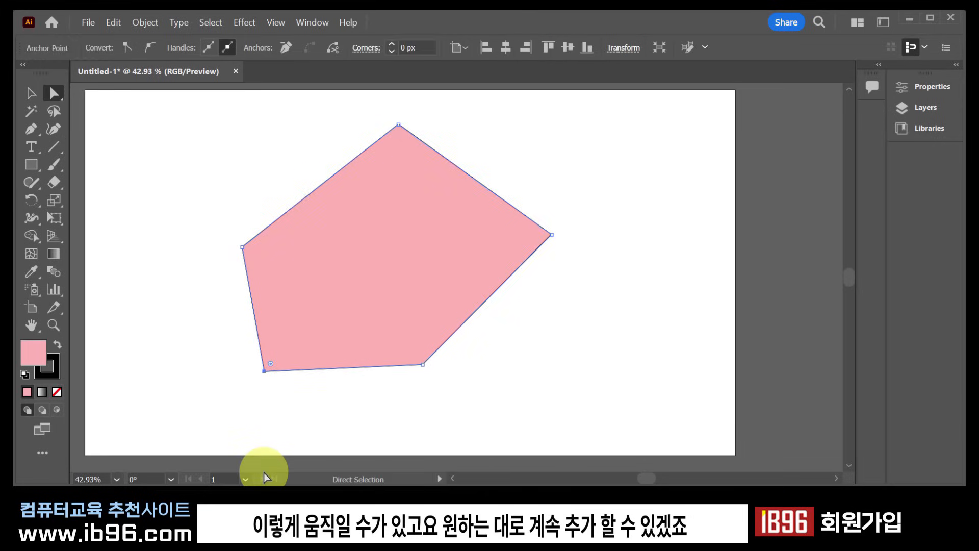
Step: Add anchor points on the shape's upper-left and upper-right edges, then pull the first outward to the upper left and the second inward
left_click(30, 129)
left_click(325, 181)
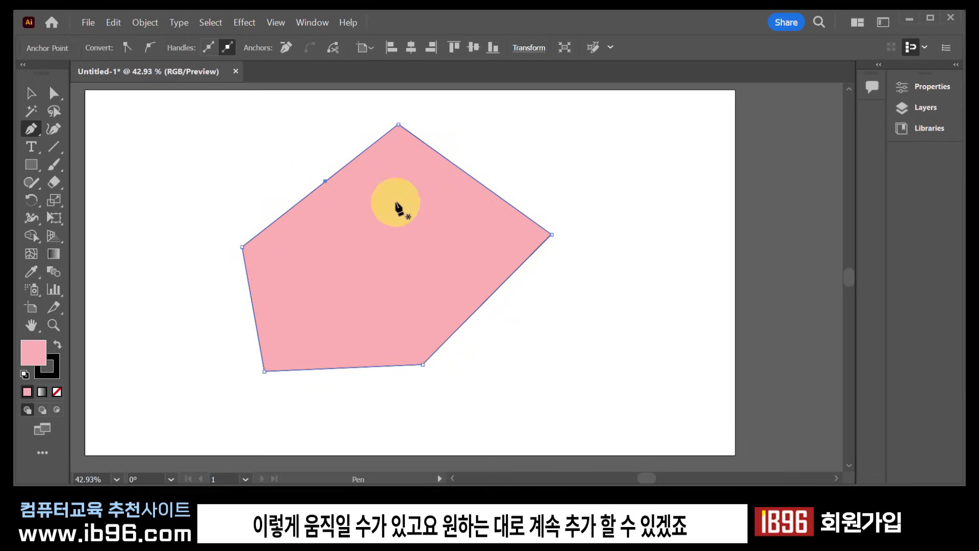
left_click(478, 182)
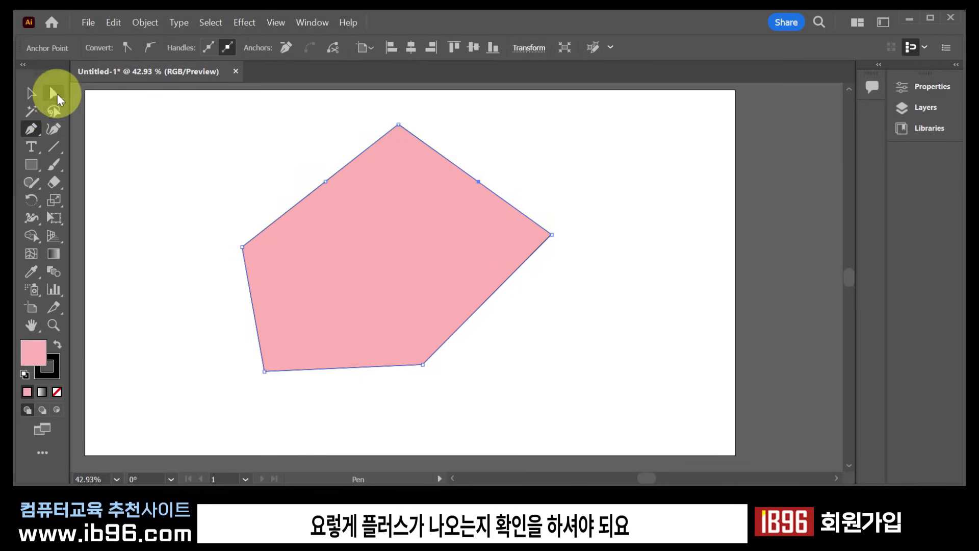
left_click(54, 93)
left_click_drag(326, 182, 267, 131)
left_click_drag(479, 182, 387, 268)
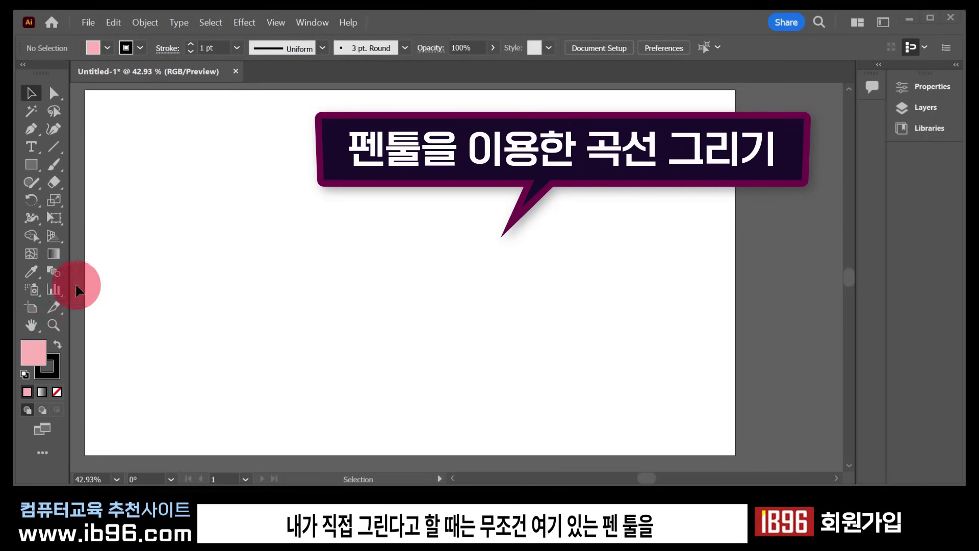
Step: Draw a closed seven-point shape of straight segments with a notch on its left side using the Pen tool, and delete it
left_click(31, 129)
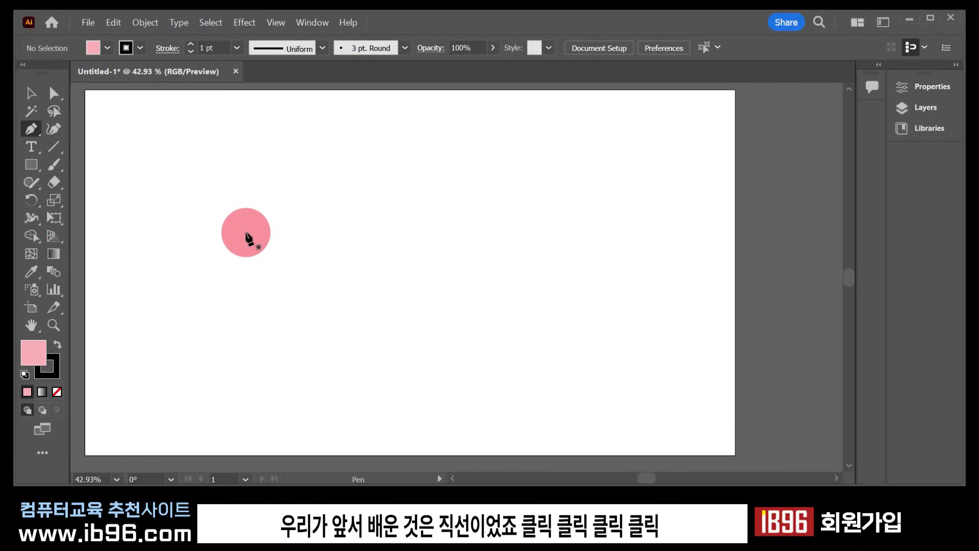
left_click(247, 237)
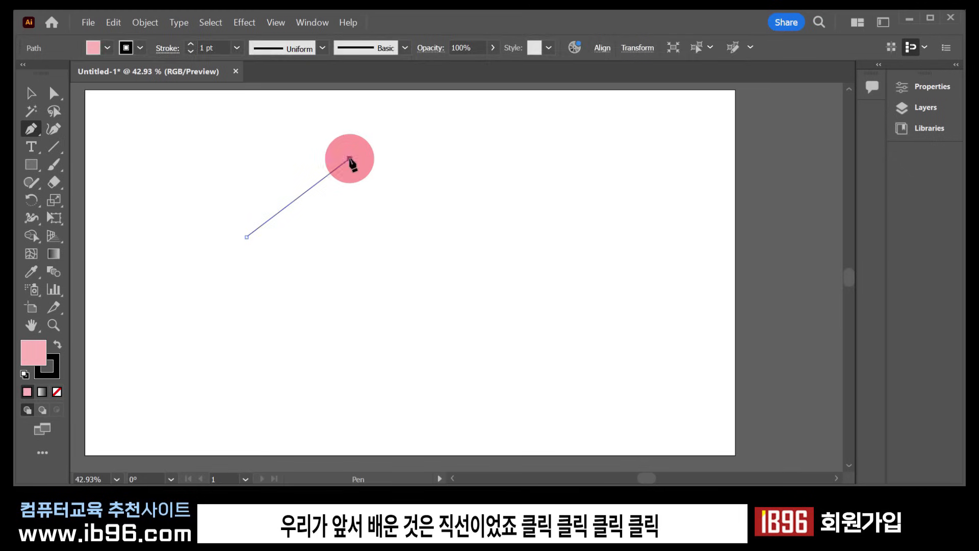
left_click(350, 159)
left_click(433, 254)
left_click(264, 308)
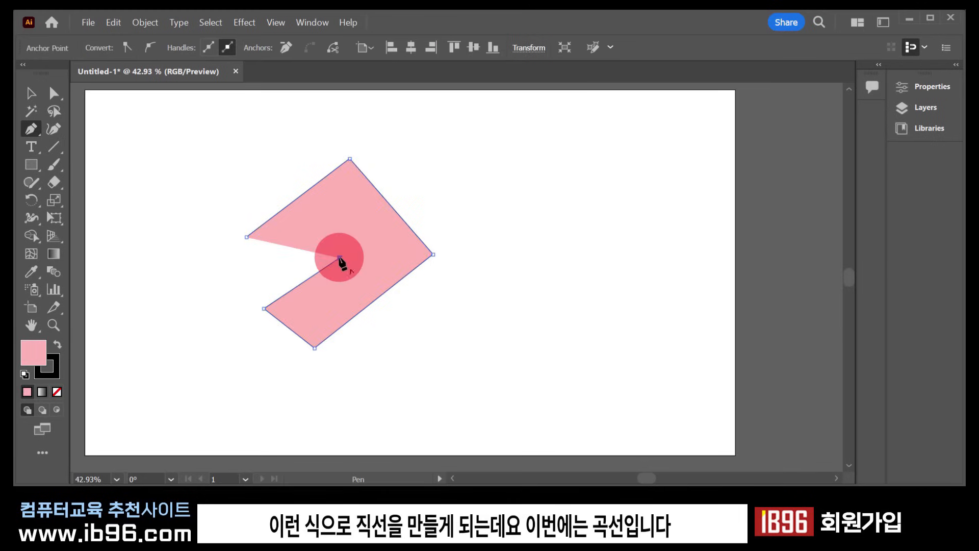
left_click(340, 257)
left_click(308, 238)
left_click(247, 238)
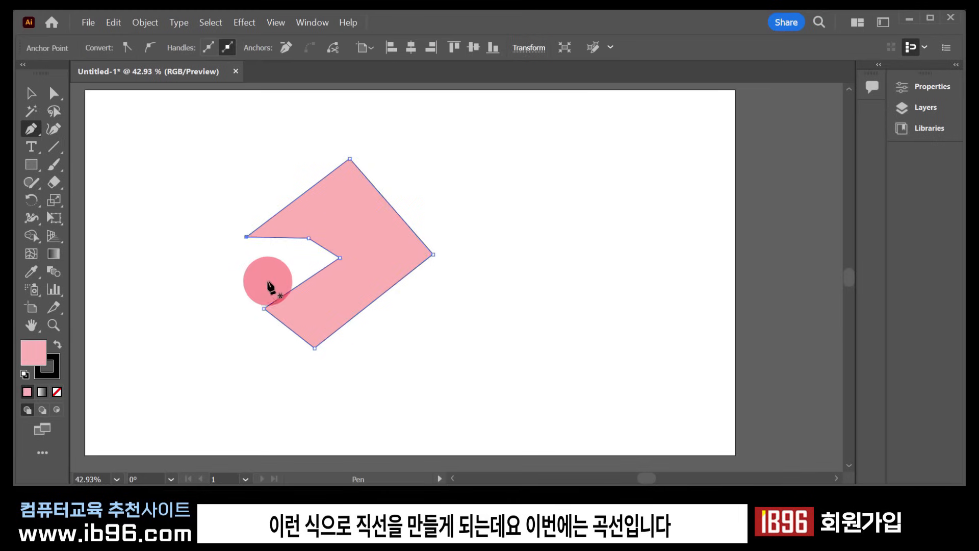
key("Delete")
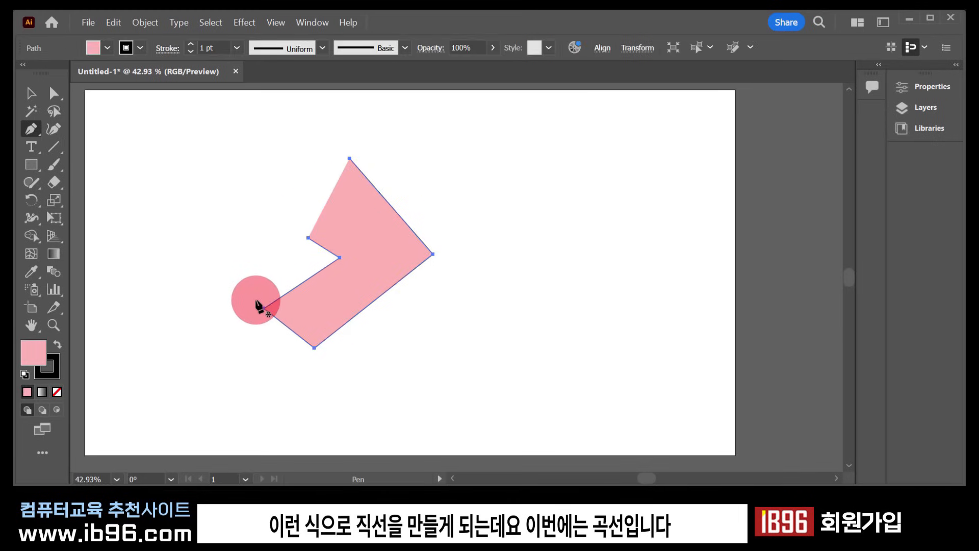
key("Delete")
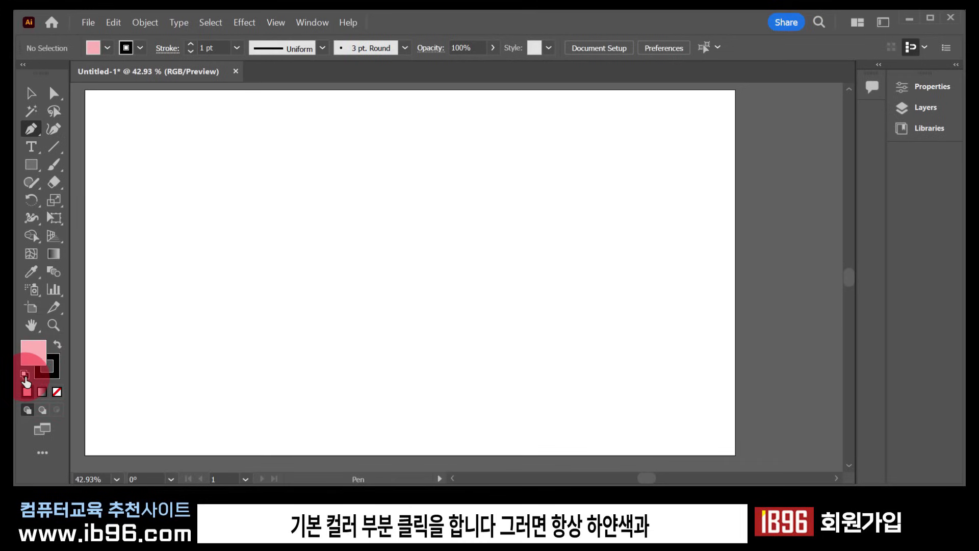
Step: Restore the default white fill and black stroke, and draw an open path of two straight segments forming a peak with the Pen tool
left_click(25, 375)
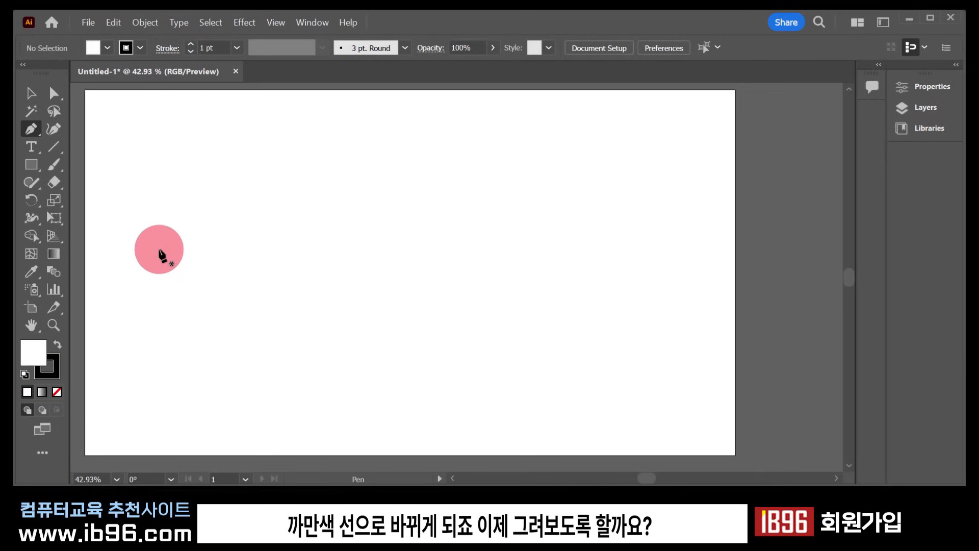
left_click(142, 285)
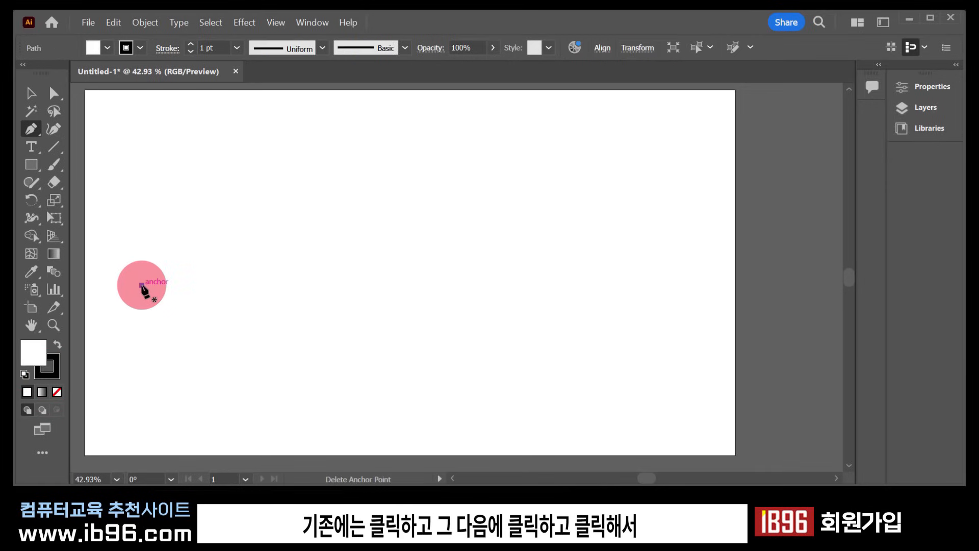
left_click(239, 211)
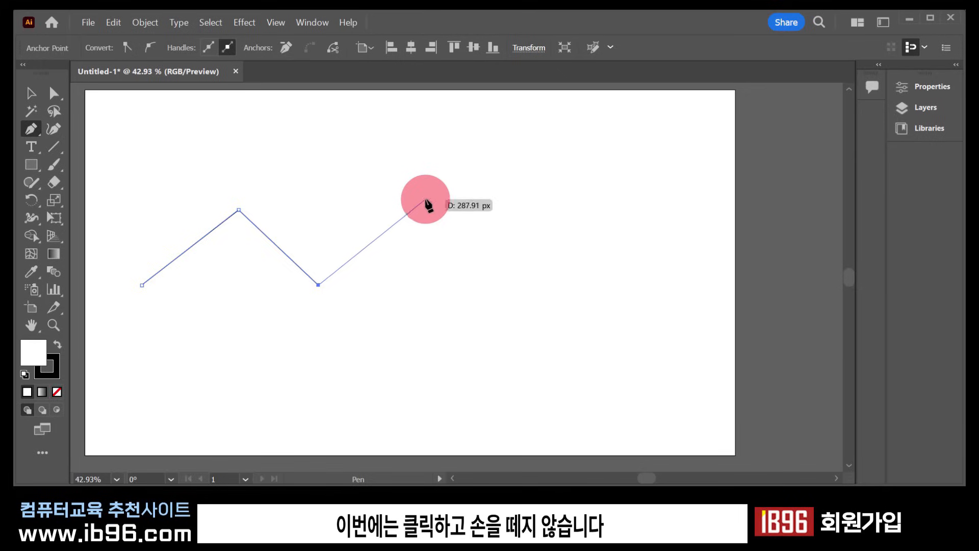
Step: Continue the path with a curved arch by placing a smooth top point with horizontal handles and a lower end point, and end the path
left_click(417, 202)
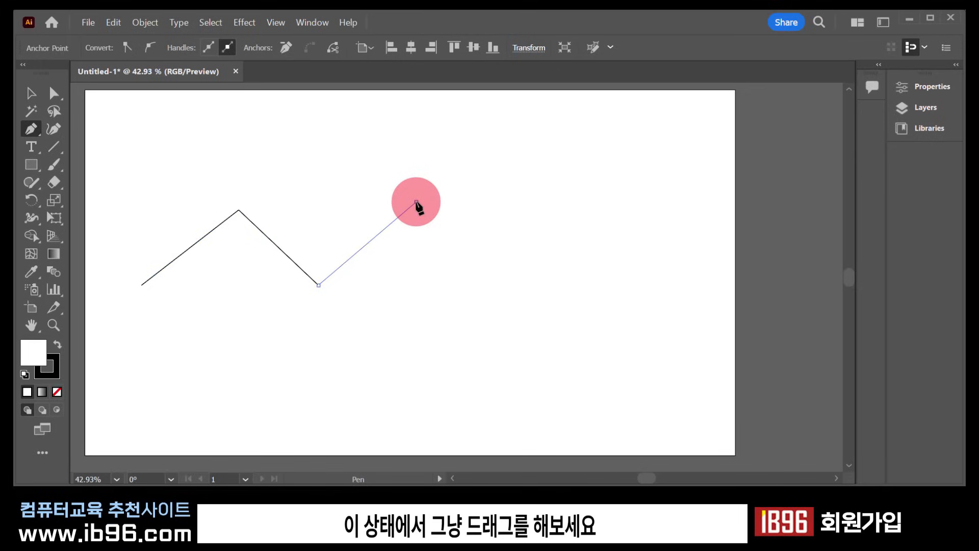
left_click_drag(416, 202, 486, 203)
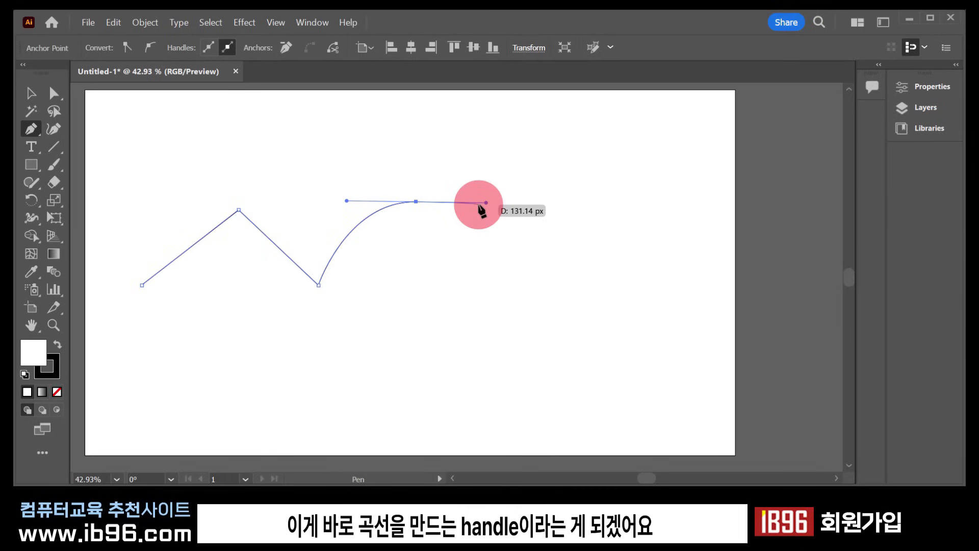
left_click_drag(482, 208, 483, 209)
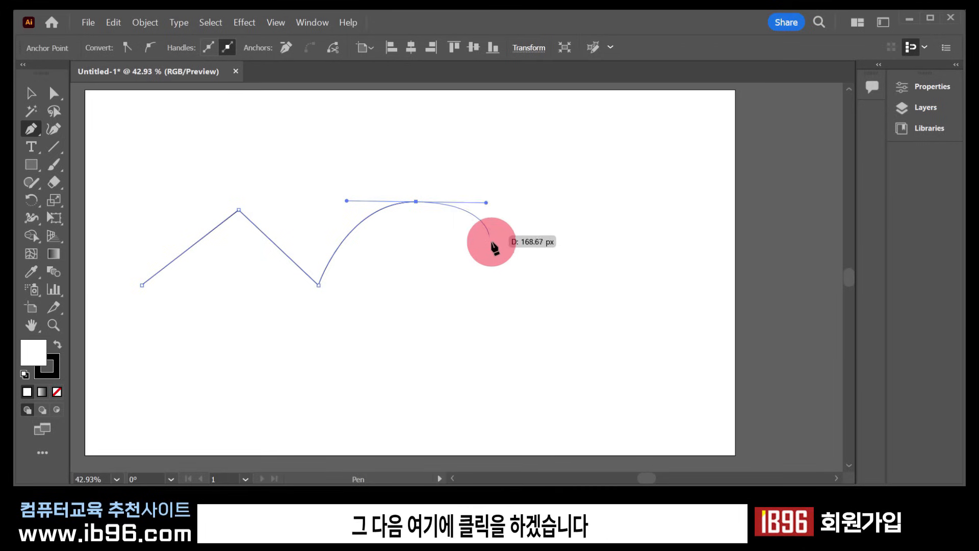
left_click(499, 290)
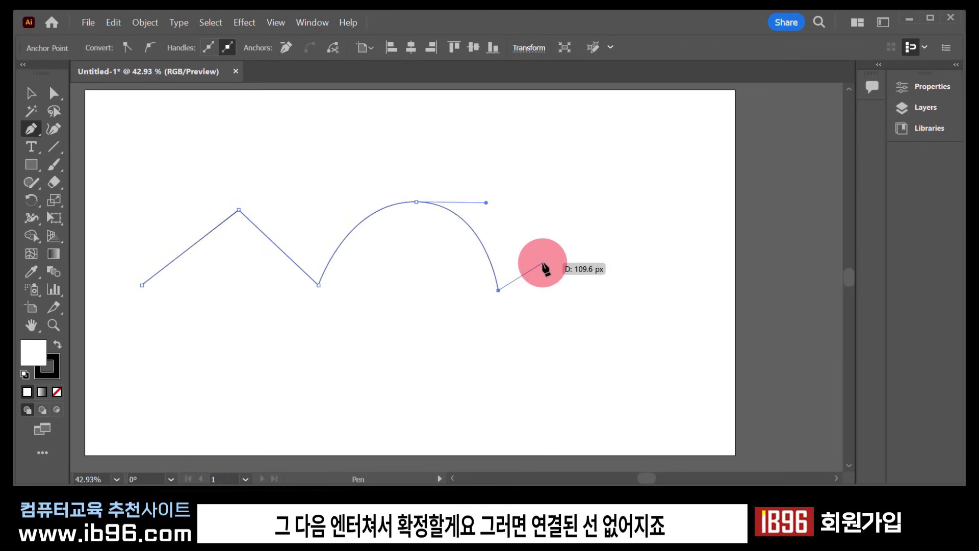
key("Return")
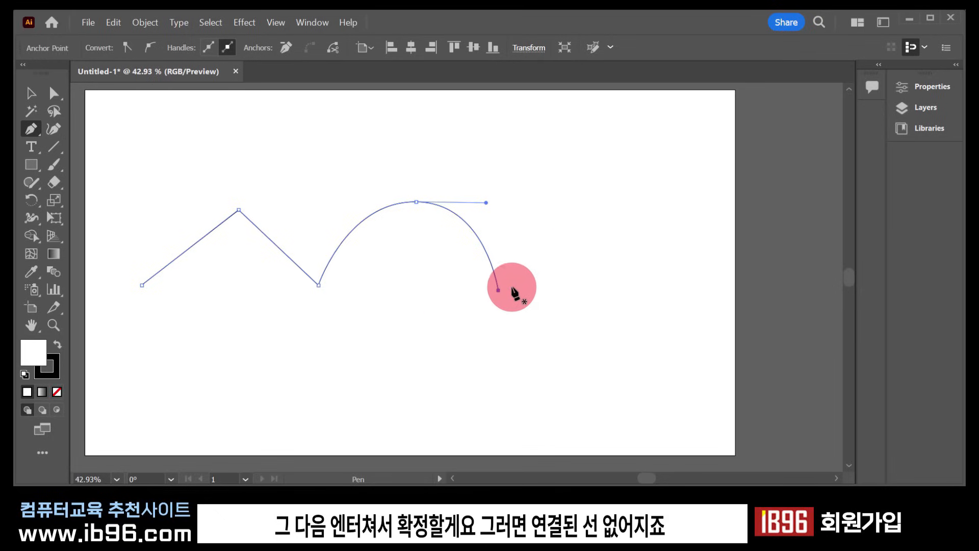
Step: Select the arch's top anchor point with the Direct Selection tool to examine its two handles
left_click(53, 94)
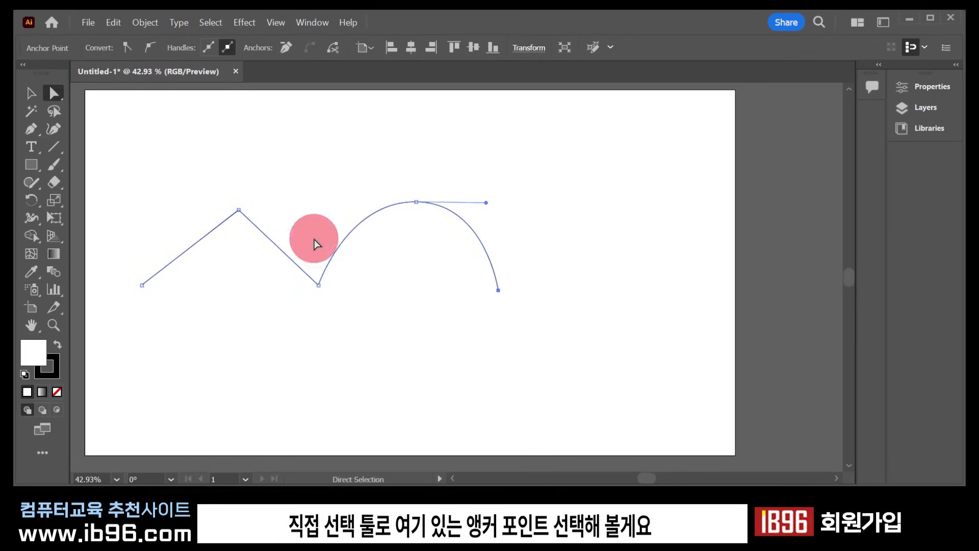
left_click(417, 203)
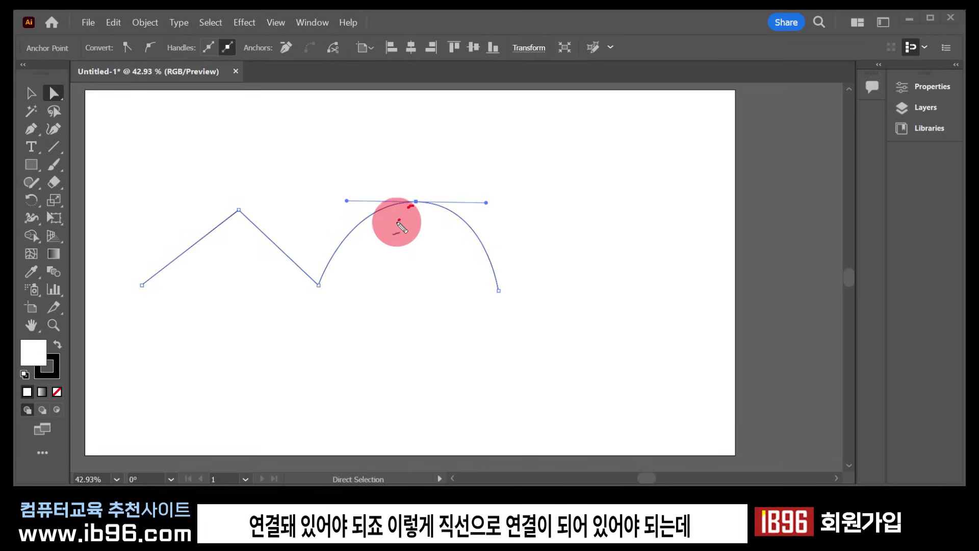
mouse_move(398, 223)
left_mouse_down()
mouse_move(326, 284)
mouse_move(313, 309)
left_mouse_up()
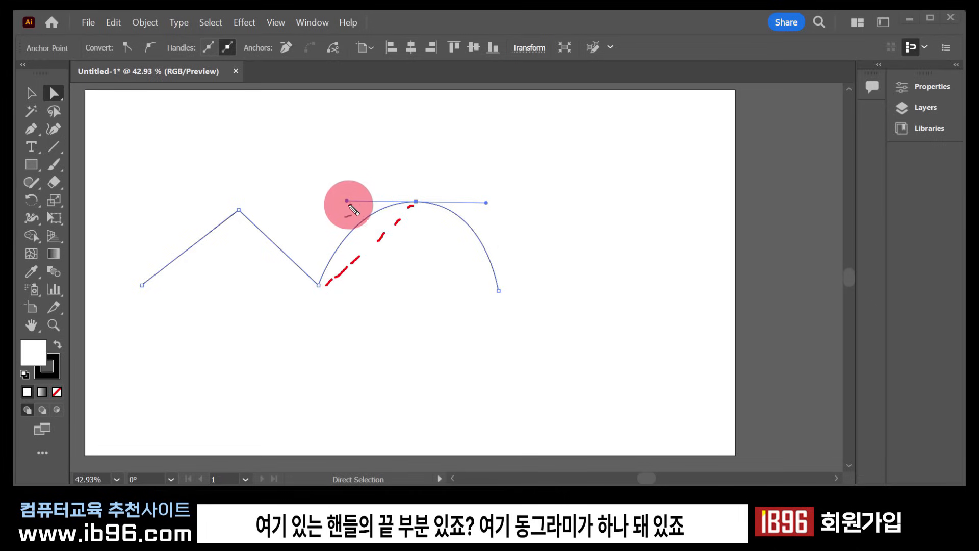
mouse_move(349, 204)
left_mouse_down()
mouse_move(341, 195)
mouse_move(356, 206)
left_mouse_up()
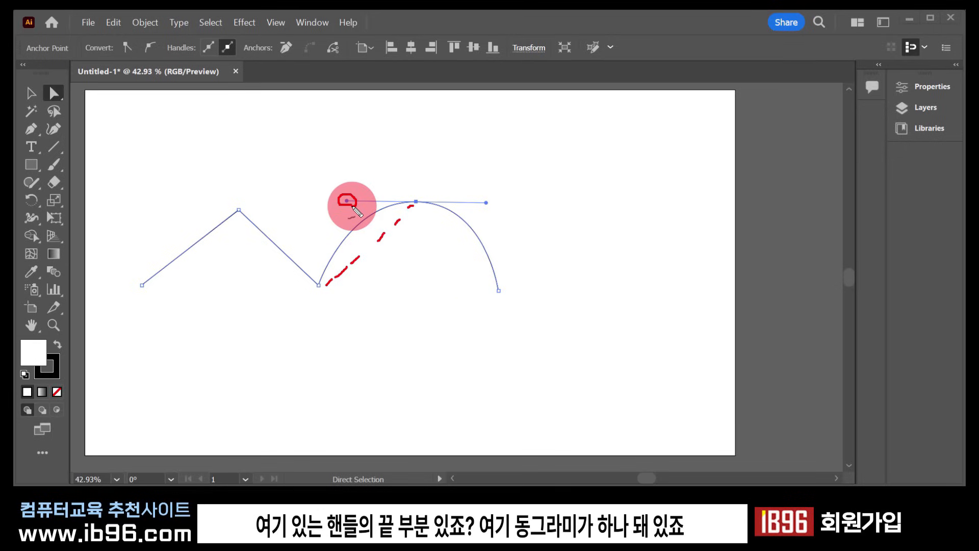
left_click(370, 245)
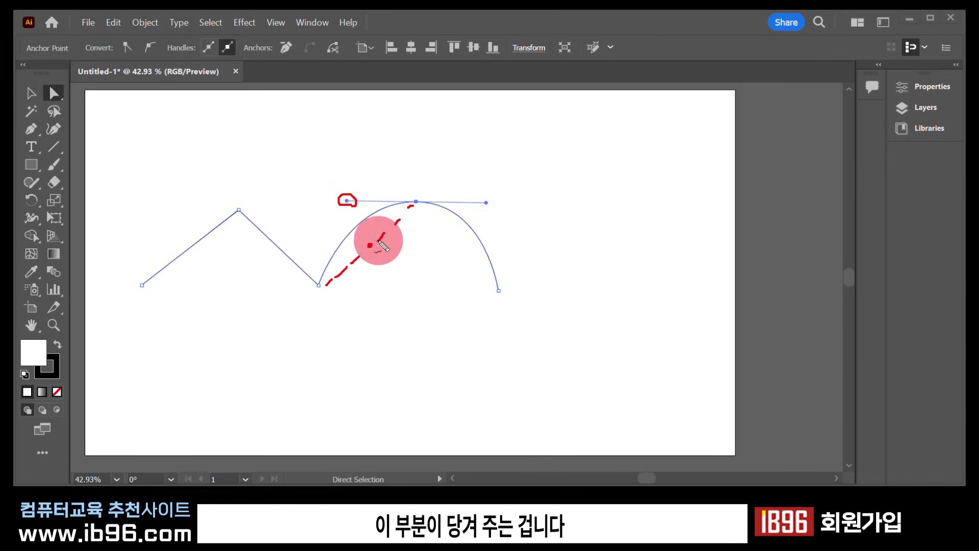
mouse_move(365, 241)
left_mouse_down()
mouse_move(358, 212)
mouse_move(355, 235)
mouse_move(387, 226)
left_mouse_up()
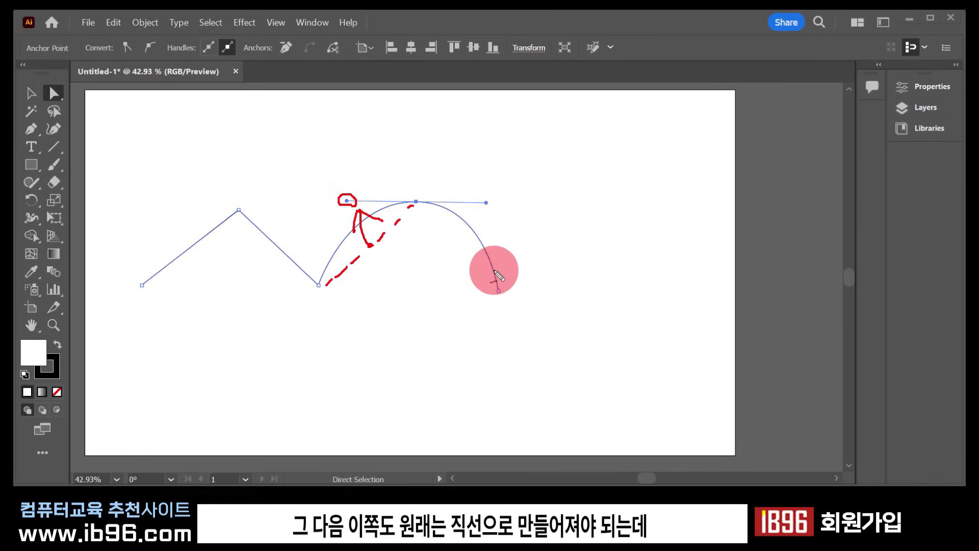
left_click_drag(417, 207, 499, 291)
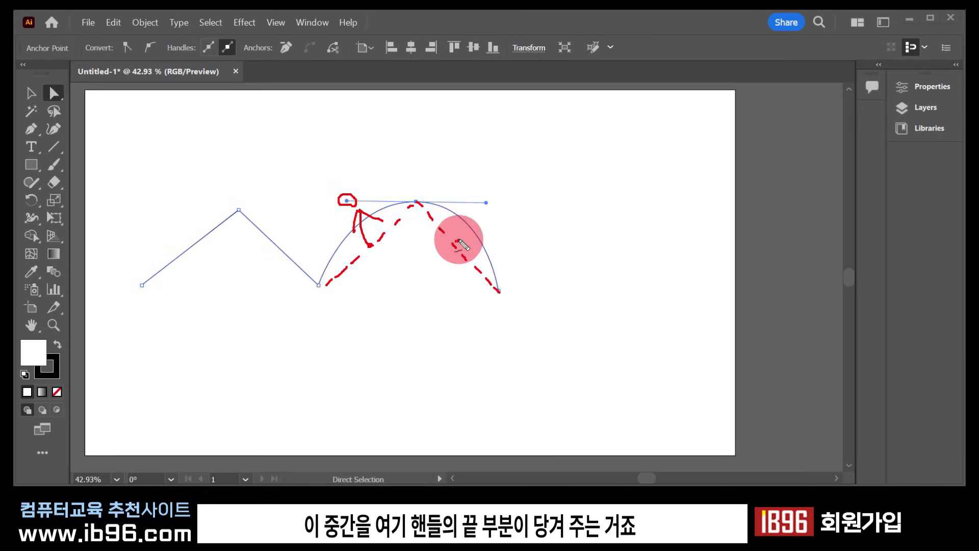
mouse_move(455, 240)
left_mouse_down()
mouse_move(481, 216)
mouse_move(473, 221)
mouse_move(494, 235)
left_mouse_up()
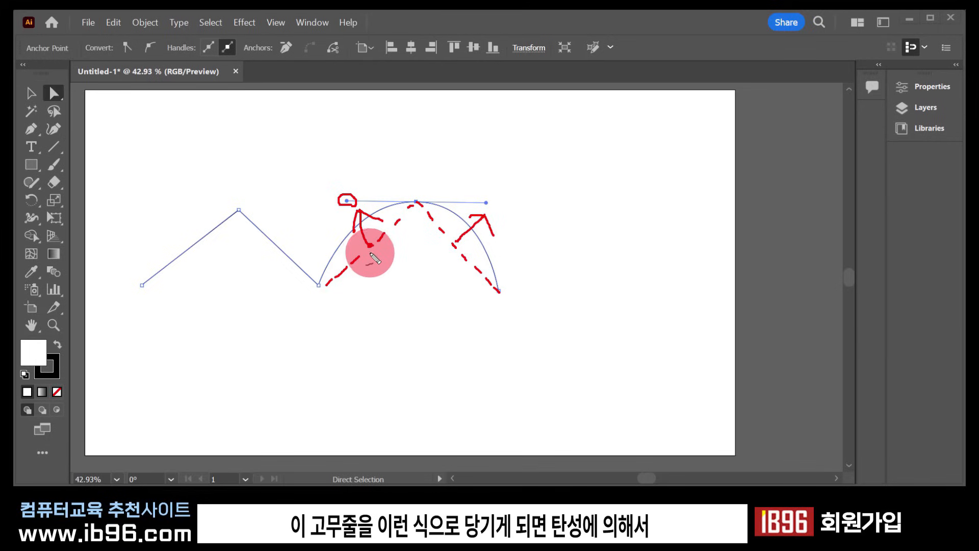
left_click_drag(345, 209, 352, 205)
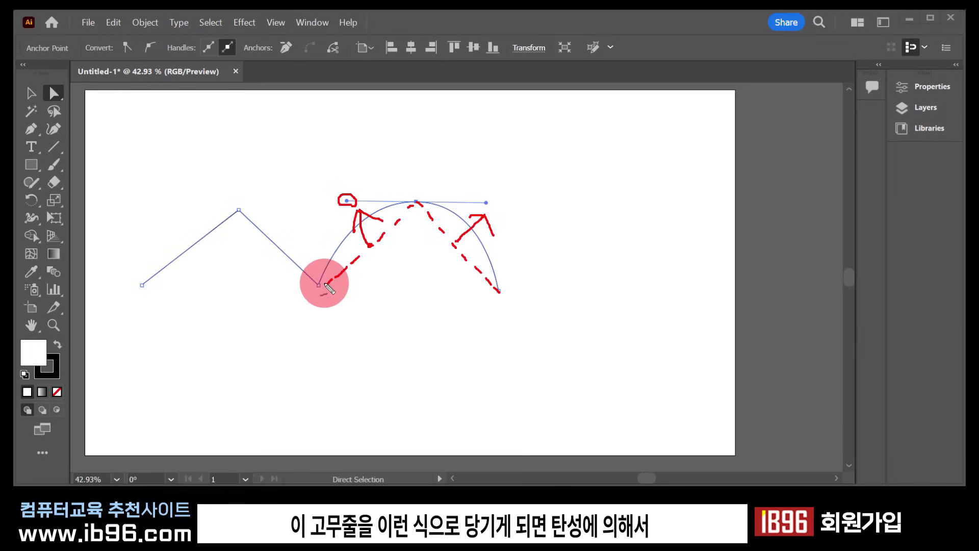
mouse_move(324, 284)
left_mouse_down()
mouse_move(370, 221)
mouse_move(417, 204)
mouse_move(498, 225)
mouse_move(430, 205)
mouse_move(472, 242)
mouse_move(505, 301)
left_mouse_up()
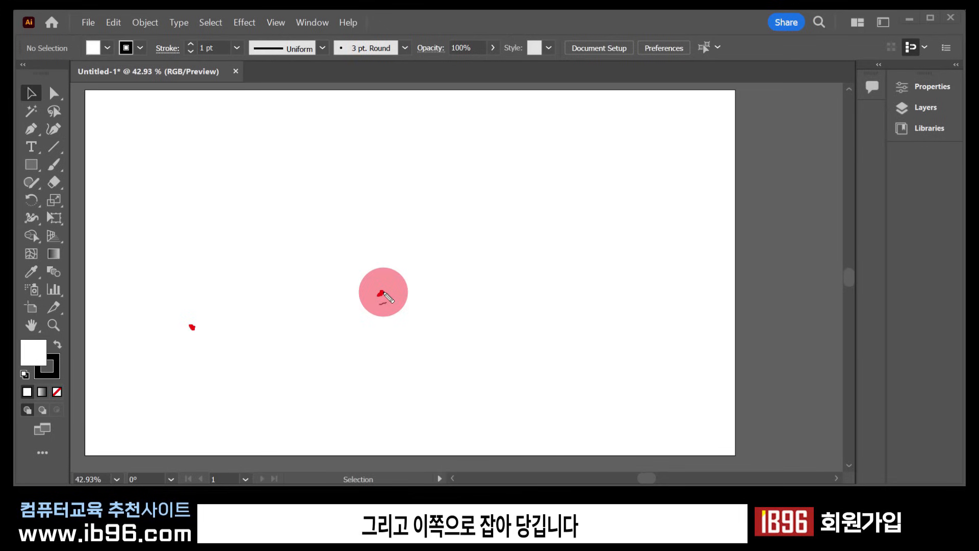
mouse_move(385, 293)
left_mouse_down()
mouse_move(435, 344)
mouse_move(420, 355)
left_mouse_up()
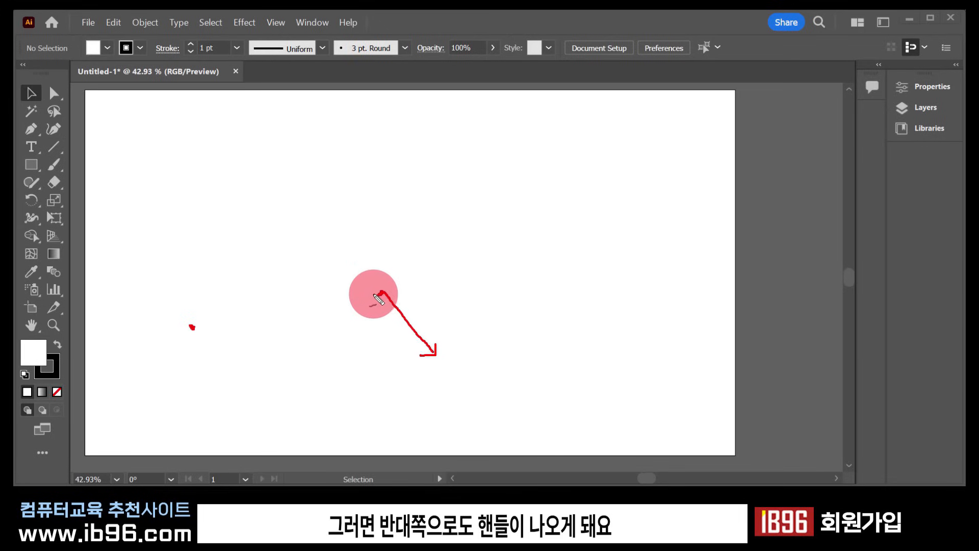
mouse_move(382, 295)
left_mouse_down()
mouse_move(323, 223)
mouse_move(325, 242)
mouse_move(323, 223)
mouse_move(363, 230)
left_mouse_up()
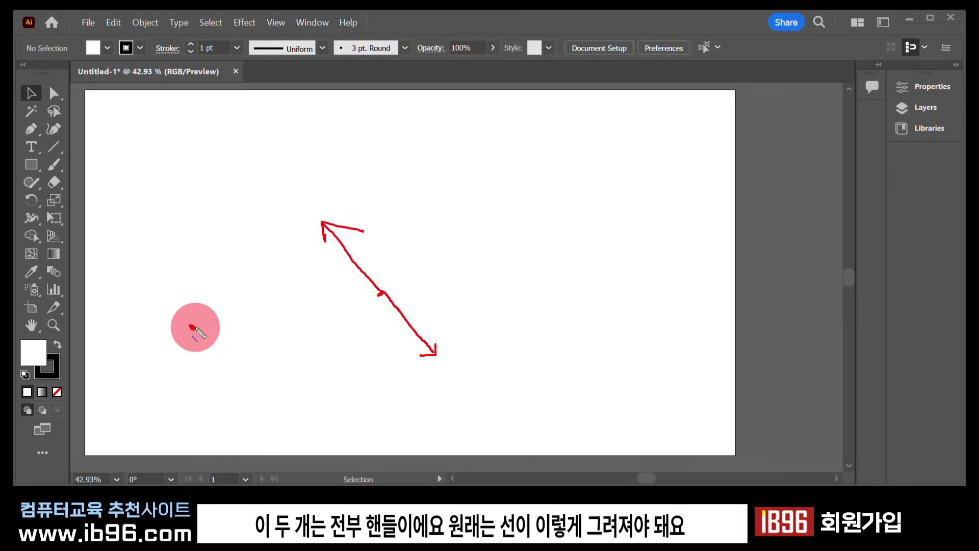
left_click_drag(193, 327, 381, 297)
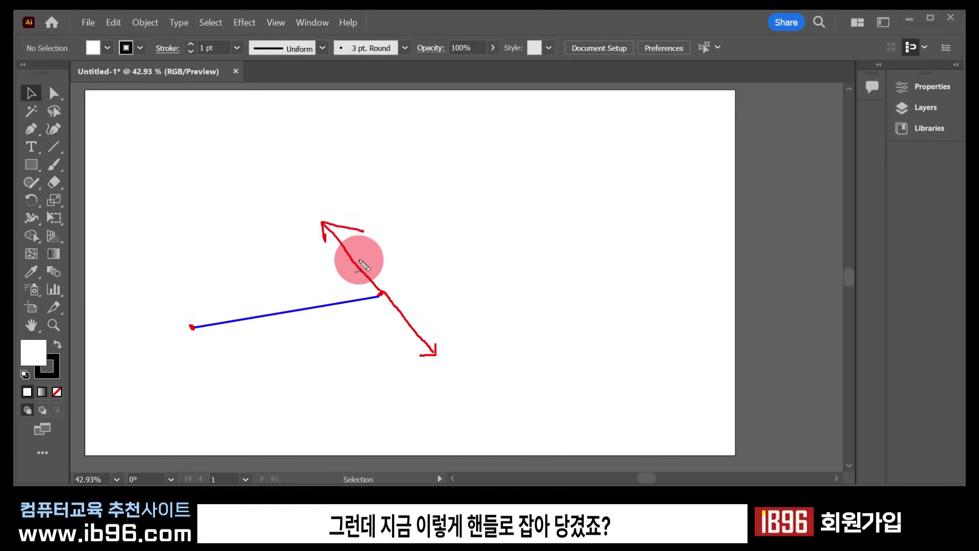
mouse_move(360, 260)
left_mouse_down()
mouse_move(348, 264)
mouse_move(354, 254)
mouse_move(357, 264)
left_mouse_up()
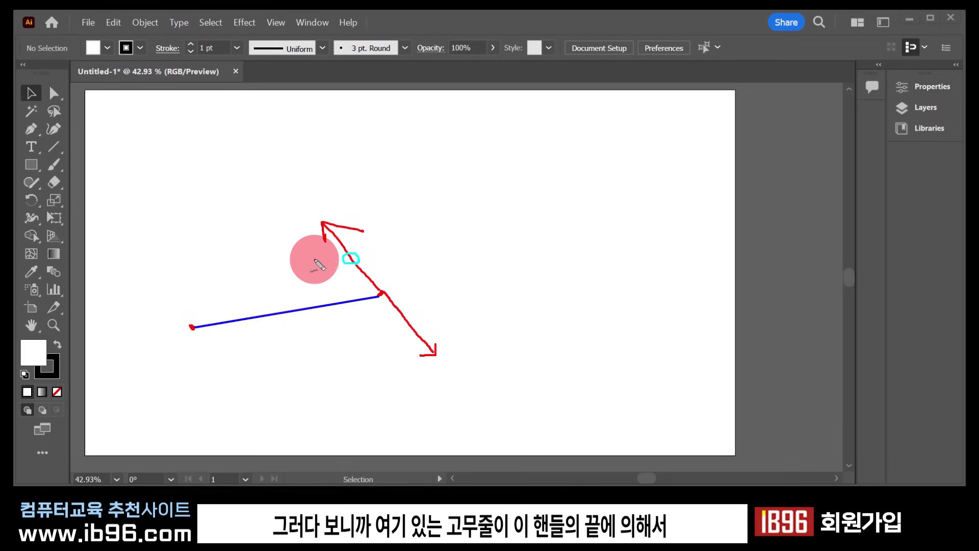
mouse_move(284, 308)
left_mouse_down()
mouse_move(304, 253)
mouse_move(294, 269)
mouse_move(304, 254)
mouse_move(315, 273)
left_mouse_up()
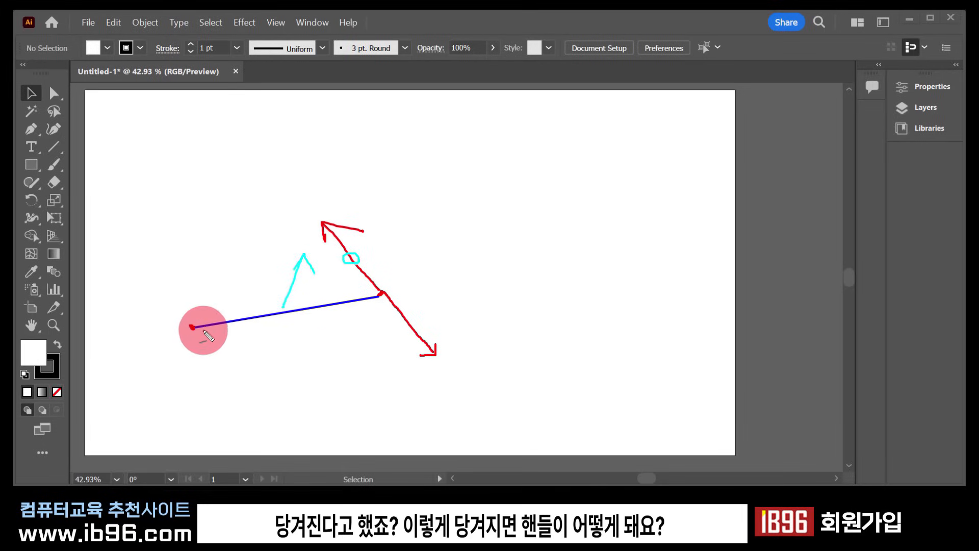
mouse_move(195, 327)
left_mouse_down()
mouse_move(271, 290)
mouse_move(382, 294)
left_mouse_up()
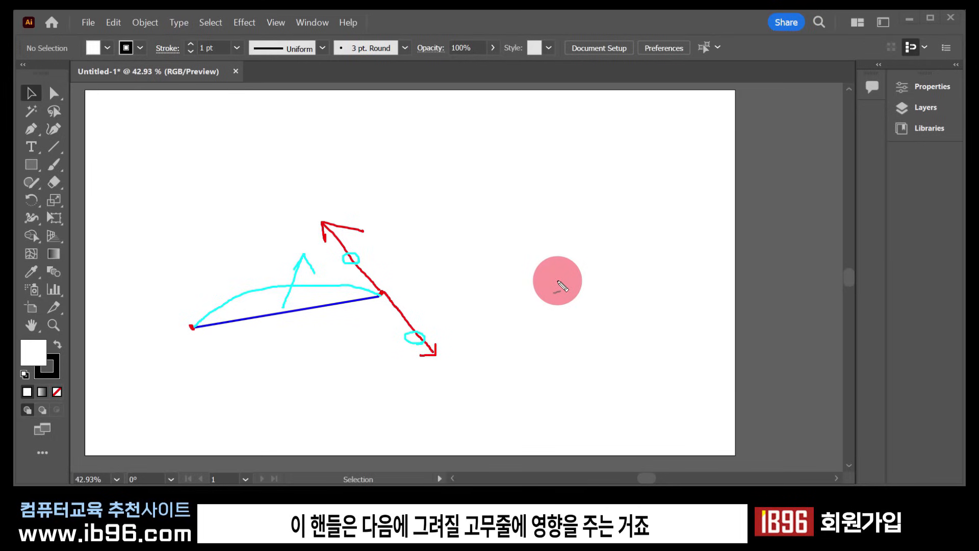
left_click(432, 196)
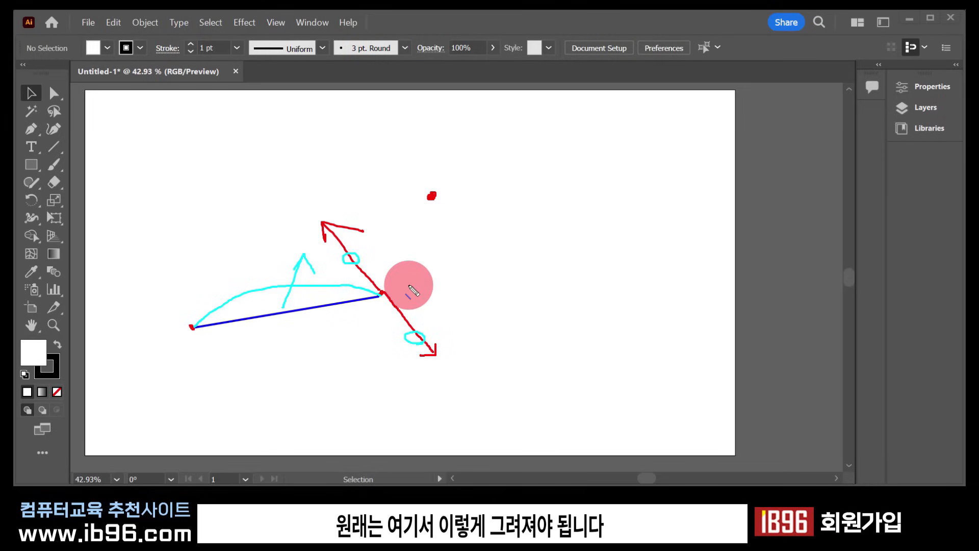
left_click_drag(388, 292, 431, 197)
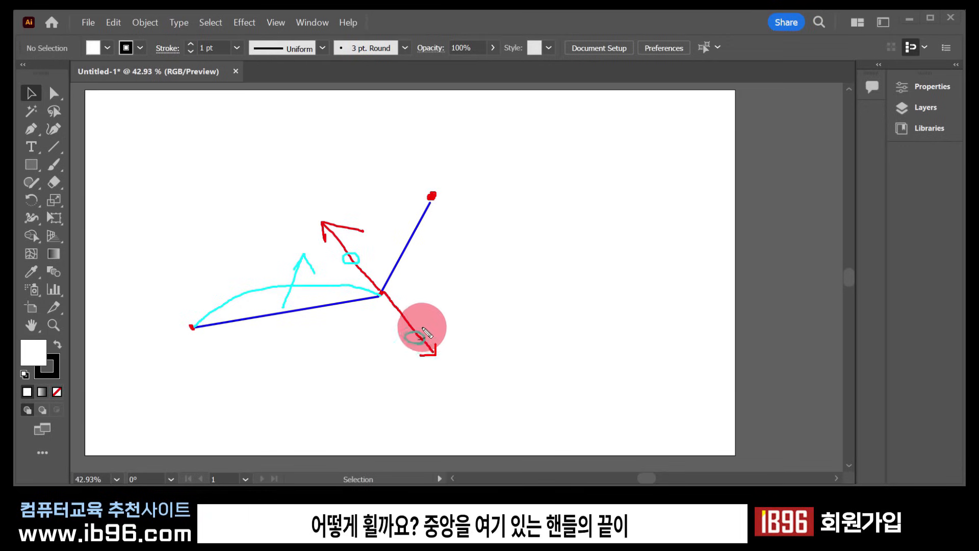
left_click(407, 244)
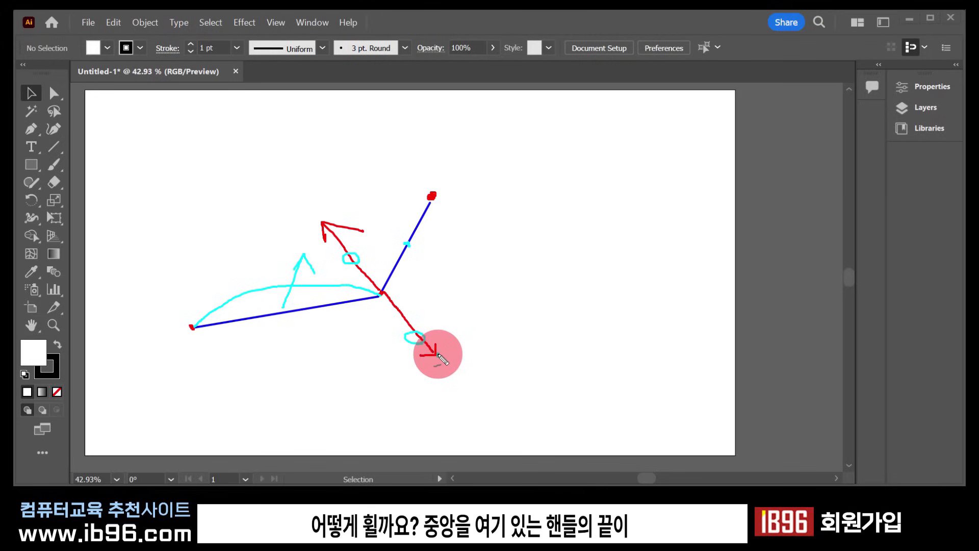
left_click(438, 354)
mouse_move(423, 274)
left_mouse_down()
mouse_move(440, 328)
mouse_move(437, 317)
left_mouse_up()
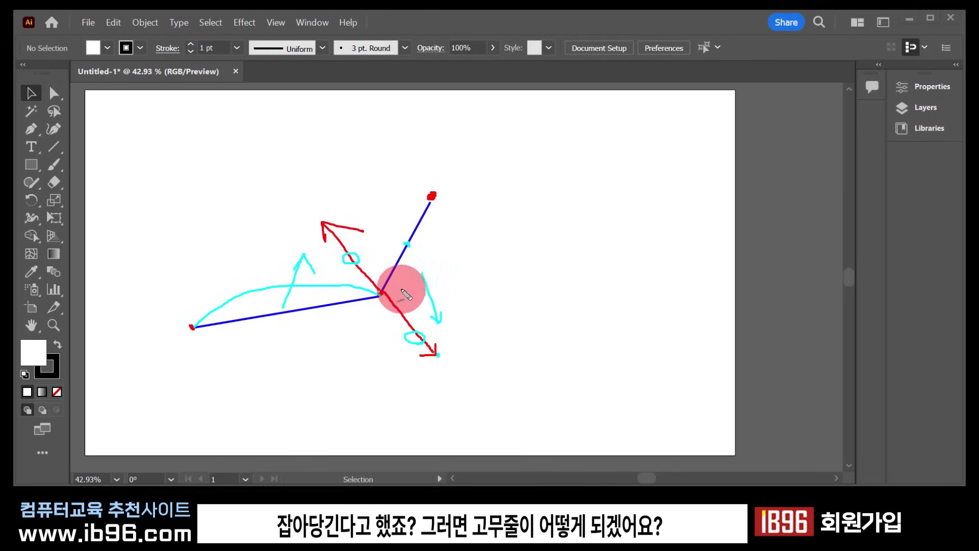
mouse_move(382, 294)
left_mouse_down()
mouse_move(423, 297)
mouse_move(439, 282)
mouse_move(447, 240)
mouse_move(432, 196)
left_mouse_up()
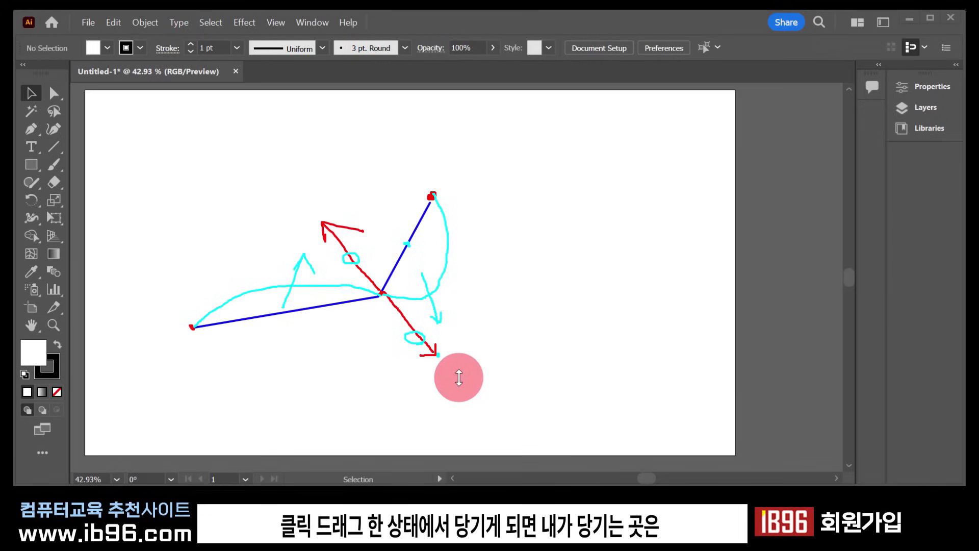
left_click_drag(457, 371, 485, 391)
left_click(488, 390)
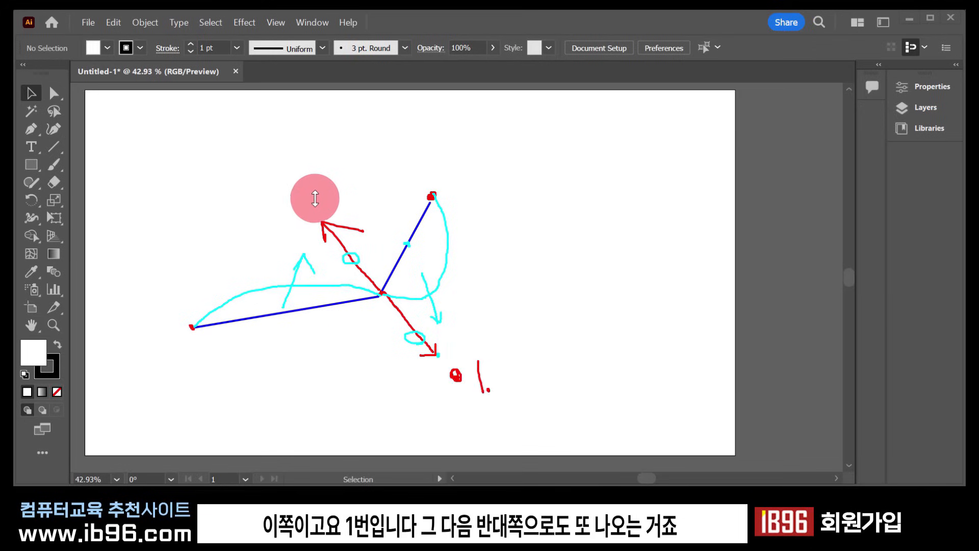
left_click(314, 197)
mouse_move(321, 183)
left_mouse_down()
mouse_move(325, 202)
mouse_move(337, 203)
left_mouse_up()
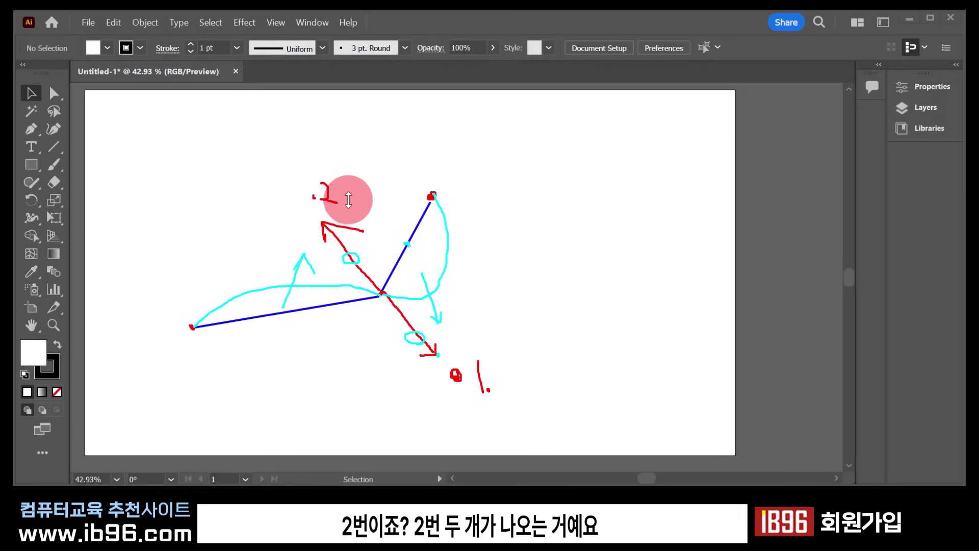
left_click(346, 198)
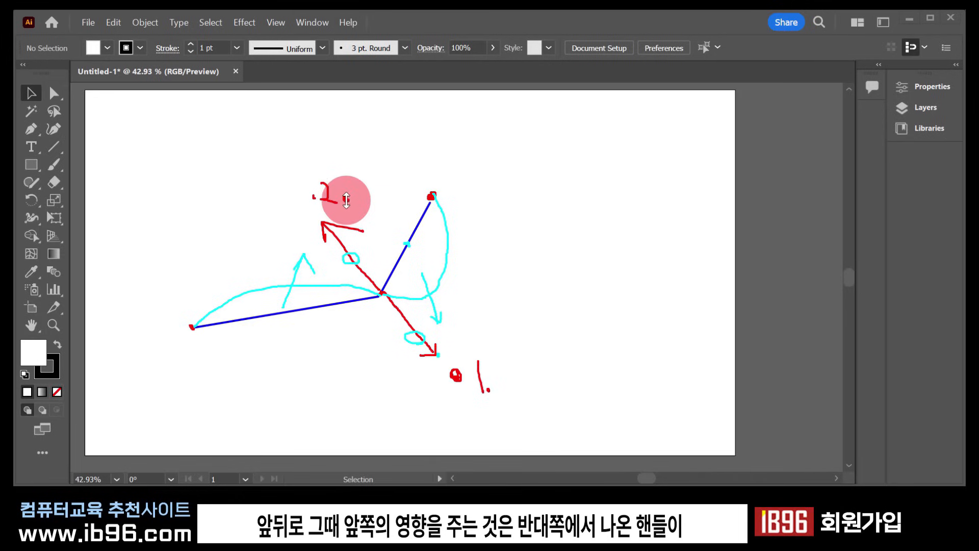
mouse_move(348, 201)
left_mouse_down()
mouse_move(333, 217)
mouse_move(297, 178)
mouse_move(338, 162)
mouse_move(352, 209)
left_mouse_up()
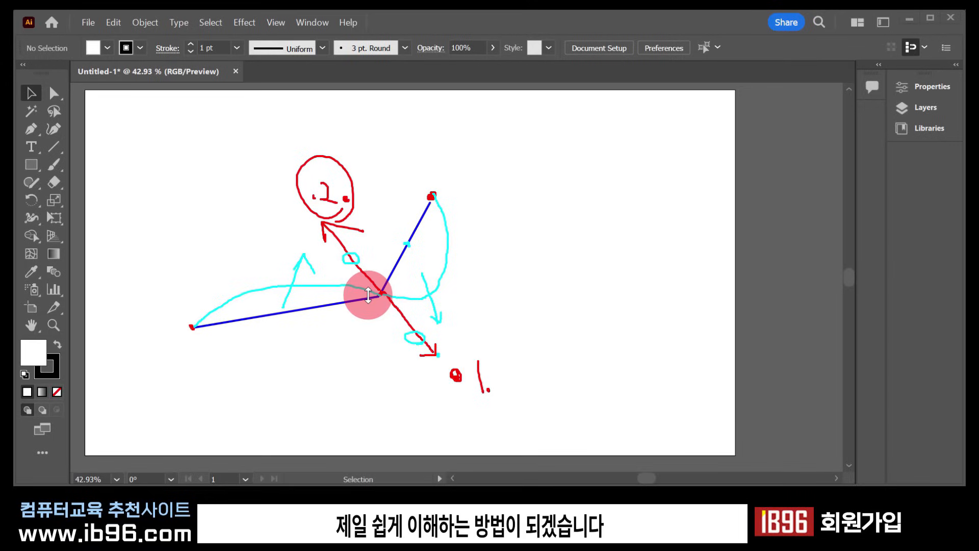
key("Escape")
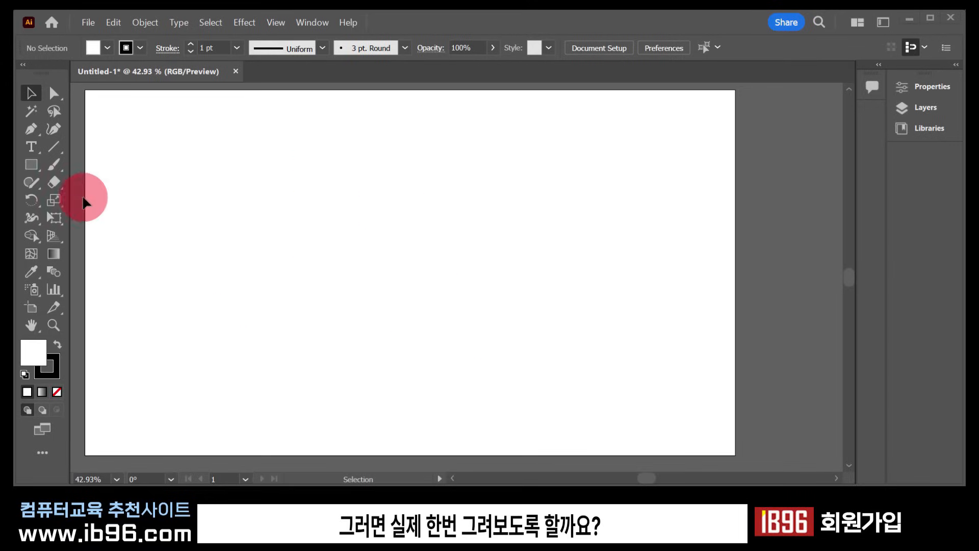
Step: Draw an open S-shaped path with the Pen tool, using a corner start point, a smooth middle point with long steep handles and an end point
left_click(33, 131)
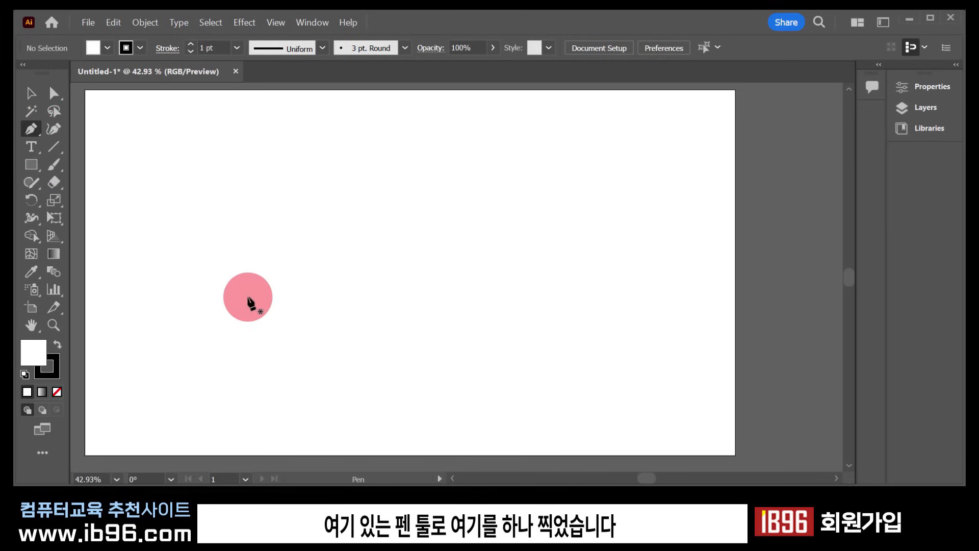
left_click(203, 330)
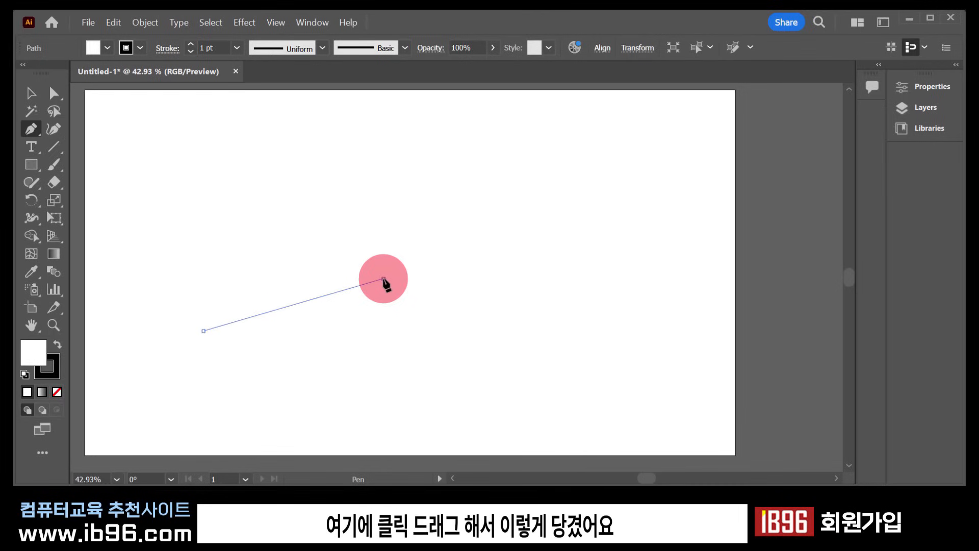
left_click_drag(384, 279, 311, 399)
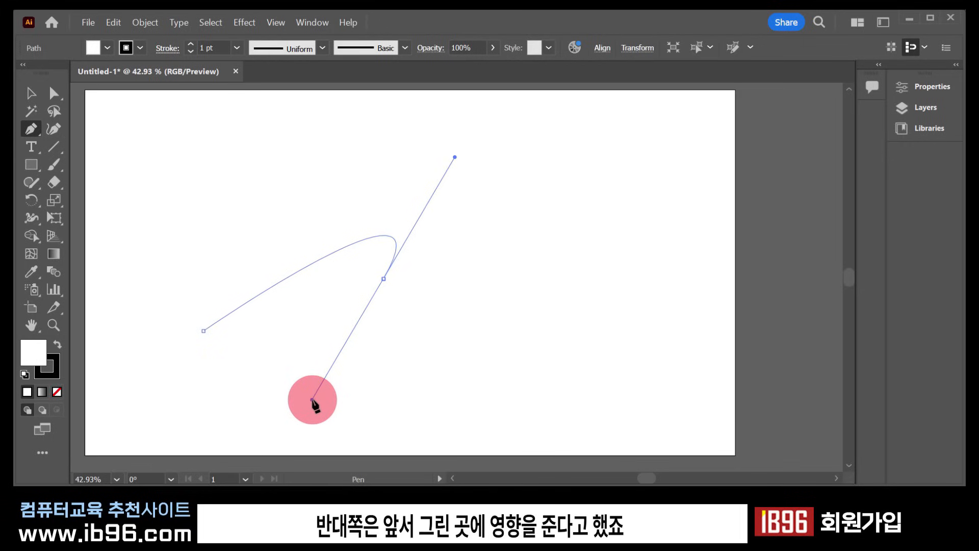
mouse_move(312, 400)
left_mouse_down()
mouse_move(359, 293)
mouse_move(372, 288)
mouse_move(319, 392)
left_mouse_up()
left_click_drag(478, 415, 341, 434)
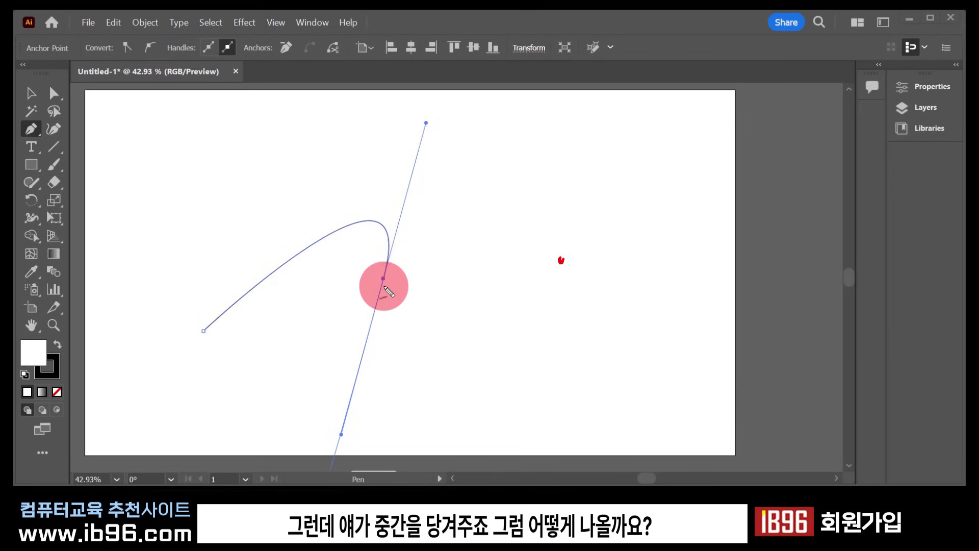
mouse_move(383, 280)
left_mouse_down()
mouse_move(400, 335)
mouse_move(428, 350)
mouse_move(464, 343)
mouse_move(563, 261)
left_mouse_up()
key("Escape")
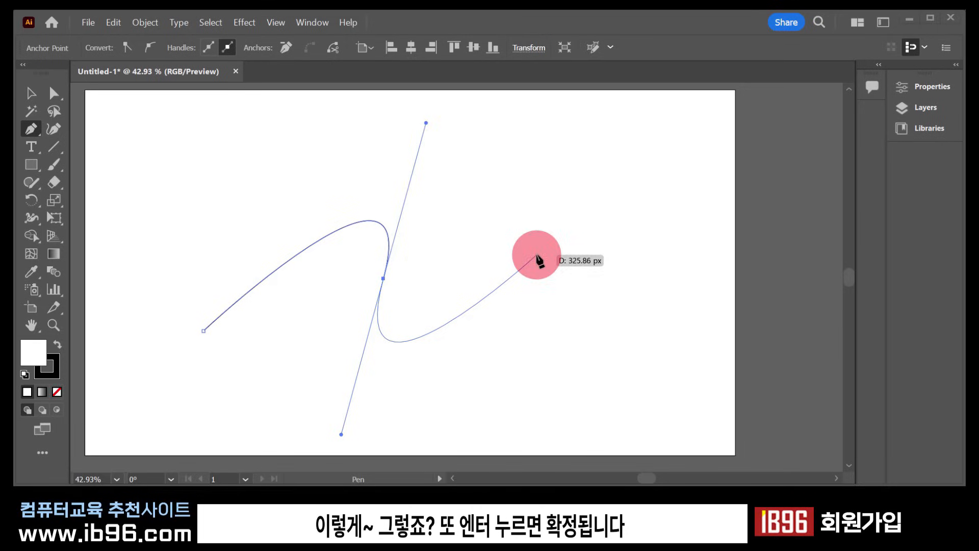
left_click(536, 255)
key("Return")
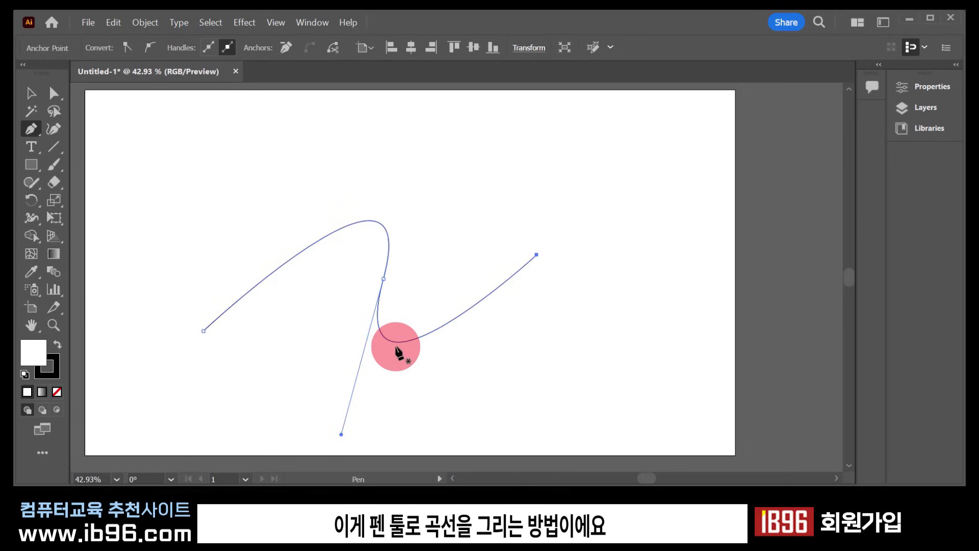
Step: Undo the whole S-shaped path, leaving the artboard empty
key("ctrl+z")
key("ctrl+z")
key("ctrl+z")
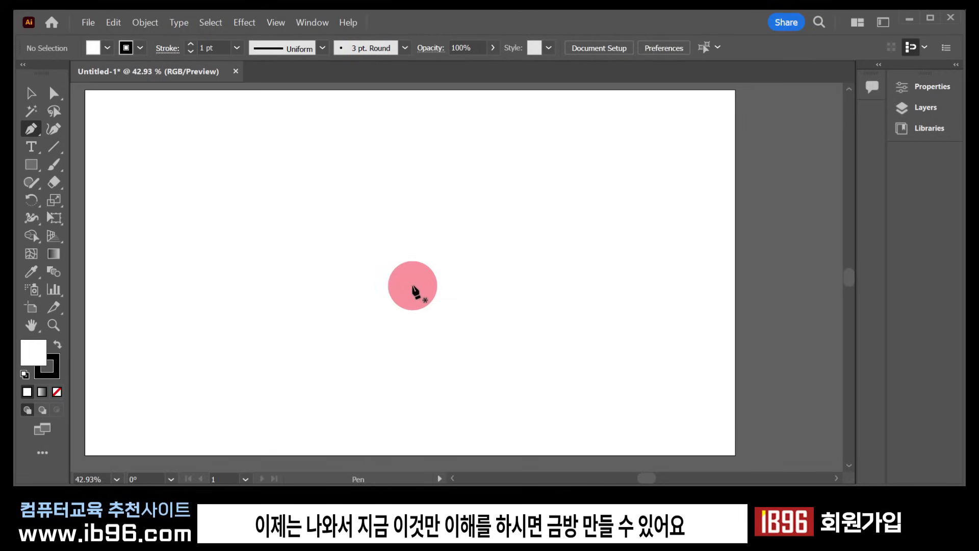
Step: Start a new path with the Pen tool and curve its first segment upward by adding a smooth second point with long diagonal handles
left_click(189, 275)
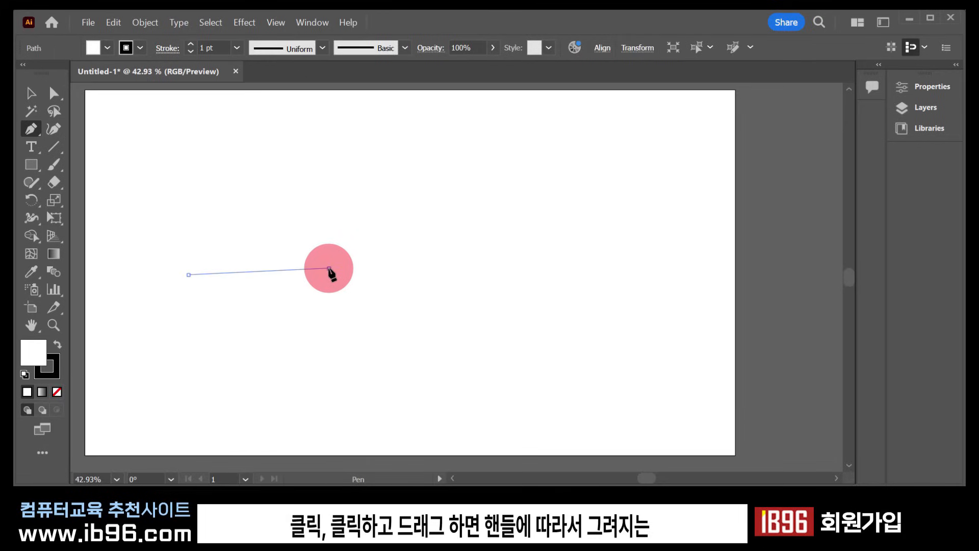
left_click_drag(329, 269, 449, 400)
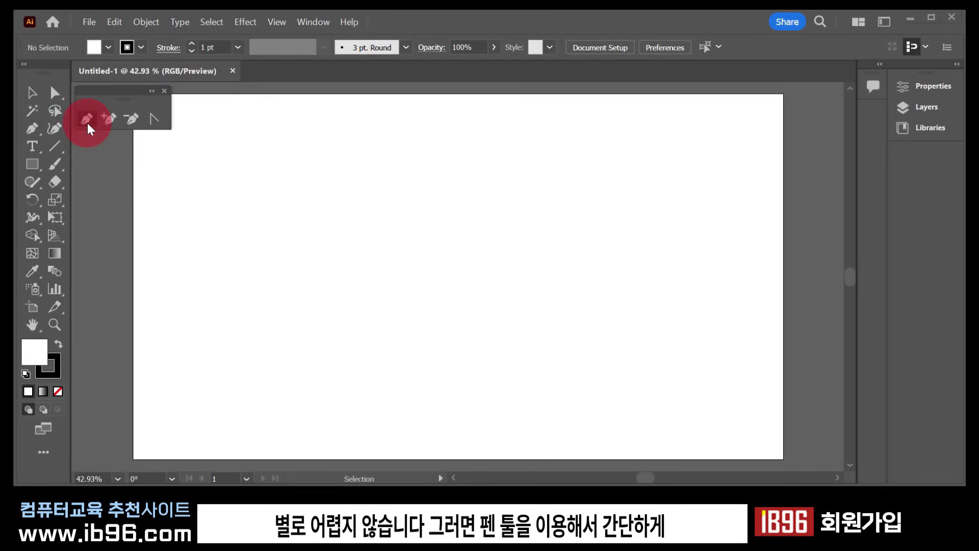
Step: Draw an open wave across the artboard with the Pen tool, alternating three crests and three troughs with horizontal handles, and end the path
left_click(87, 122)
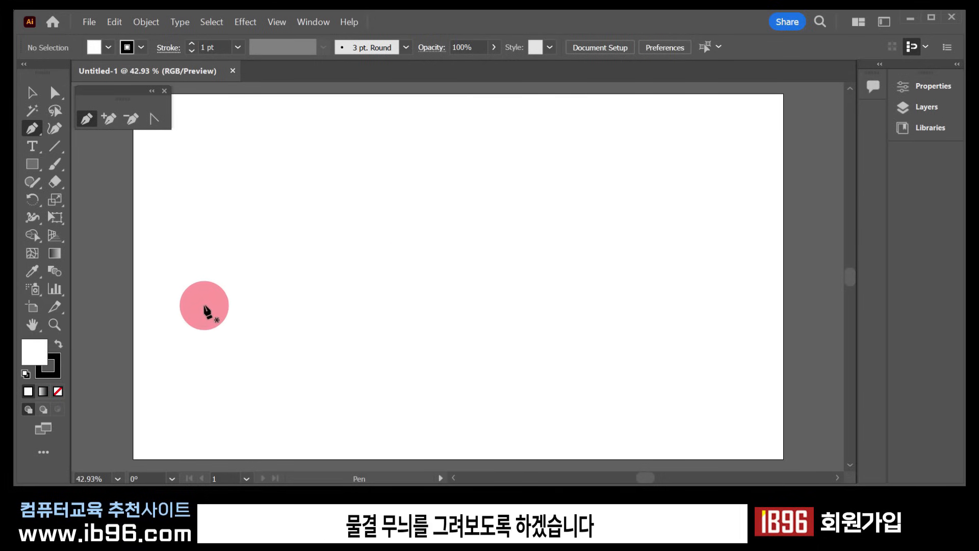
left_click(172, 309)
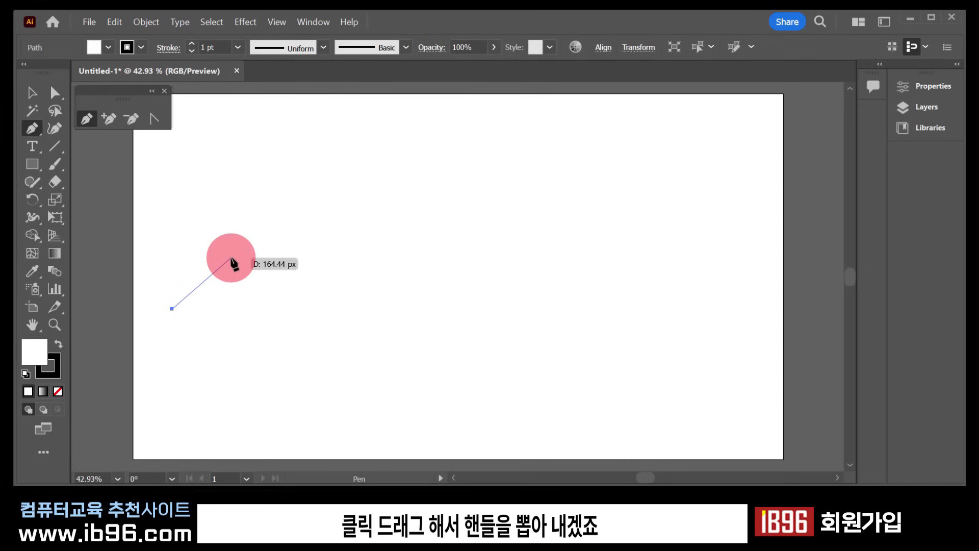
left_click_drag(231, 258, 283, 258)
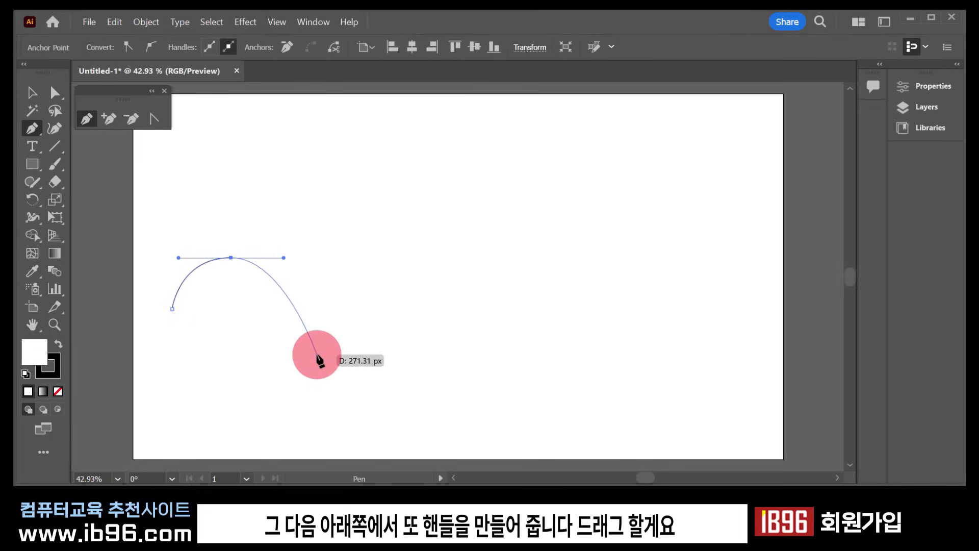
left_click_drag(327, 358, 393, 353)
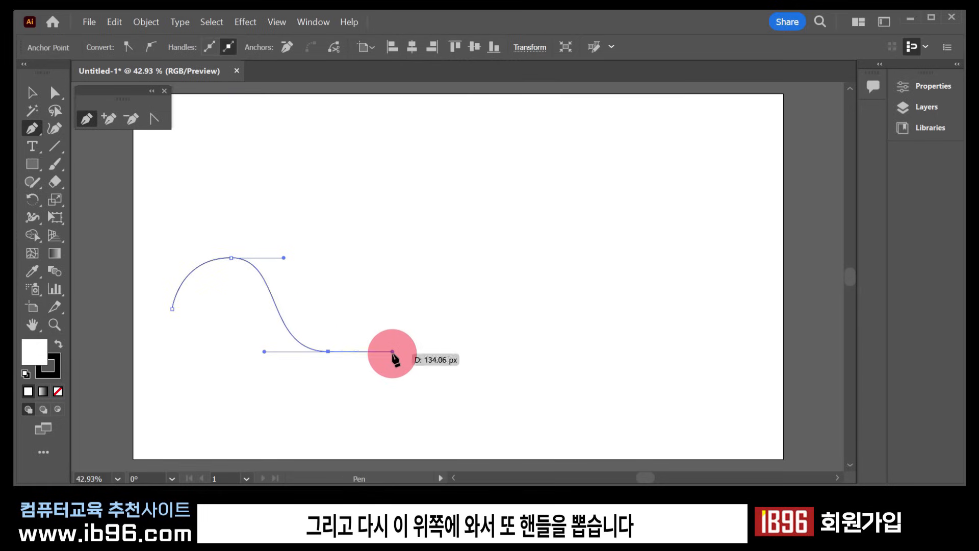
left_click_drag(423, 260, 423, 258)
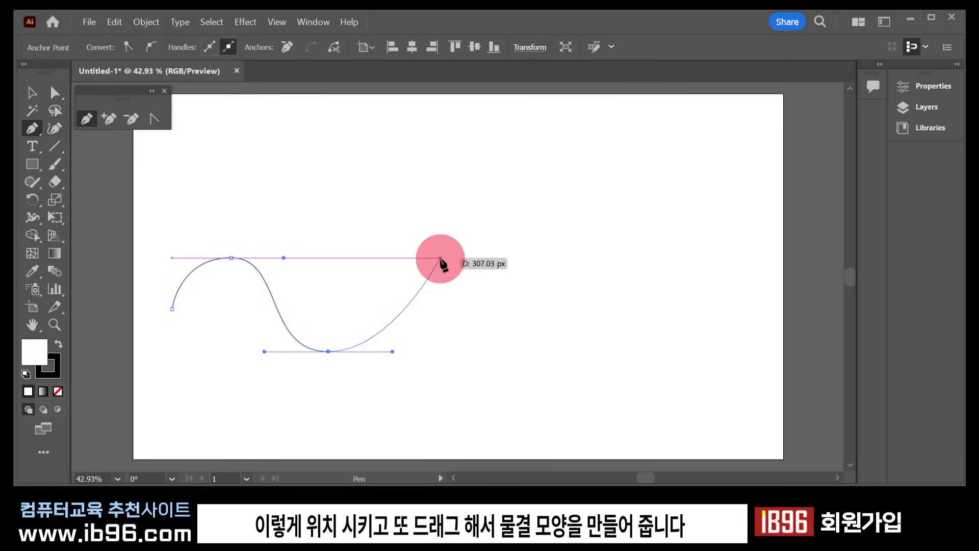
left_click_drag(440, 259, 503, 258)
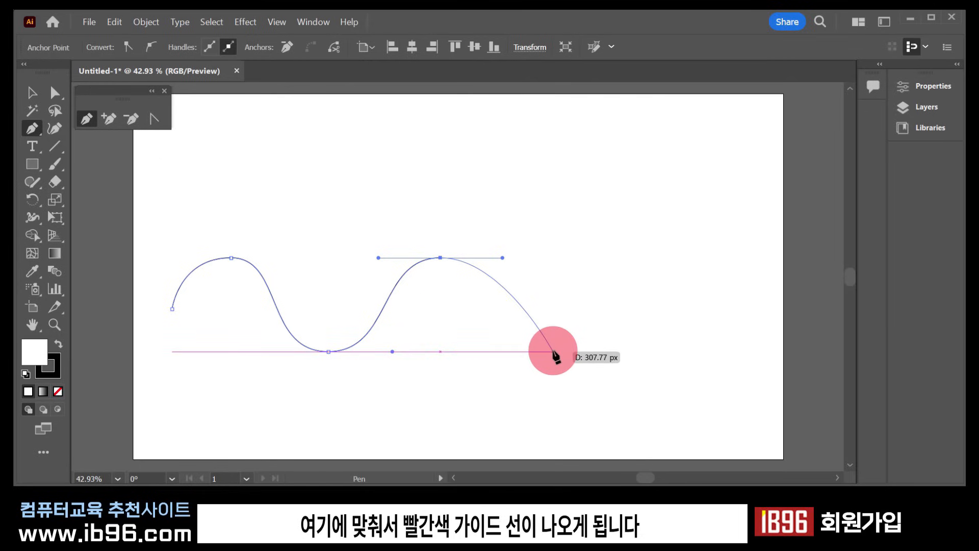
left_click_drag(542, 352, 616, 352)
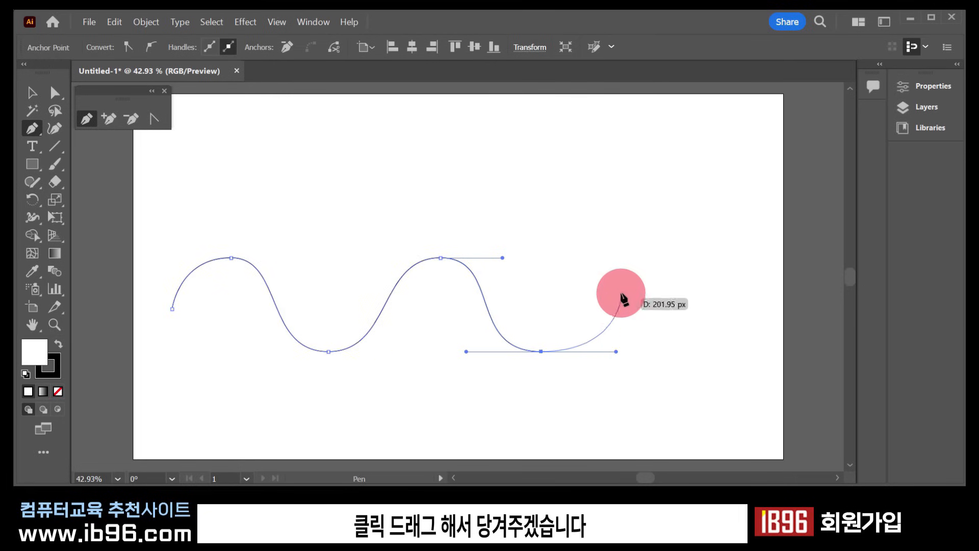
left_click_drag(655, 259, 724, 259)
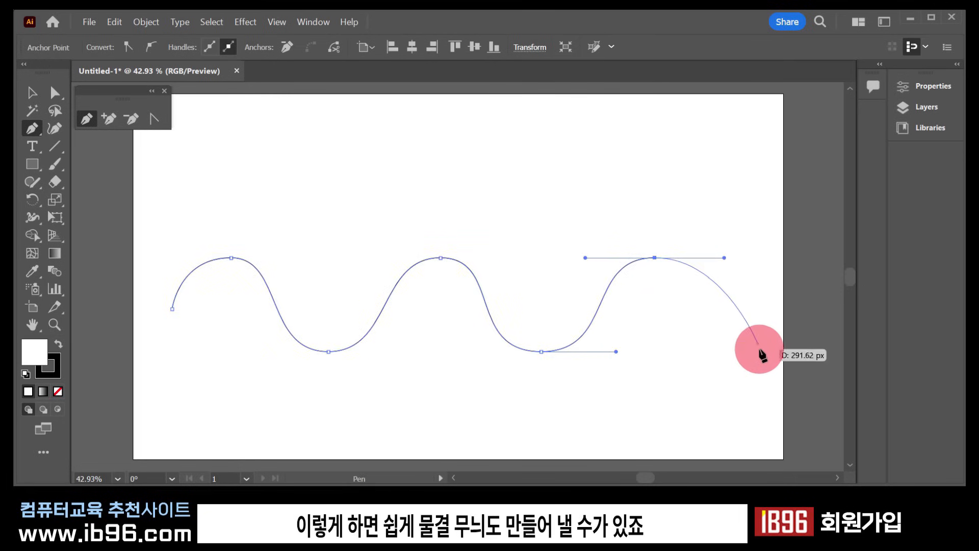
left_click_drag(760, 352, 831, 364)
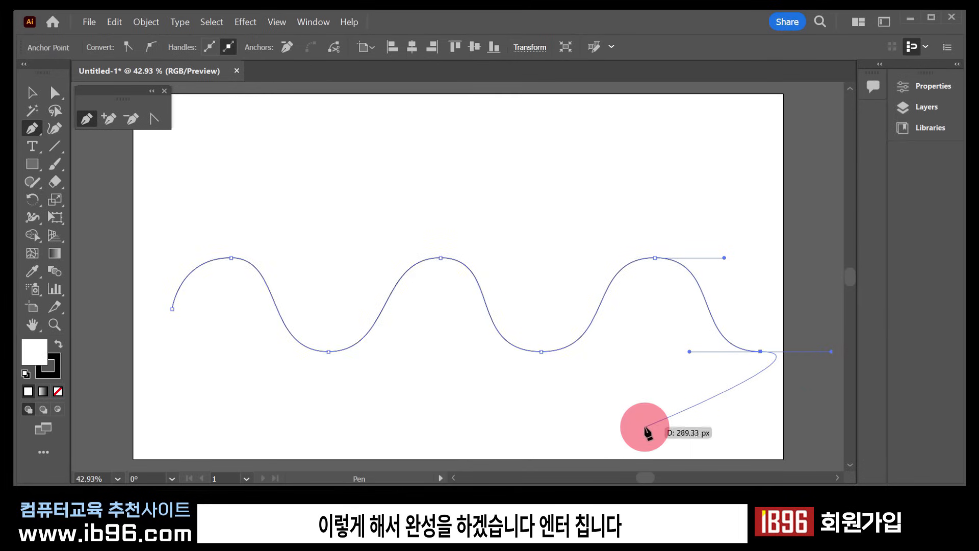
key("Return")
left_click_drag(274, 303, 262, 237)
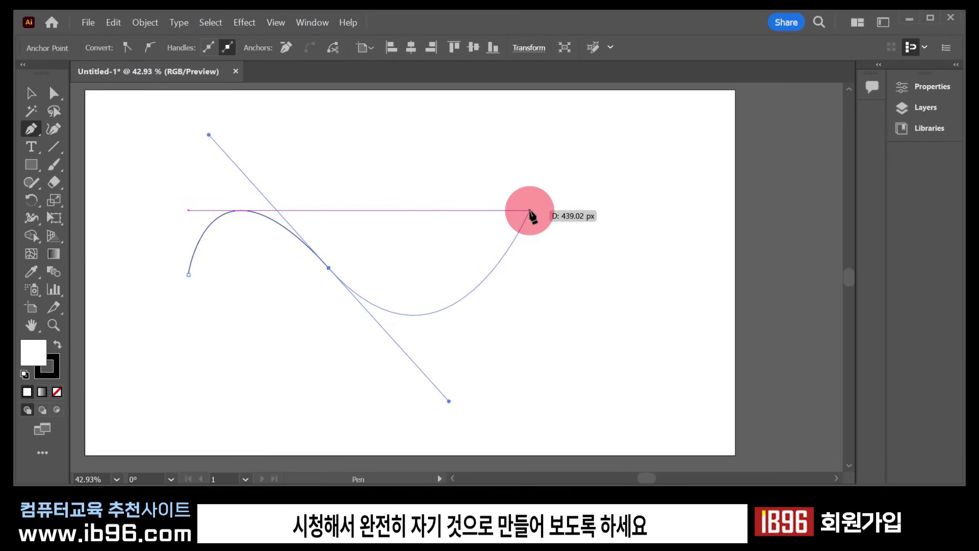
Step: Continue the diagonal-handled curve with a third smooth point level with the top of its first arch
left_click_drag(531, 211, 514, 268)
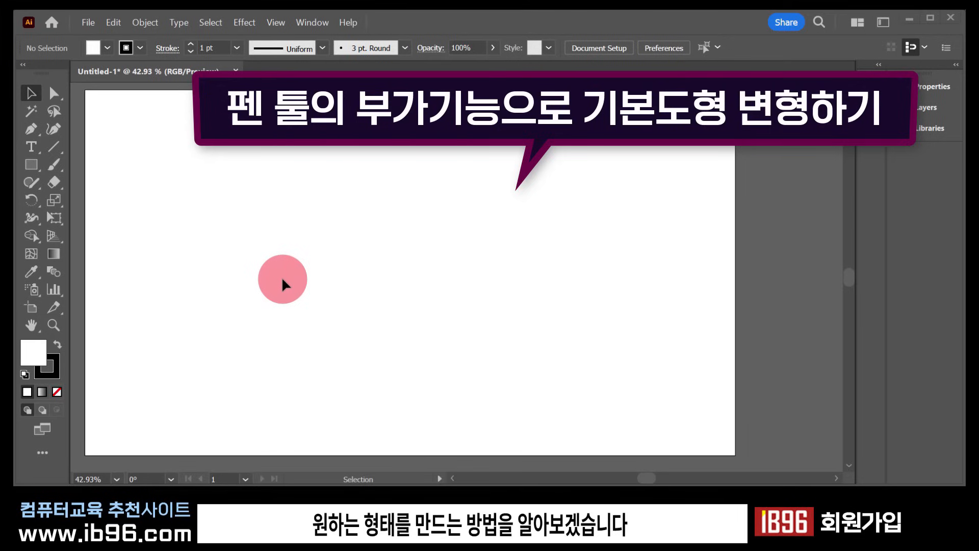
Step: Start a new curved path with the Pen tool and place a smooth top point with short horizontal handles
left_click(31, 128)
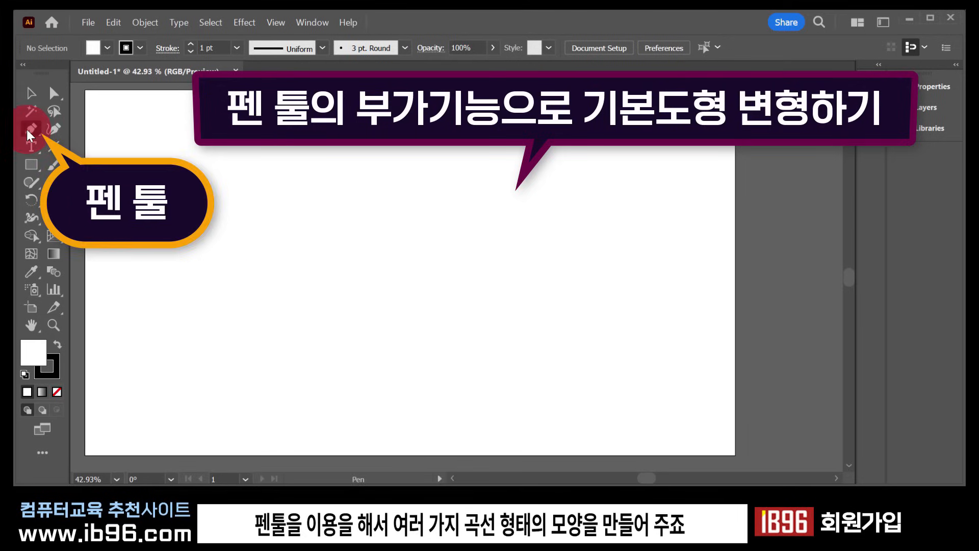
left_click(232, 241)
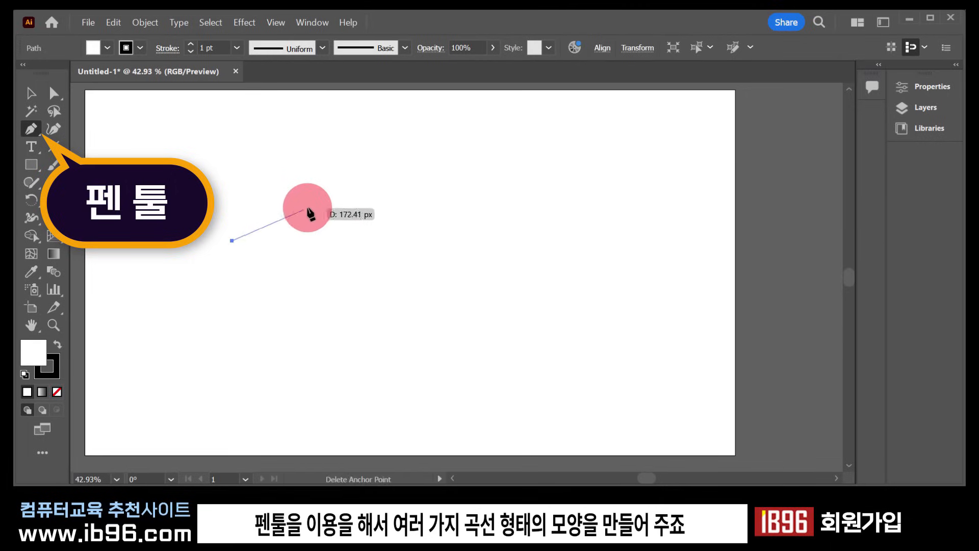
left_click_drag(289, 185, 324, 187)
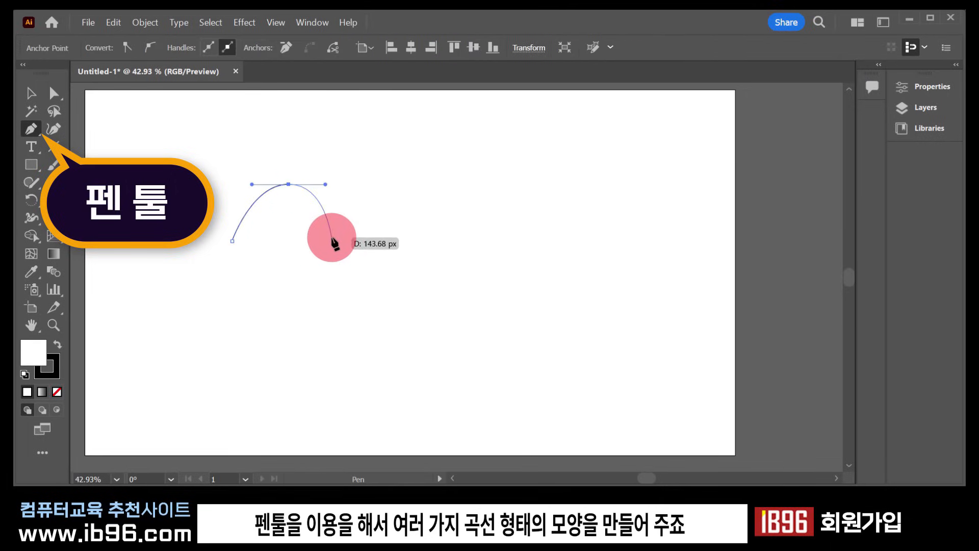
Step: Extend the arch-shaped path with two more curved segments using the Pen tool and delete the whole path
left_click_drag(337, 240, 403, 238)
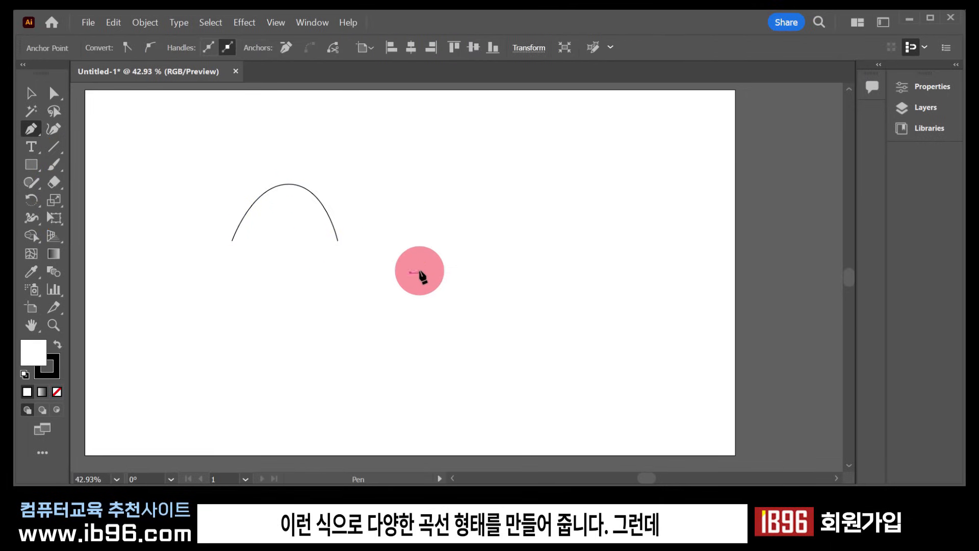
left_click_drag(420, 273, 422, 316)
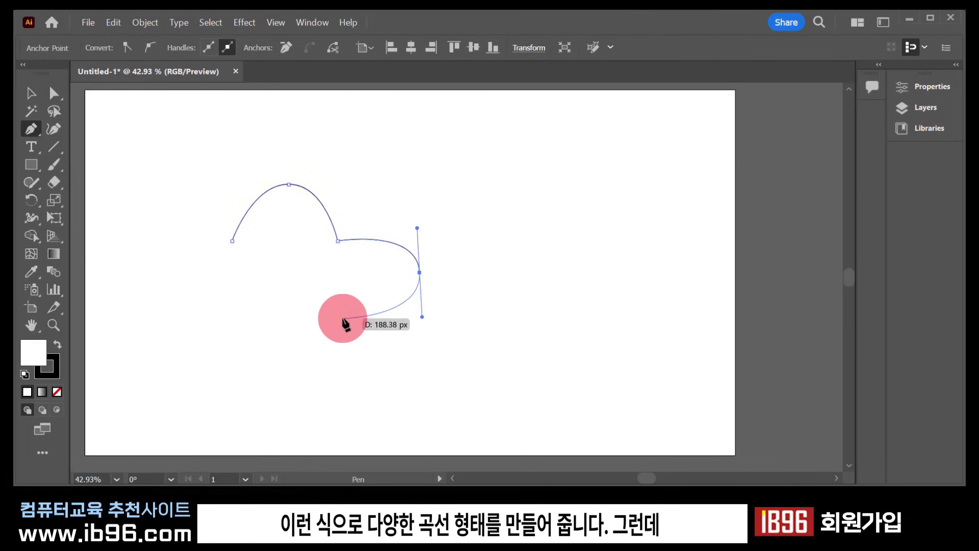
key("Delete")
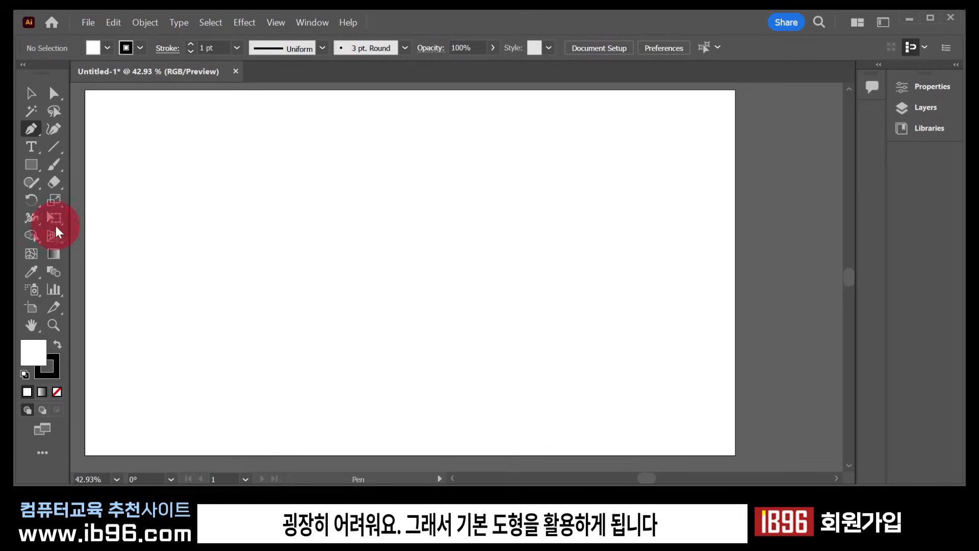
Step: Draw a square in the left half of the artboard with the Rectangle tool
left_click(33, 167)
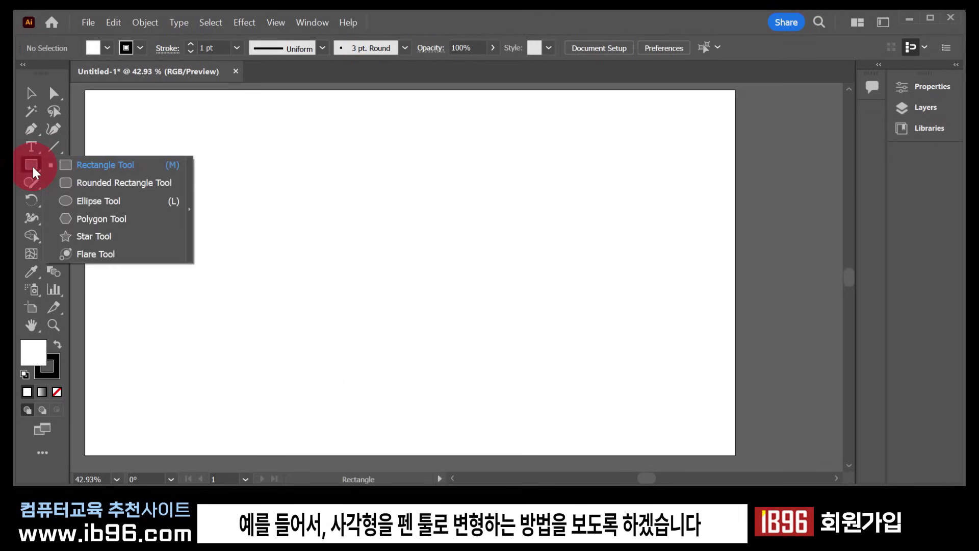
left_click(105, 165)
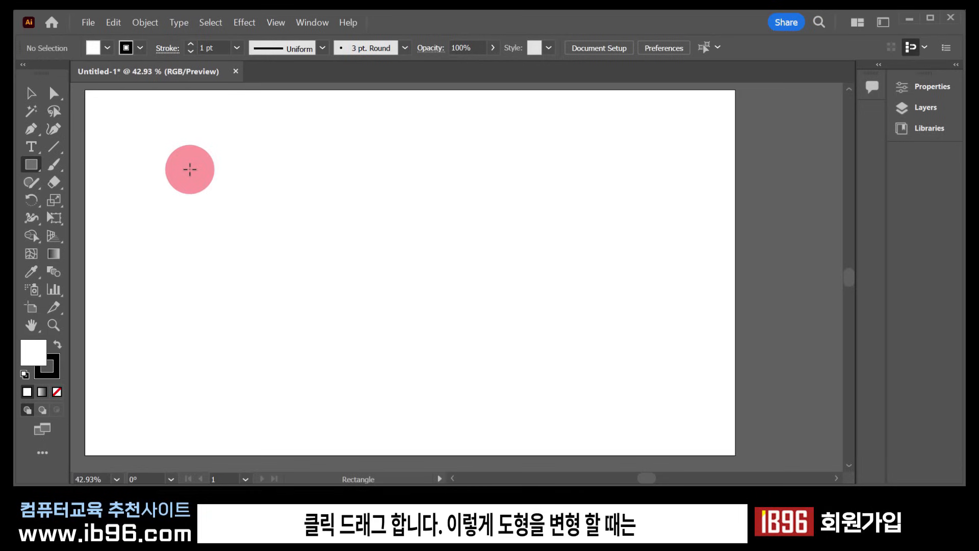
left_click_drag(184, 162, 351, 328)
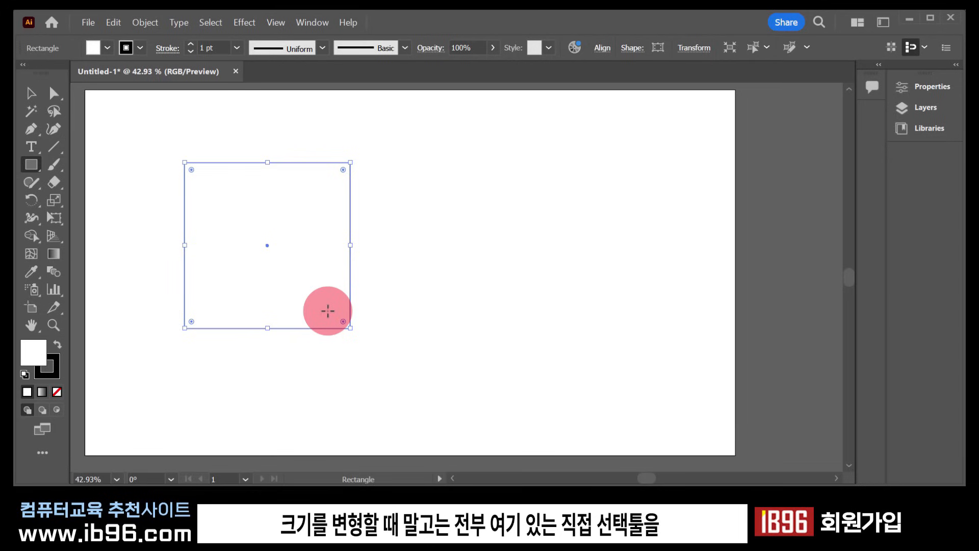
Step: Move the square's upper-right corner point diagonally inward with the Direct Selection tool
left_click(49, 96)
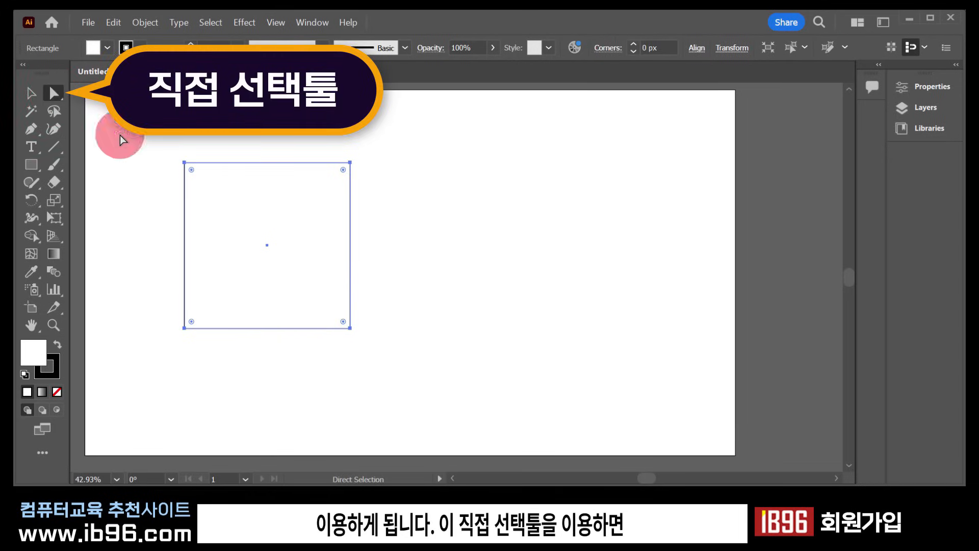
left_click(350, 163)
left_click_drag(350, 162, 323, 216)
key("ctrl+z")
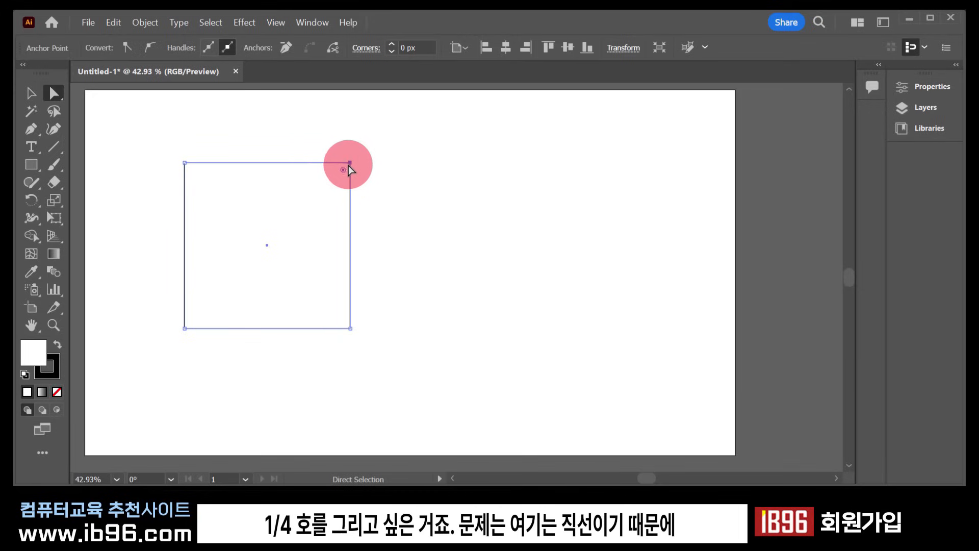
left_click_drag(350, 164, 321, 202)
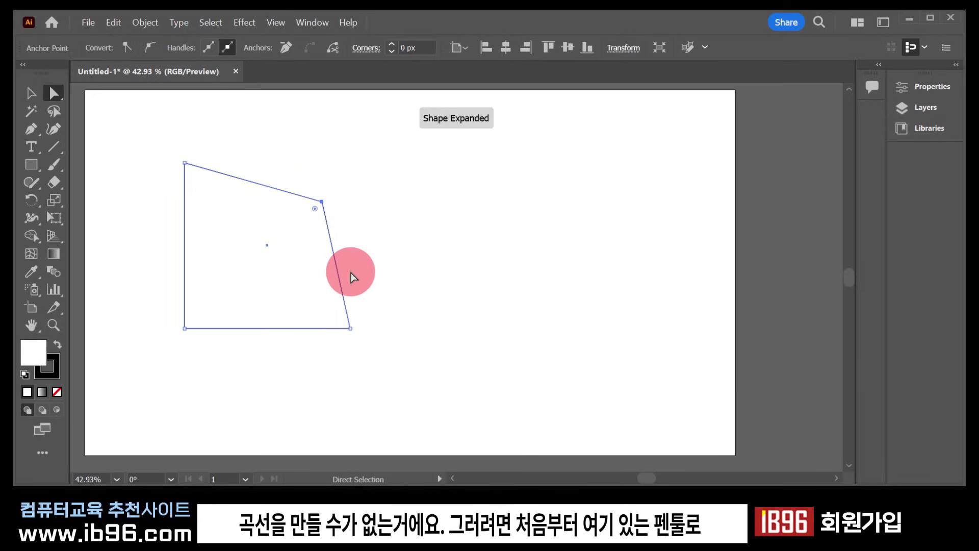
Step: Try to draw a free-form curved path beside the shape with the Pen tool, then delete it
left_click(31, 130)
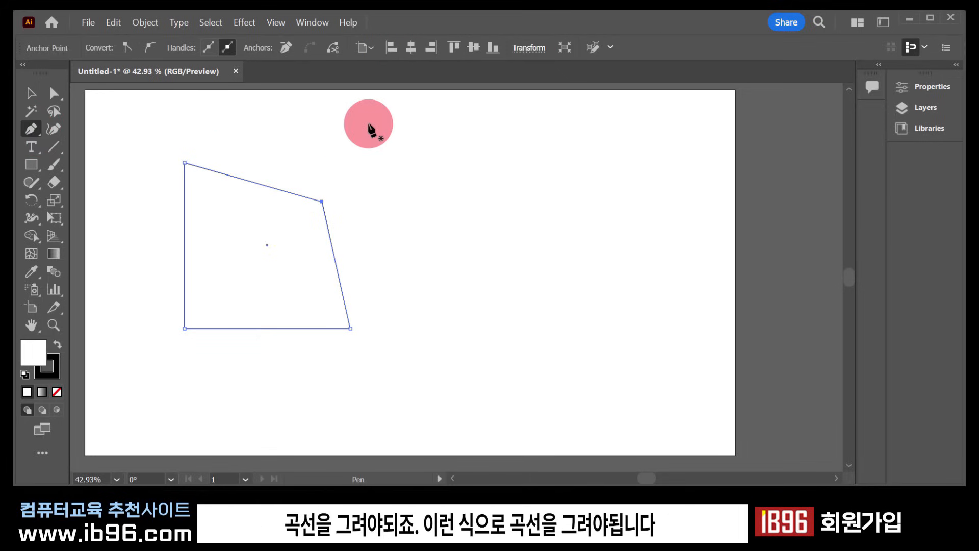
left_click(354, 133)
left_click_drag(459, 169, 475, 209)
left_click(466, 272)
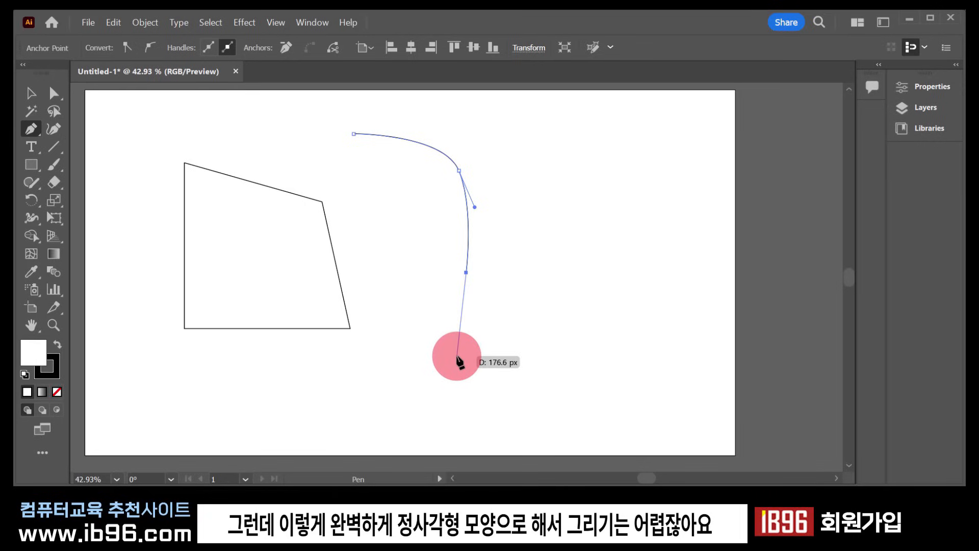
key("Delete")
key("Delete")
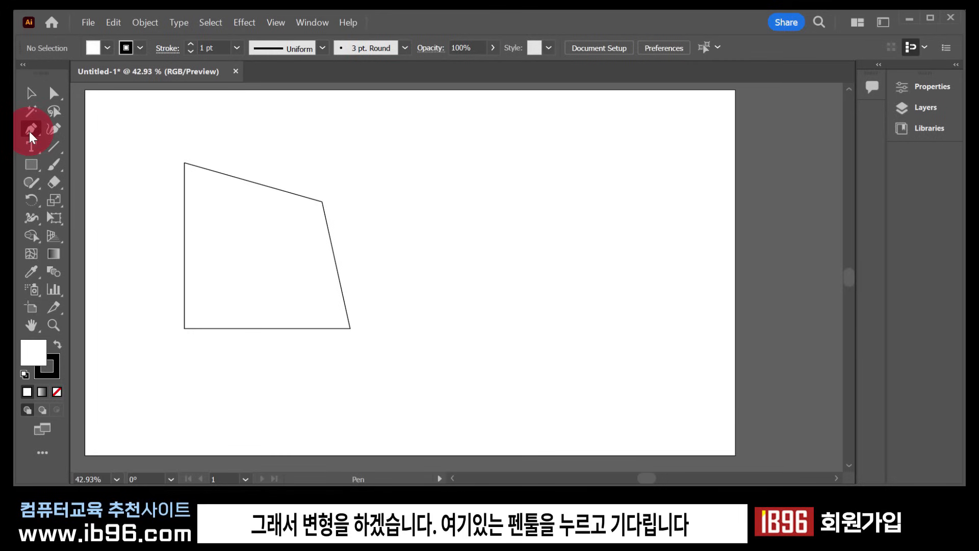
Step: Detach the Pen tool group as a floating toolbar and place it above the four-sided shape
left_click_drag(29, 130, 108, 190)
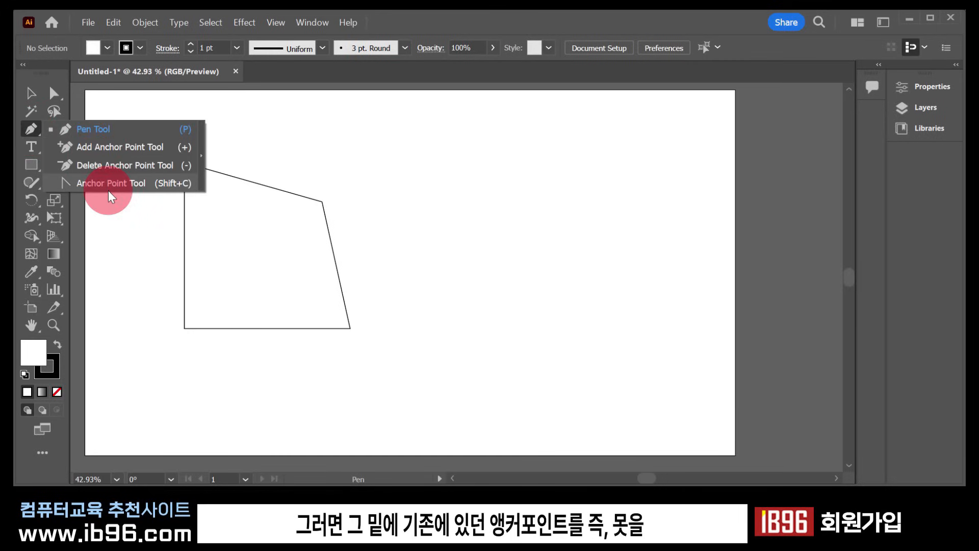
left_click_drag(108, 190, 132, 185)
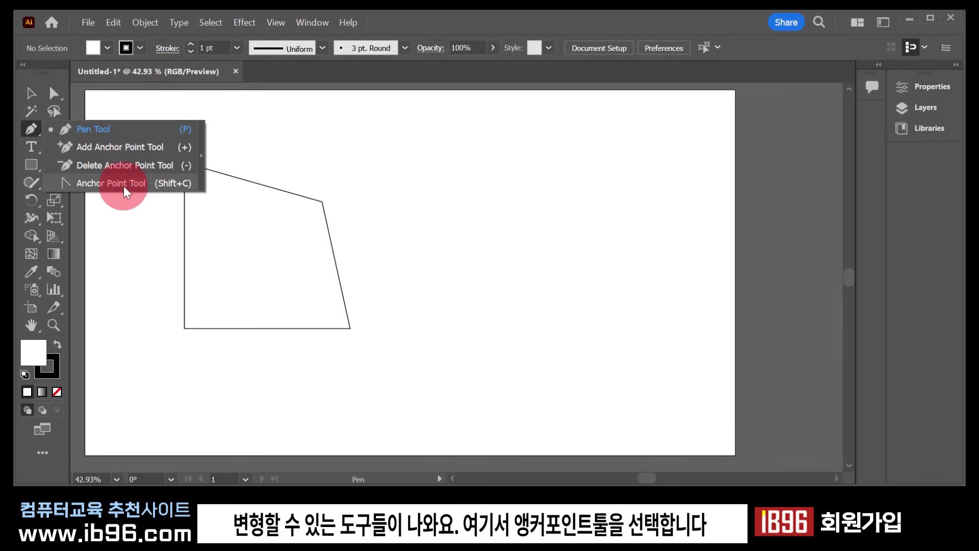
left_click_drag(129, 185, 207, 173)
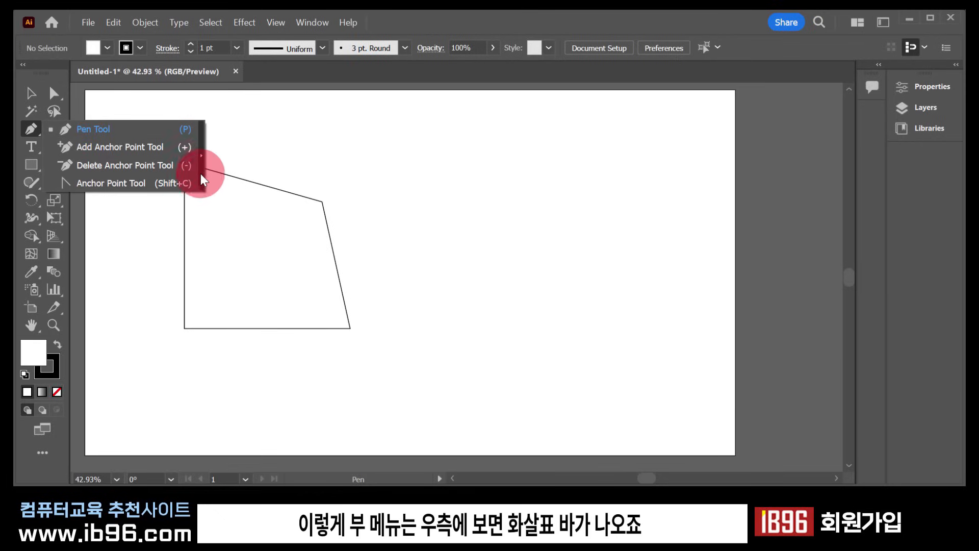
left_click_drag(201, 155, 201, 152)
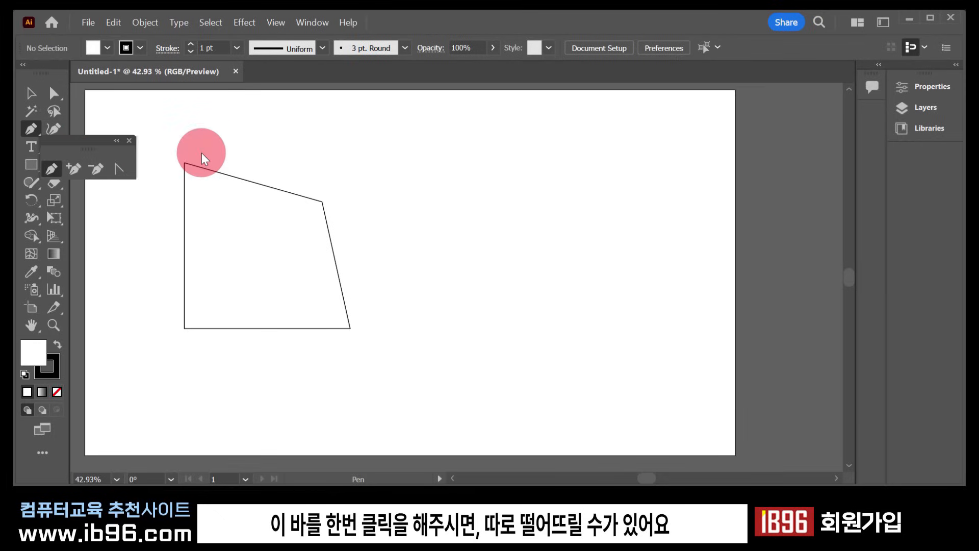
left_click_drag(75, 145, 145, 110)
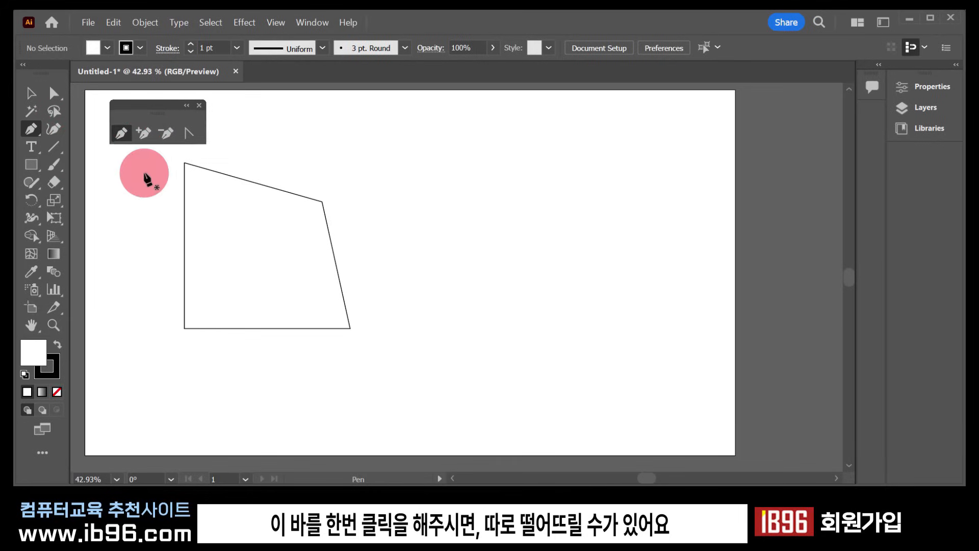
left_click(199, 105)
left_click_drag(33, 130, 144, 100)
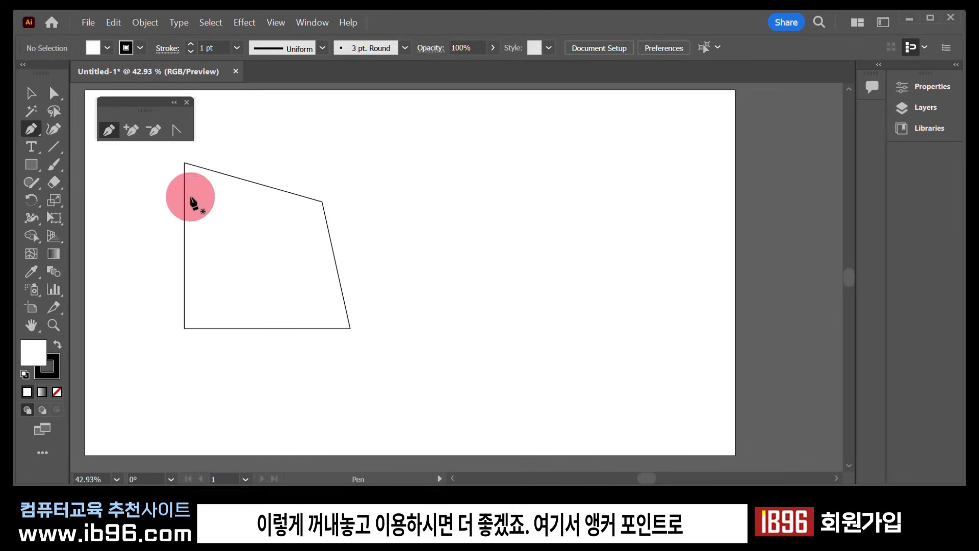
Step: Select the whole four-sided shape with the Selection tool
left_click(173, 132)
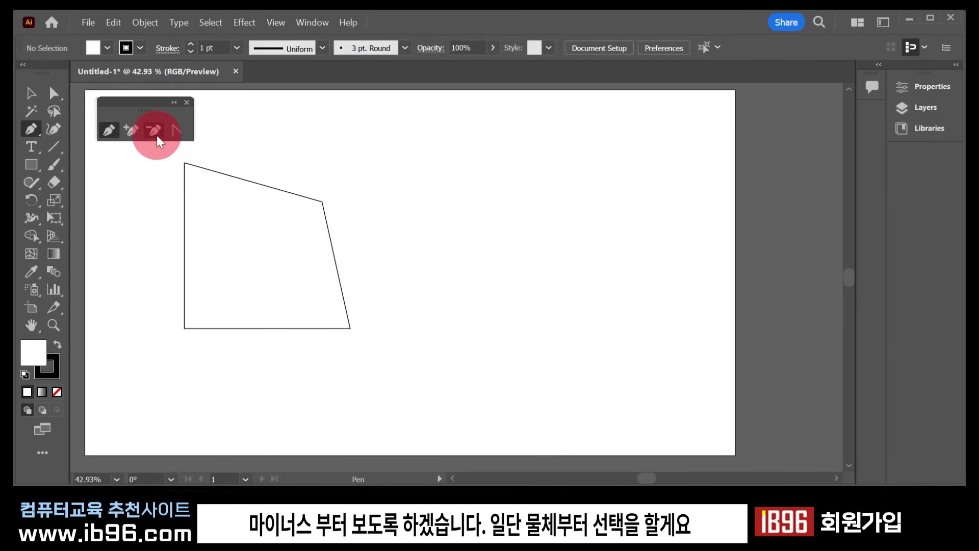
left_click(30, 93)
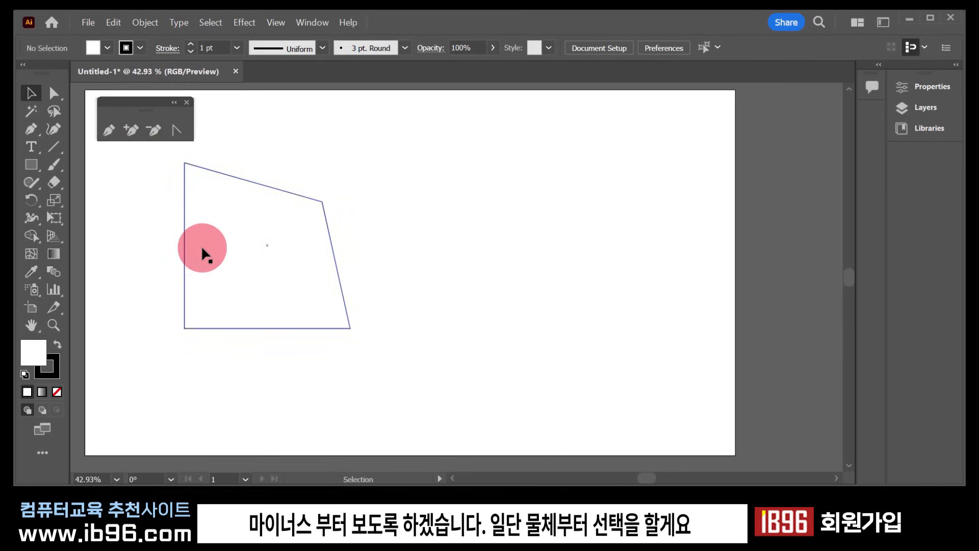
left_click_drag(142, 204, 250, 281)
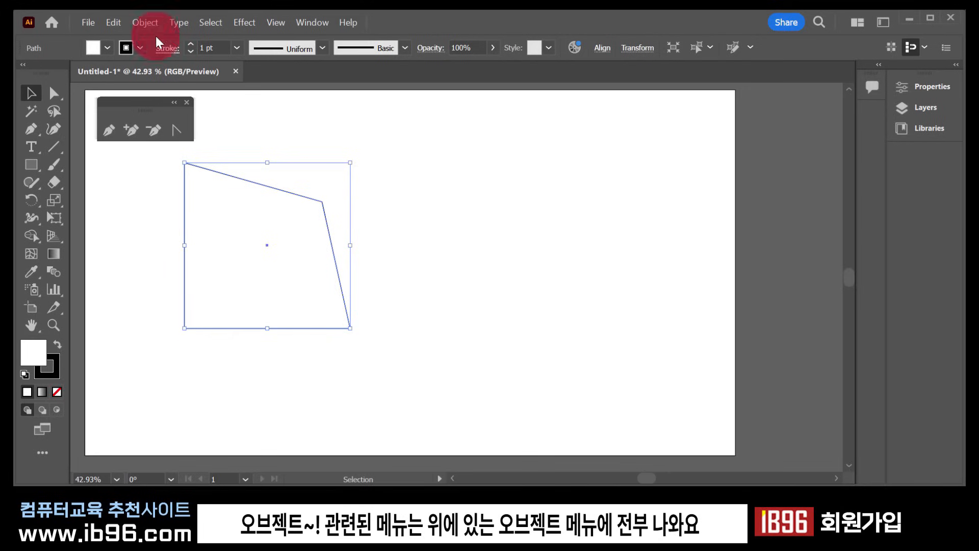
left_click(151, 20)
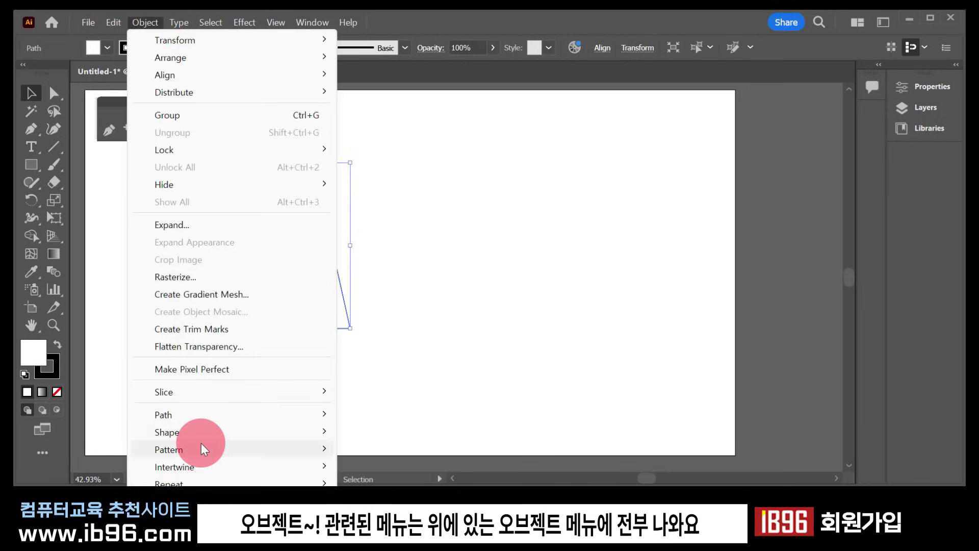
mouse_move(201, 446)
left_click(420, 360)
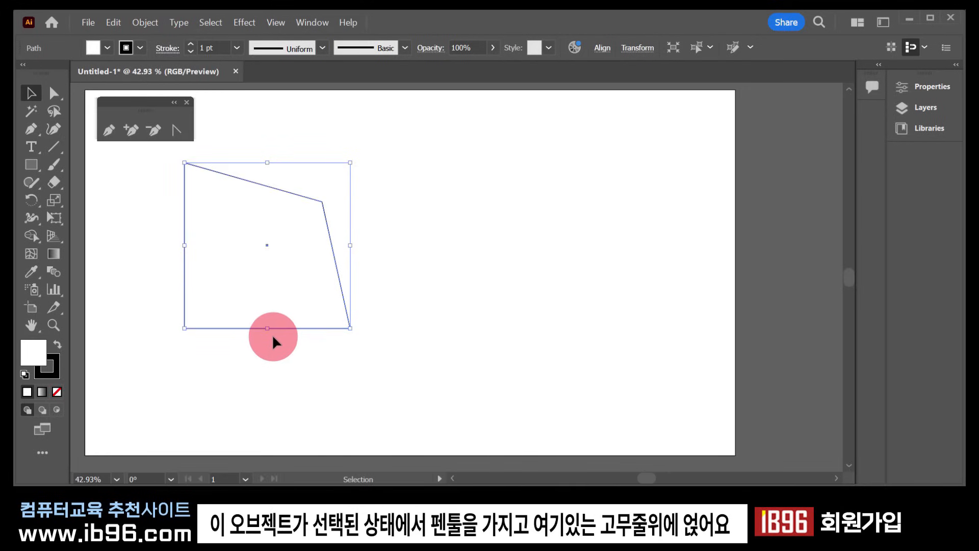
Step: Add an anchor point near the middle of the shape's left edge and pull it outward with the Direct Selection tool
left_click(106, 134)
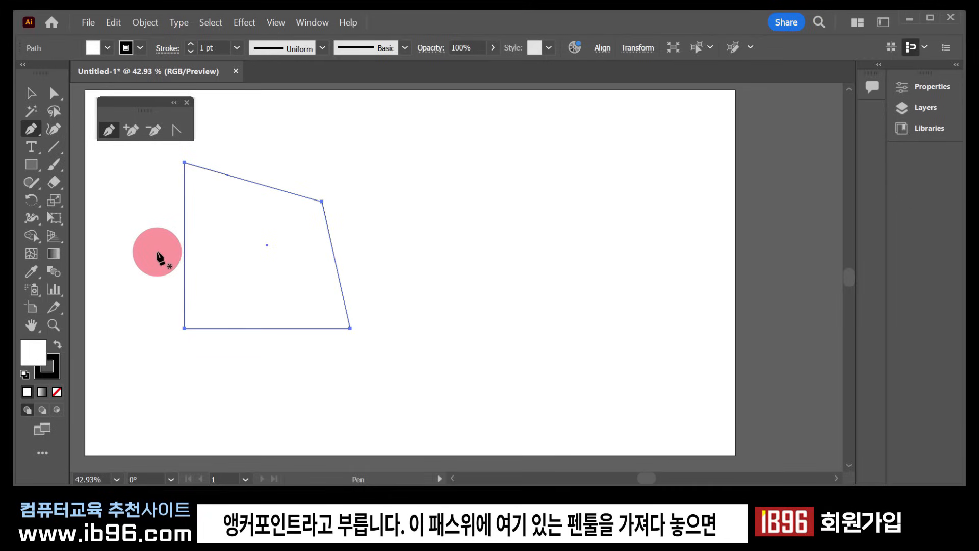
left_click(185, 249)
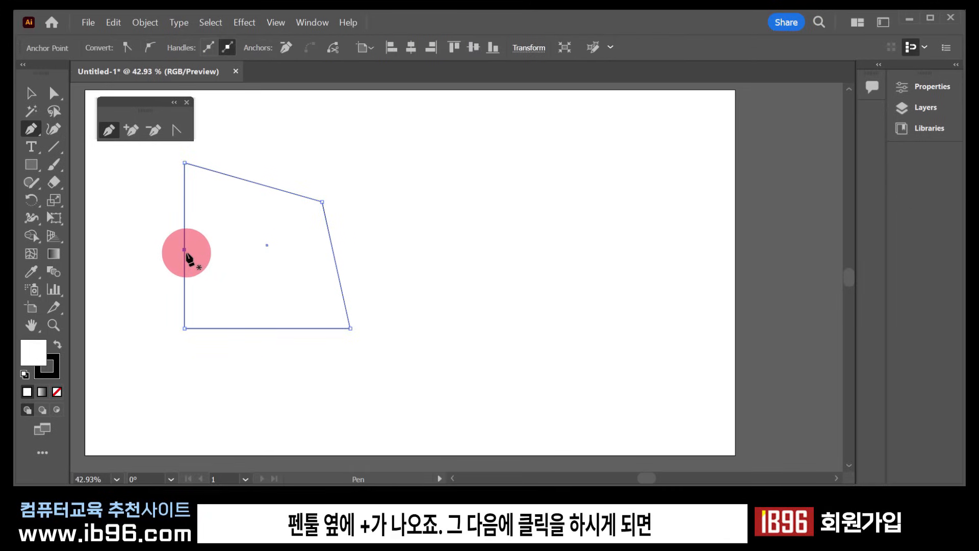
left_click(53, 95)
left_click_drag(186, 253, 162, 248)
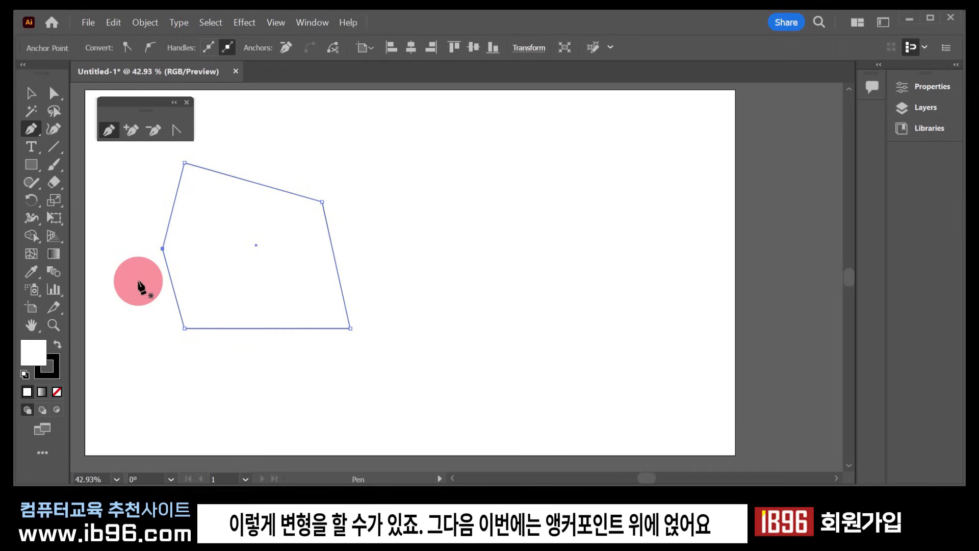
Step: Delete the added anchor point on the shape's left side with the Pen tool
key("p")
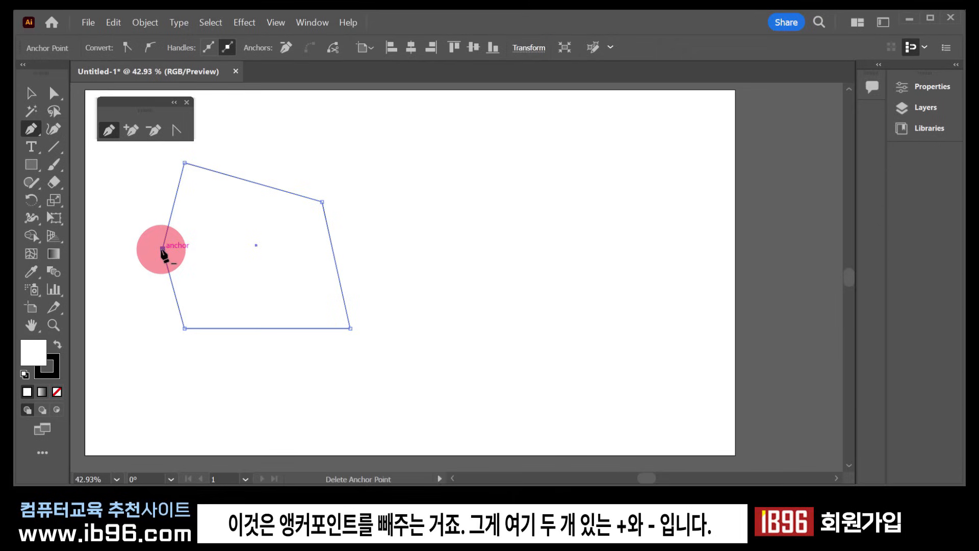
left_click(163, 249)
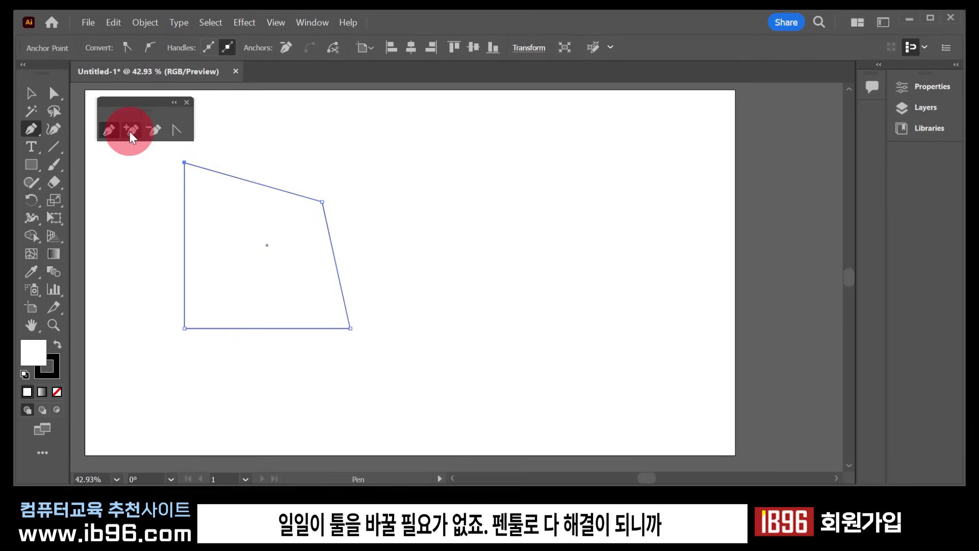
left_click(154, 131)
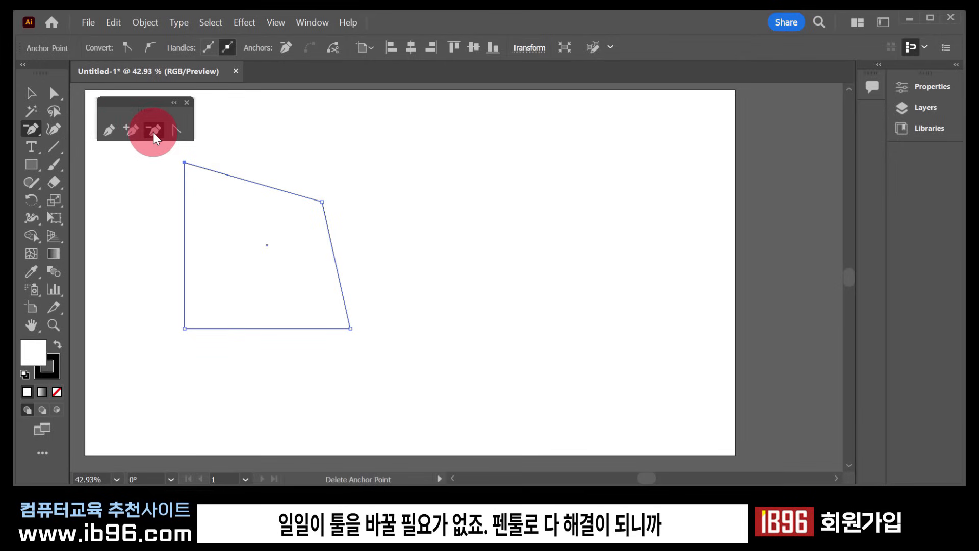
left_click(109, 133)
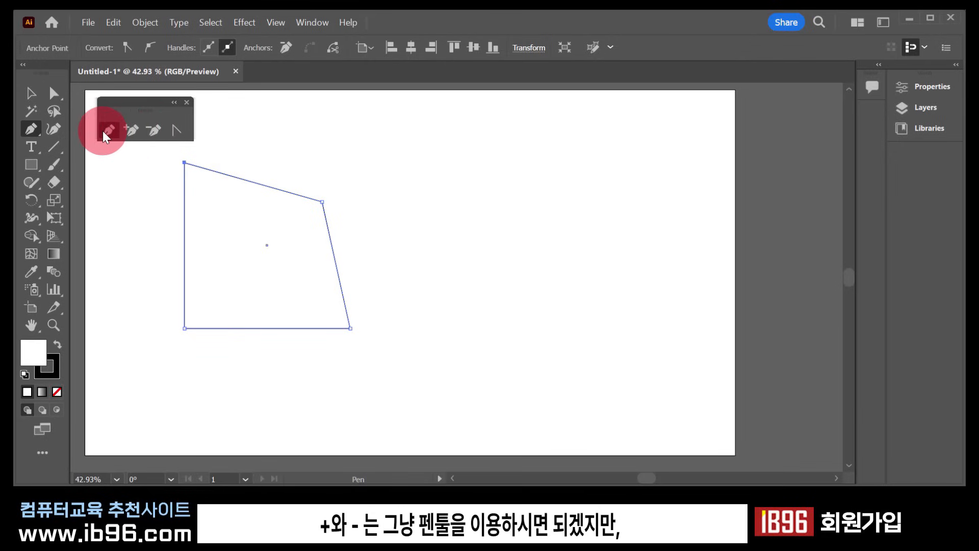
Step: Convert the shape's upper-right corner to a smooth point with the Anchor Point tool, pulling out handles to form a quarter-circle-like curve
left_click(176, 135)
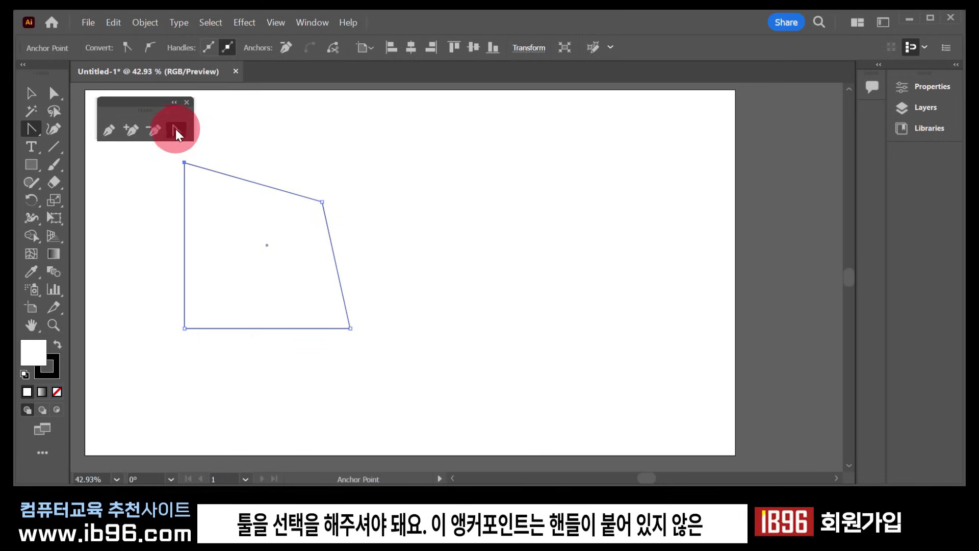
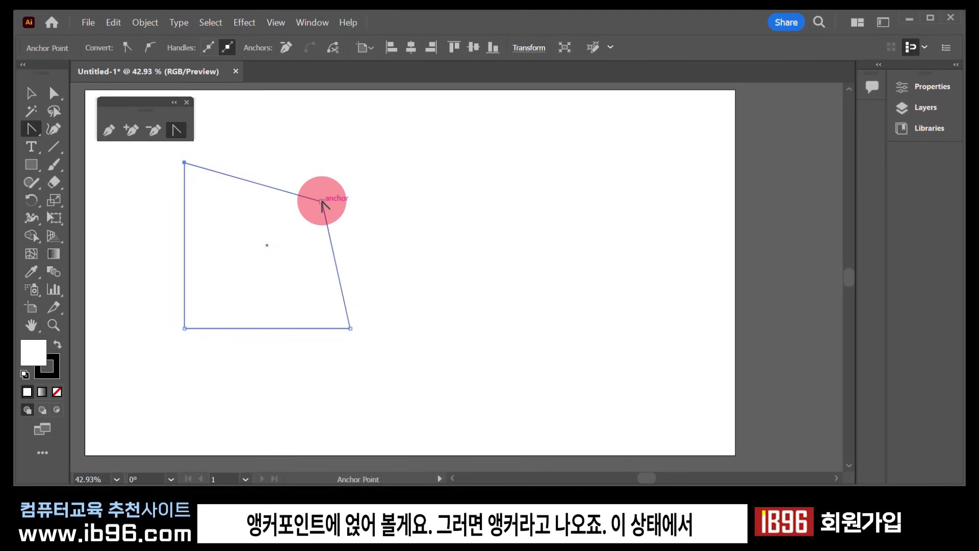
left_click_drag(322, 202, 360, 248)
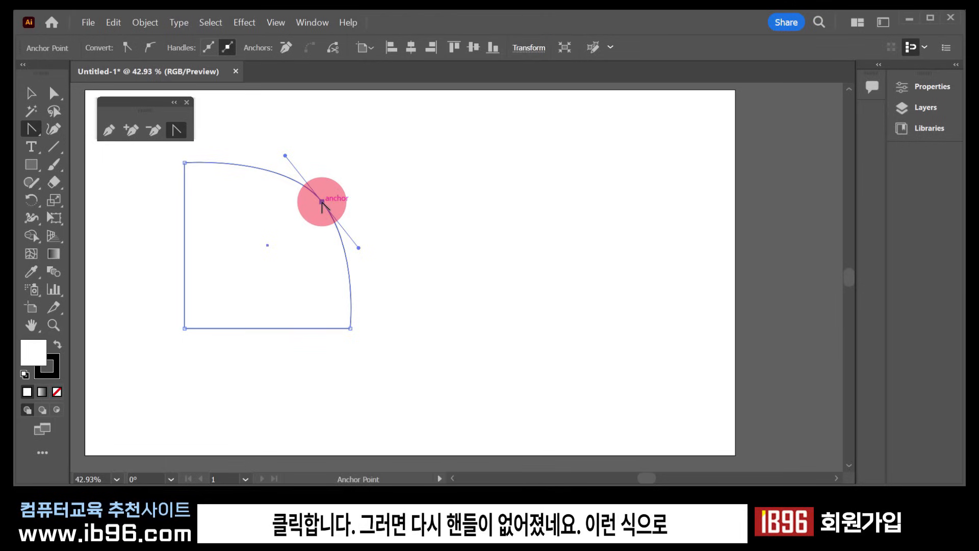
left_click(322, 201)
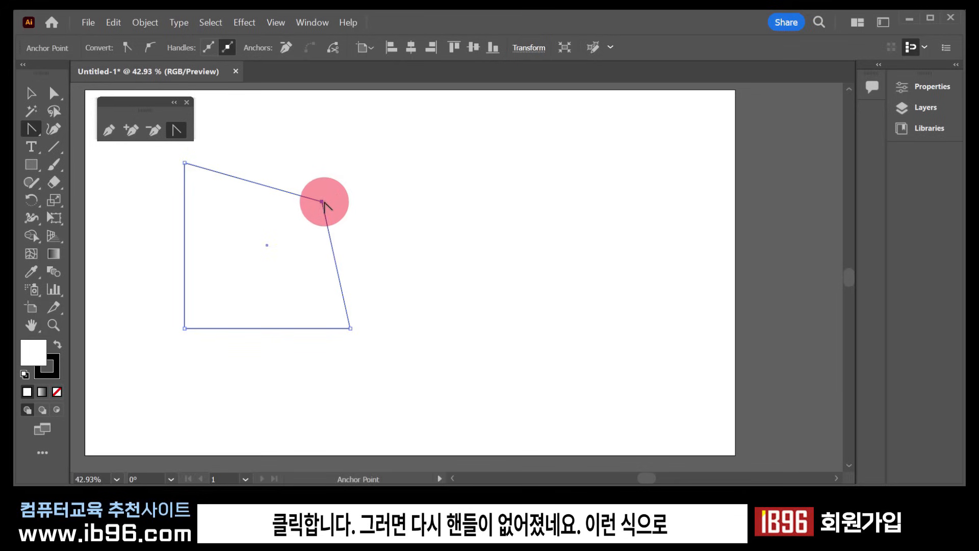
left_click_drag(322, 201, 356, 237)
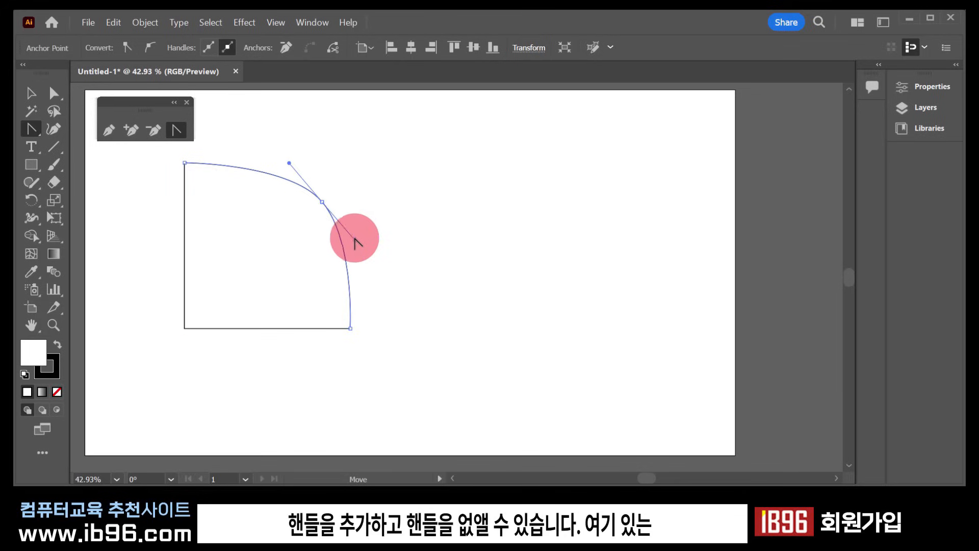
Step: Convert the shape's upper-right smooth point to a corner and pull new handles out of it with the Anchor Point tool
left_click(322, 201)
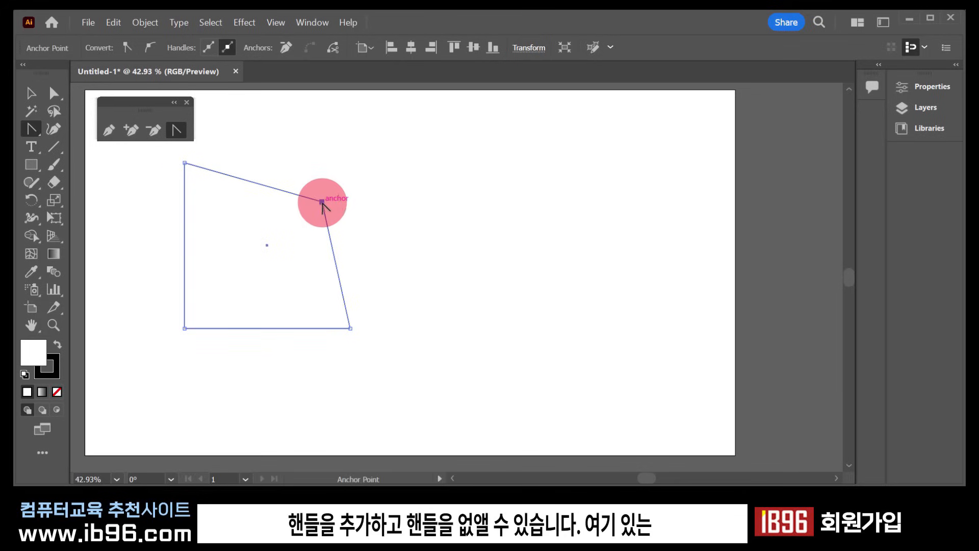
left_click_drag(322, 201, 353, 236)
left_click(176, 130)
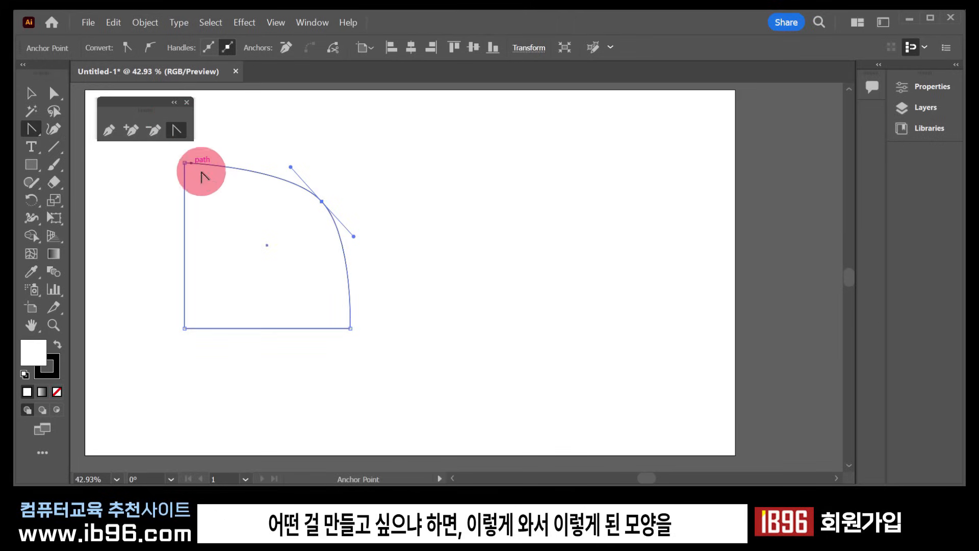
mouse_move(398, 155)
left_mouse_down()
mouse_move(525, 173)
mouse_move(560, 197)
mouse_move(565, 263)
mouse_move(600, 303)
mouse_move(423, 309)
mouse_move(405, 217)
mouse_move(413, 164)
left_mouse_up()
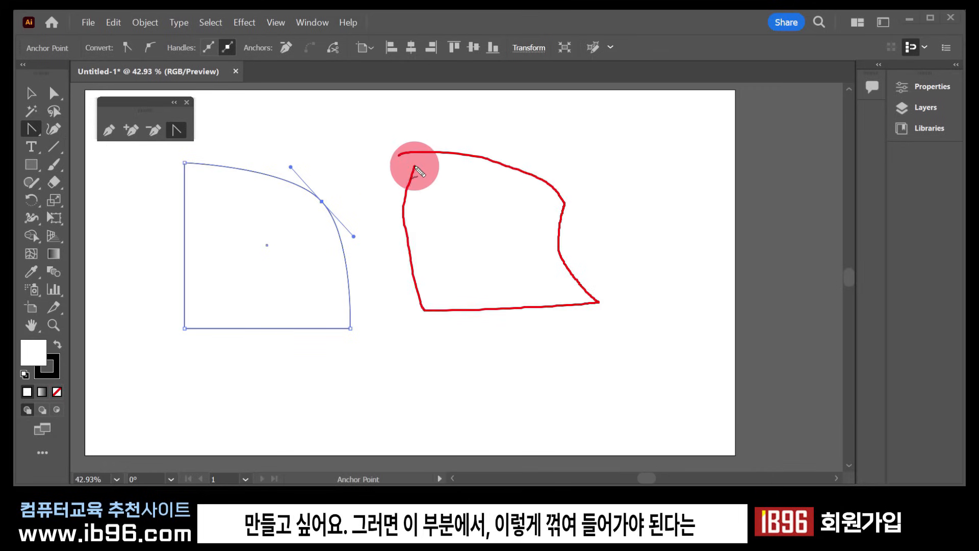
mouse_move(577, 213)
left_mouse_down()
mouse_move(543, 189)
mouse_move(582, 191)
mouse_move(573, 222)
left_mouse_up()
mouse_move(321, 202)
left_mouse_down()
mouse_move(309, 220)
mouse_move(317, 281)
mouse_move(354, 321)
left_mouse_up()
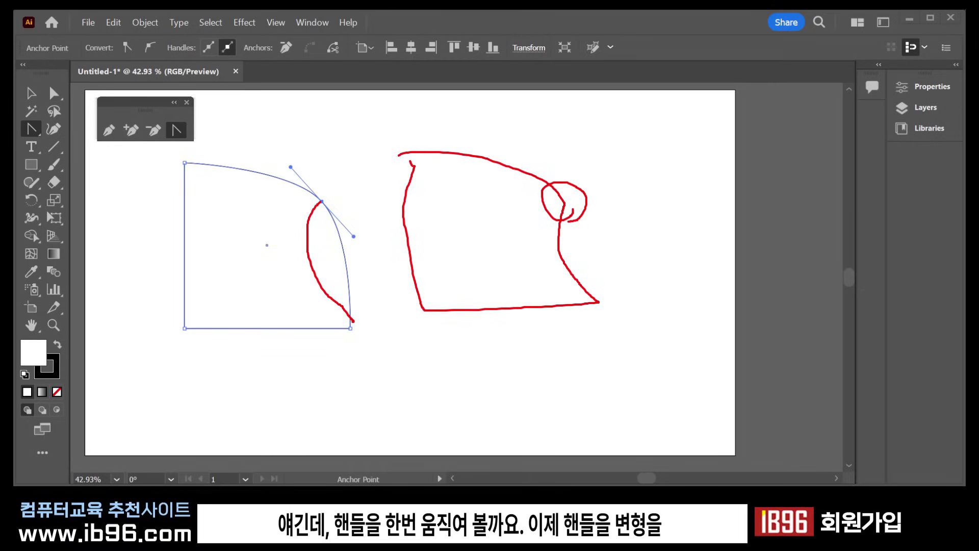
key("Escape")
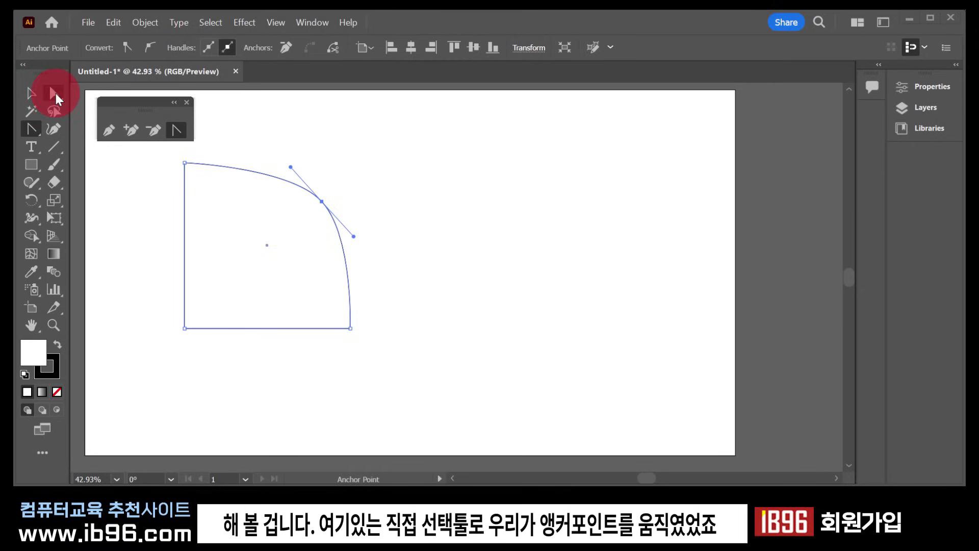
Step: Nudge the upper-right smooth anchor up and left with Direct Selection, try moving the lower-right corner outward, and undo that corner move
left_click(55, 92)
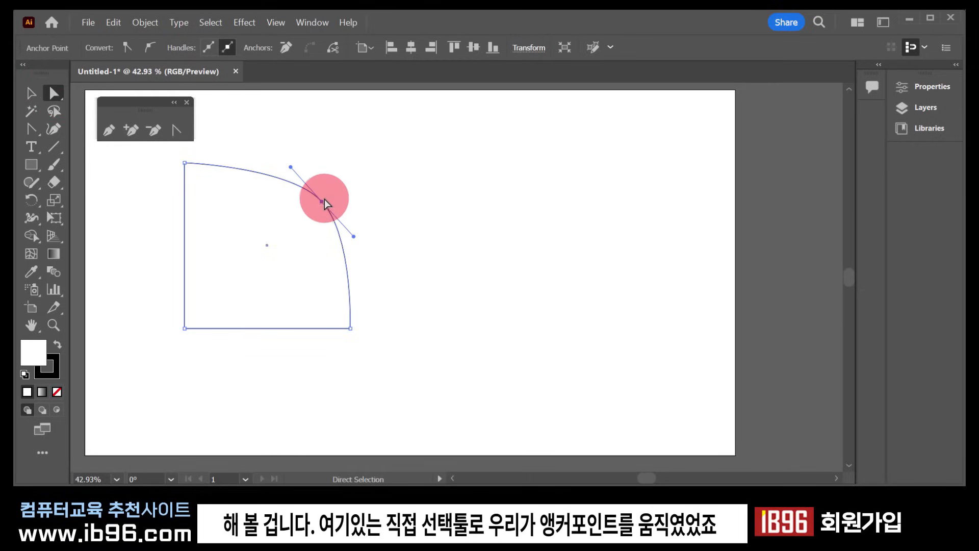
mouse_move(324, 202)
left_mouse_down()
mouse_move(417, 164)
mouse_move(300, 216)
mouse_move(270, 243)
mouse_move(360, 172)
mouse_move(293, 208)
mouse_move(406, 162)
mouse_move(275, 237)
mouse_move(343, 166)
mouse_move(319, 196)
left_mouse_up()
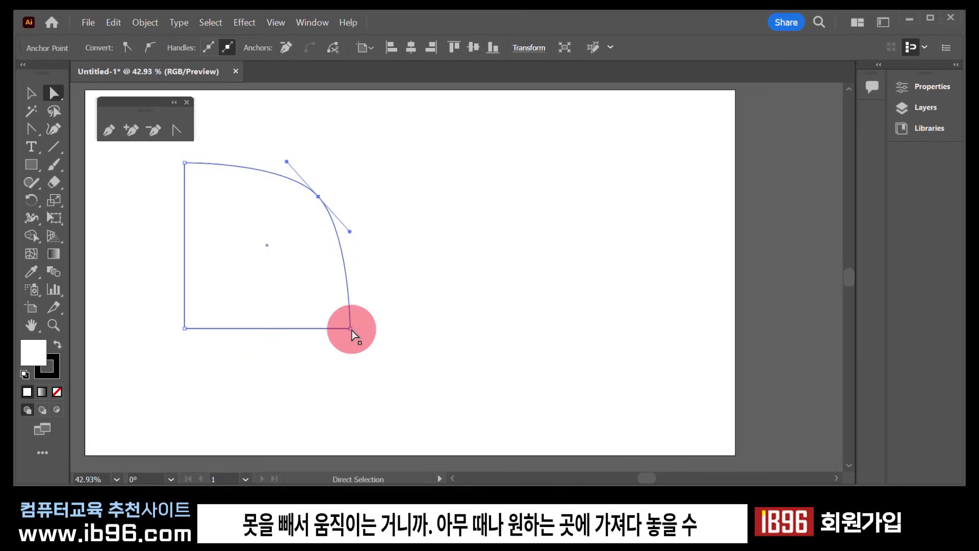
left_click_drag(350, 329, 453, 323)
key("ctrl+z")
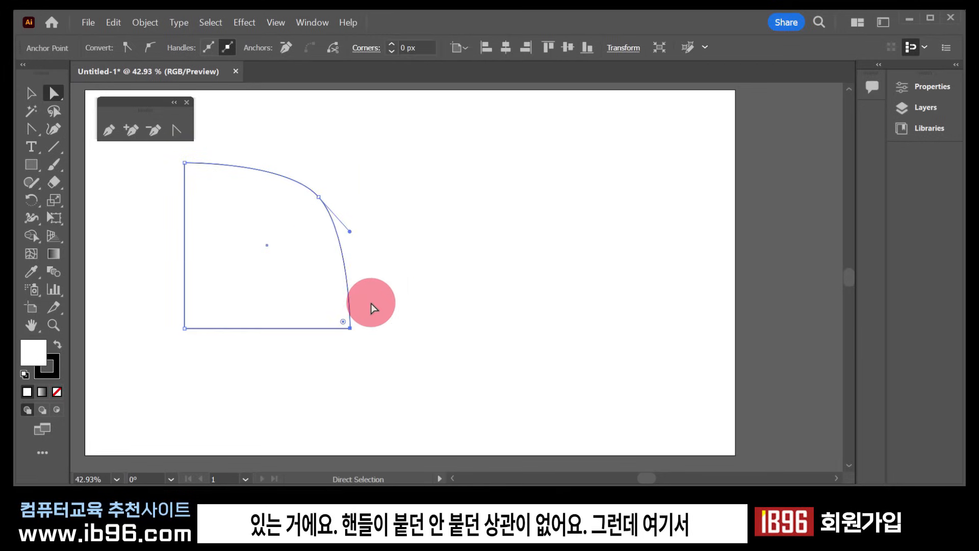
Step: Shift the upper-right smooth anchor slightly to the right and lengthen its lower direction handle
left_click(319, 196)
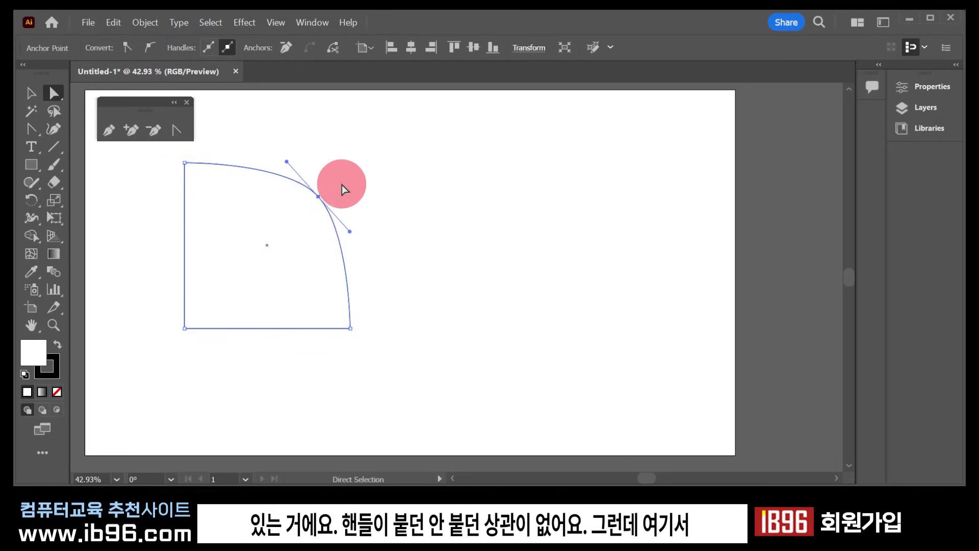
left_click_drag(317, 196, 323, 198)
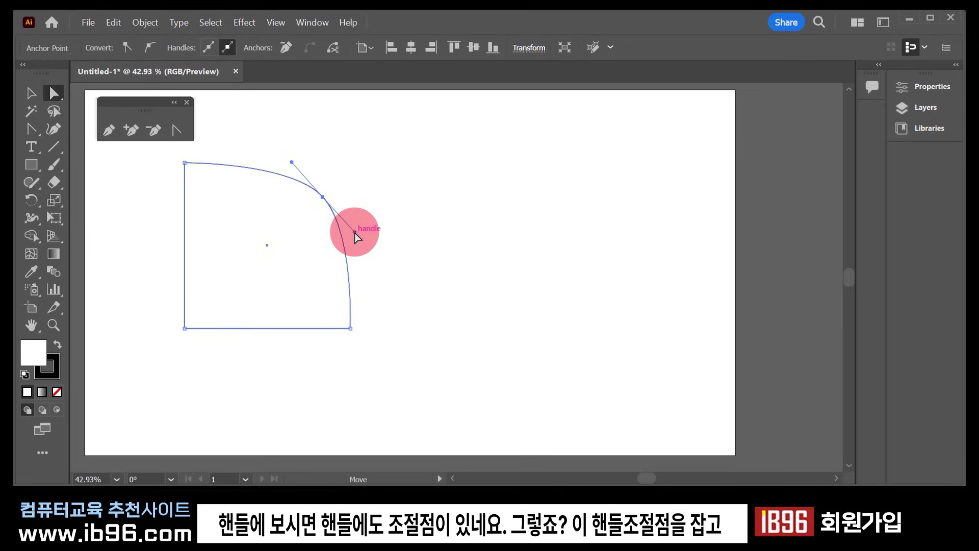
mouse_move(355, 233)
left_mouse_down()
mouse_move(461, 308)
mouse_move(514, 325)
mouse_move(357, 271)
mouse_move(623, 332)
mouse_move(366, 276)
mouse_move(190, 286)
mouse_move(487, 274)
mouse_move(348, 265)
mouse_move(413, 292)
mouse_move(381, 276)
mouse_move(343, 234)
mouse_move(366, 243)
left_mouse_up()
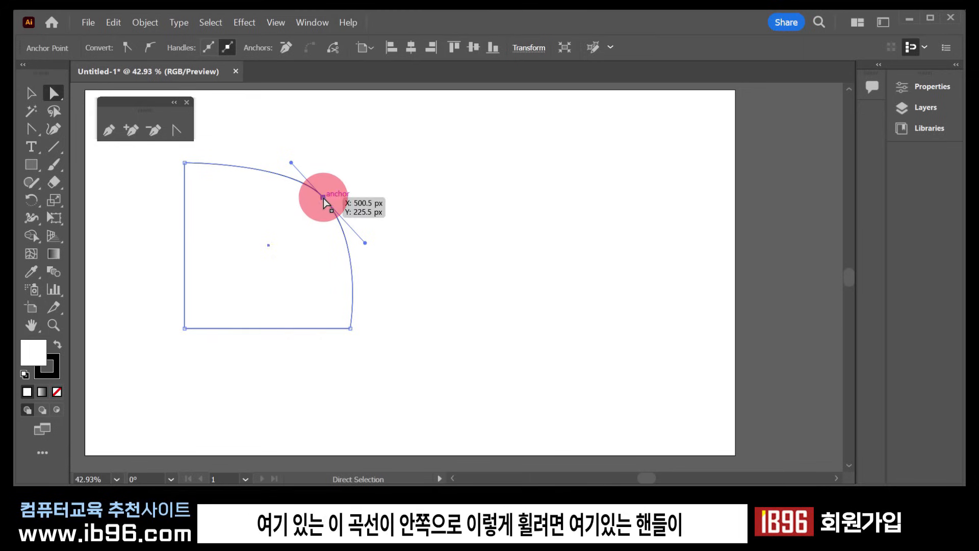
mouse_move(322, 198)
left_mouse_down()
mouse_move(298, 256)
mouse_move(342, 329)
mouse_move(352, 327)
left_mouse_up()
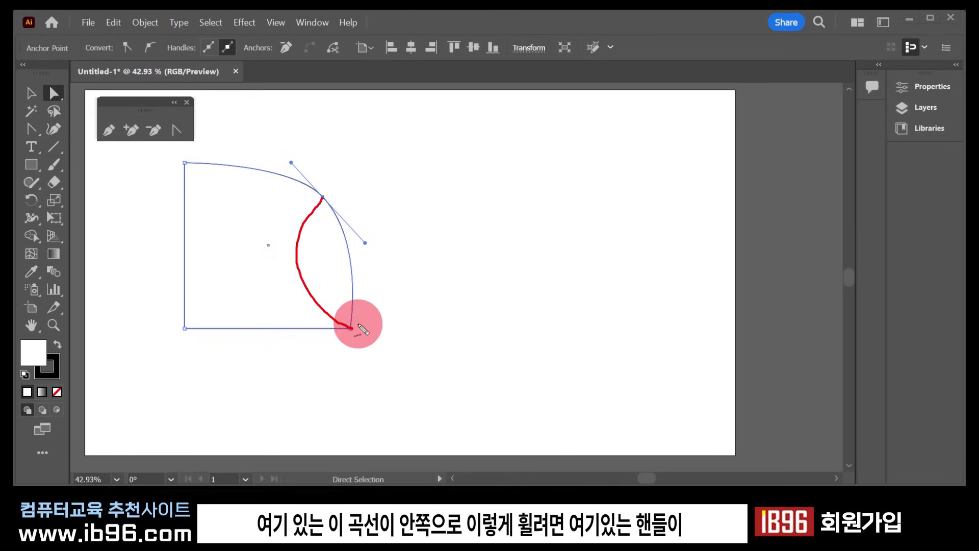
mouse_move(377, 249)
left_mouse_down()
mouse_move(359, 258)
mouse_move(361, 236)
mouse_move(368, 257)
left_mouse_up()
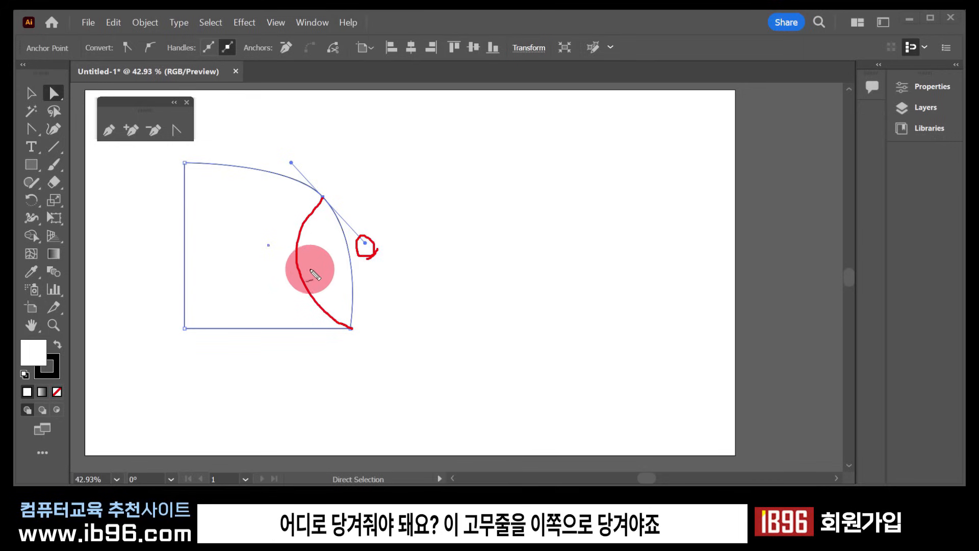
mouse_move(309, 268)
left_mouse_down()
mouse_move(210, 263)
mouse_move(226, 254)
mouse_move(196, 269)
mouse_move(251, 291)
left_mouse_up()
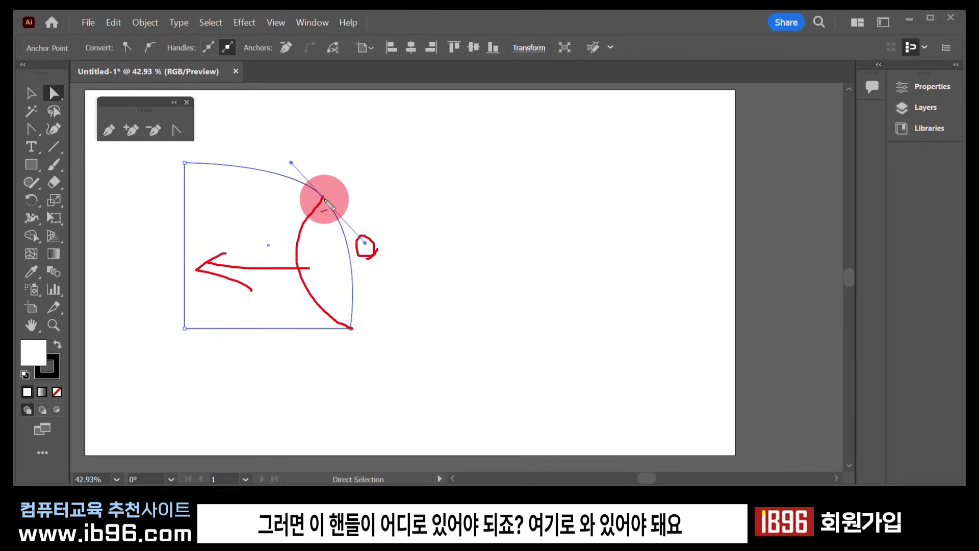
mouse_move(323, 197)
left_mouse_down()
mouse_move(195, 250)
mouse_move(232, 266)
mouse_move(210, 264)
left_mouse_up()
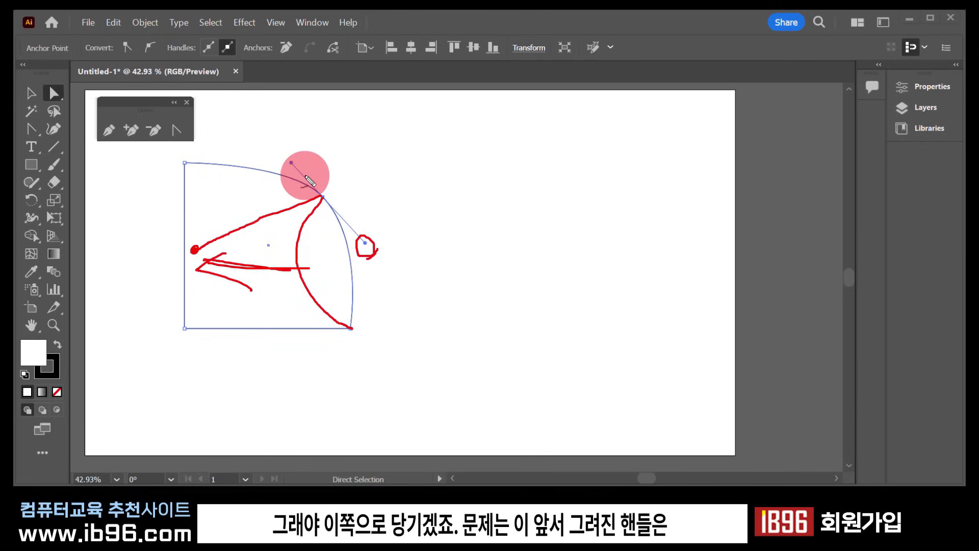
mouse_move(308, 182)
left_mouse_down()
mouse_move(287, 184)
mouse_move(260, 137)
mouse_move(300, 139)
mouse_move(306, 187)
left_mouse_up()
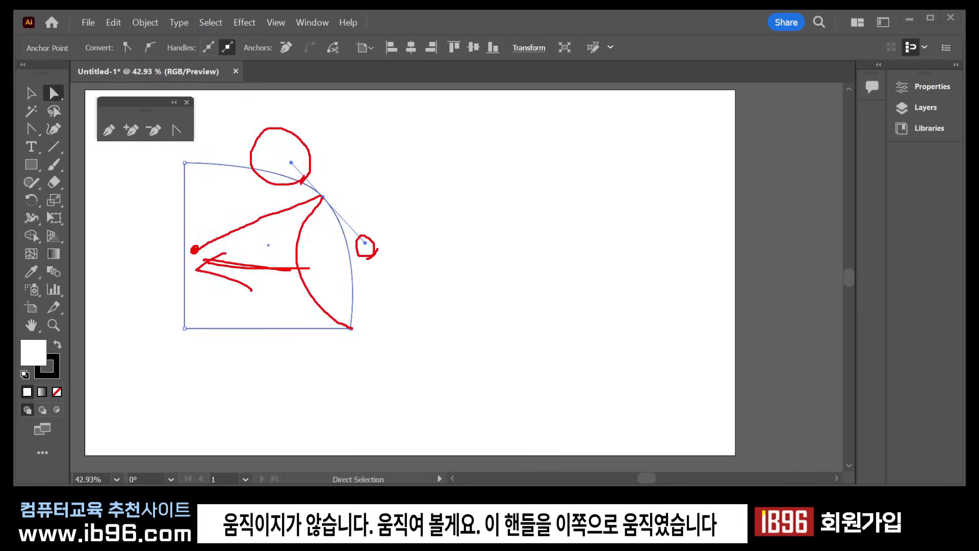
key("Escape")
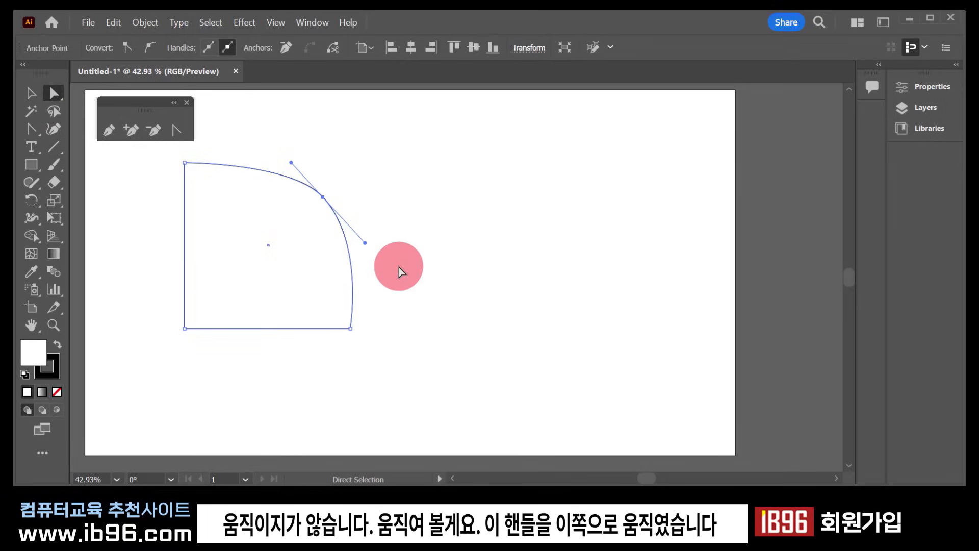
Step: Swing the upper-right smooth point's linked handles inward and back to an outward curve with the Direct Selection tool
left_click_drag(366, 243, 235, 255)
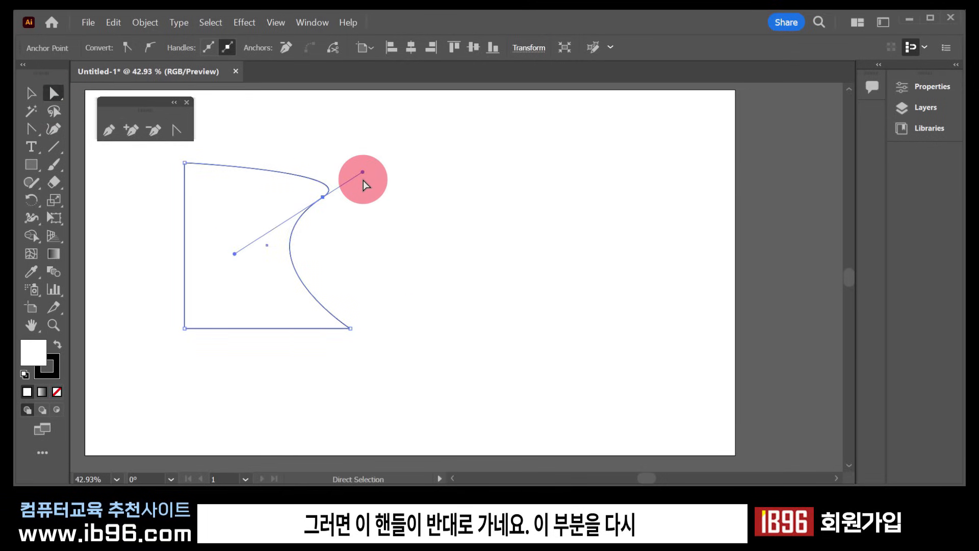
left_click_drag(363, 173, 289, 158)
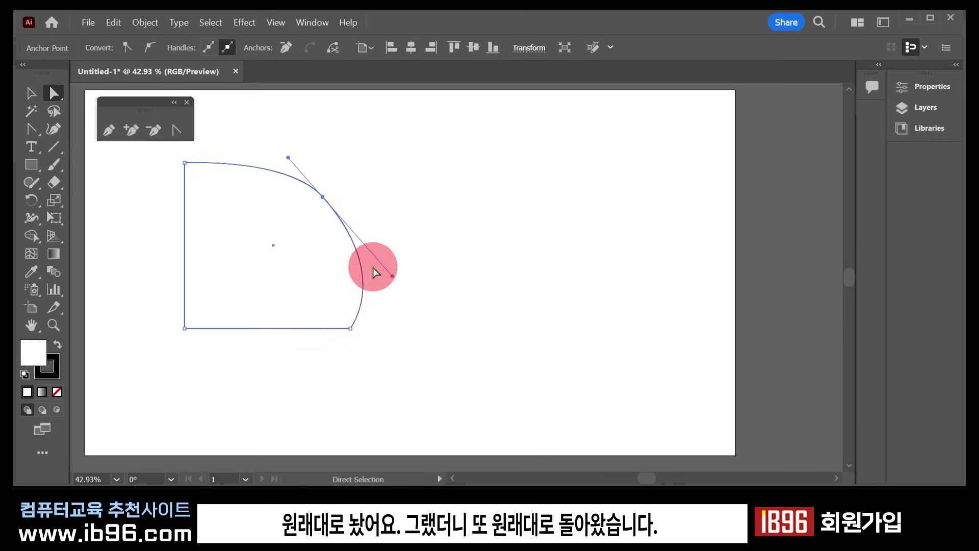
left_click_drag(395, 281, 369, 253)
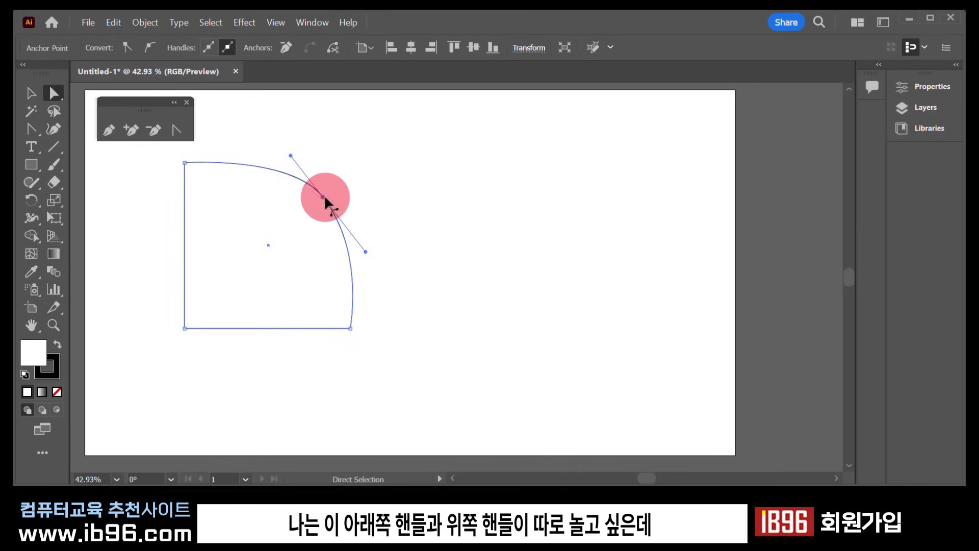
left_click_drag(325, 195, 357, 251)
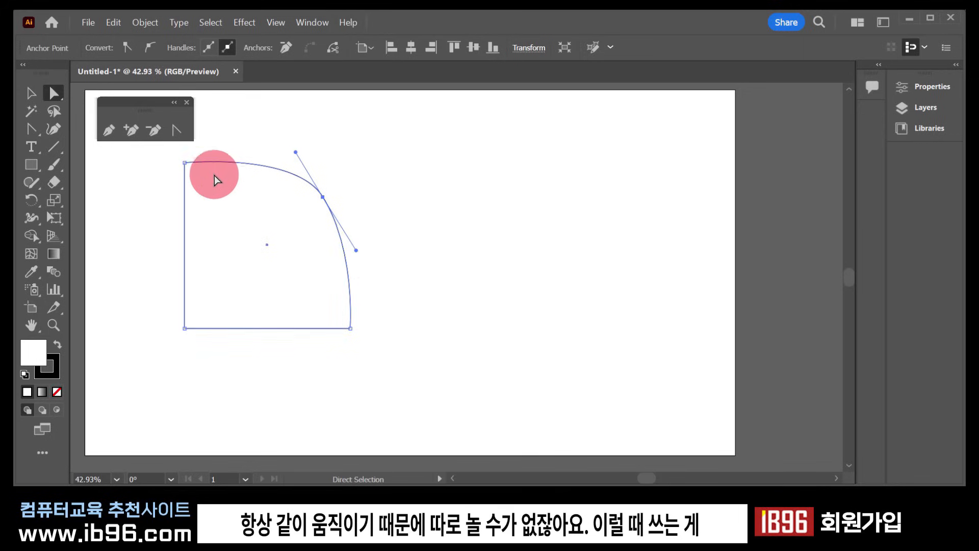
Step: Break the upper-right point's lower handle inward with the Anchor Point tool and adjust both handles independently using Direct Selection
left_click(179, 134)
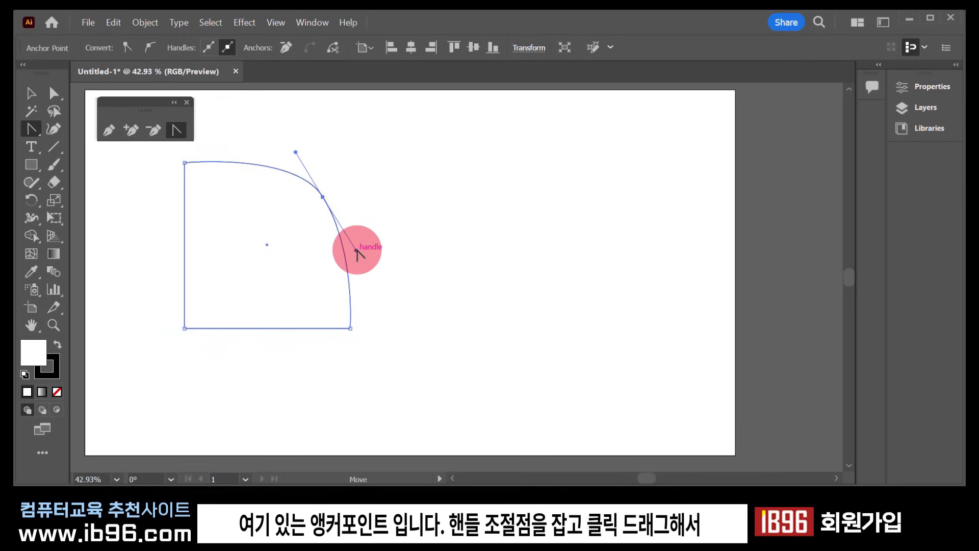
left_click_drag(357, 250, 246, 262)
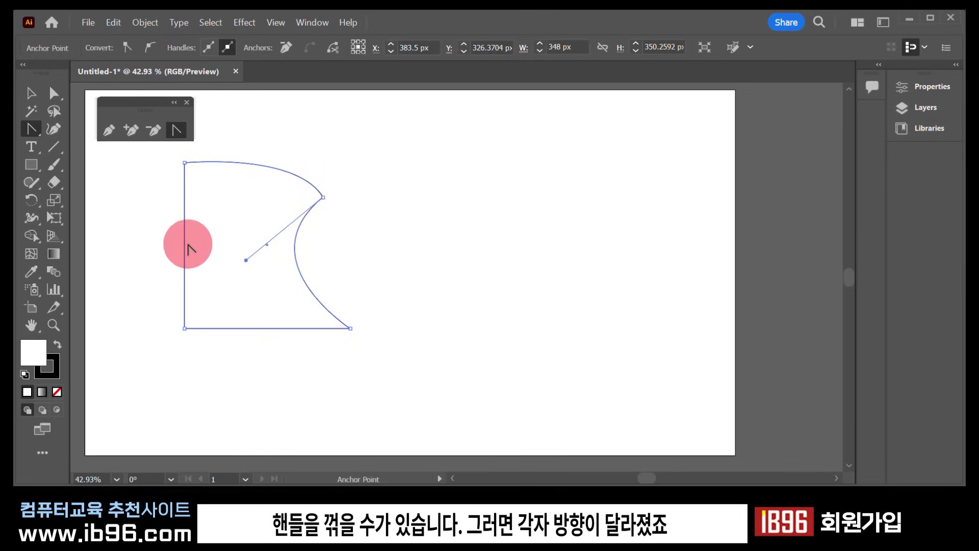
key("a")
left_click(324, 198)
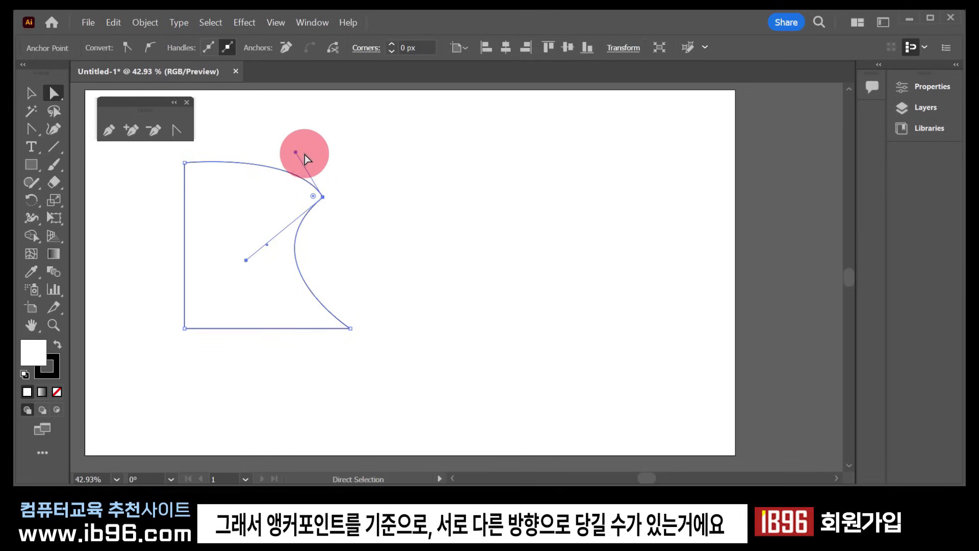
left_click_drag(298, 151, 281, 116)
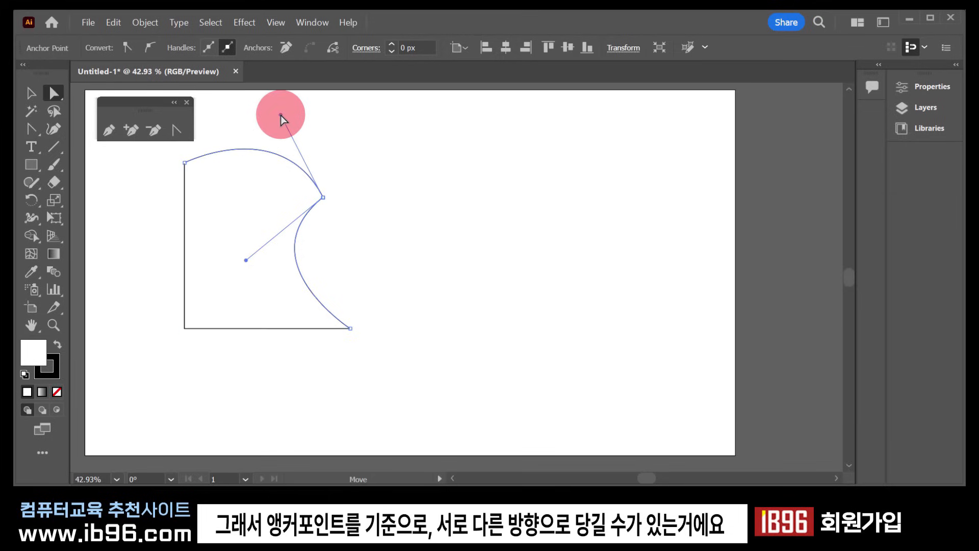
left_click_drag(247, 261, 228, 281)
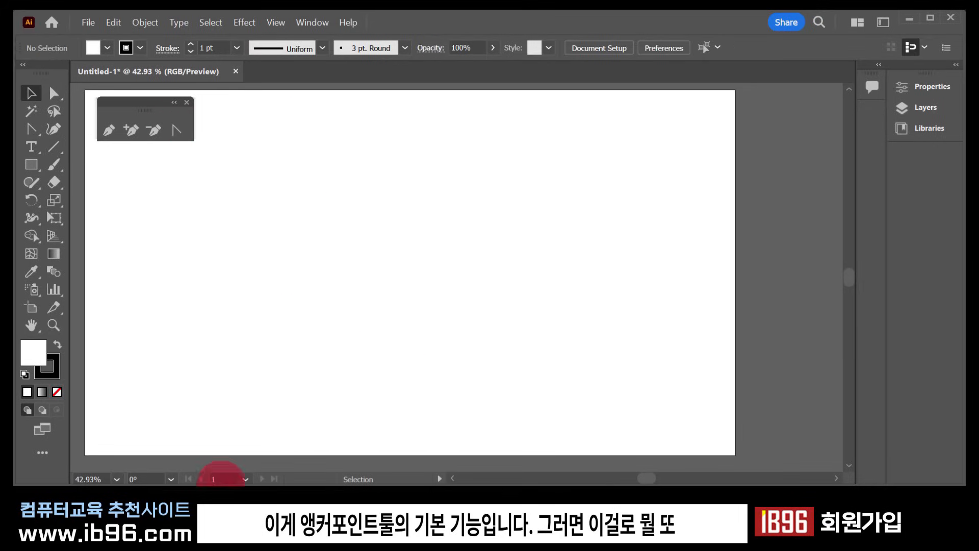
Step: Draw a circle about 360 px in diameter on the empty artboard with the Ellipse tool
left_click(31, 171)
mouse_move(31, 173)
left_mouse_down()
mouse_move(39, 192)
mouse_move(83, 219)
mouse_move(104, 211)
left_mouse_up()
left_click_drag(316, 199, 483, 361)
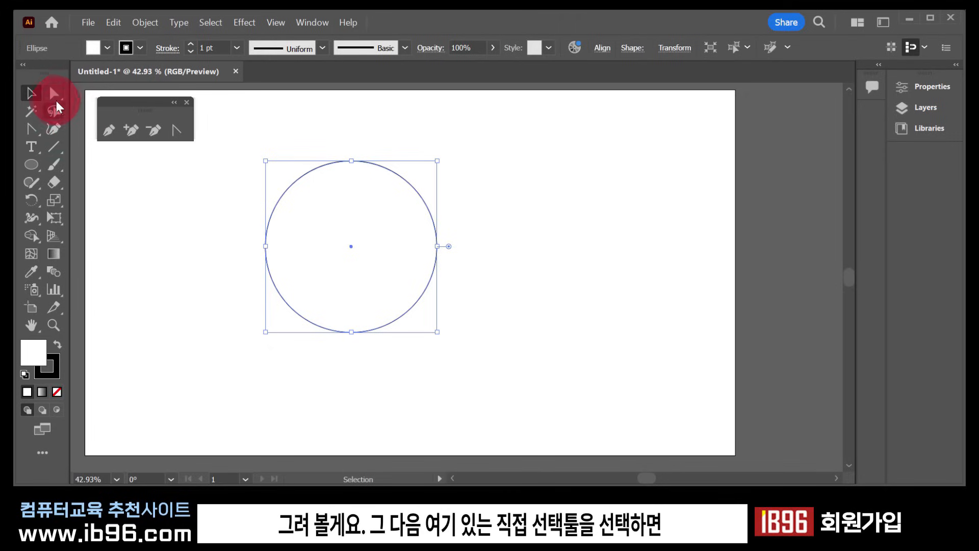
Step: Examine the direction handles of the circle's top, right, bottom and left anchor points with the Direct Selection tool
left_click(54, 97)
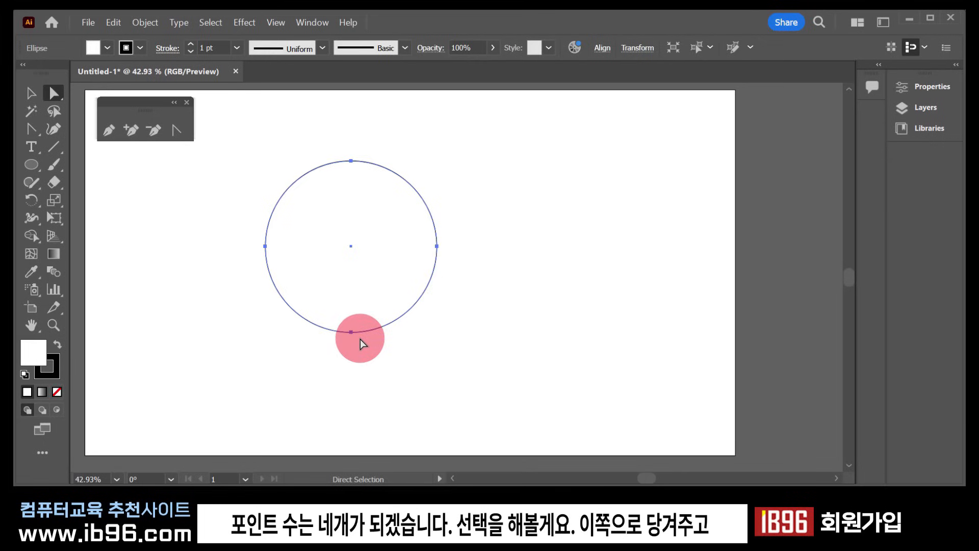
left_click(351, 160)
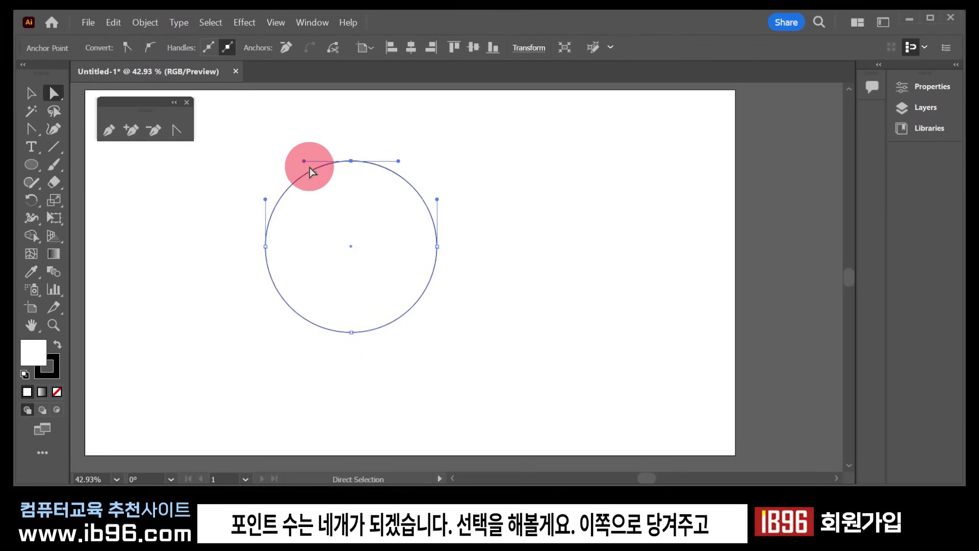
left_click(437, 247)
left_click_drag(375, 358, 320, 316)
left_click_drag(227, 225, 295, 277)
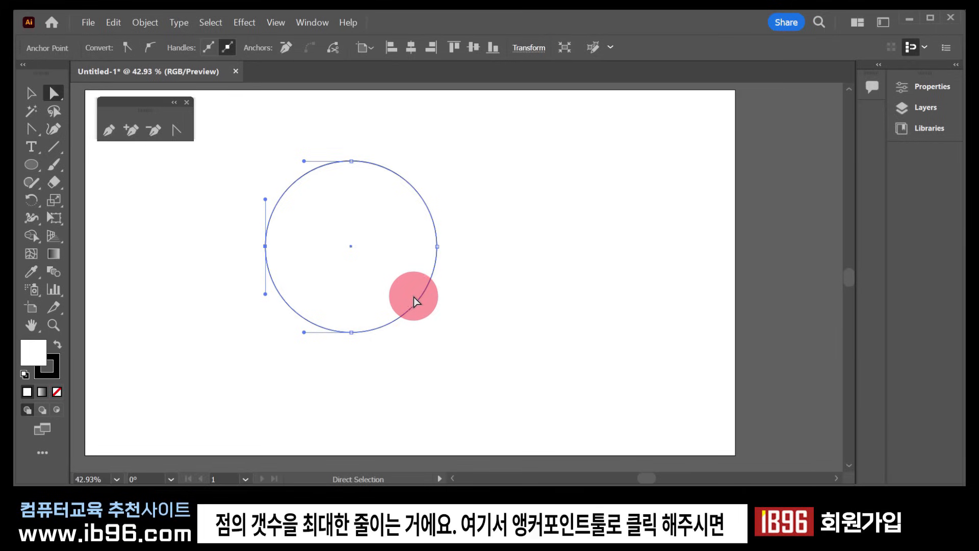
Step: Try converting the circle's top anchor to a corner with the Anchor Point tool to form a teardrop, and undo it
left_click(179, 131)
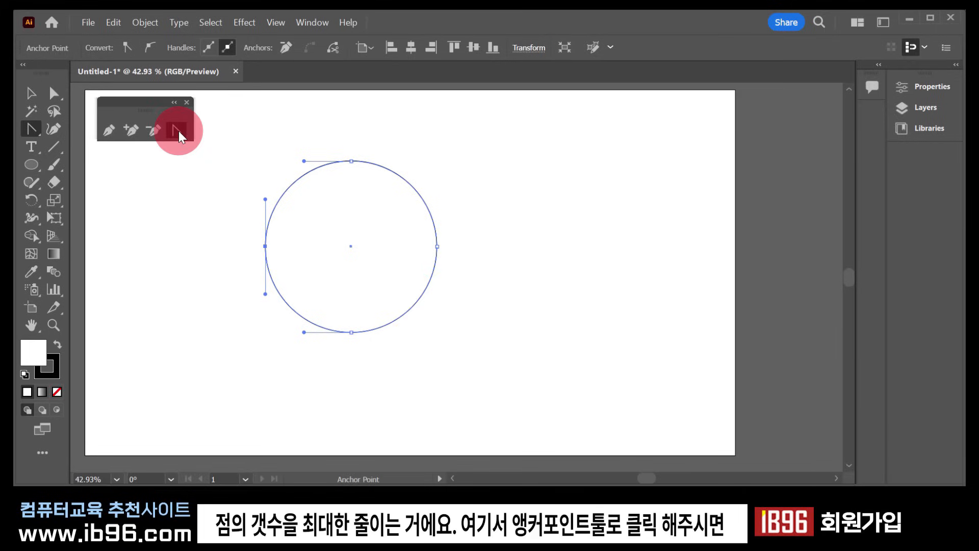
left_click(352, 161)
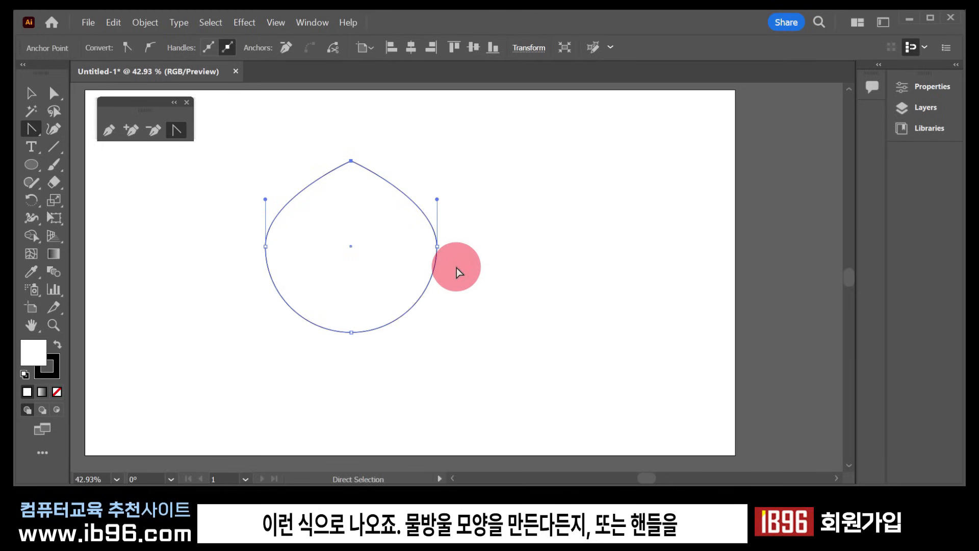
key("ctrl+z")
Step: Bend the circle's upper-right segment inward by breaking the top and right anchors' handles, and select the right anchor with Direct Selection
left_click_drag(399, 161, 353, 216)
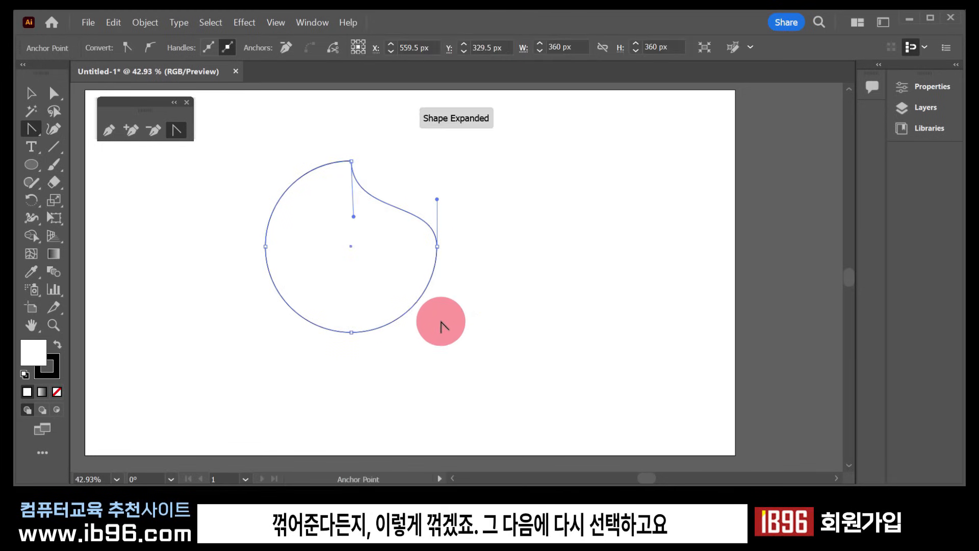
left_click_drag(436, 199, 388, 246)
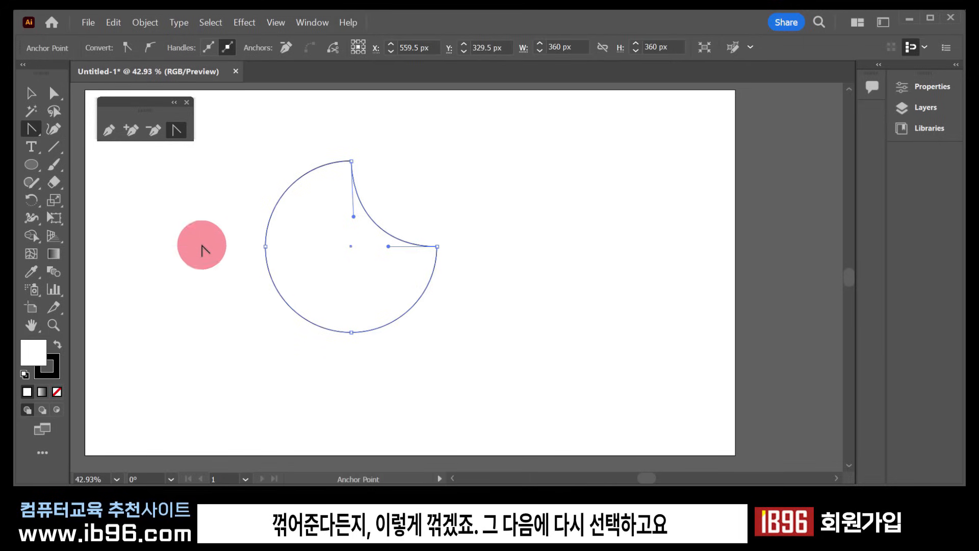
key("a")
left_click(436, 272)
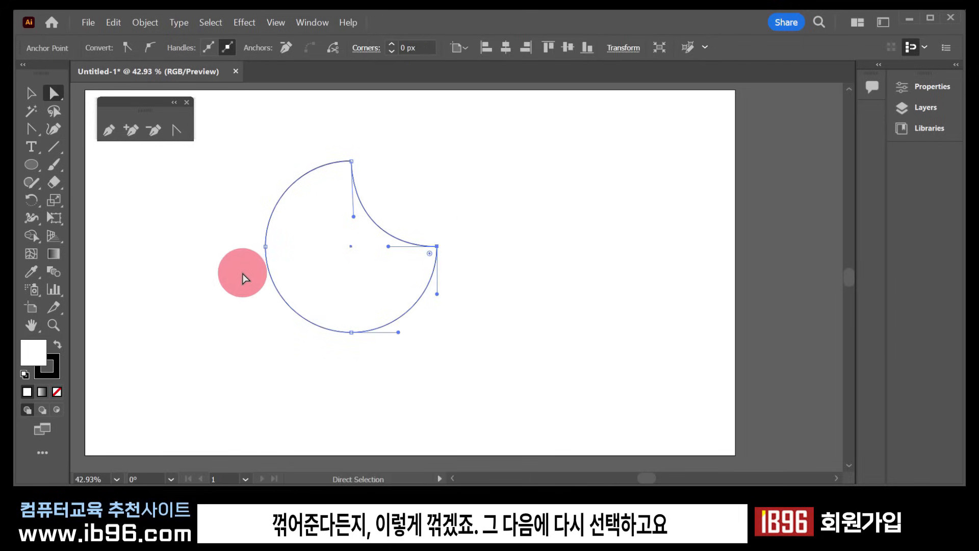
Step: Bend the shape's lower-right segment inward by breaking the right and bottom anchors' handles toward the centre with the Anchor Point tool
left_click(31, 128)
left_click_drag(437, 294, 376, 255)
left_click_drag(398, 332, 356, 281)
Step: Bend the shape's lower-left and upper-left segments inward with the Anchor Point tool to form a four-pointed star
left_click(53, 99)
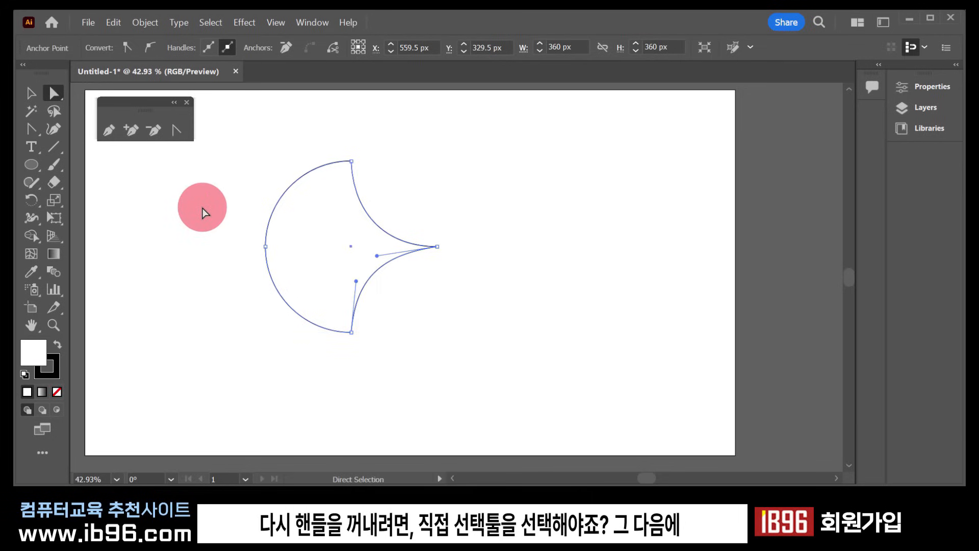
left_click_drag(203, 208, 295, 289)
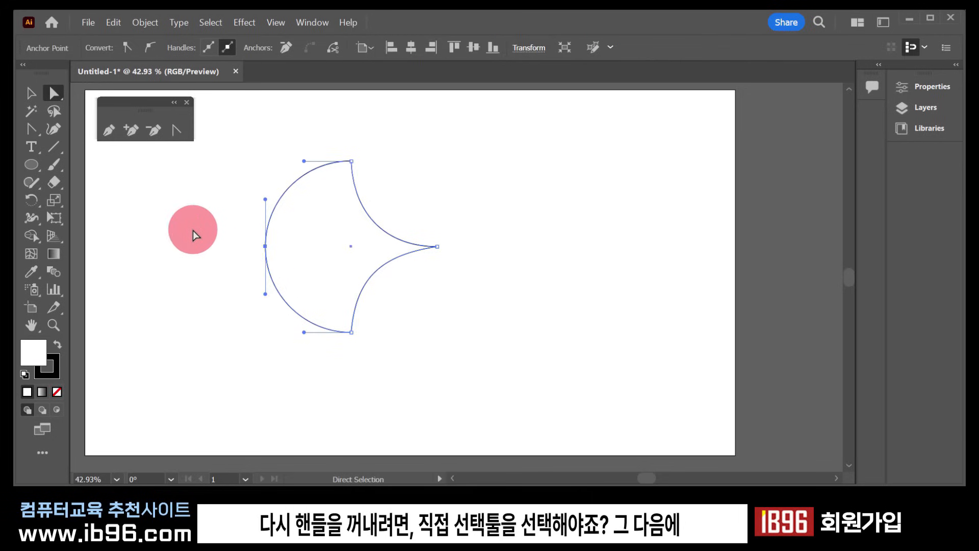
left_click(32, 129)
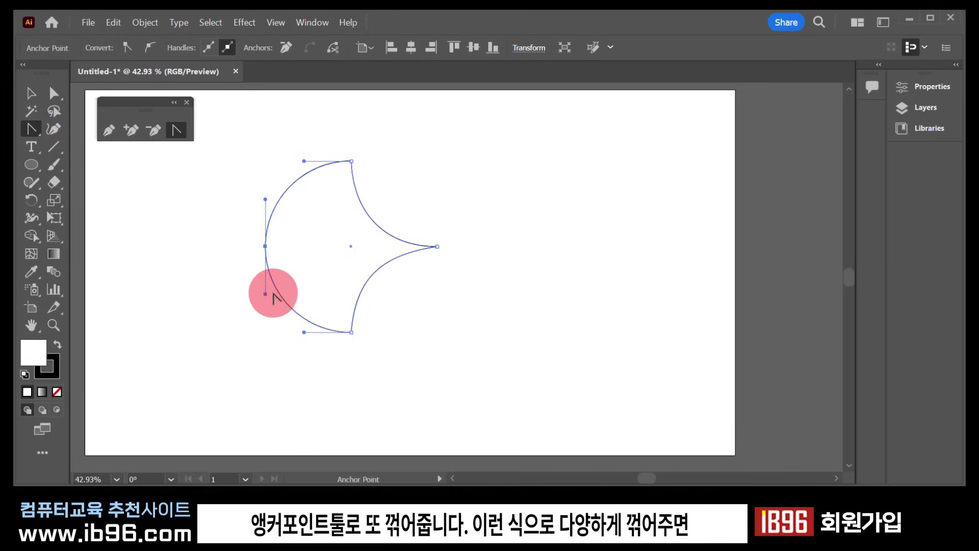
left_click_drag(265, 294, 317, 260)
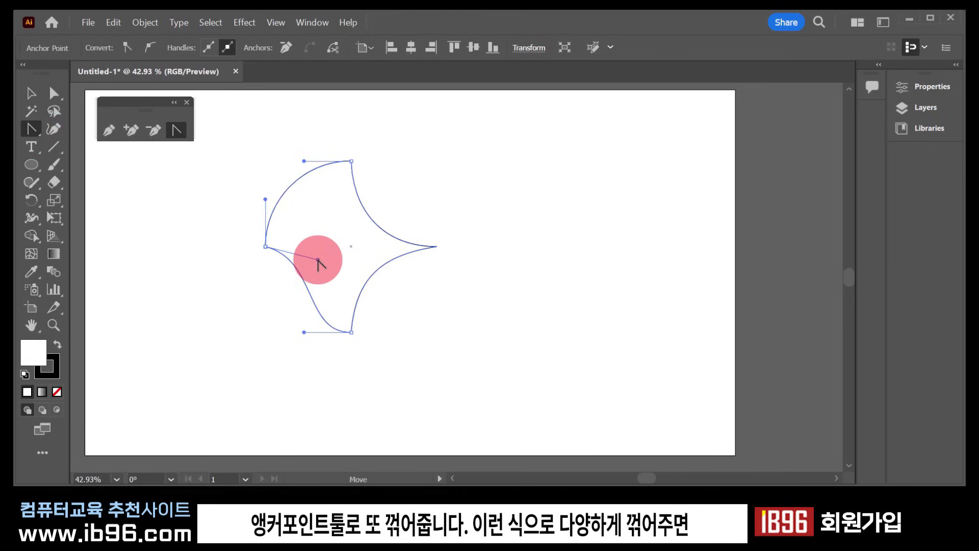
left_click_drag(304, 333, 351, 286)
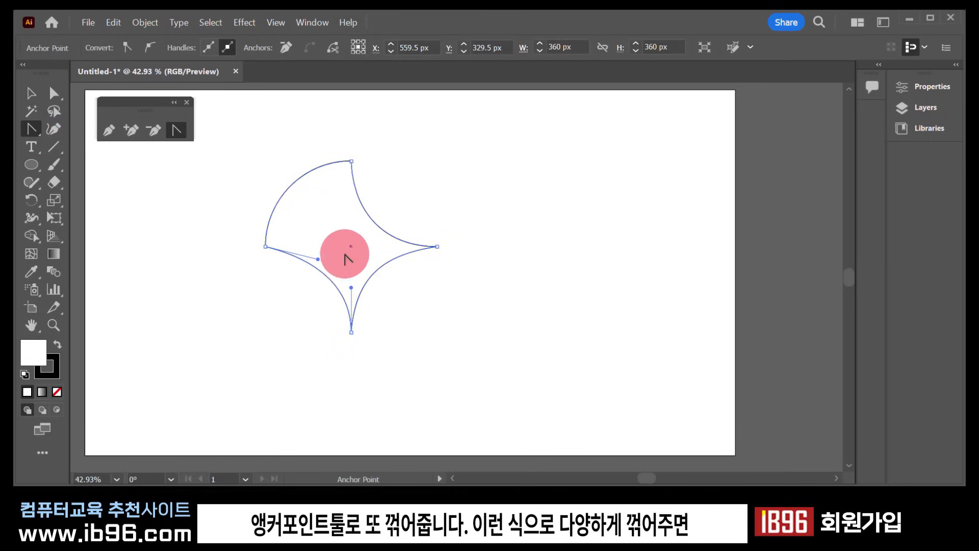
left_click_drag(306, 173, 345, 212)
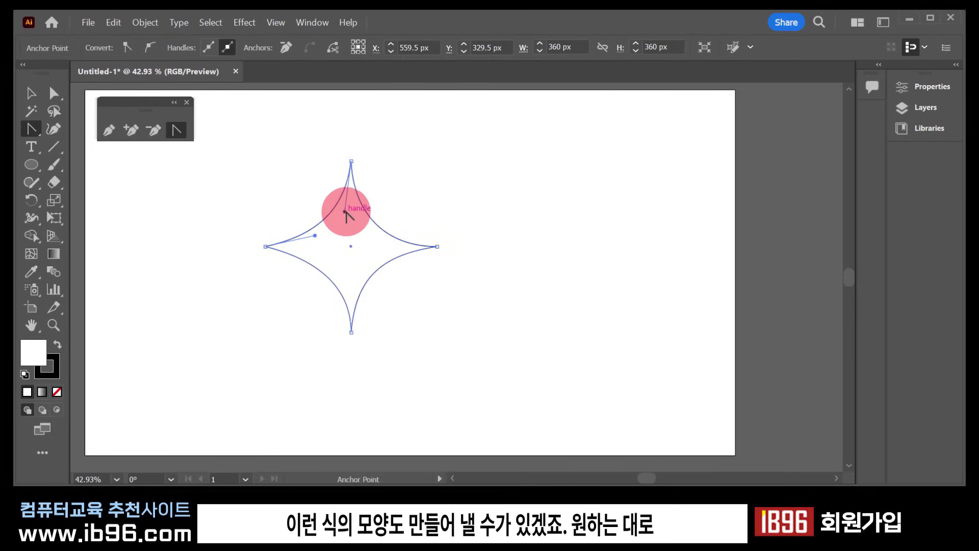
Step: Bulge the star's upper-left segment outward by pulling the top and left anchors' handles away from the centre with the Anchor Point tool
left_click_drag(345, 211, 281, 144)
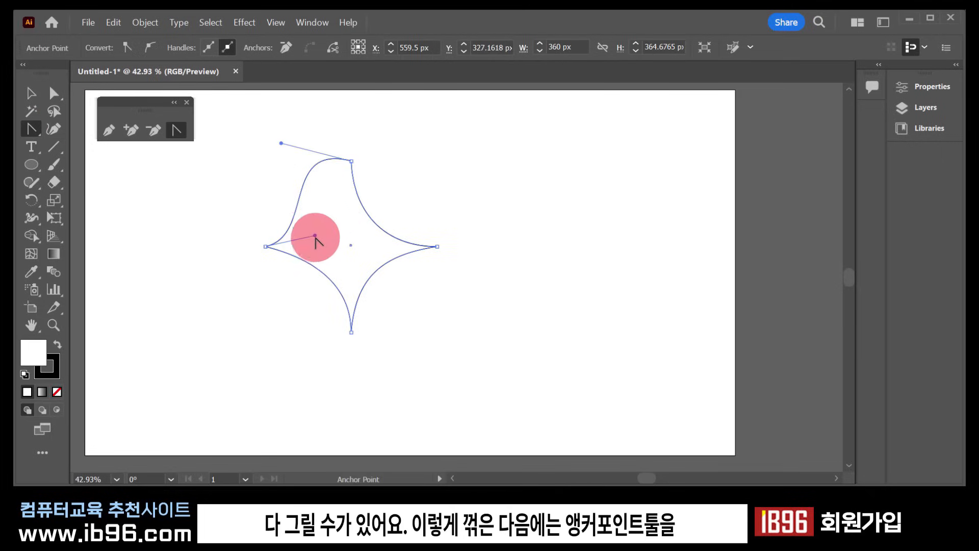
left_click_drag(314, 236, 250, 194)
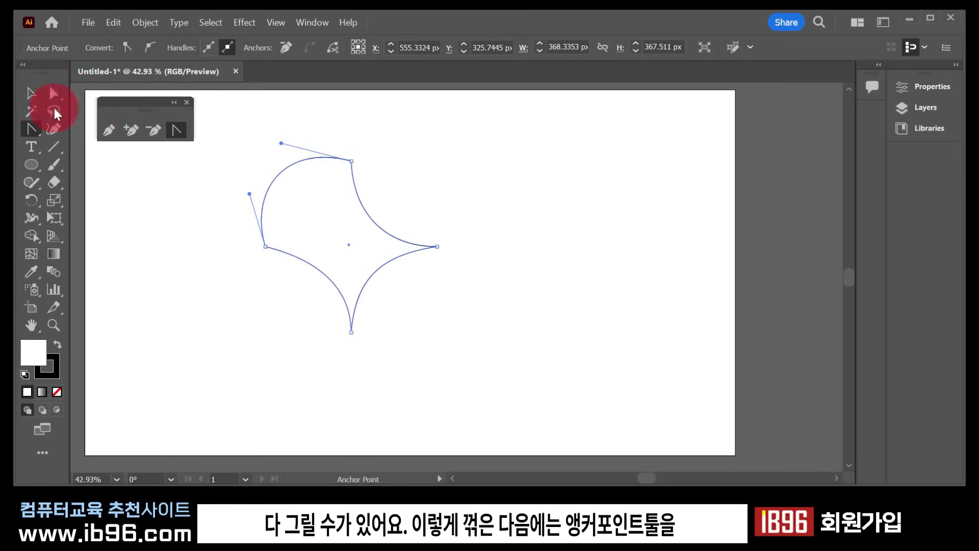
left_click(177, 134)
Step: Restore the concave four-pointed star by moving the left, bottom and top anchors' broken handles inward with the Direct Selection tool
left_click(54, 95)
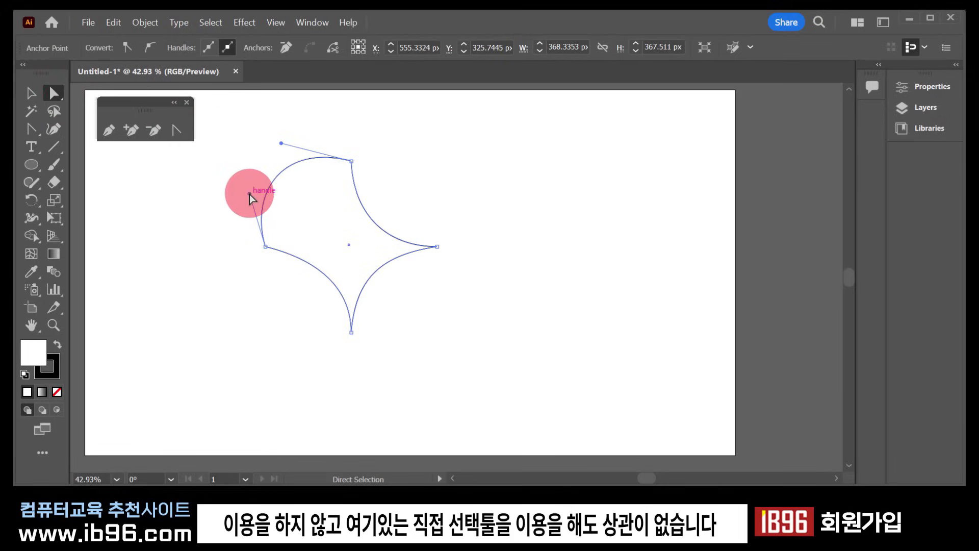
left_click_drag(249, 194, 314, 230)
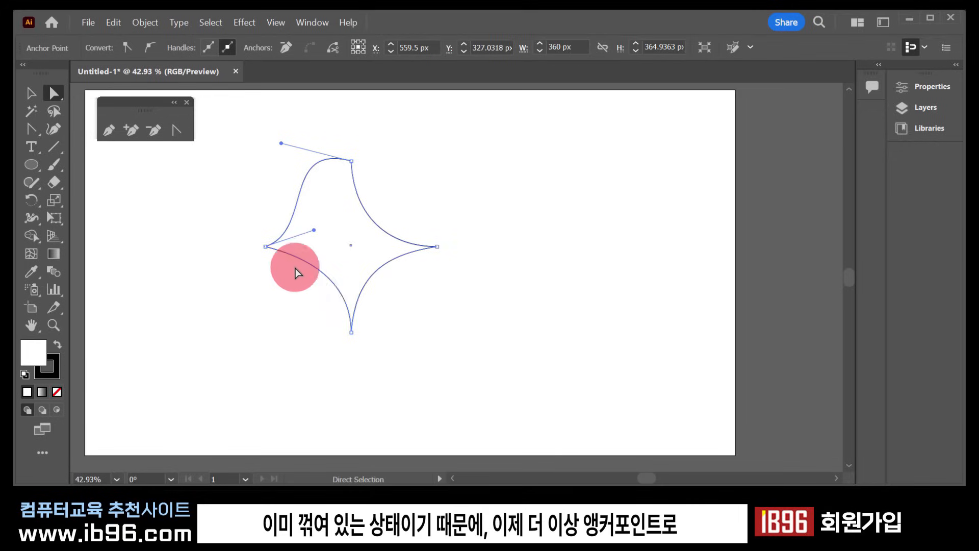
left_click(351, 332)
left_click_drag(351, 287, 388, 257)
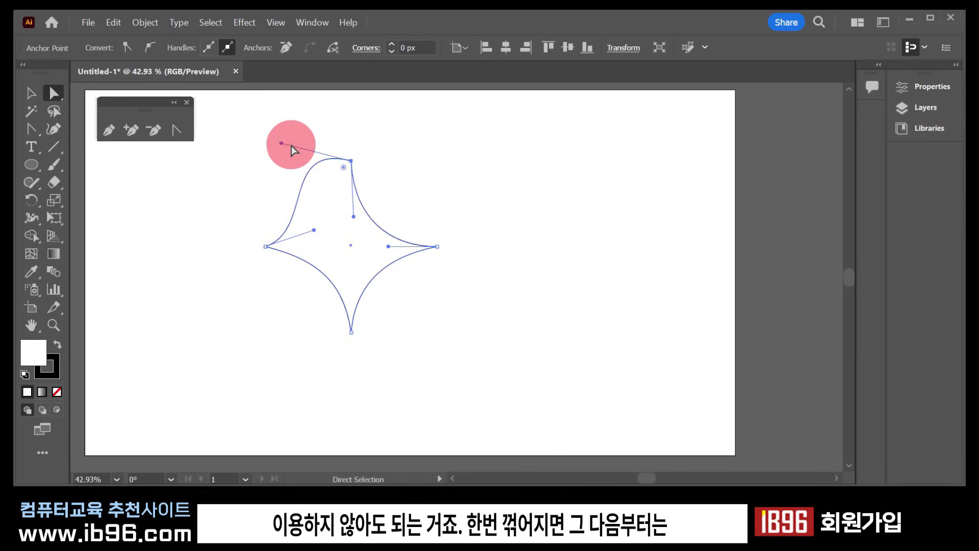
left_click_drag(281, 143, 359, 209)
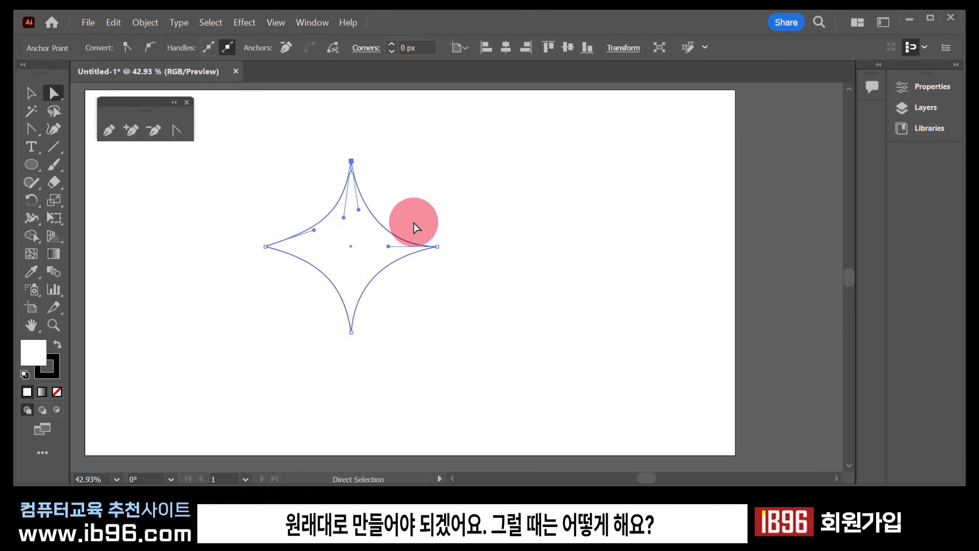
Step: Remove the top anchor's handles with the Anchor Point tool and pull out new horizontal ones to round the star's top tip
left_click(179, 133)
left_click(352, 161)
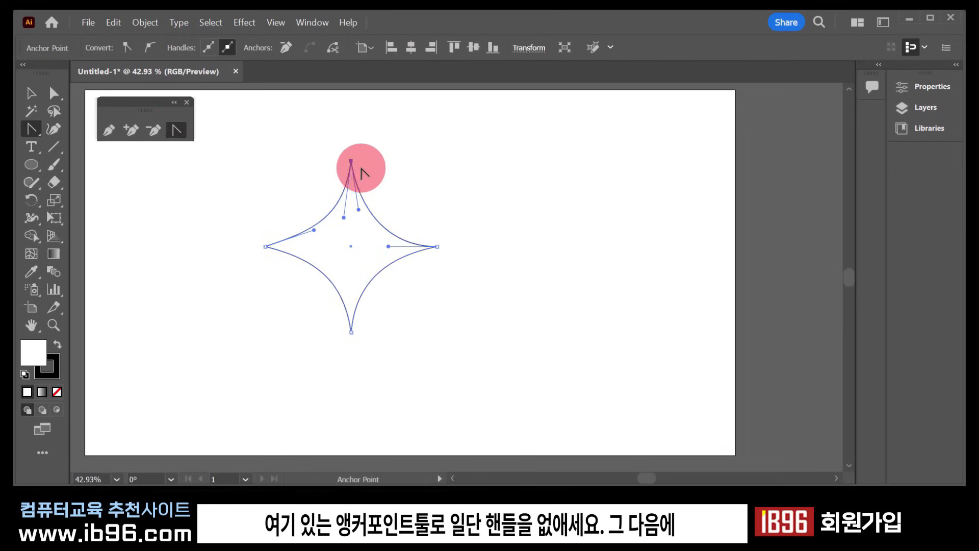
left_click(350, 161)
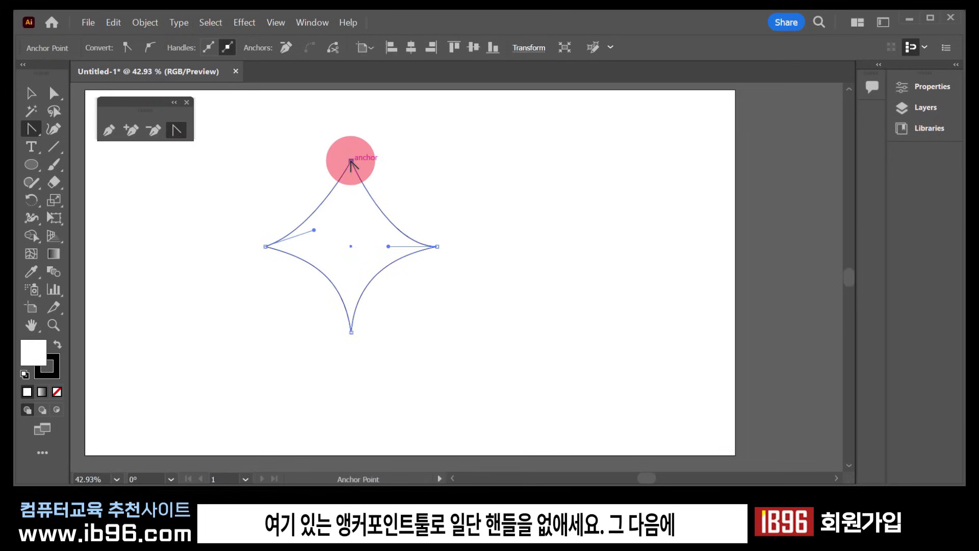
left_click_drag(351, 161, 407, 161)
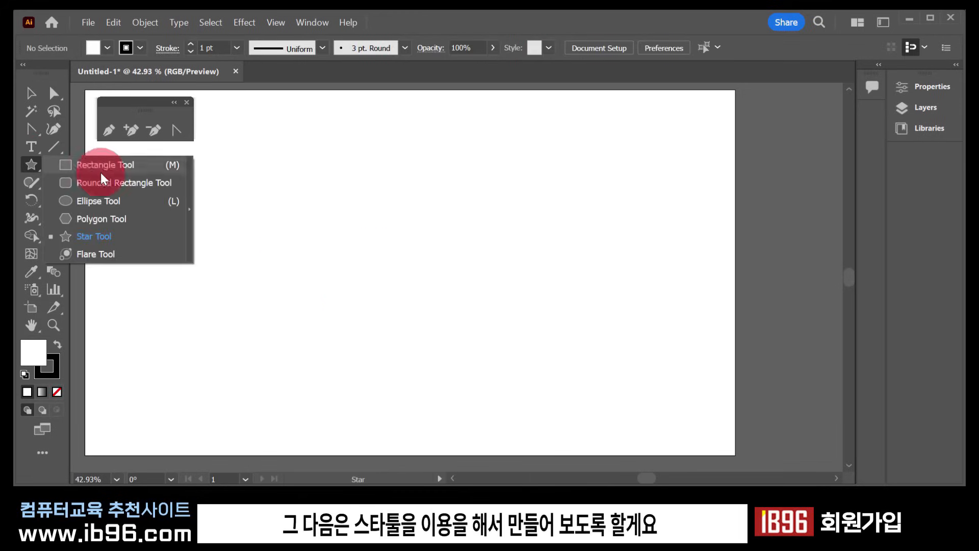
Step: Draw a large five-pointed star on the empty artboard with the Star tool and move it fully inside the artboard
left_click_drag(42, 166, 112, 254)
left_click(103, 235)
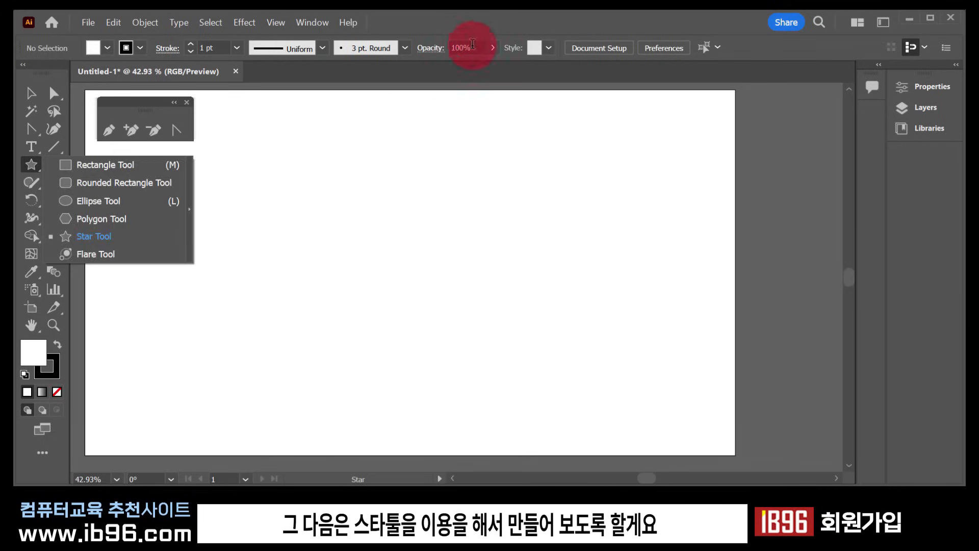
left_click_drag(363, 188, 440, 295)
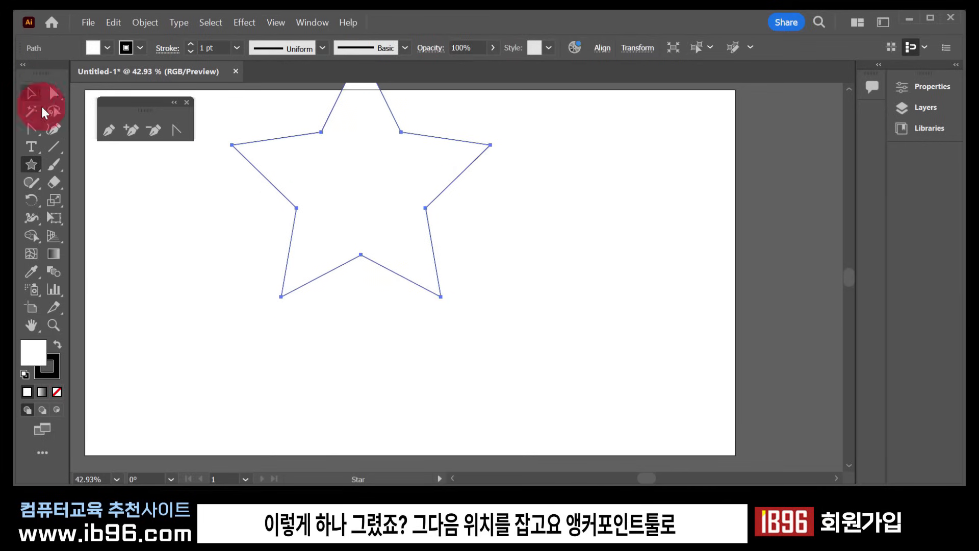
left_click(32, 94)
left_click_drag(325, 175, 357, 257)
Step: Round the star's five outer tips with the Anchor Point tool to turn it into a flower with five petals
left_click(175, 129)
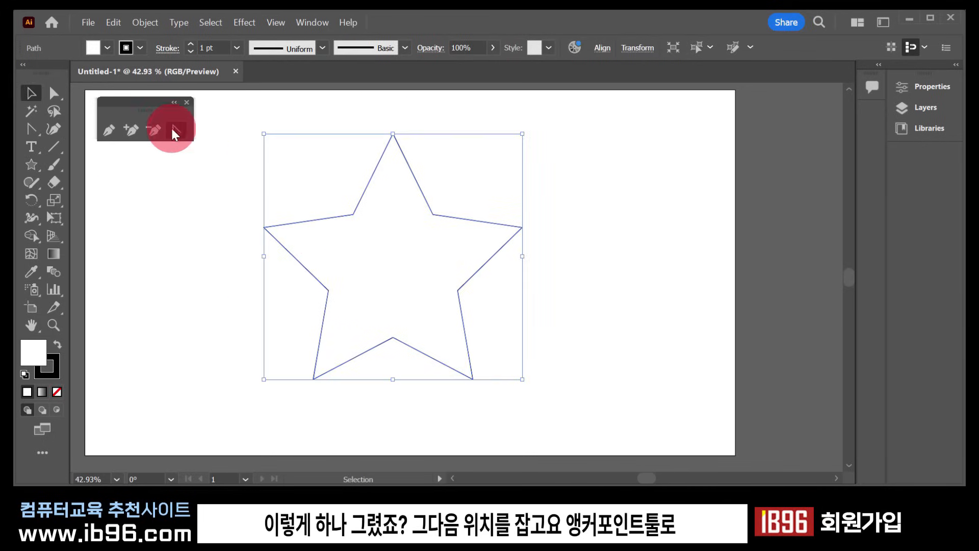
left_click(392, 133)
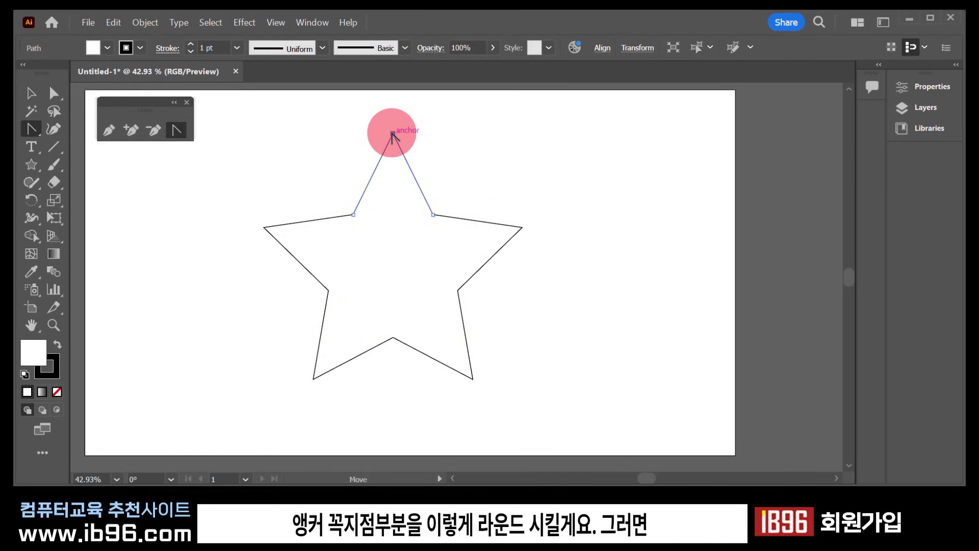
left_click_drag(391, 134, 439, 133)
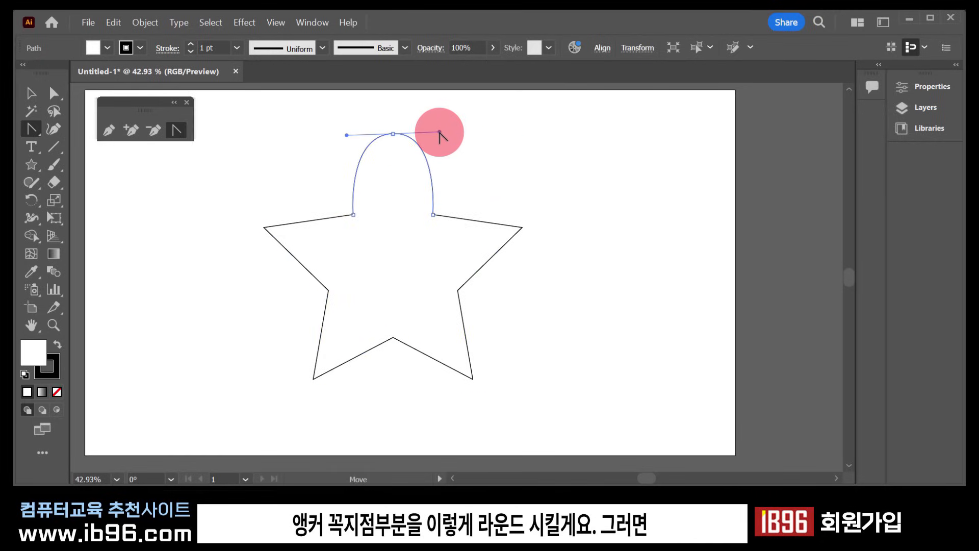
left_click_drag(522, 228, 539, 283)
left_click_drag(472, 379, 431, 403)
left_click_drag(313, 380, 276, 352)
left_click_drag(264, 227, 277, 183)
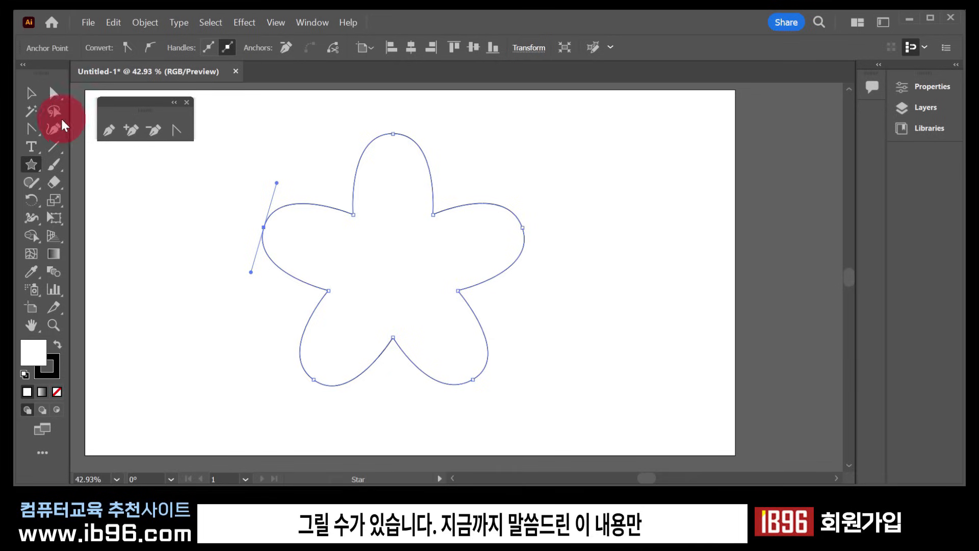
left_click(34, 97)
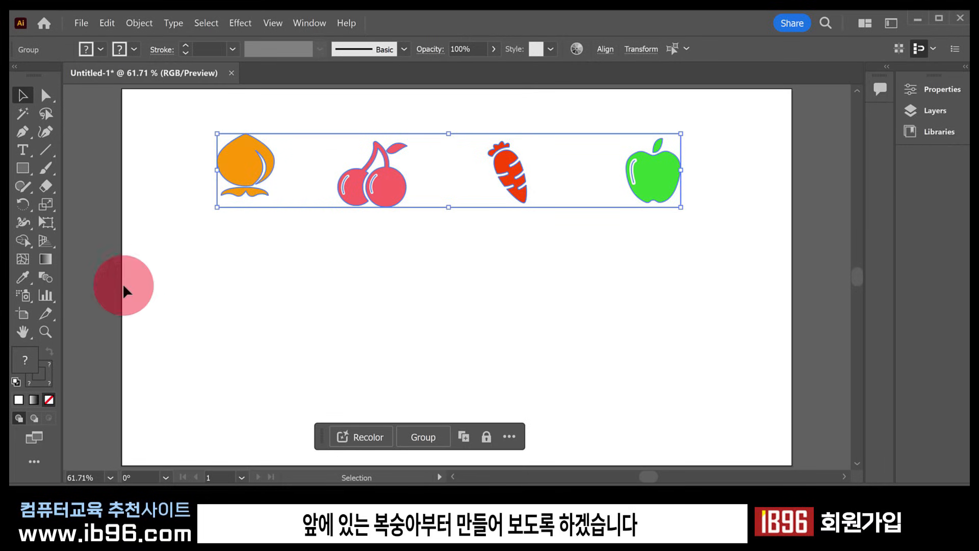
Step: Deselect the fruit artwork, draw a circle with the Ellipse tool, and position it directly below the orange peach
left_click(45, 332)
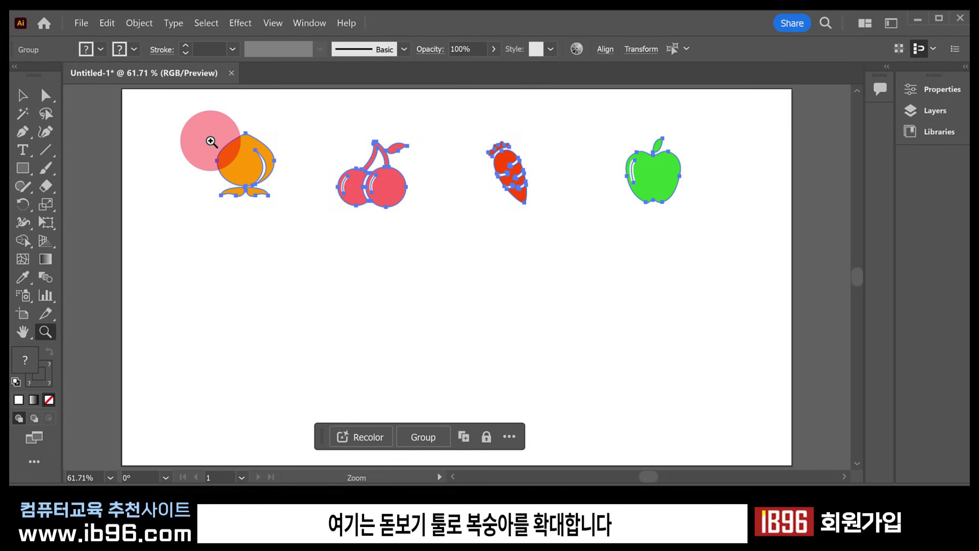
left_click_drag(211, 143, 327, 346)
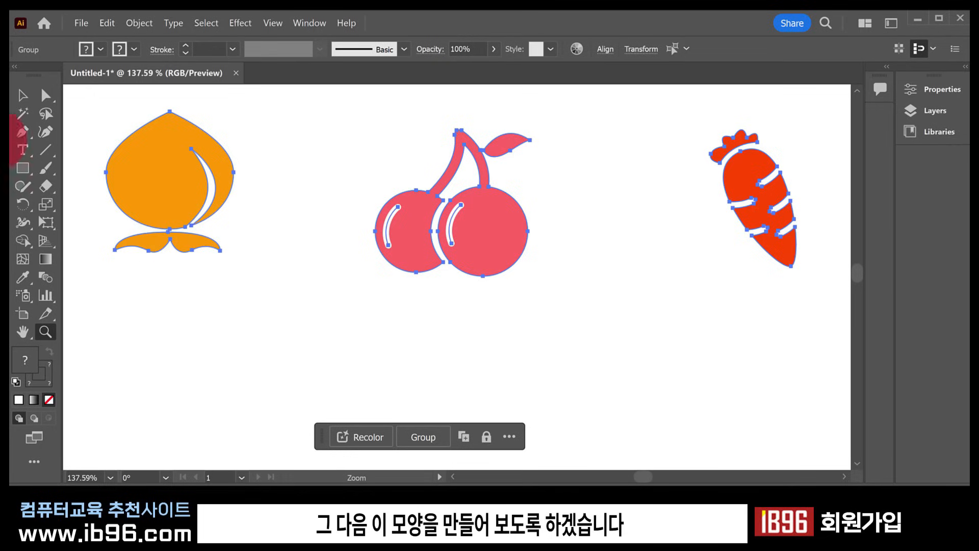
left_click(22, 95)
left_click(71, 105)
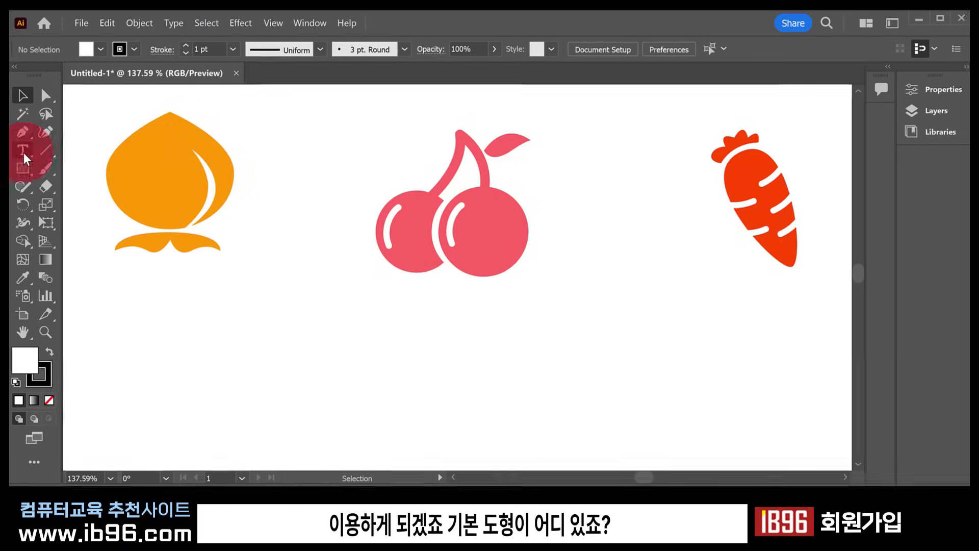
left_click(24, 169)
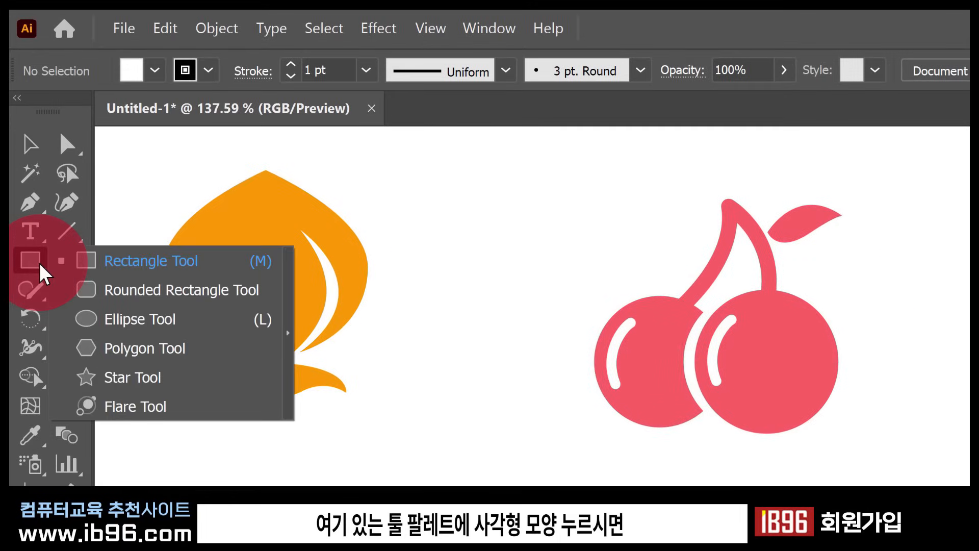
left_click_drag(45, 273, 110, 323)
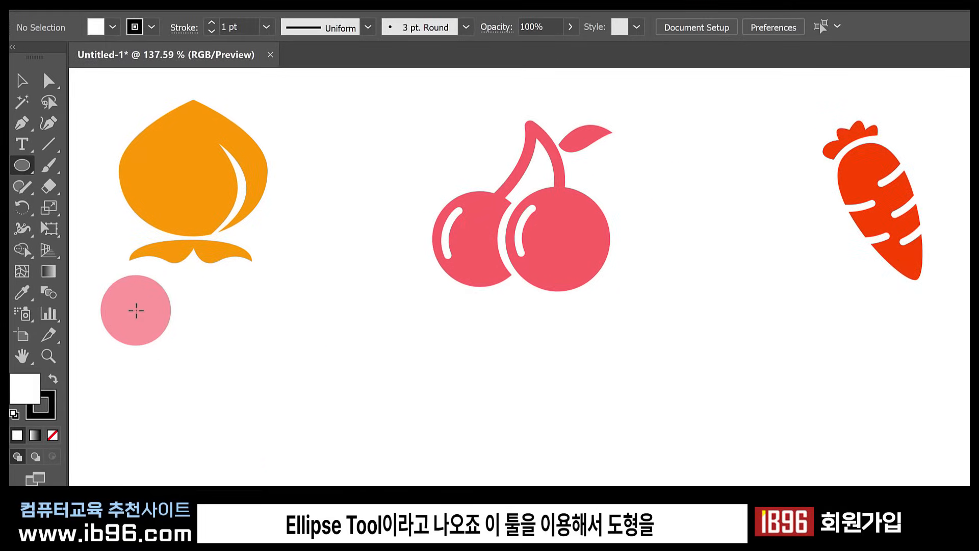
mouse_move(146, 322)
left_mouse_down()
mouse_move(135, 300)
mouse_move(266, 458)
left_mouse_up()
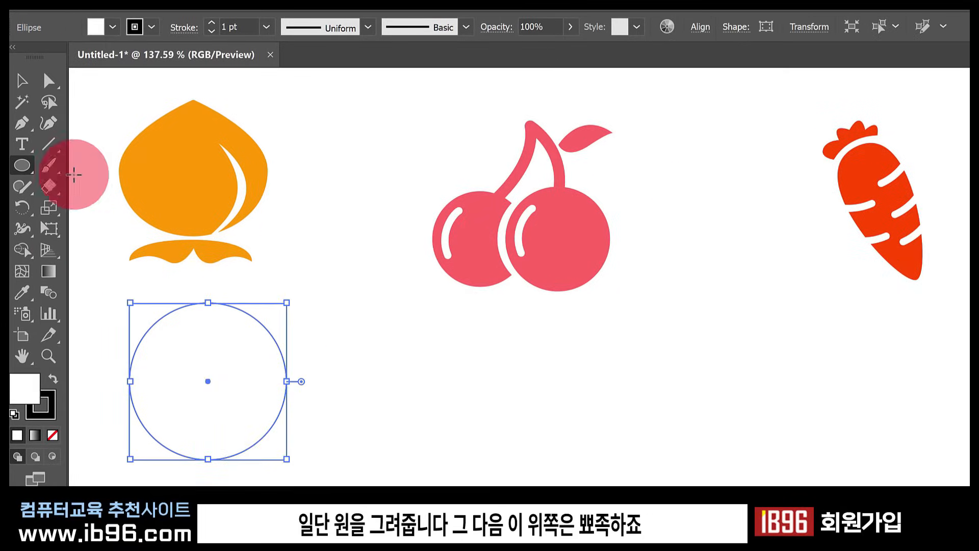
left_click(21, 80)
left_click_drag(127, 317, 115, 305)
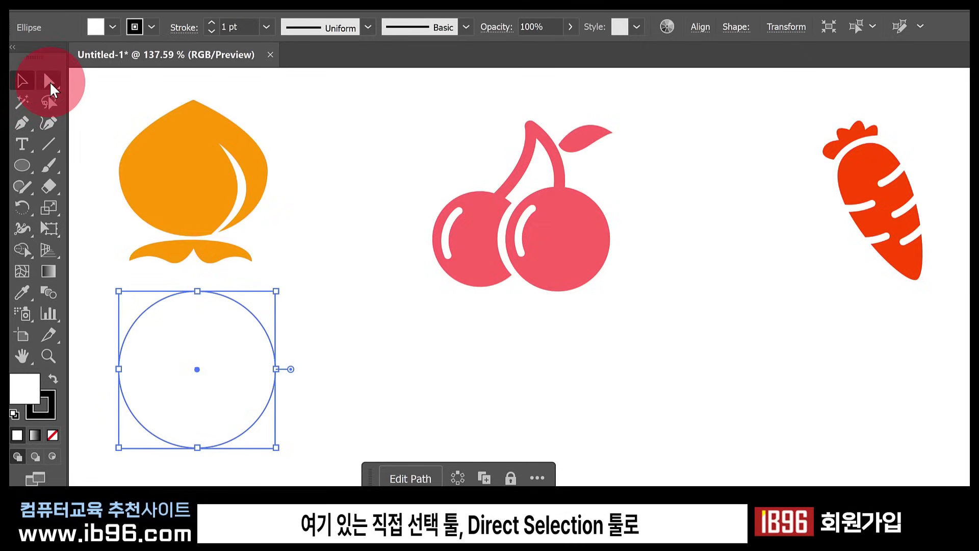
Step: Tilt the handles of the circle's top anchor with the Direct Selection tool, raising the right handle to flatten the upper-left curve
left_click(50, 82)
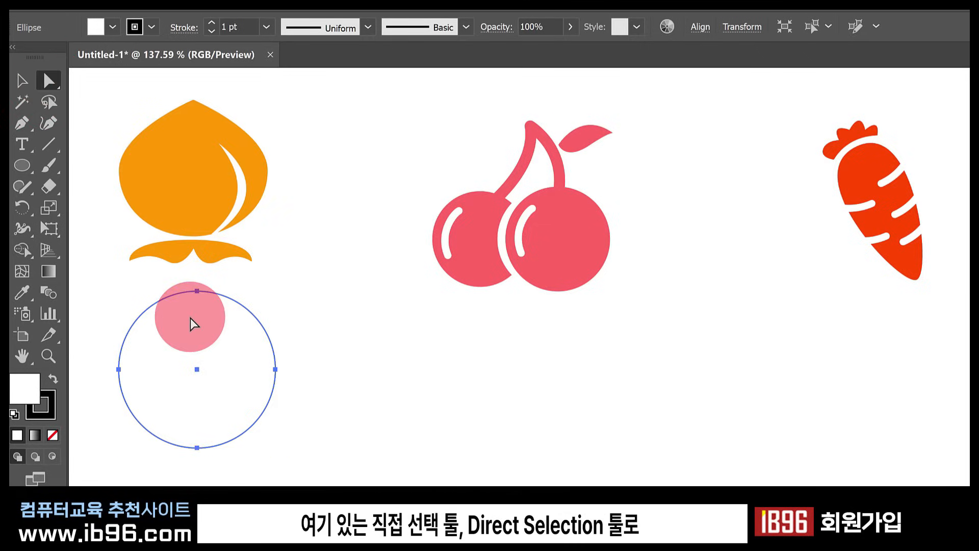
left_click(197, 294)
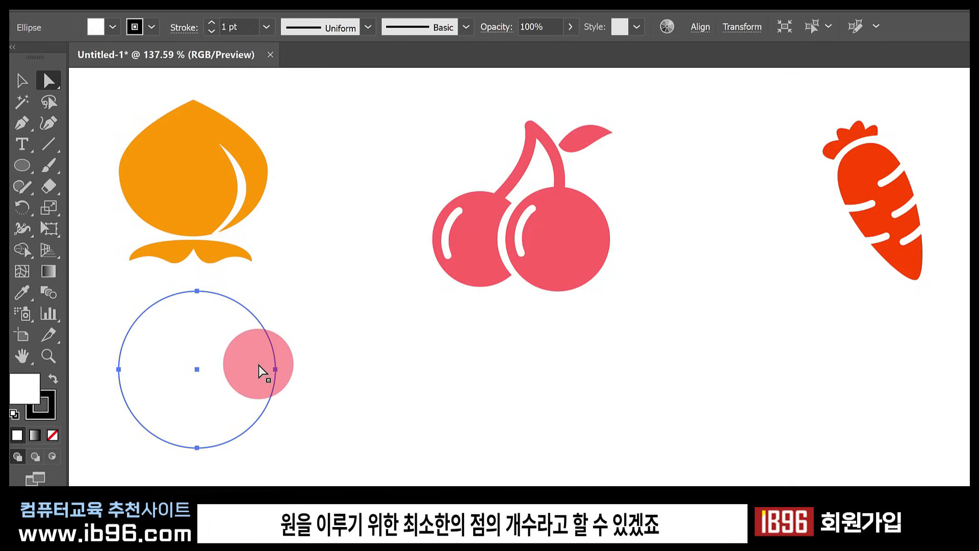
left_click(198, 292)
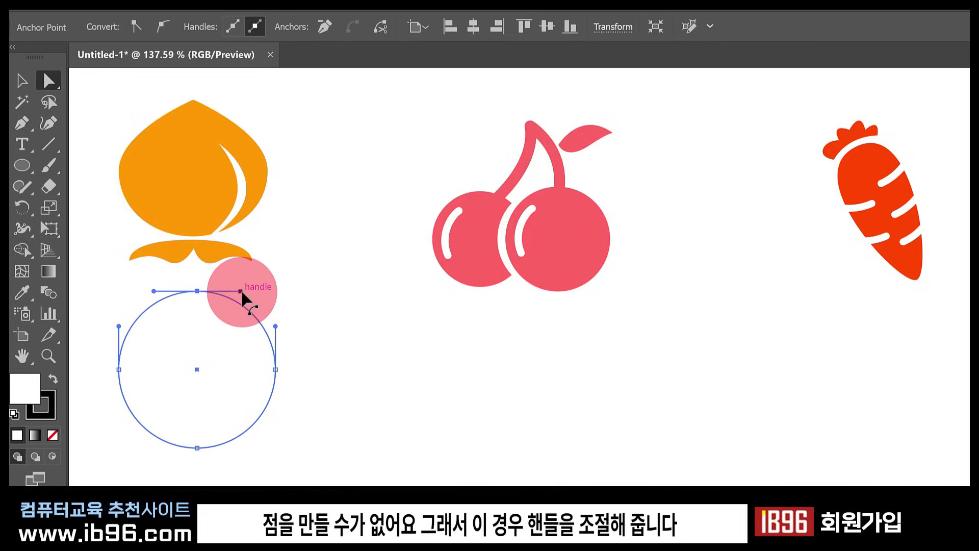
left_click_drag(242, 293, 238, 275)
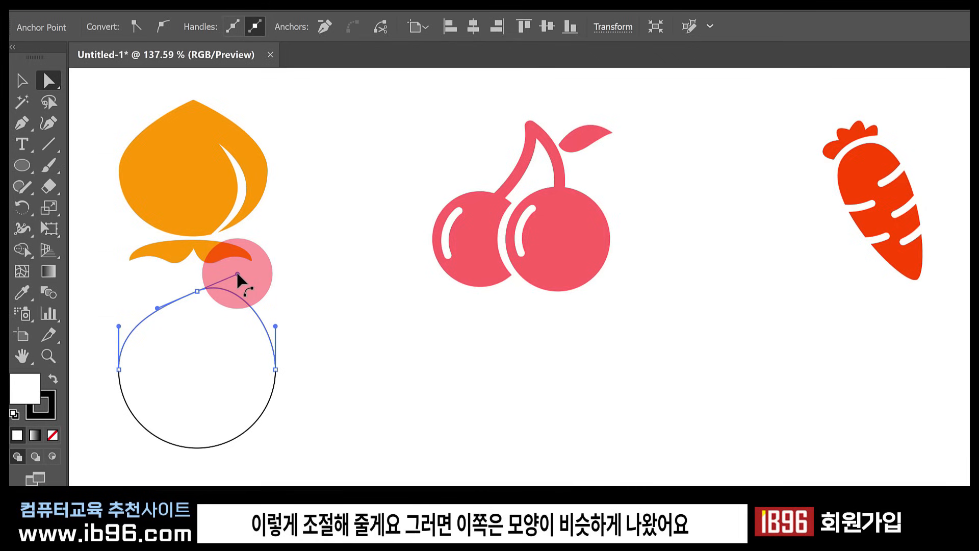
left_click(202, 386)
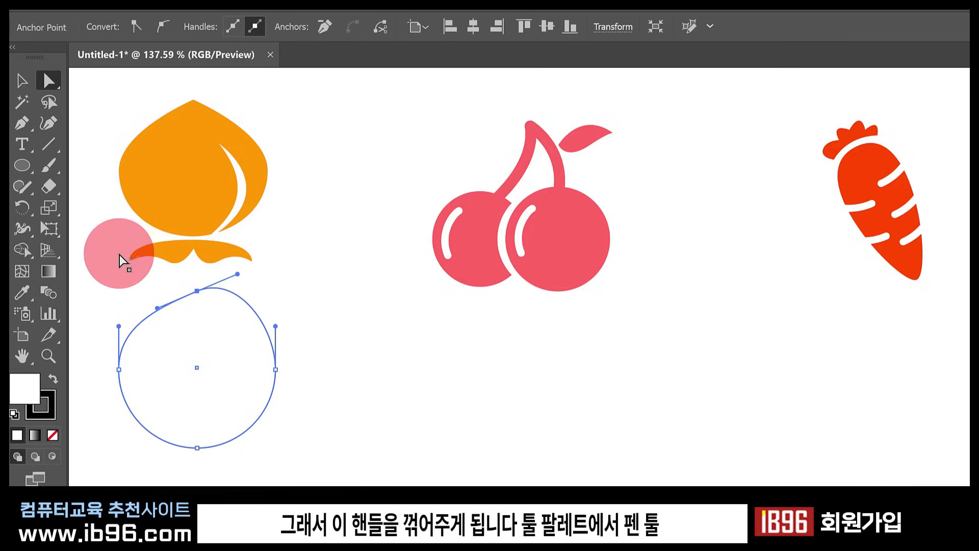
Step: Bend the right handle of the circle's top anchor downward with the Anchor Point tool to form a pointed tip, and deselect the shape
left_click(24, 131)
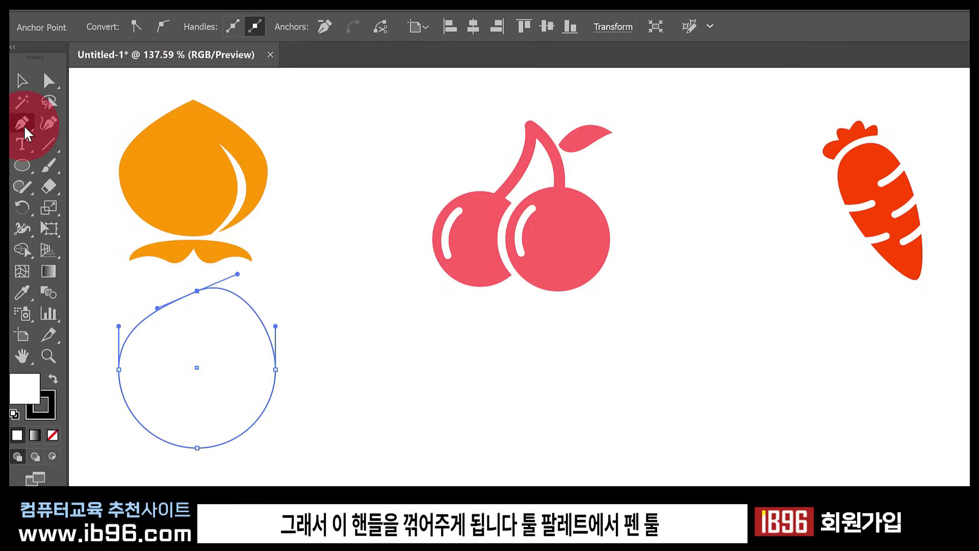
left_click_drag(24, 132, 91, 193)
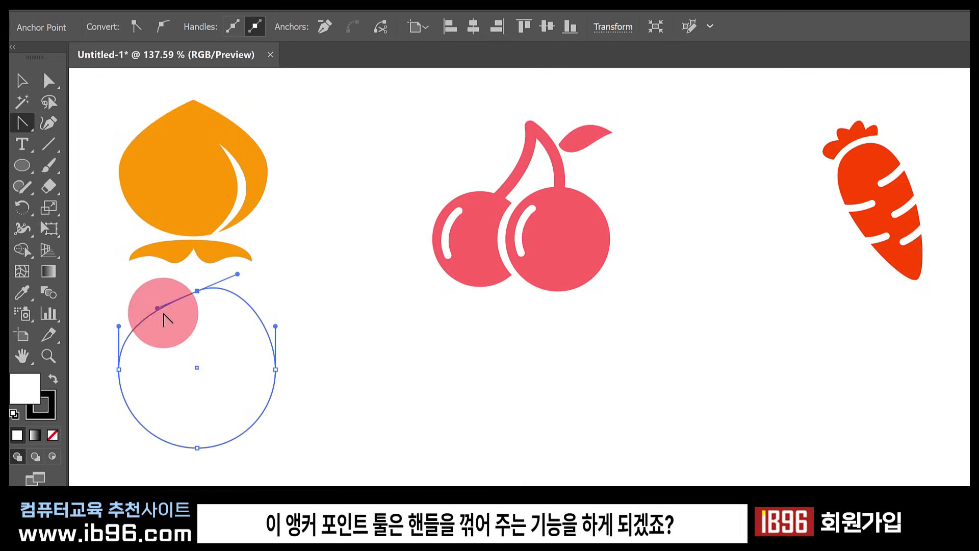
left_click_drag(238, 275, 234, 312)
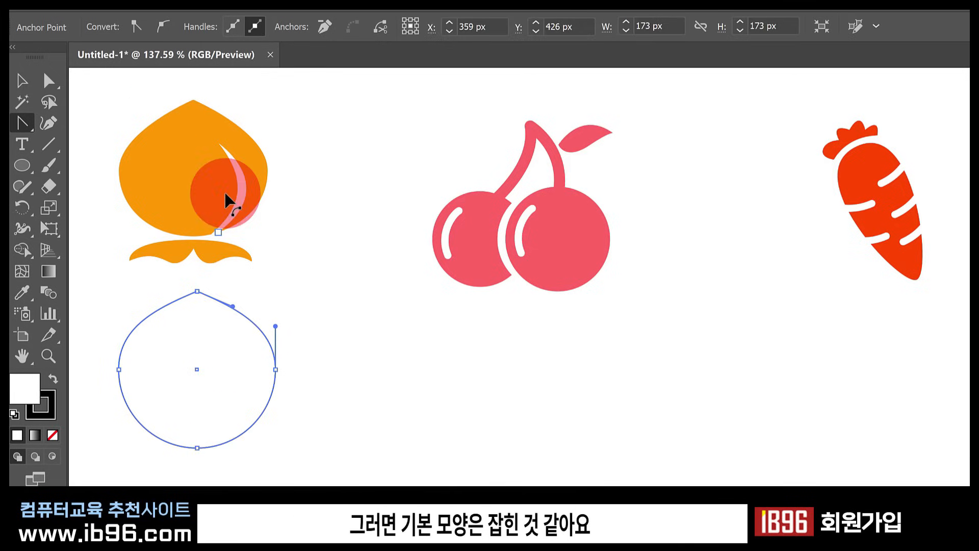
left_click(49, 80)
left_click(308, 353)
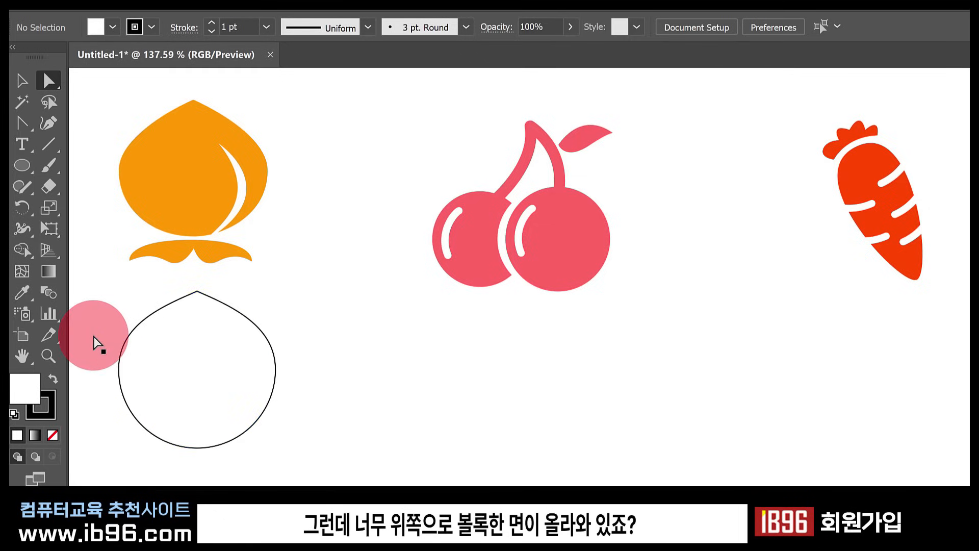
Step: Select the left and right side anchors of the peach outline and move both down slightly to lower its widest part
left_click_drag(91, 328, 288, 390)
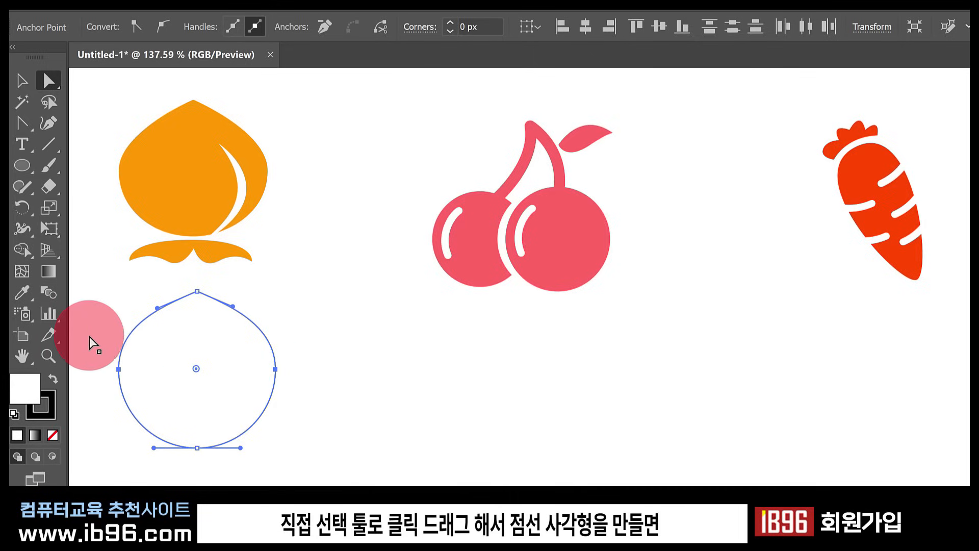
left_click_drag(94, 338, 322, 404)
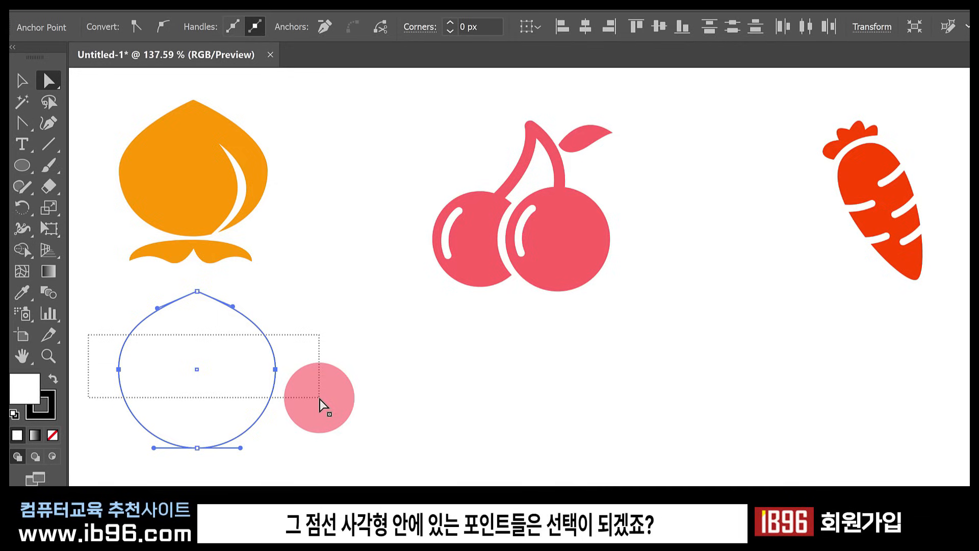
left_click_drag(319, 401, 319, 400)
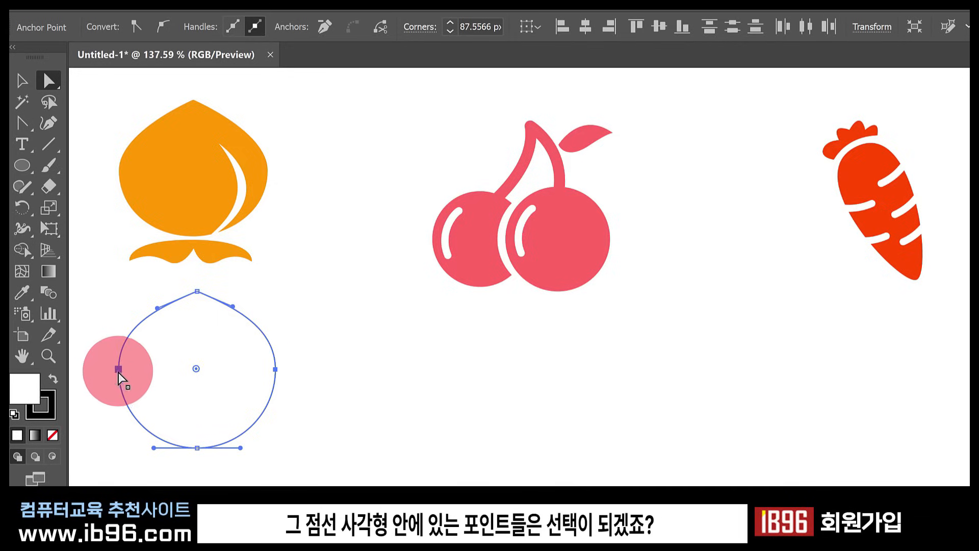
left_click_drag(272, 374, 275, 391)
left_click(218, 144)
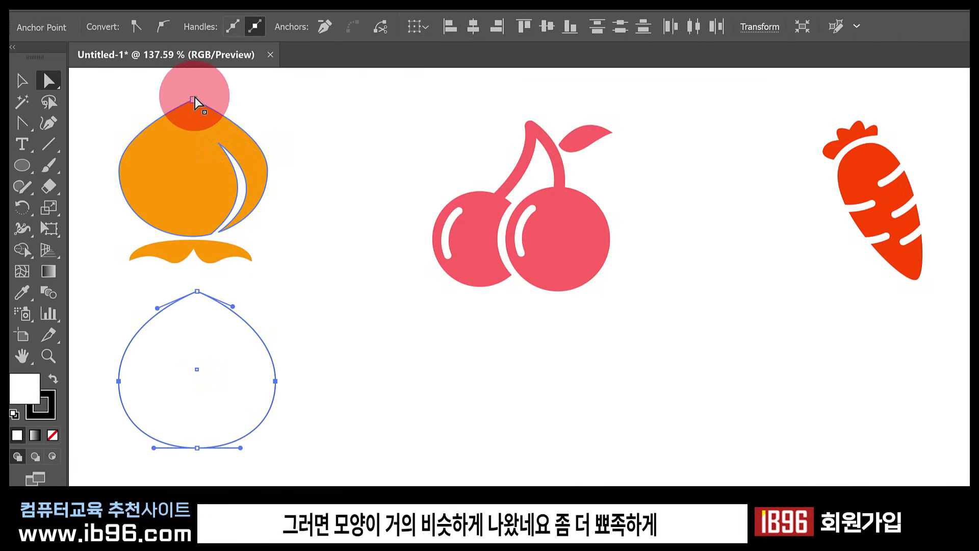
mouse_move(160, 308)
left_mouse_down()
mouse_move(163, 323)
mouse_move(159, 309)
left_mouse_up()
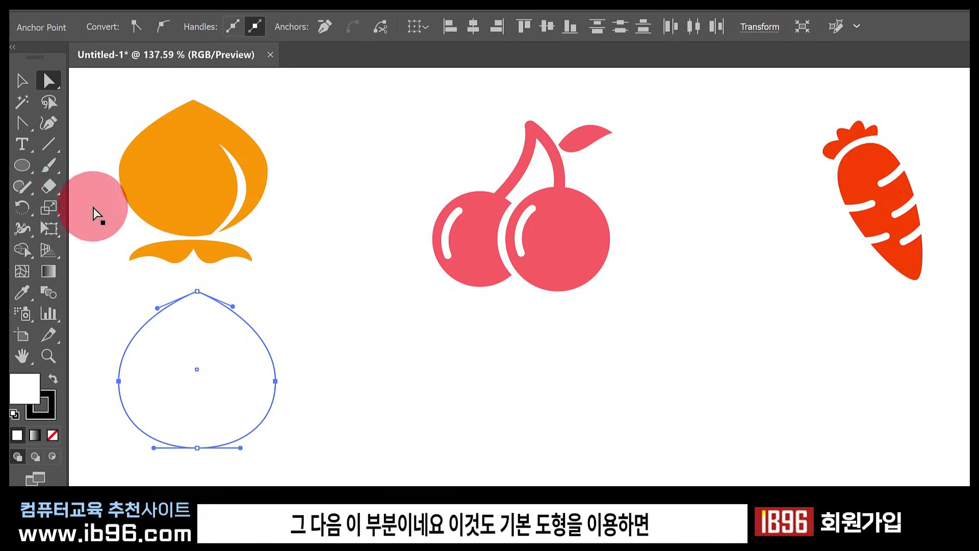
Step: Draw a wide, flat ellipse centred directly below the peach outline with the Ellipse tool
left_click(22, 166)
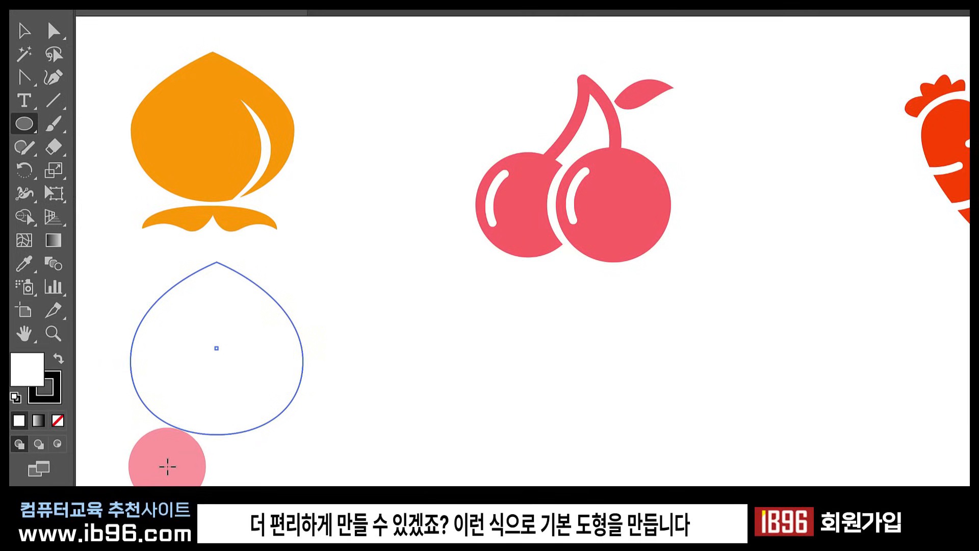
left_click_drag(135, 447, 256, 469)
left_click(25, 30)
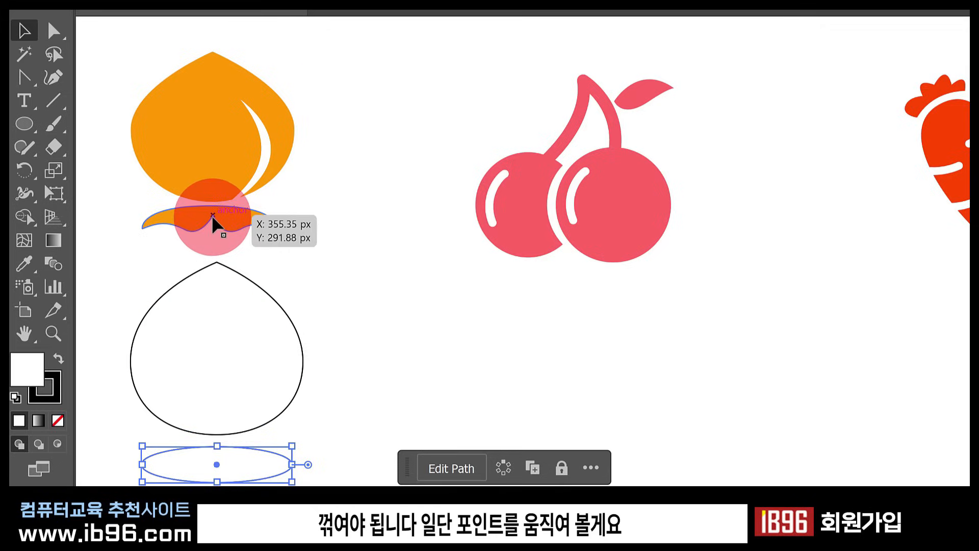
Step: Move the flat ellipse's bottom anchor up close to its upper edge with the Direct Selection tool
left_click(56, 34)
left_click(251, 479)
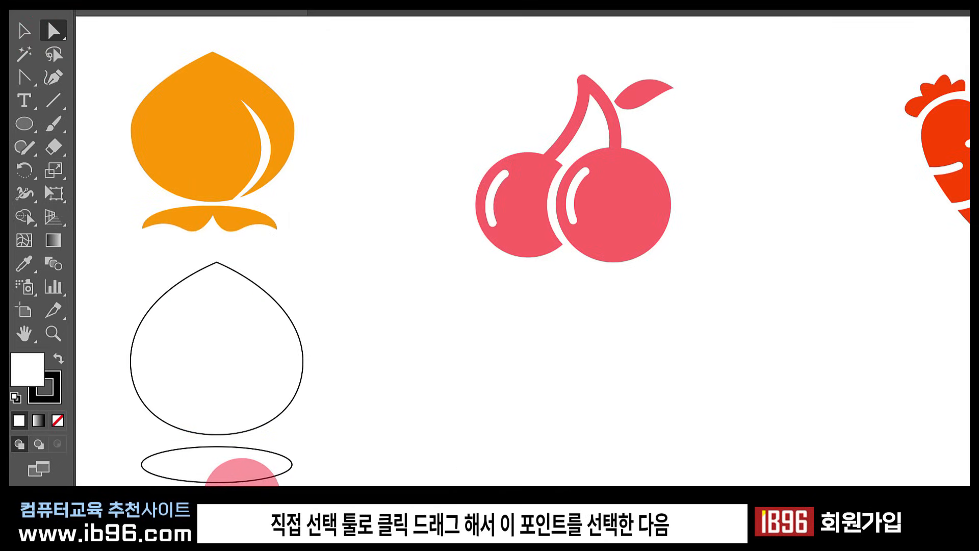
left_click_drag(242, 483, 164, 445)
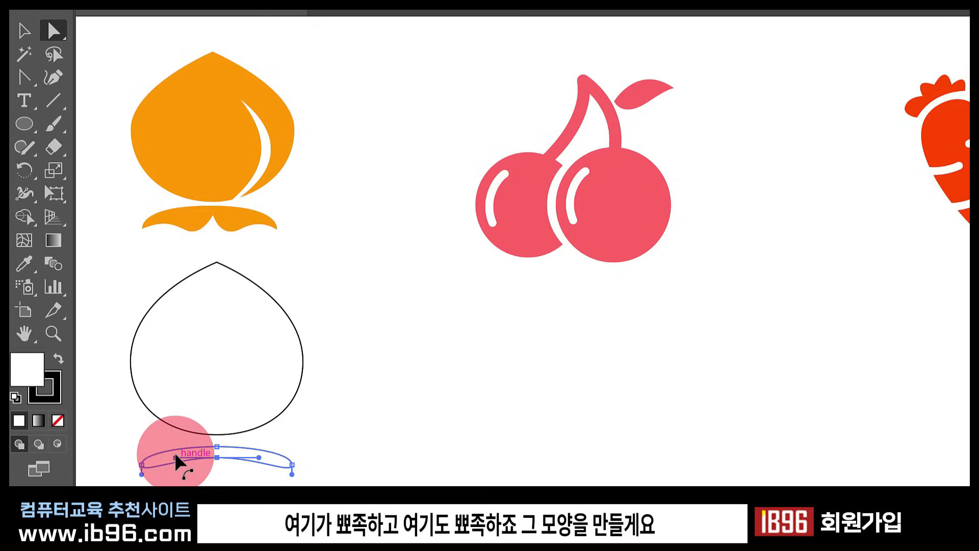
Step: Pull the raised anchor's left handle downward and bend the left end's lower handle inward, shaping the leaf's pointed left half
left_click_drag(174, 452, 180, 482)
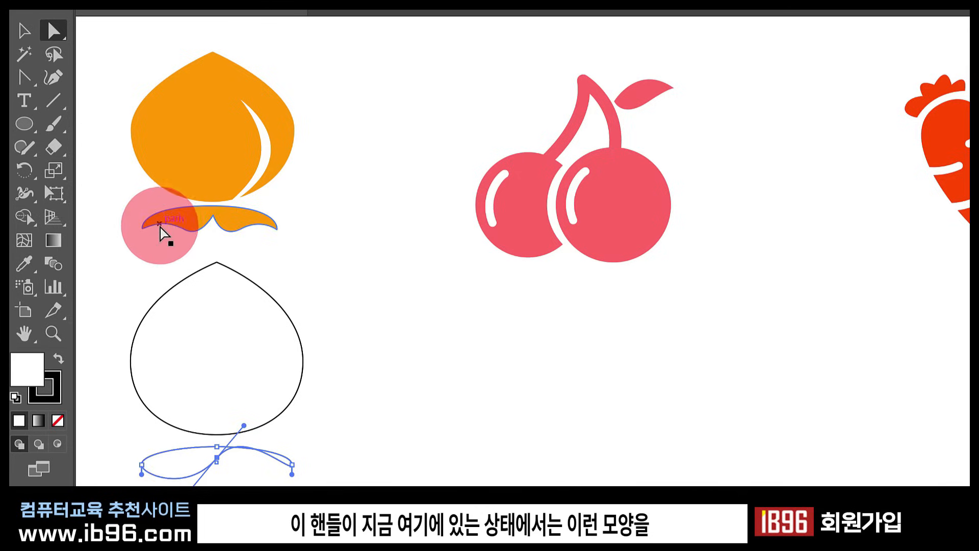
left_click(25, 77)
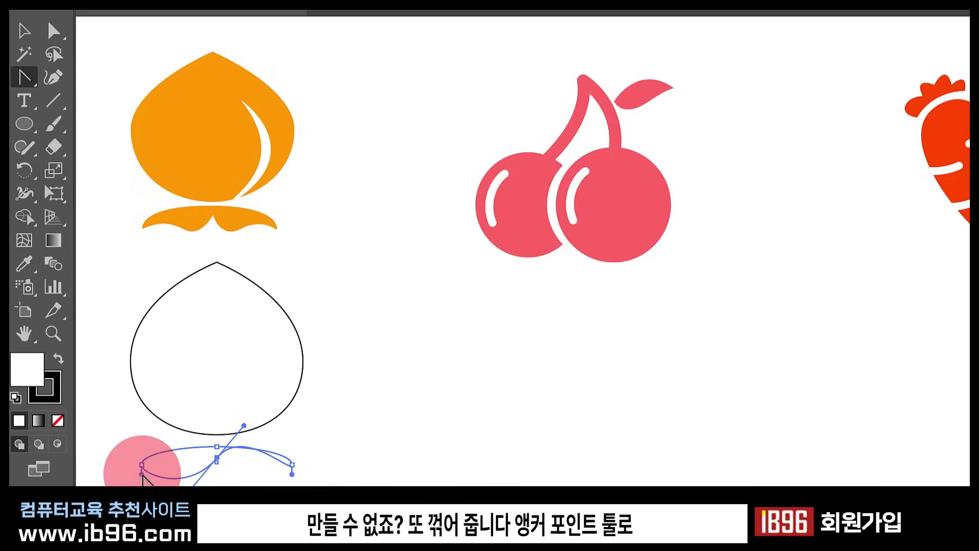
left_click_drag(142, 476, 185, 448)
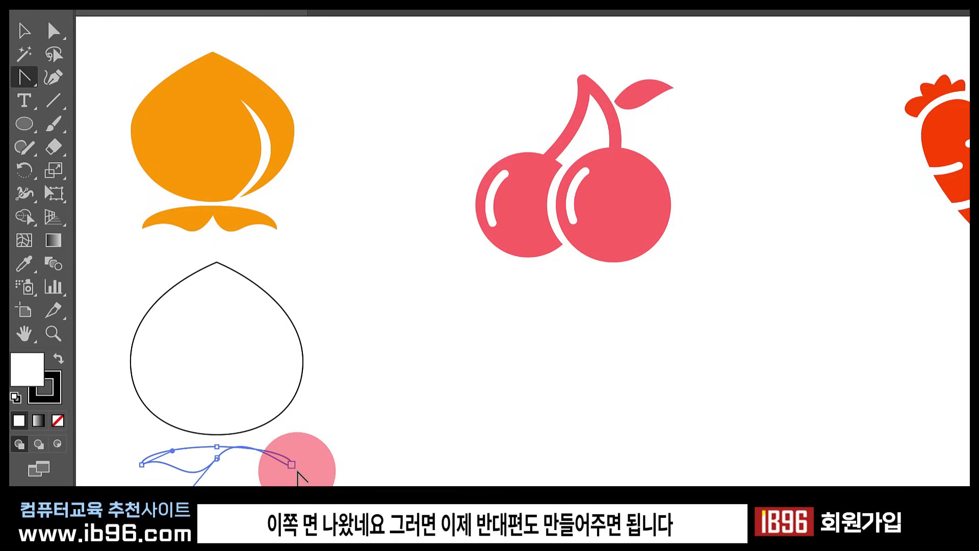
Step: Try to lower the centre anchor's right handle with the Direct Selection tool, and undo the change
left_click(56, 33)
left_click(56, 33)
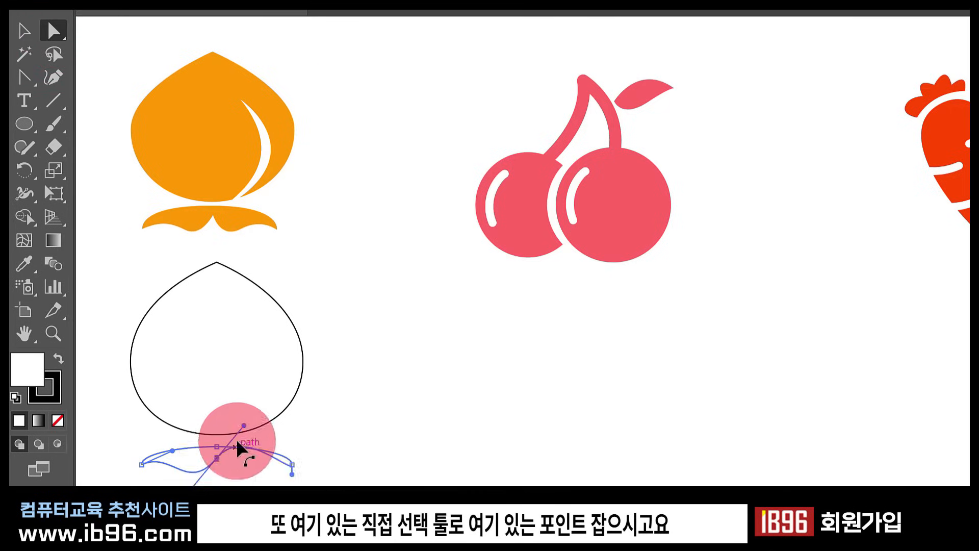
left_click_drag(243, 425, 244, 479)
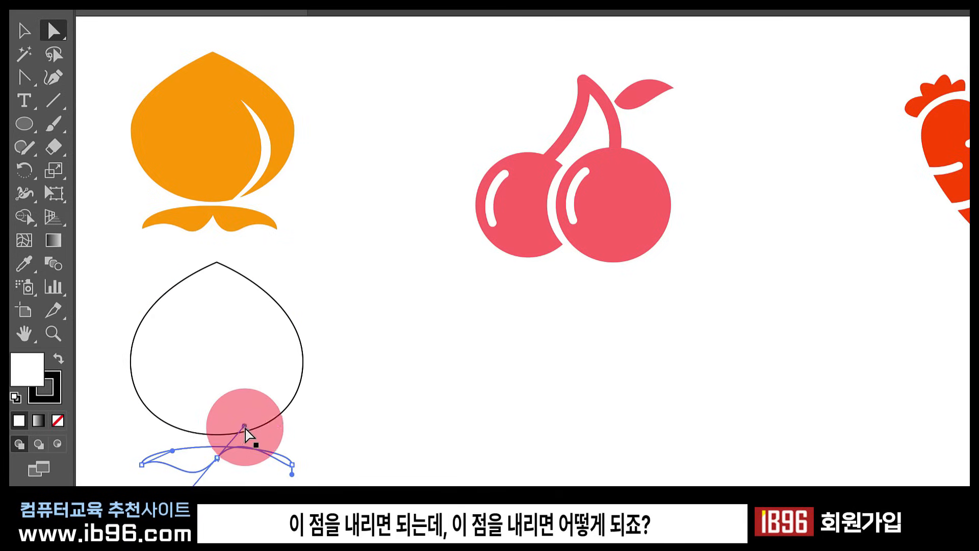
left_click_drag(244, 426, 246, 481)
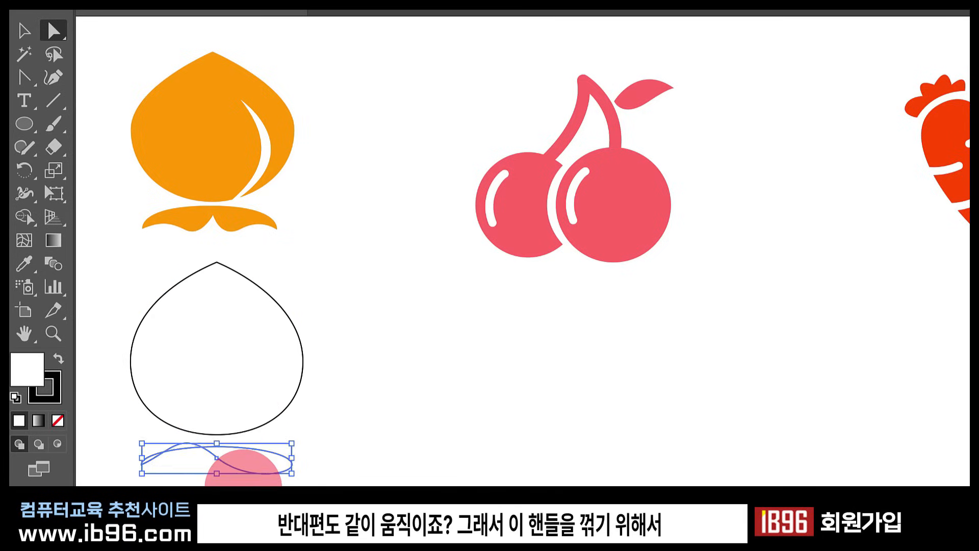
key("ctrl+z")
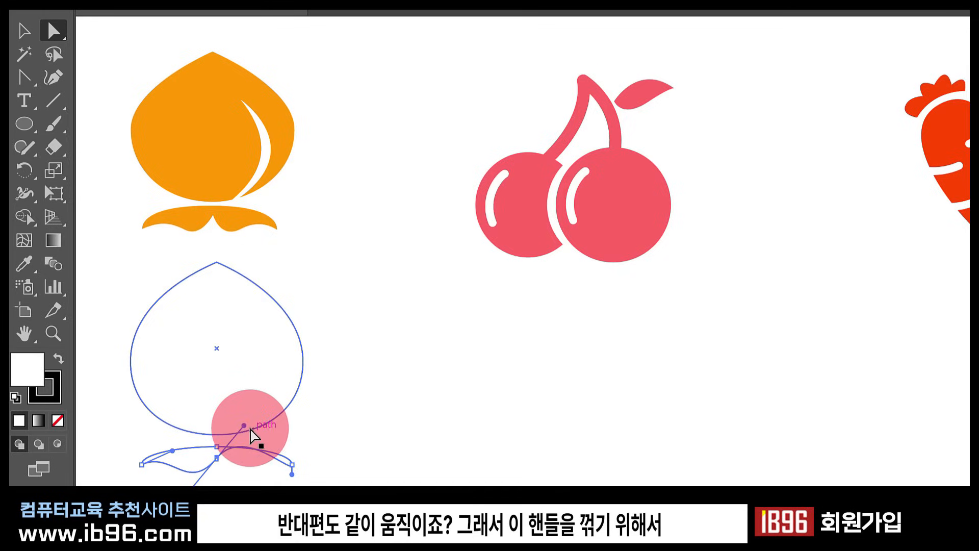
Step: Bend the centre anchor's right handle downward independently with the Anchor Point tool, shaping the leaf's right half to mirror the left
left_click(253, 436)
left_click(24, 77)
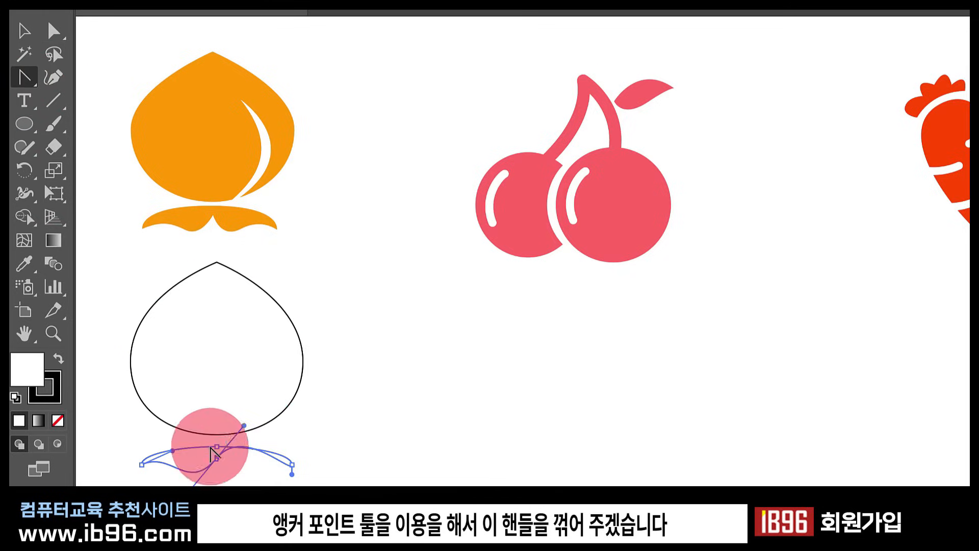
left_click_drag(244, 427, 268, 457)
key("v")
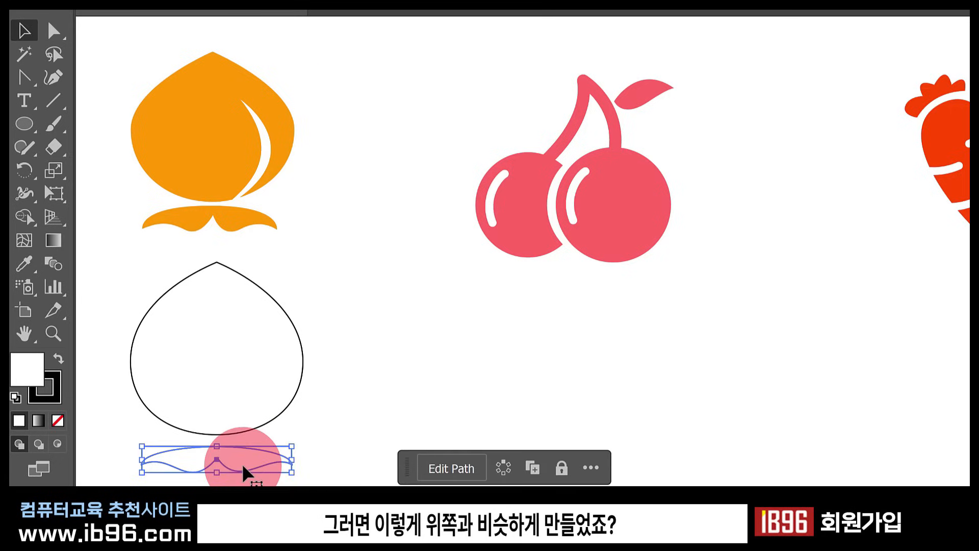
Step: Nudge the finished leaf shape upward so it sits closer beneath the peach outline
key("Down")
key("Down")
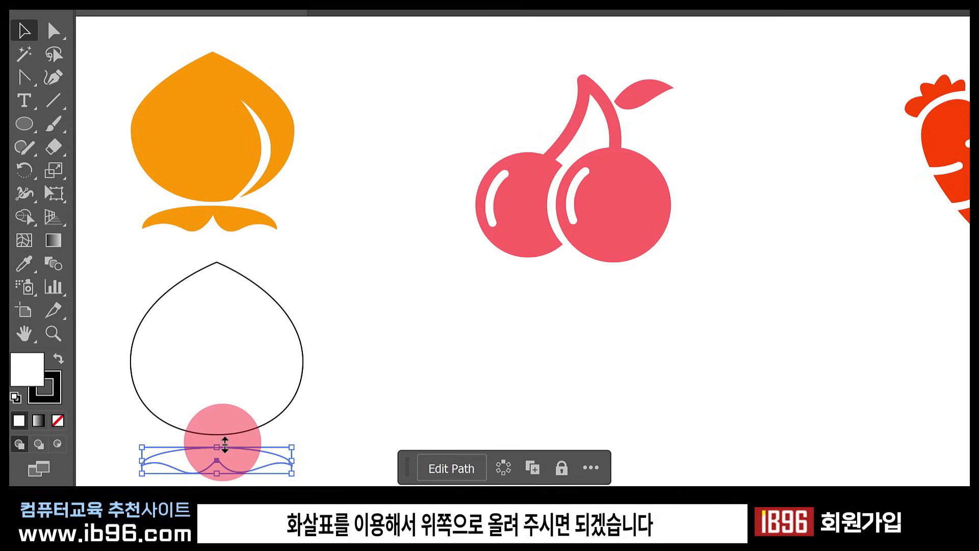
key("Up")
key("Up")
key("Up")
key("Up")
key("Up")
key("Up")
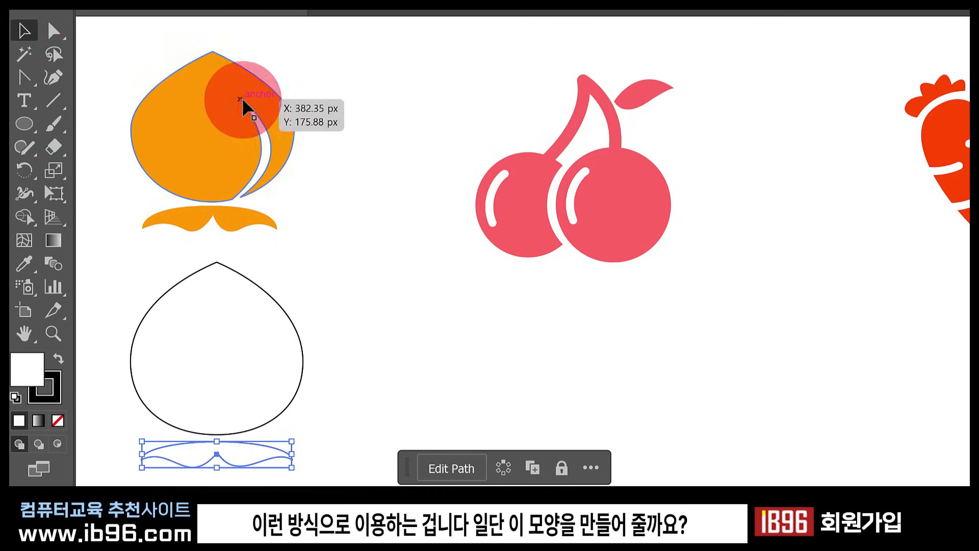
Step: Draw a curve bulging to the right with the Pen tool from the peach's upper right interior to its lower edge, about 127 px apart
left_click(26, 80)
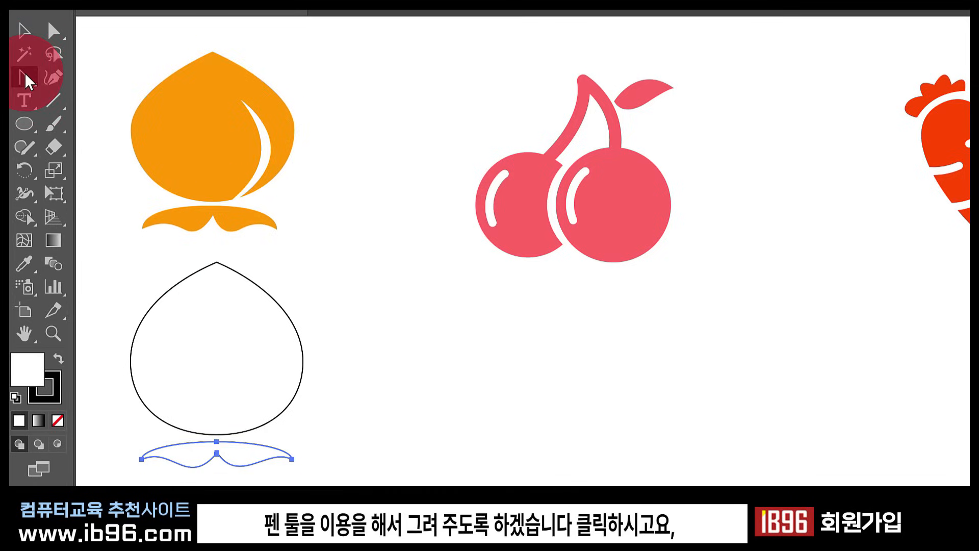
left_click_drag(26, 80, 112, 76)
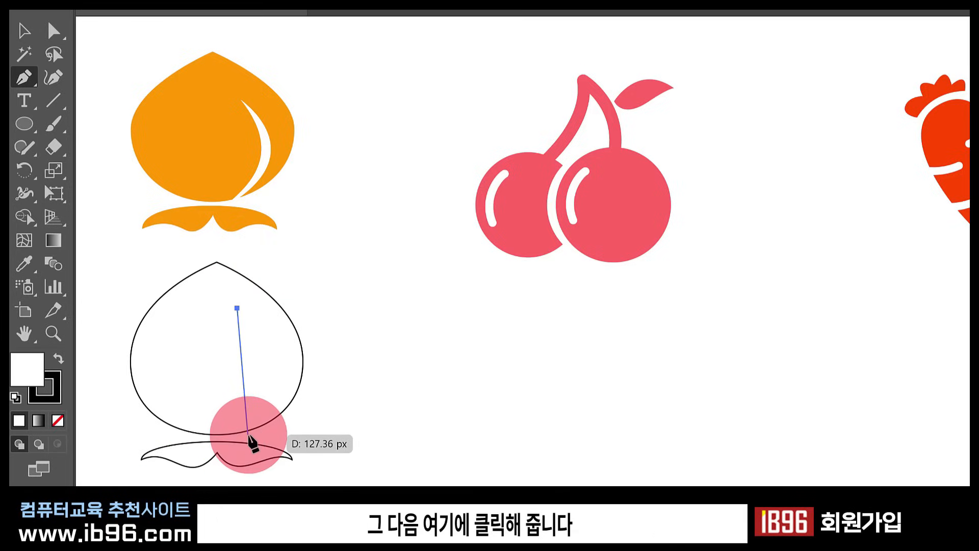
left_click_drag(248, 260, 208, 337)
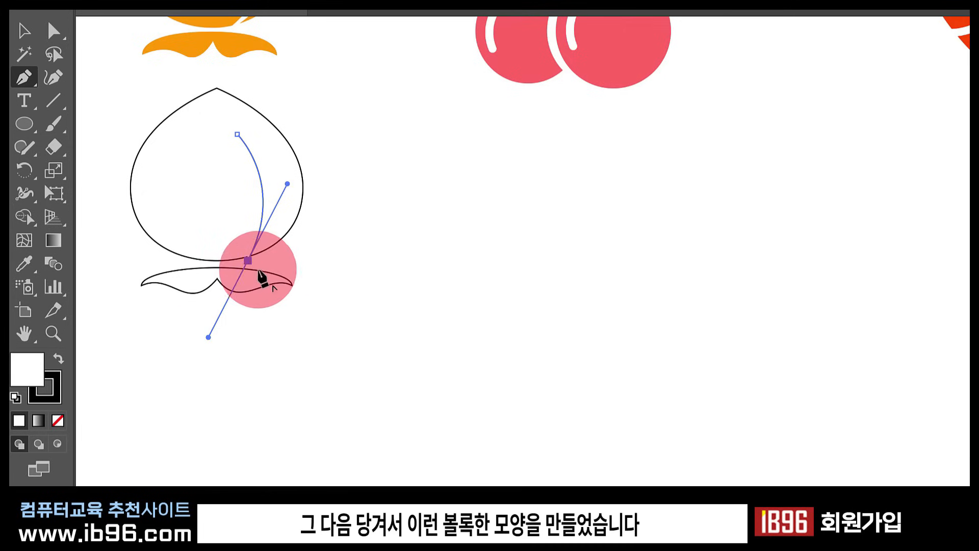
scroll(258, 270, "up", 5)
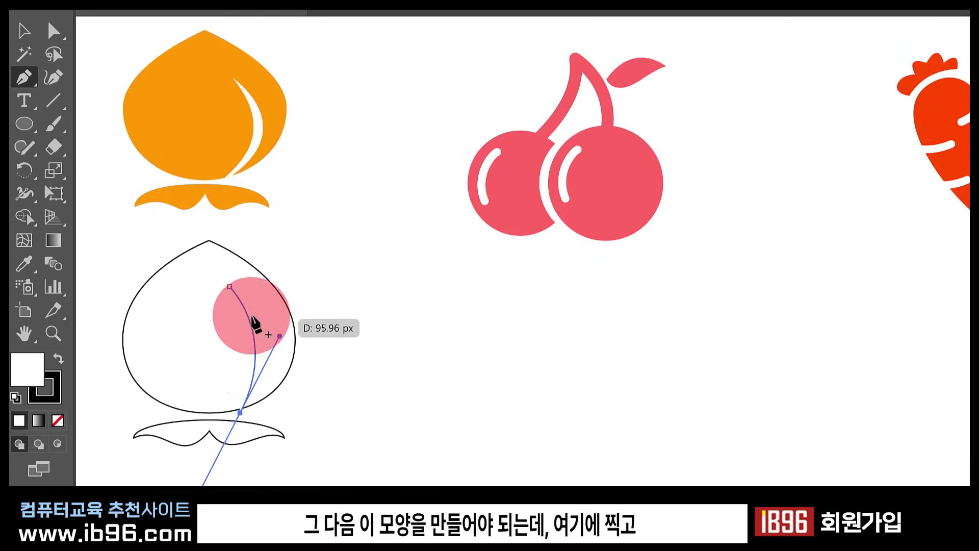
Step: Try to close the curve at its starting anchor while keeping the bottom anchor's outgoing handle, and undo it
left_click_drag(229, 287, 137, 220)
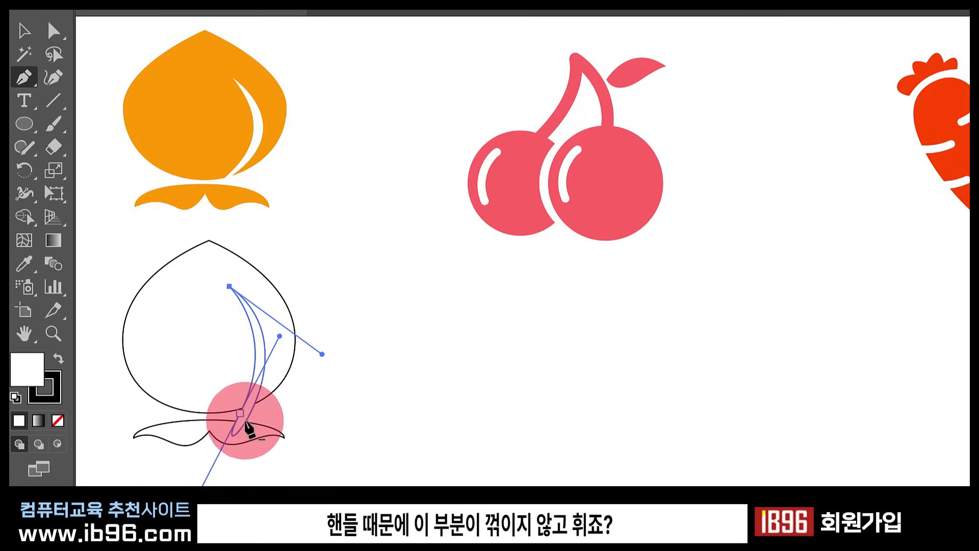
mouse_move(246, 422)
left_mouse_down()
mouse_move(232, 332)
mouse_move(184, 312)
mouse_move(218, 396)
mouse_move(239, 411)
left_mouse_up()
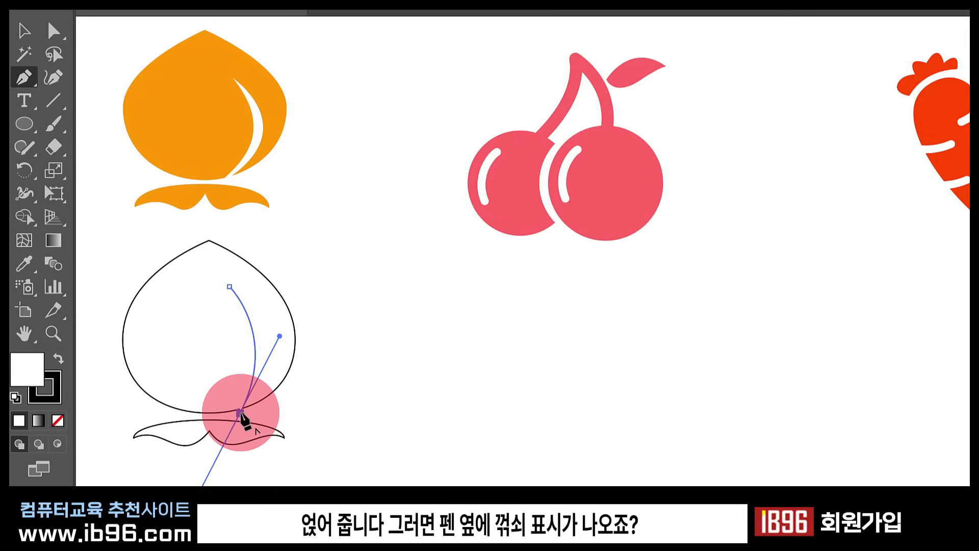
Step: Remove the outgoing handle from the curve's bottom anchor, test a straight segment from it, and undo that segment
left_click_drag(239, 413, 229, 448)
left_click(239, 412)
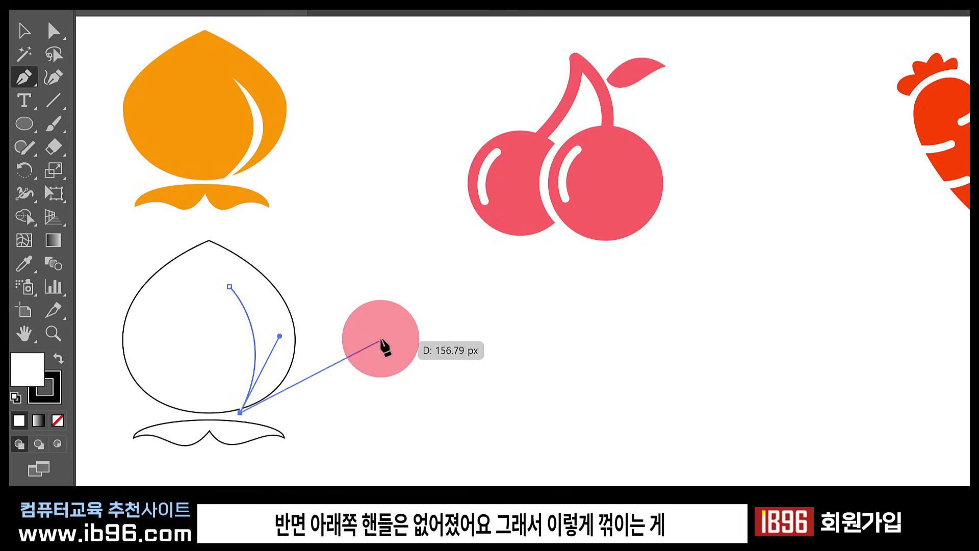
left_click(398, 362)
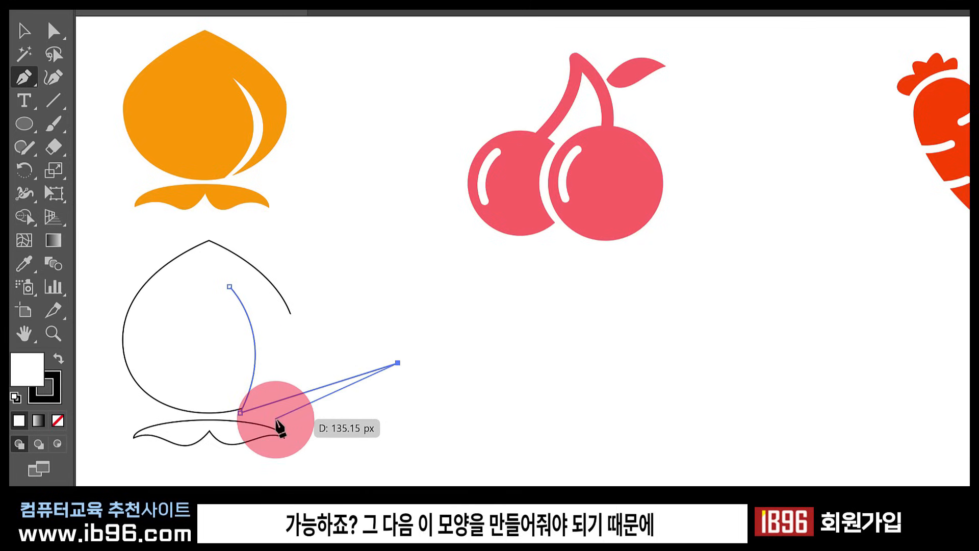
left_click(244, 410)
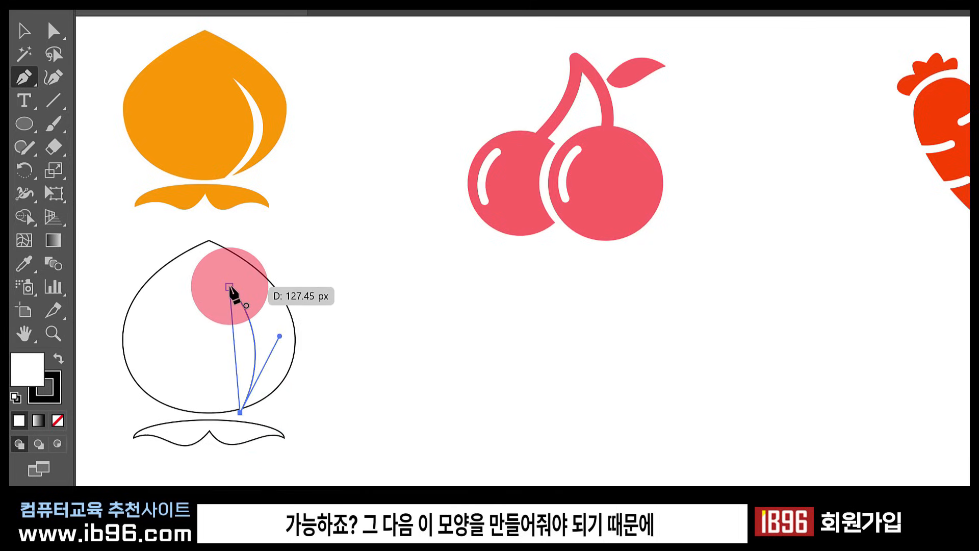
Step: Close the path at its starting anchor with a second, wider curve to form the peach's crescent highlight, and end the drawing
left_click_drag(229, 287, 175, 260)
left_click_drag(163, 253, 153, 235)
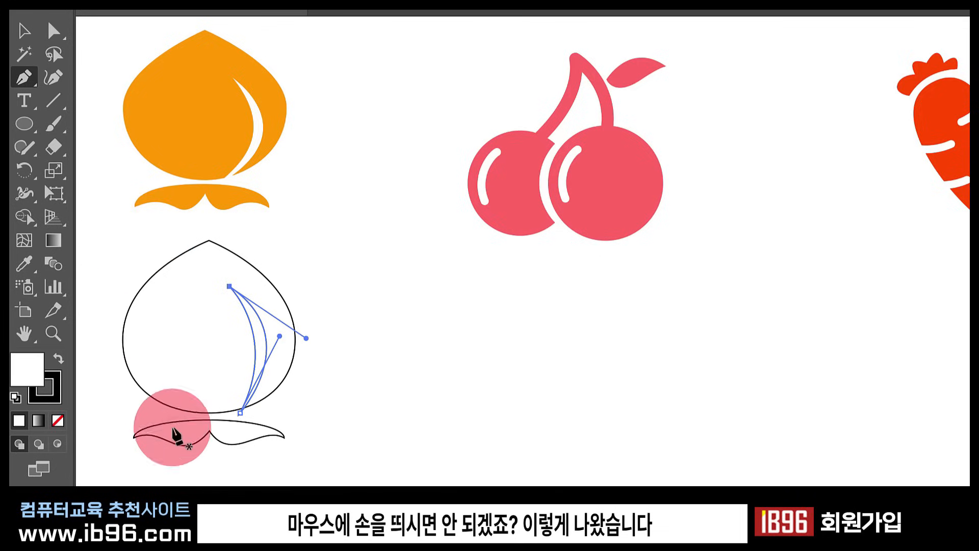
left_click(26, 33)
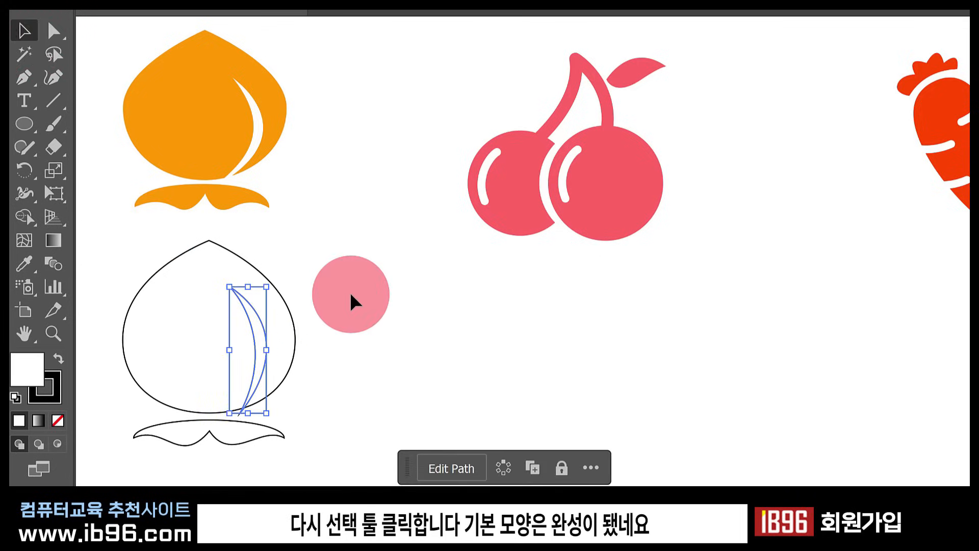
Step: Fill the newly drawn peach body and its leaf together with orange F99B06
left_click(350, 292)
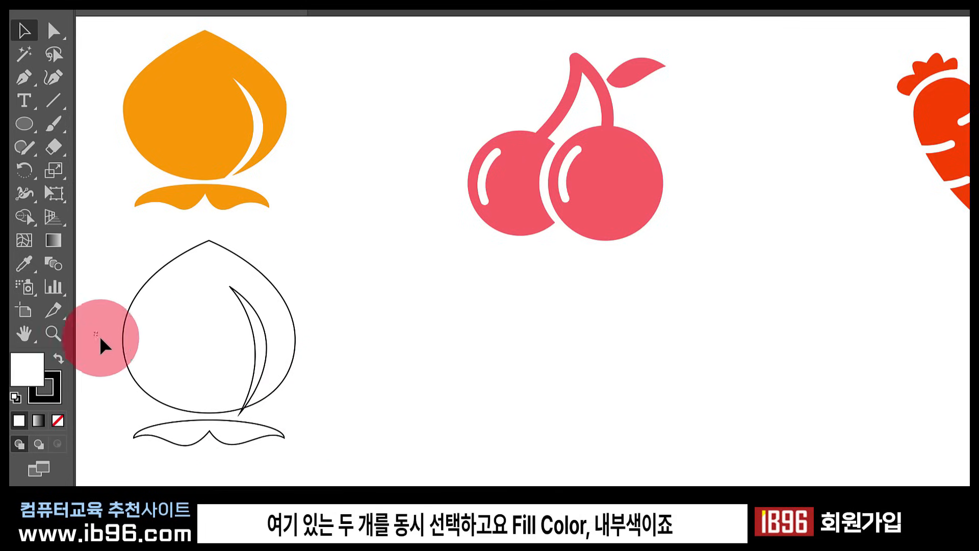
left_click_drag(100, 338, 190, 457)
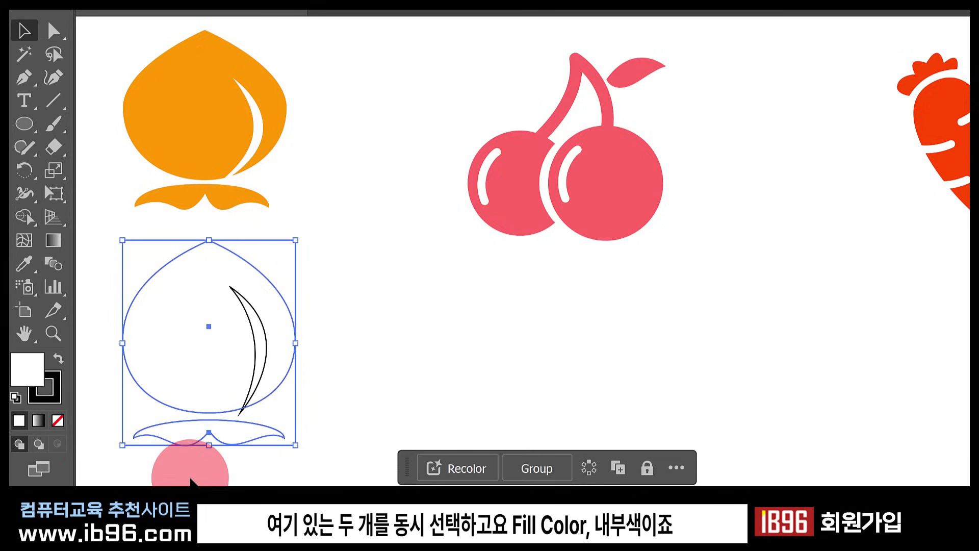
double_click(26, 370)
left_click_drag(776, 92, 535, 18)
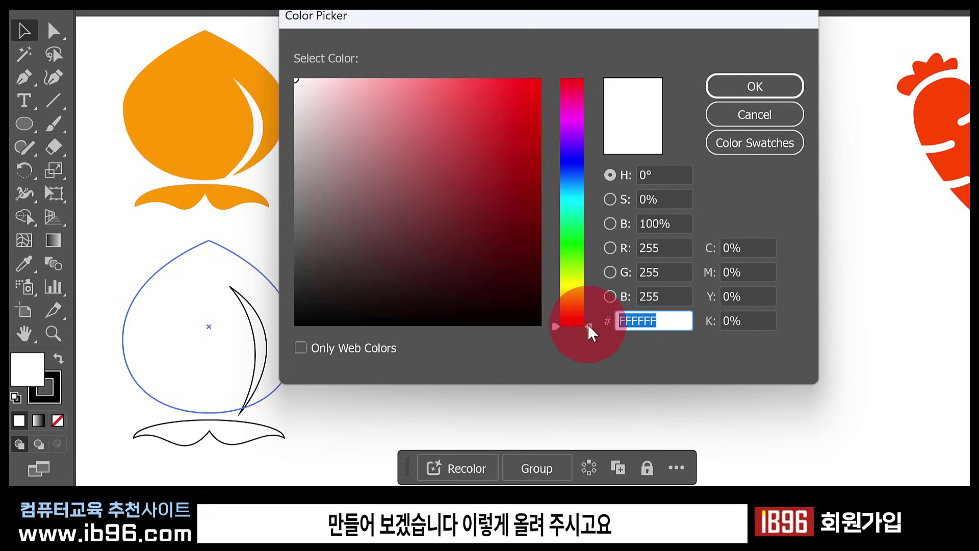
left_click_drag(588, 324, 587, 296)
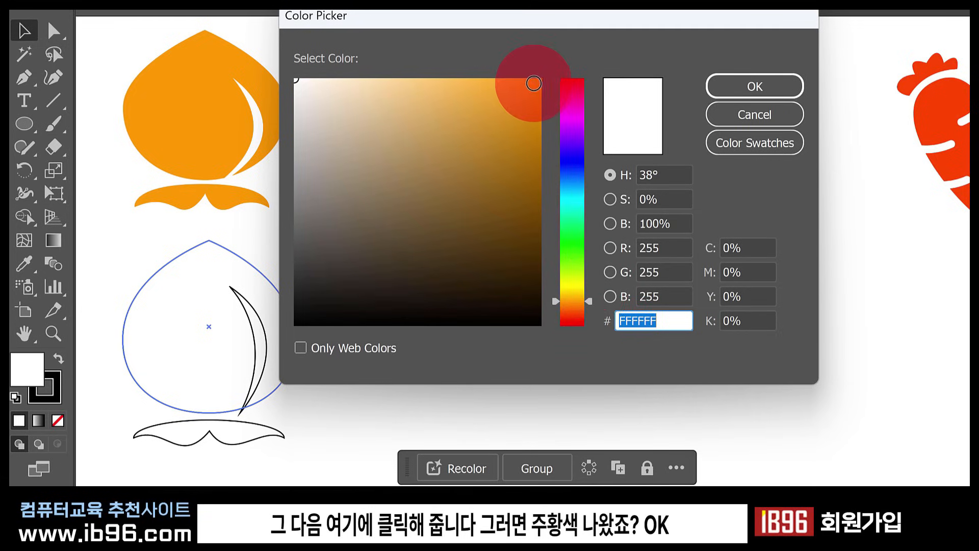
left_click(538, 83)
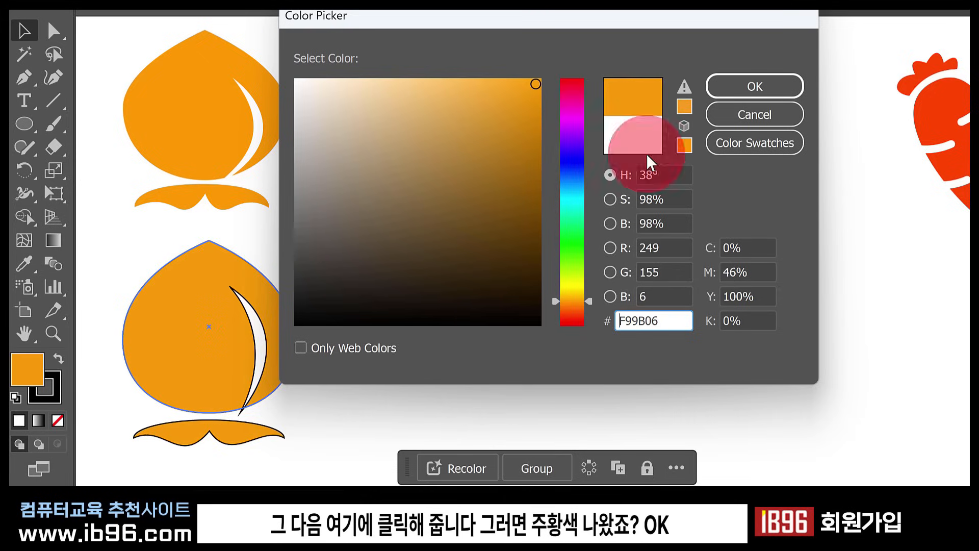
left_click(759, 85)
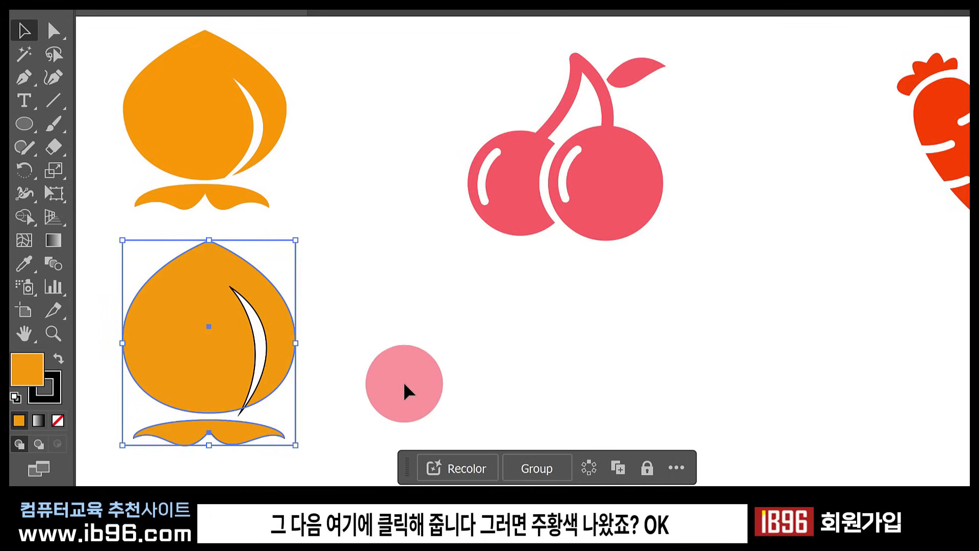
Step: Try setting the stroke to None while no object is selected
left_click(261, 340)
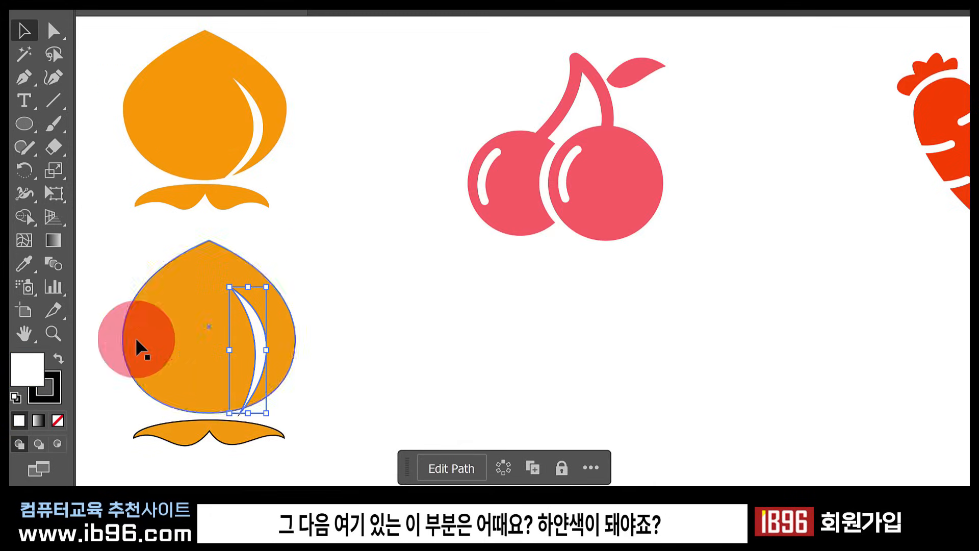
left_click(408, 383)
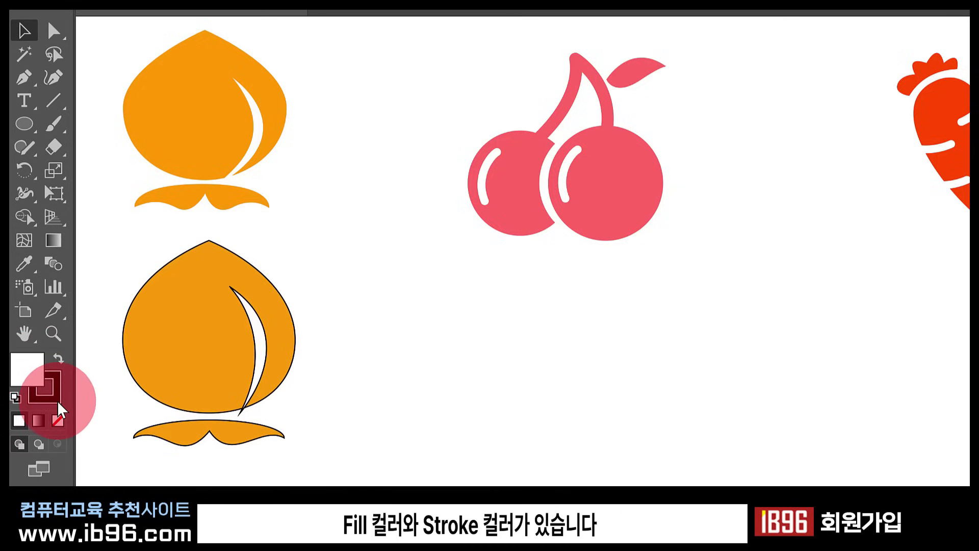
left_click(28, 370)
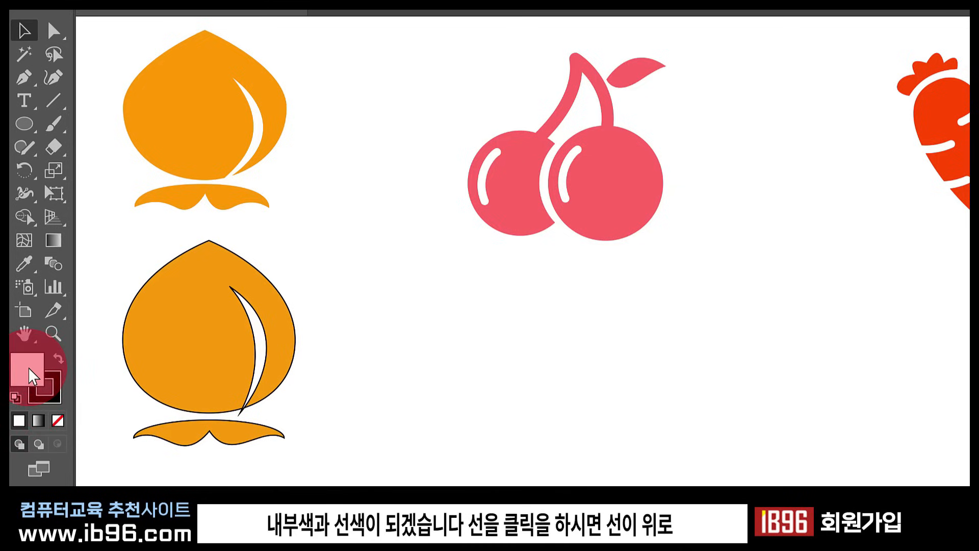
left_click(54, 392)
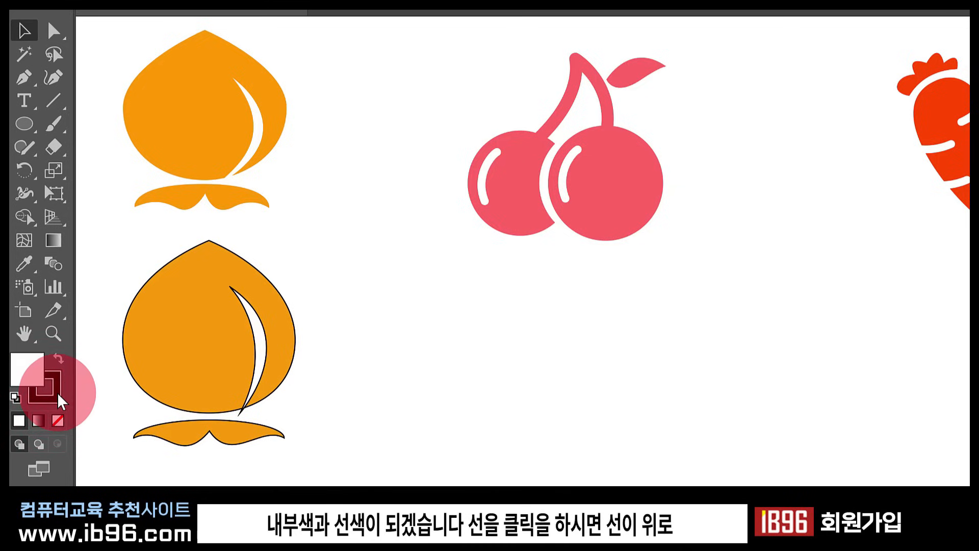
left_click(58, 393)
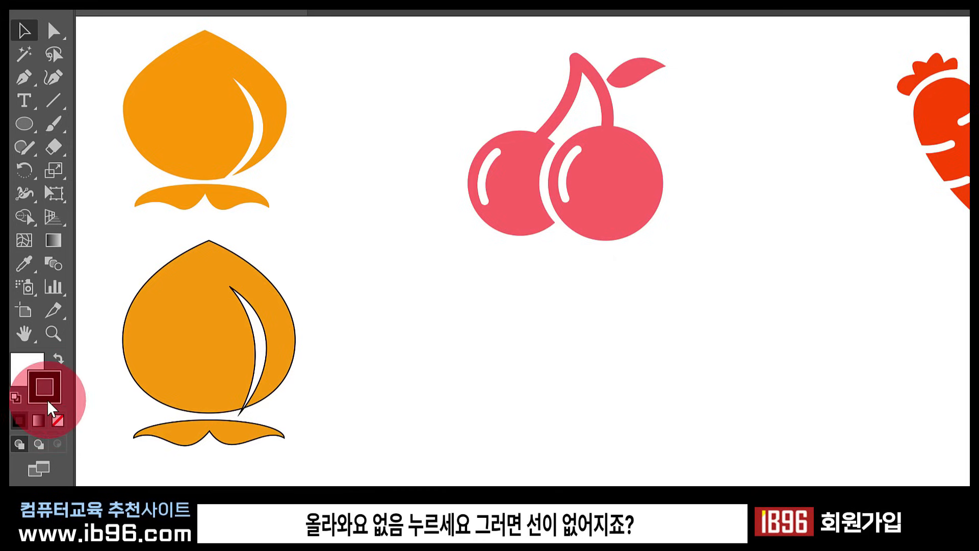
left_click(56, 421)
left_click(55, 421)
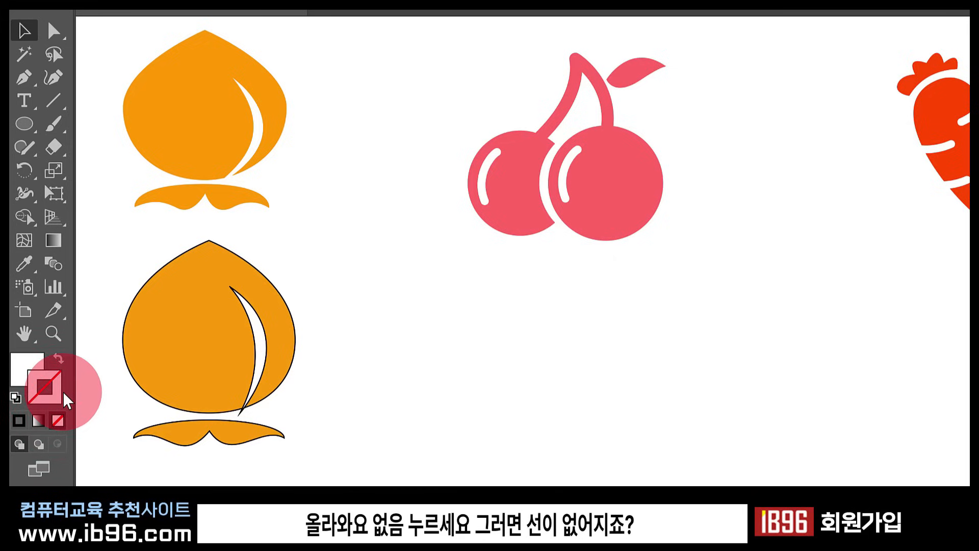
Step: Remove the stroke from the white crescent highlight and deselect it
left_click(261, 342)
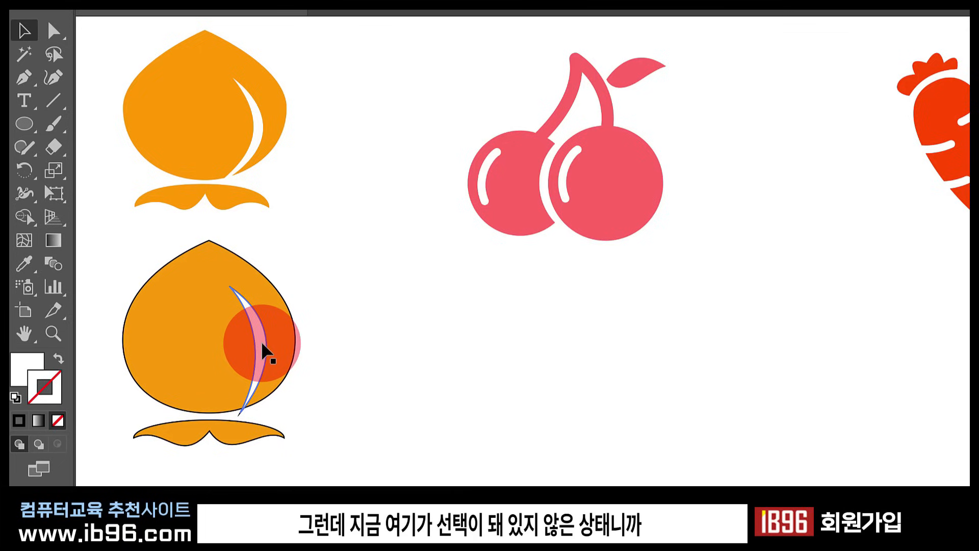
left_click(163, 377)
left_click(45, 387)
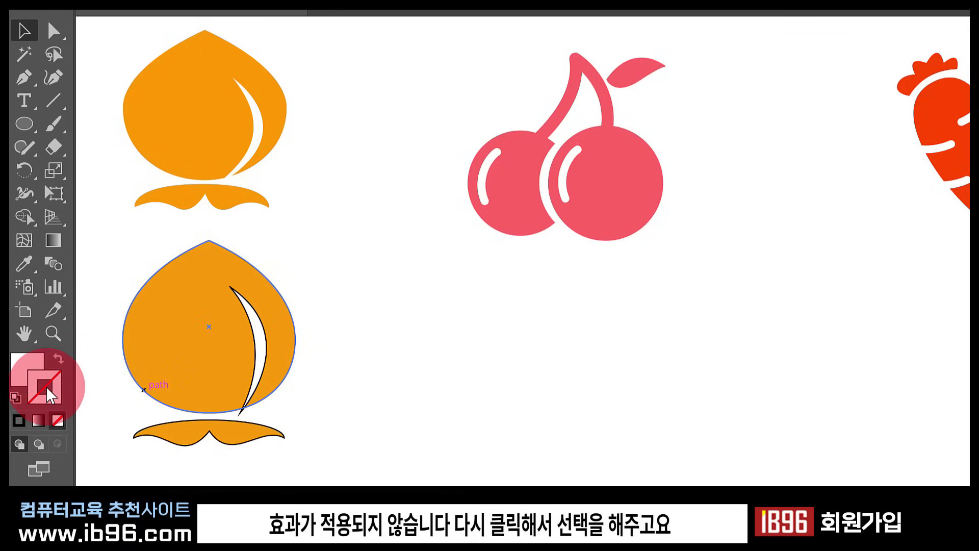
left_click(259, 346)
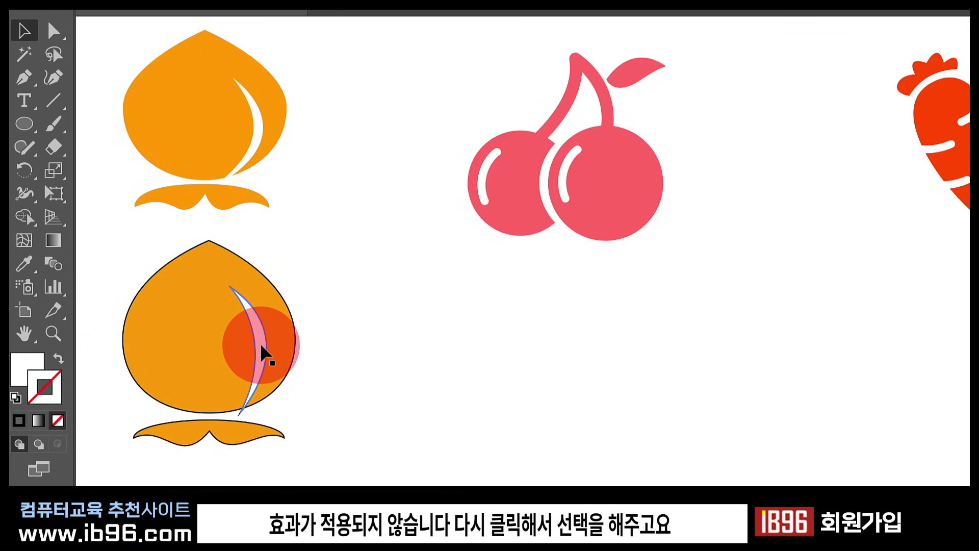
left_click(44, 395)
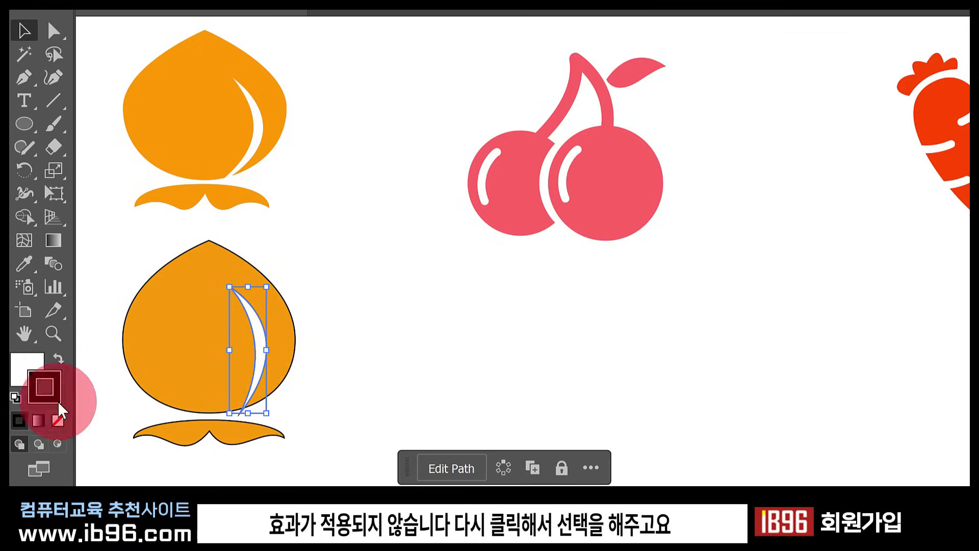
left_click(57, 421)
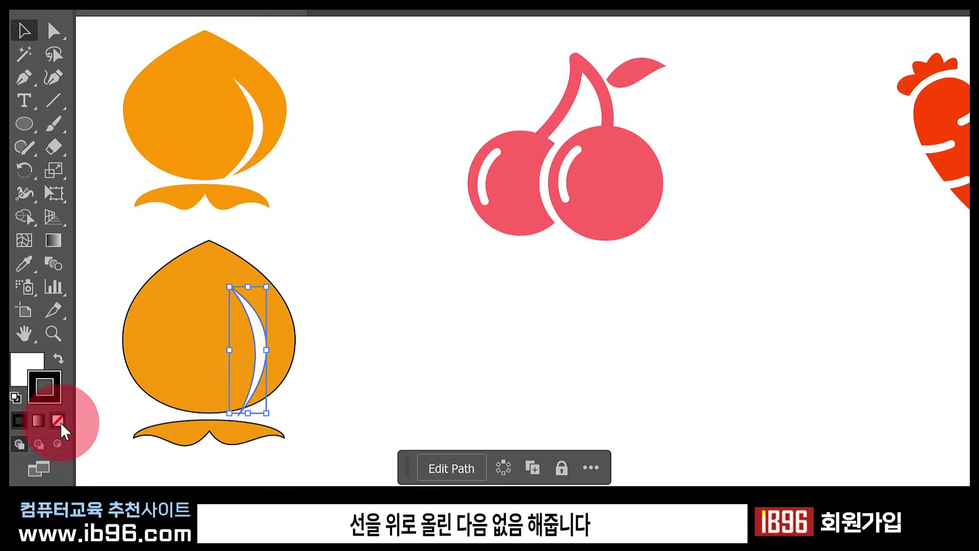
left_click(354, 400)
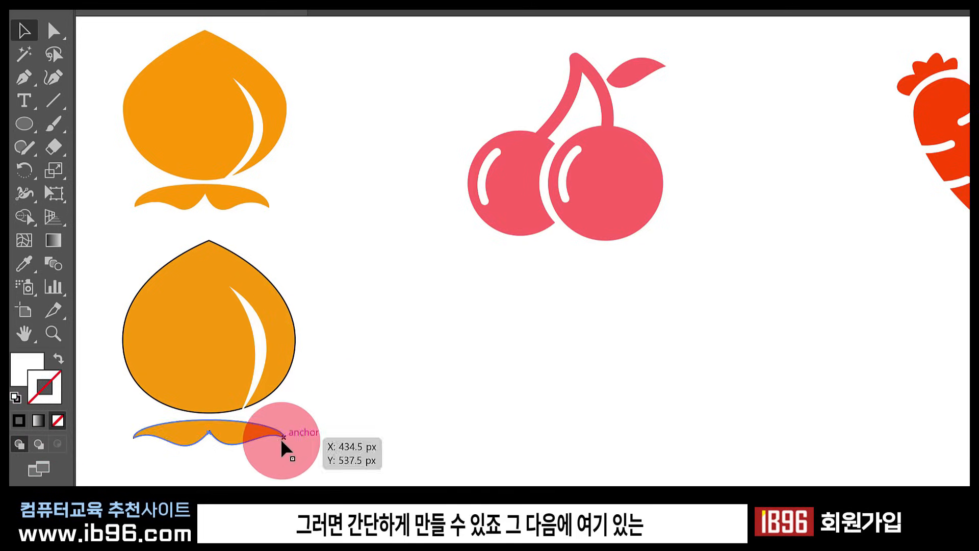
Step: Select the new peach's body and leaf together, set their stroke to None, and deselect them
left_click(292, 371)
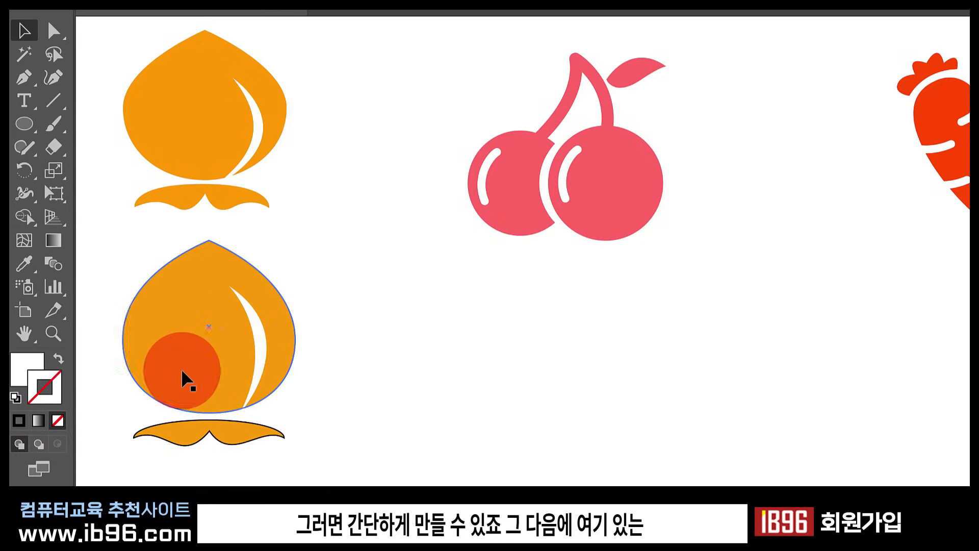
left_click(214, 451)
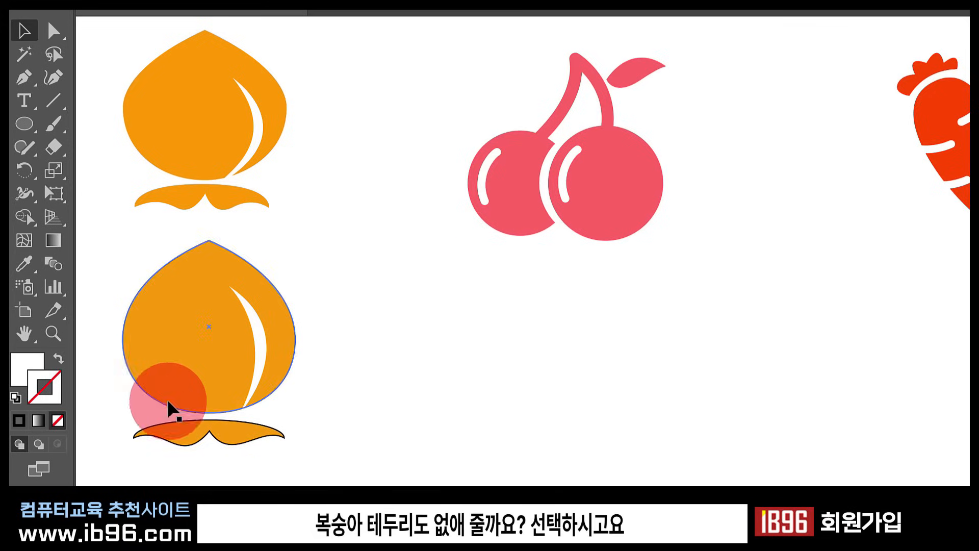
left_click_drag(83, 349, 180, 456)
left_click(120, 364)
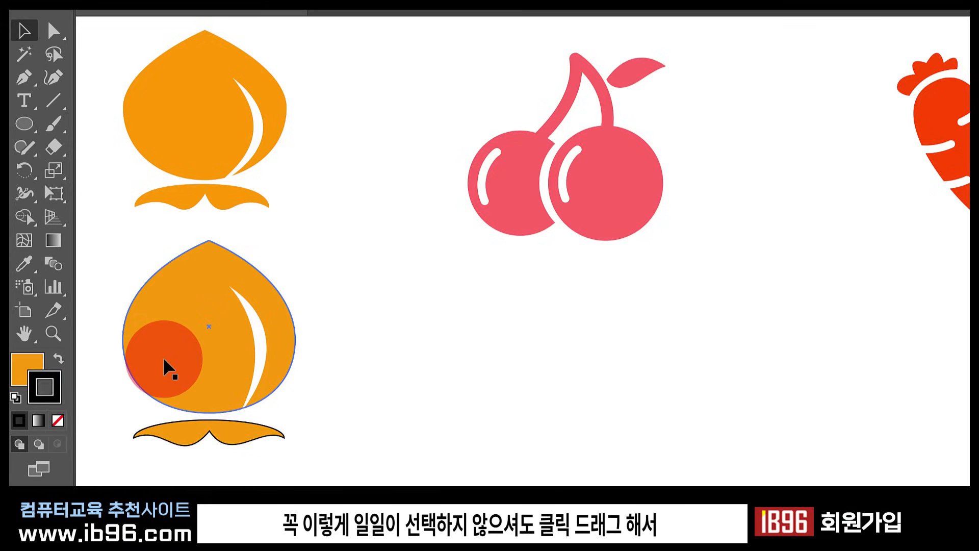
left_click(163, 356)
left_click(166, 434)
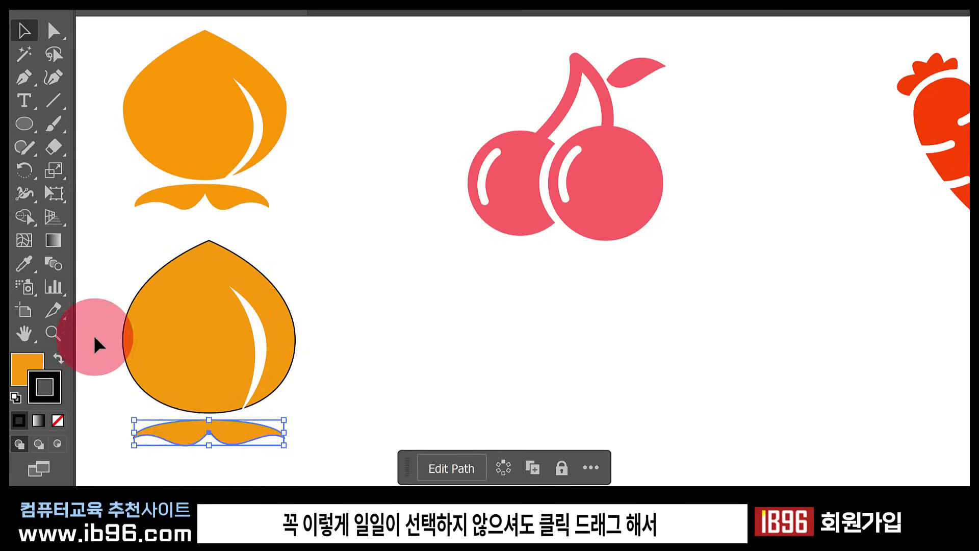
left_click_drag(93, 313, 162, 453)
left_click(58, 401)
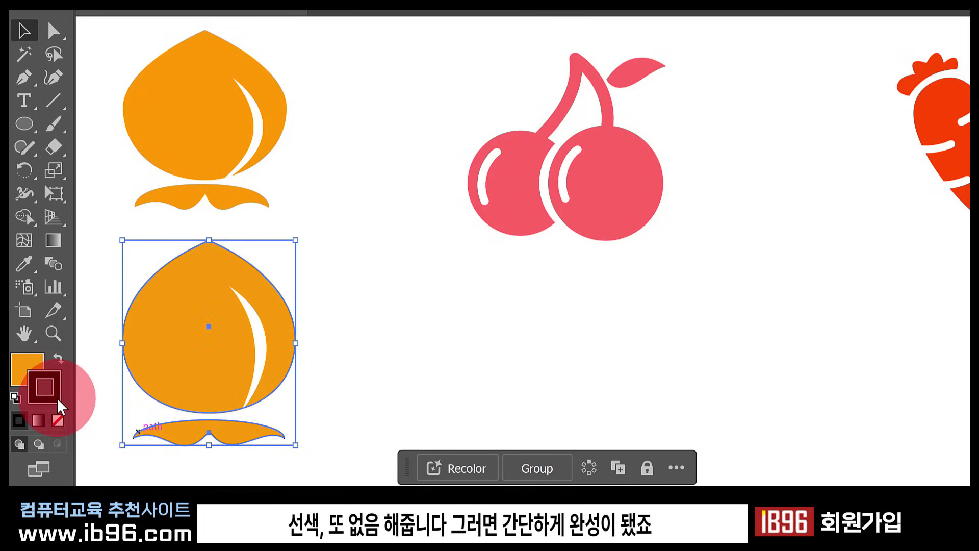
left_click(58, 420)
left_click(341, 442)
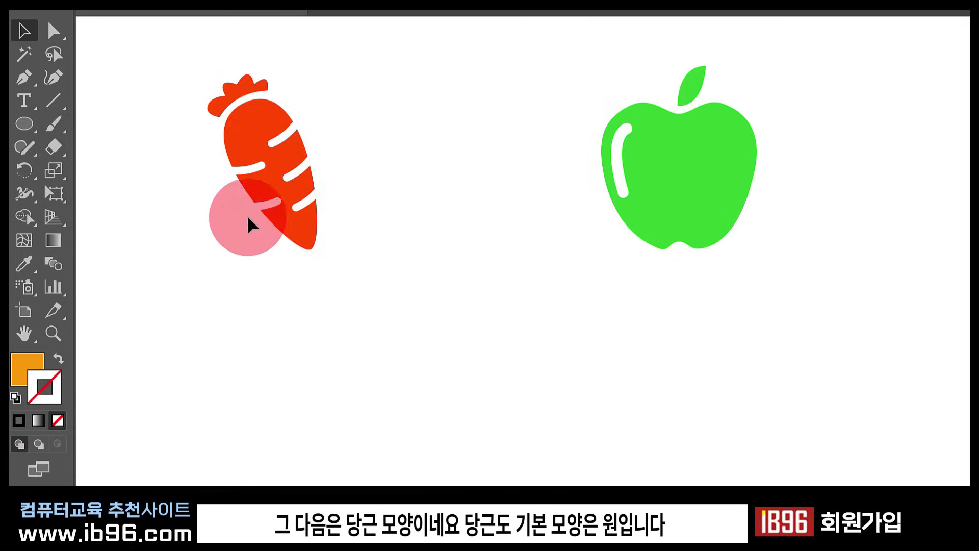
Step: Draw a tall ellipse with default fill and stroke, place it below the carrot, and raise its two side anchors into a tapered body
left_click(12, 123)
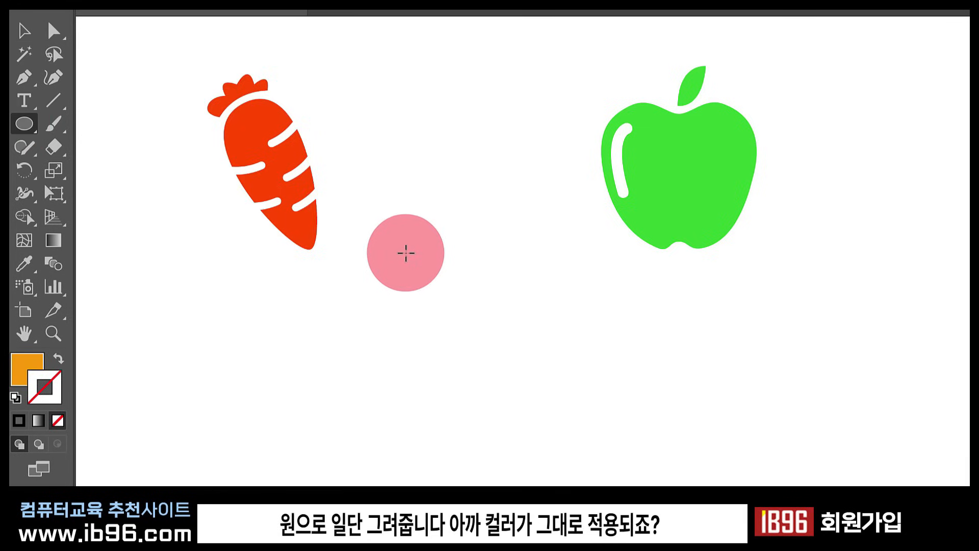
left_click_drag(403, 236, 494, 413)
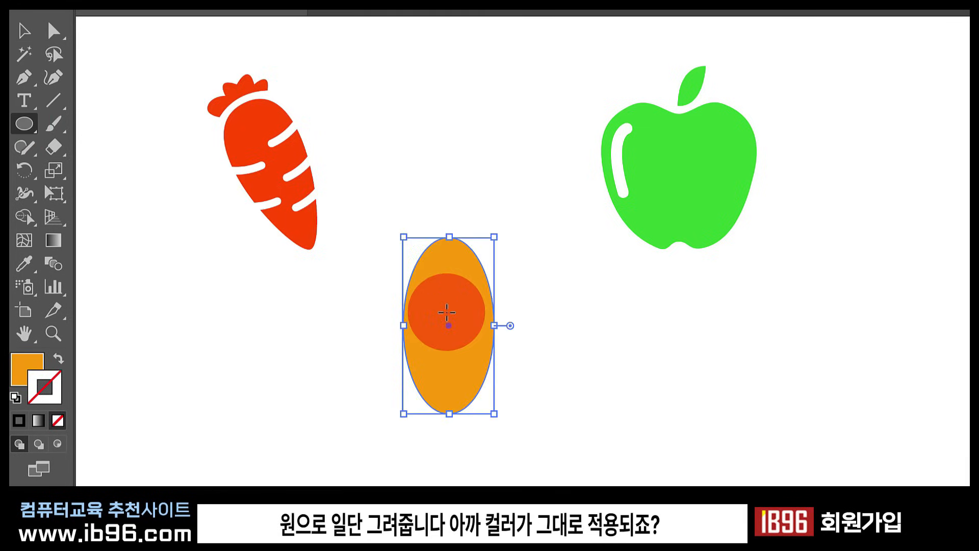
left_click(16, 401)
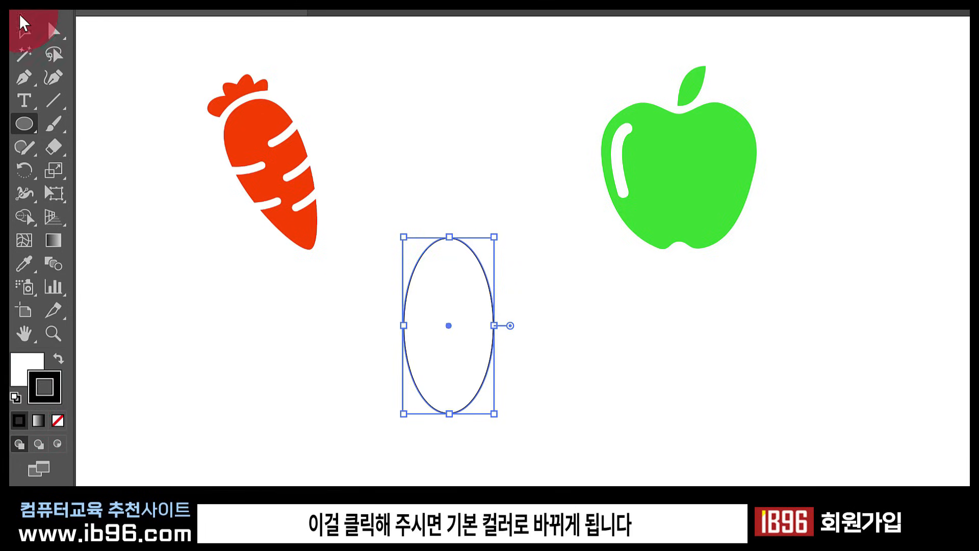
left_click(25, 31)
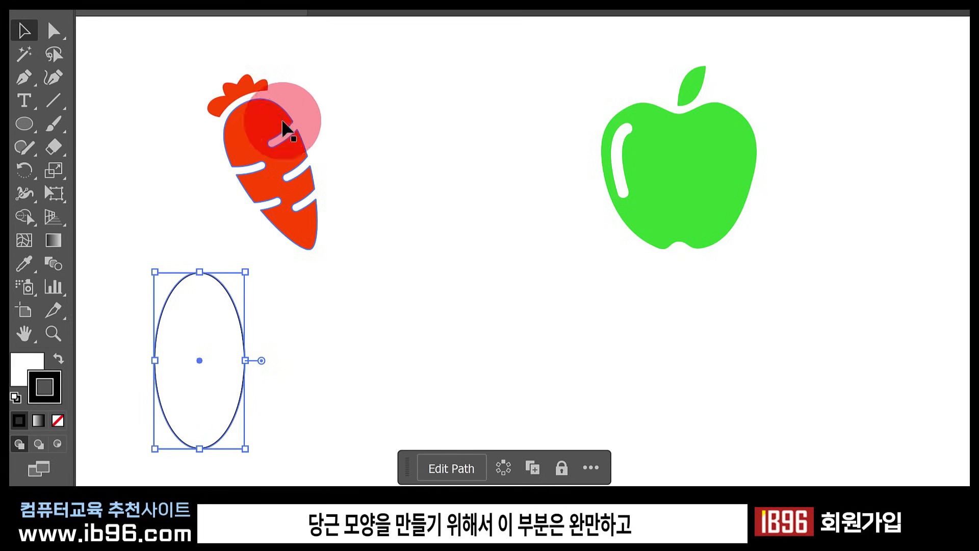
left_click(52, 33)
left_click_drag(215, 371, 241, 337)
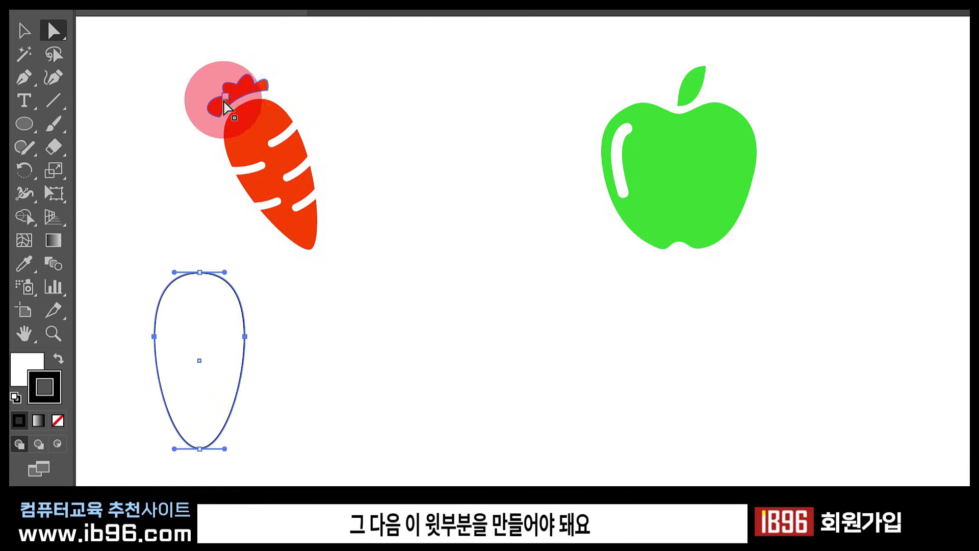
Step: Draw a wide ellipse as broad as the carrot outline over its upper end, and deselect it
left_click(24, 123)
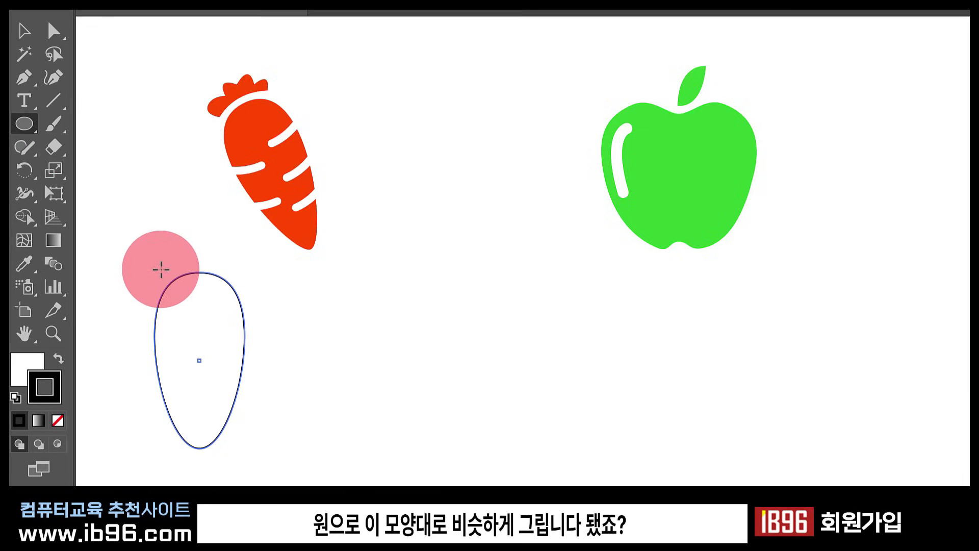
left_click_drag(159, 272, 211, 316)
left_click(24, 30)
key("ctrl+shift+a")
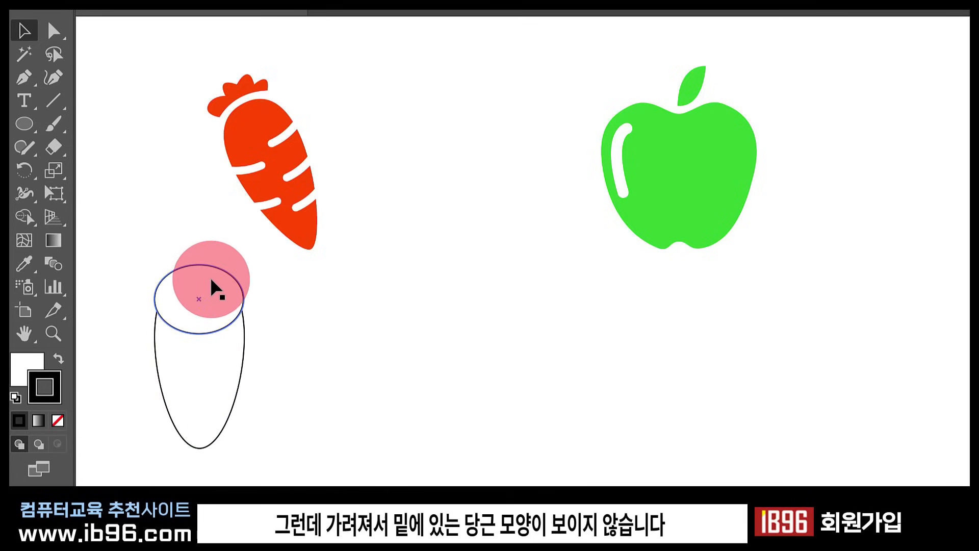
Step: Set the wide ellipse's fill to None, keeping its black outline, and deselect it
left_click(29, 358)
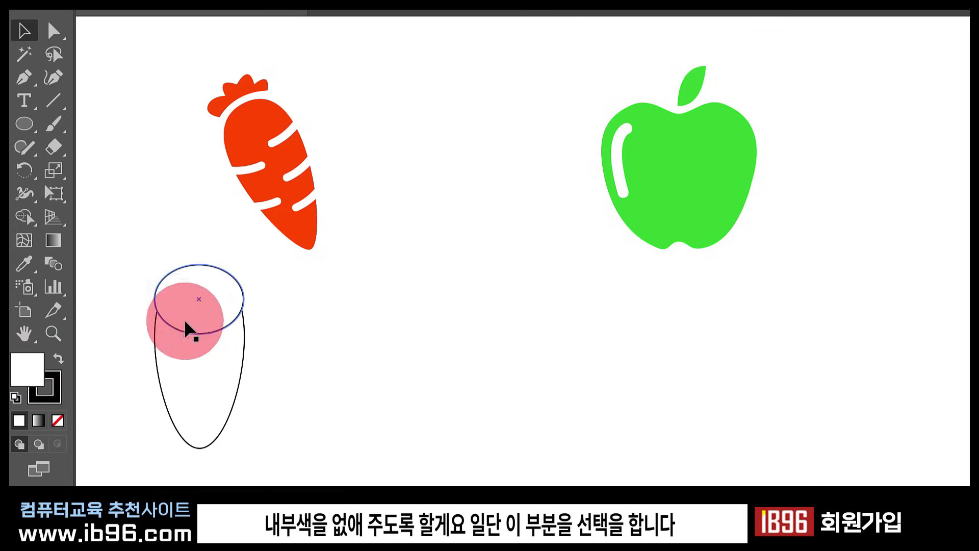
left_click(213, 297)
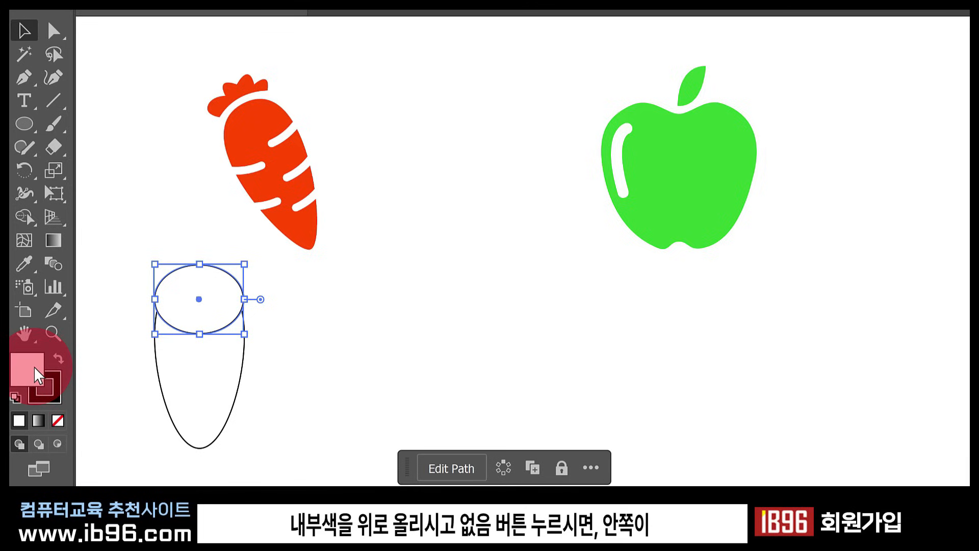
left_click(59, 419)
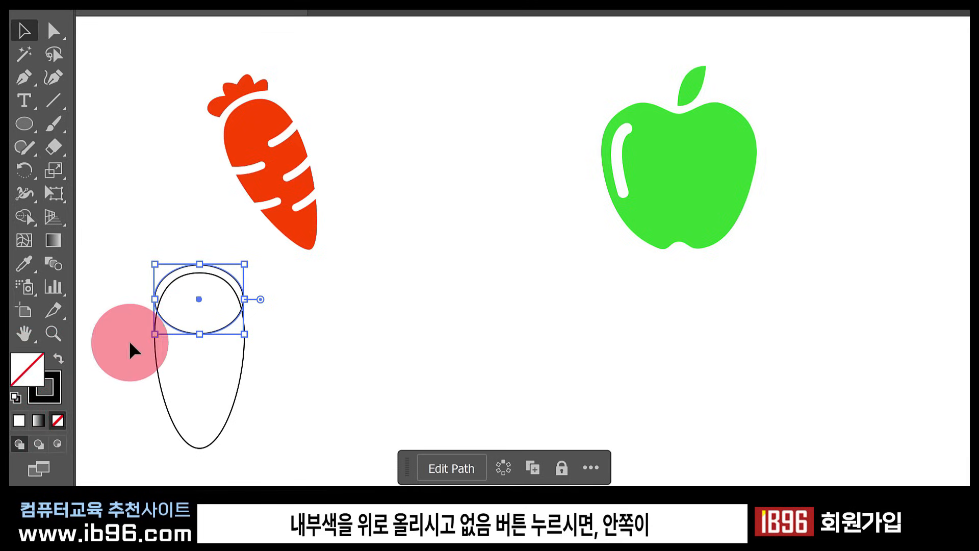
left_click(145, 334)
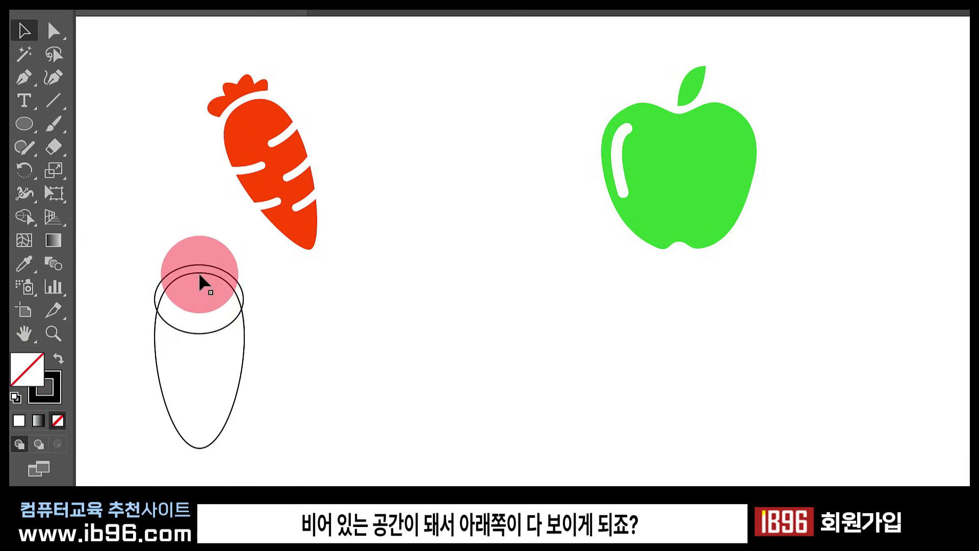
Step: Delete the bottom anchor point of the wide ellipse so only its upper arc remains
left_click(56, 35)
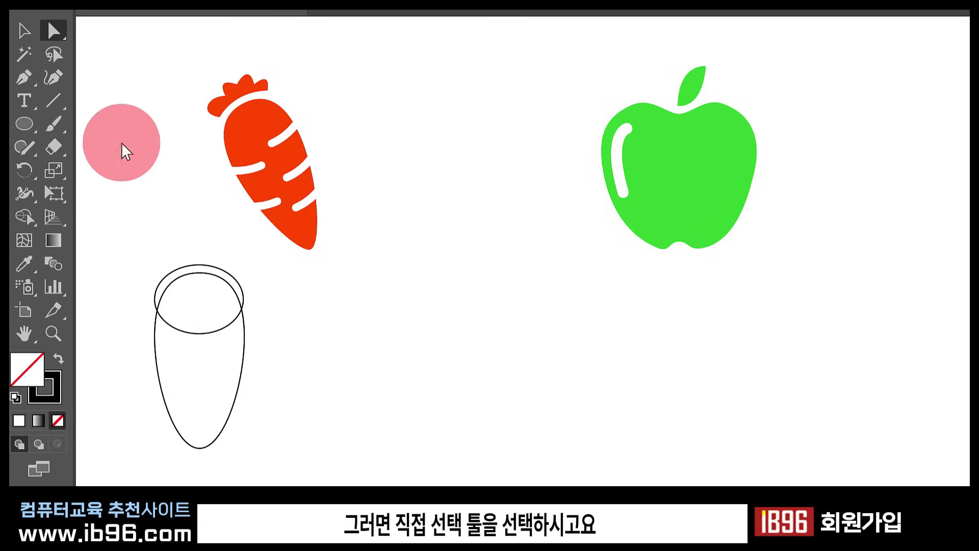
left_click(200, 333)
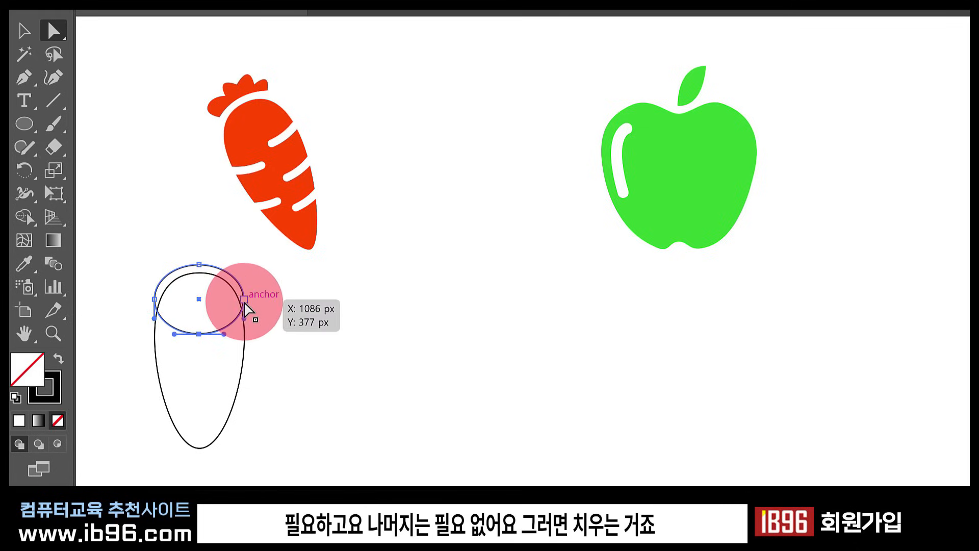
left_click(199, 334)
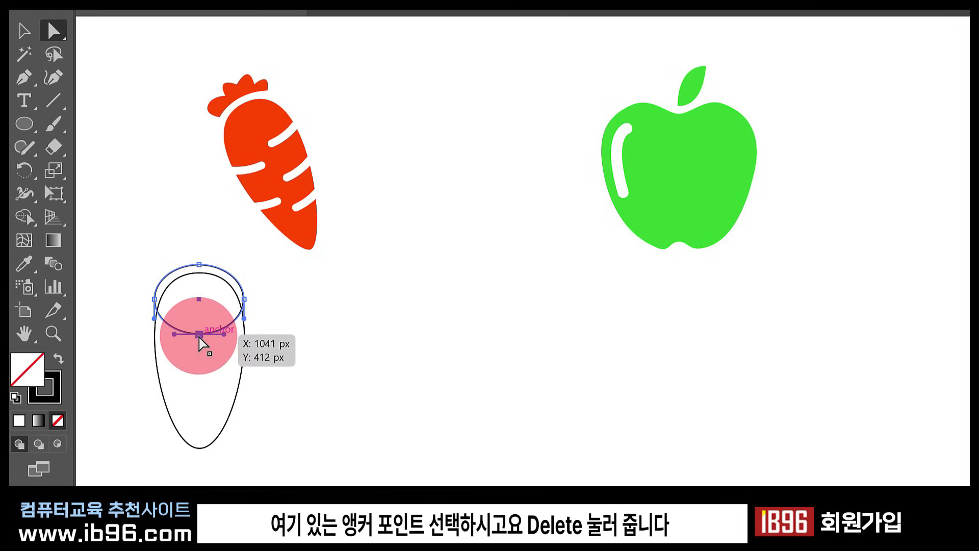
key("Delete")
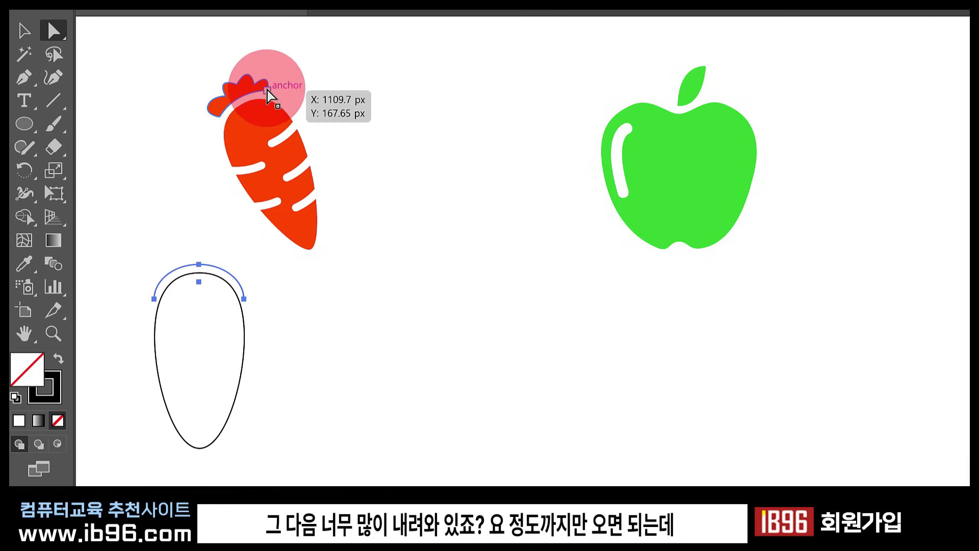
Step: Add an anchor point on each side of the arc's peak and delete the two outer end anchors to shorten the arc
left_click(22, 77)
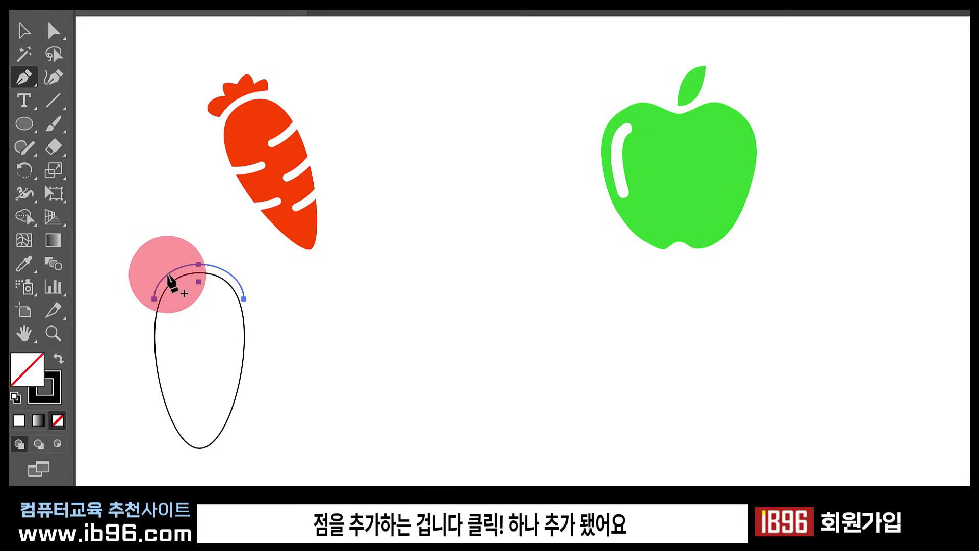
left_click(168, 275)
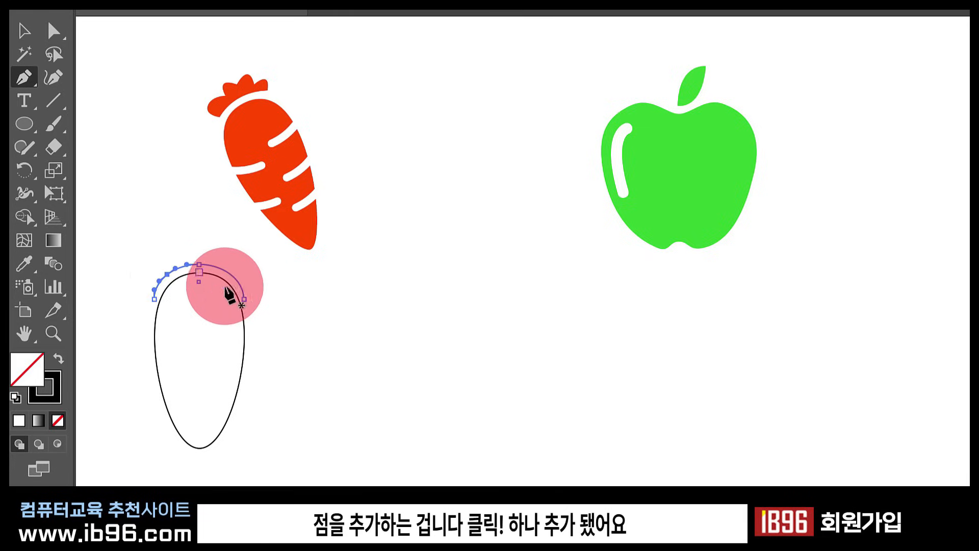
left_click(230, 274)
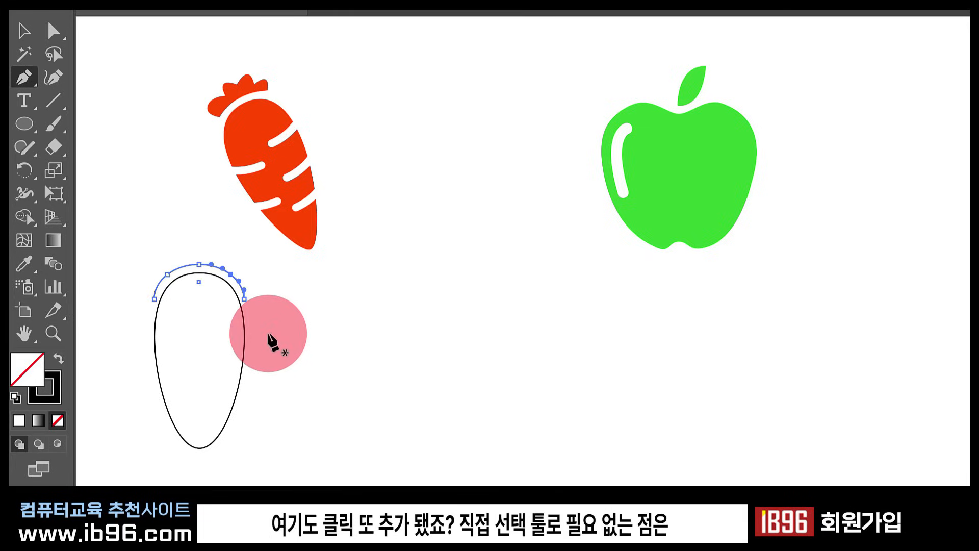
left_click(54, 32)
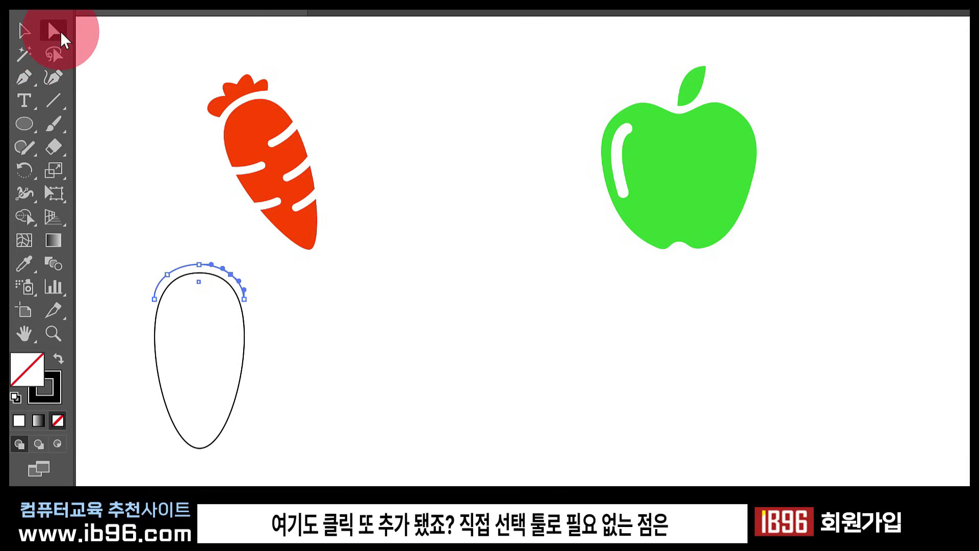
left_click(154, 291)
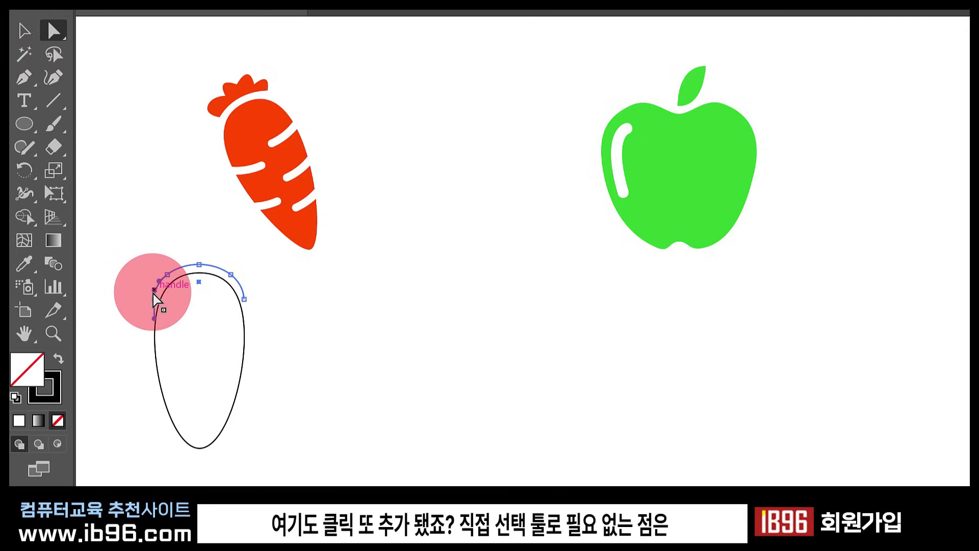
key("Delete")
left_click(244, 299)
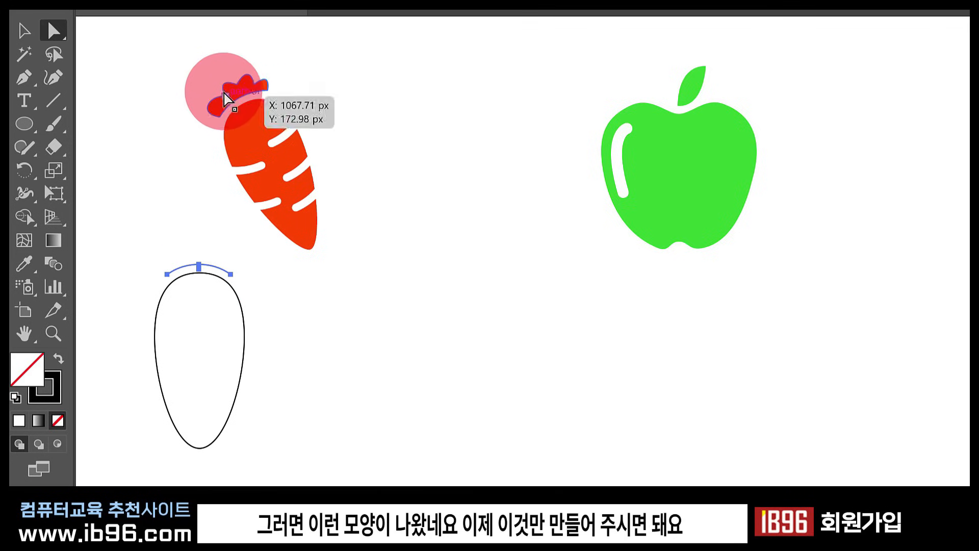
Step: Draw a lobed leafy crown with the Pen tool from the arc's left end, close it at the right end, and deselect it
left_click(22, 78)
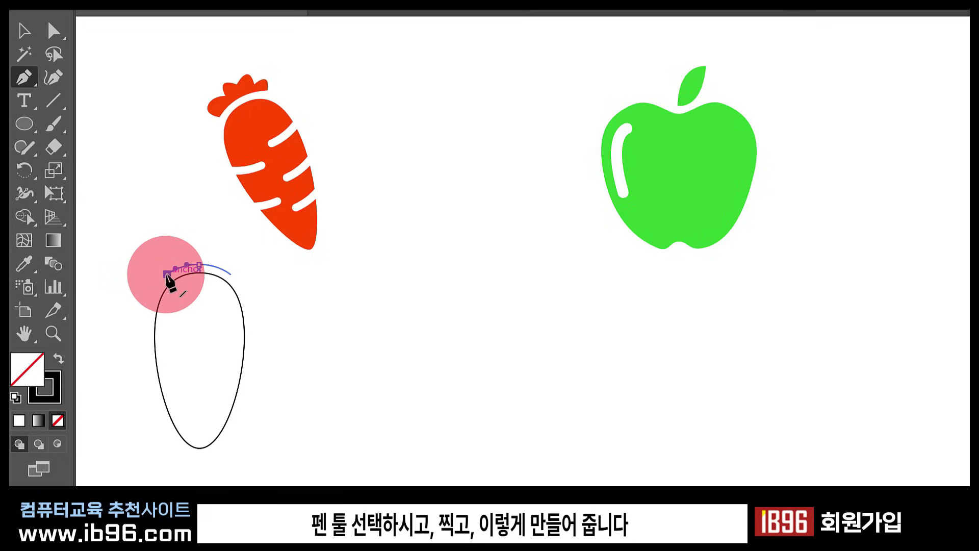
left_click_drag(167, 275, 210, 250)
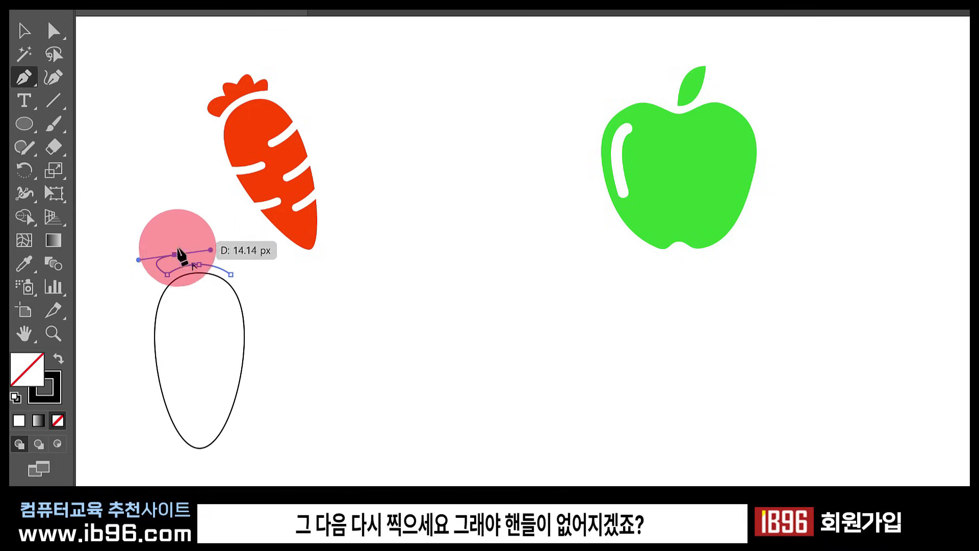
left_click(175, 254)
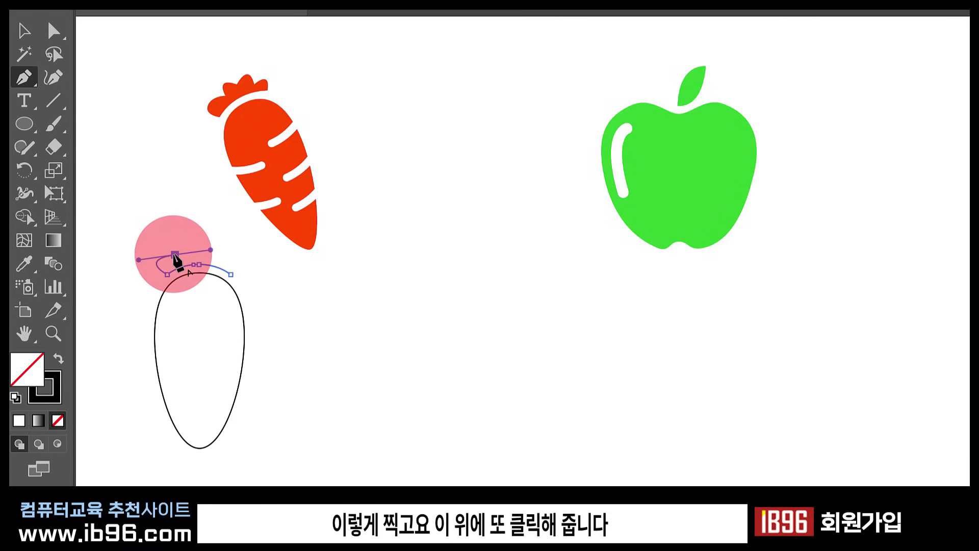
left_click_drag(175, 254, 195, 252)
left_click_drag(194, 254, 218, 233)
left_click_drag(217, 234, 218, 256)
left_click(220, 249)
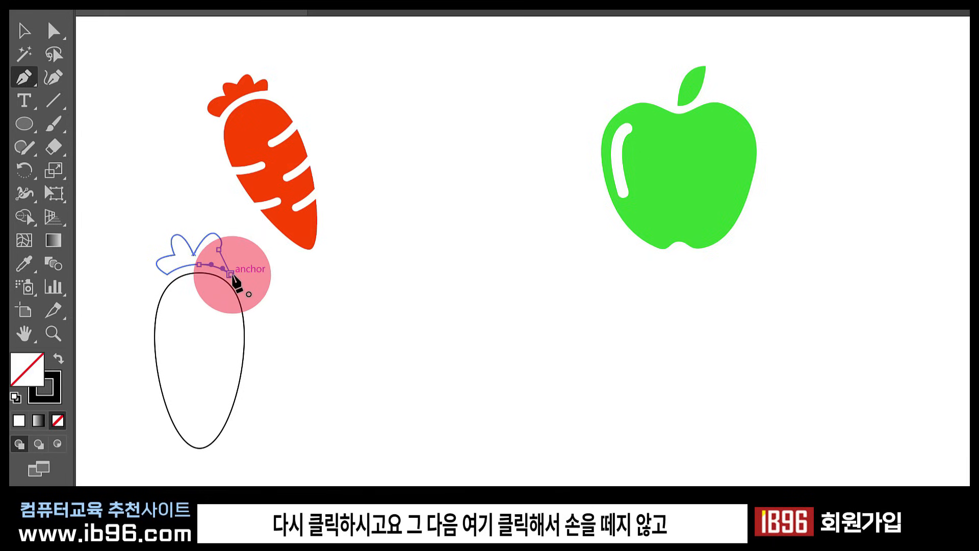
left_click_drag(232, 275, 202, 301)
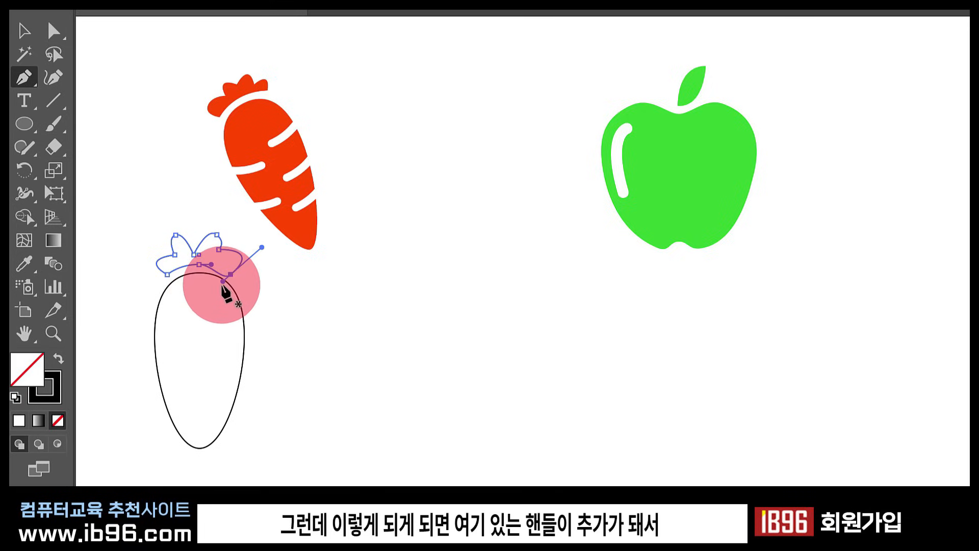
left_click(24, 24)
left_click(133, 259)
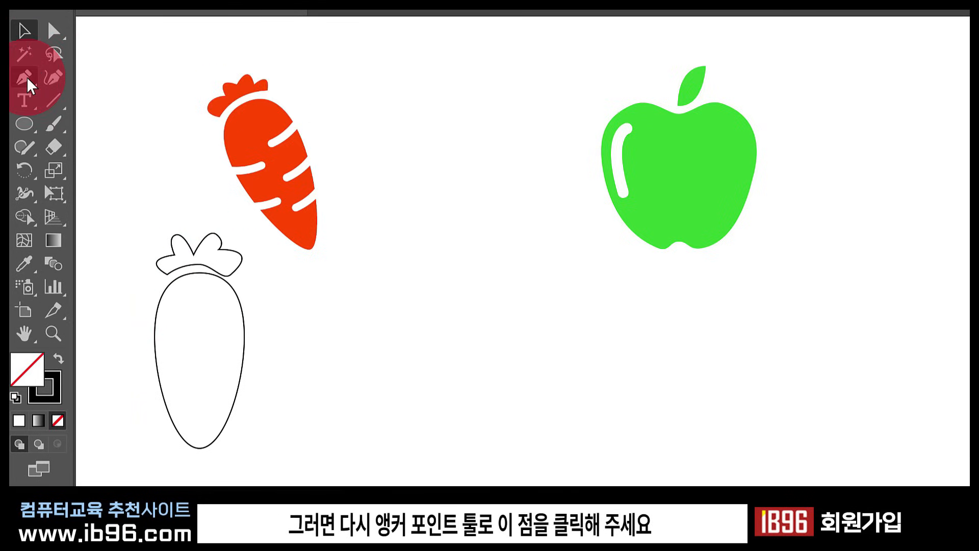
Step: Remove the handles of the crown's lower-right anchor with the Anchor Point tool, pull out a new curve there, and deselect the crown
left_click_drag(26, 78, 123, 152)
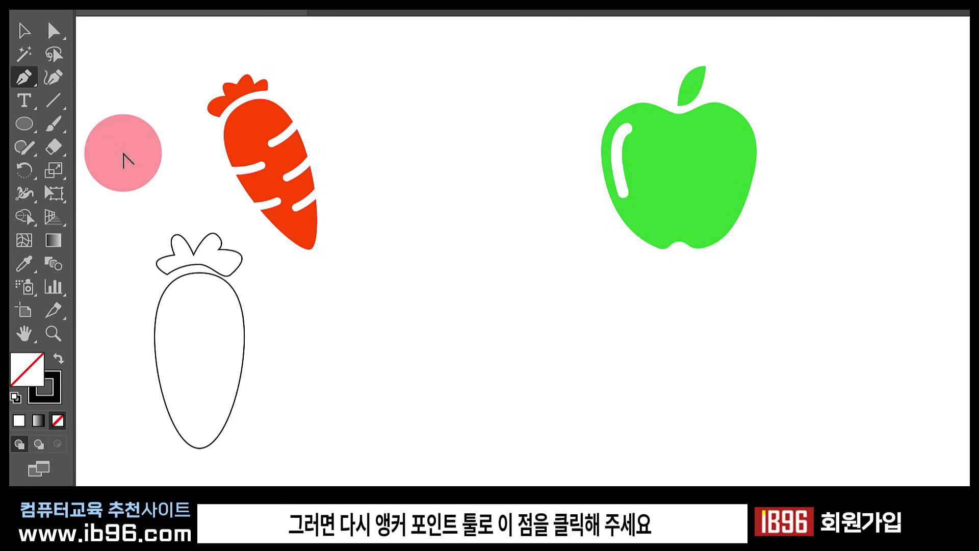
left_click(231, 274)
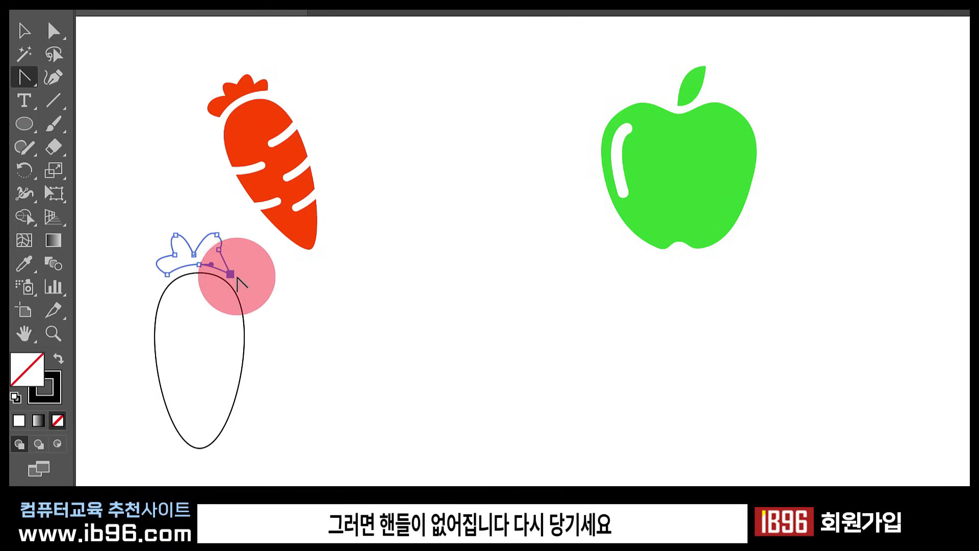
mouse_move(232, 276)
left_mouse_down()
mouse_move(248, 269)
mouse_move(212, 266)
mouse_move(207, 294)
mouse_move(220, 275)
left_mouse_up()
left_click(25, 30)
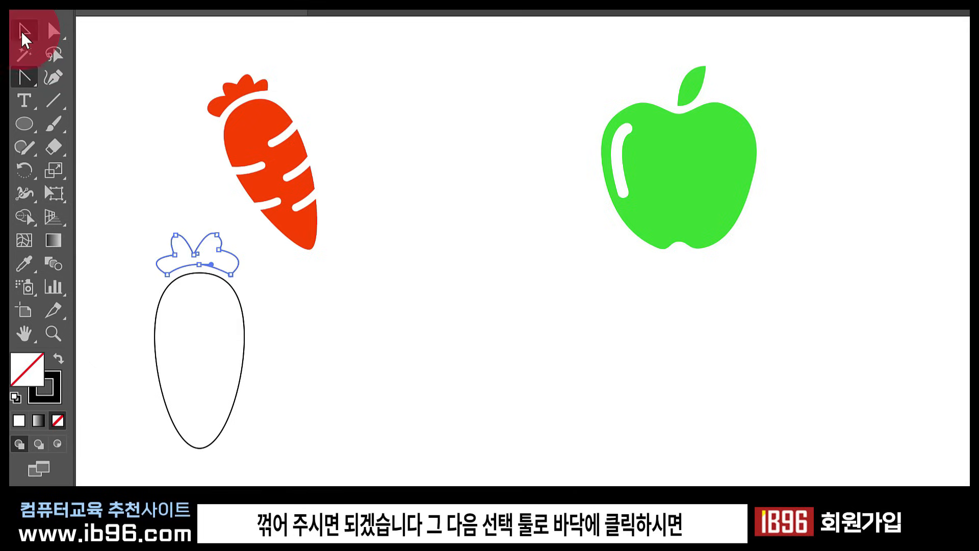
left_click(145, 171)
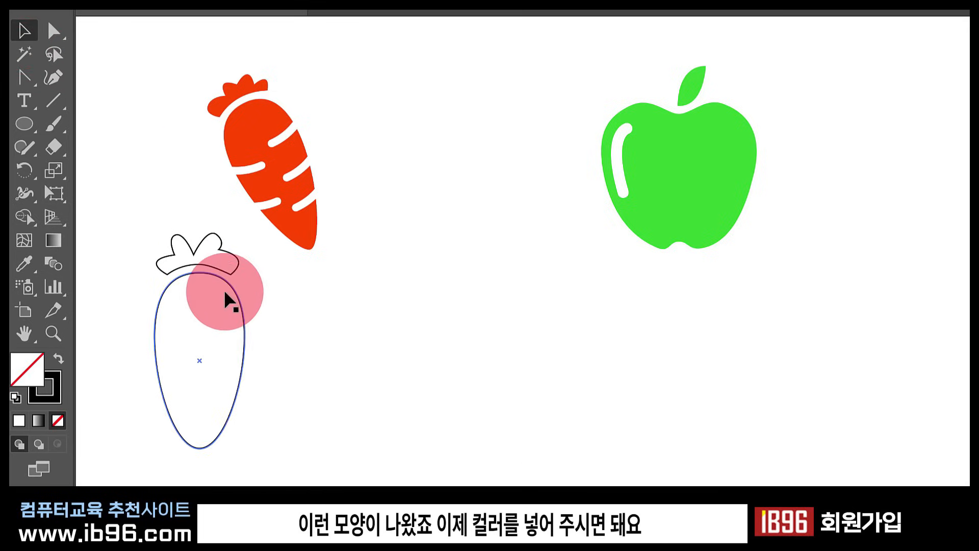
Step: Select the new carrot's body and crown, give them the original carrot's orange-red fill with no stroke, and deselect them
left_click_drag(126, 208, 251, 406)
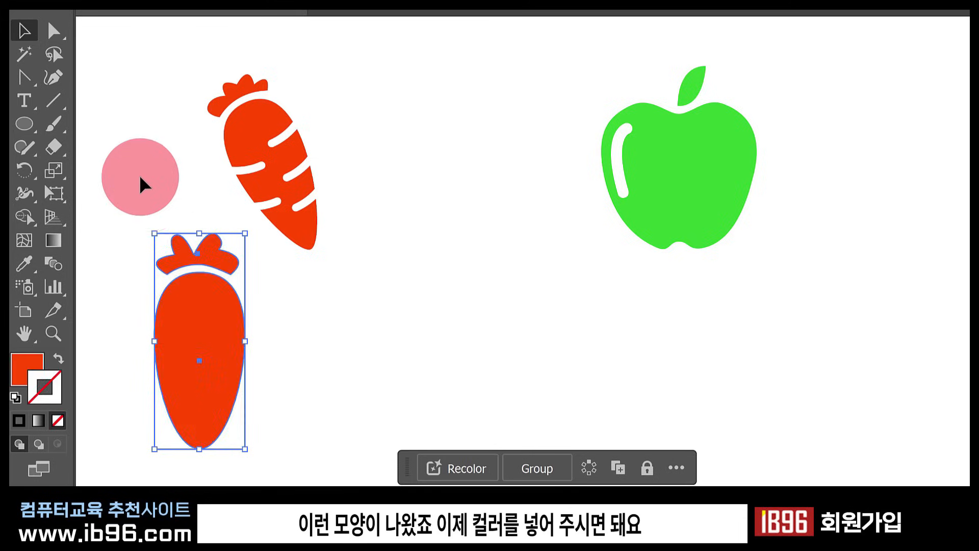
left_click(140, 177)
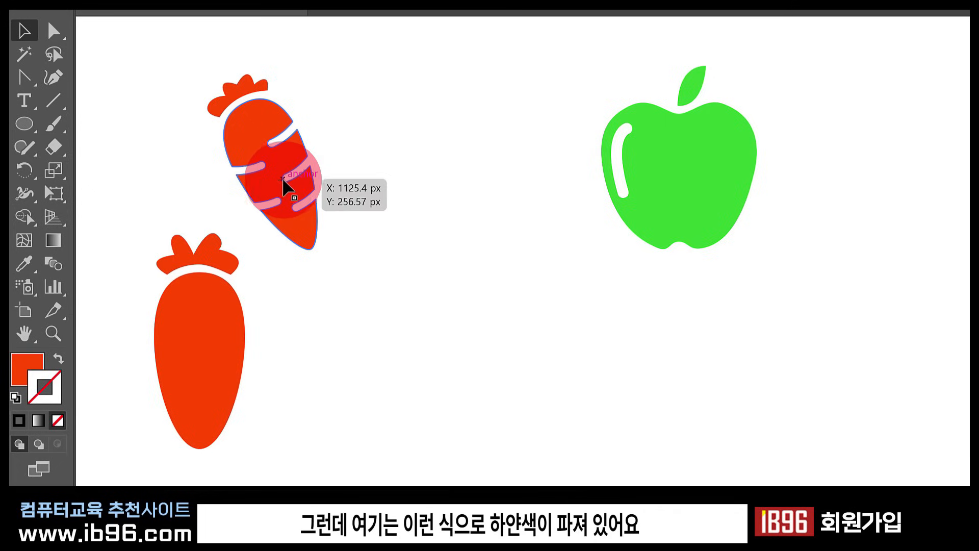
Step: Draw a short curved line with the Pen tool from outside the new carrot's upper right edge to inside its body
left_click(28, 78)
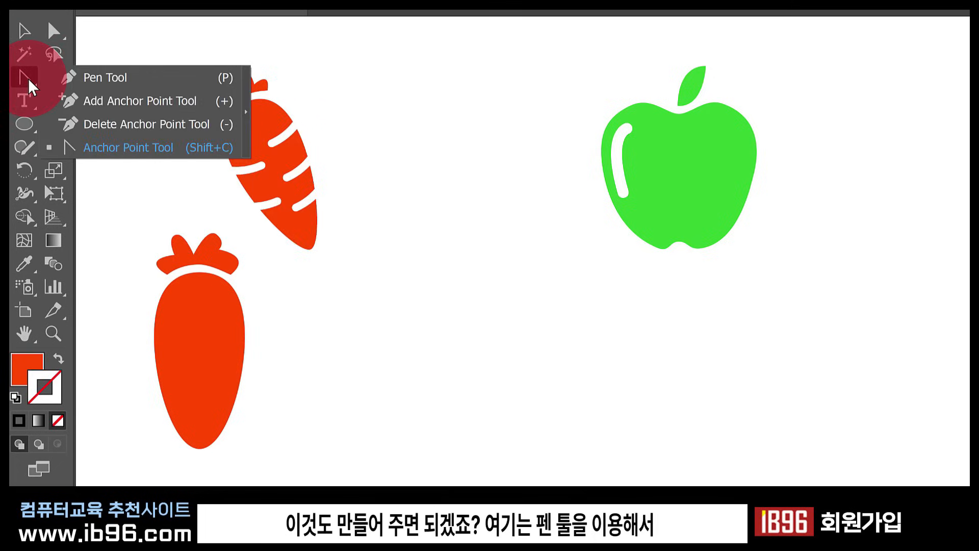
left_click(94, 78)
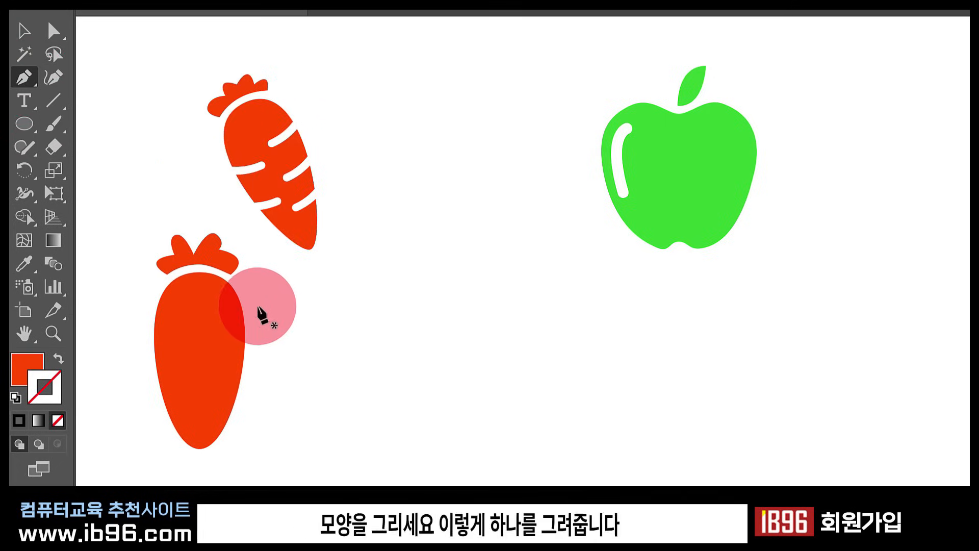
left_click_drag(258, 306, 175, 328)
key("Return")
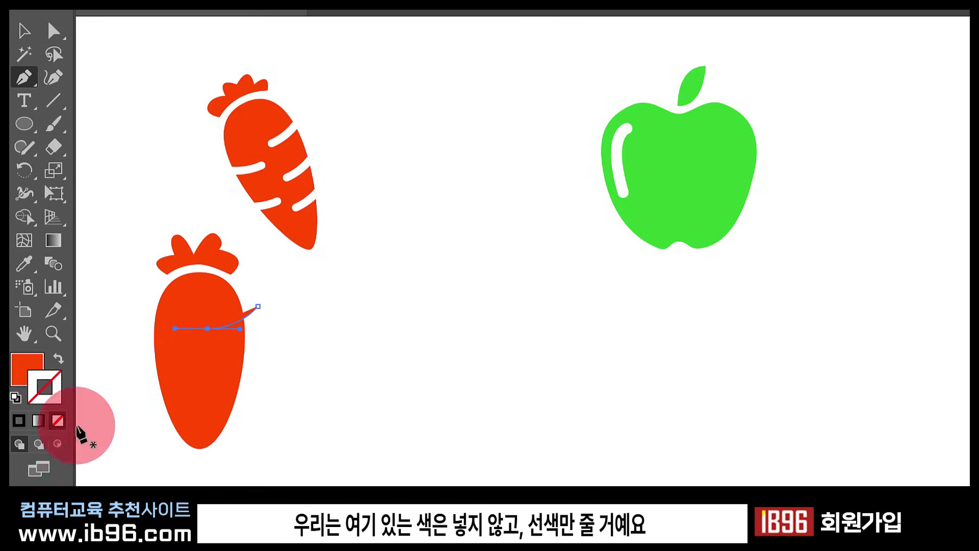
Step: Apply the default fill and stroke to the curved line, set its fill to None, and deselect it
left_click(15, 398)
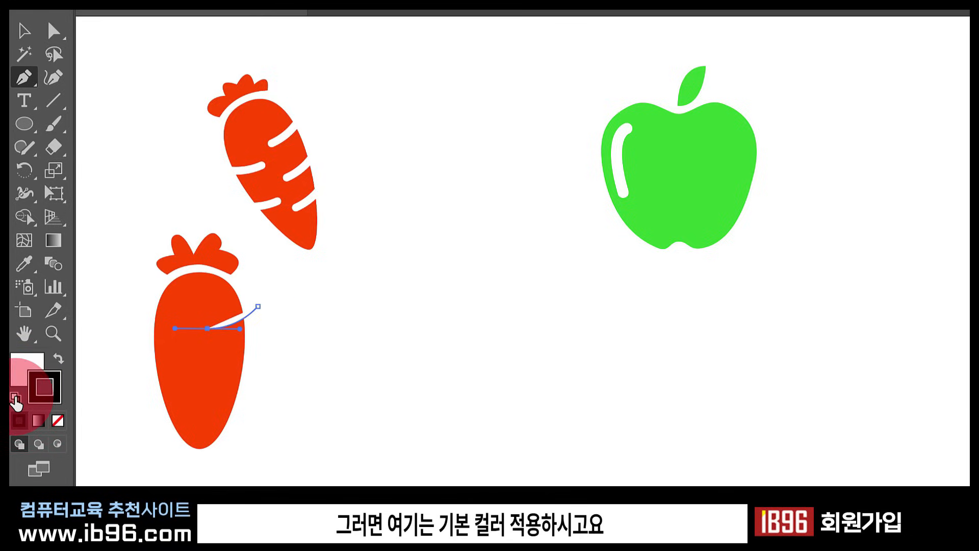
left_click(24, 364)
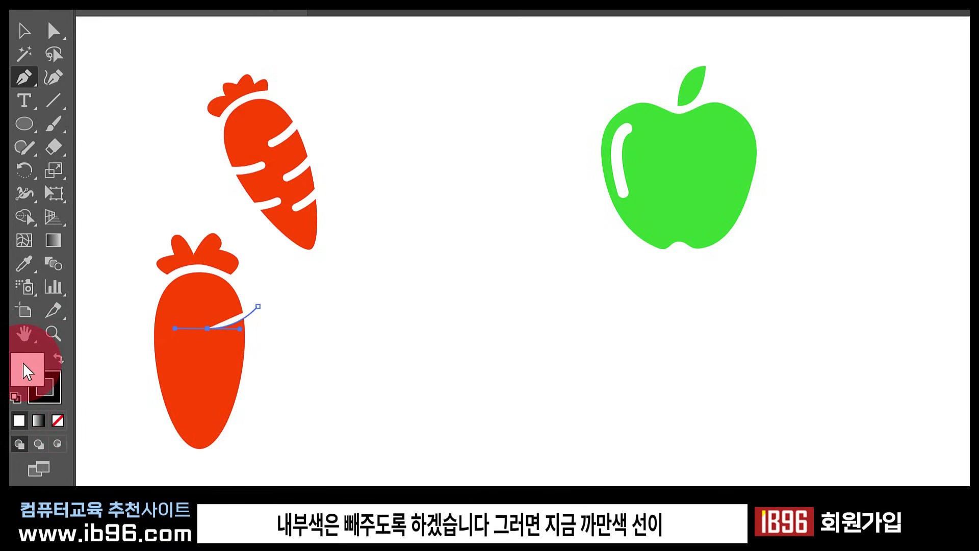
left_click(53, 428)
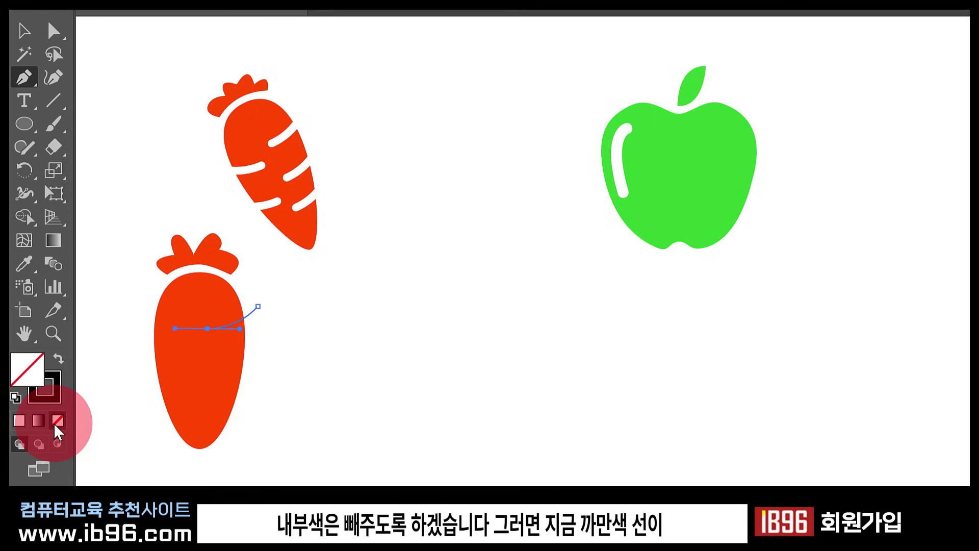
left_click(60, 395)
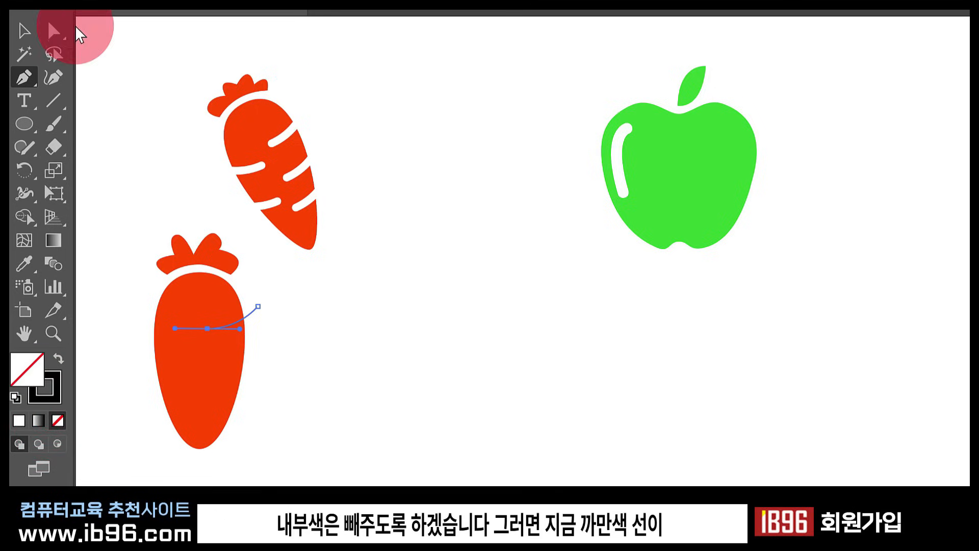
left_click(24, 30)
left_click(91, 278)
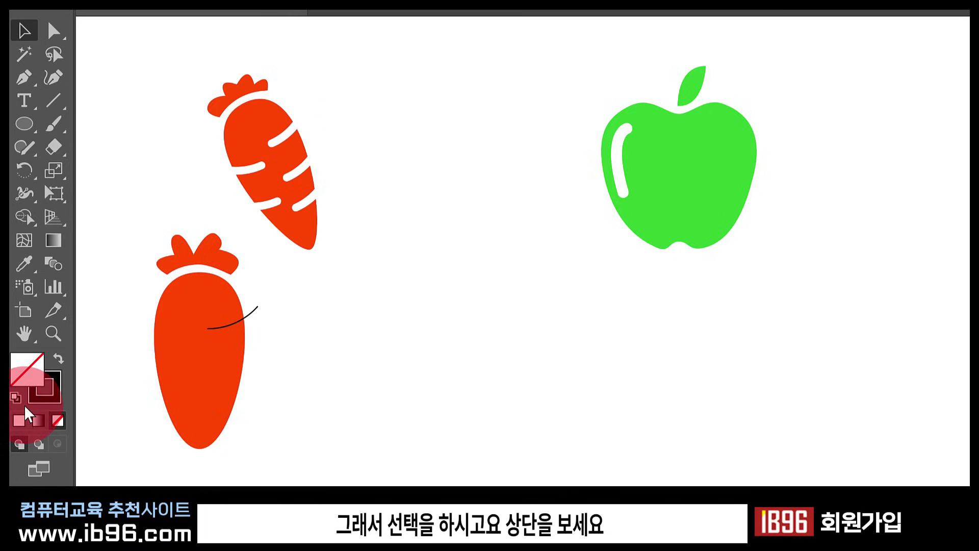
Step: Set the curved line's stroke weight to 9 pt and its stroke color to white (FFFFFF), and deselect it
left_click(250, 317)
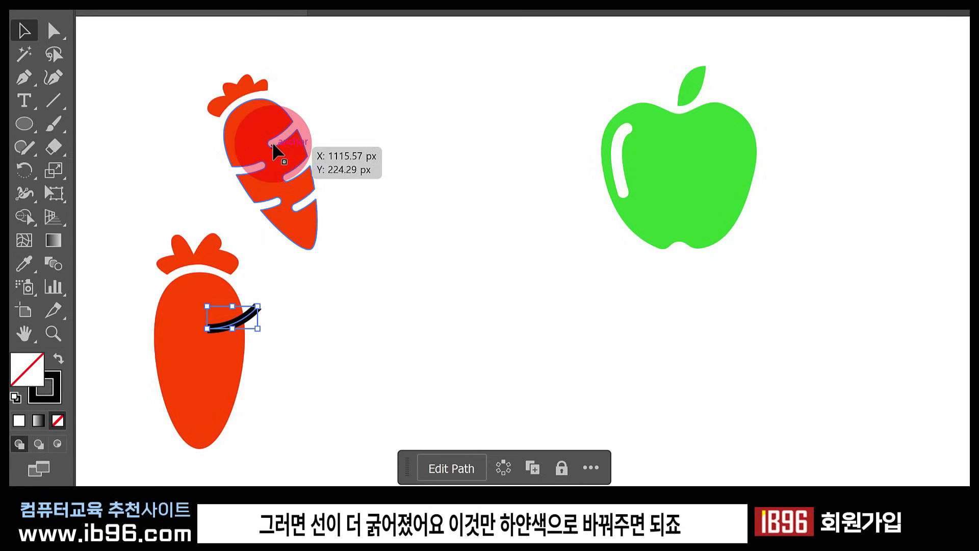
left_click(37, 393)
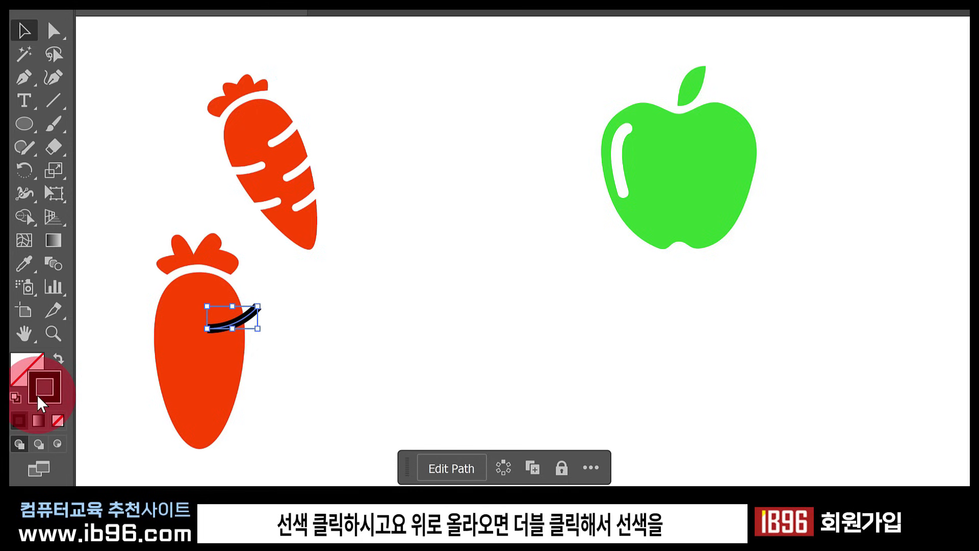
double_click(39, 397)
left_click(296, 82)
left_click_drag(296, 83, 296, 56)
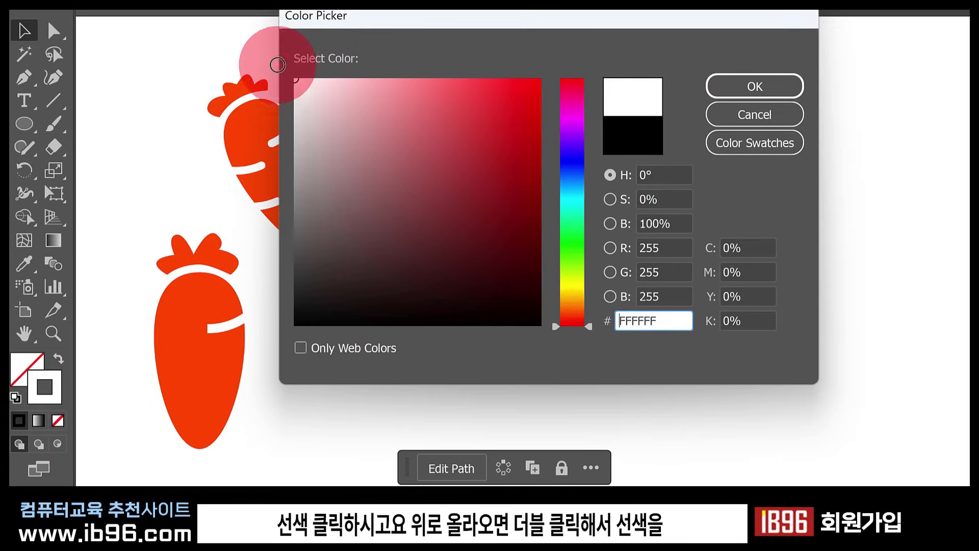
left_click(754, 84)
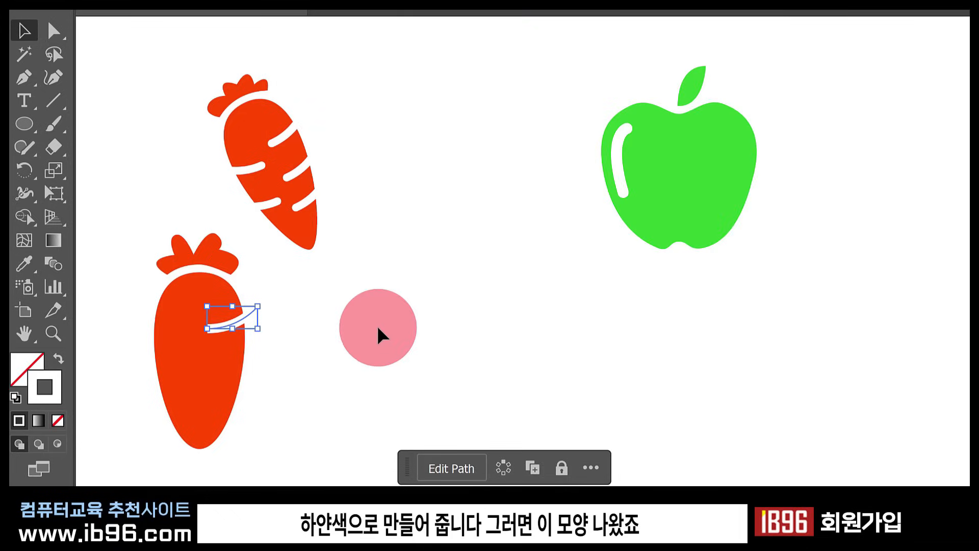
left_click(343, 349)
left_click(291, 184)
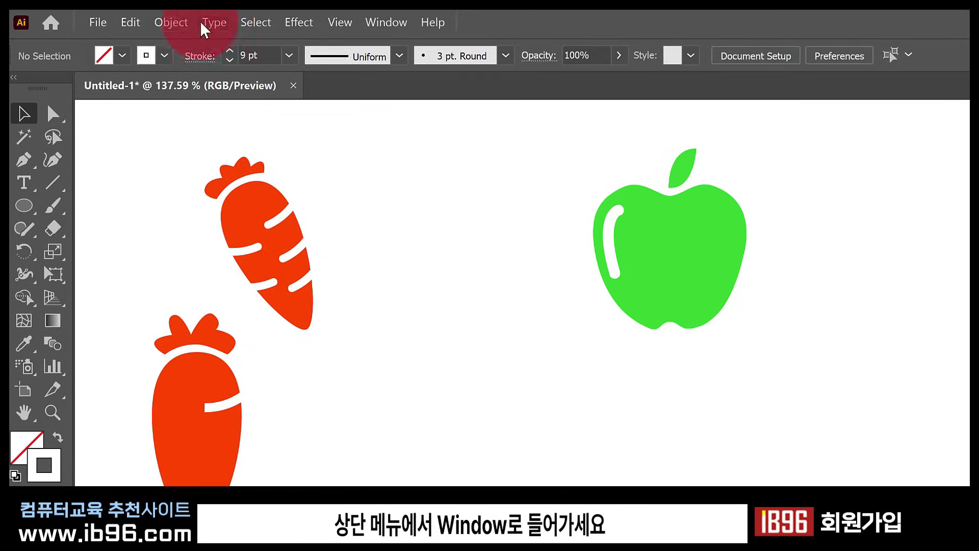
Step: Open the full Stroke options, give the new carrot's white curved line a round cap, and deselect it
left_click(377, 31)
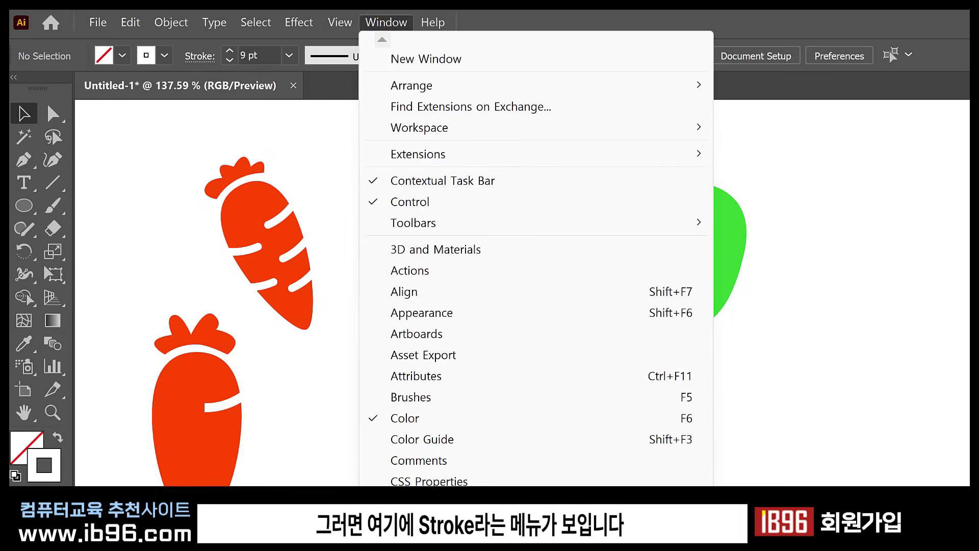
scroll(536, 260, "down", 10)
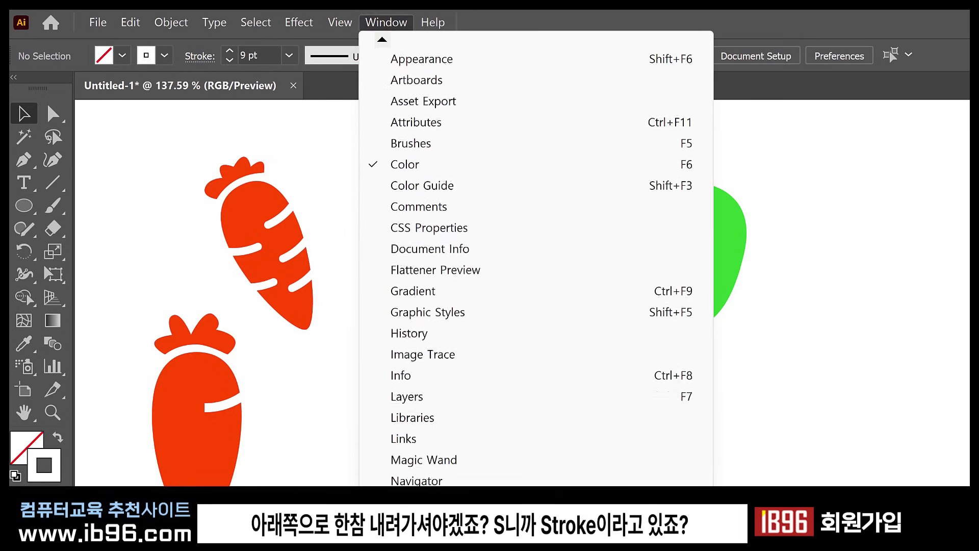
scroll(536, 260, "down", 12)
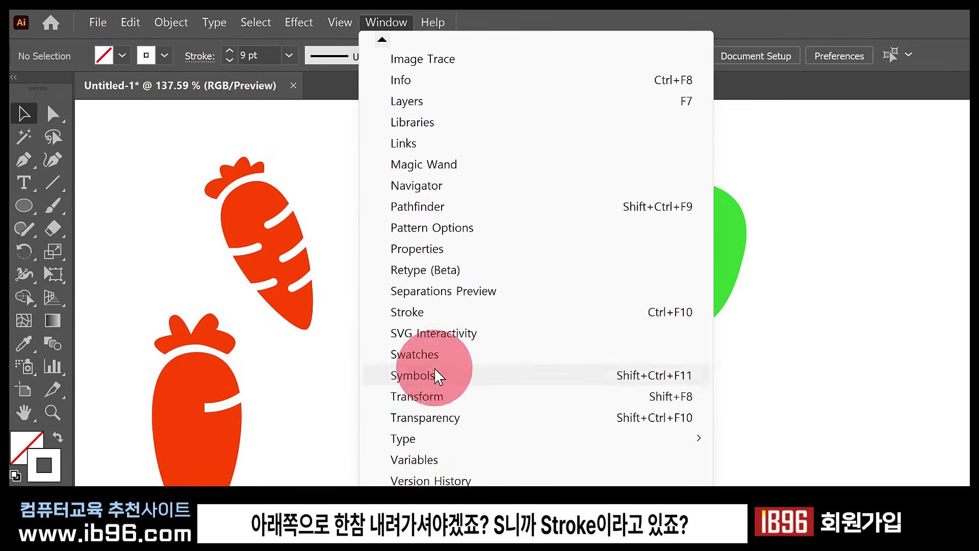
left_click(409, 317)
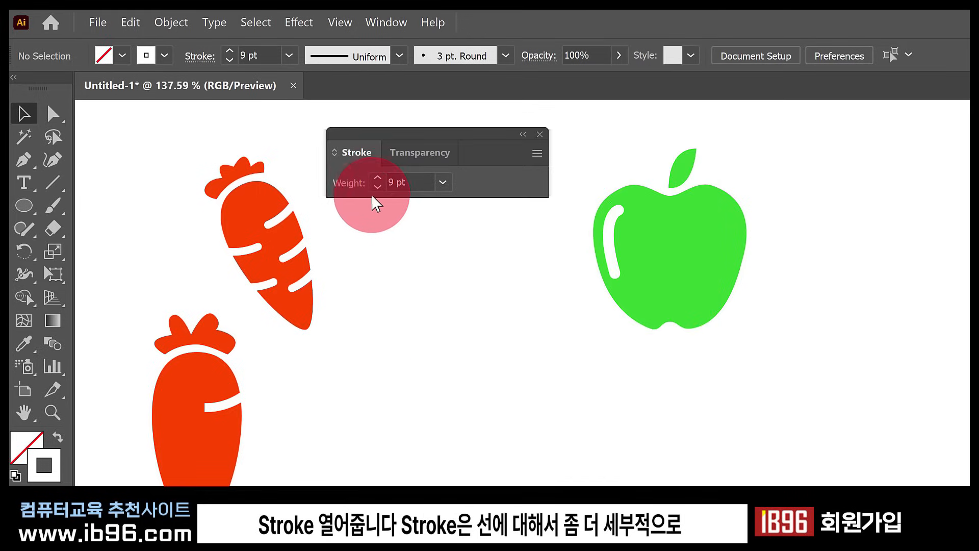
left_click(228, 408)
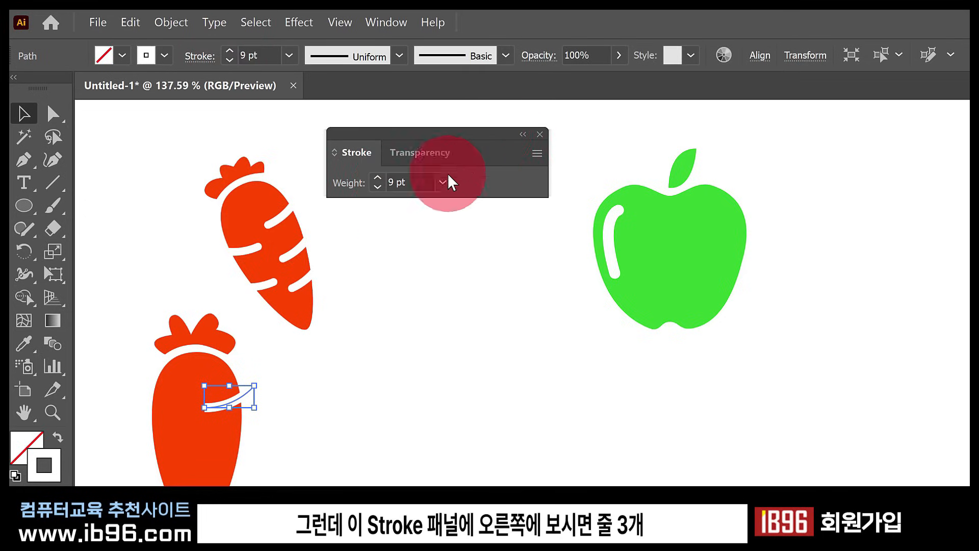
left_click(537, 155)
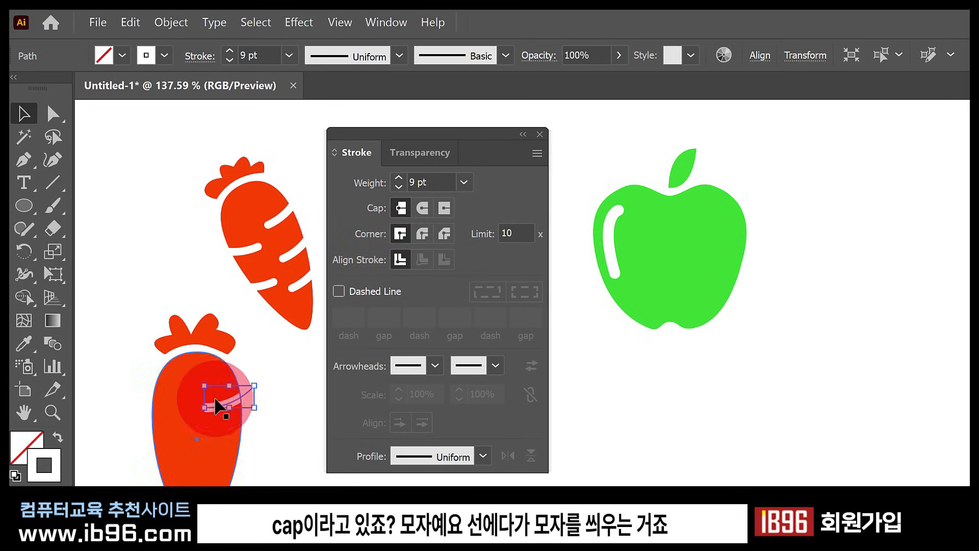
left_click(422, 207)
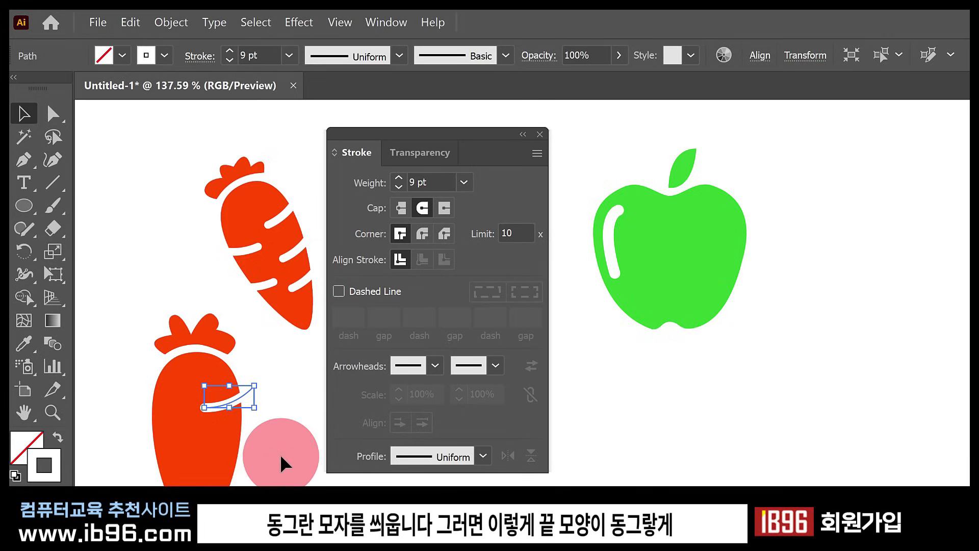
left_click(250, 453)
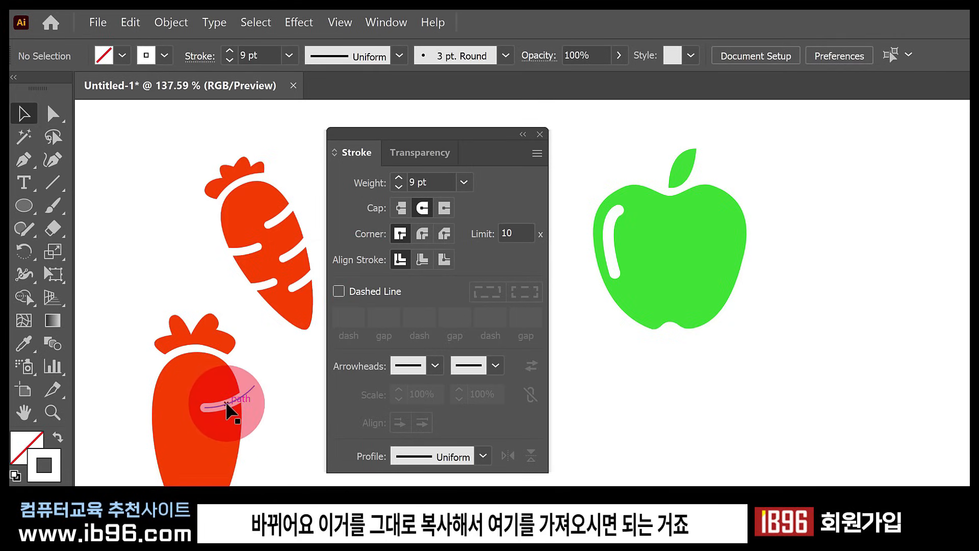
Step: Duplicate the white curved line straight down along the new carrot's right side and deselect the copy
left_click(227, 404)
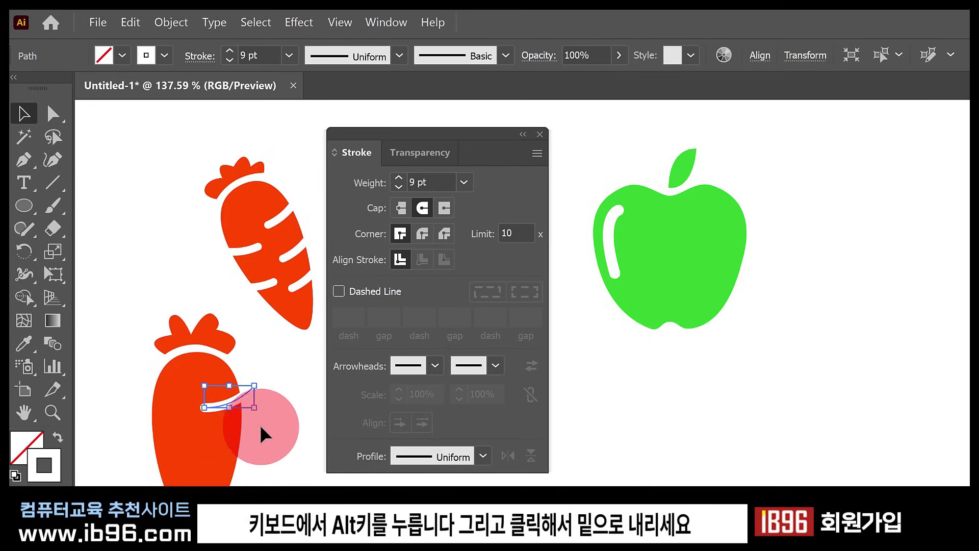
key("alt")
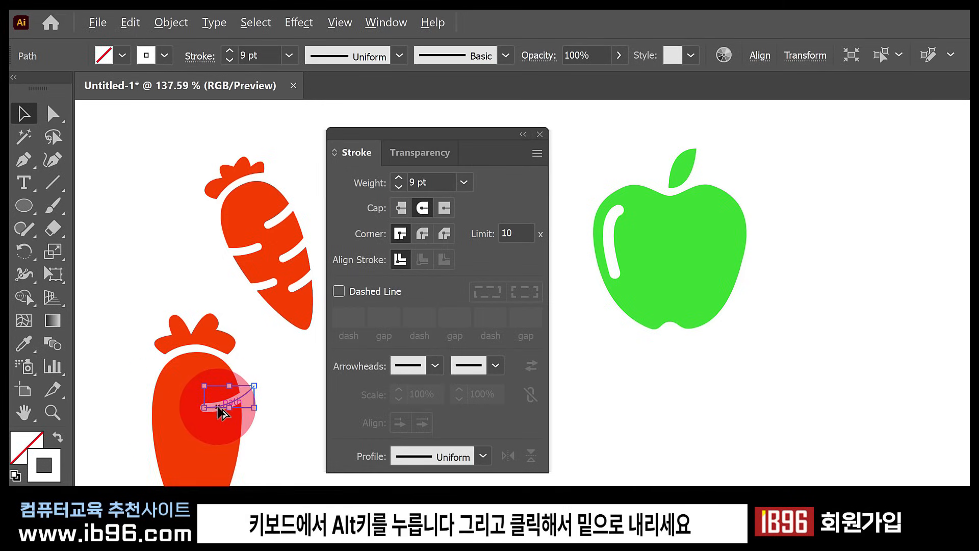
left_click_drag(220, 411, 219, 491)
left_click(276, 490)
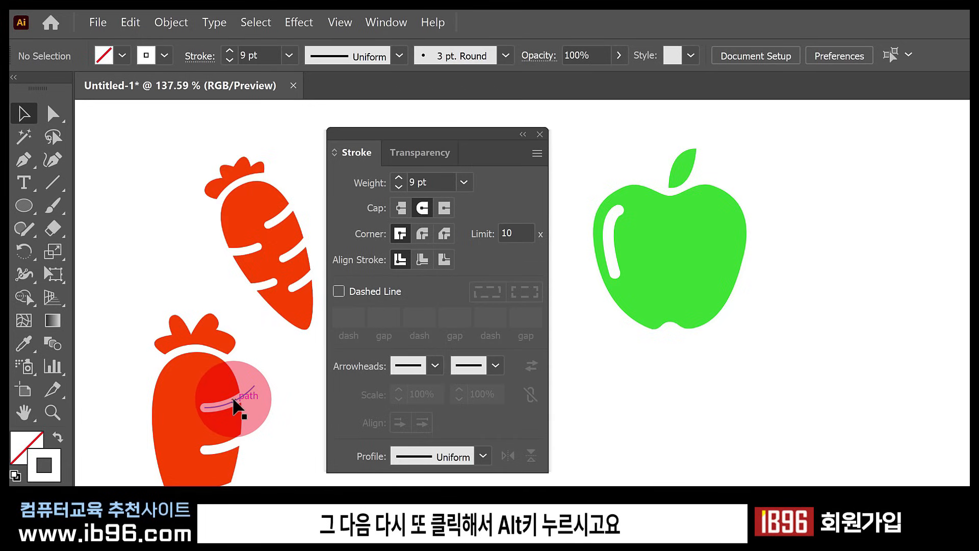
Step: Copy the curved groove to the new carrot's left edge, rotate it to slope inward, duplicate it further down, and deselect
left_click_drag(234, 406, 153, 422)
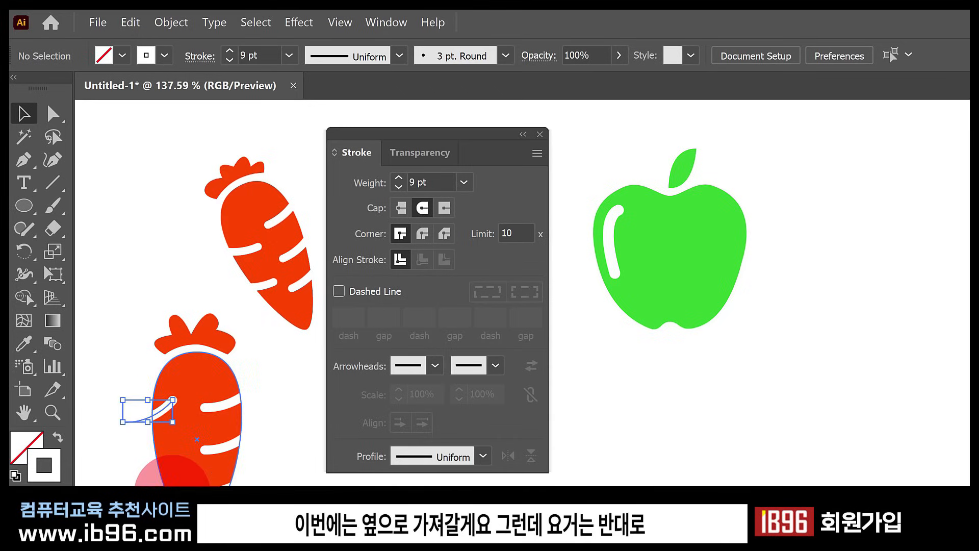
left_click(209, 454)
left_click_drag(209, 454, 225, 255)
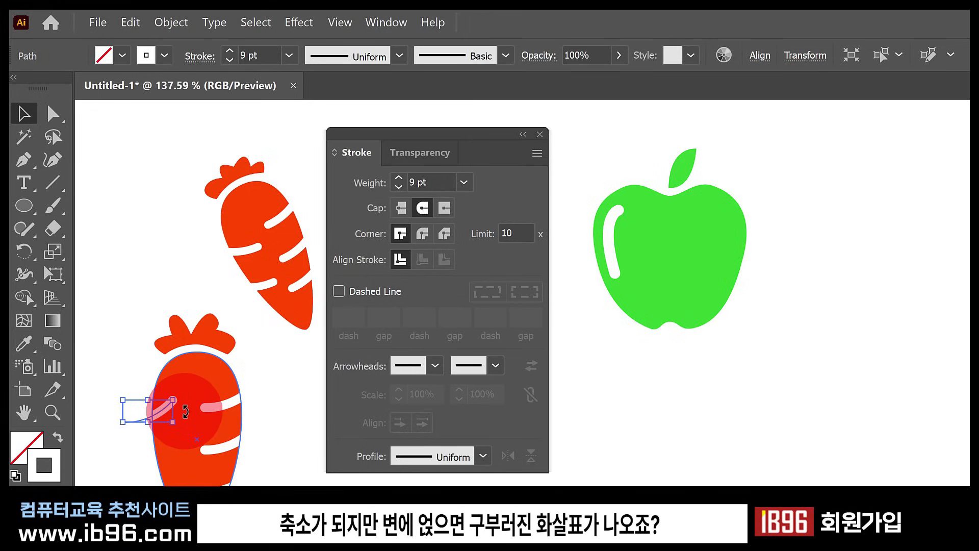
mouse_move(186, 411)
left_mouse_down()
mouse_move(181, 452)
mouse_move(164, 421)
mouse_move(179, 430)
left_mouse_up()
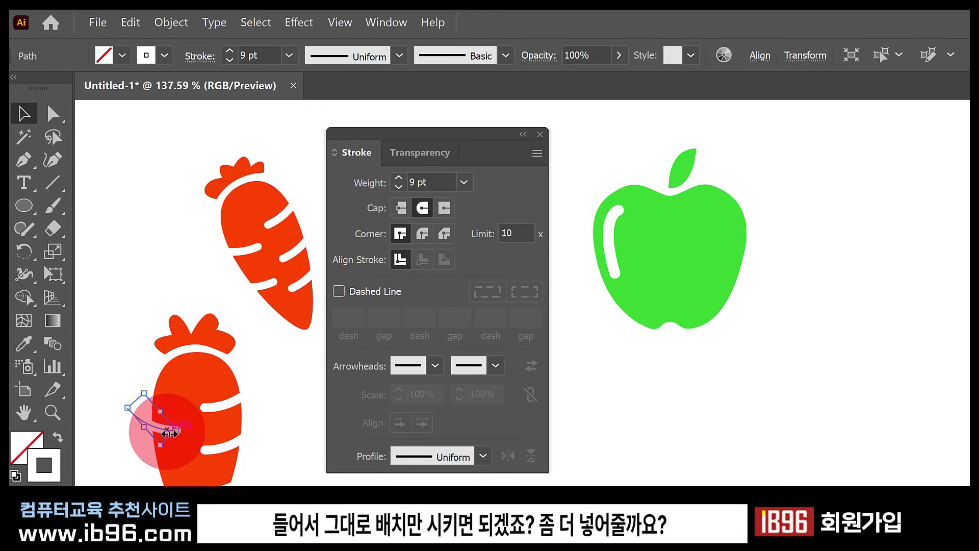
left_click_drag(157, 430, 174, 473)
left_click(130, 416)
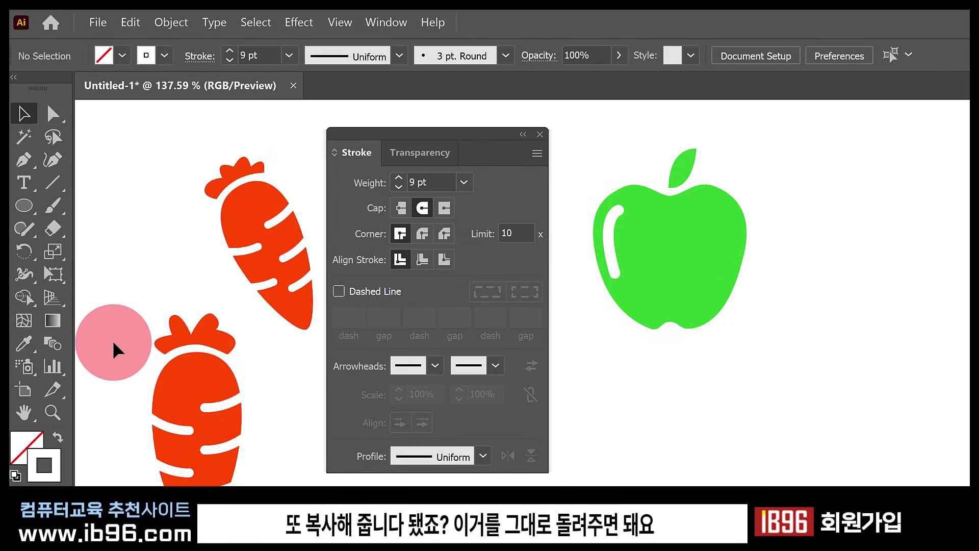
Step: Select the whole new carrot with its grooves, rotate it counterclockwise to match the original's tilt, and deselect it
left_click_drag(108, 317, 240, 487)
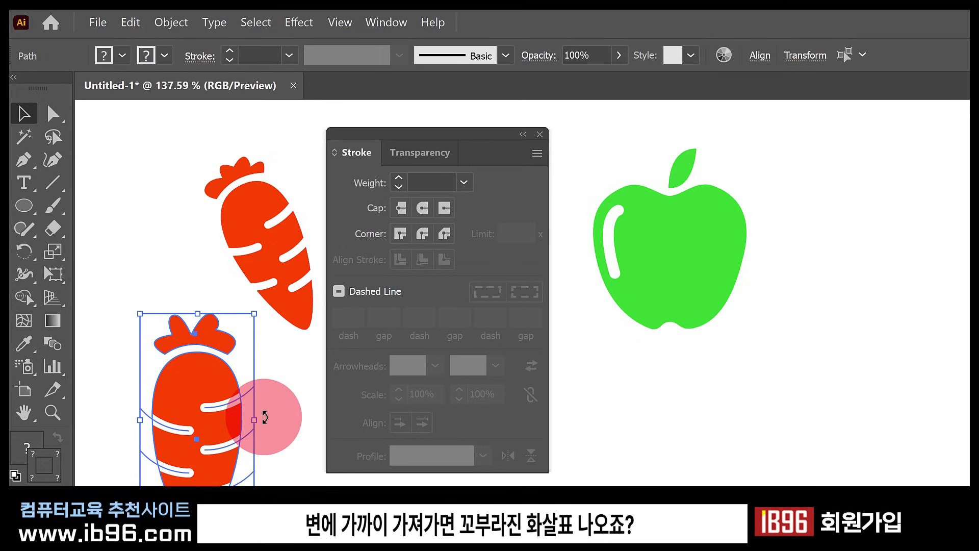
left_click_drag(265, 418, 273, 380)
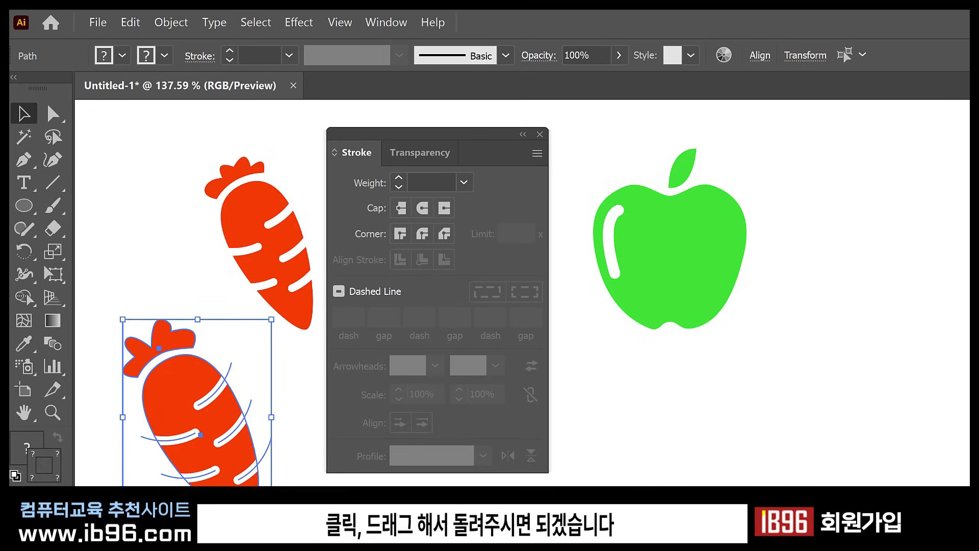
left_click(275, 483)
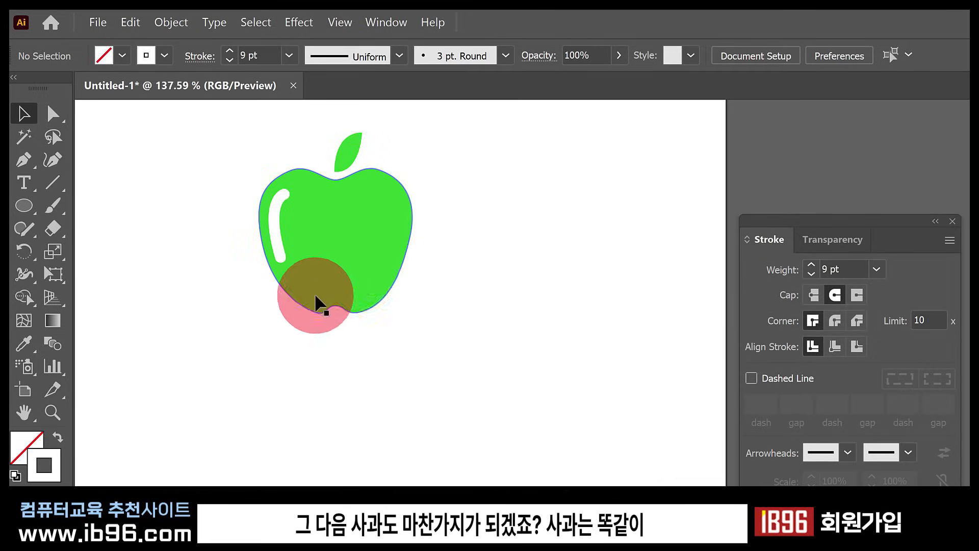
Step: Draw a circle below the green apple, then pull its top anchor down and shorten that anchor's left handle
left_click(37, 211)
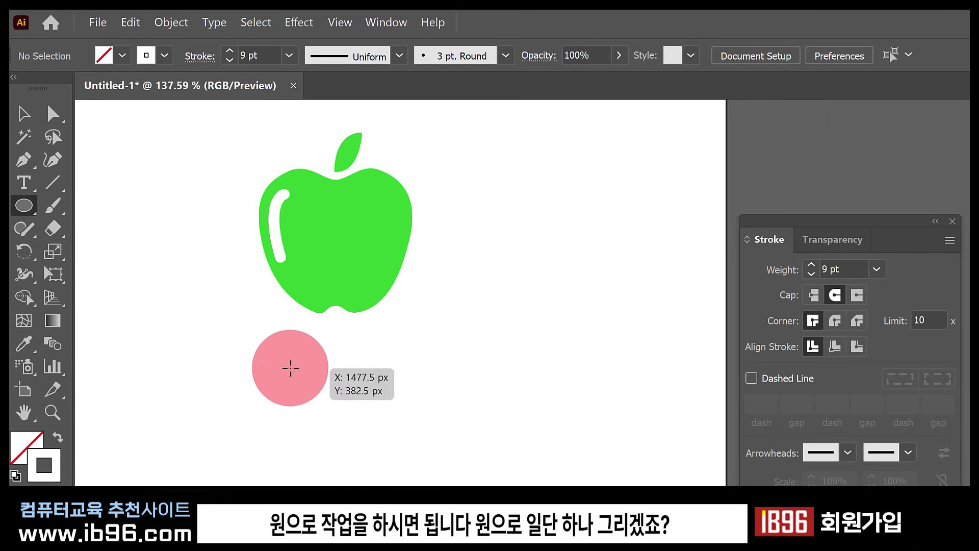
left_click_drag(284, 364, 469, 548)
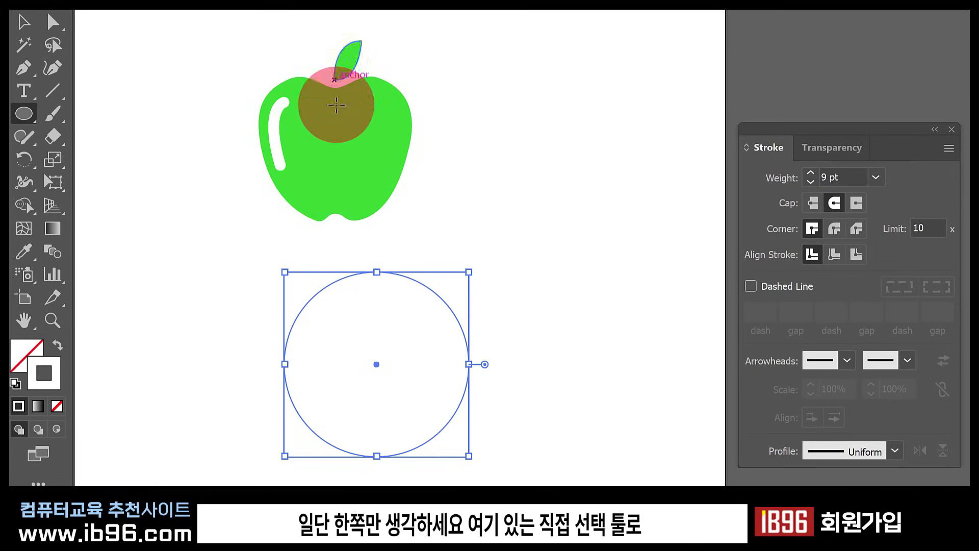
left_click(54, 24)
left_click(377, 273)
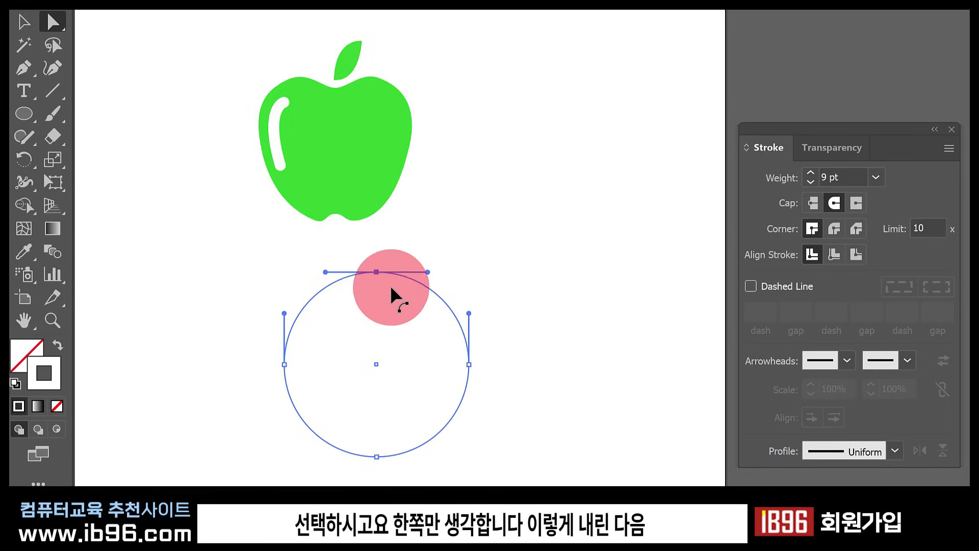
left_click_drag(379, 274, 384, 318)
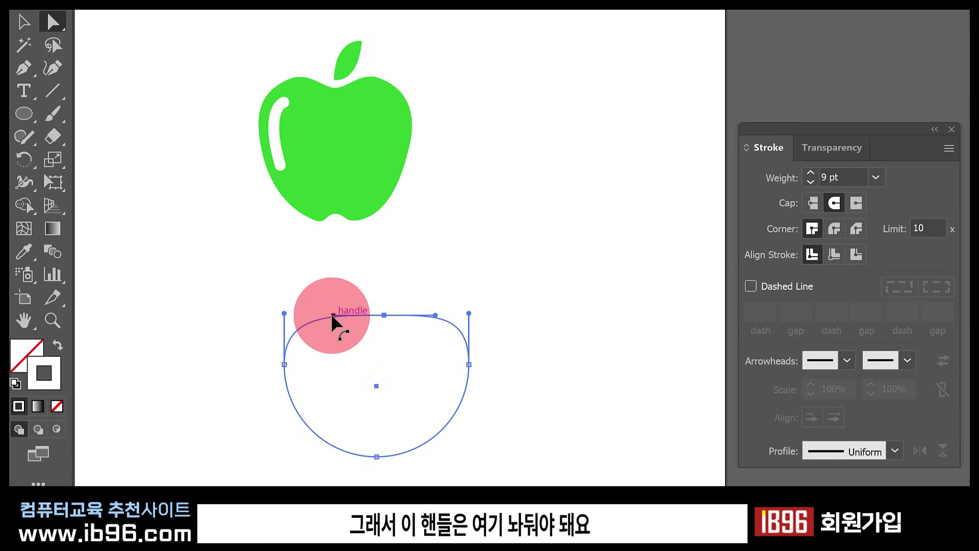
left_click_drag(335, 313, 370, 315)
mouse_move(326, 95)
left_mouse_down()
mouse_move(350, 82)
mouse_move(284, 78)
mouse_move(259, 98)
mouse_move(299, 134)
mouse_move(329, 82)
mouse_move(353, 93)
mouse_move(329, 93)
mouse_move(366, 222)
mouse_move(371, 316)
mouse_move(317, 137)
left_mouse_up()
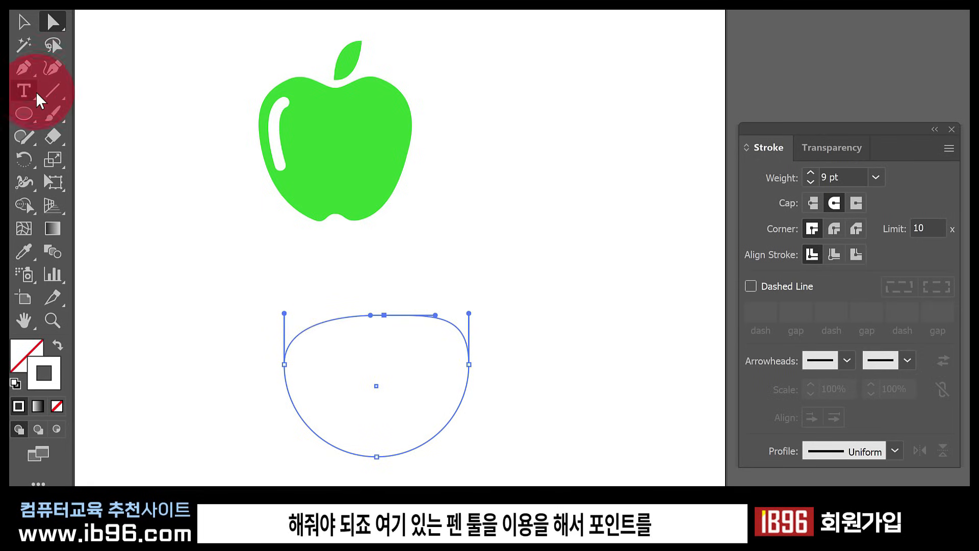
Step: Add an anchor on the outline's upper left curve, raise it into a rounded lobe, and shift the left side anchor slightly up
left_click(23, 67)
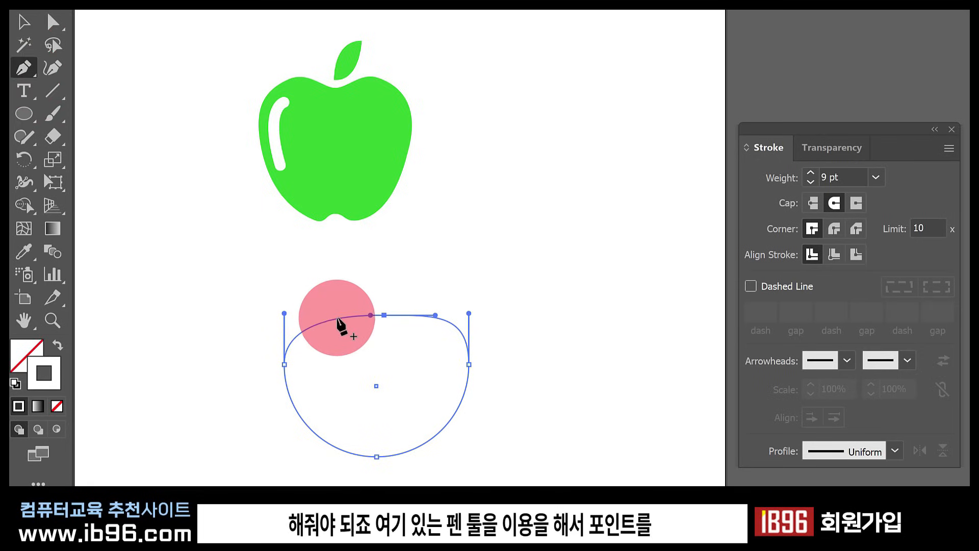
left_click(330, 321)
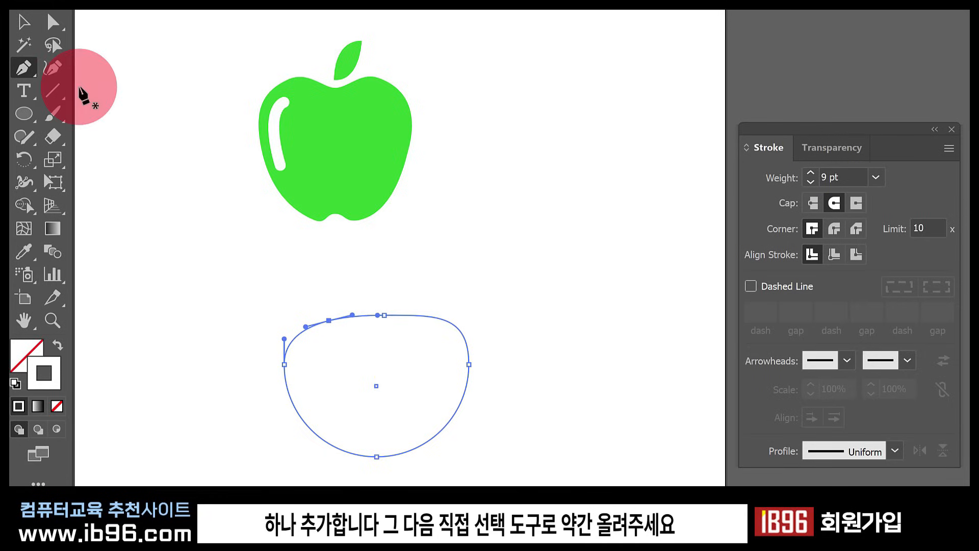
left_click(56, 23)
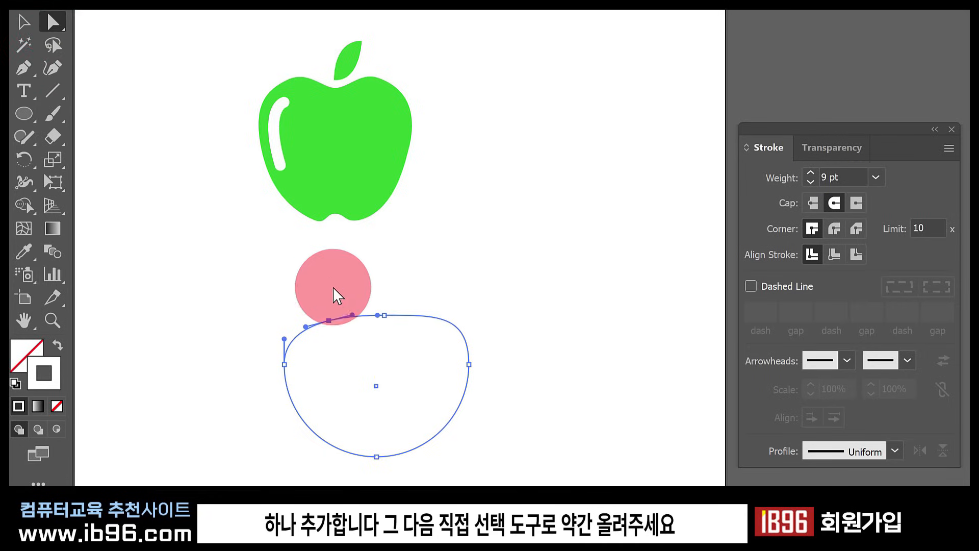
left_click_drag(330, 321, 305, 300)
left_click_drag(284, 364, 284, 352)
Step: Raise the bottom anchor of the new apple outline slightly and shorten its left handle
left_click_drag(543, 412, 366, 443)
left_click(377, 457)
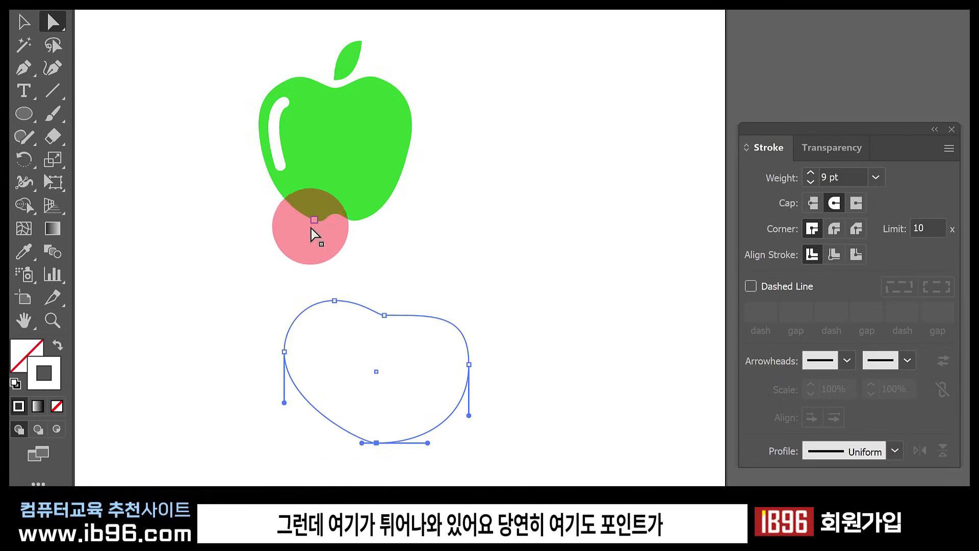
left_click(317, 225)
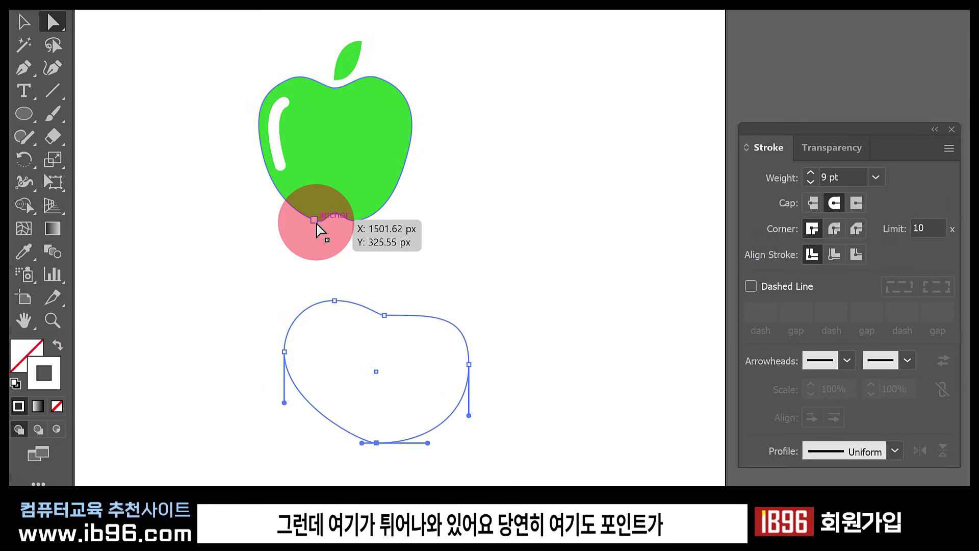
Step: Add an anchor just left of the outline's bottom anchor and pull it down and outward into a rounded lower lobe
left_click(23, 67)
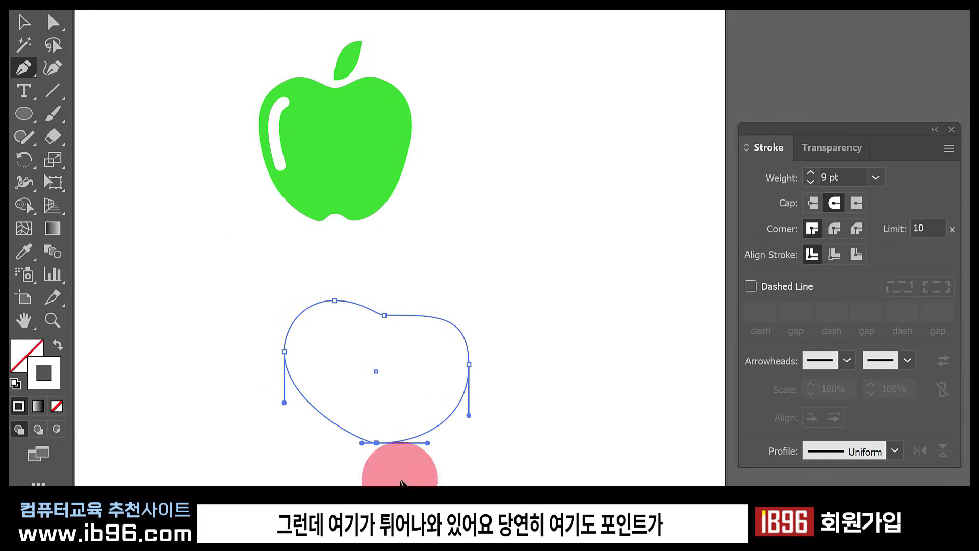
left_click(355, 437)
left_click(53, 21)
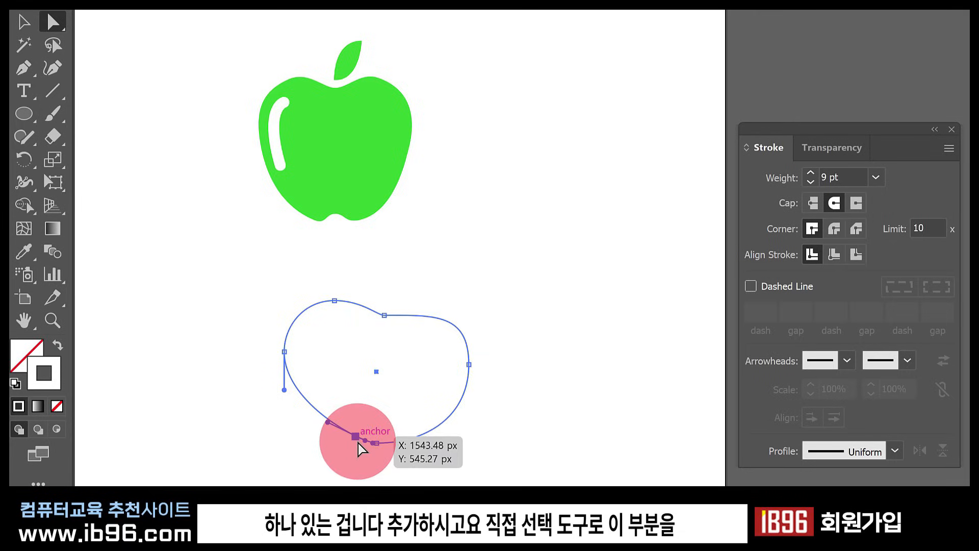
left_click_drag(356, 439, 341, 454)
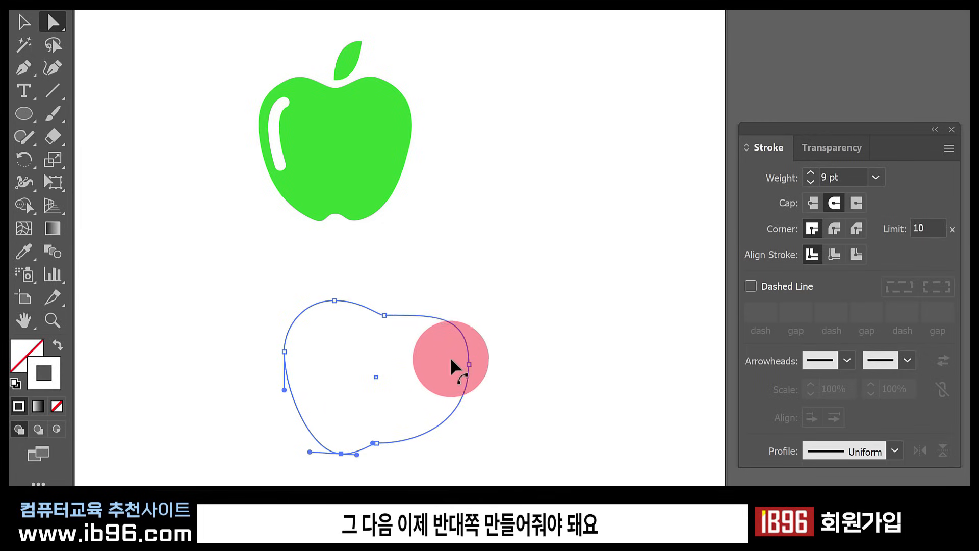
Step: Add an anchor on the outline's upper right curve, raise it level with the left lobe, and raise the right side anchor to match
left_click(26, 74)
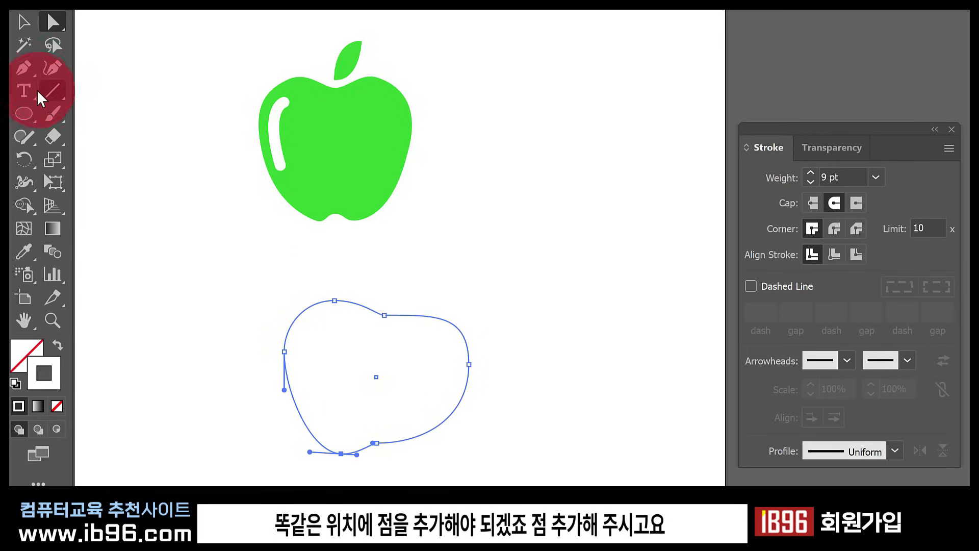
left_click(441, 320)
left_click(53, 21)
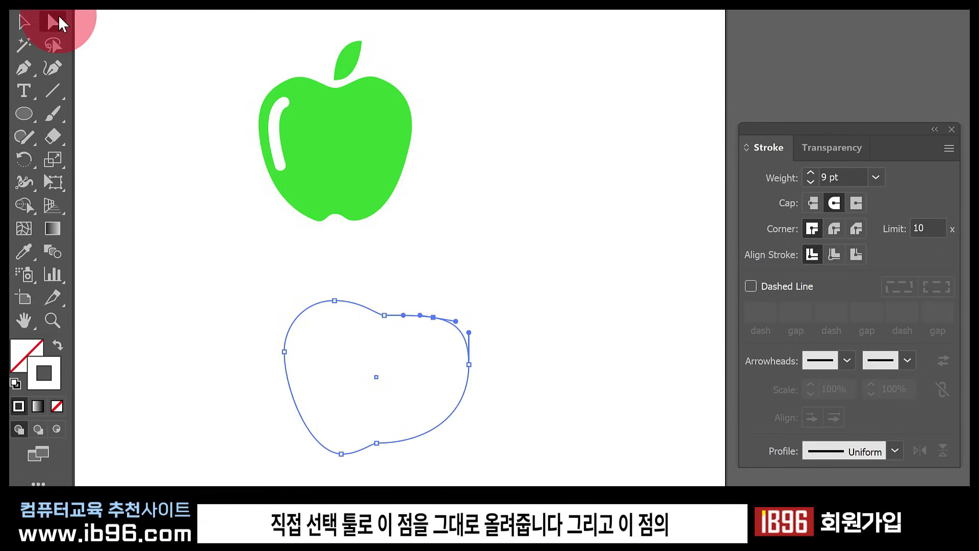
left_click_drag(433, 318, 434, 302)
left_click(469, 366)
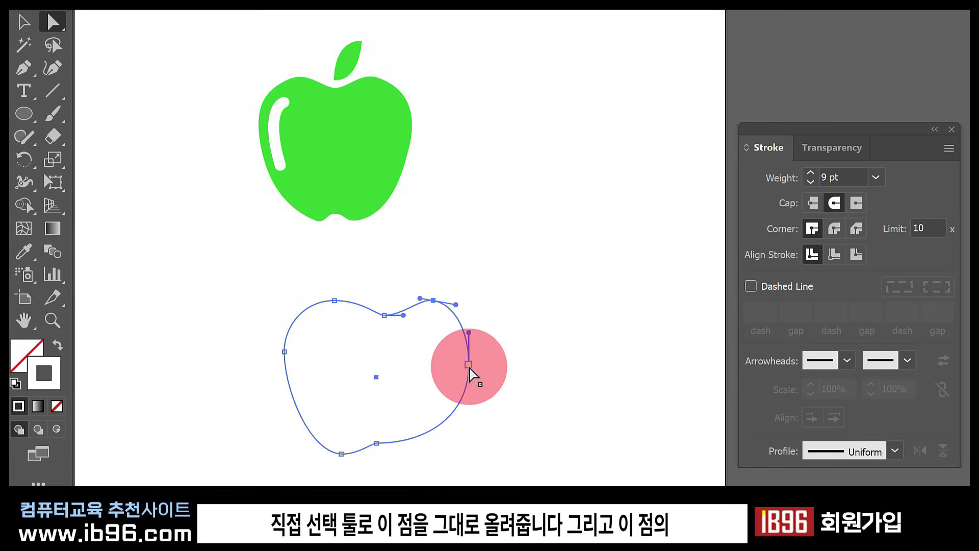
left_click_drag(470, 367, 469, 352)
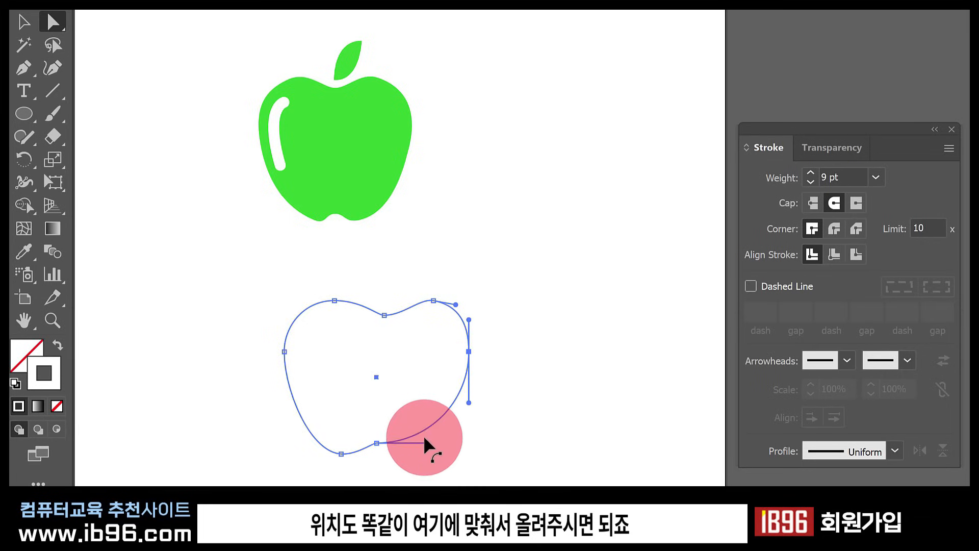
Step: Add an anchor just right of the apple outline's bottom anchor and pull it down level with the left lower lobe
left_click(25, 70)
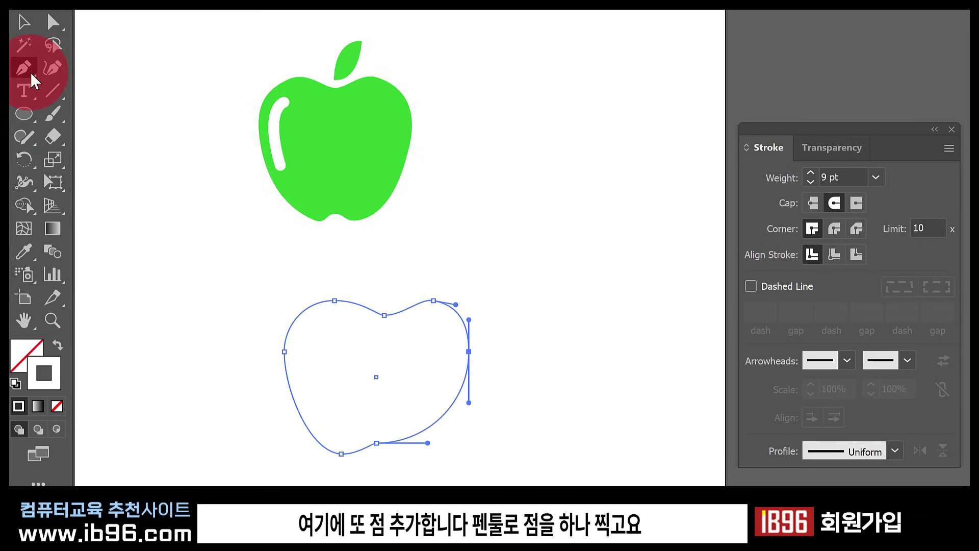
left_click(406, 439)
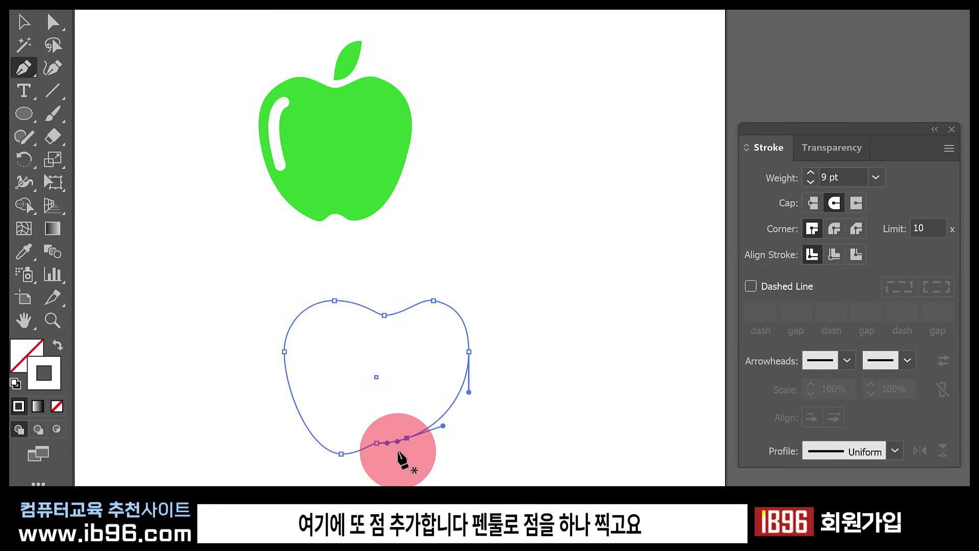
left_click(53, 22)
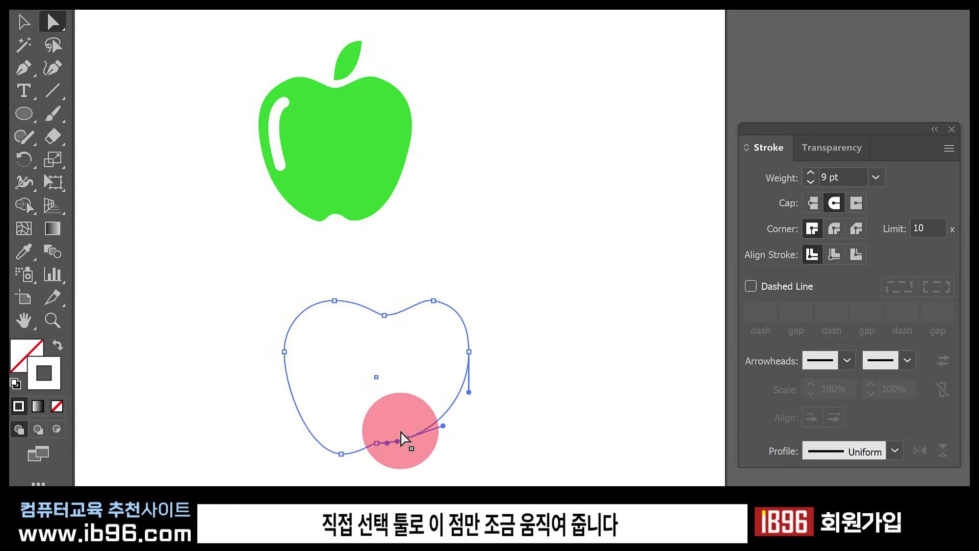
left_click_drag(408, 440, 412, 455)
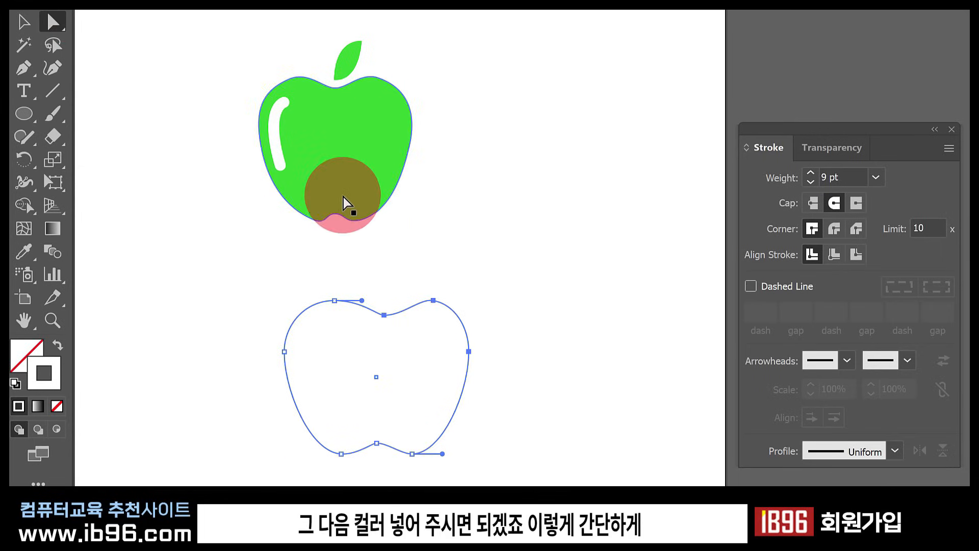
Step: Fill the new apple body with bright green and remove its stroke
left_click(24, 350)
double_click(24, 350)
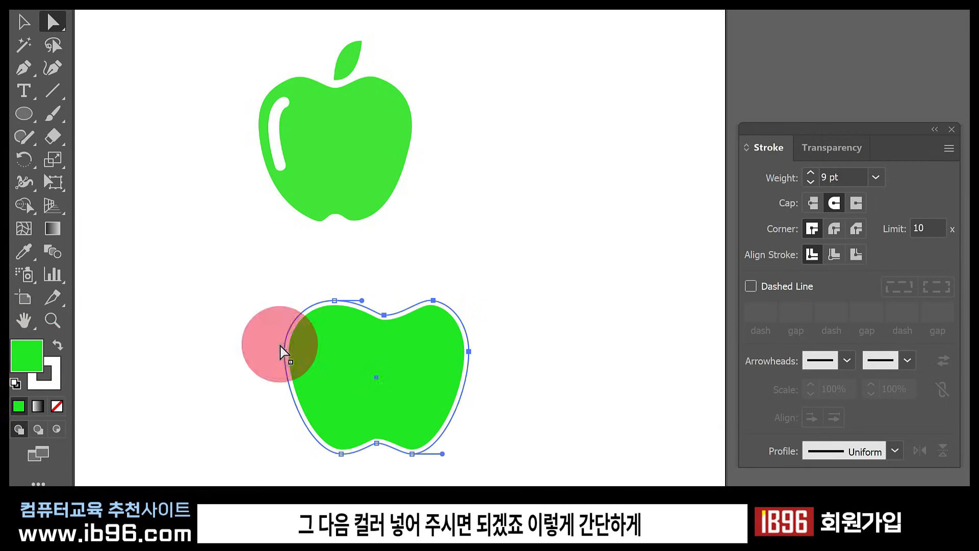
left_click(24, 21)
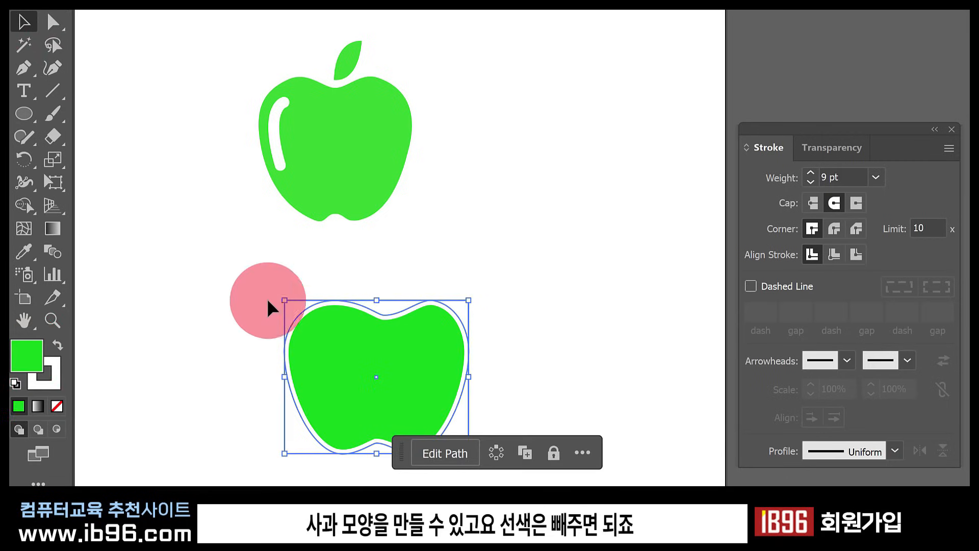
left_click(51, 392)
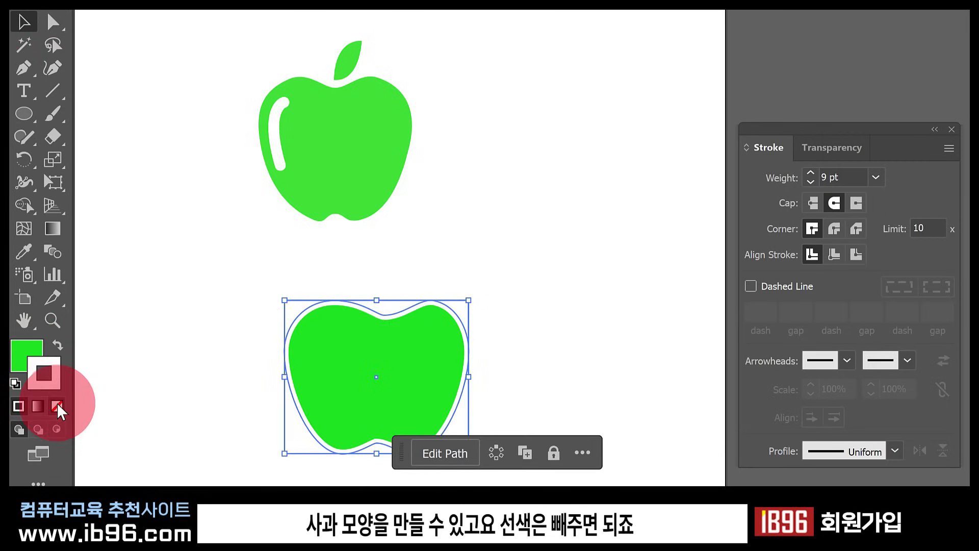
left_click(56, 406)
left_click(193, 377)
Step: Move the Stroke panel over the canvas, beside the two apples
mouse_move(194, 377)
left_mouse_down()
mouse_move(321, 363)
mouse_move(299, 112)
mouse_move(287, 107)
mouse_move(277, 110)
mouse_move(270, 141)
mouse_move(278, 164)
left_mouse_up()
left_click(710, 131)
mouse_move(806, 127)
left_mouse_down()
mouse_move(698, 115)
mouse_move(649, 88)
left_mouse_up()
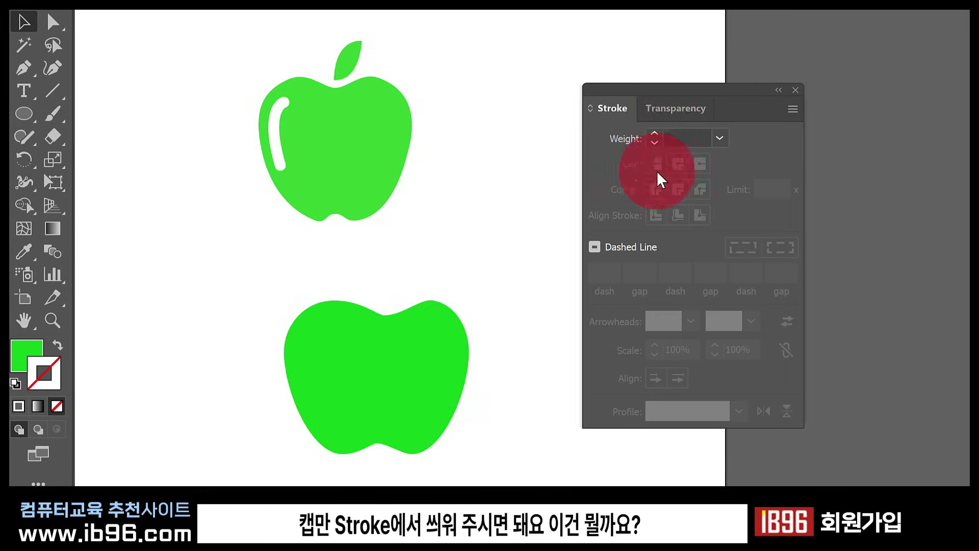
left_click(344, 67)
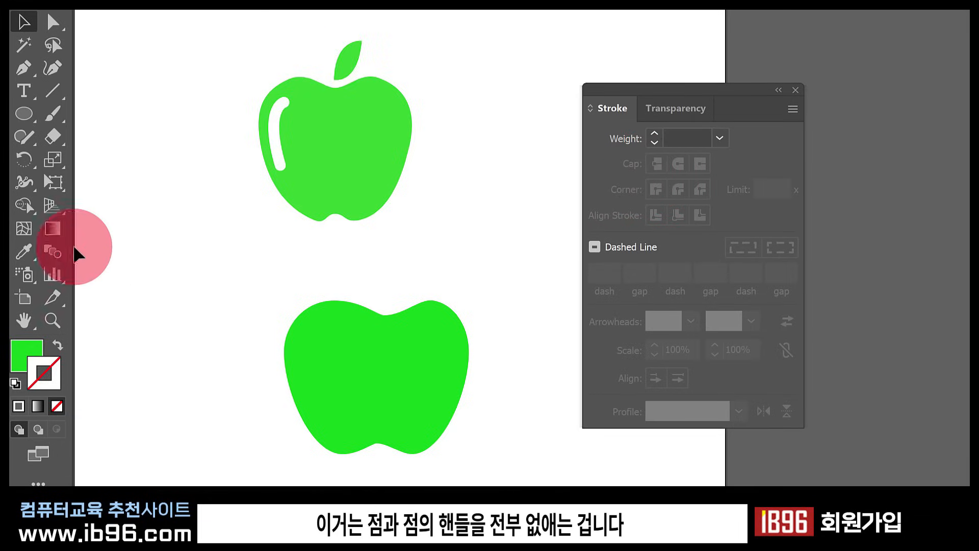
Step: Draw a narrow upright ellipse above the new apple's notch and convert its top and bottom anchors to sharp corners
left_click(24, 114)
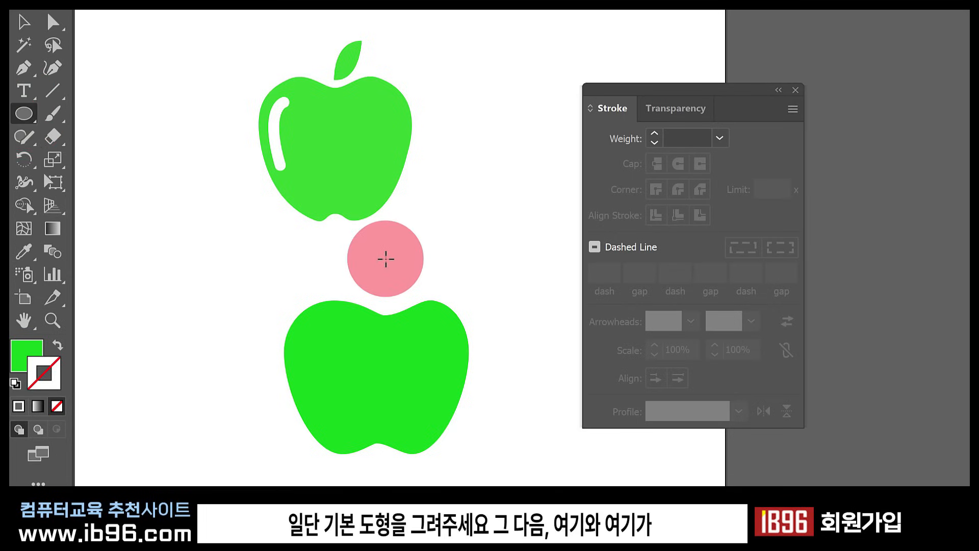
left_click_drag(377, 256, 399, 312)
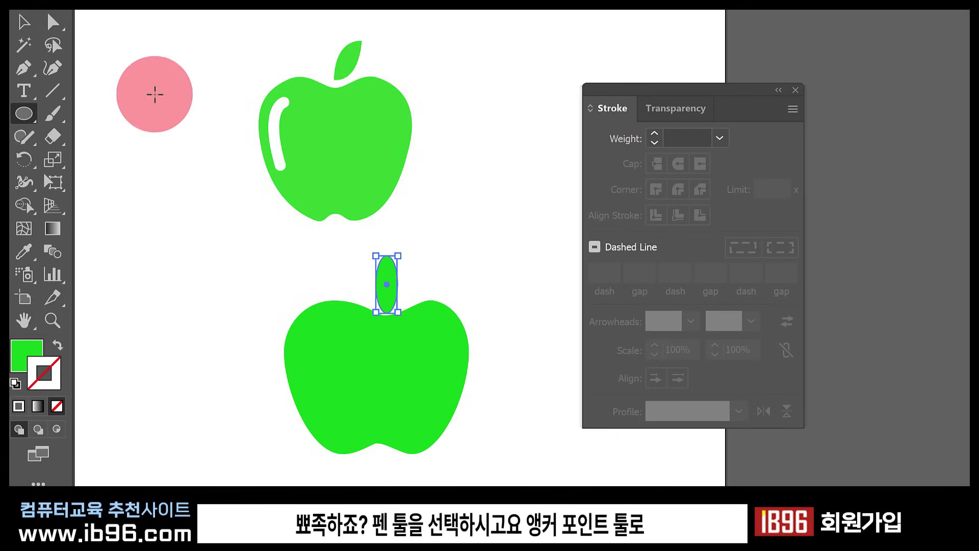
left_click_drag(23, 68, 111, 136)
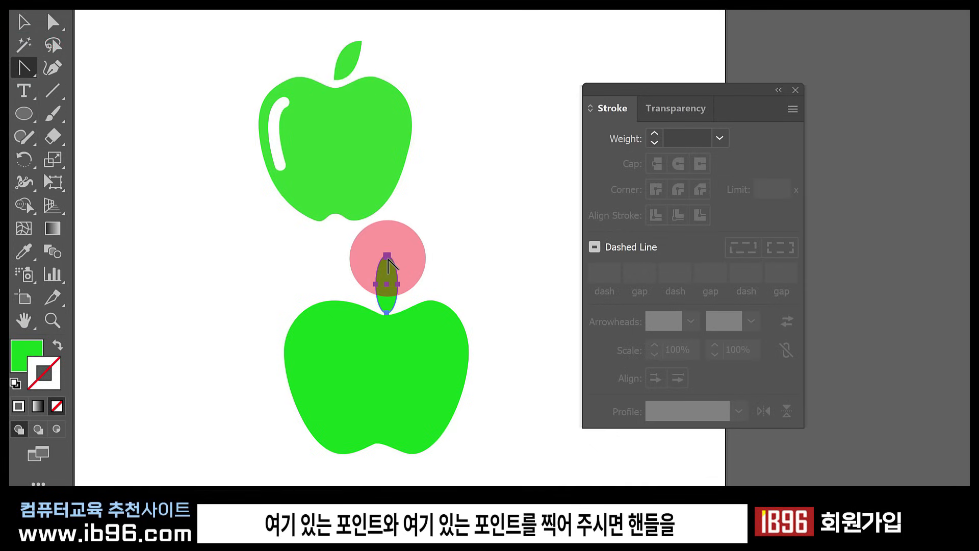
left_click(387, 256)
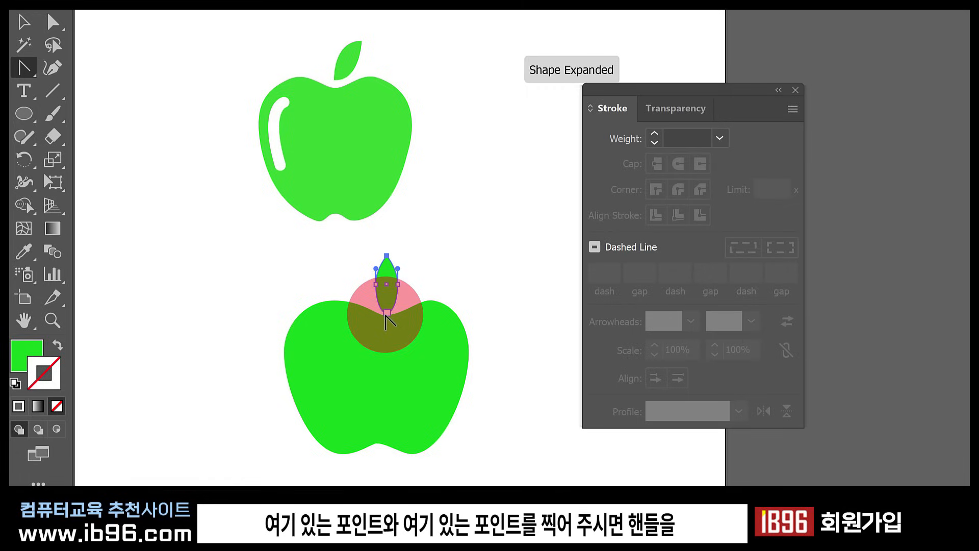
left_click(386, 313)
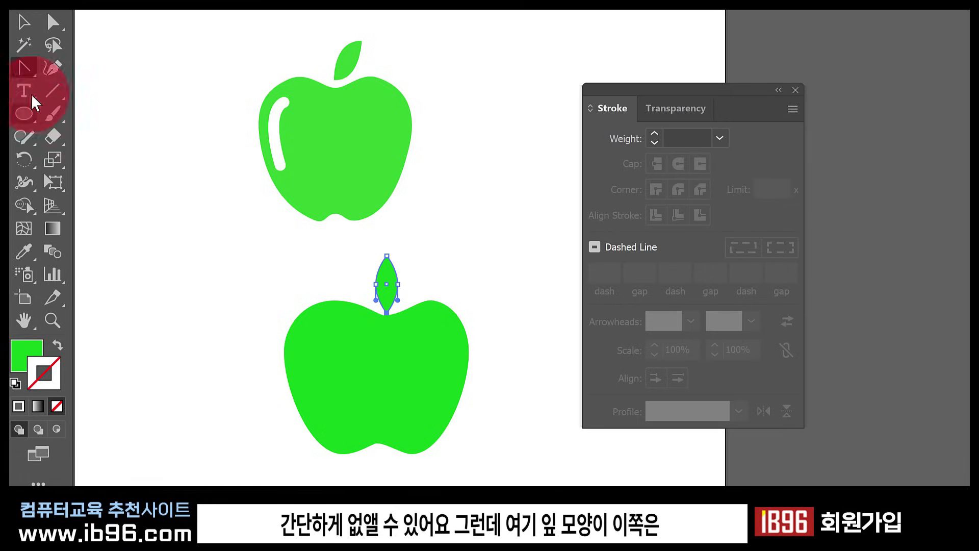
Step: Nudge the leaf's left anchor up and its right anchor down to give it an asymmetric curve like the reference leaf
left_click(53, 21)
left_click(342, 72)
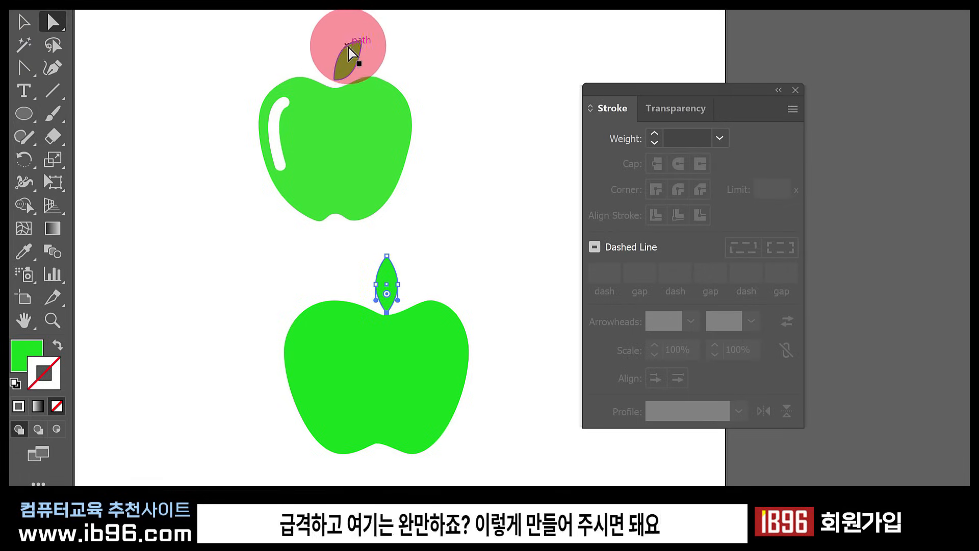
mouse_move(349, 48)
left_mouse_down()
mouse_move(360, 55)
mouse_move(338, 69)
left_mouse_up()
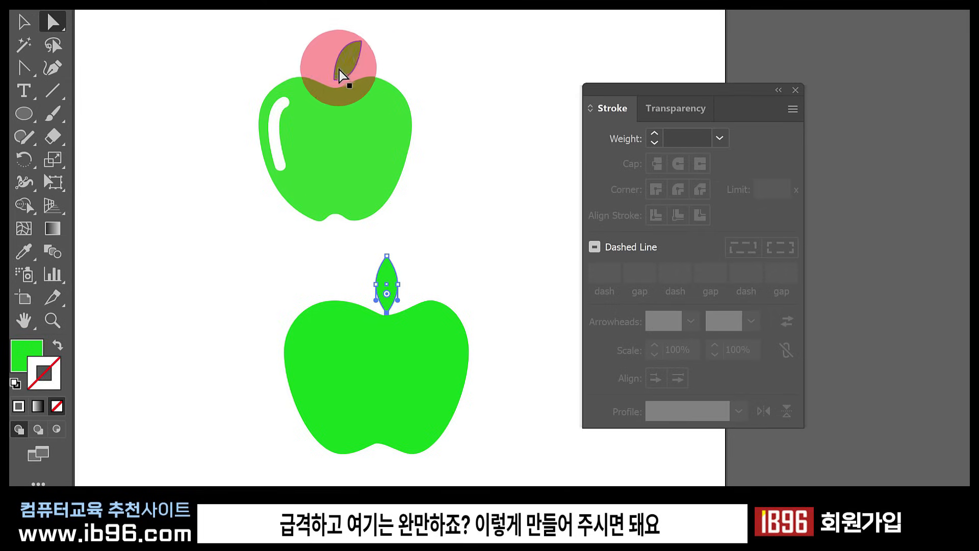
left_click(377, 284)
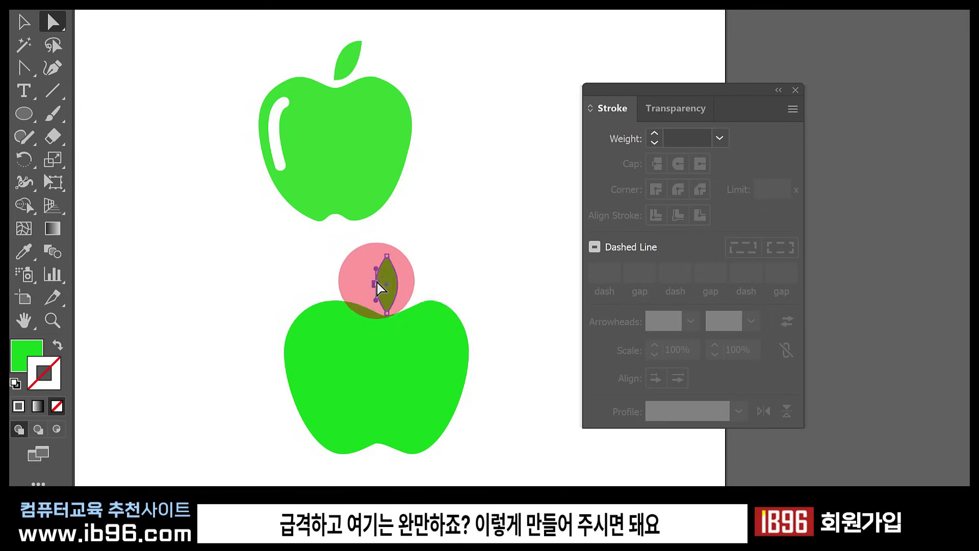
key("Up")
key("Up")
key("Up")
key("Up")
key("Up")
left_click(398, 284)
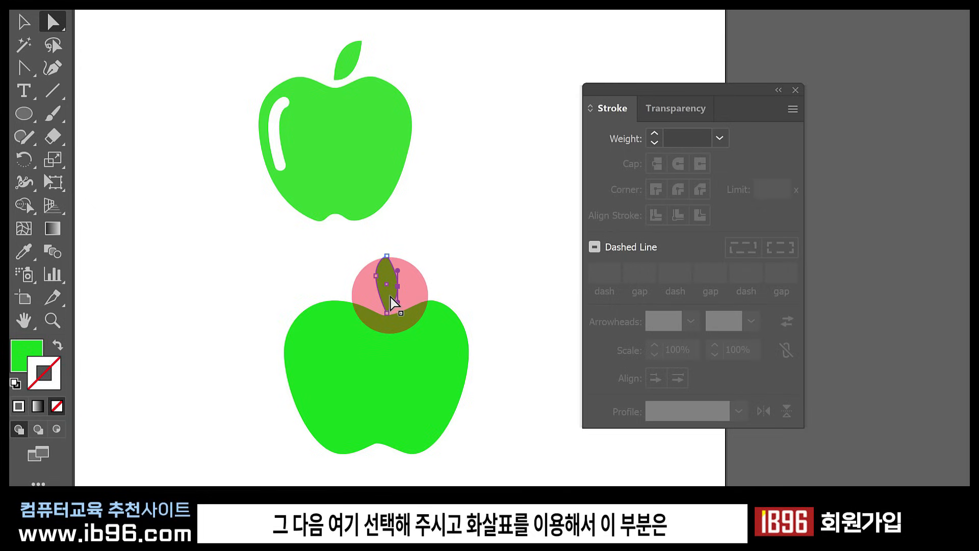
key("Down")
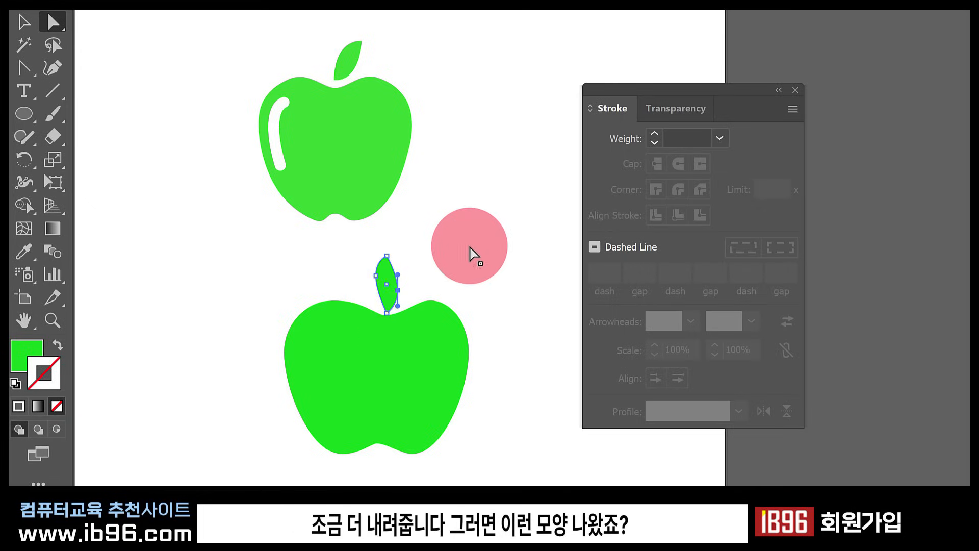
left_click(478, 233)
left_click(390, 290)
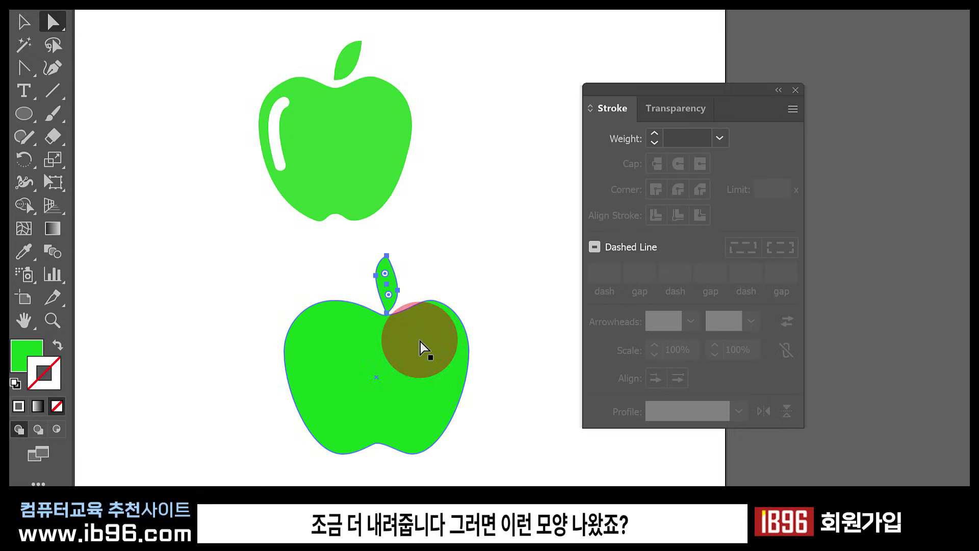
Step: Rotate the leaf clockwise so it leans right above the new apple's notch, like the reference leaf
left_click(24, 22)
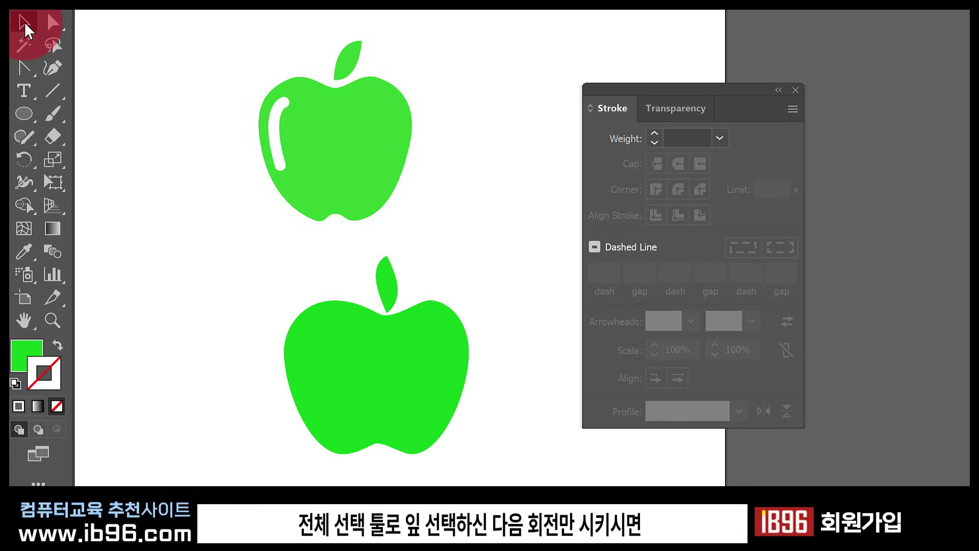
left_click(383, 283)
left_click_drag(410, 255, 401, 279)
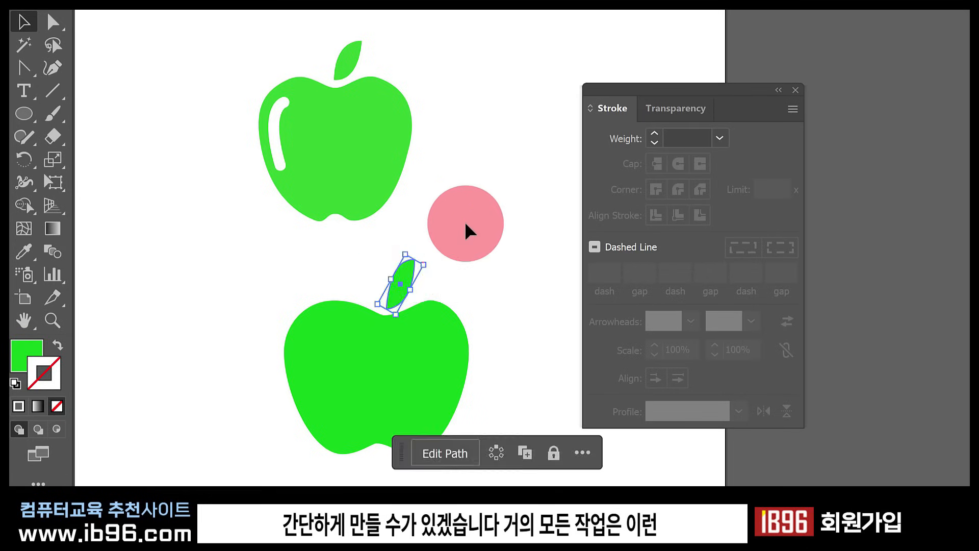
left_click(464, 222)
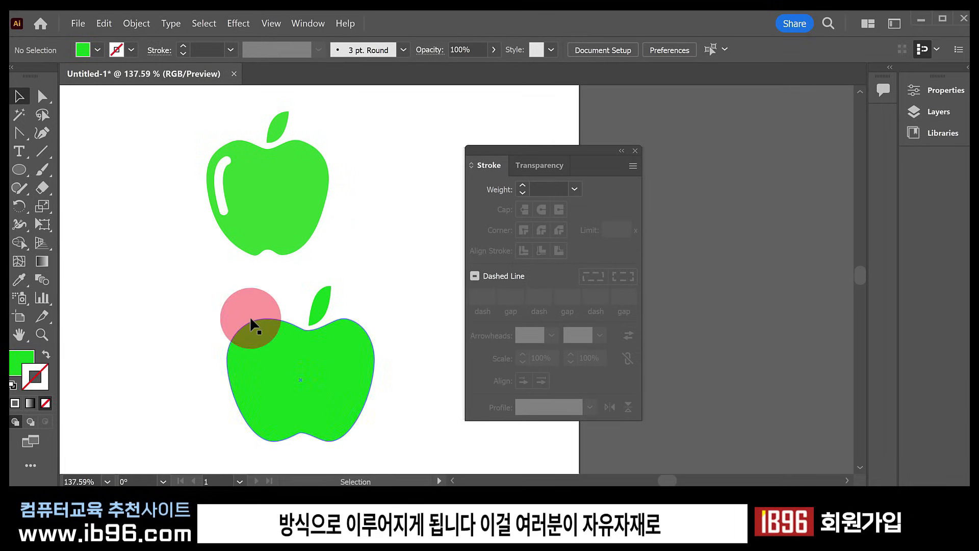
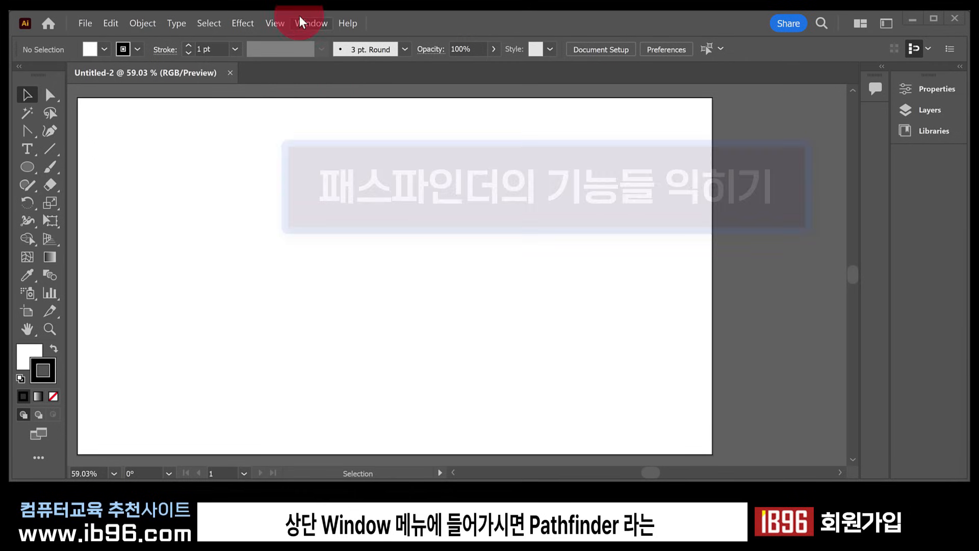
Step: Show the Pathfinder panel in the blank document and draw two overlapping rectangles in the artboard's upper left area
left_click(301, 19)
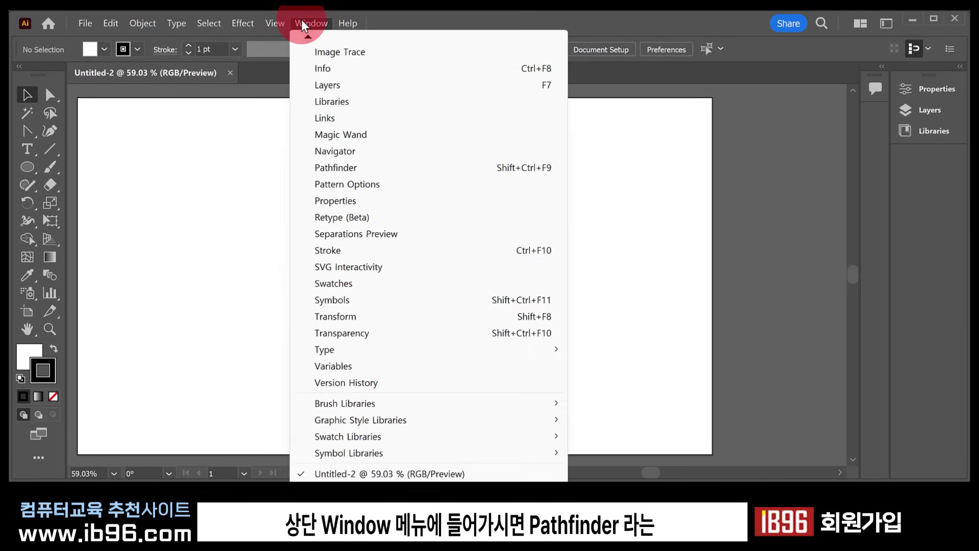
left_click(353, 164)
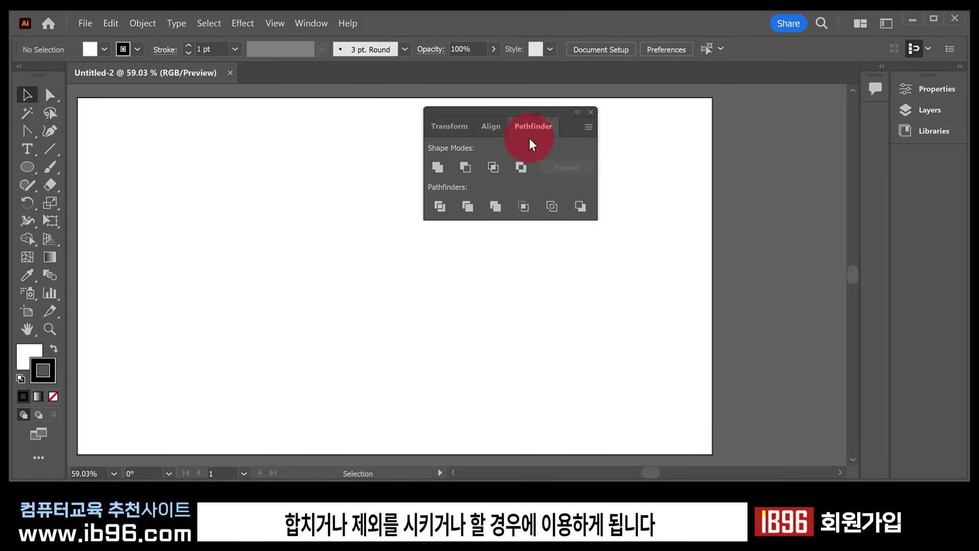
left_click_drag(27, 171, 75, 167)
left_click_drag(156, 129, 275, 222)
left_click_drag(228, 160, 352, 264)
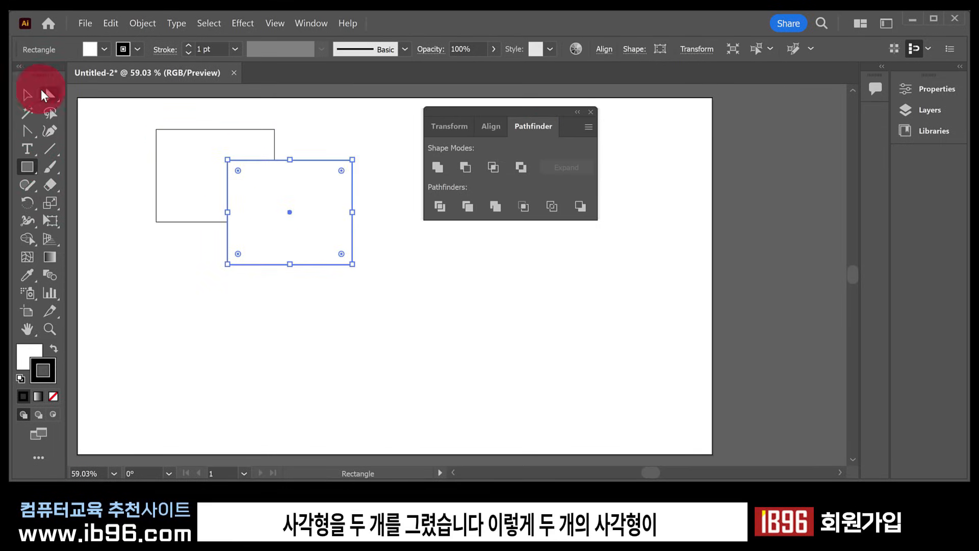
left_click(28, 94)
left_click(109, 145)
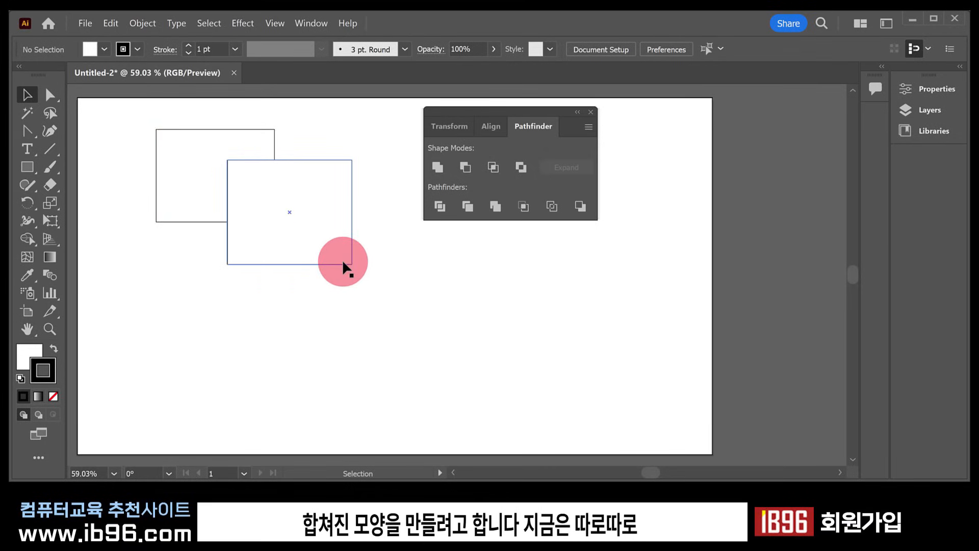
Step: Select the front and back rectangles one at a time to check whether they are separate objects
left_click(264, 187)
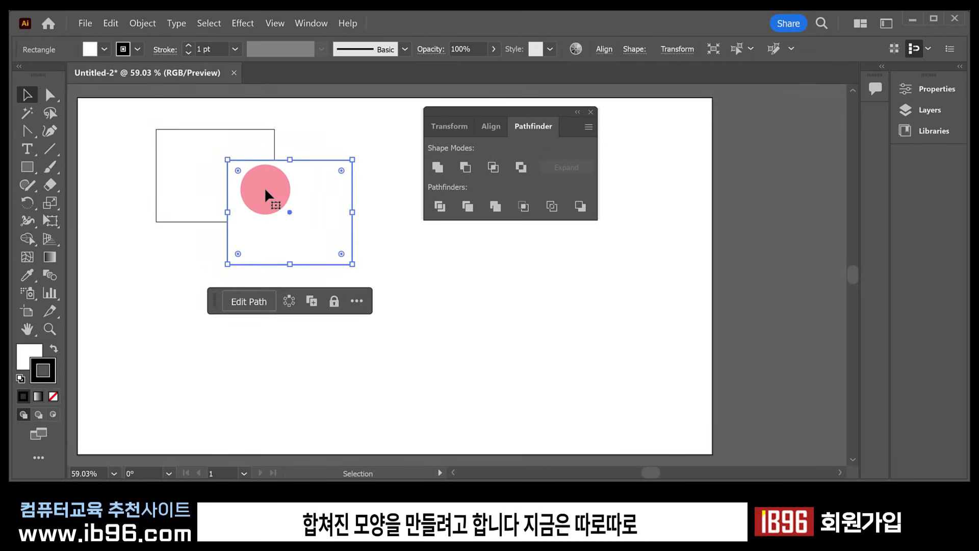
left_click(177, 161)
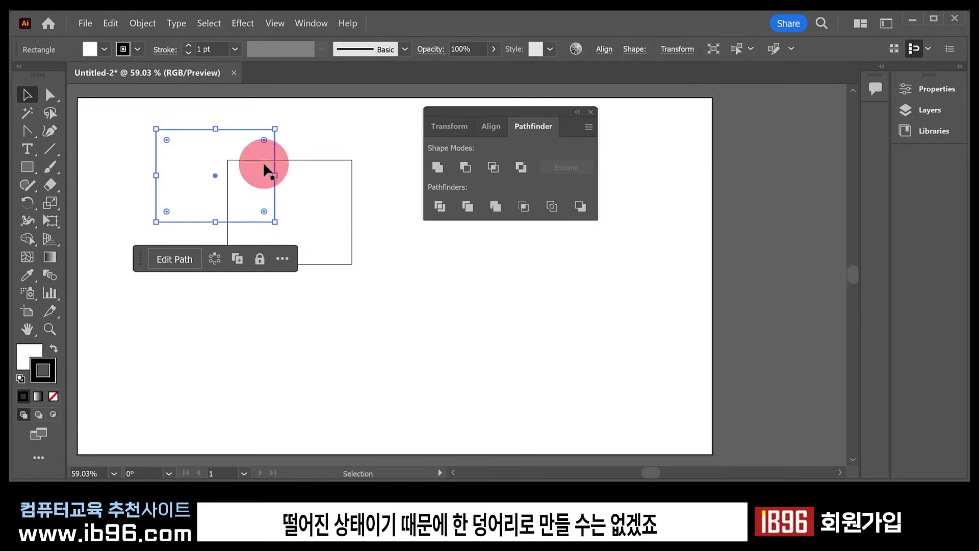
left_click(322, 339)
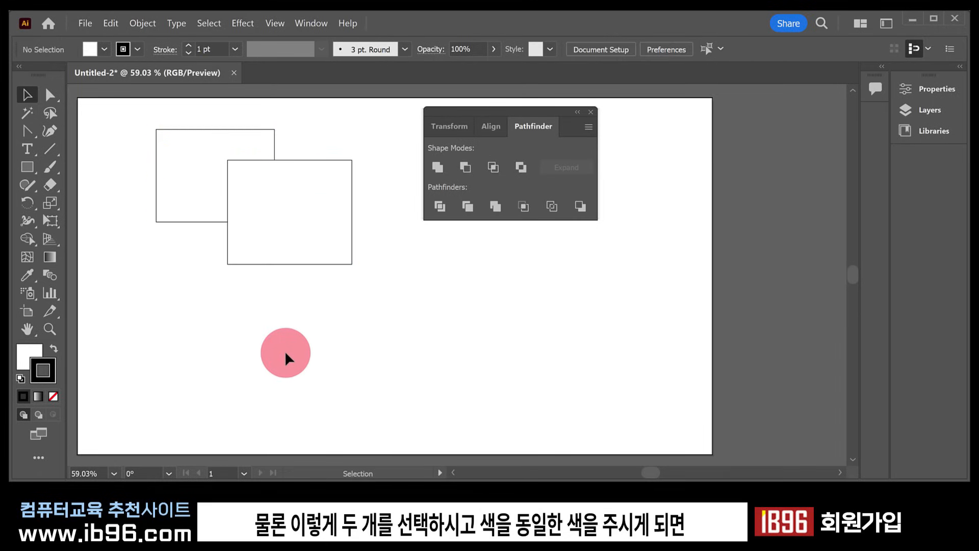
Step: Fill both overlapping rectangles with red D81919
left_click_drag(285, 327, 190, 193)
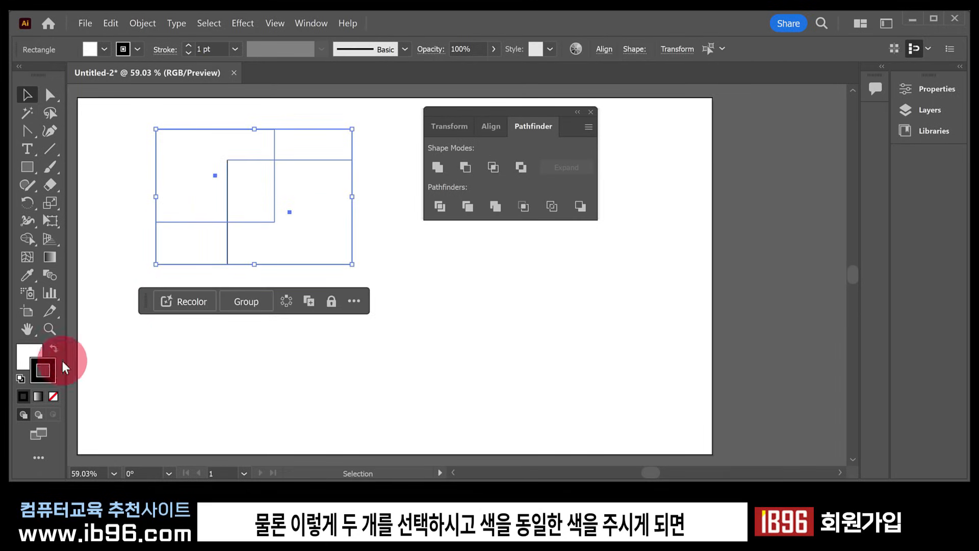
double_click(29, 356)
left_click(405, 160)
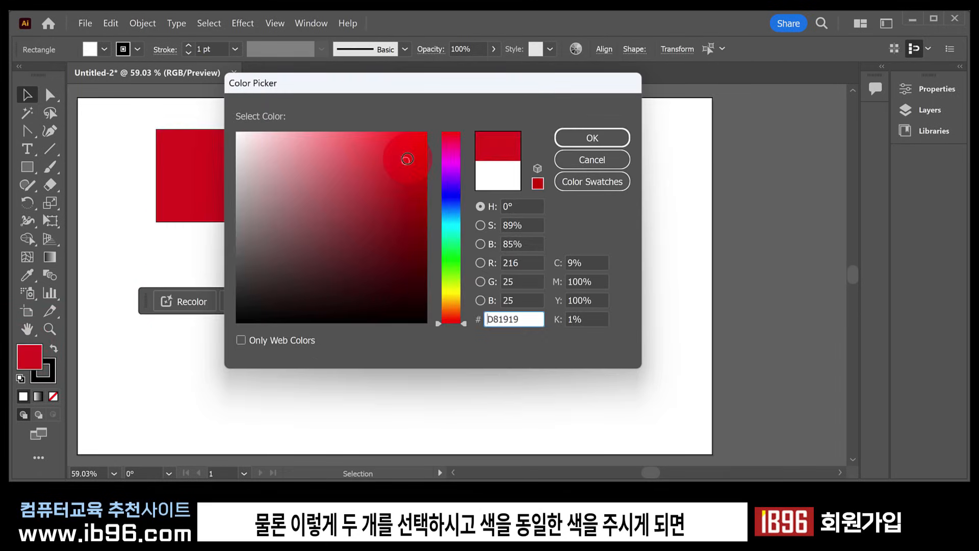
left_click(599, 148)
left_click(332, 362)
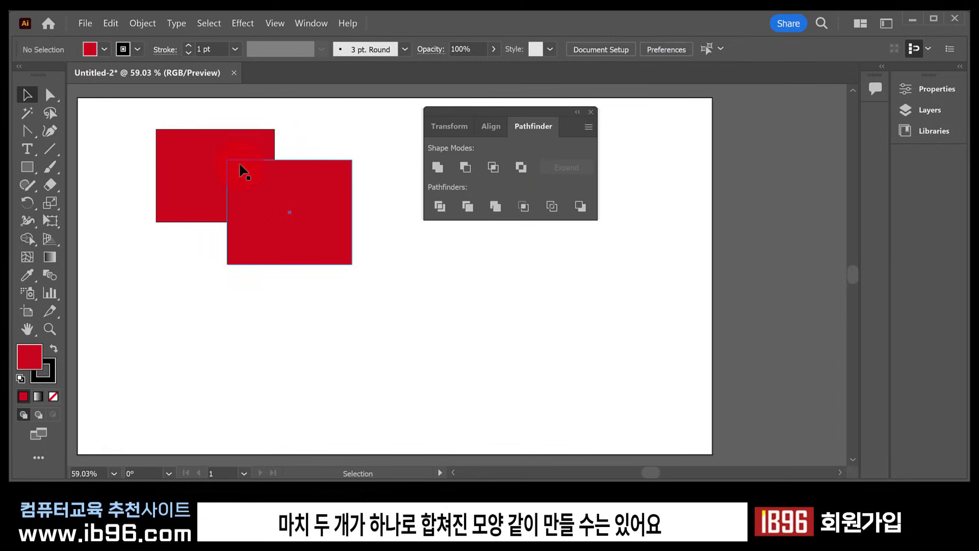
Step: Remove the stroke from both overlapping red rectangles, keeping their red fill
left_click(189, 155)
left_click(277, 149)
left_click(234, 179)
left_click(233, 194)
key("ctrl+a")
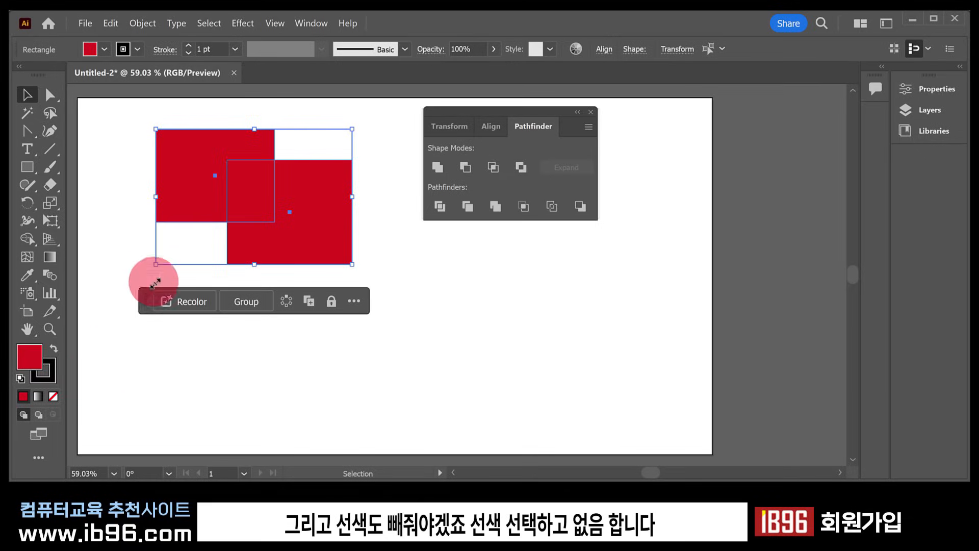
left_click(53, 378)
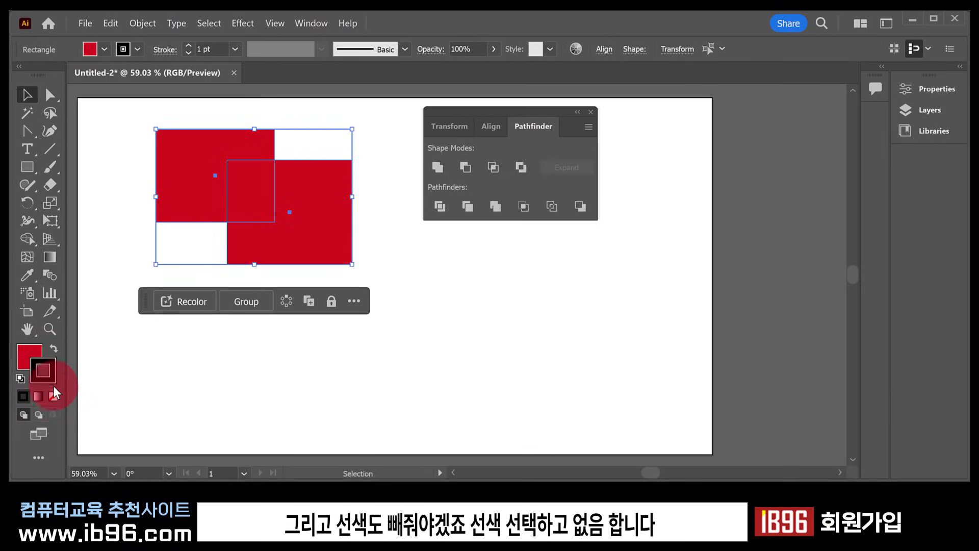
left_click(54, 398)
left_click(240, 372)
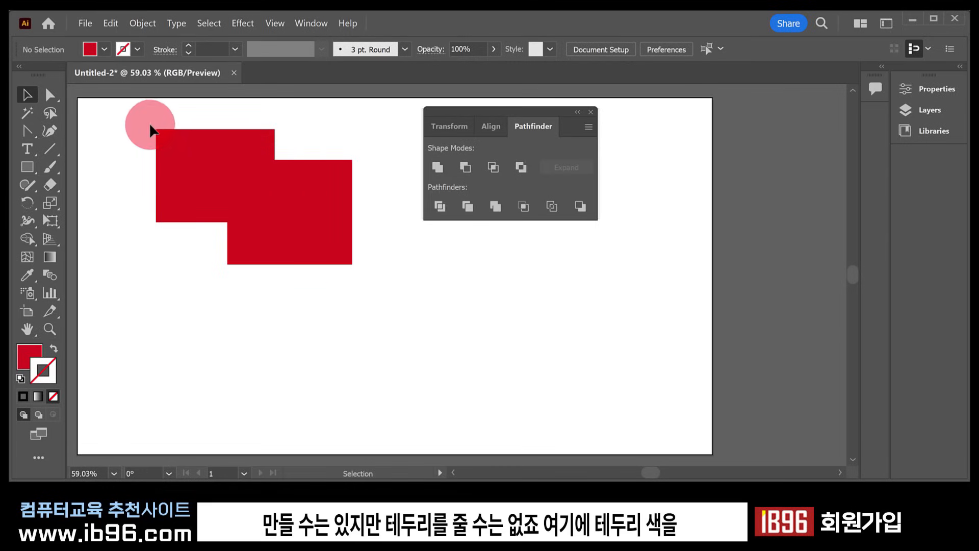
Step: Restore the black 1 pt stroke on both red rectangles
double_click(47, 379)
left_click(592, 138)
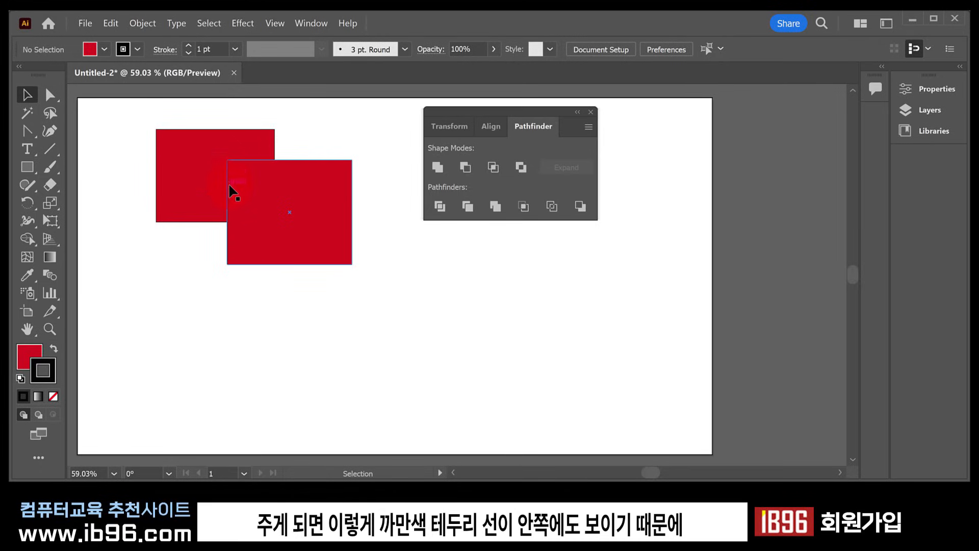
left_click(213, 305)
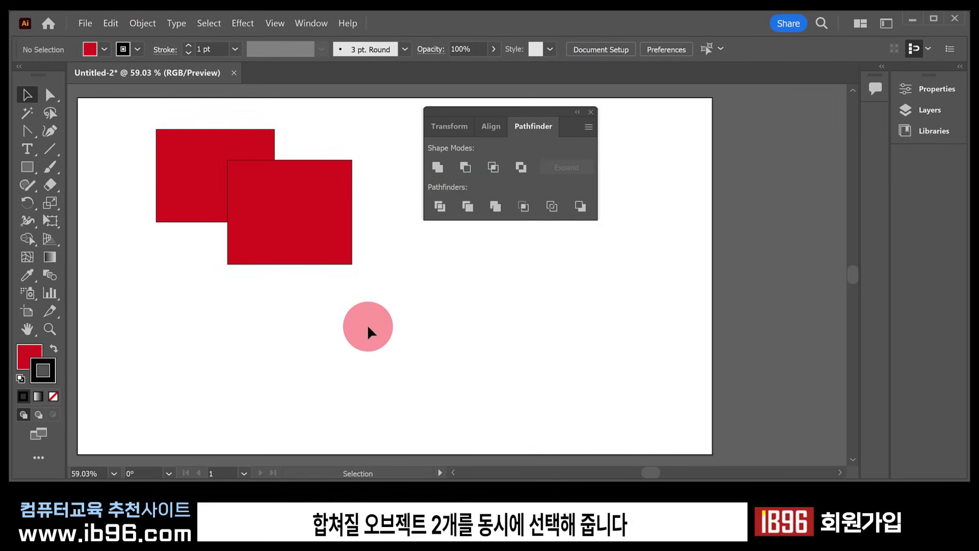
Step: Unite the two overlapping red rectangles into one shape and move it to check that it is a single piece
left_click_drag(367, 324, 142, 141)
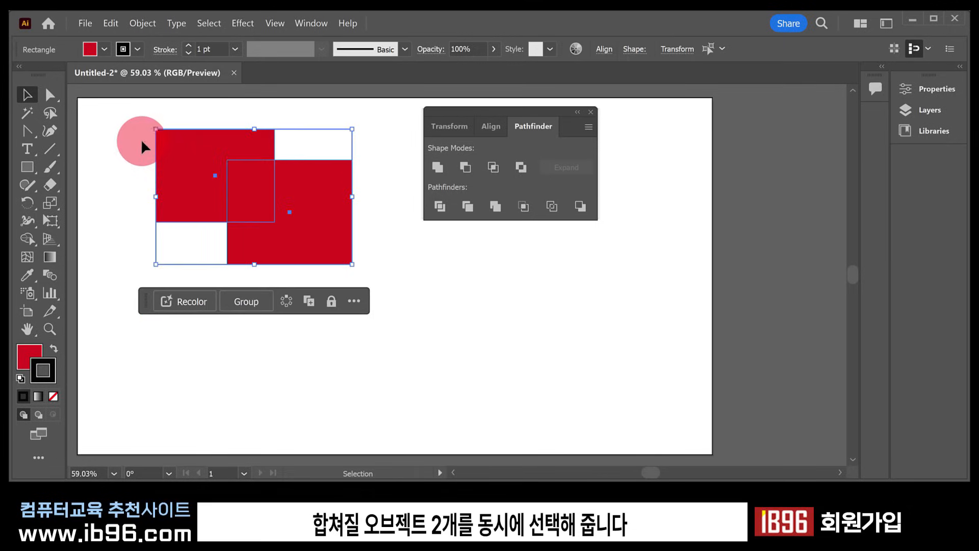
left_click(437, 167)
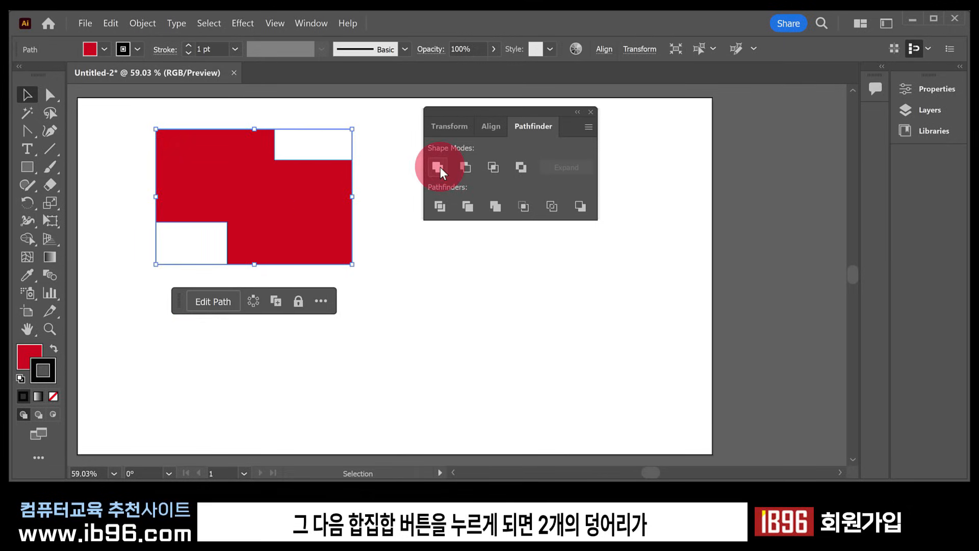
left_click(391, 330)
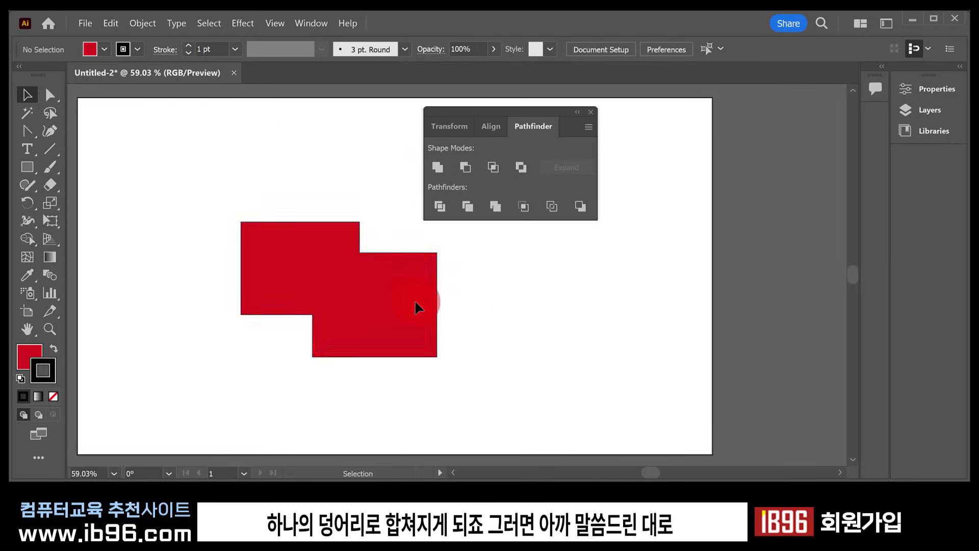
left_click_drag(415, 306, 299, 245)
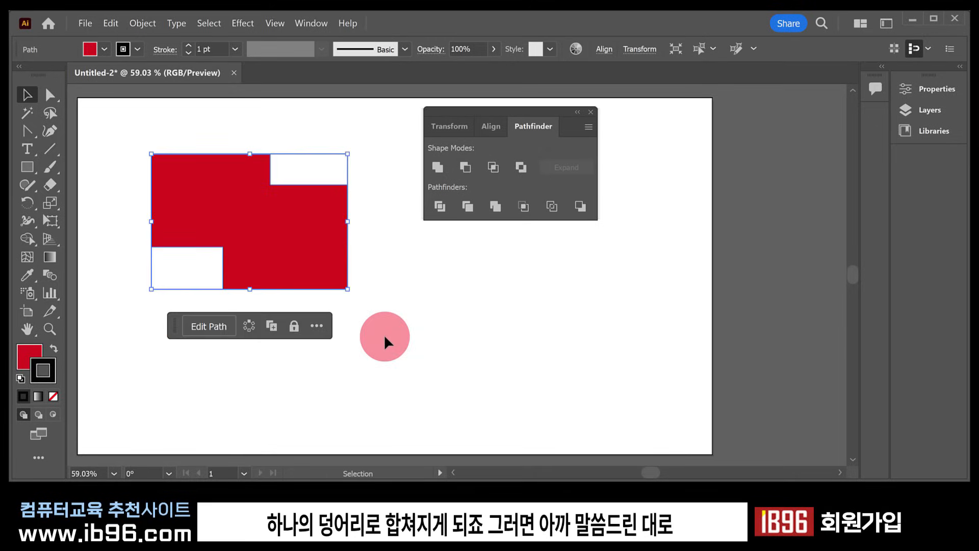
left_click(384, 335)
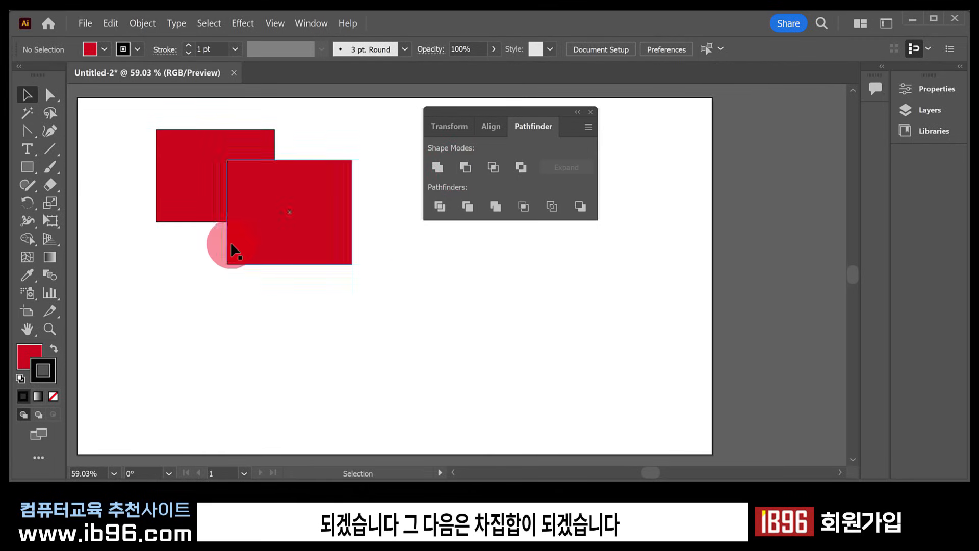
Step: Subtract the front rectangle from the back one with Minus Front, and undo the subtraction
left_click(186, 178)
left_click(184, 173)
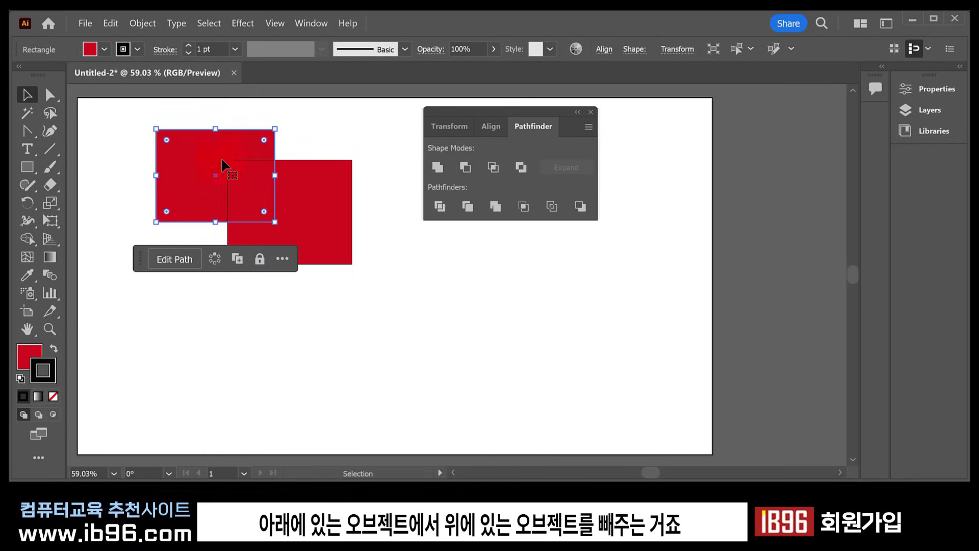
left_click(312, 183)
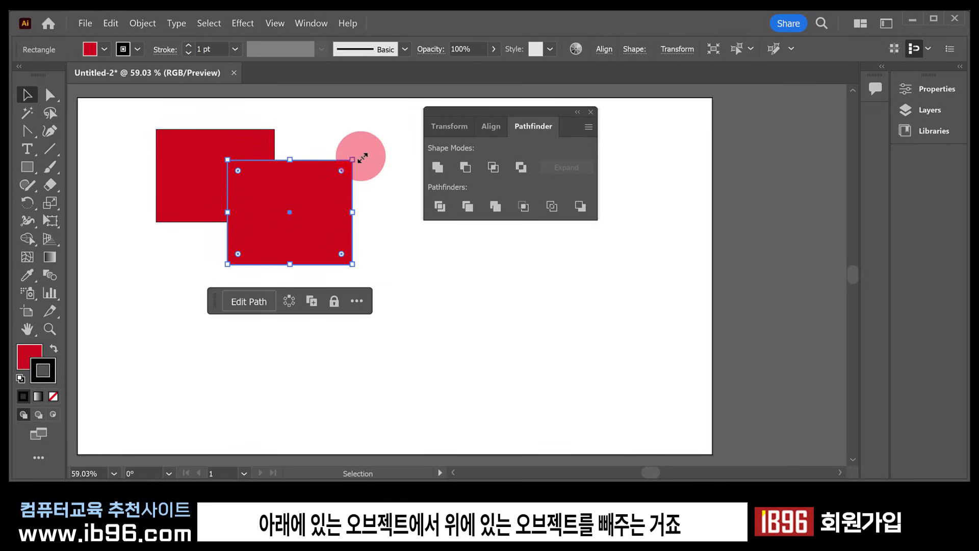
left_click_drag(124, 122, 357, 252)
left_click(465, 168)
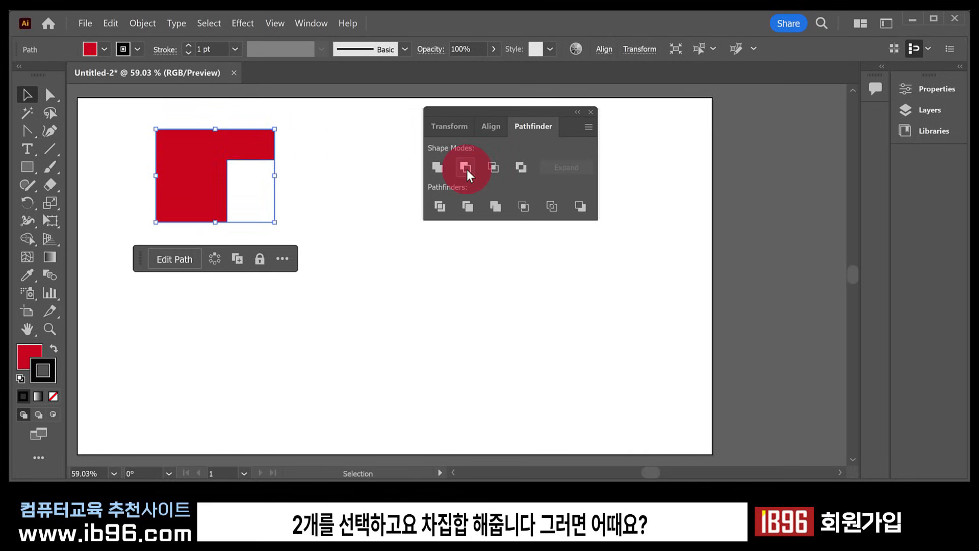
left_click(399, 335)
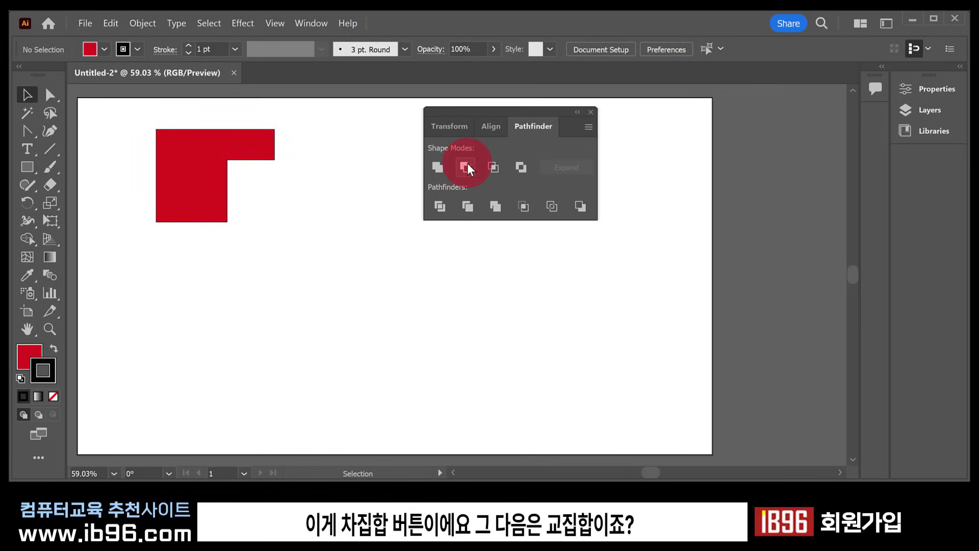
key("ctrl+z")
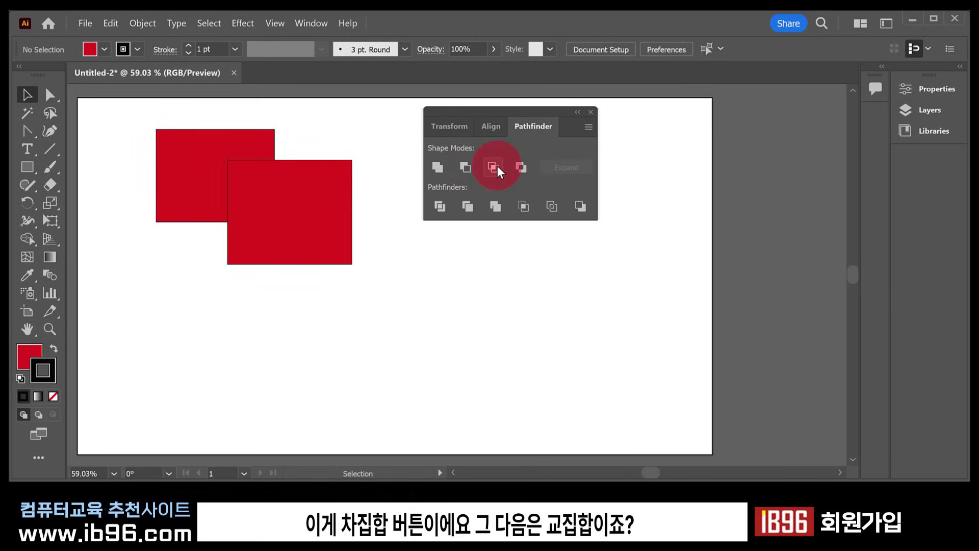
Step: Intersect the two red rectangles to keep only their overlapping area, and undo the operation
left_click(175, 157)
left_click(278, 213)
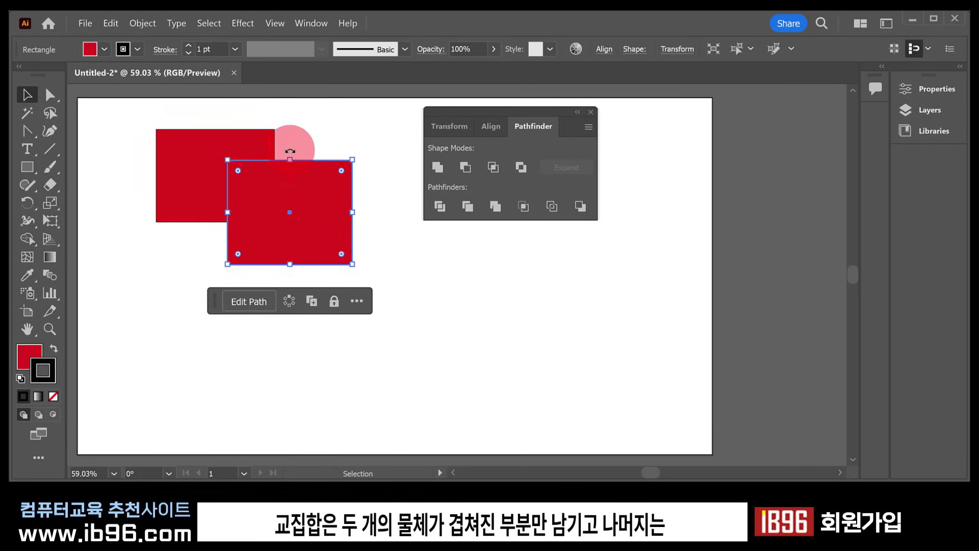
left_click(164, 197, "shift")
left_click_drag(314, 120, 225, 236)
left_click(497, 170)
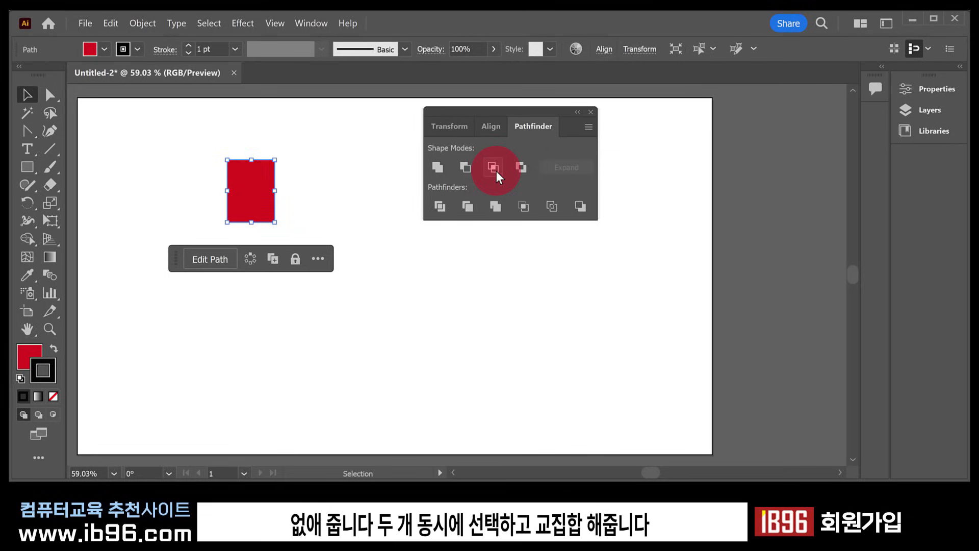
left_click(261, 206)
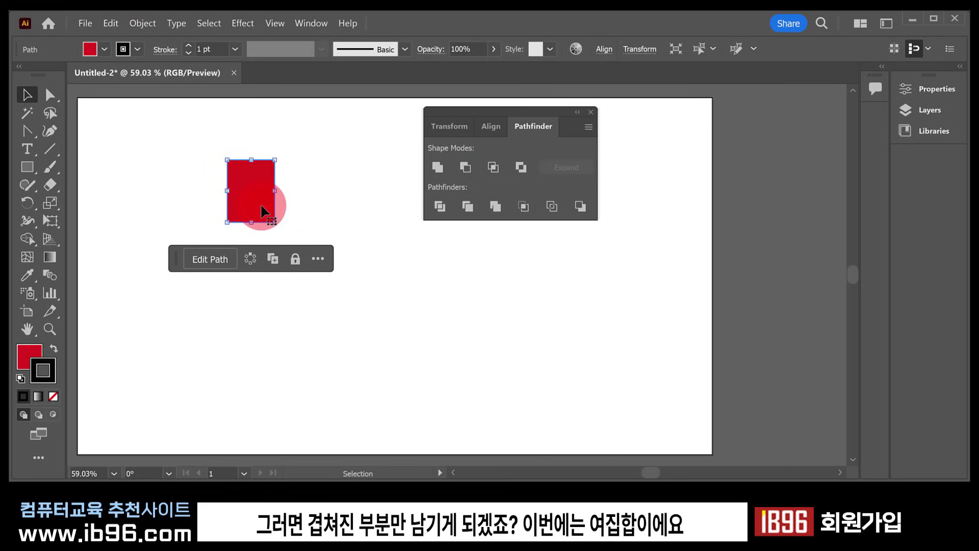
key("ctrl+z")
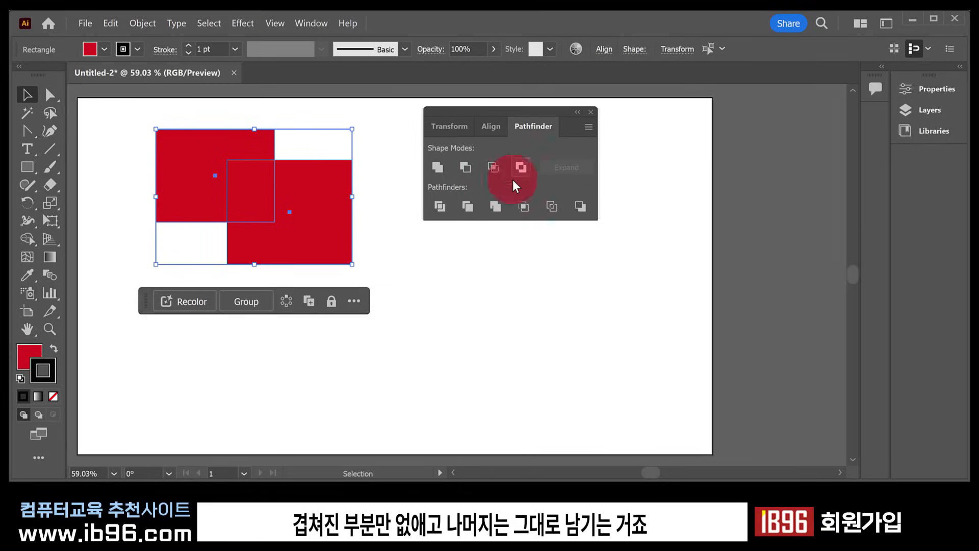
Step: Apply Exclude to both red rectangles to cut out only the area where they overlap
left_click(385, 195)
left_click_drag(386, 125, 208, 225)
left_click(520, 166)
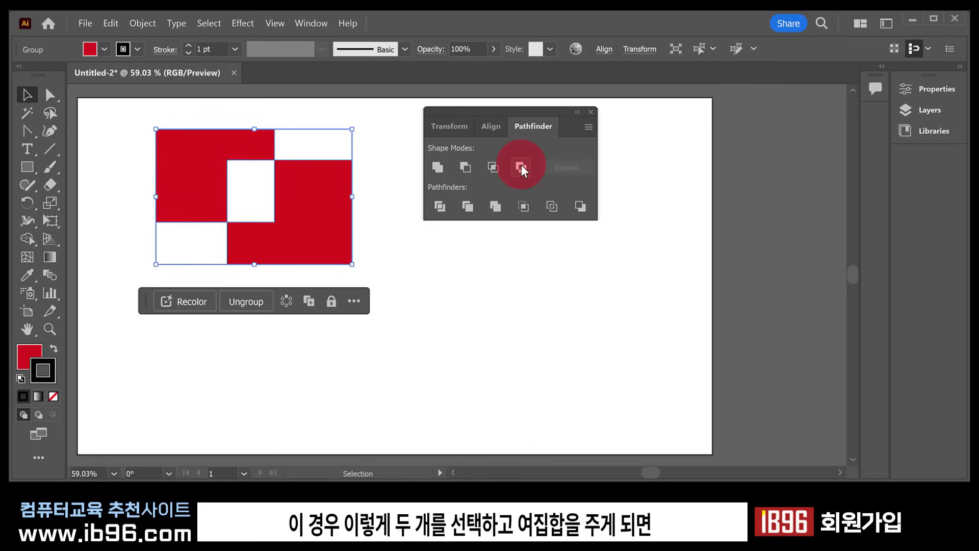
left_click(461, 312)
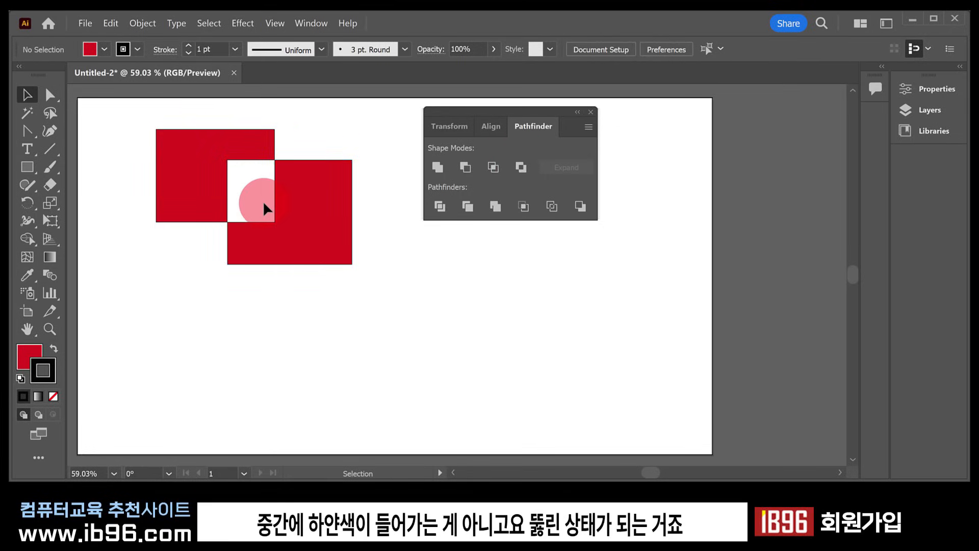
Step: Reposition the blue rectangle and lay the excluded red shape over it to check that the cut-out area is see-through
left_click_drag(327, 241, 406, 260)
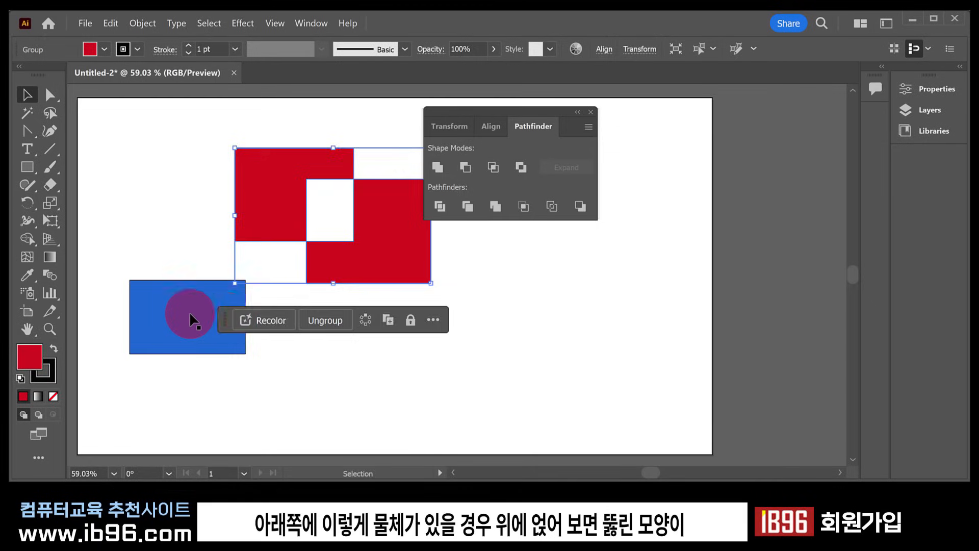
left_click_drag(191, 320, 173, 259)
left_click(442, 336)
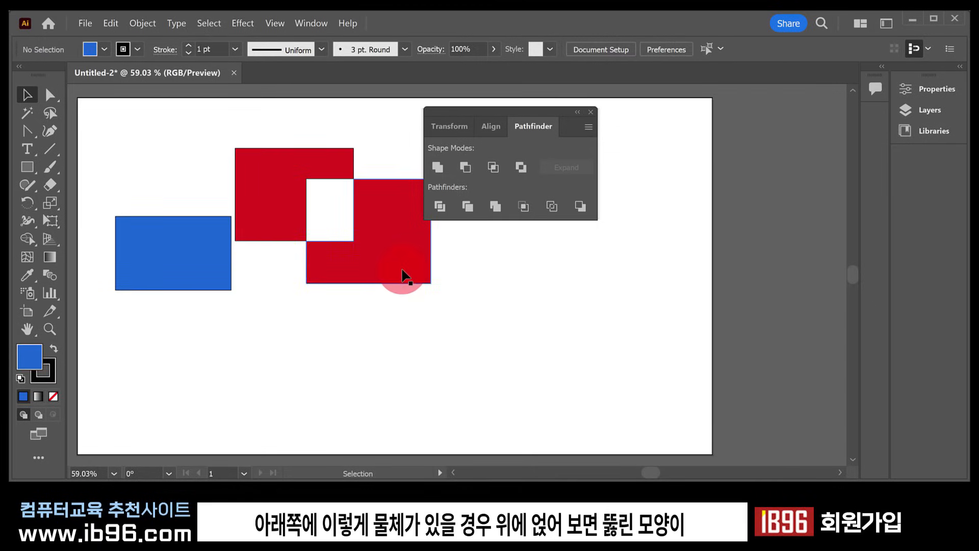
left_click_drag(400, 273, 302, 286)
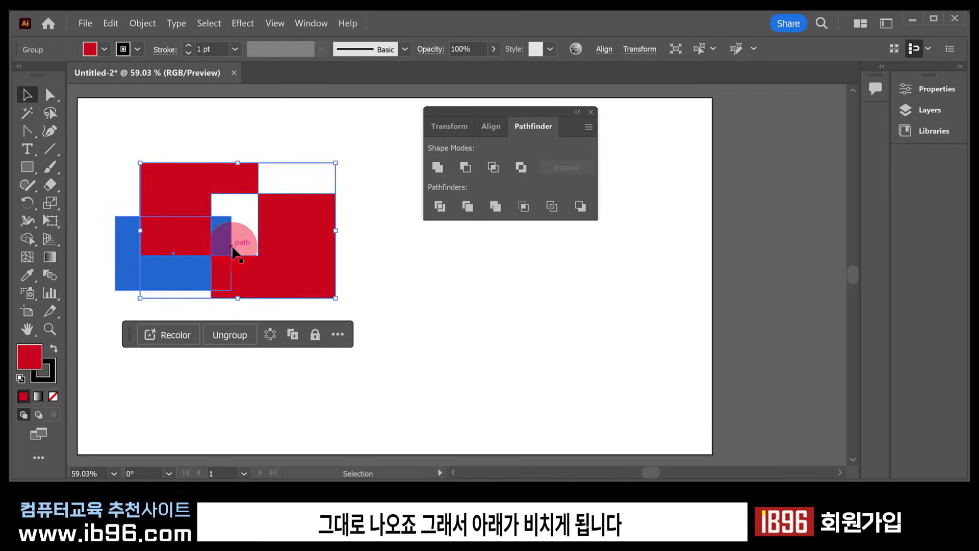
left_click_drag(259, 230, 311, 242)
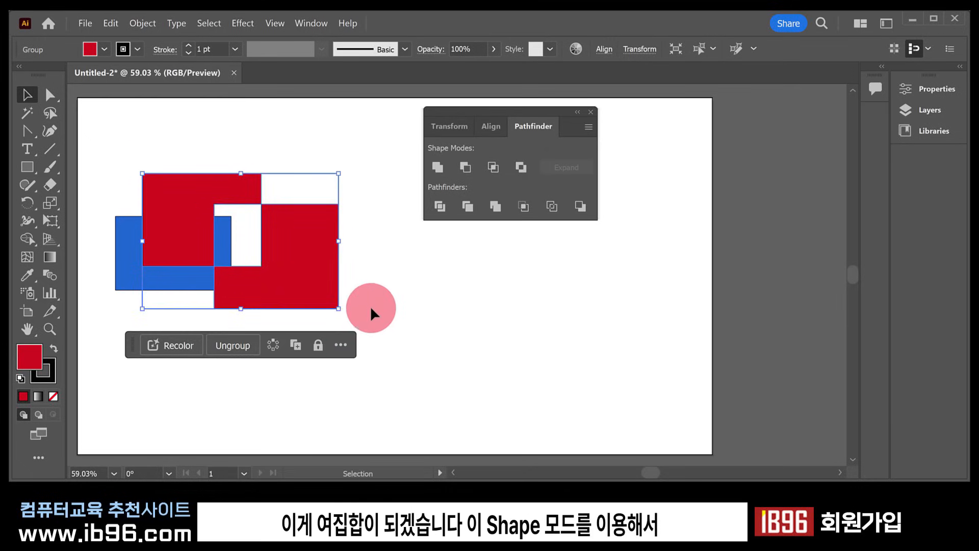
Step: Delete everything on the artboard and draw three mutually overlapping circles in its upper left area with the Ellipse tool
key("ctrl+a")
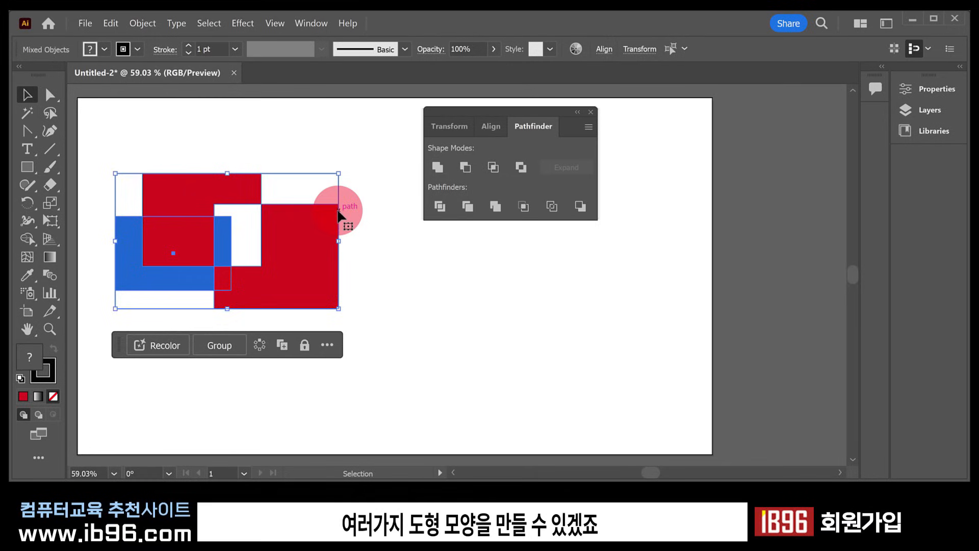
key("Delete")
left_click(32, 172)
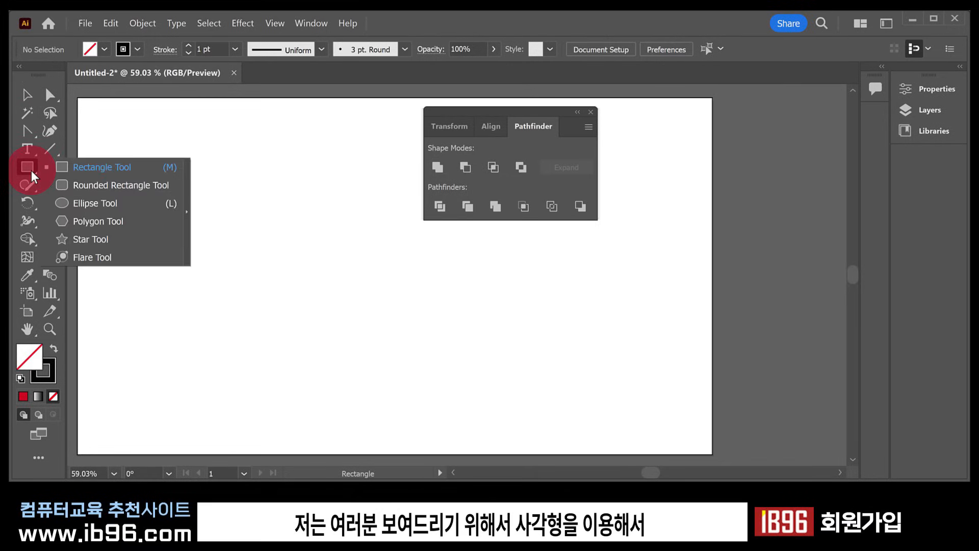
left_click_drag(31, 170, 125, 216)
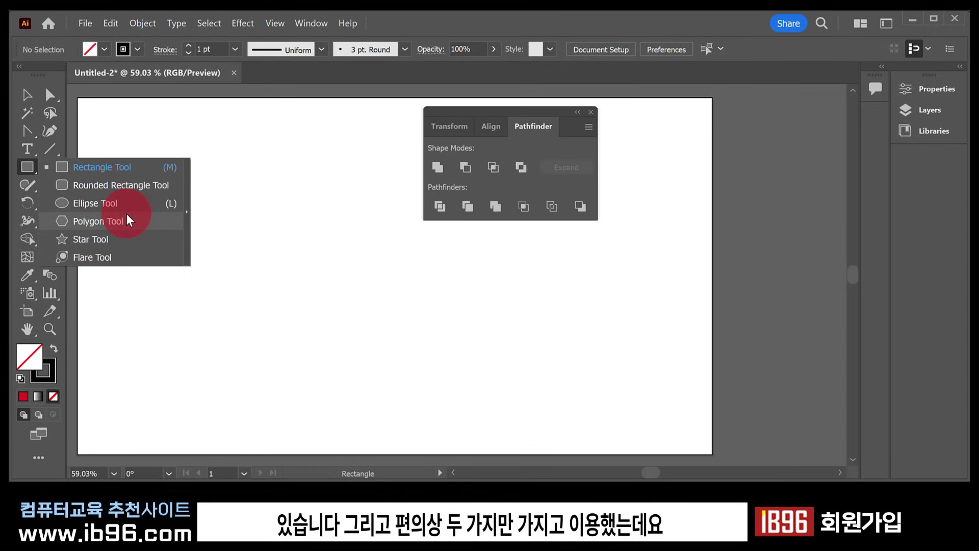
left_click_drag(126, 219, 108, 205)
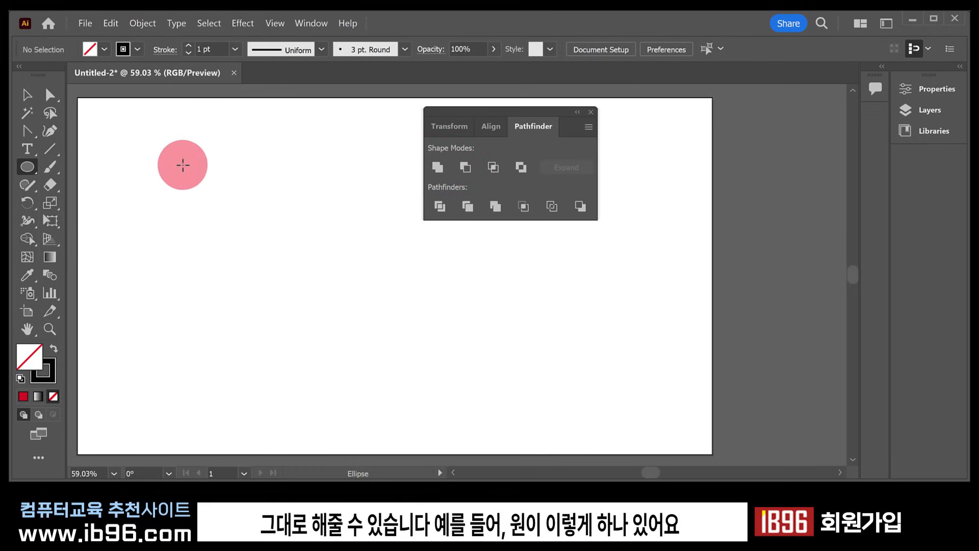
mouse_move(181, 164)
left_mouse_down()
mouse_move(288, 255)
mouse_move(295, 278)
left_mouse_up()
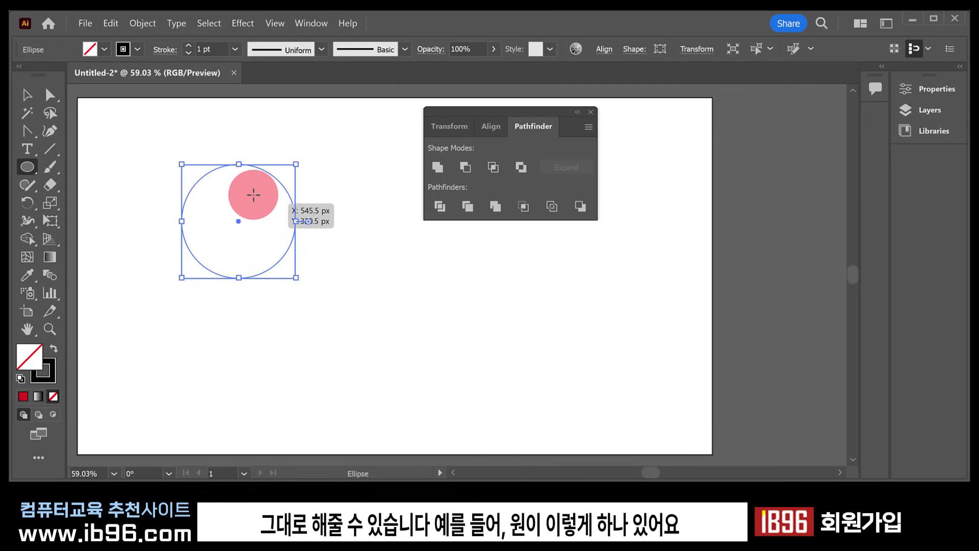
left_click_drag(250, 184, 366, 299)
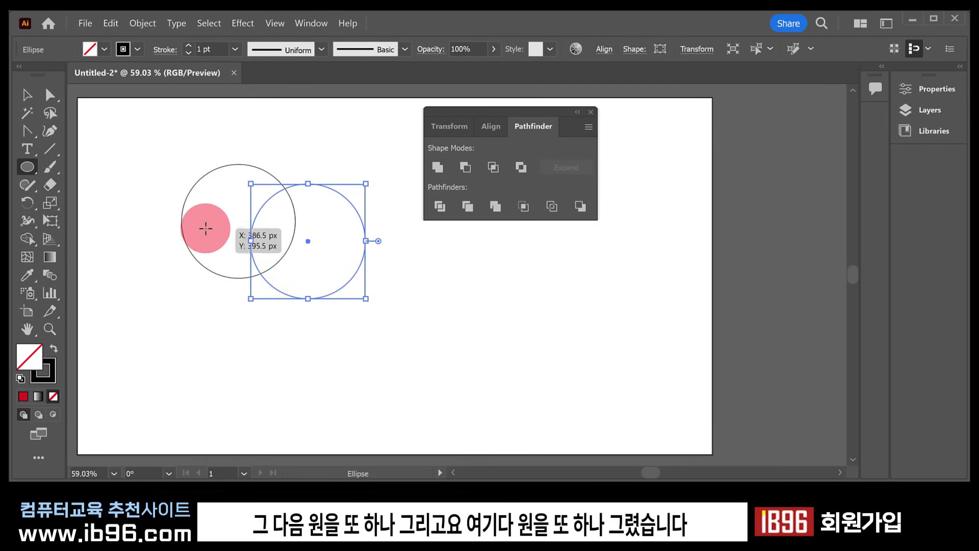
left_click_drag(205, 227, 306, 329)
Step: Unite the three overlapping circles into a single outline with the Pathfinder
left_click(27, 95)
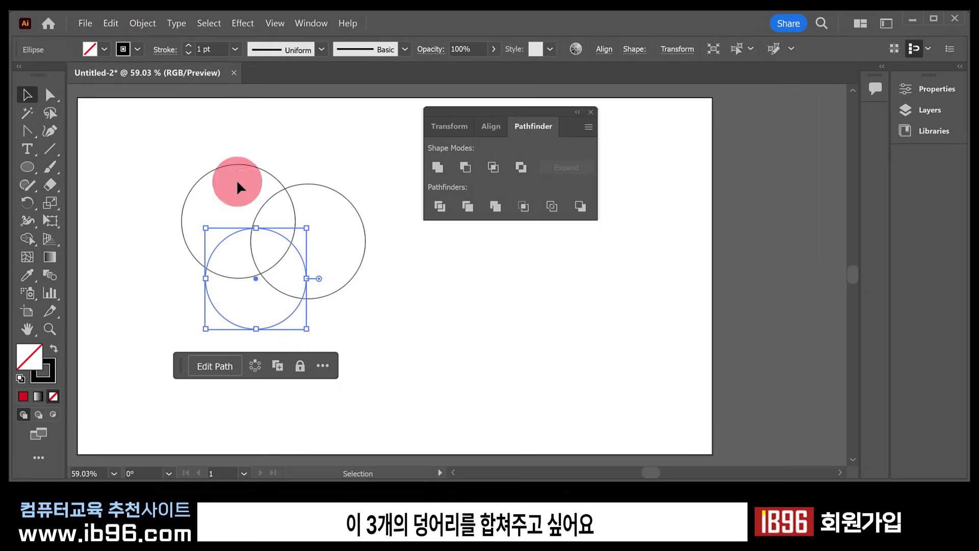
left_click(355, 366)
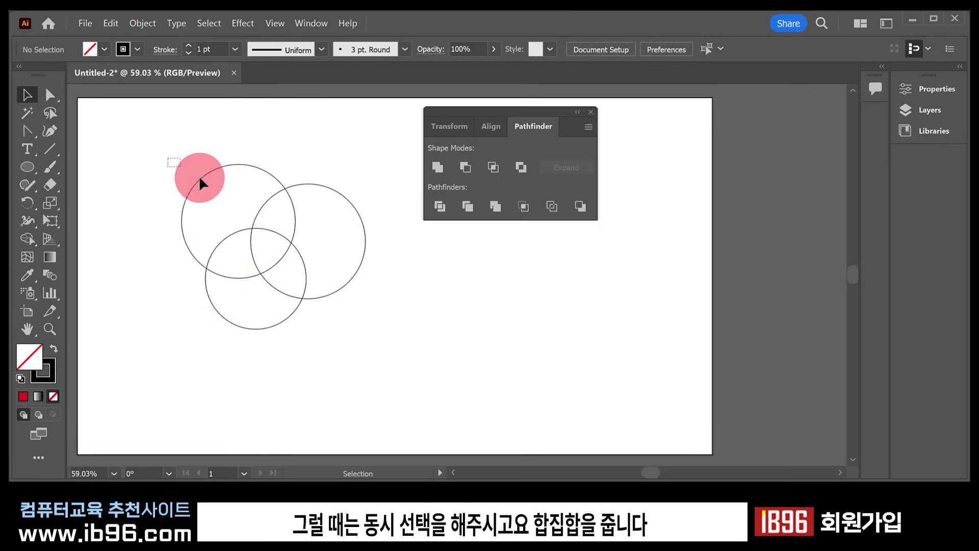
left_click_drag(200, 179, 351, 286)
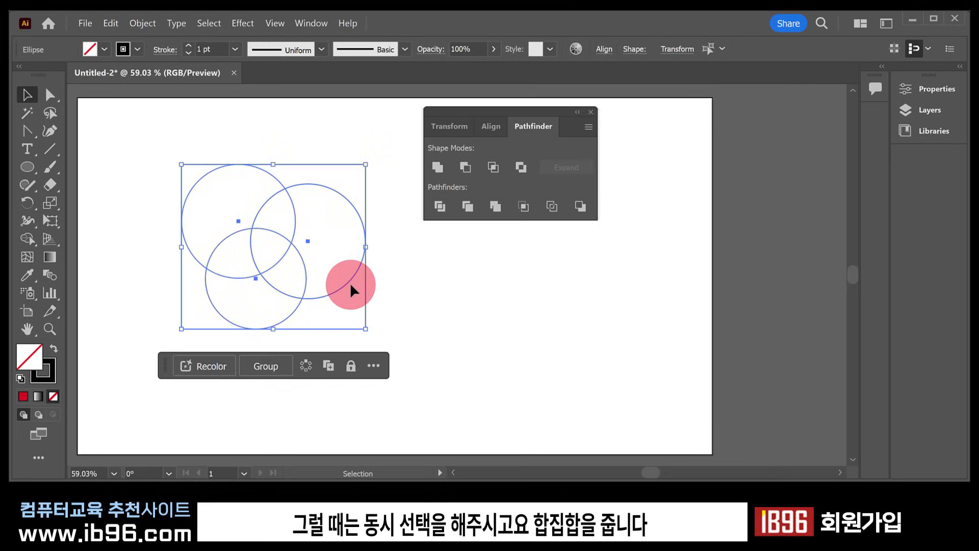
left_click(436, 168)
left_click(417, 285)
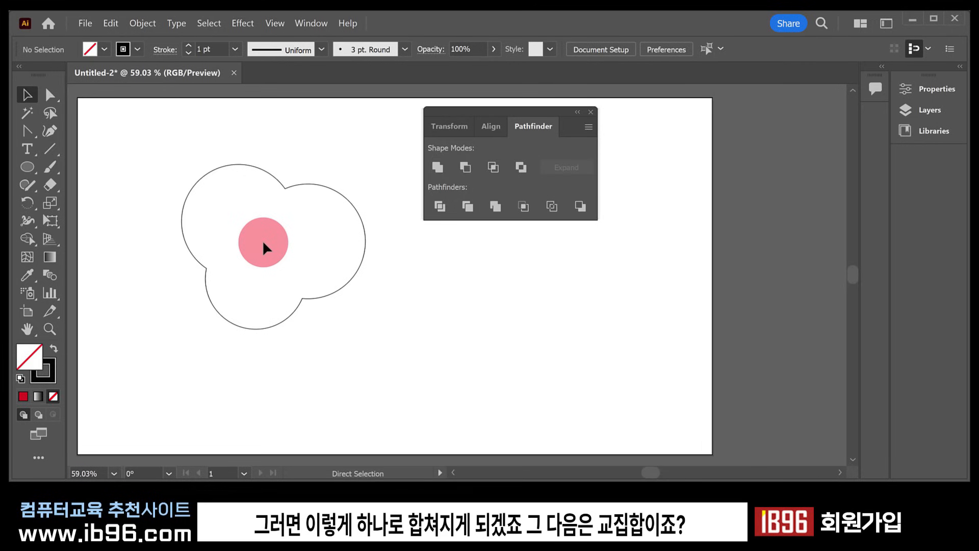
Step: Undo the Unite and try Minus Front and Intersect separately on the three overlapping circles
key("ctrl+z")
left_click(465, 167)
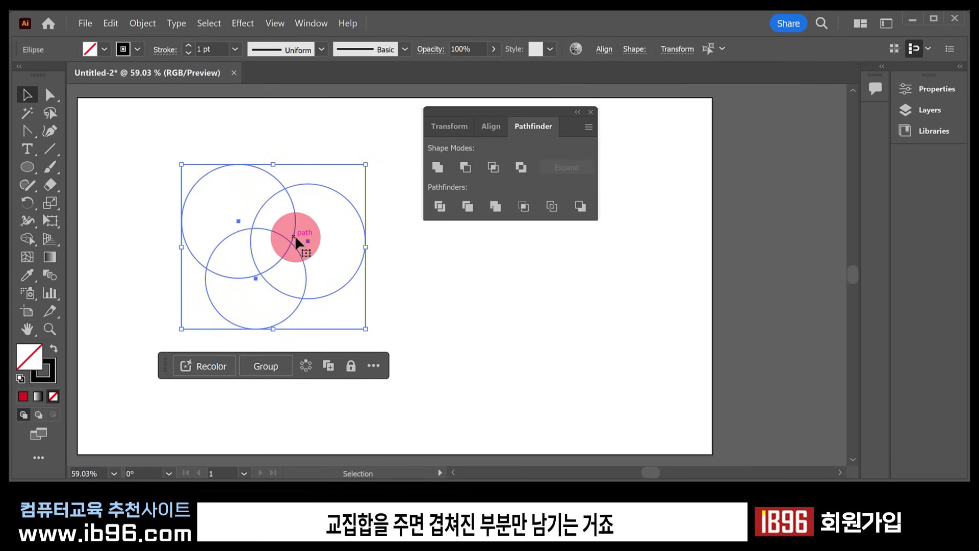
left_click(491, 168)
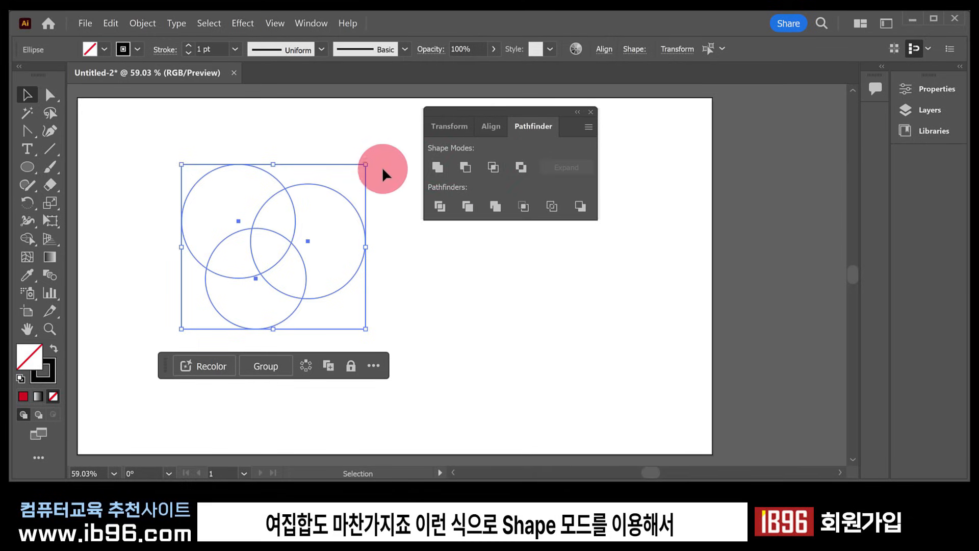
Step: Clear the three circles and draw four overlapping circles in the artboard's upper left area with the Ellipse tool
left_click_drag(394, 171, 265, 302)
key("Delete")
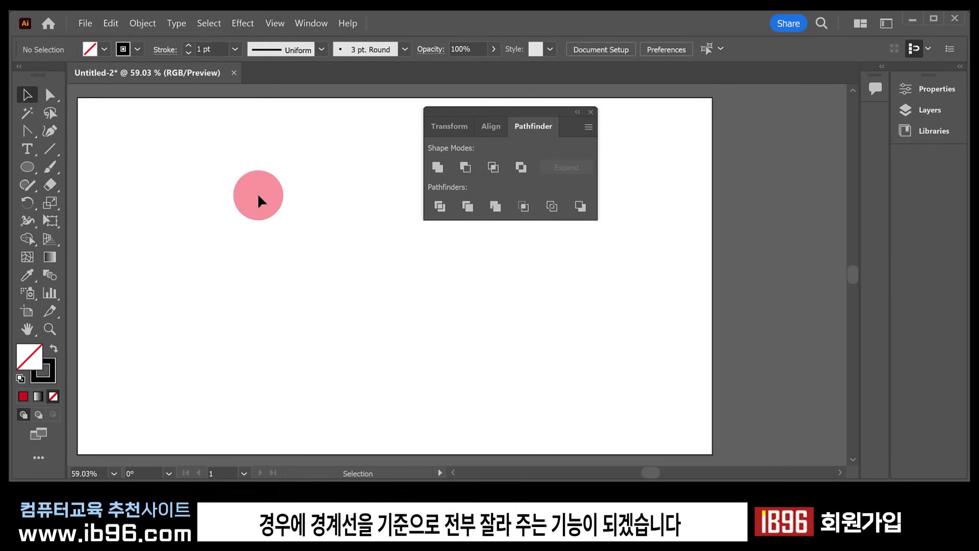
left_click(27, 167)
left_click_drag(135, 159, 261, 285)
left_click_drag(205, 206, 330, 332)
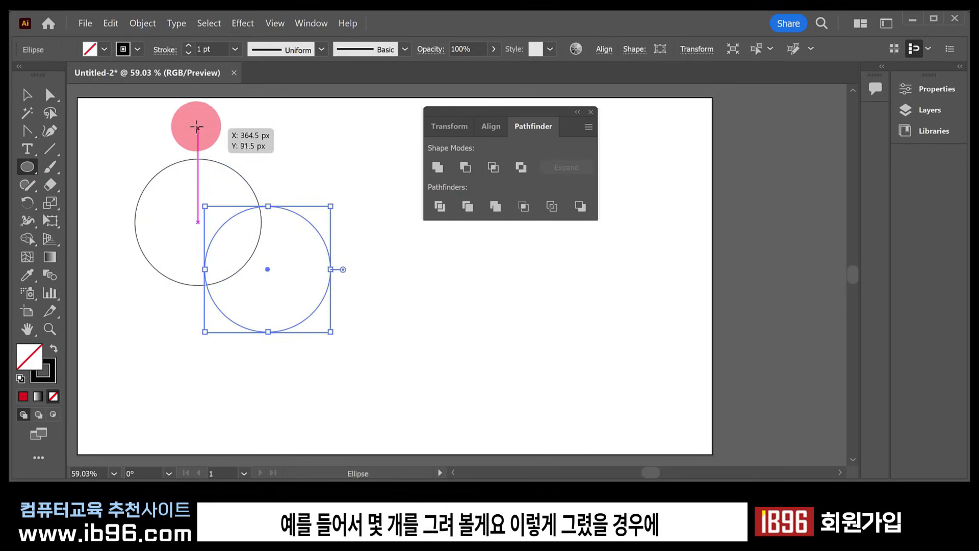
left_click_drag(197, 127, 339, 267)
left_click_drag(264, 192, 386, 314)
key("v")
left_click(273, 317)
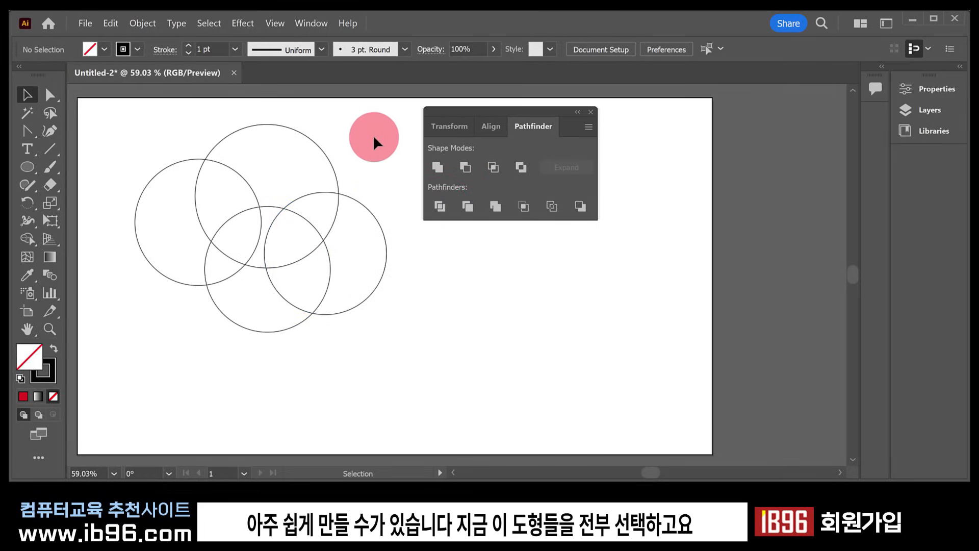
Step: Split the four circles along all their overlapping outlines with the Pathfinder's Divide
left_click_drag(376, 140, 189, 334)
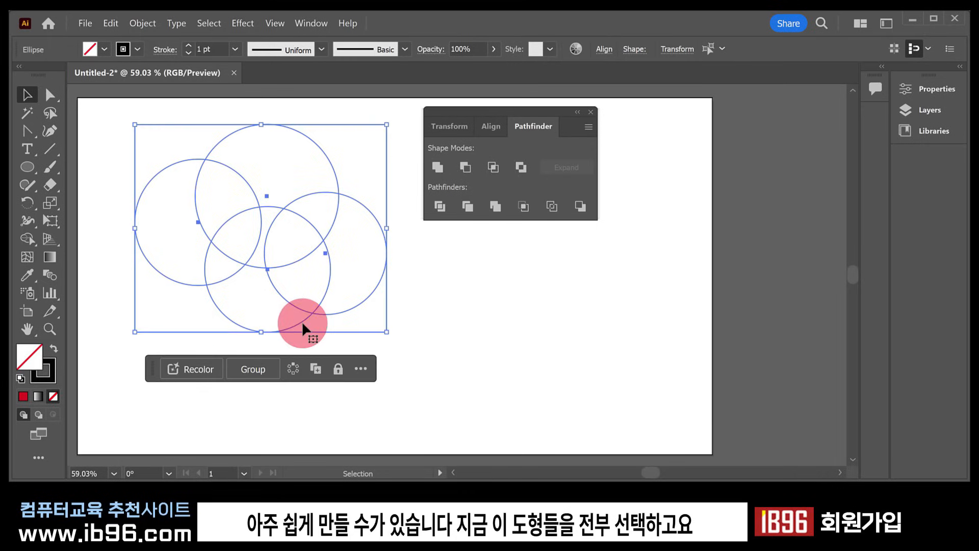
left_click(439, 206)
left_click(455, 310)
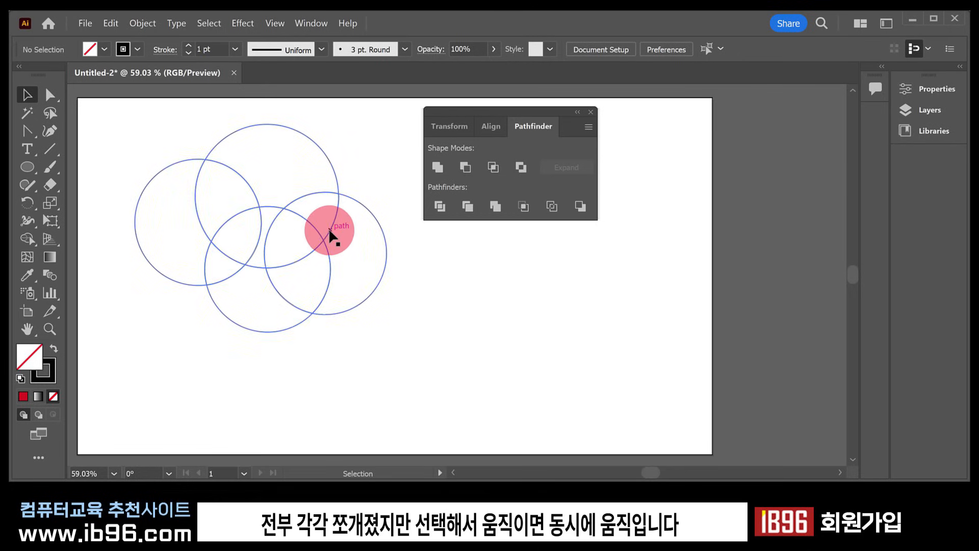
Step: Move the divided circles as one group to the artboard's upper left corner, partly past its left edge
left_click_drag(330, 232, 302, 236)
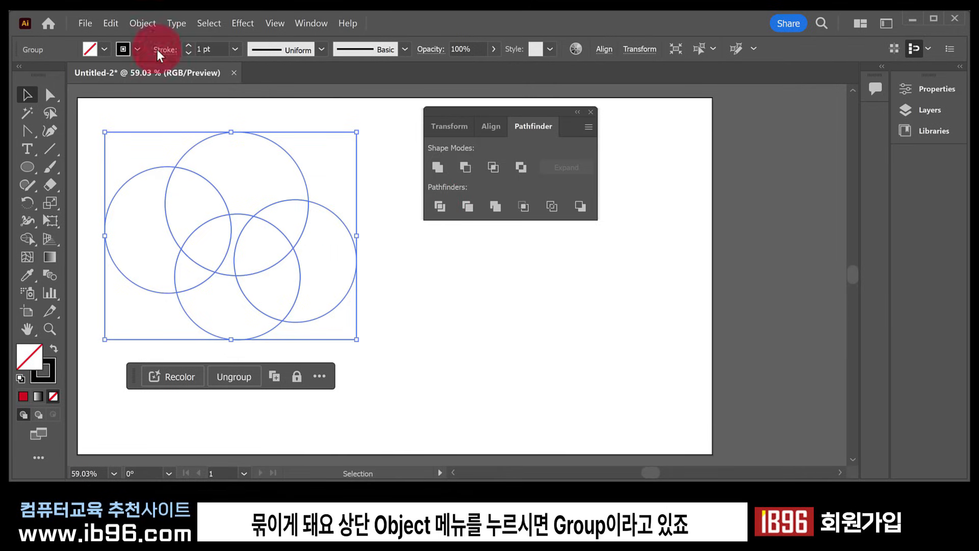
left_click(149, 25)
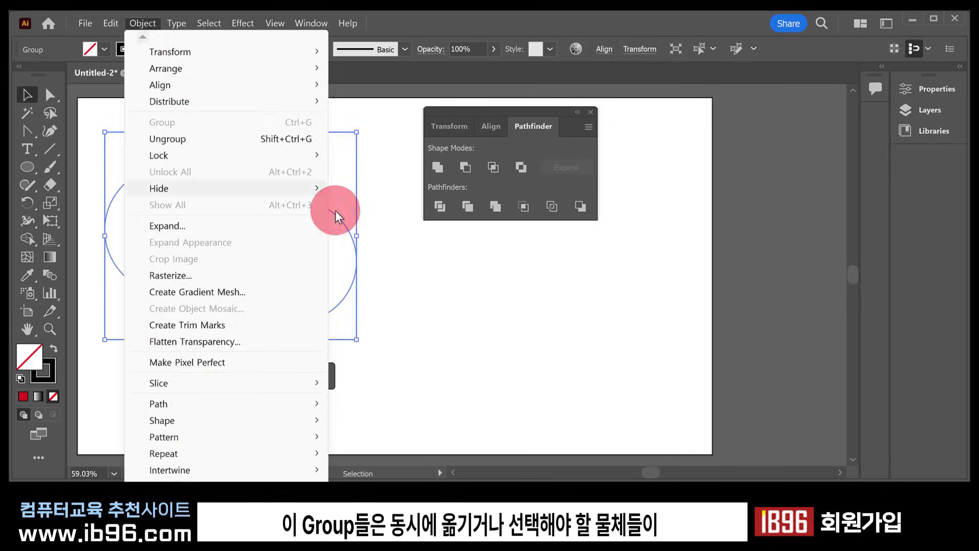
left_click(479, 275)
key("ctrl+z")
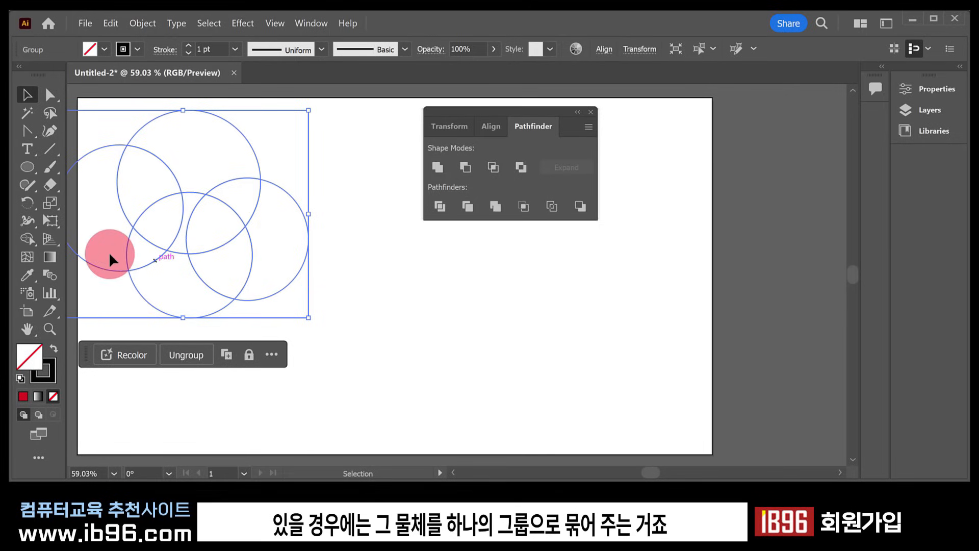
Step: Draw an ellipse near the artboard's centre, a rectangle below it and a five-pointed star to its right
left_click(27, 166)
left_click_drag(386, 238, 490, 336)
left_click(25, 168)
key("m")
left_click_drag(395, 352, 507, 400)
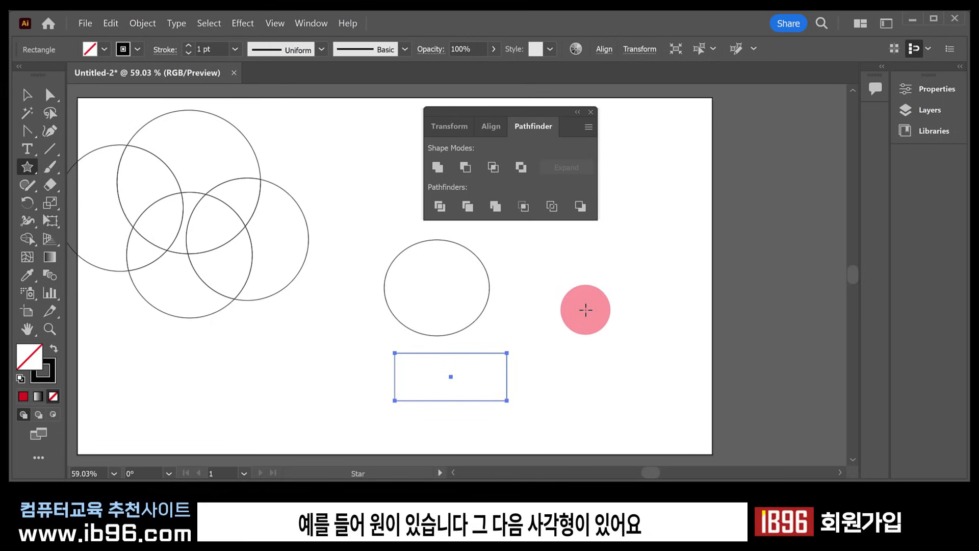
left_click_drag(503, 289, 512, 335)
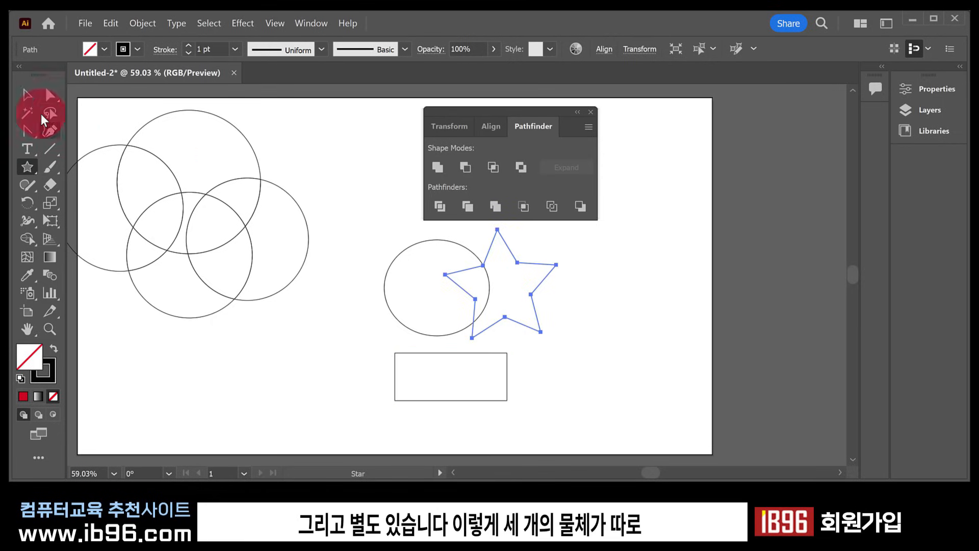
Step: Move the star to the right so that it no longer overlaps the ellipse
left_click(27, 95)
left_click(552, 296)
left_click_drag(540, 279, 592, 311)
left_click(633, 365)
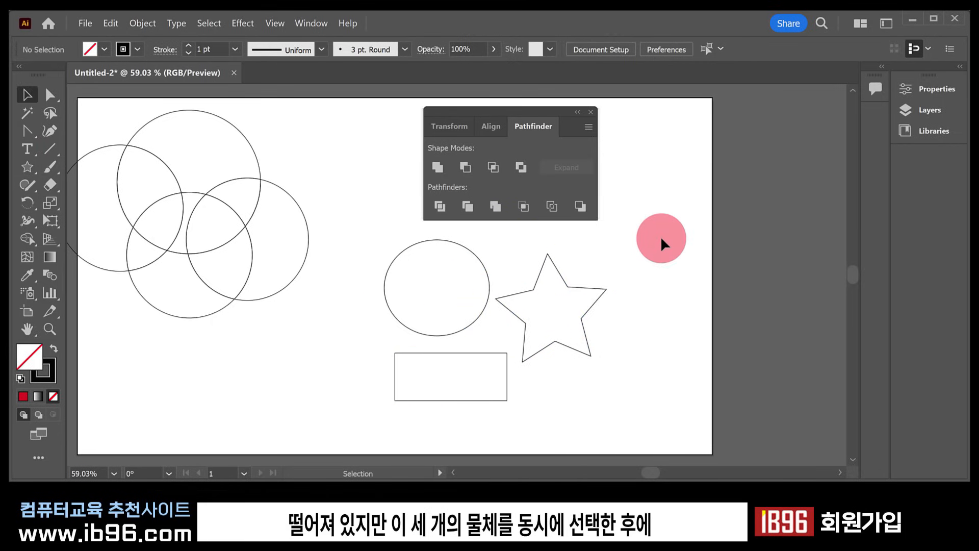
Step: Group the ellipse, rectangle and star, and shift the group slightly by its ellipse to test that the shapes move together
left_click_drag(660, 237, 467, 430)
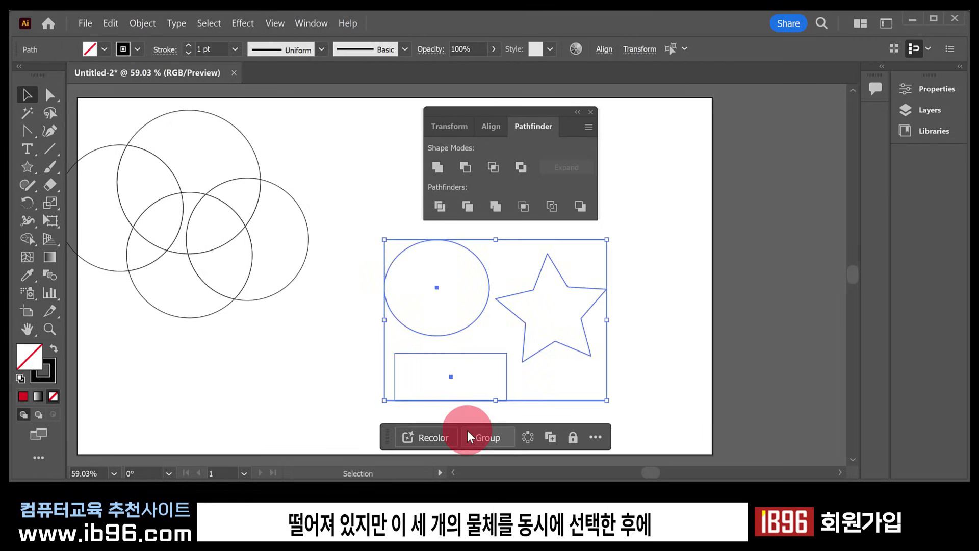
left_click(140, 24)
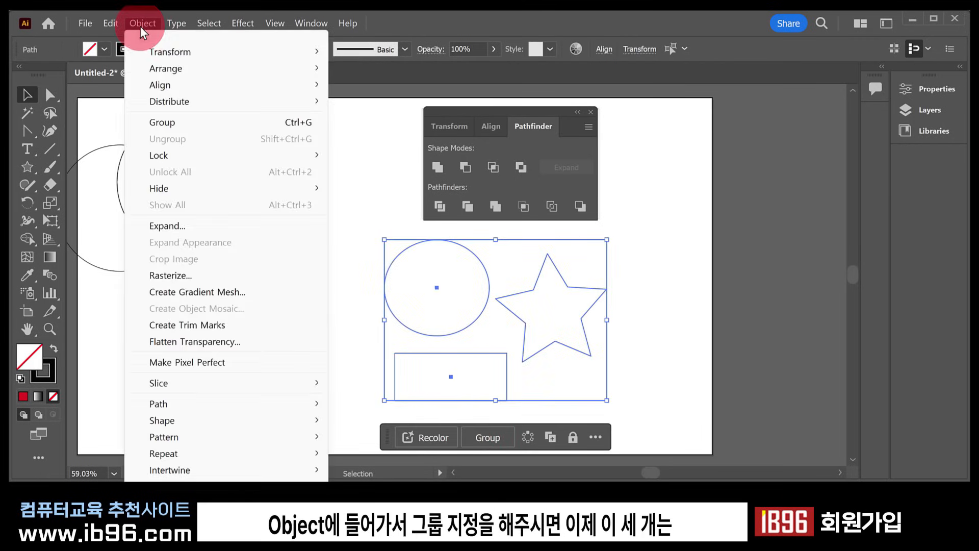
left_click(155, 125)
left_click(691, 295)
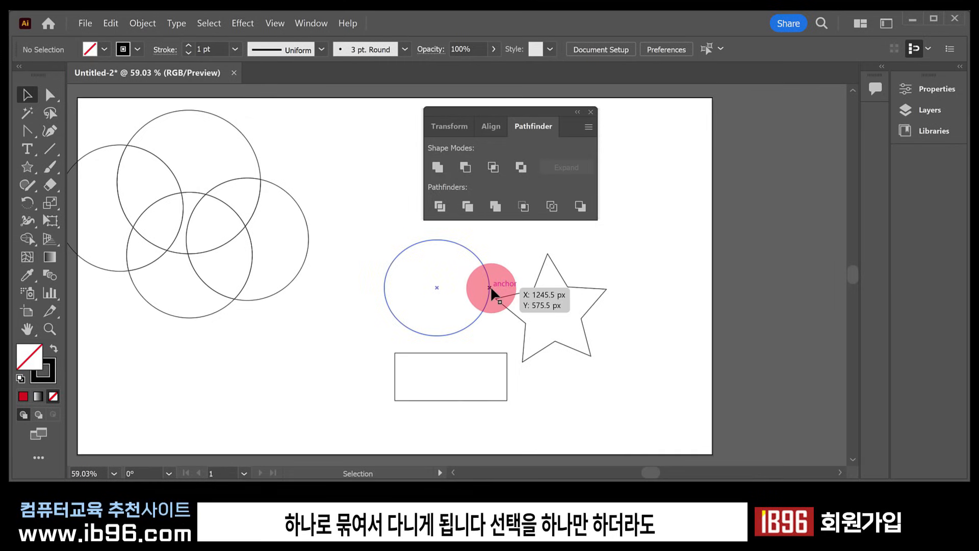
left_click_drag(491, 286, 484, 316)
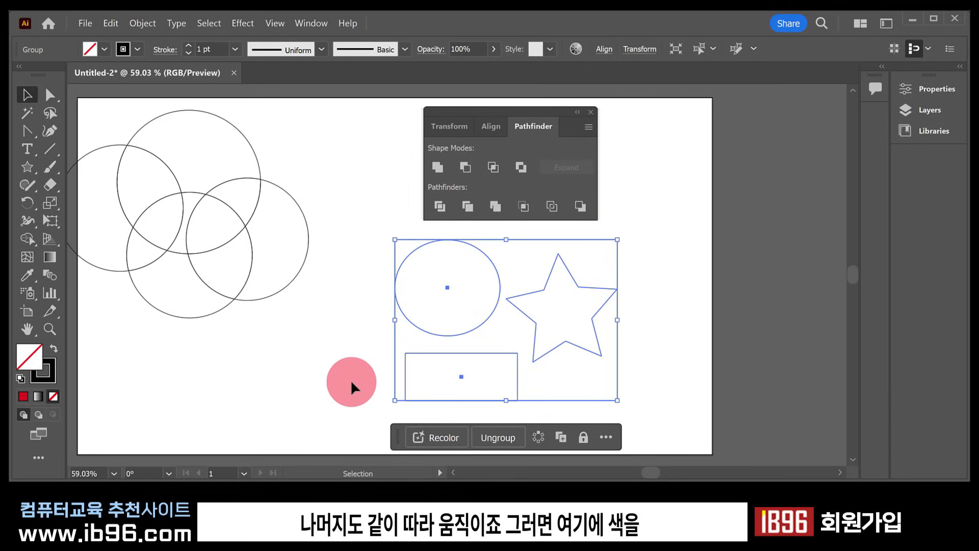
Step: Fill the grouped shapes with red and try scaling the whole group from its upper right corner
double_click(29, 356)
left_click(408, 153)
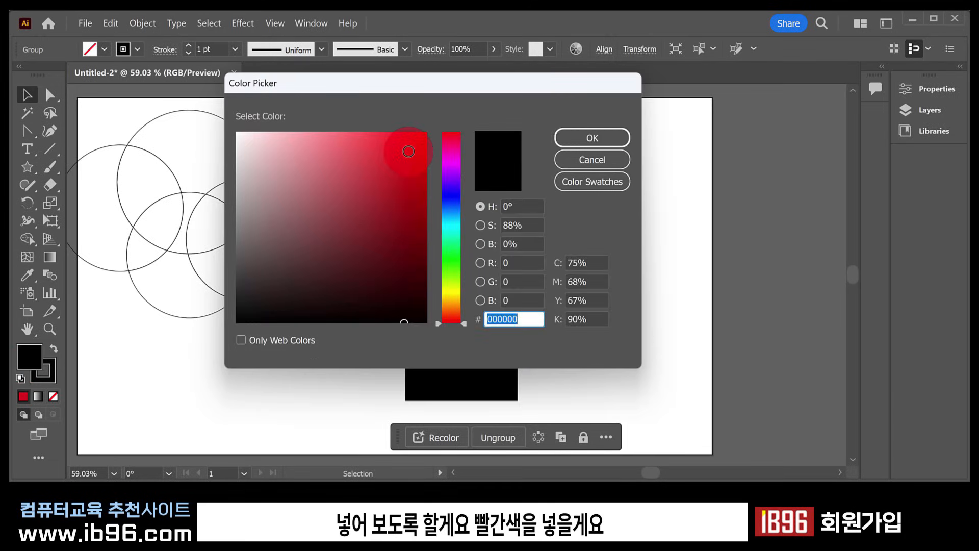
left_click(613, 137)
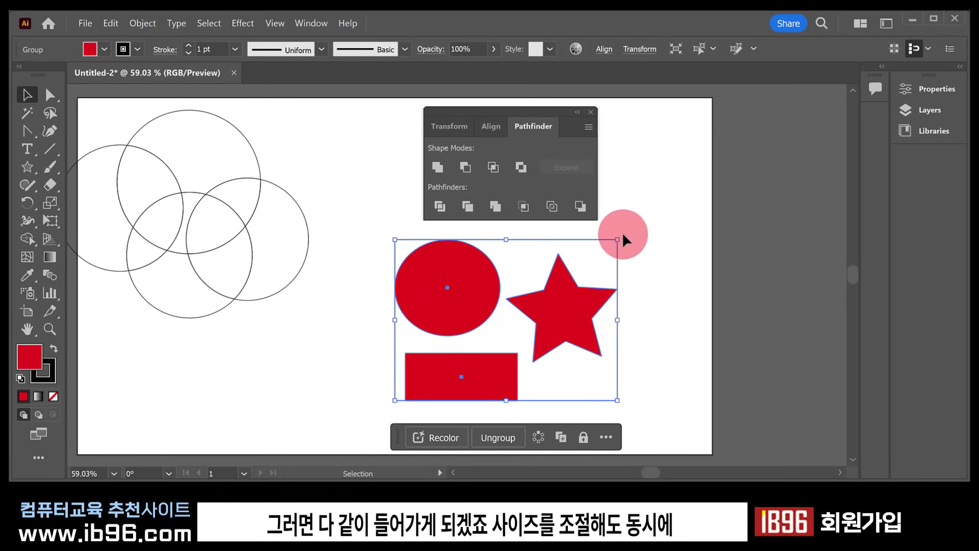
mouse_move(617, 239)
left_mouse_down()
mouse_move(492, 327)
mouse_move(625, 253)
mouse_move(619, 238)
left_mouse_up()
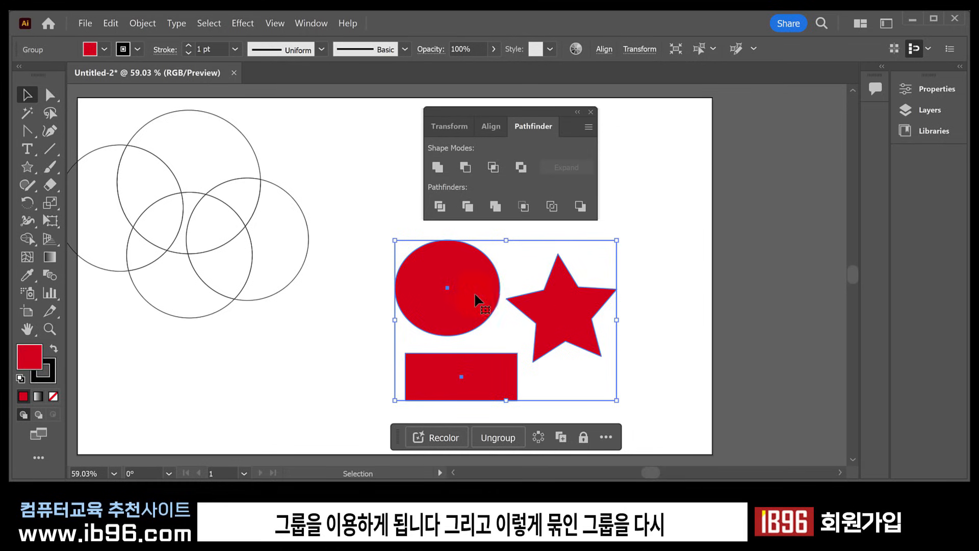
Step: Shift the red group toward the divided circles and ungroup it into separate shapes
left_click(675, 267)
left_click_drag(593, 306, 535, 311)
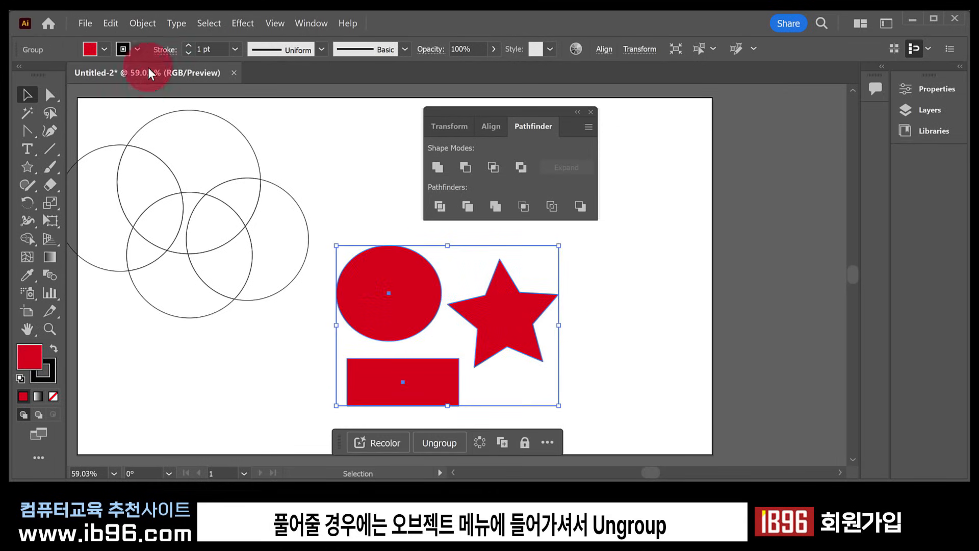
left_click(139, 27)
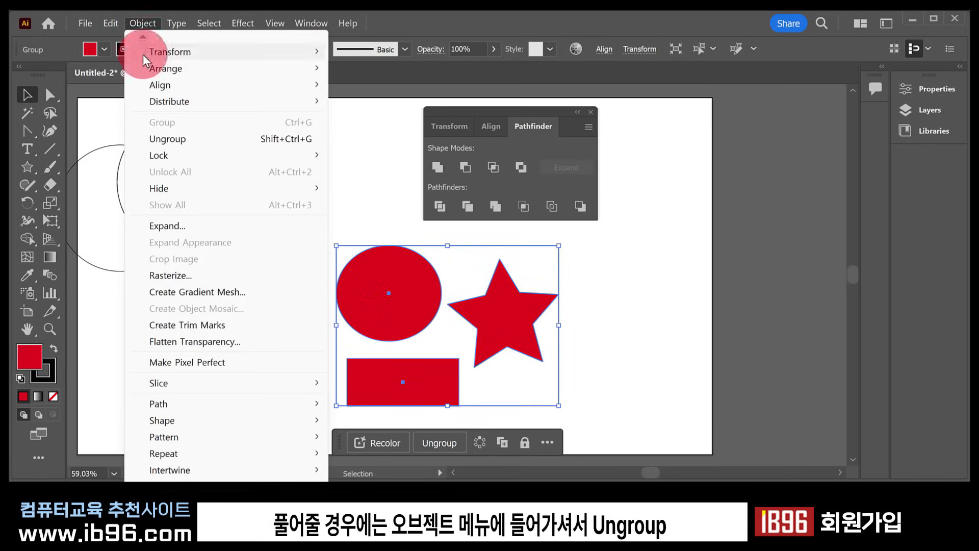
left_click(180, 136)
left_click(626, 295)
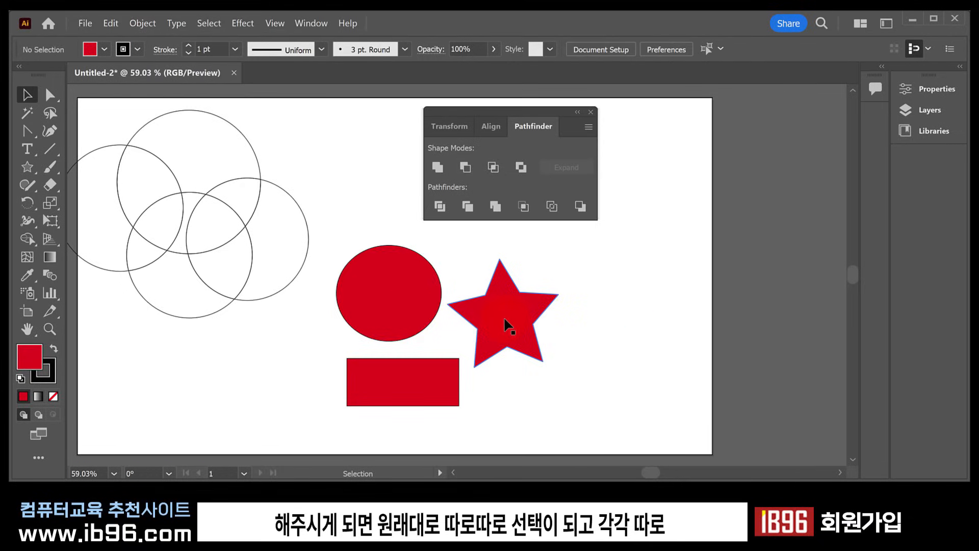
Step: Select the star, ellipse and rectangle individually to test the ungrouping, and delete all three shapes
left_click(505, 323)
left_click(387, 306)
left_click(395, 387)
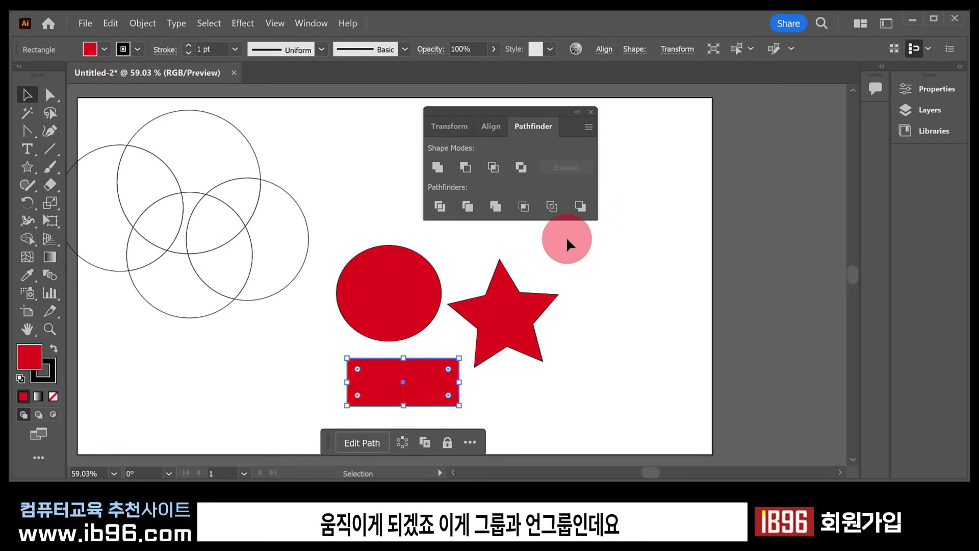
left_click_drag(567, 239, 393, 380)
key("Delete")
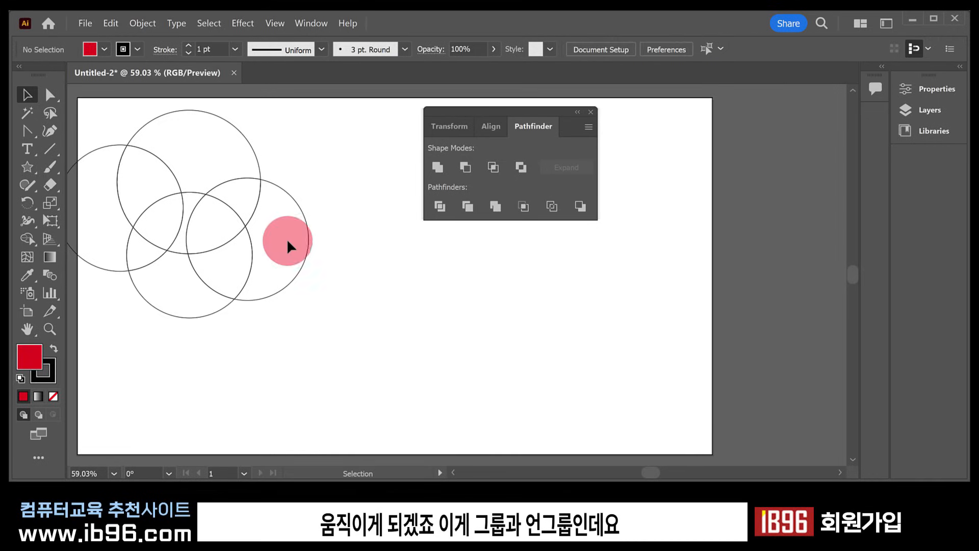
Step: Move the divided circles fully onto the artboard and ungroup them into individual pieces
left_click_drag(271, 179, 384, 237)
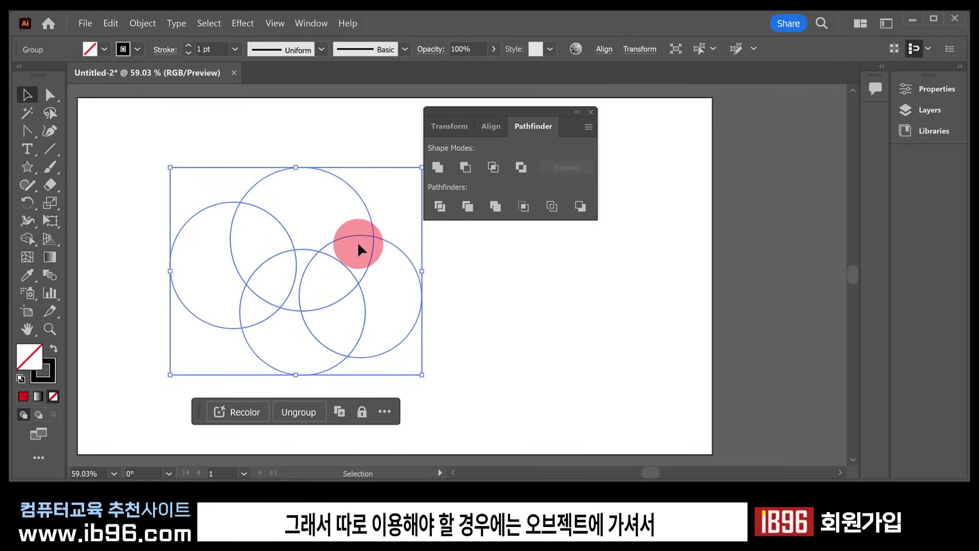
left_click(141, 25)
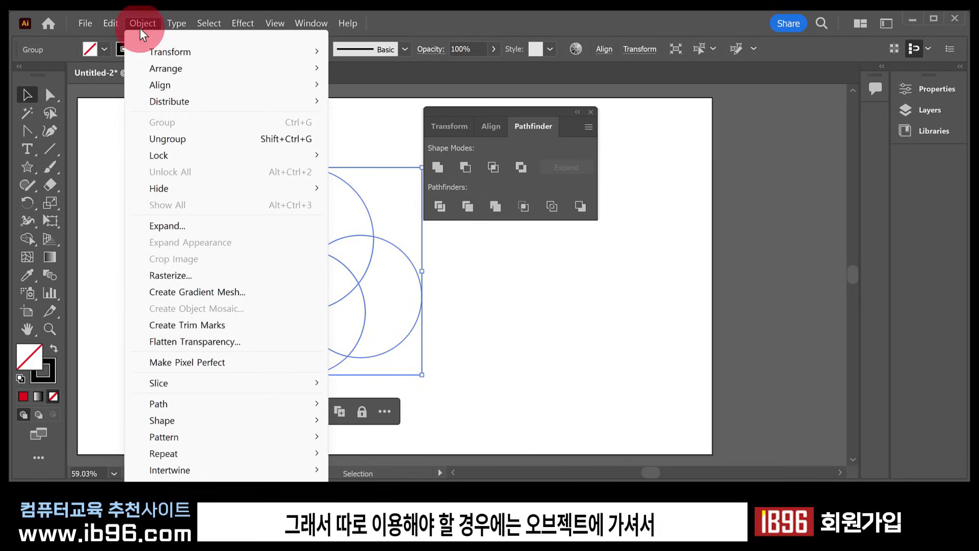
left_click(179, 139)
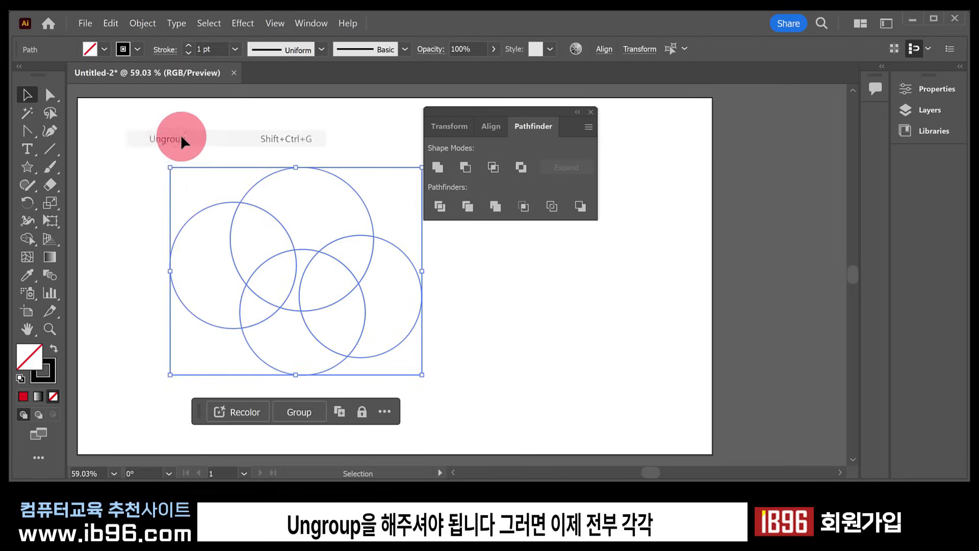
Step: Pull the divided pieces of the four circles slightly apart so that gaps separate them along the cut lines
left_click(323, 169)
left_click_drag(323, 169, 335, 153)
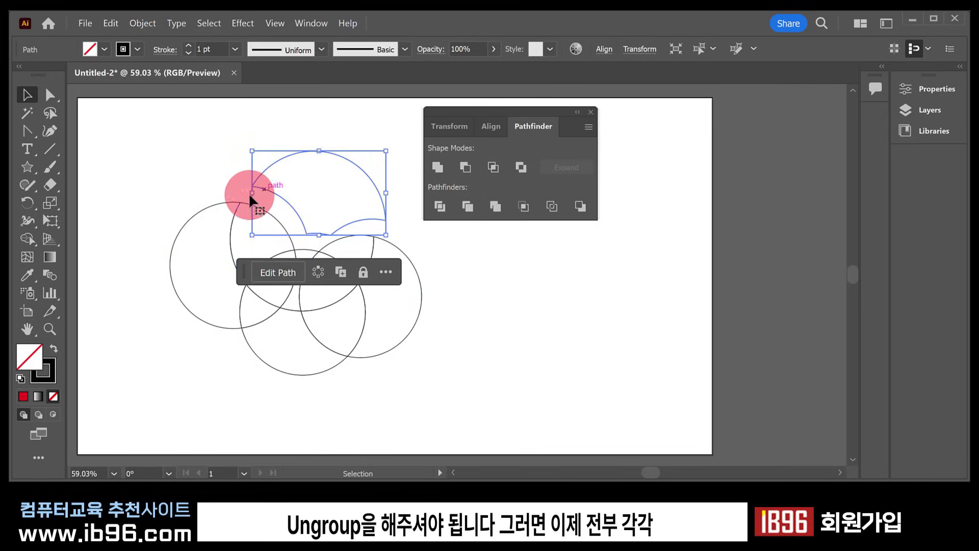
left_click_drag(214, 207, 243, 194)
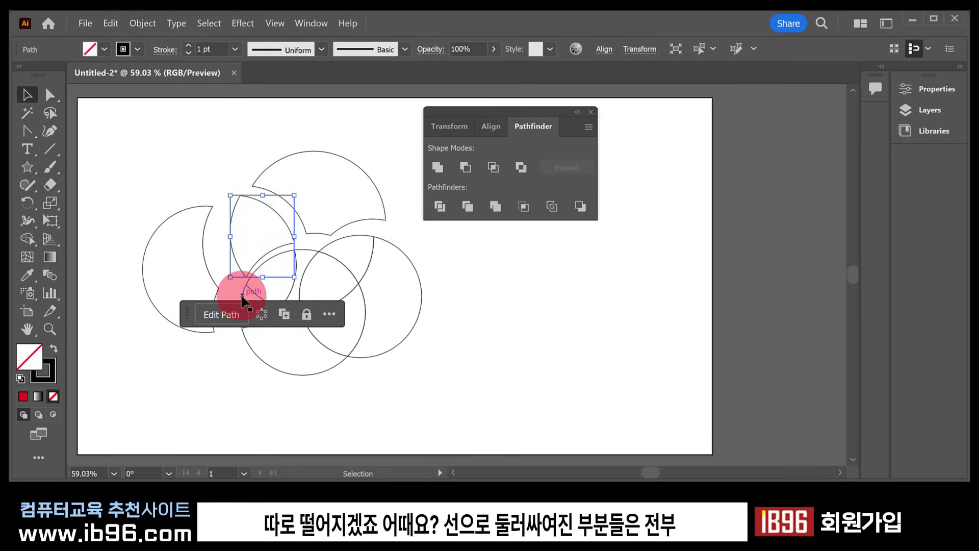
left_click_drag(236, 285, 233, 296)
left_click_drag(287, 376, 281, 403)
left_click_drag(415, 332, 448, 340)
left_click_drag(357, 337, 358, 359)
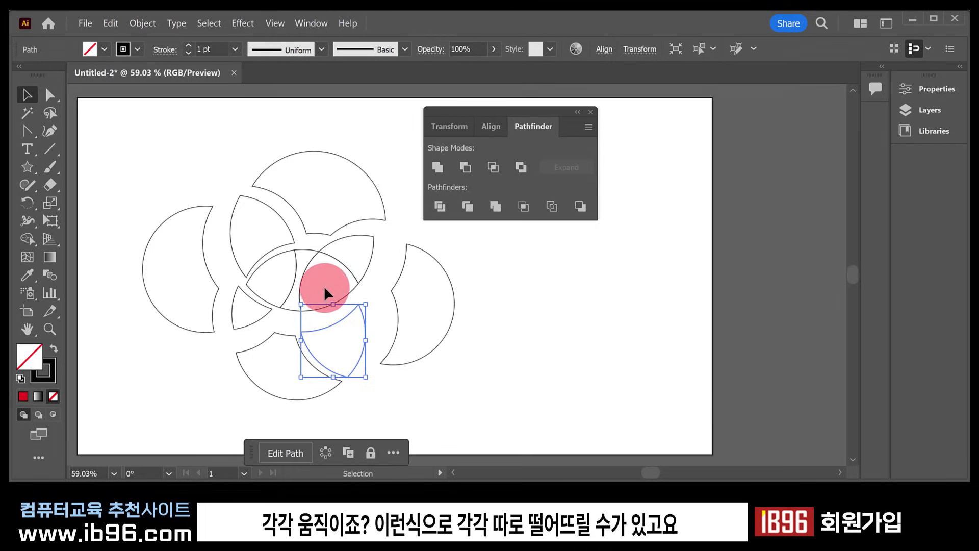
left_click_drag(346, 294, 353, 296)
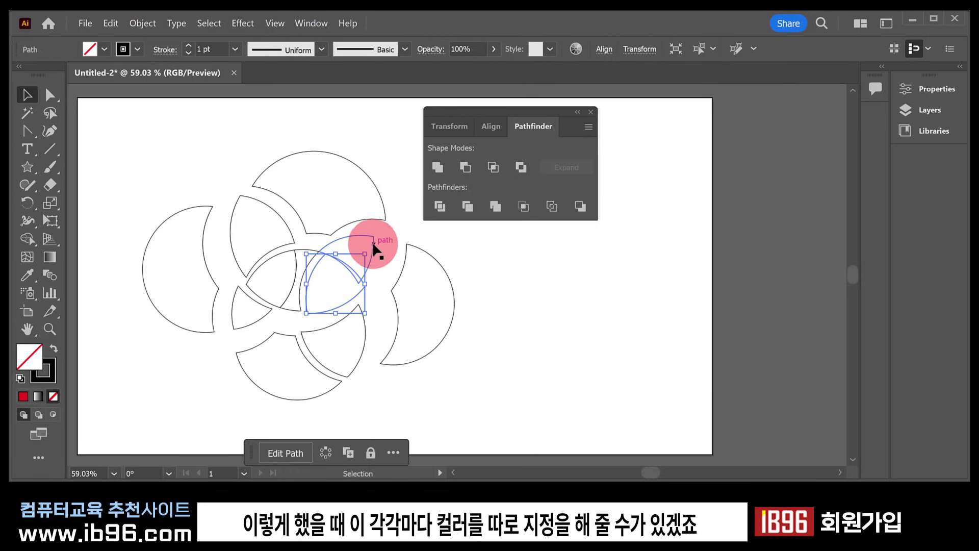
left_click_drag(372, 242, 384, 242)
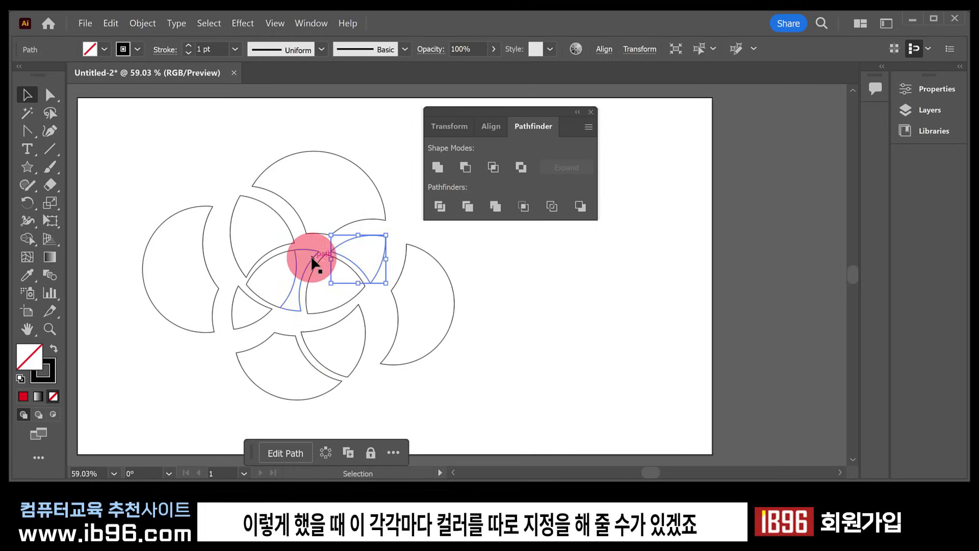
left_click_drag(314, 256, 319, 265)
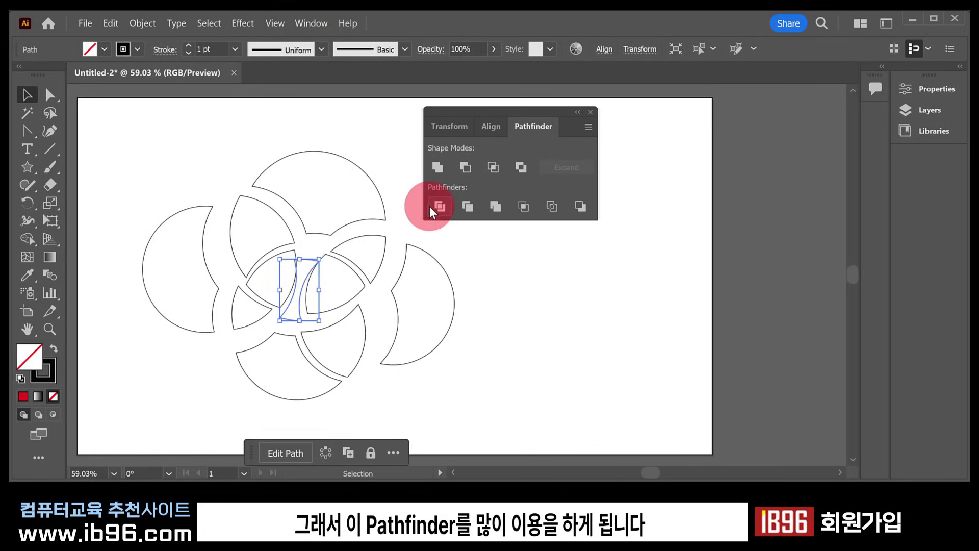
Step: Clear the divided pieces from the artboard and switch to the Rectangle tool
left_click(451, 209)
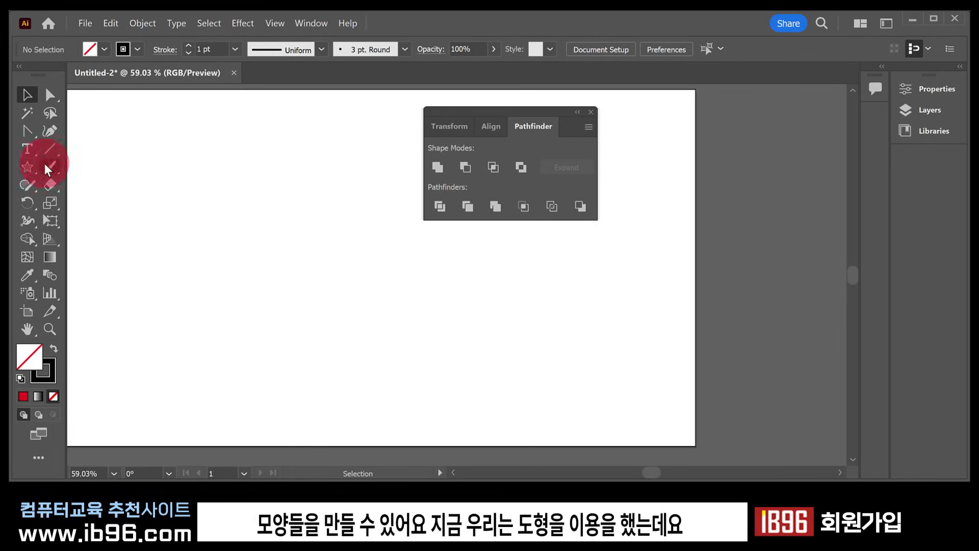
left_click_drag(20, 168, 111, 168)
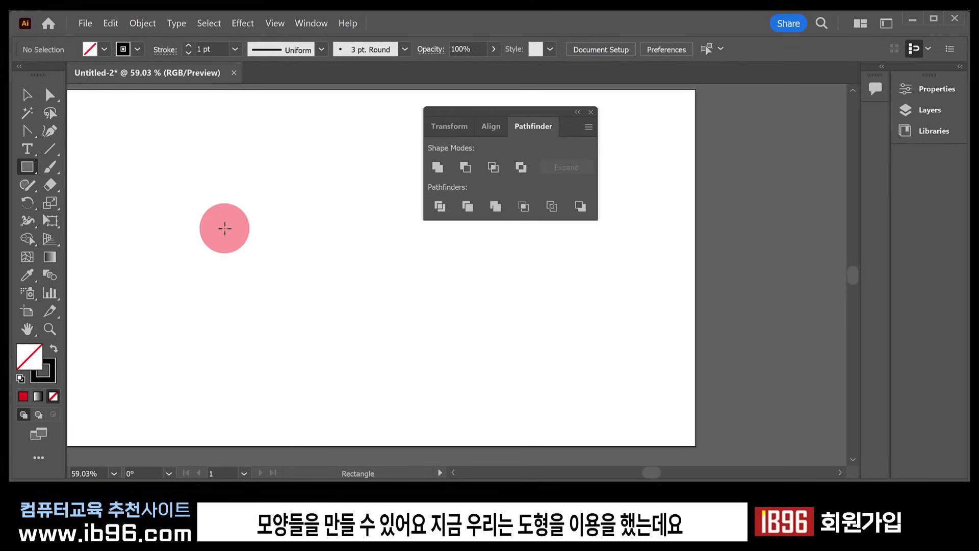
Step: Draw a square with the Rectangle tool in the upper-left area of the artboard and shift it slightly down and right
left_click_drag(179, 175, 301, 317)
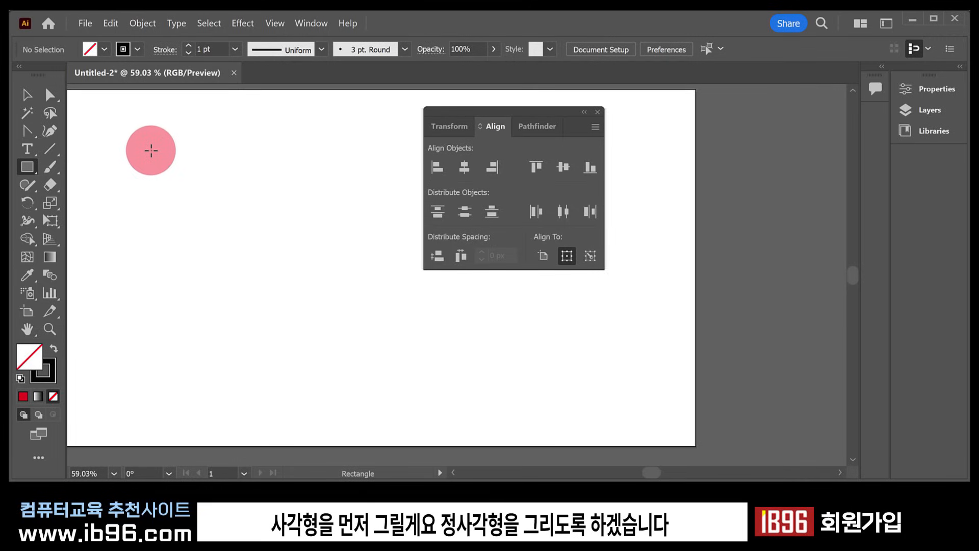
left_click_drag(151, 147, 290, 285)
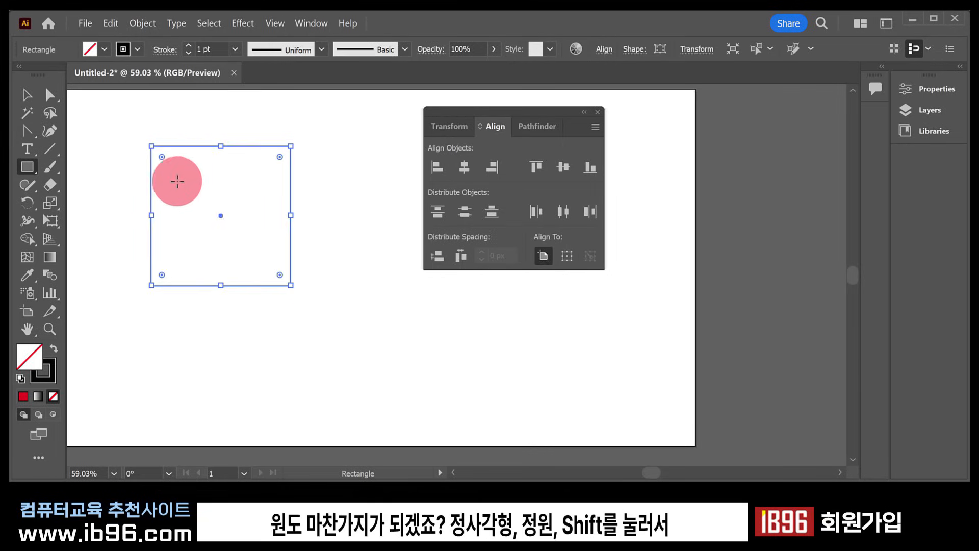
key("v")
left_click_drag(201, 145, 255, 199)
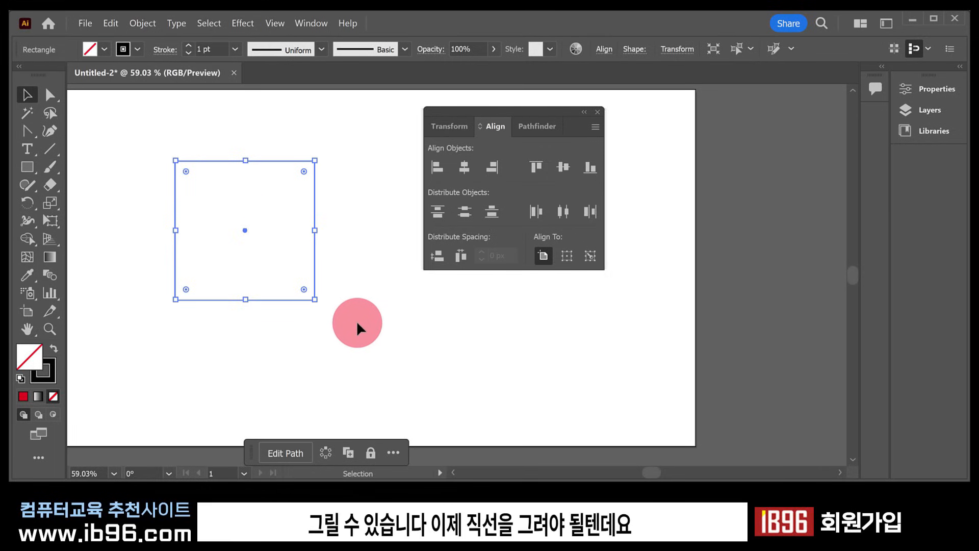
Step: Draw a straight horizontal line above the square with the Pen tool and delete it
left_click(30, 133)
left_click_drag(32, 138, 69, 131)
left_click(136, 129)
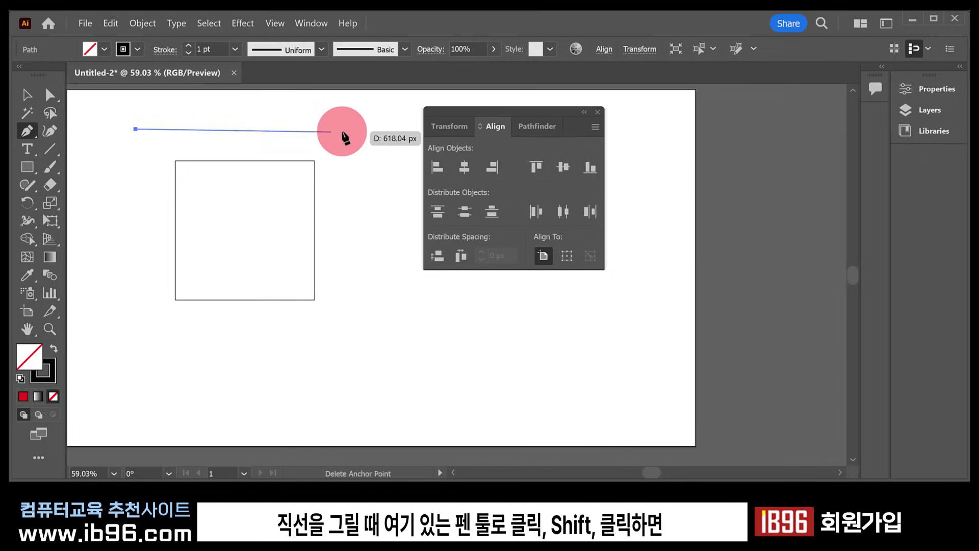
left_click(367, 129, "shift")
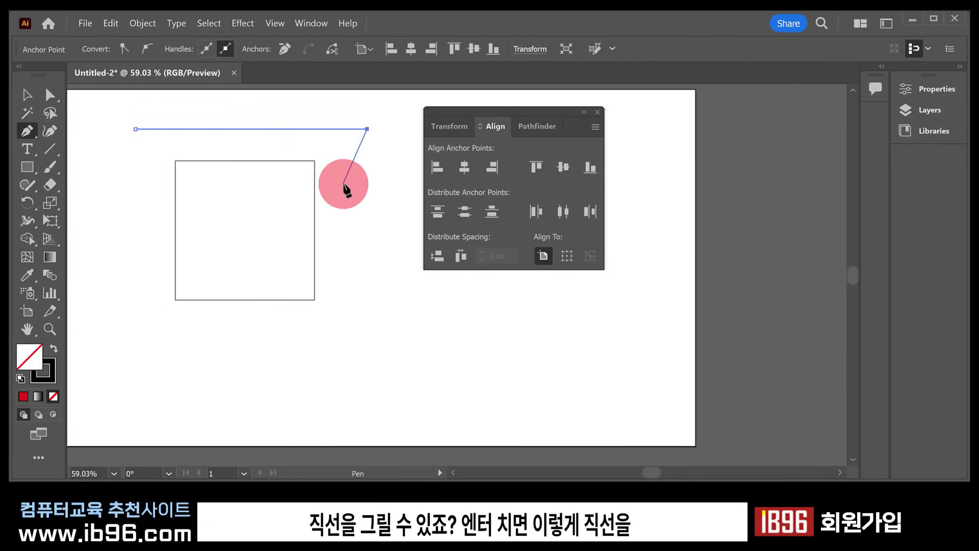
key("Return")
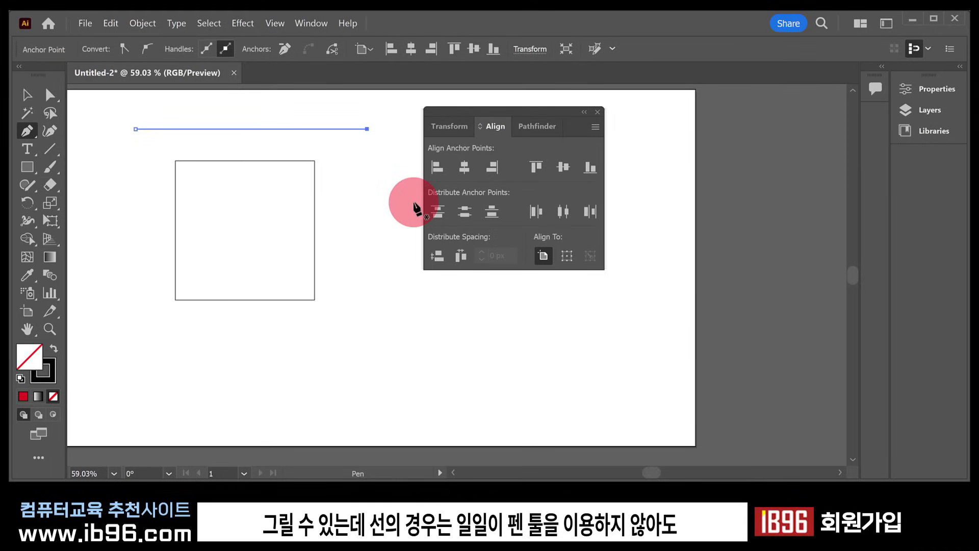
key("Delete")
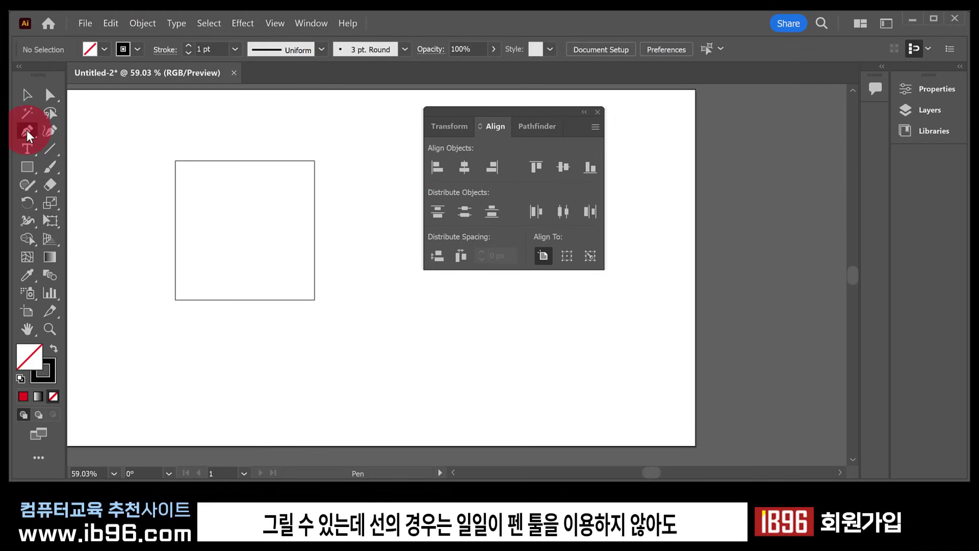
Step: Draw a horizontal and a vertical line across the square with the Line Segment tool, extending both past its edges
left_click(49, 151)
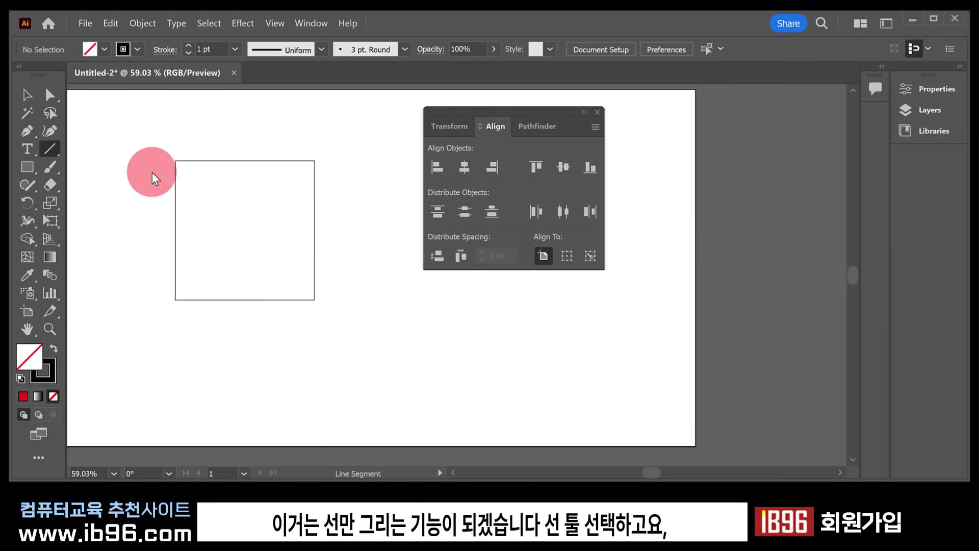
mouse_move(106, 221)
left_mouse_down()
mouse_move(395, 222)
mouse_move(302, 222)
mouse_move(362, 213)
mouse_move(377, 231)
mouse_move(378, 271)
mouse_move(374, 216)
mouse_move(372, 256)
mouse_move(273, 215)
mouse_move(395, 240)
left_mouse_up()
key("shift")
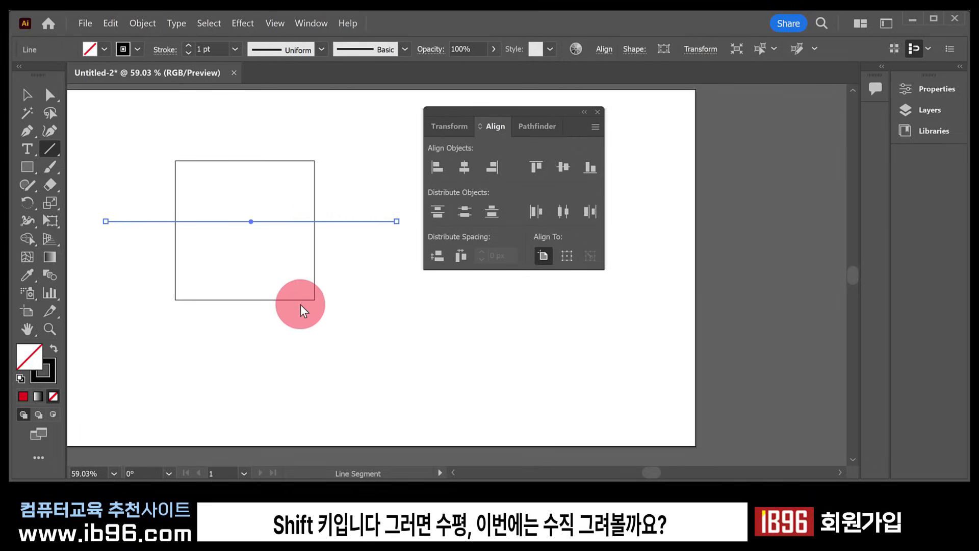
left_click_drag(245, 112, 259, 359)
key("shift")
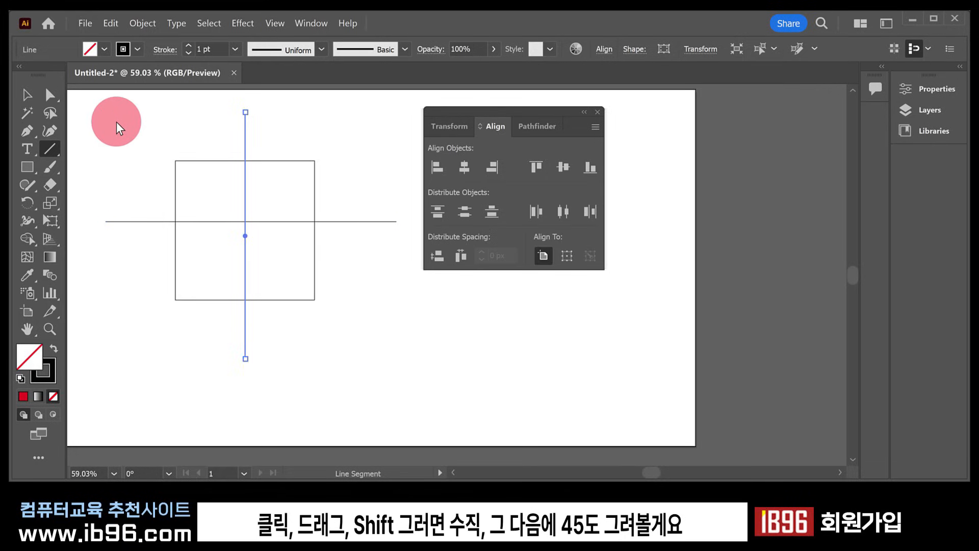
Step: Draw two opposing 45° diagonal lines across the square, extending past its corners
left_click_drag(139, 118, 378, 356)
key("shift")
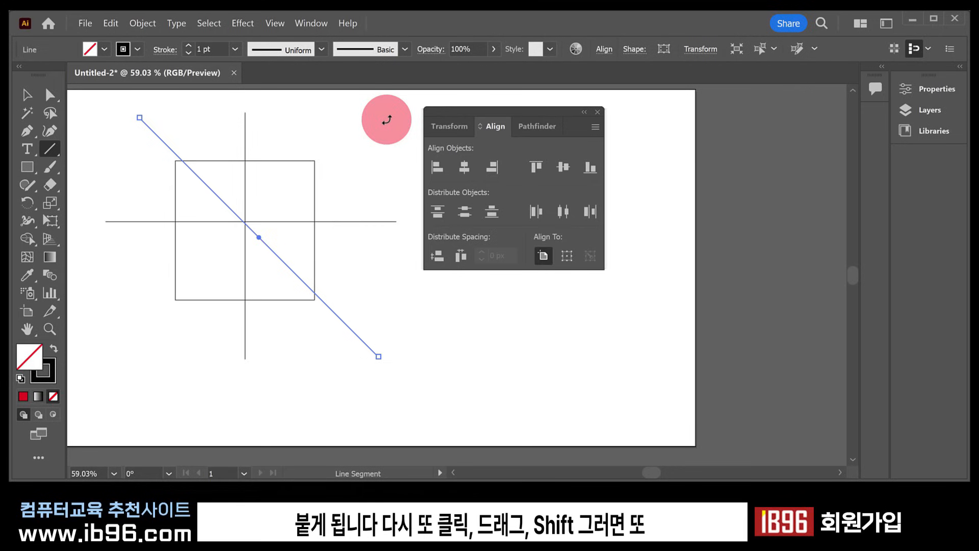
left_click_drag(387, 119, 151, 368)
Step: Center-align the square and all four lines with each other horizontally and vertically
left_click(27, 96)
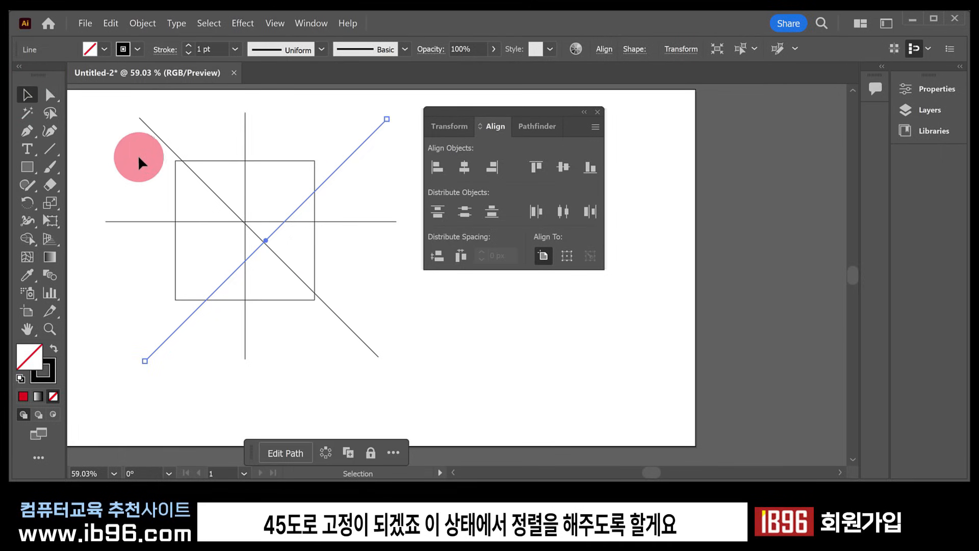
left_click_drag(111, 131, 375, 353)
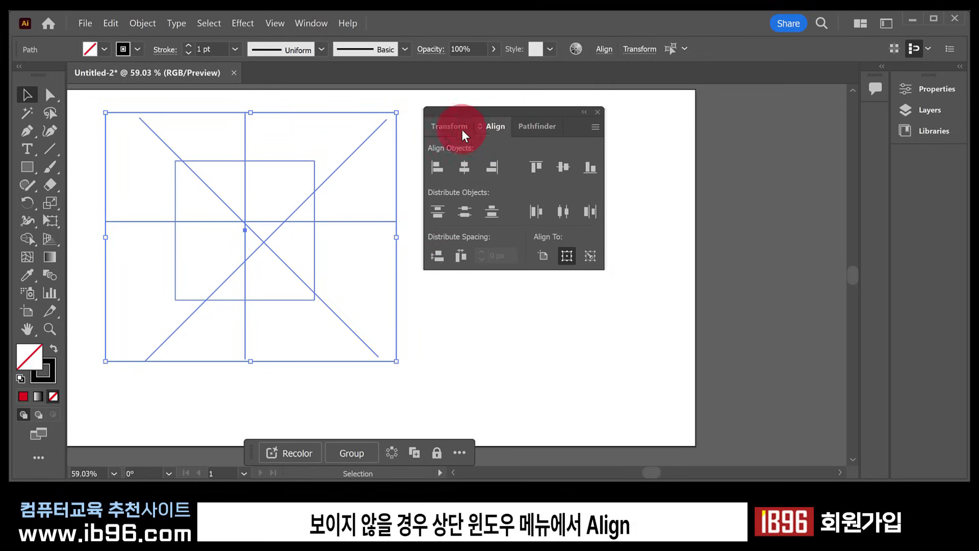
left_click(314, 23)
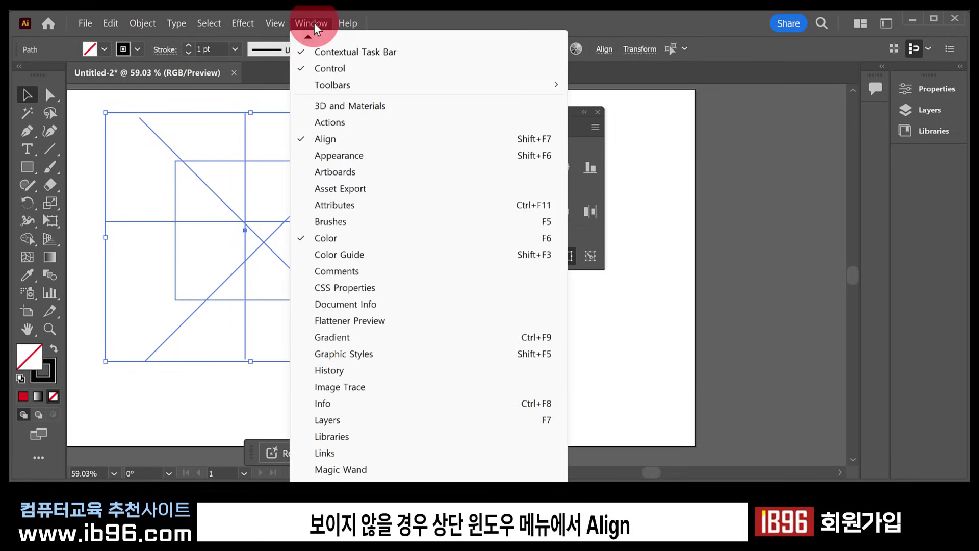
left_click(338, 138)
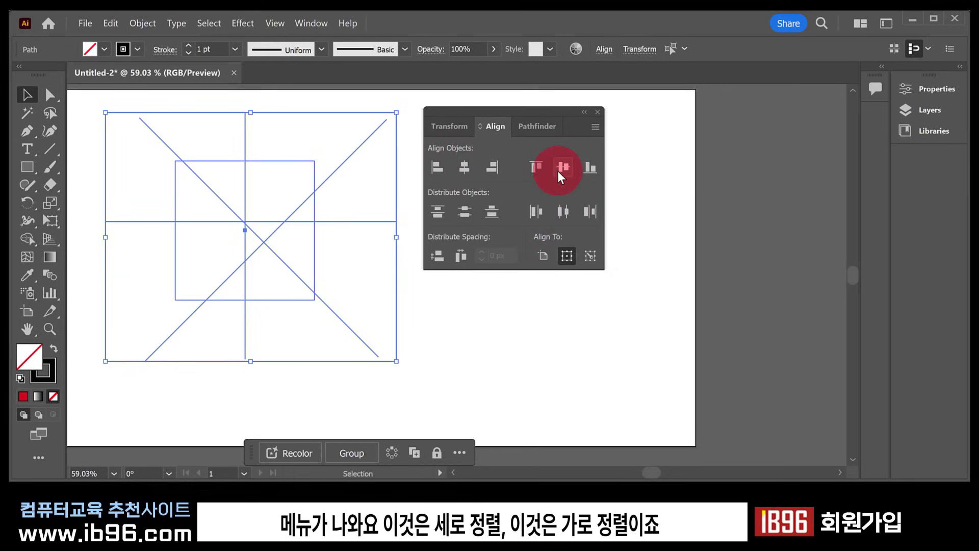
left_click(465, 168)
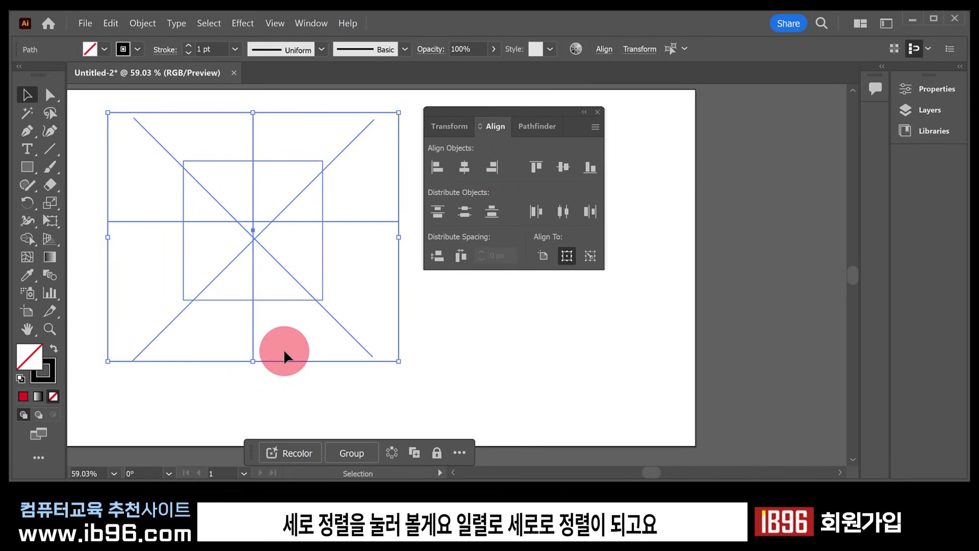
left_click(557, 172)
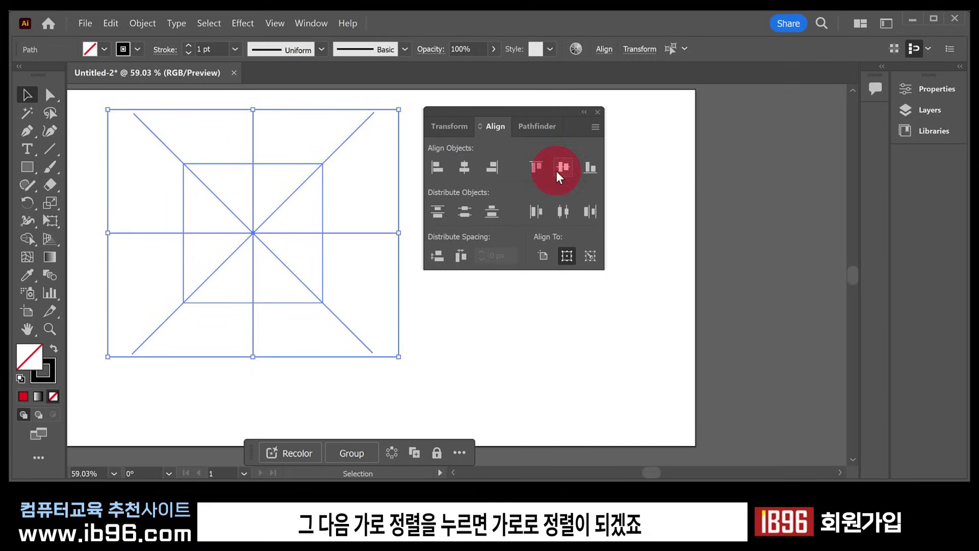
left_click(554, 375)
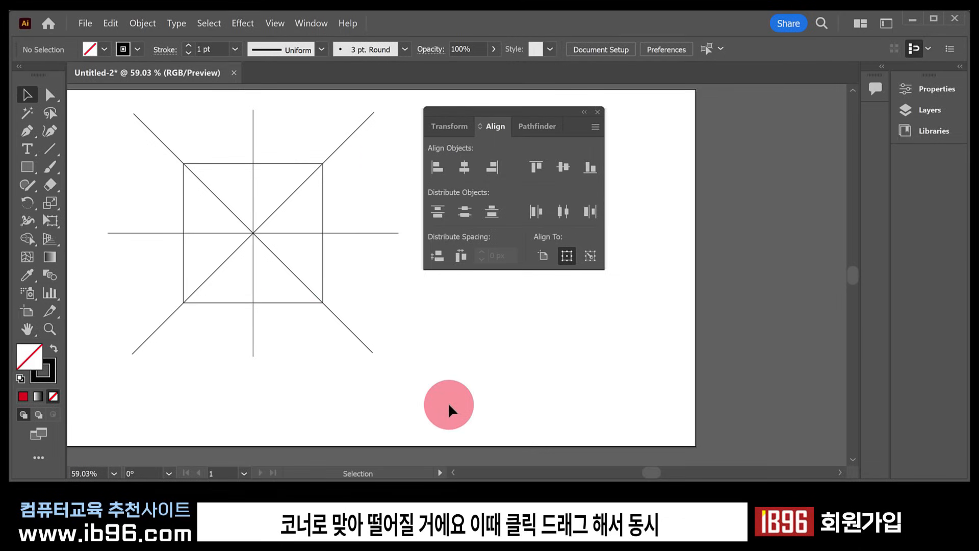
Step: Split the square along the four crossing lines with Pathfinder Divide and ungroup the resulting pieces
left_click_drag(449, 403, 143, 131)
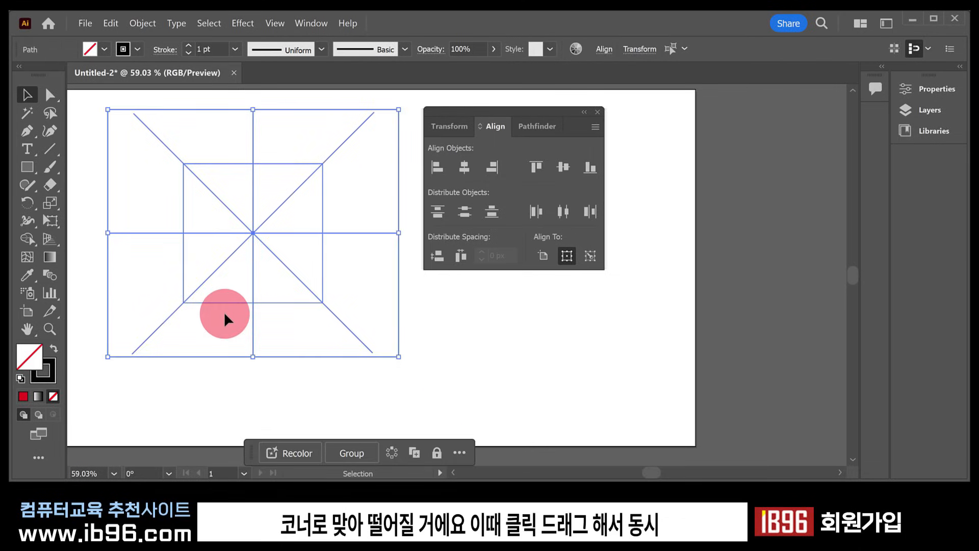
left_click(534, 126)
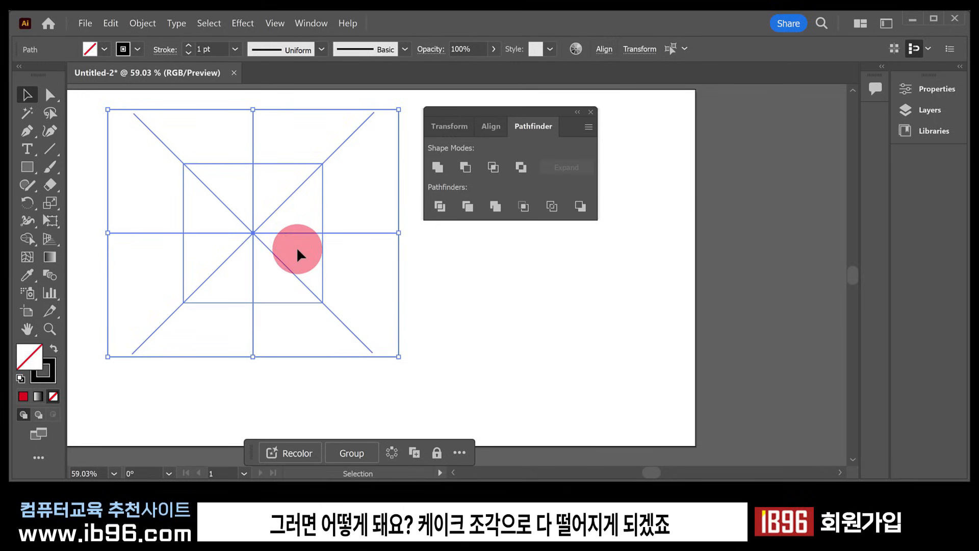
left_click(438, 206)
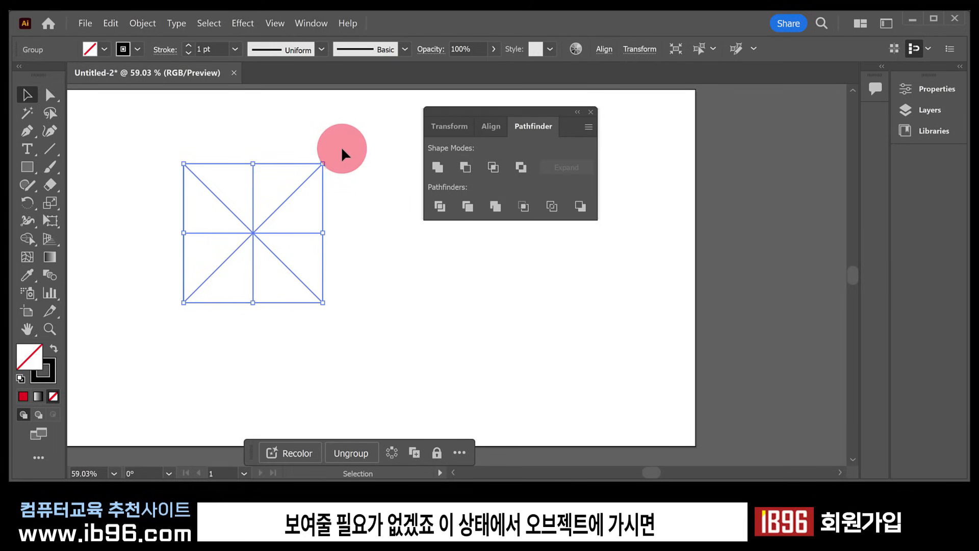
left_click(152, 24)
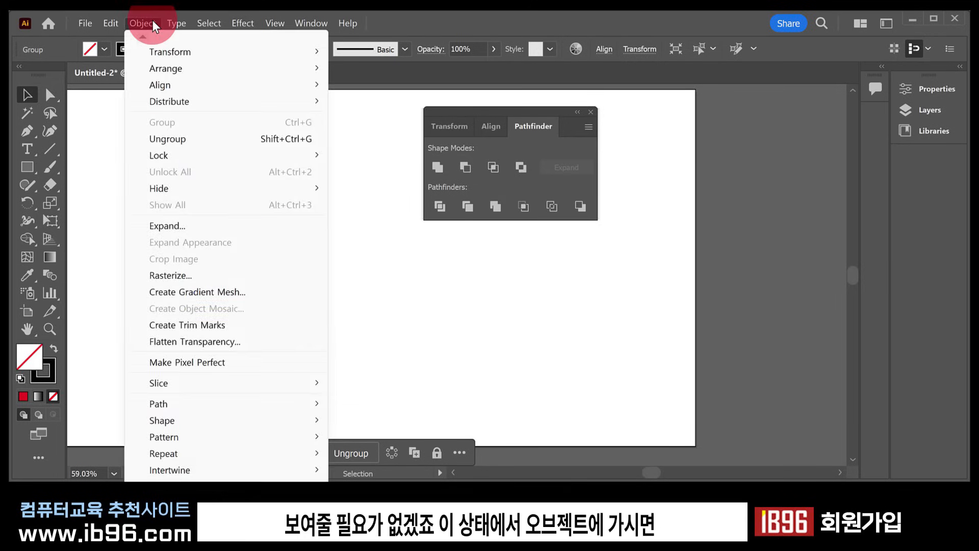
left_click(186, 136)
left_click(374, 274)
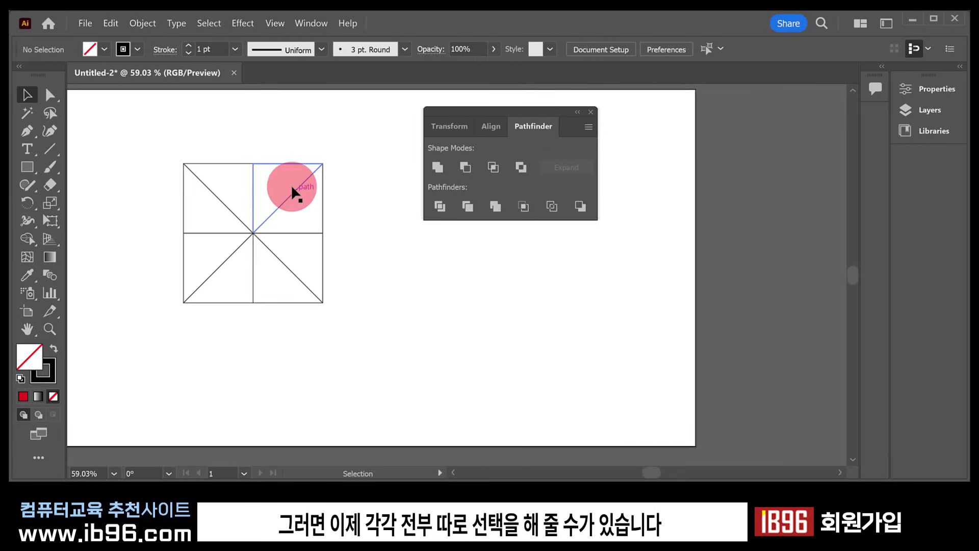
Step: Try moving three upper triangles out of the divided square, and undo the moves
left_click(283, 164)
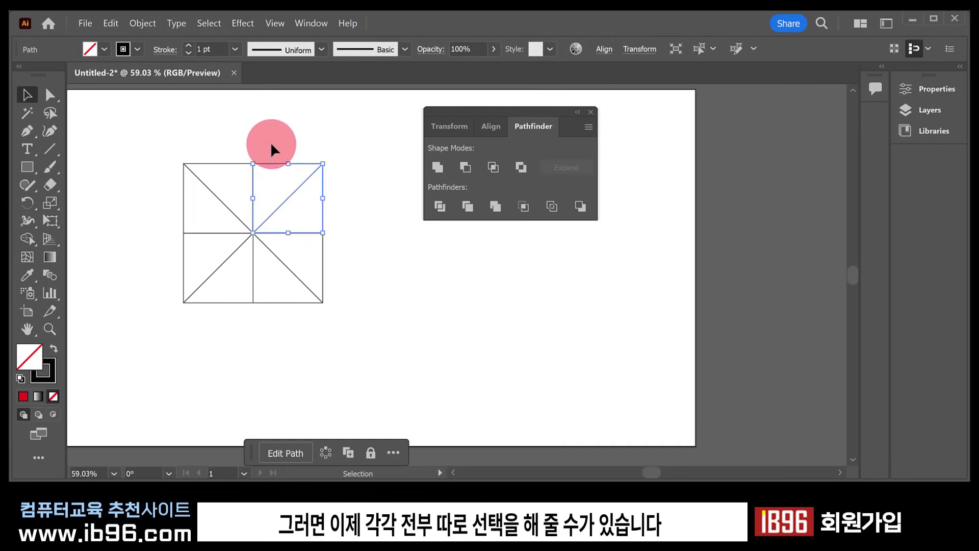
left_click_drag(233, 163, 233, 118)
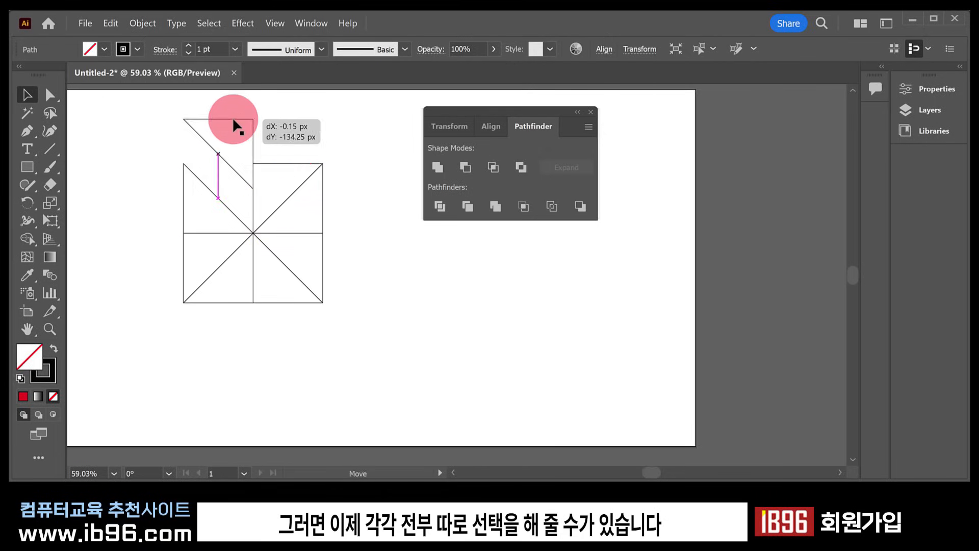
left_click_drag(289, 164, 296, 136)
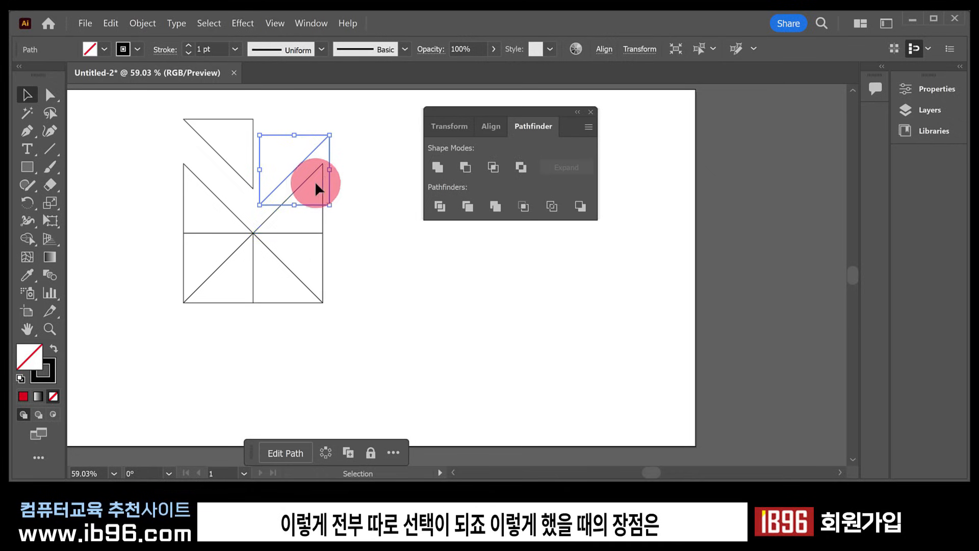
left_click_drag(325, 186, 340, 179)
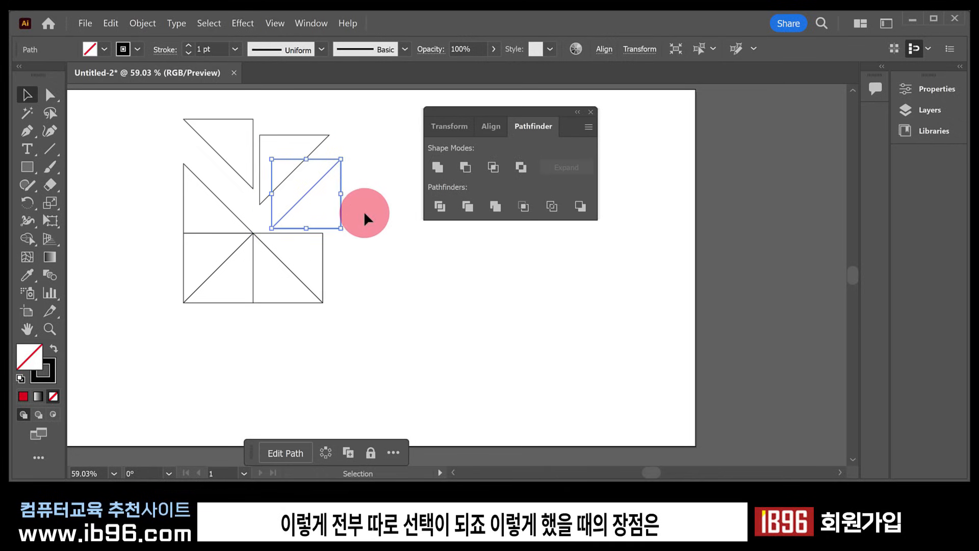
key("ctrl+z")
key("ctrl+z")
key("ctrl+z")
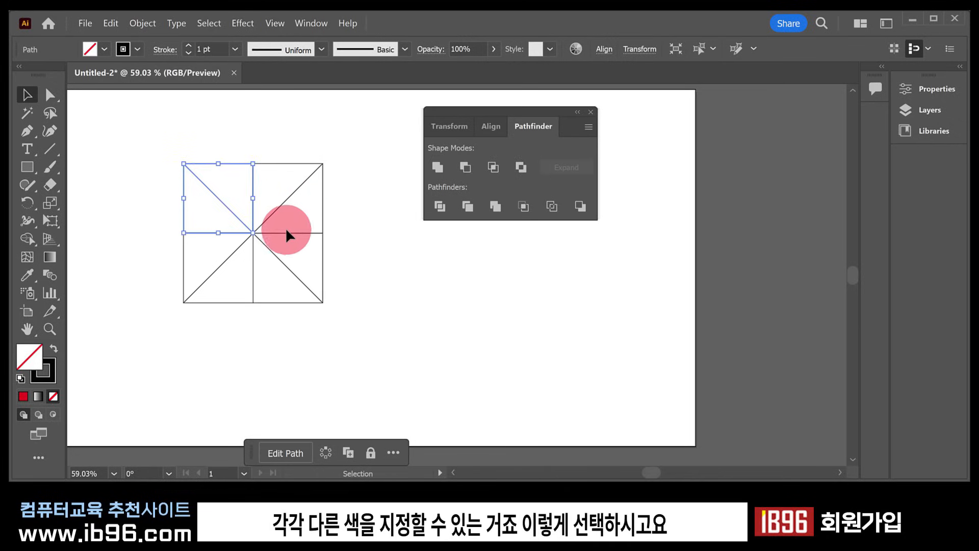
Step: Fill the triangle on the left half of the square's top edge with red, FF0000
double_click(28, 357)
left_click(399, 137)
left_click_drag(400, 137, 435, 129)
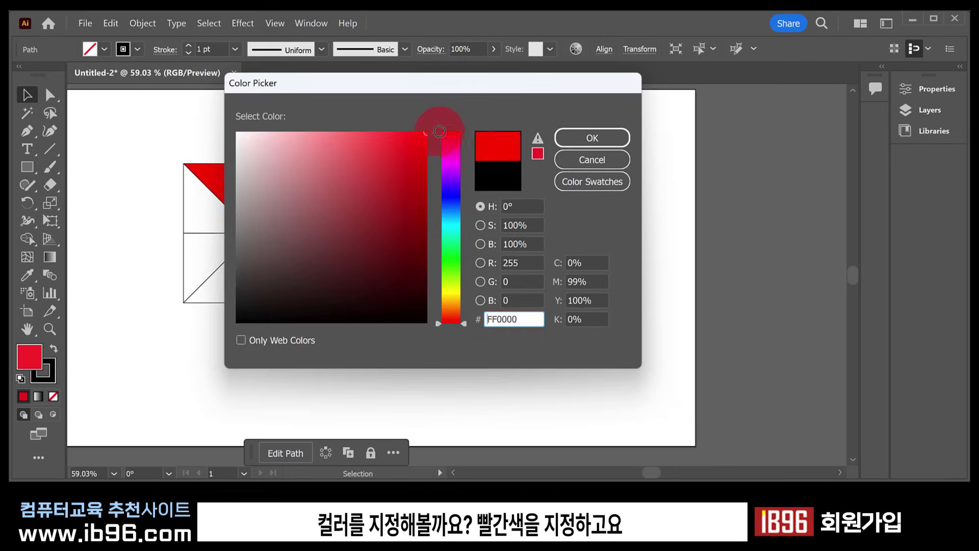
left_click(619, 139)
Step: Fill the triangle on the right half of the square's top edge with blue
left_click(256, 198)
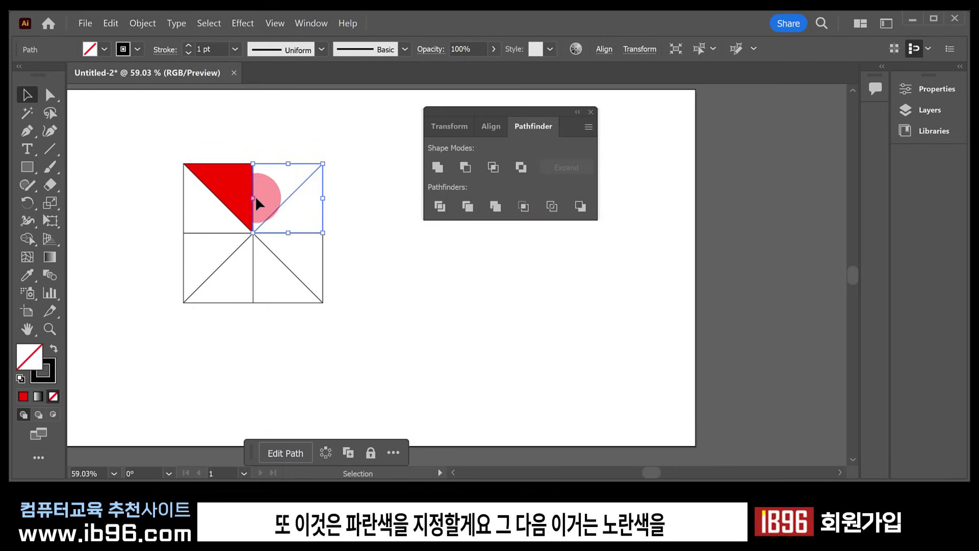
double_click(28, 357)
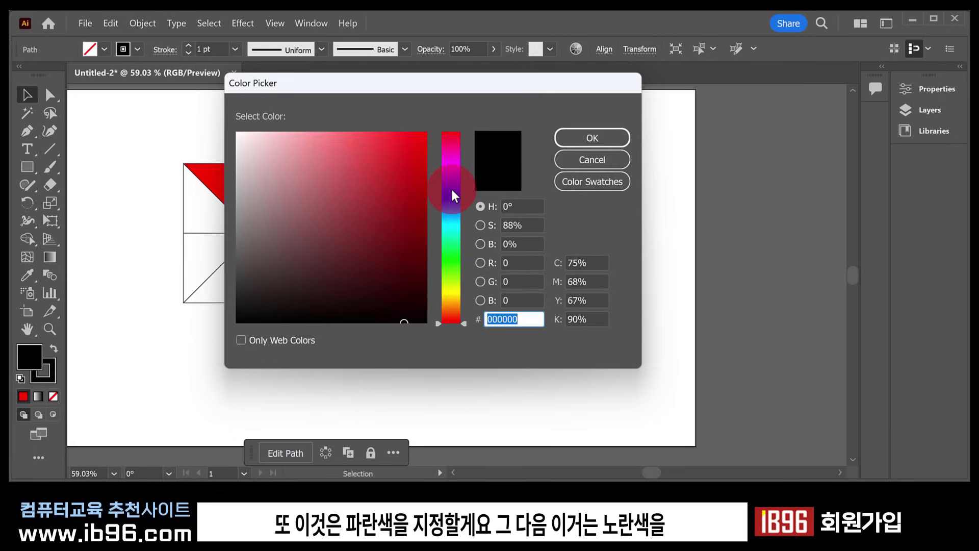
left_click(452, 197)
left_click(593, 137)
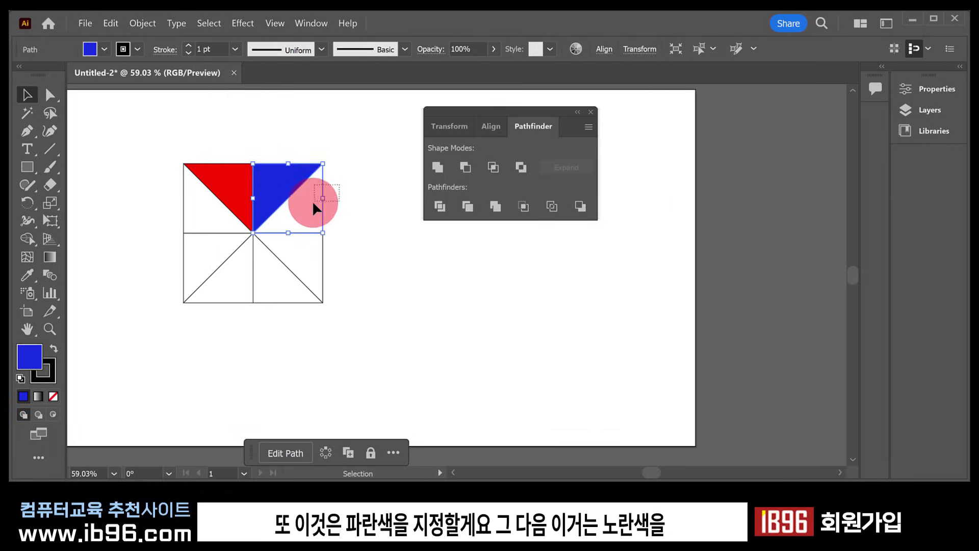
Step: Fill the triangle on the upper half of the square's right edge with yellow
left_click(118, 330)
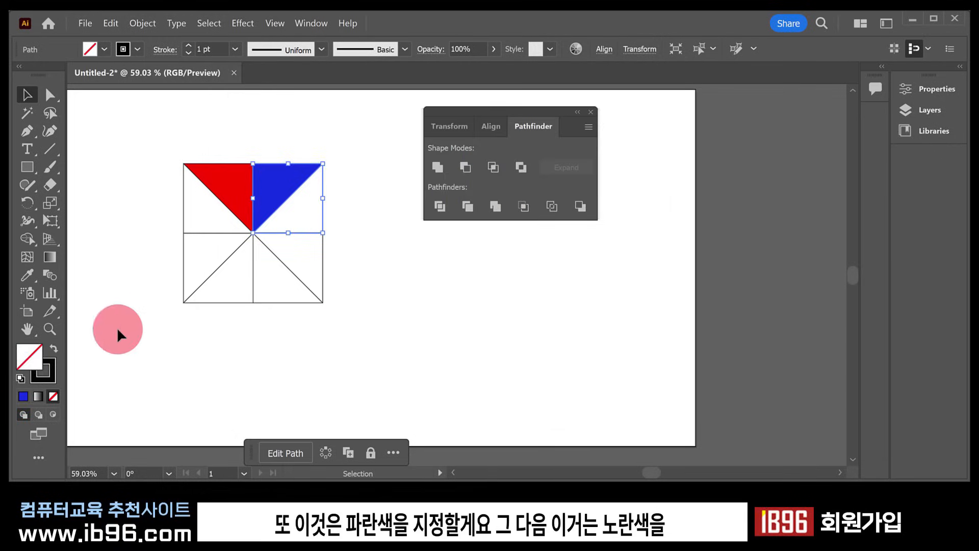
double_click(38, 355)
left_click(449, 290)
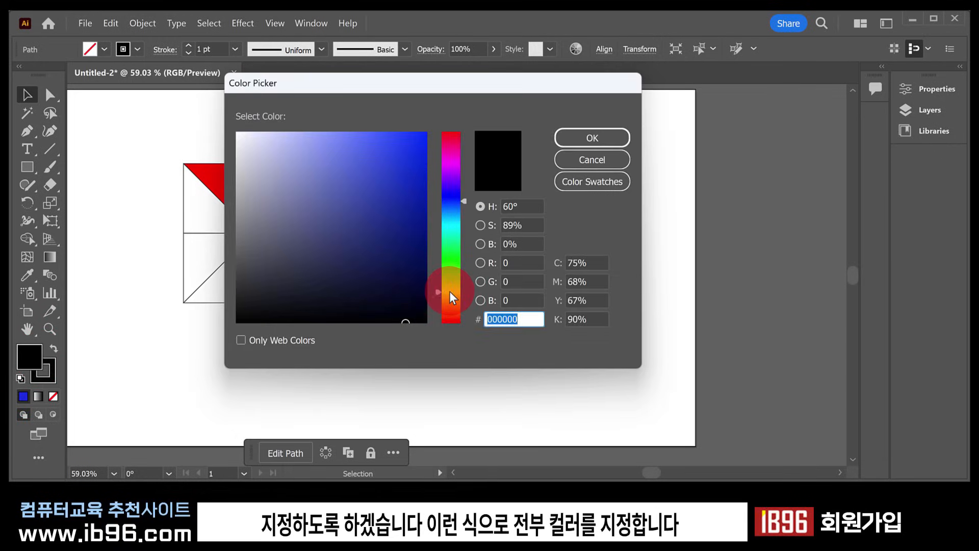
left_click(406, 155)
left_click(571, 136)
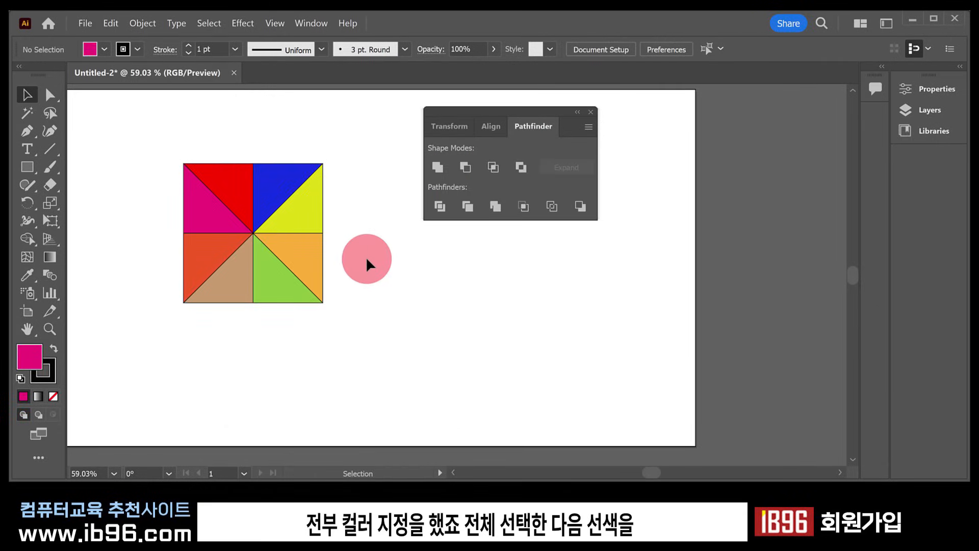
Step: Select all eight triangles of the square and remove their stroke
left_click_drag(131, 145, 409, 352)
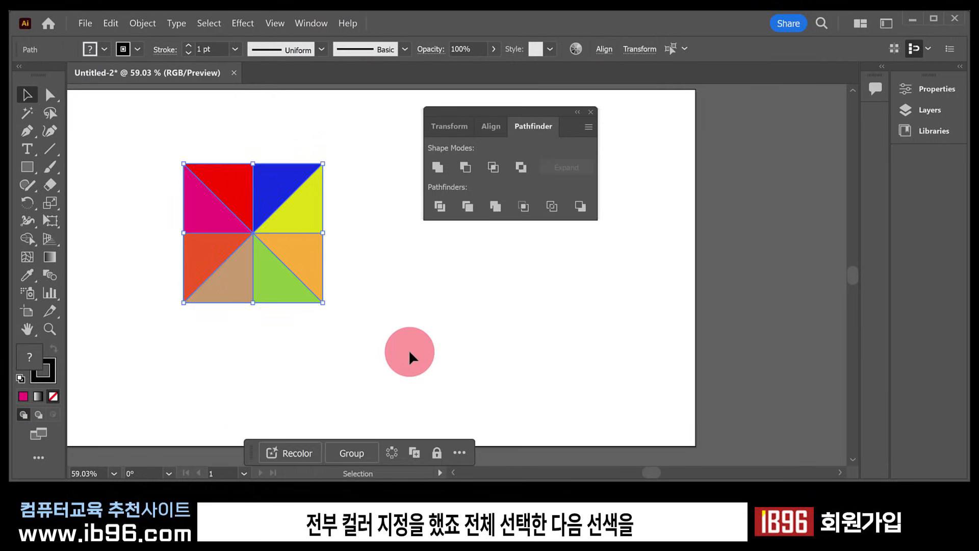
left_click(51, 396)
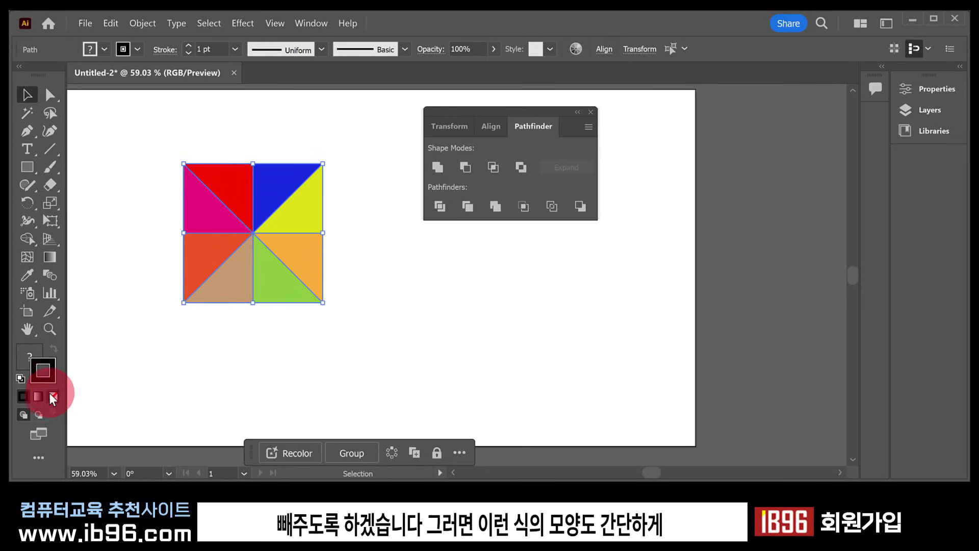
left_click(338, 300)
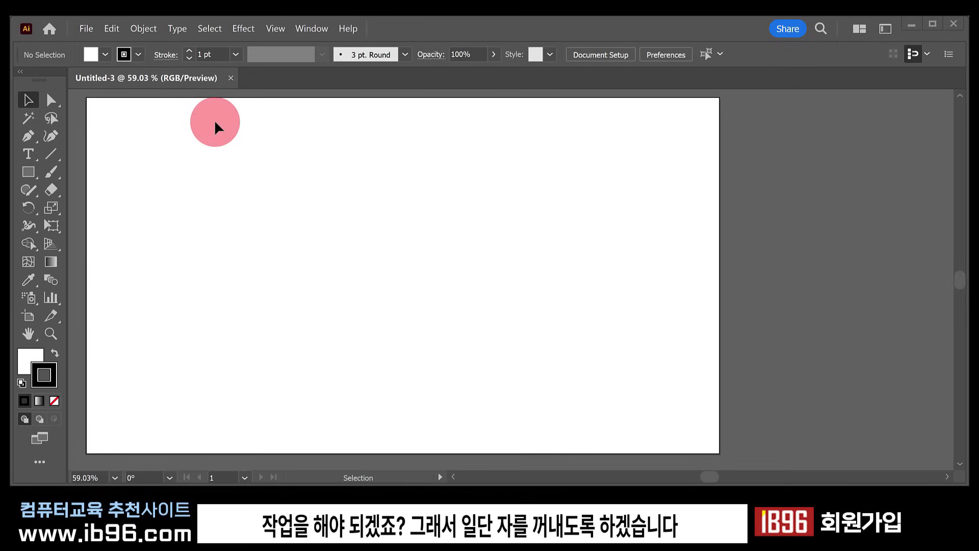
Step: Show the rulers in the new blank document
left_click(276, 30)
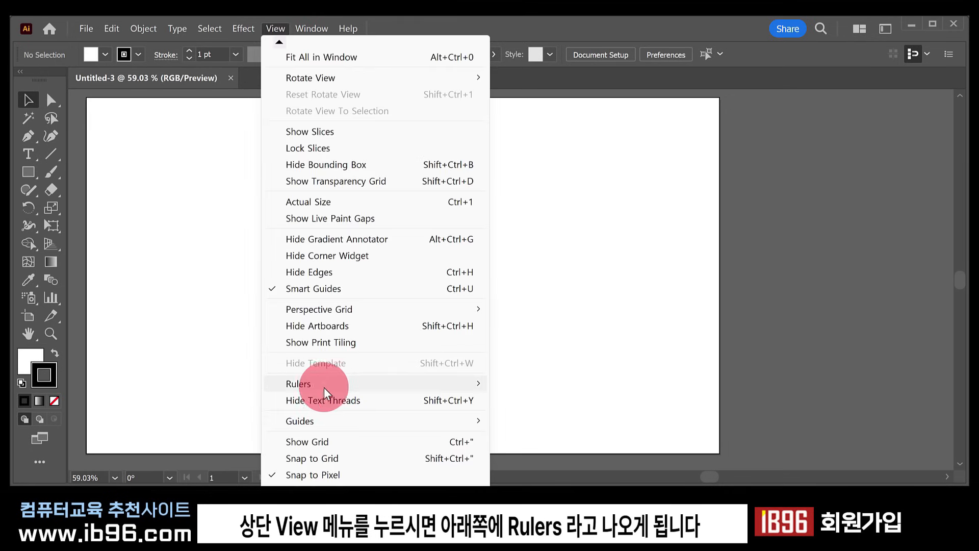
mouse_move(352, 387)
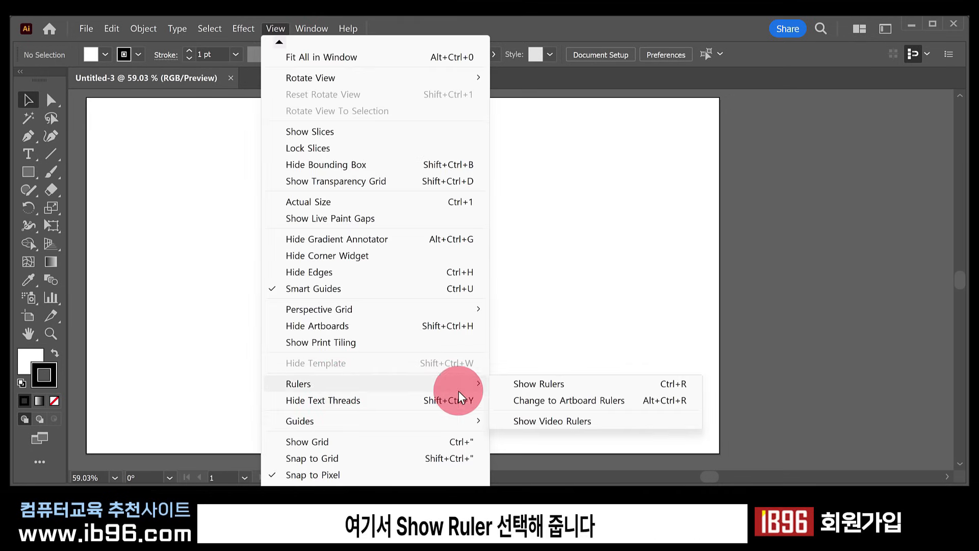
left_click(531, 384)
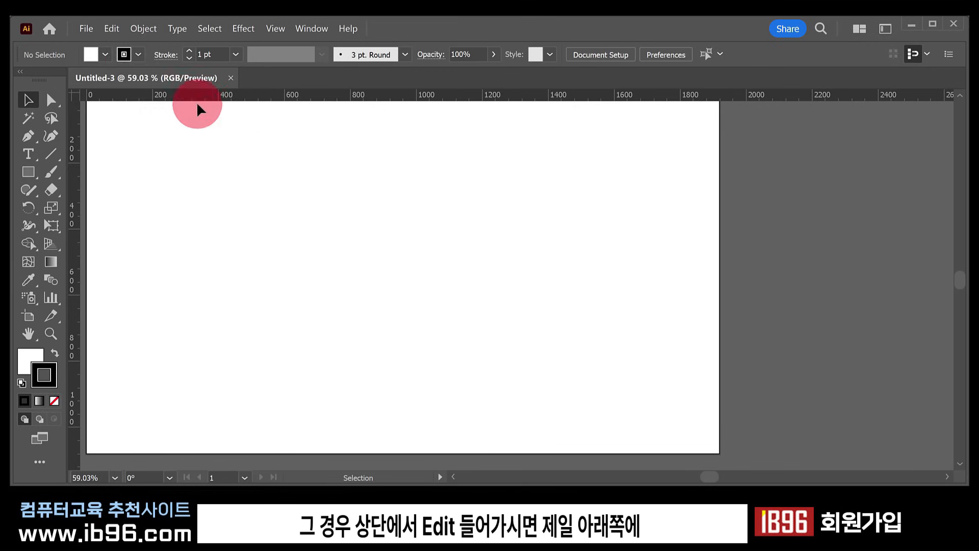
Step: Set the general units to Millimeters in the preferences
left_click(115, 28)
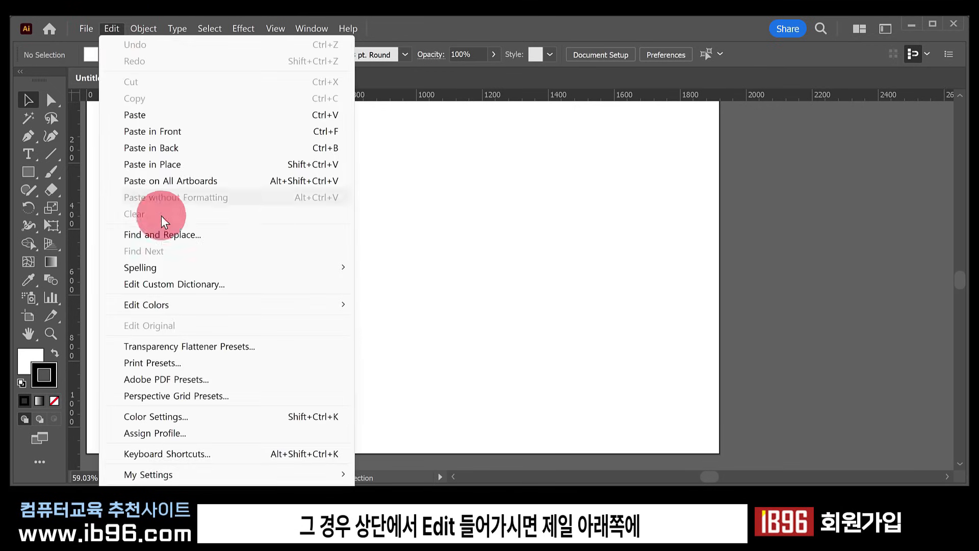
mouse_move(338, 483)
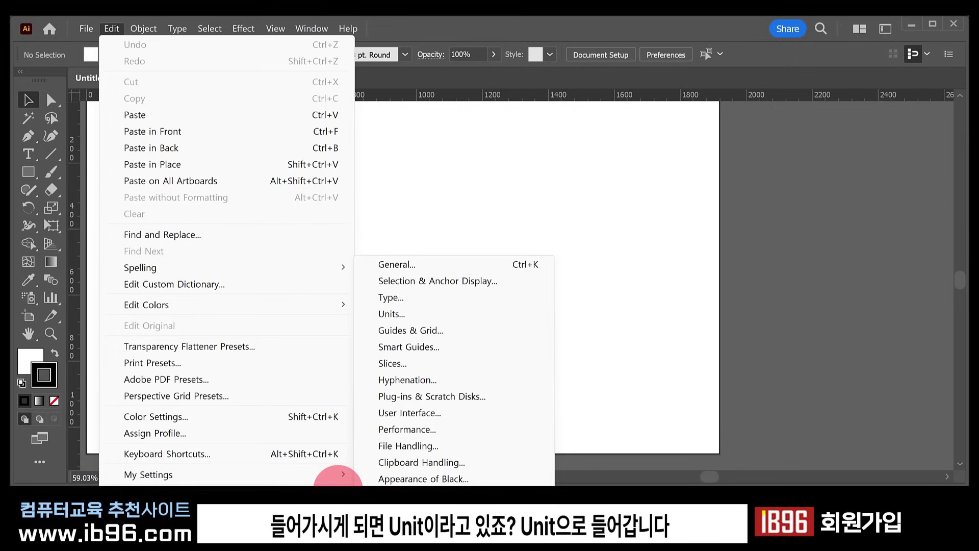
left_click(408, 314)
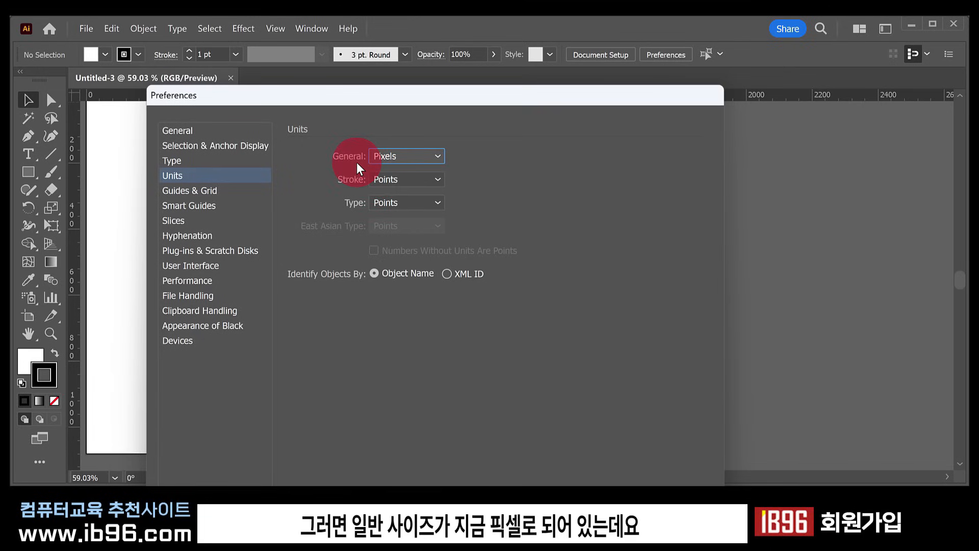
left_click(402, 156)
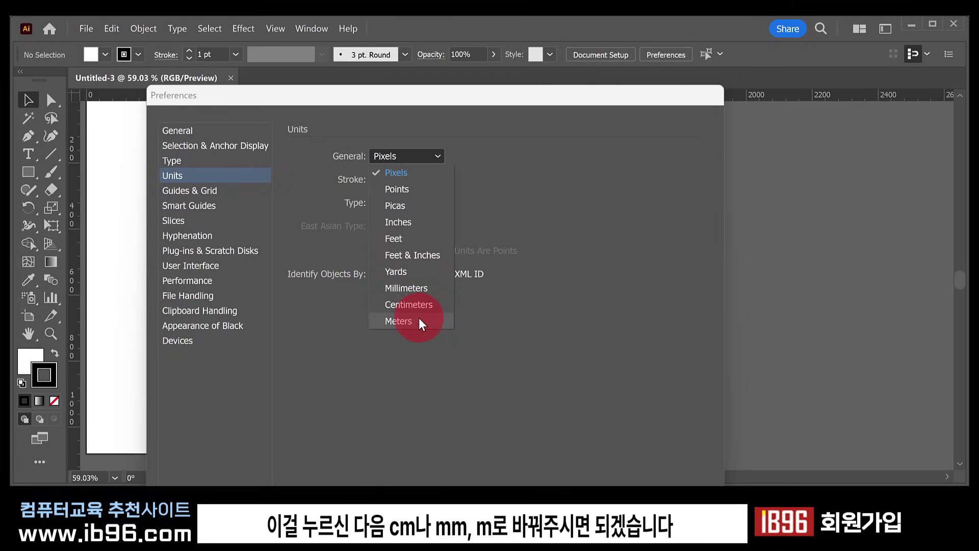
left_click(415, 290)
left_click_drag(576, 97, 709, 46)
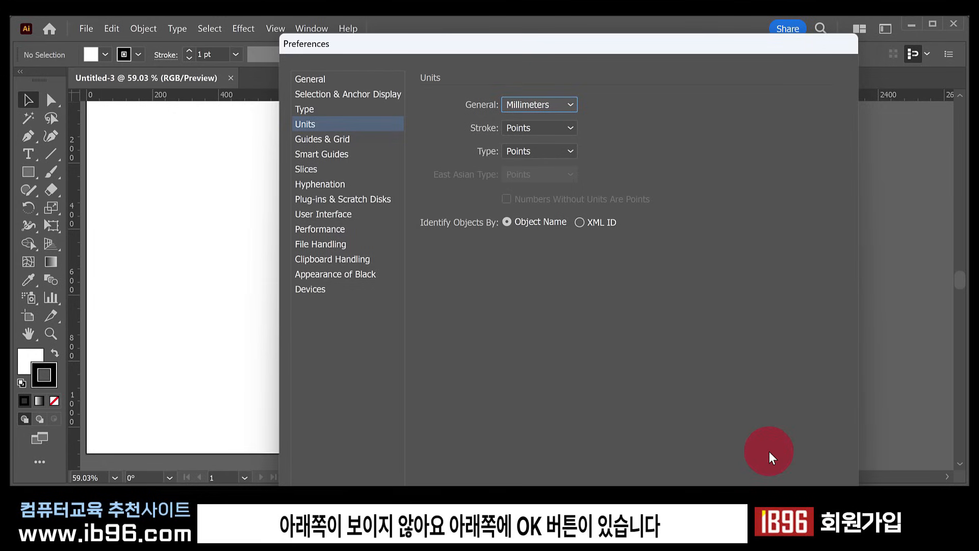
key("Return")
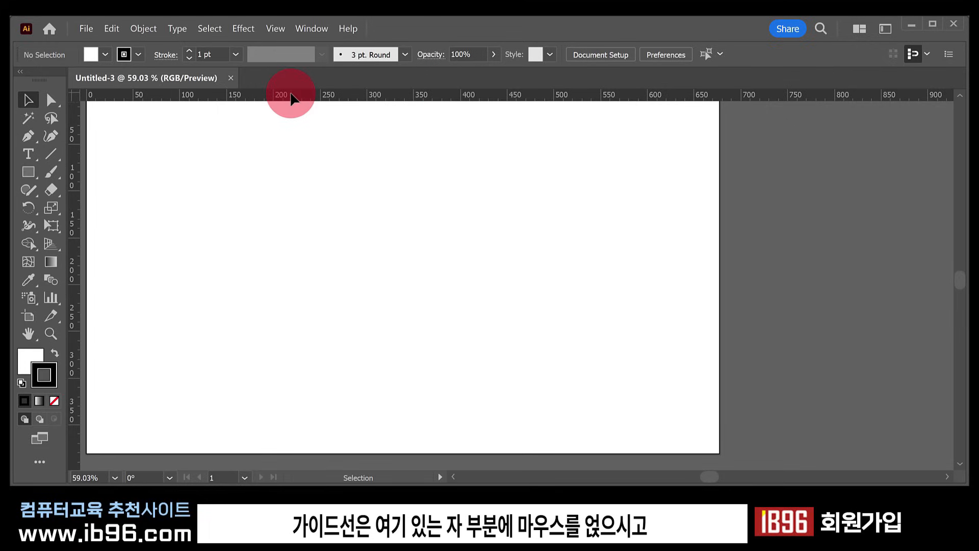
Step: Place a horizontal guide in the upper part of the artboard and a vertical guide at about 180 mm
left_click_drag(291, 95, 300, 177)
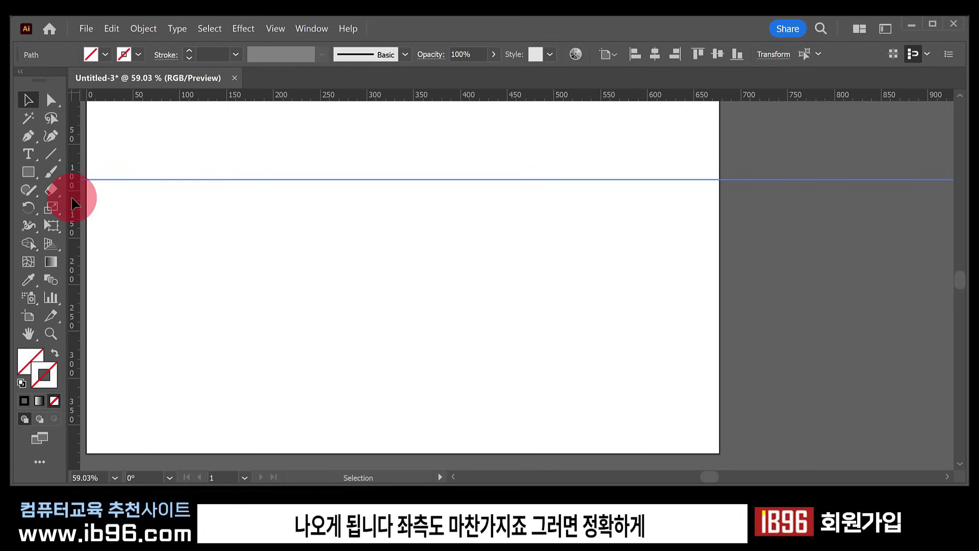
left_click_drag(72, 200, 255, 203)
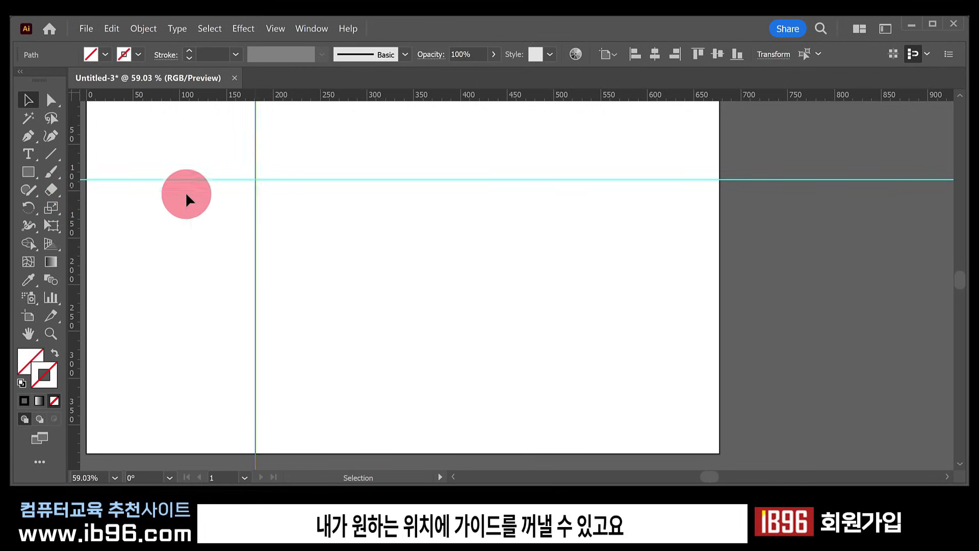
Step: Try drawing a rectangle from the intersection of the guides and a smaller one starting on the horizontal guide
left_click(28, 171)
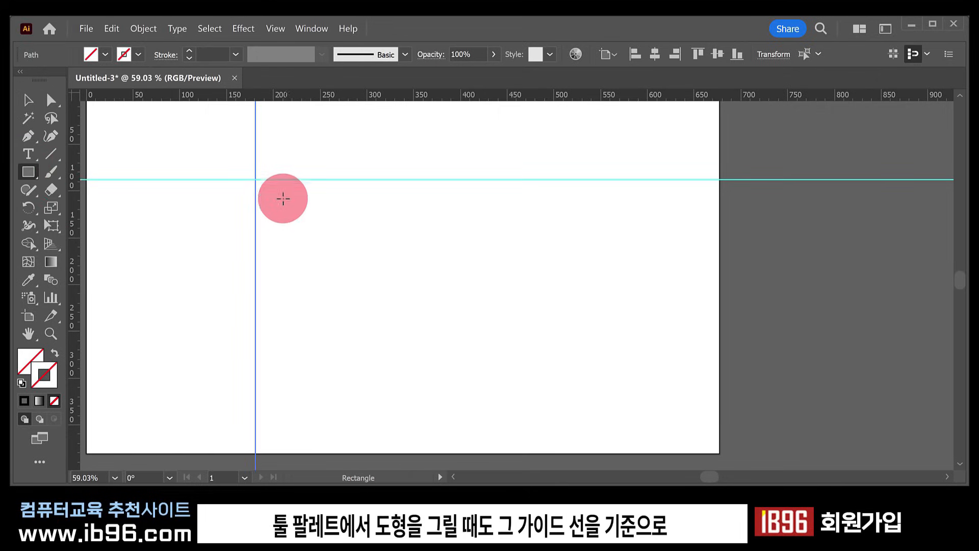
mouse_move(255, 179)
left_mouse_down()
mouse_move(428, 322)
mouse_move(465, 336)
left_mouse_up()
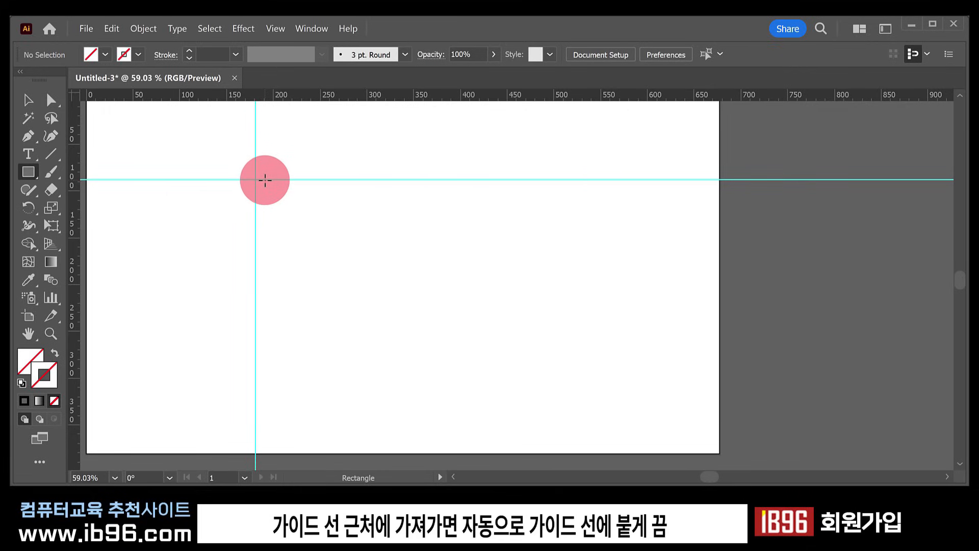
left_click_drag(264, 179, 362, 269)
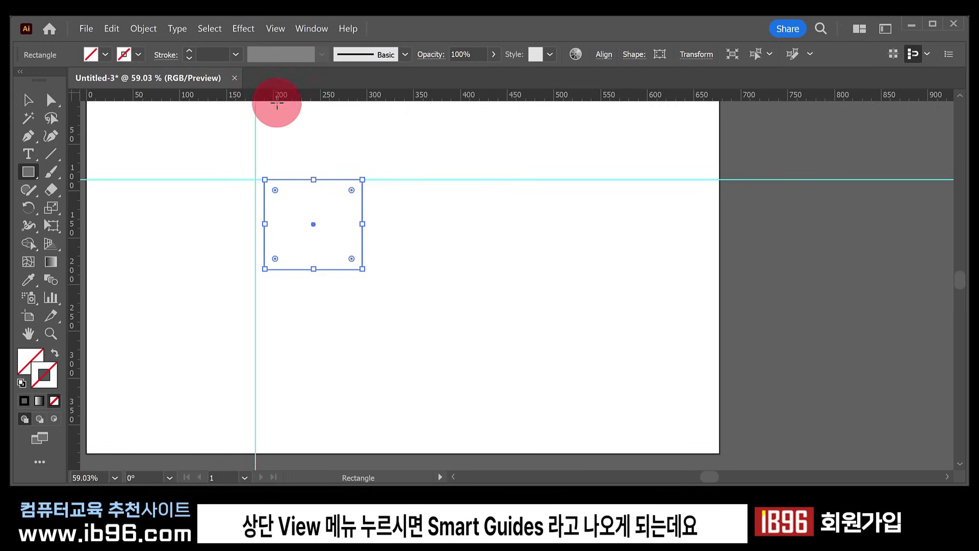
Step: Turn on Smart Guides
left_click(274, 28)
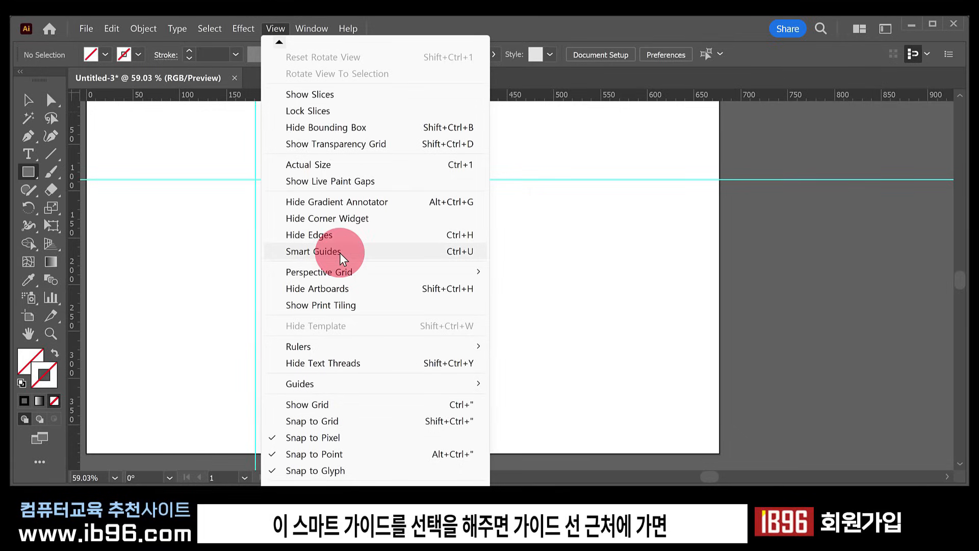
left_click(340, 252)
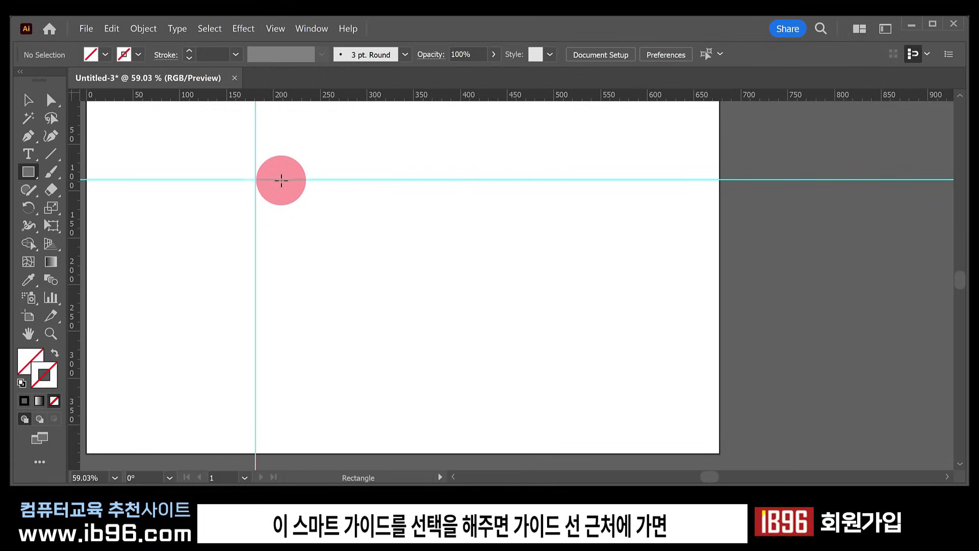
Step: Draw a small rectangle below the horizontal guide and a larger one level with its bottom edge, and align the larger one's left side to the smaller one's right side
left_click_drag(282, 180, 356, 234)
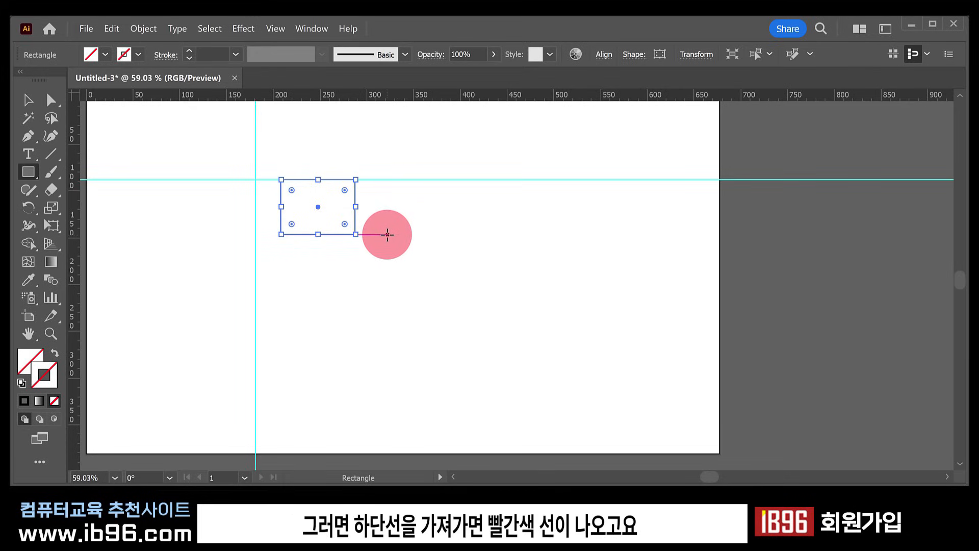
left_click_drag(388, 234, 509, 339)
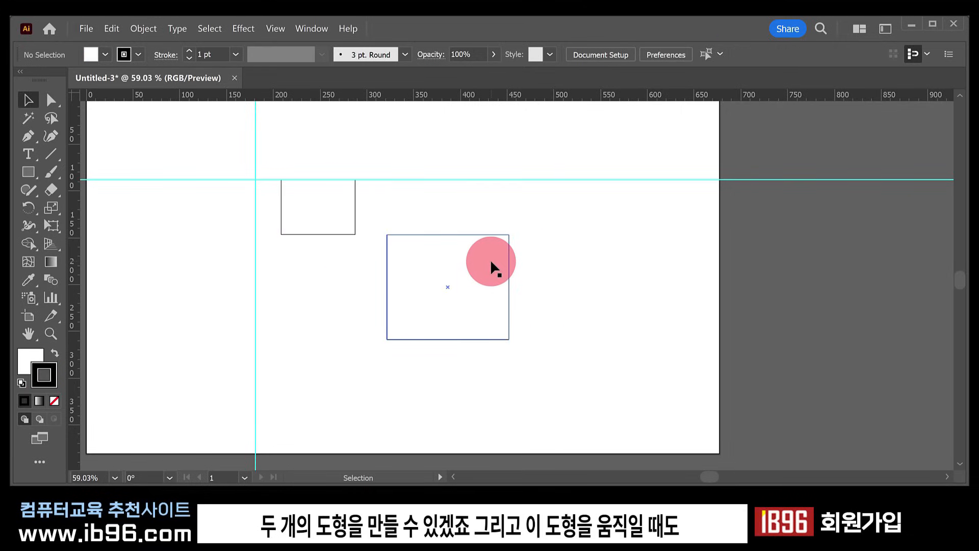
left_click_drag(491, 262, 461, 271)
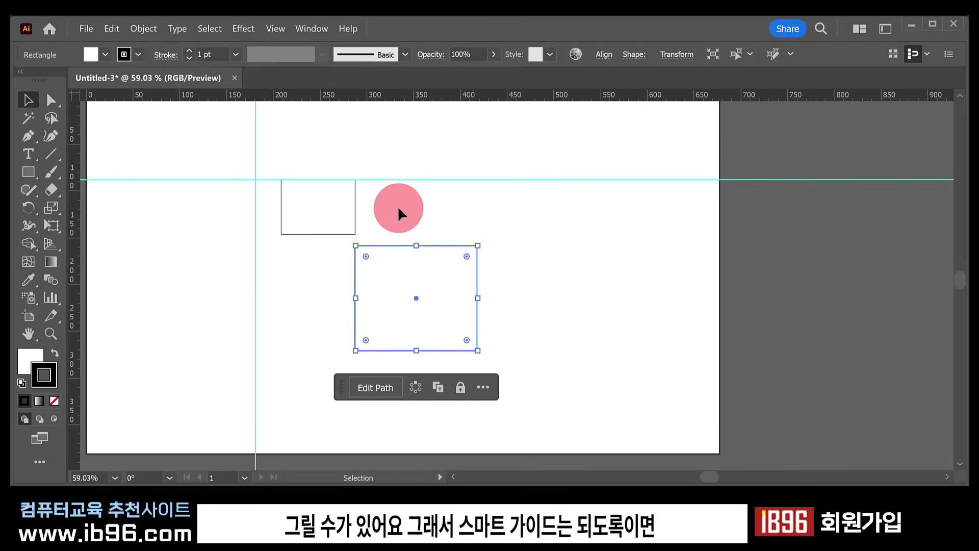
left_click(275, 30)
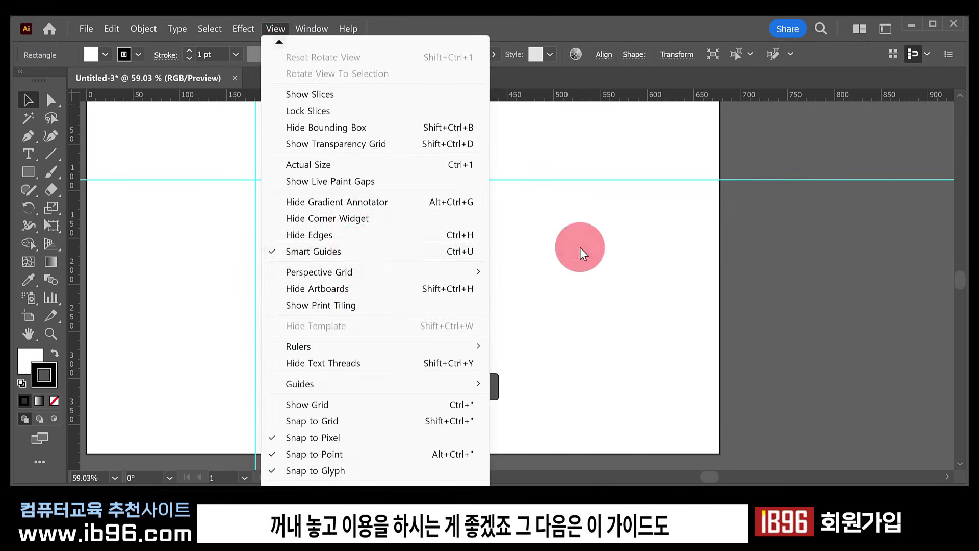
left_click(580, 247)
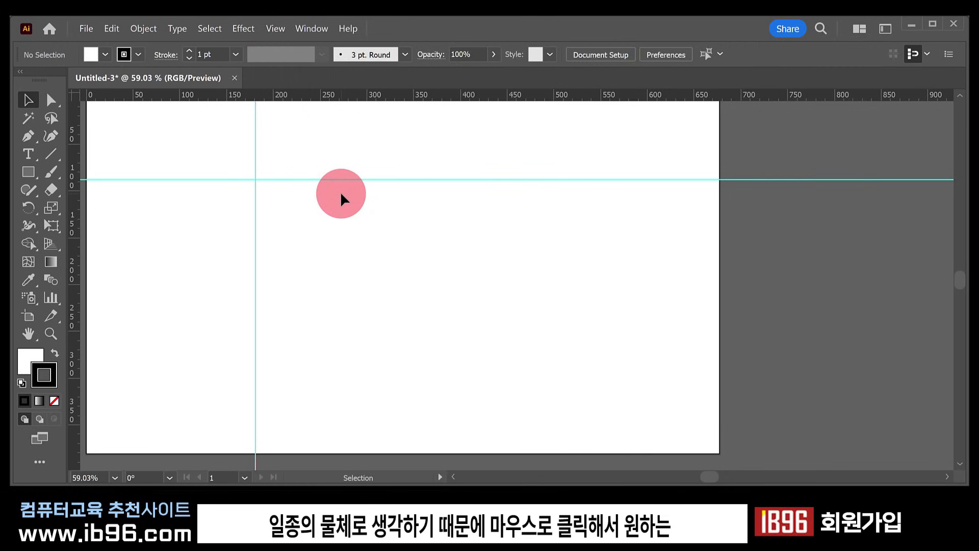
Step: Move the horizontal guide lower on the artboard and delete it
left_click_drag(332, 177, 356, 230)
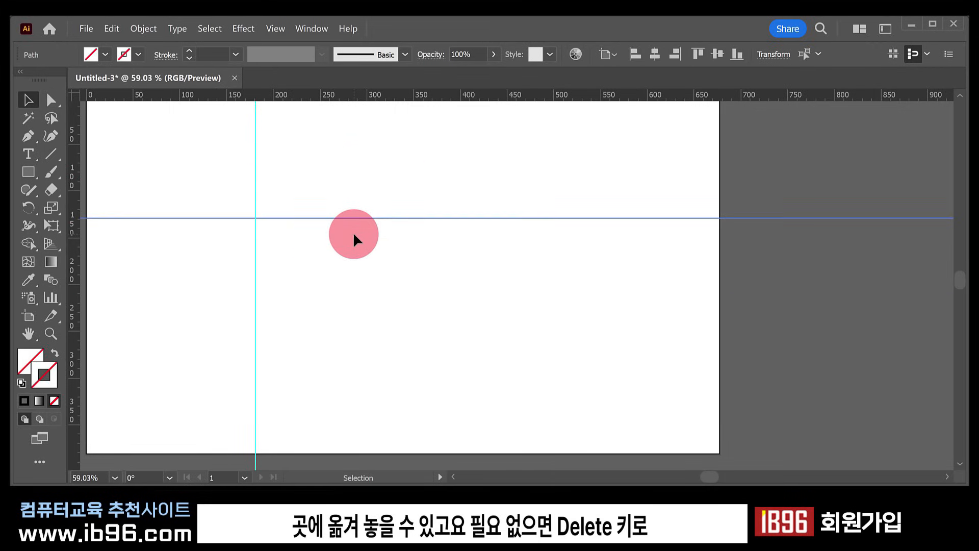
key("Delete")
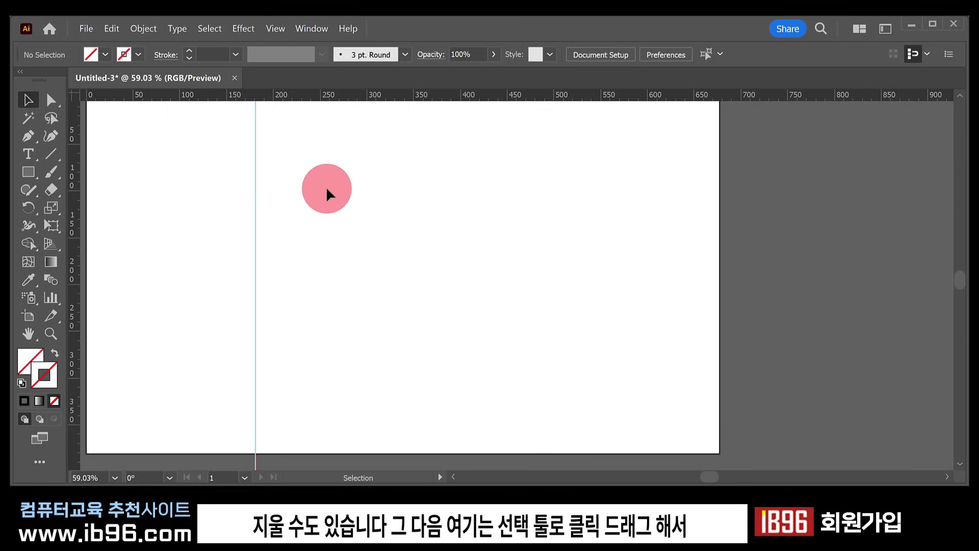
Step: Place a new horizontal guide slightly above the 150 mm mark and select it together with the vertical guide
left_click_drag(406, 147, 236, 225)
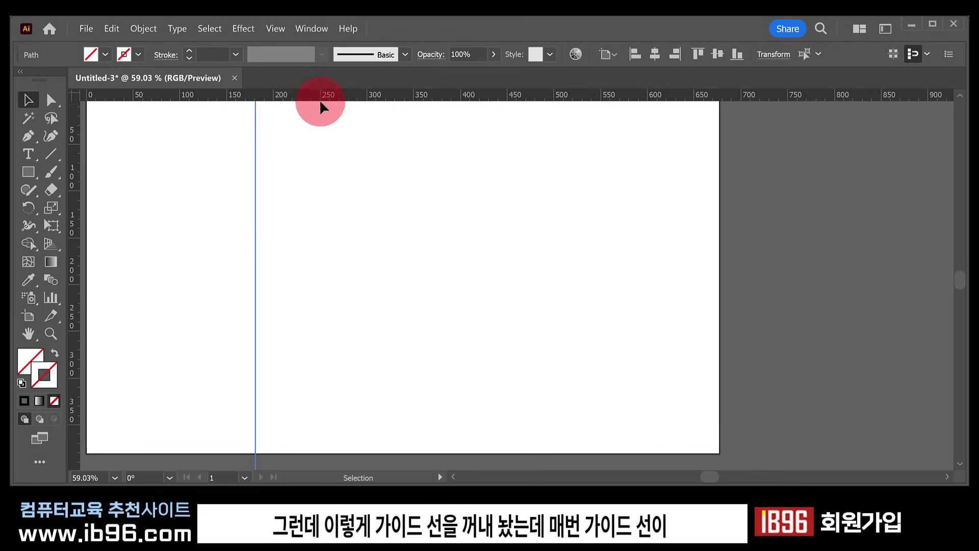
left_click_drag(321, 96, 320, 202)
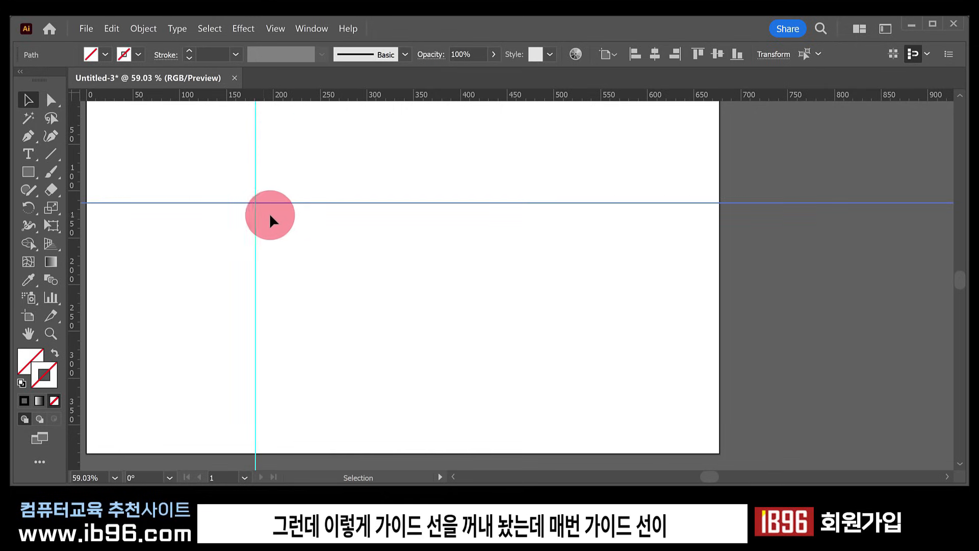
left_click_drag(224, 179, 292, 195)
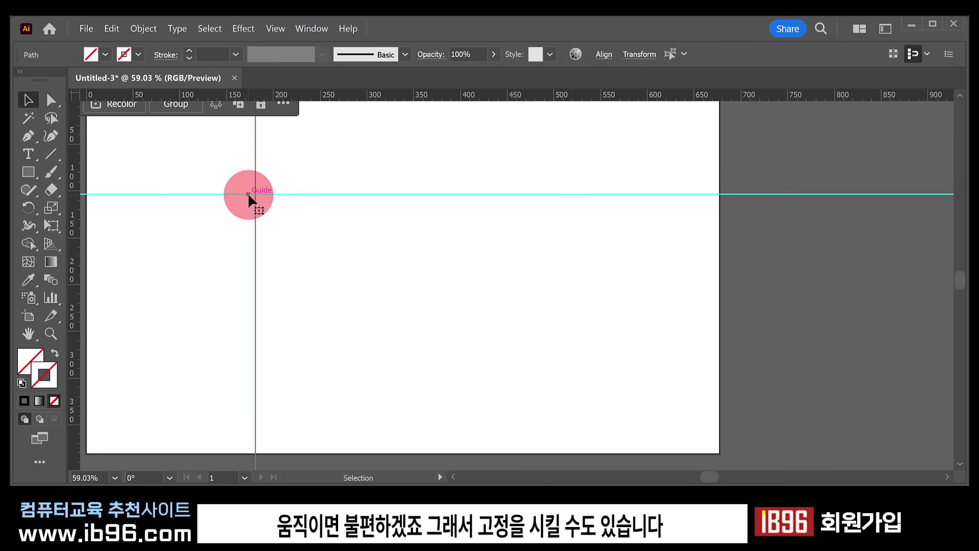
Step: Lock the guides and try to move the horizontal one
left_click(274, 29)
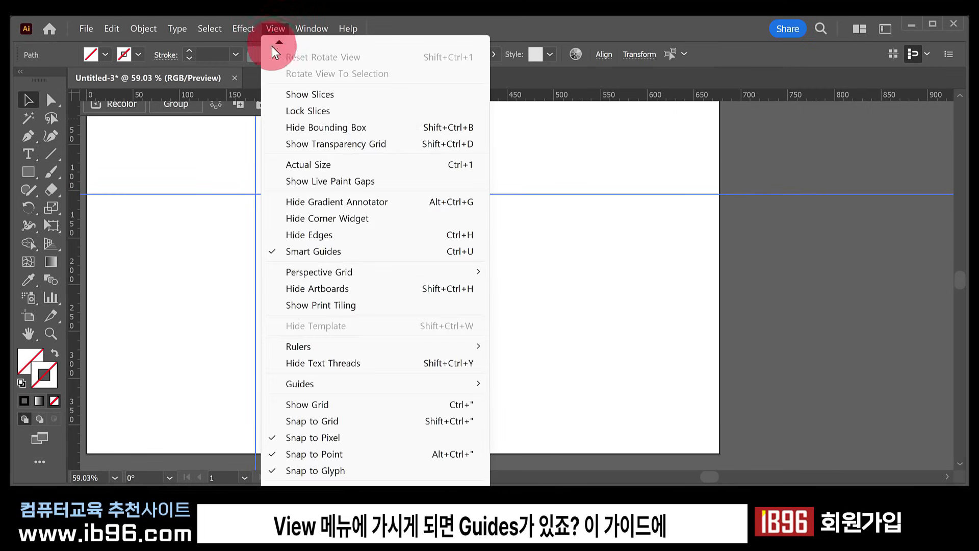
left_click(327, 383)
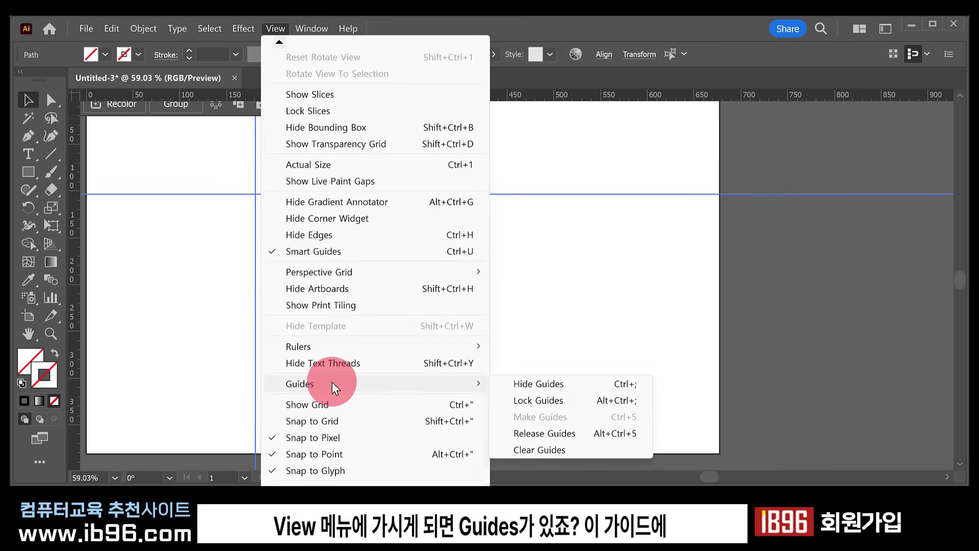
left_click(534, 402)
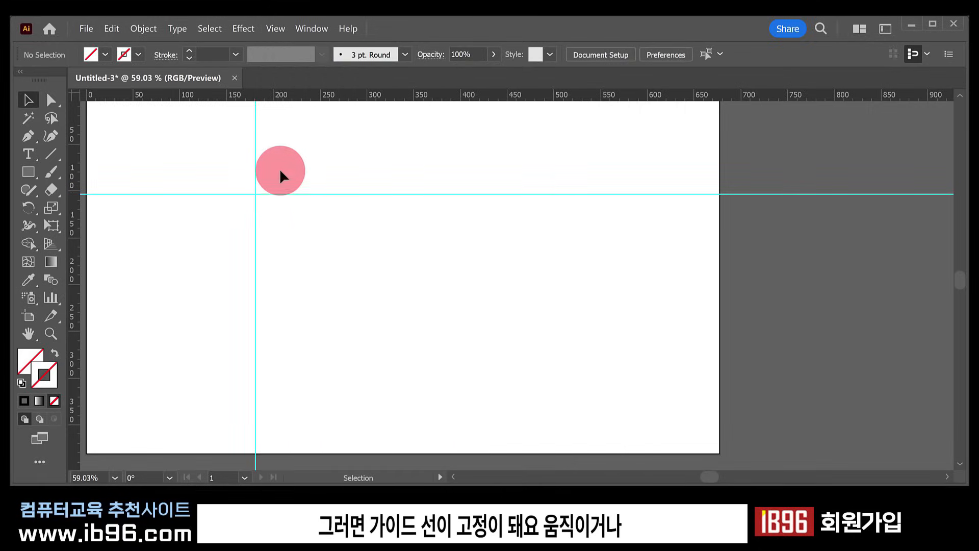
left_click_drag(284, 192, 308, 188)
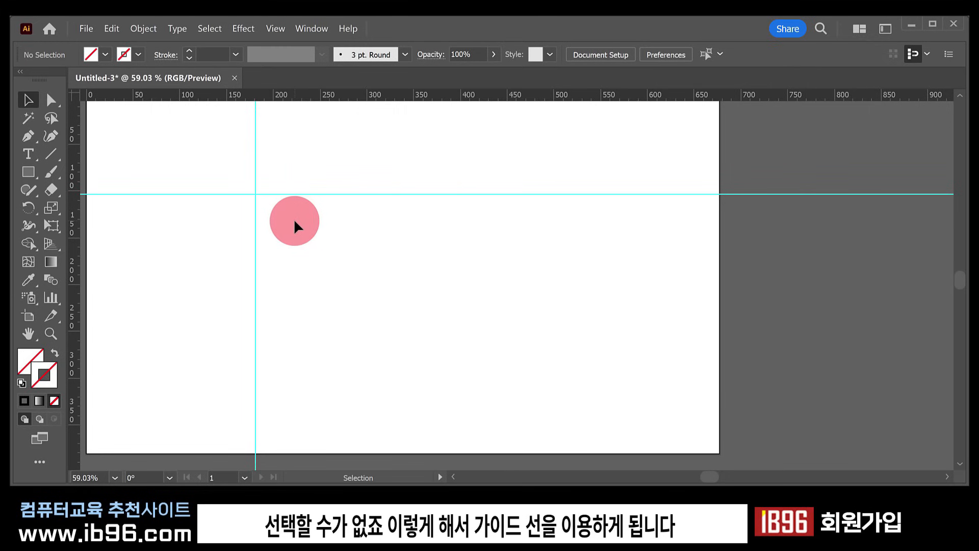
Step: Unlock the guides, select both the horizontal and the vertical one, and delete them
left_click(277, 29)
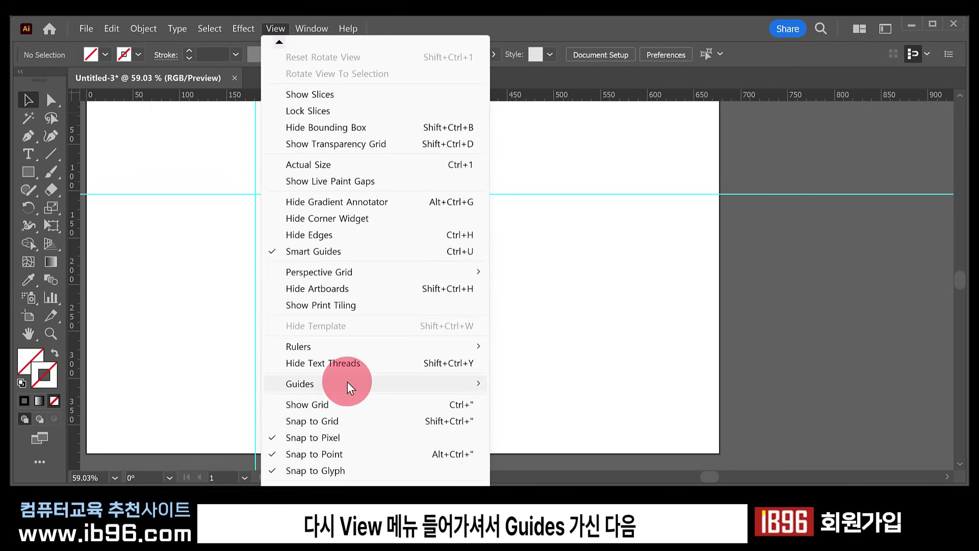
mouse_move(347, 382)
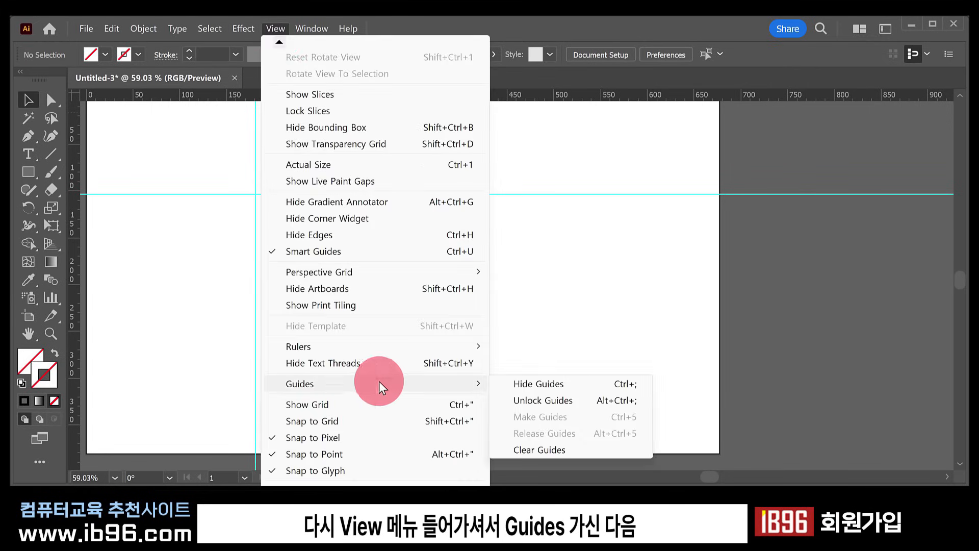
left_click(547, 403)
left_click_drag(349, 157, 115, 124)
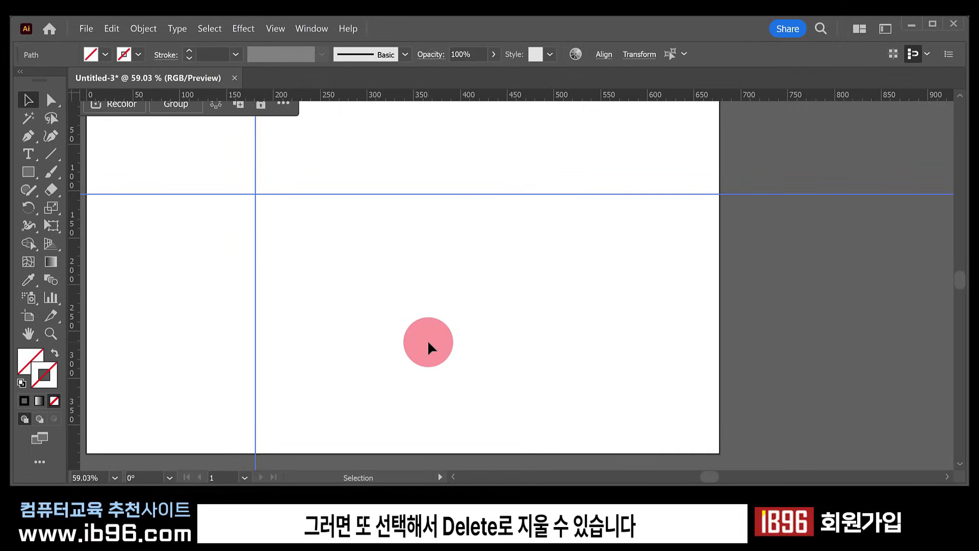
key("Delete")
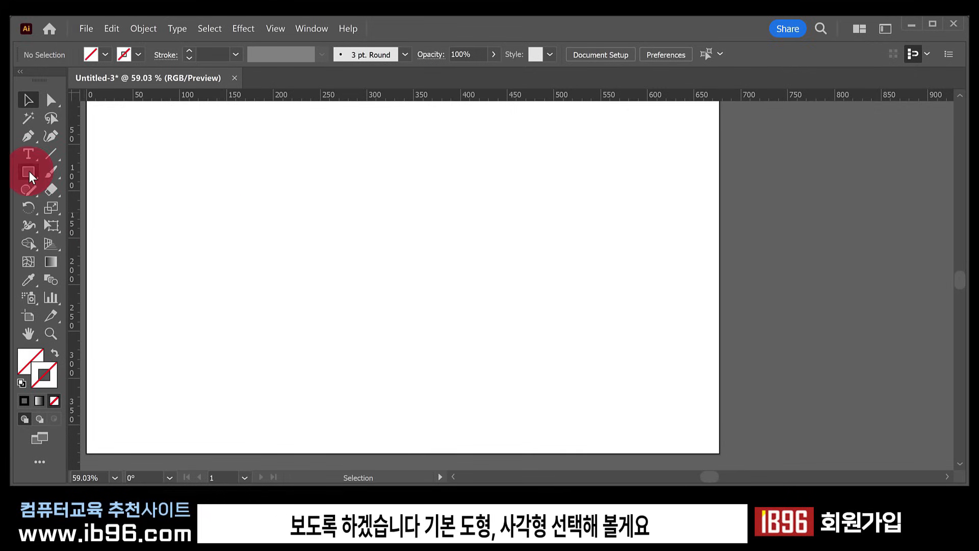
Step: Draw a rectangle about 116 mm wide and 92 mm high by eye and undo it
left_click_drag(30, 170, 87, 173)
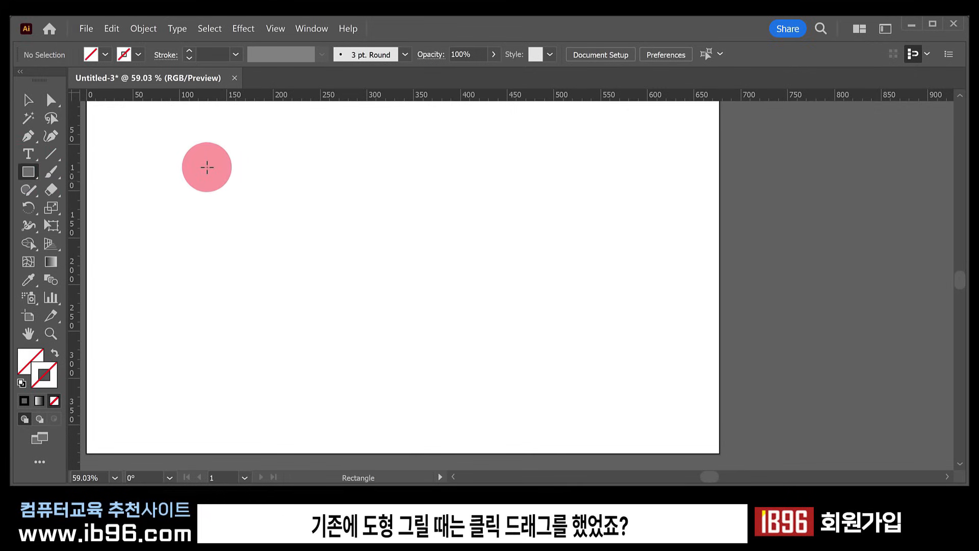
left_click_drag(195, 154, 304, 240)
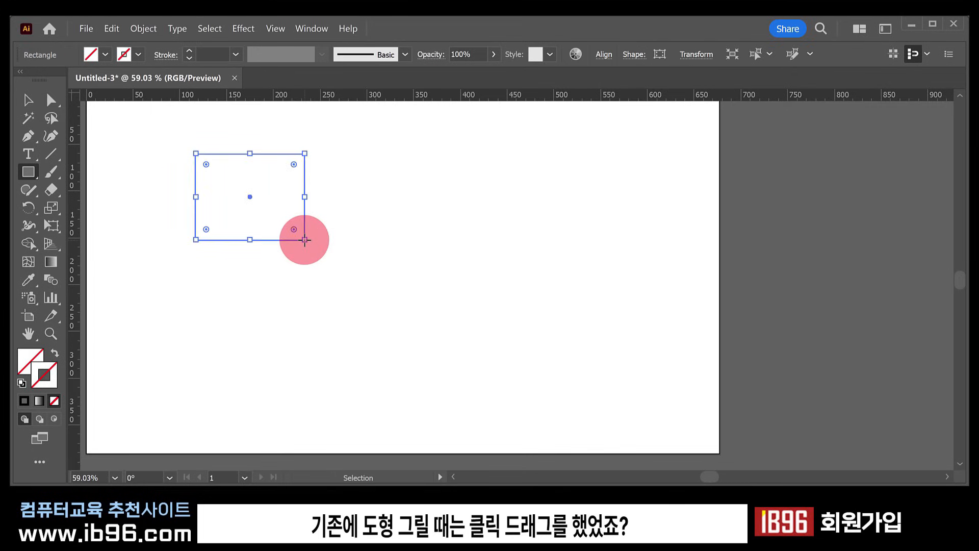
key("ctrl+z")
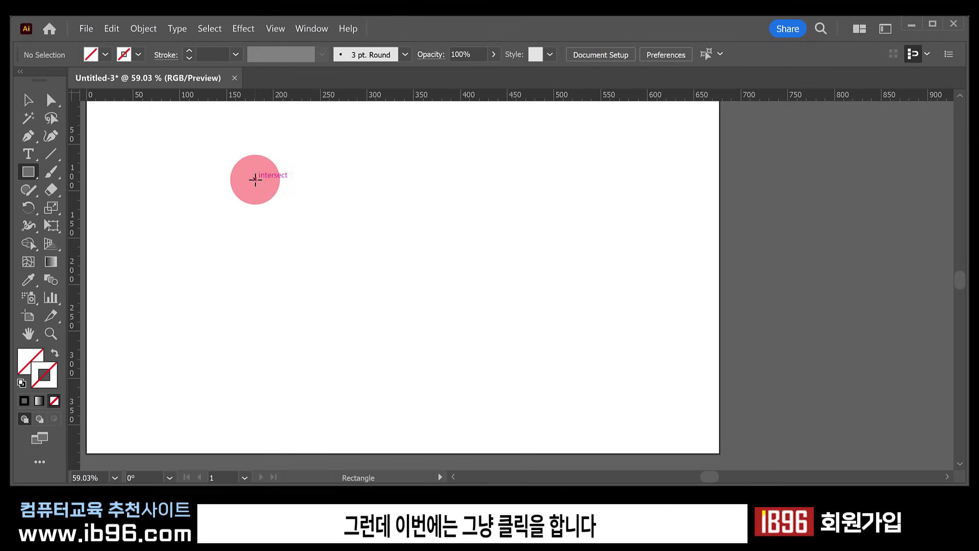
Step: Create a rectangle exactly 100 mm wide and 50 mm high in the upper part of the artboard by entering its dimensions
left_click(255, 179)
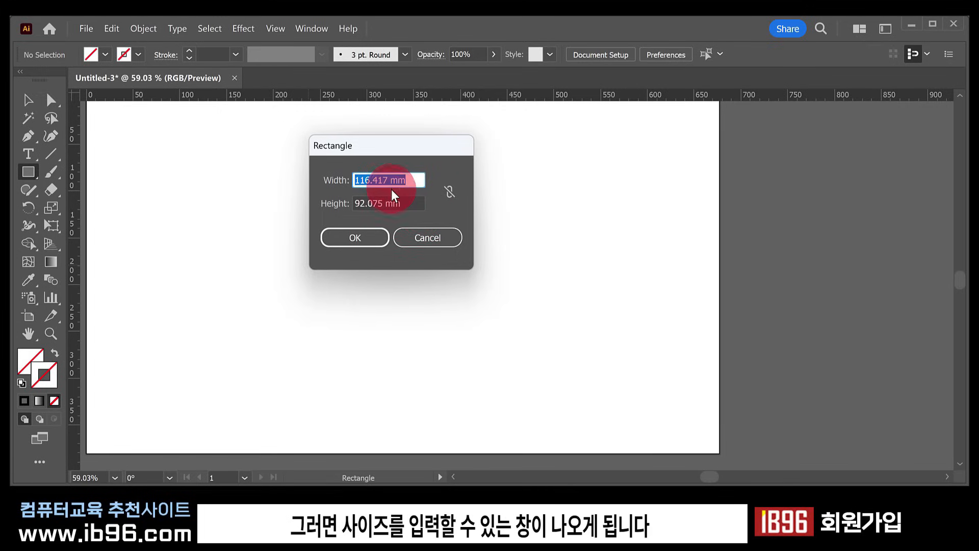
left_click_drag(389, 180, 343, 181)
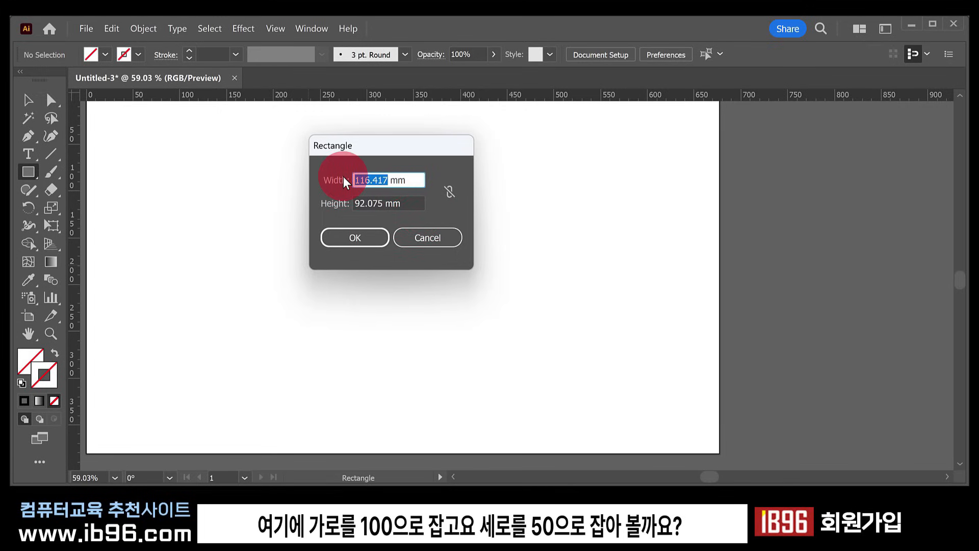
type("100")
left_click_drag(405, 203, 341, 200)
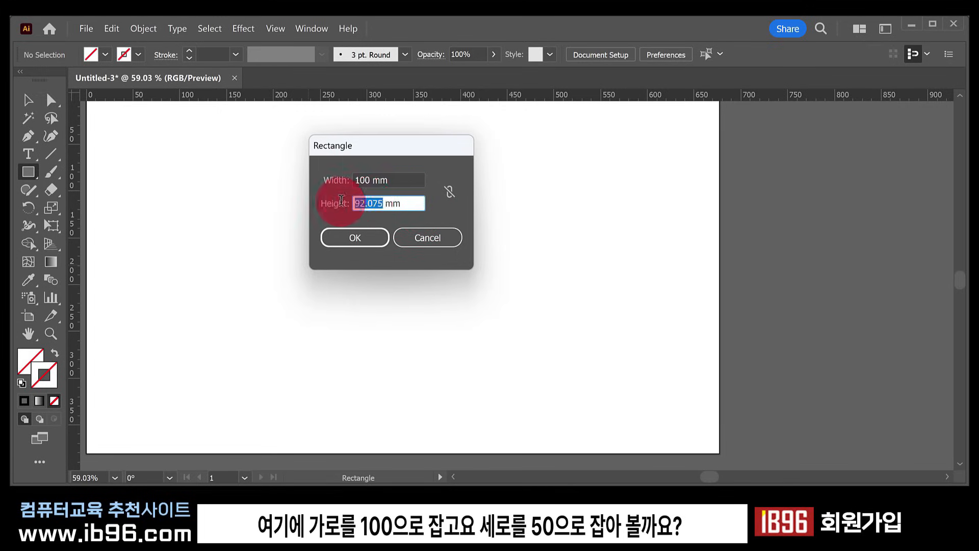
type("50")
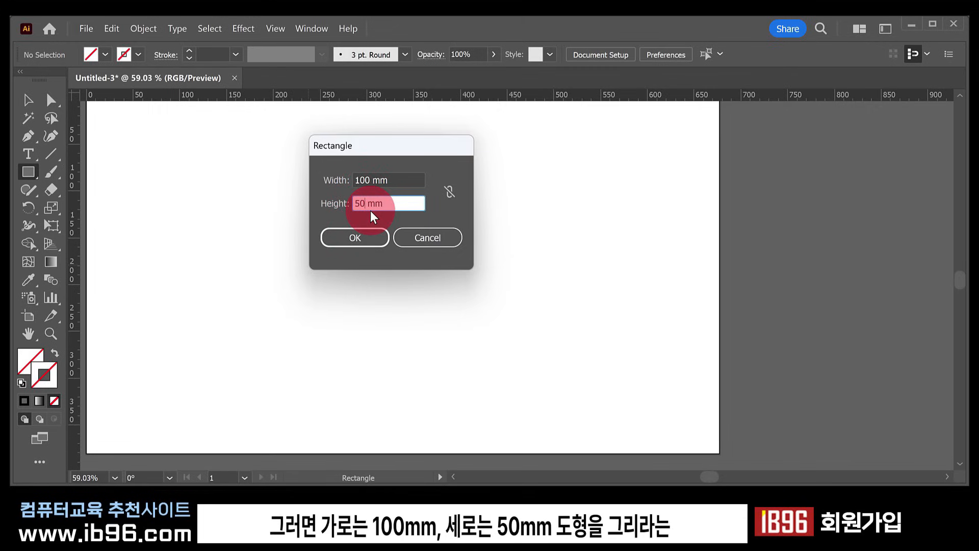
left_click(370, 234)
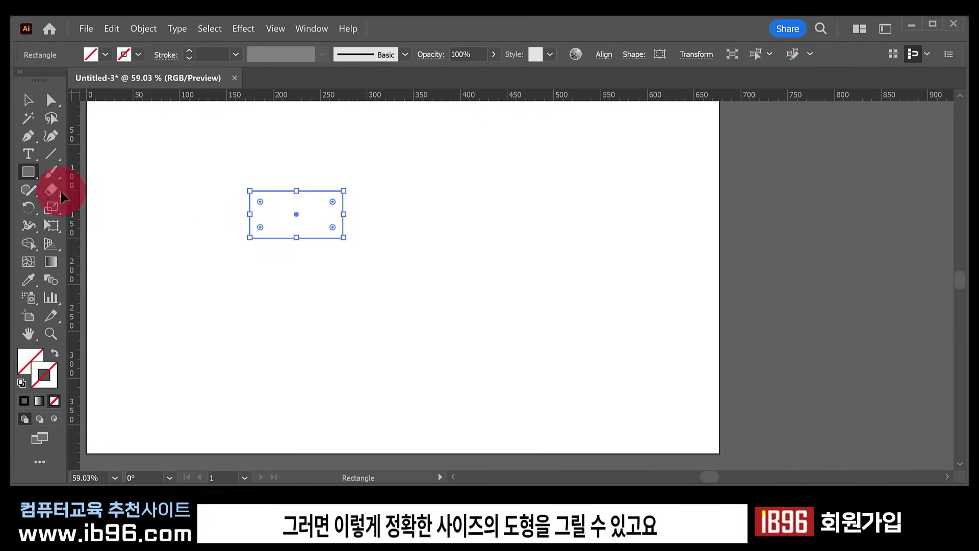
Step: Start an ellipse with exact width and height entry and cancel it without creating the shape
left_click(25, 174)
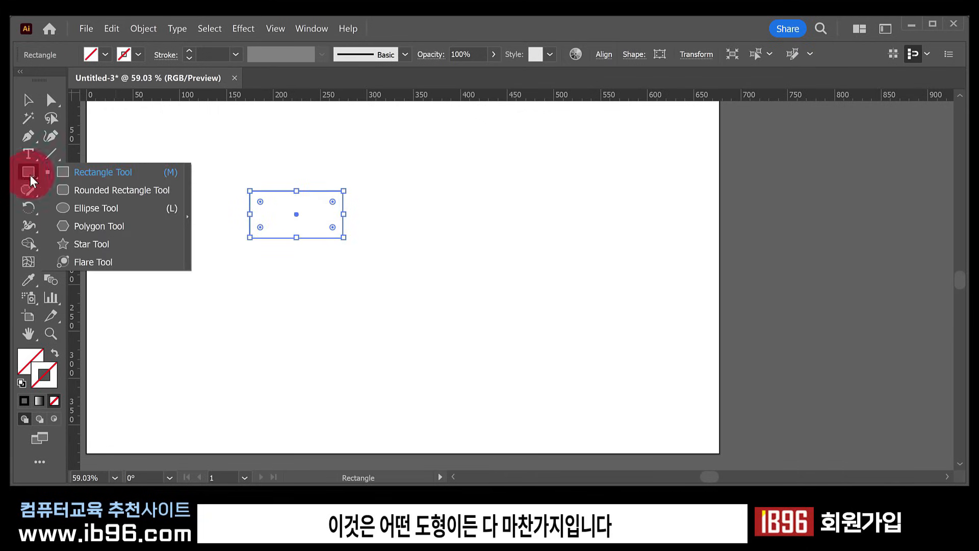
left_click(118, 207)
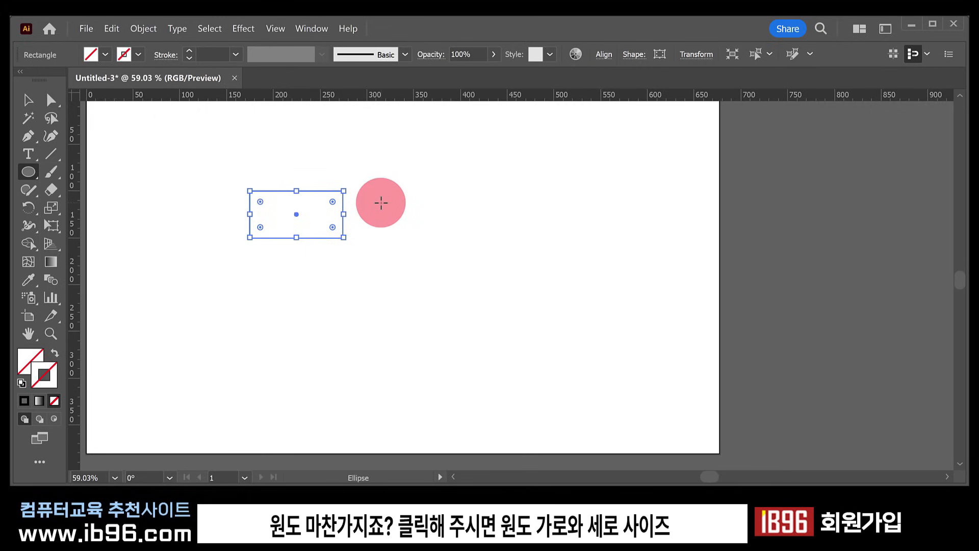
left_click(381, 202)
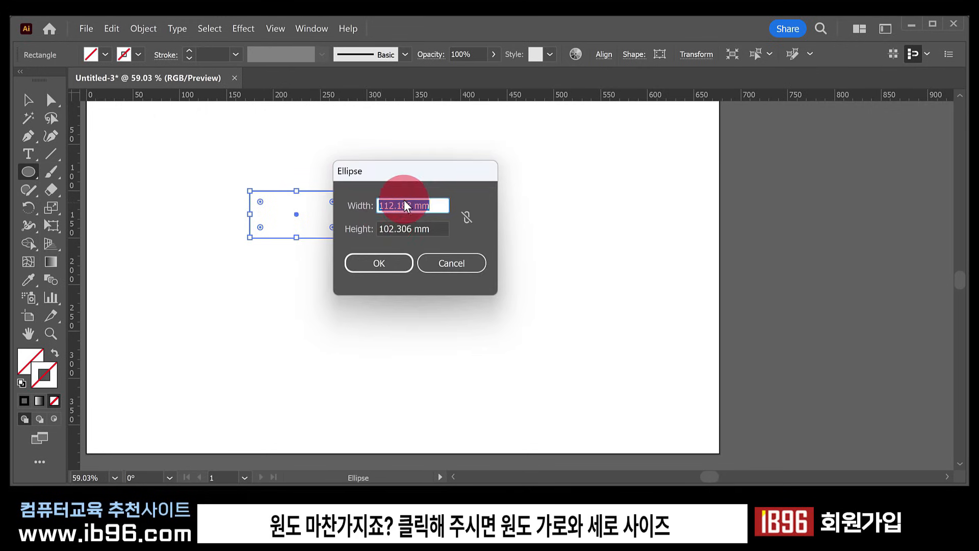
left_click(434, 262)
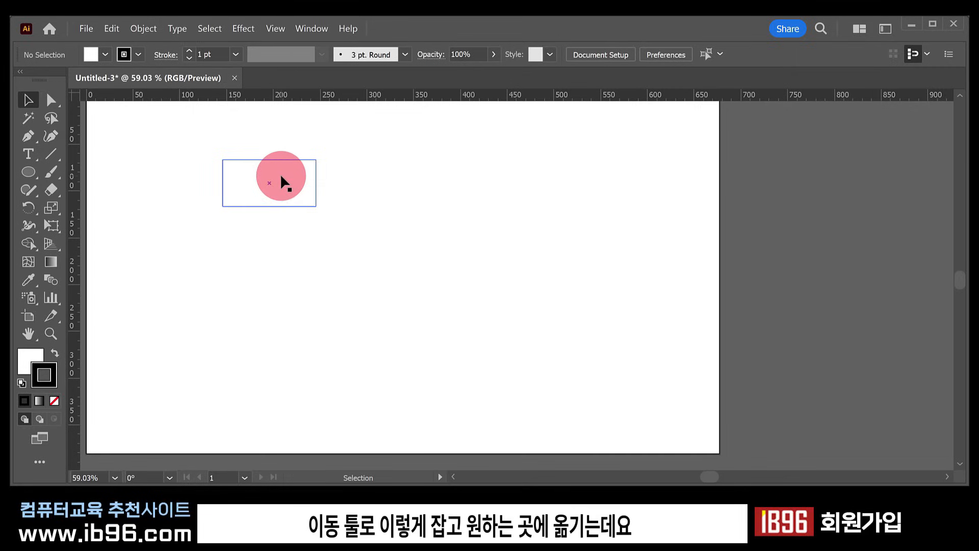
Step: Move the rectangle by eye slightly down and to the left, then reselect it and open the Move dialog for it
left_click_drag(284, 182, 262, 198)
left_click(345, 305)
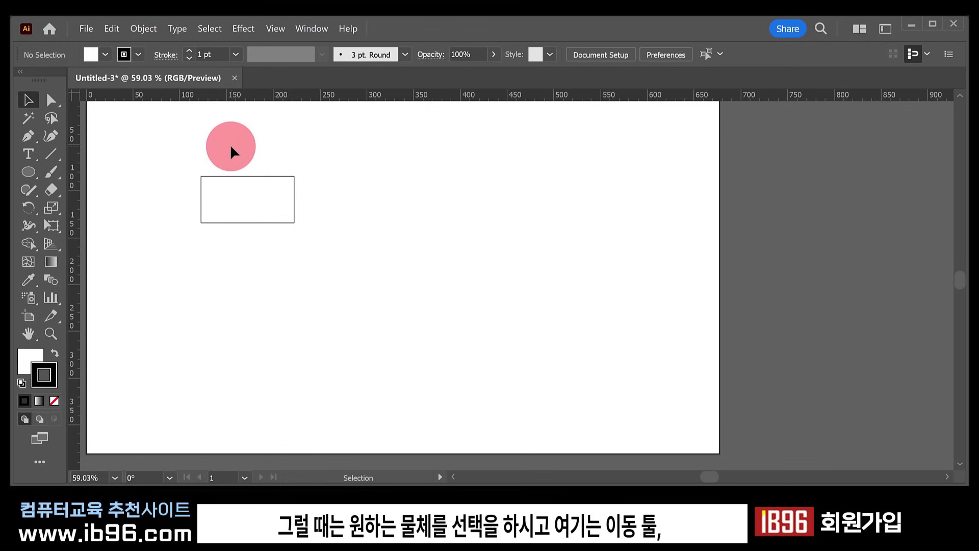
left_click(255, 201)
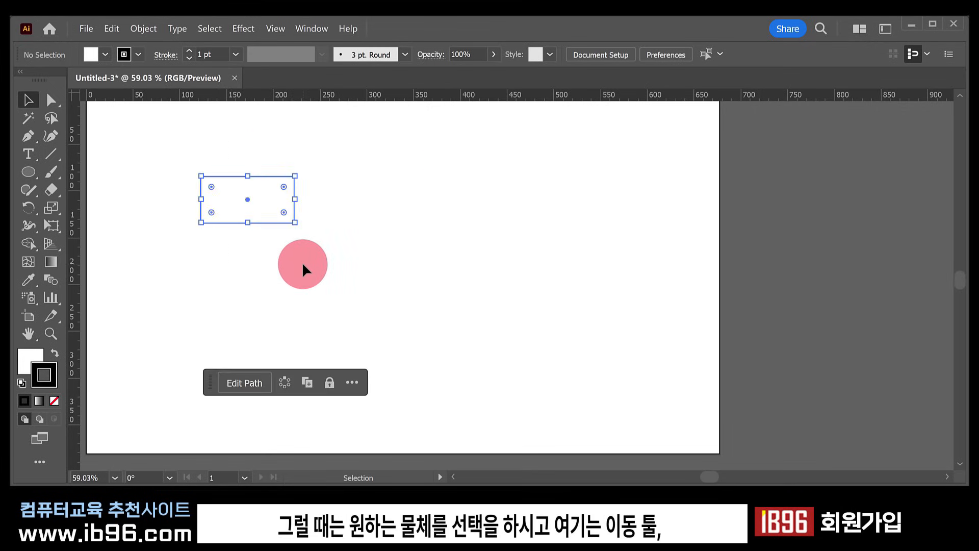
double_click(29, 100)
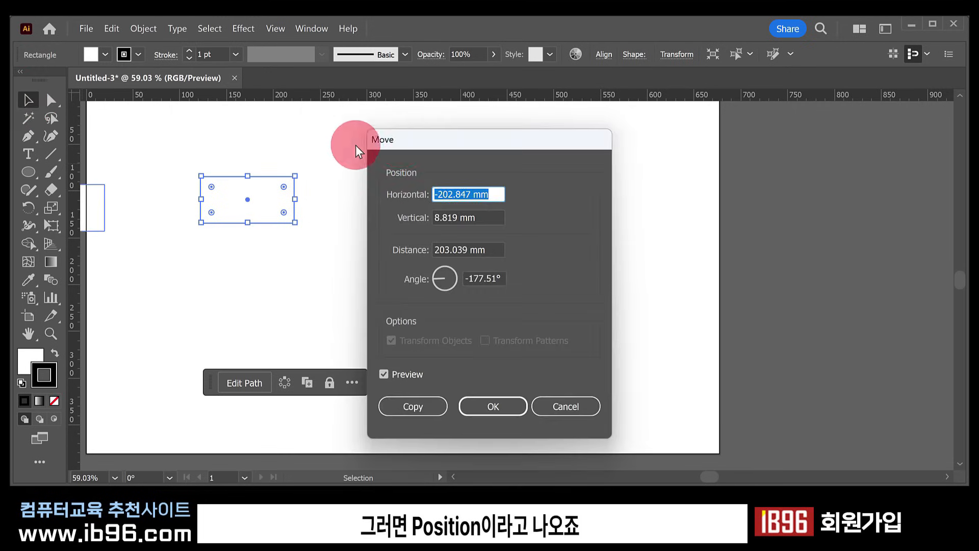
left_click_drag(446, 139, 450, 118)
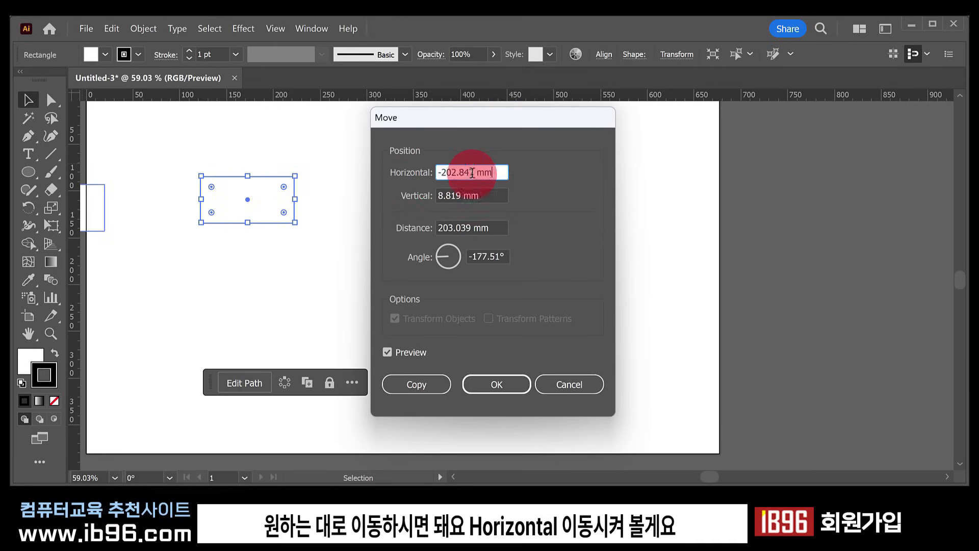
Step: Set the rectangle's horizontal move offset to 100 mm and compare it with the preview off and on
type("100")
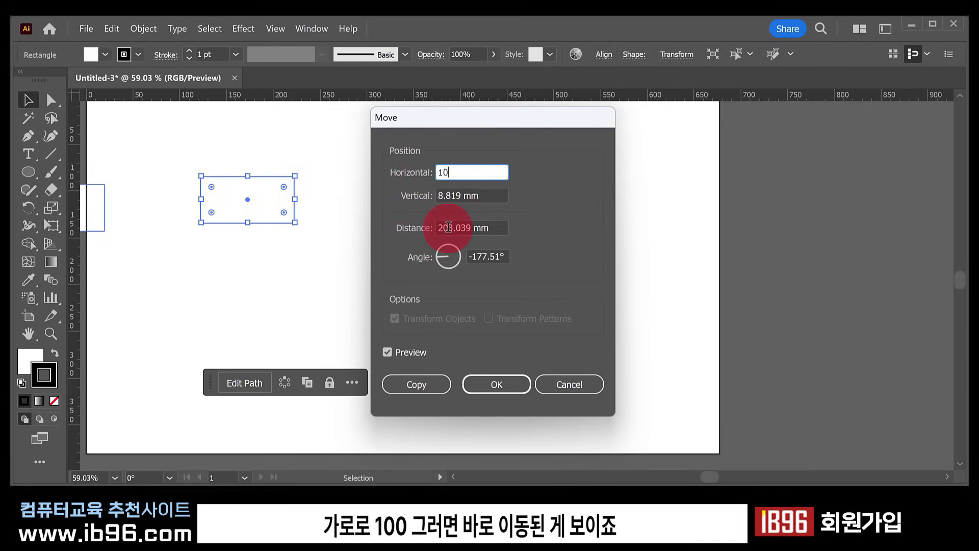
key("Tab")
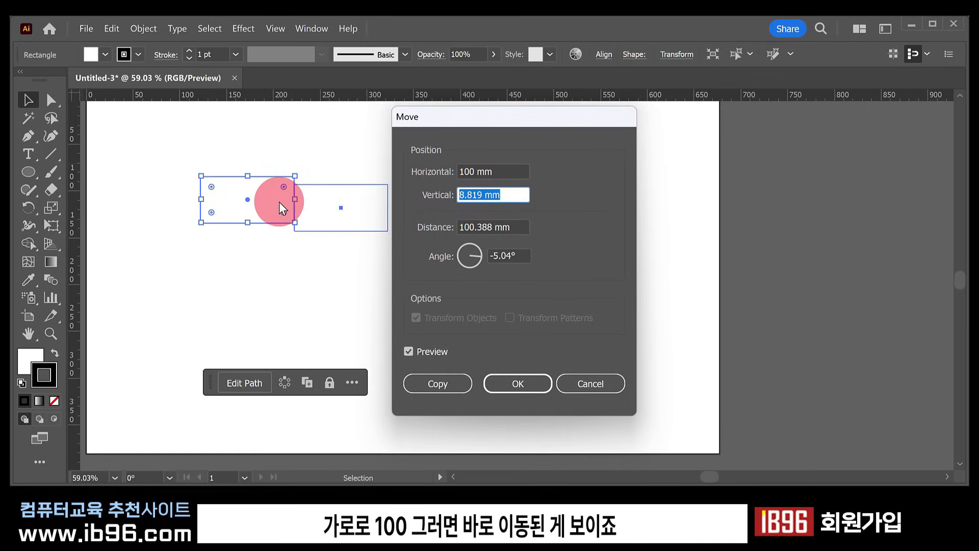
left_click(409, 351)
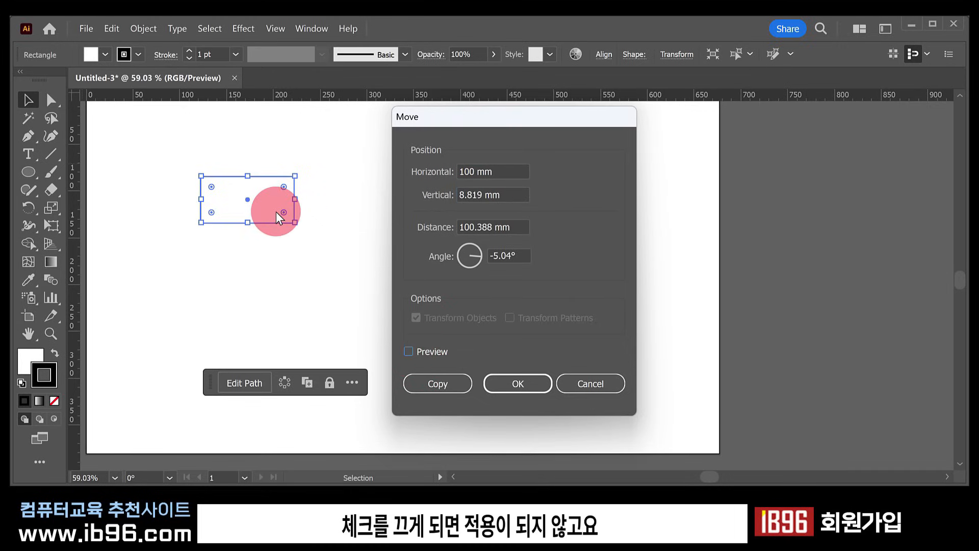
left_click(409, 351)
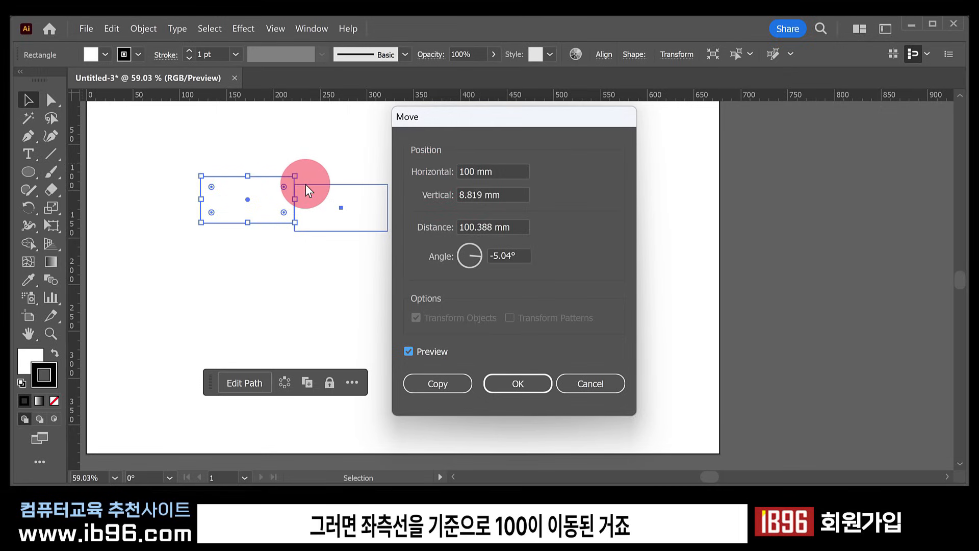
Step: Set the rectangle's vertical move offset to 50 mm and preview it
left_click_drag(527, 197, 399, 198)
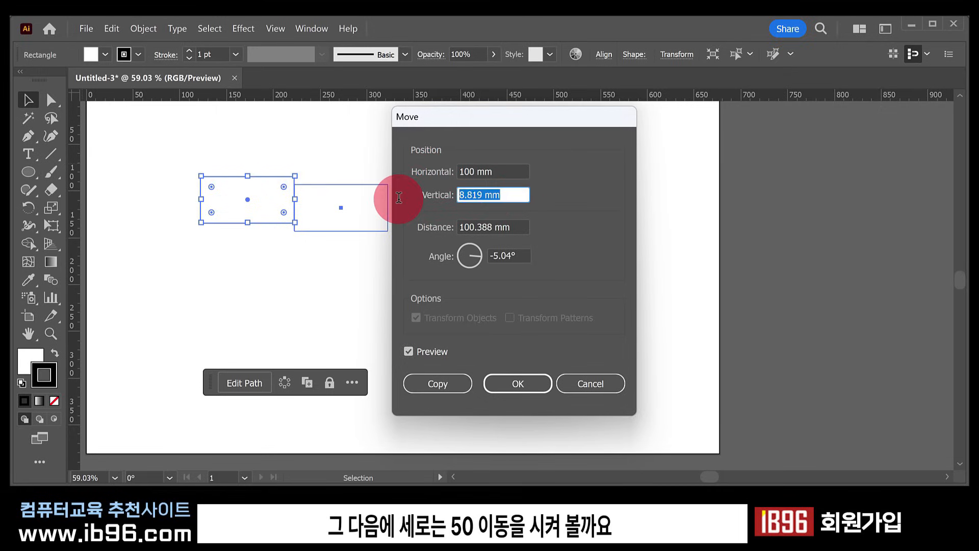
type("50")
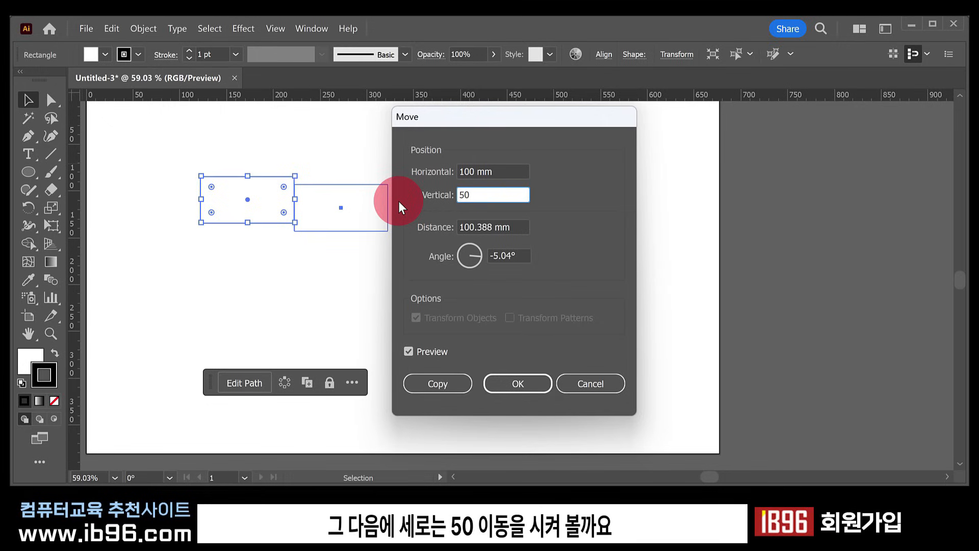
key("Tab")
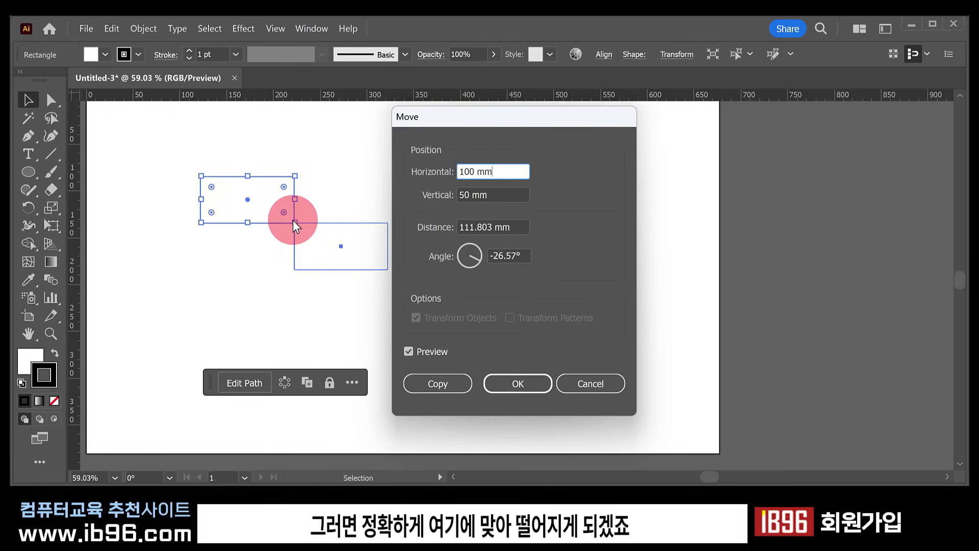
left_click(487, 178)
left_click(299, 188)
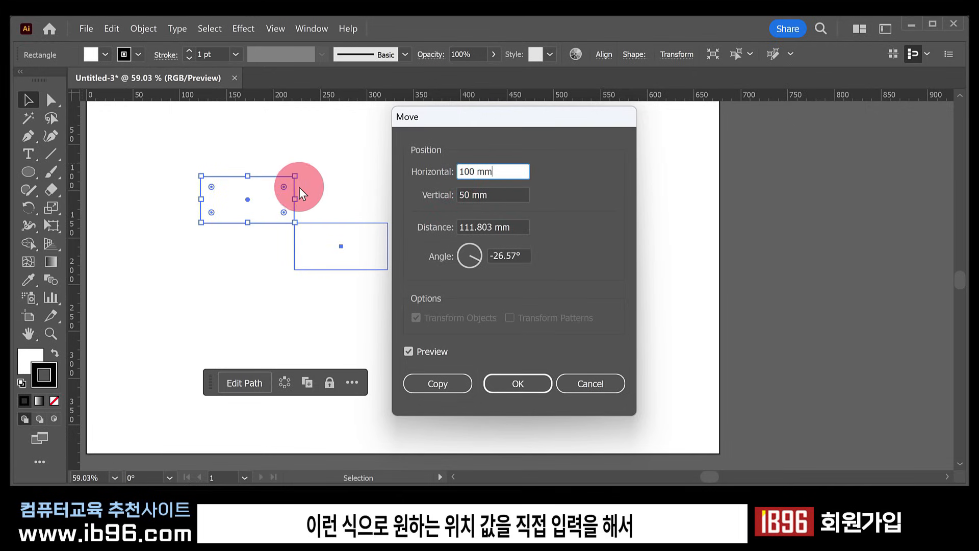
left_click(501, 173)
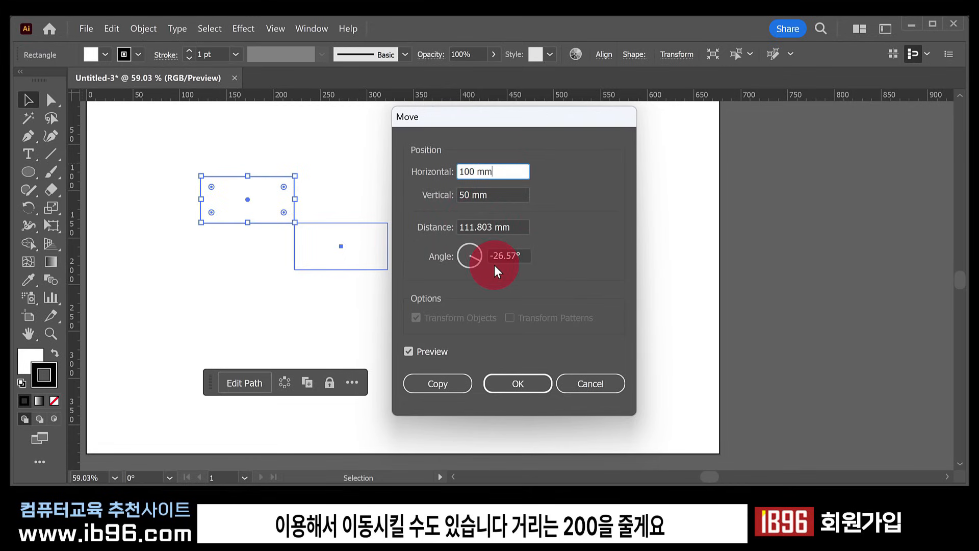
Step: Set the rectangle's move to a distance of 200 mm at an angle of -45° and preview it
left_click(522, 229)
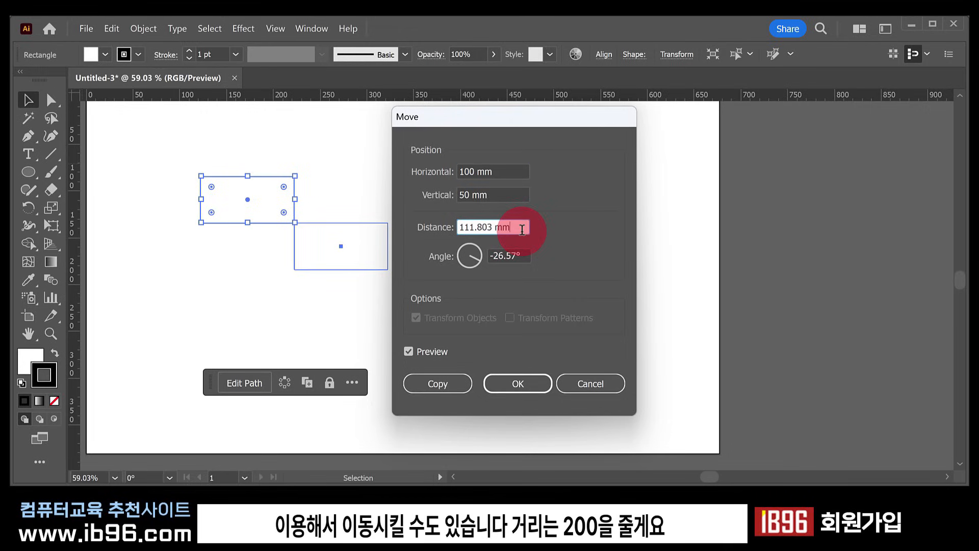
left_click_drag(523, 229, 421, 225)
type("200")
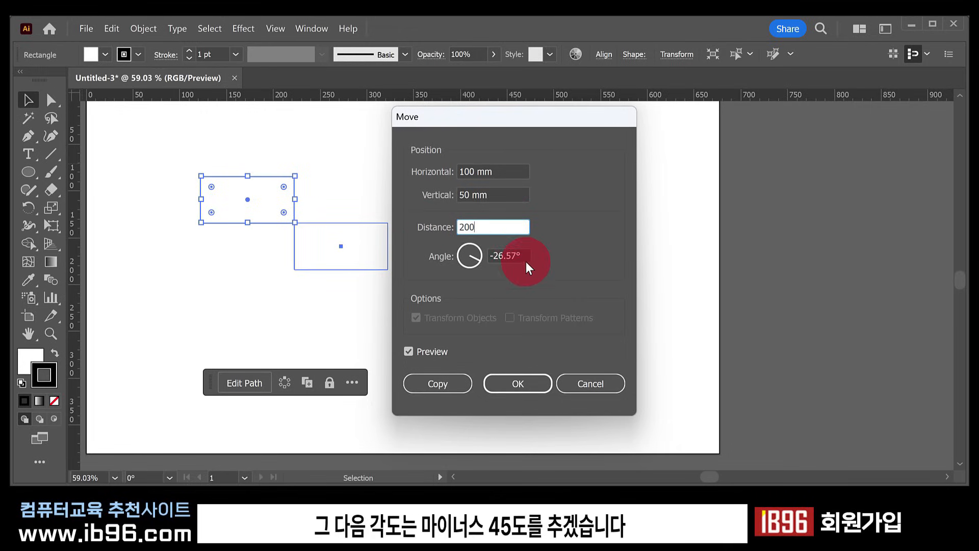
left_click_drag(525, 258, 469, 255)
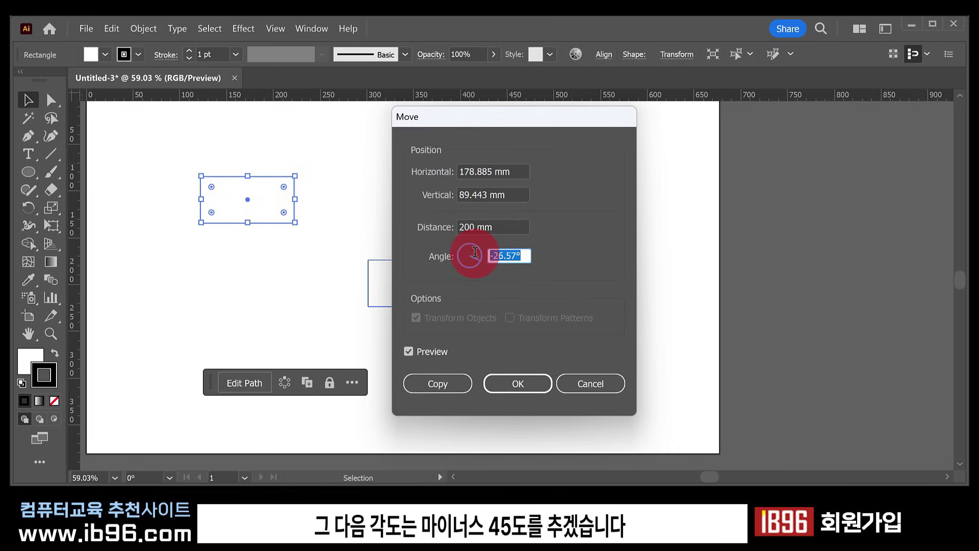
type("-45")
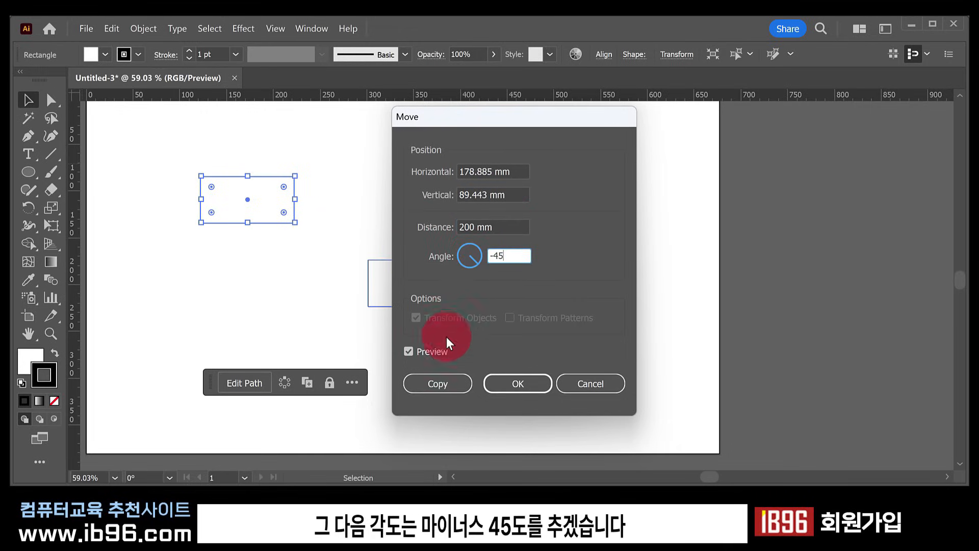
left_click(426, 352)
left_click(418, 357)
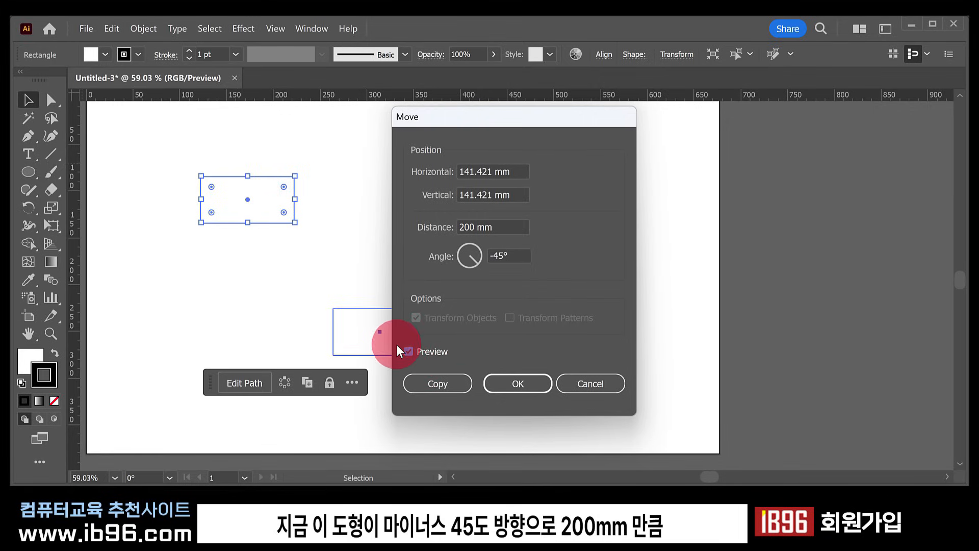
left_click(231, 191)
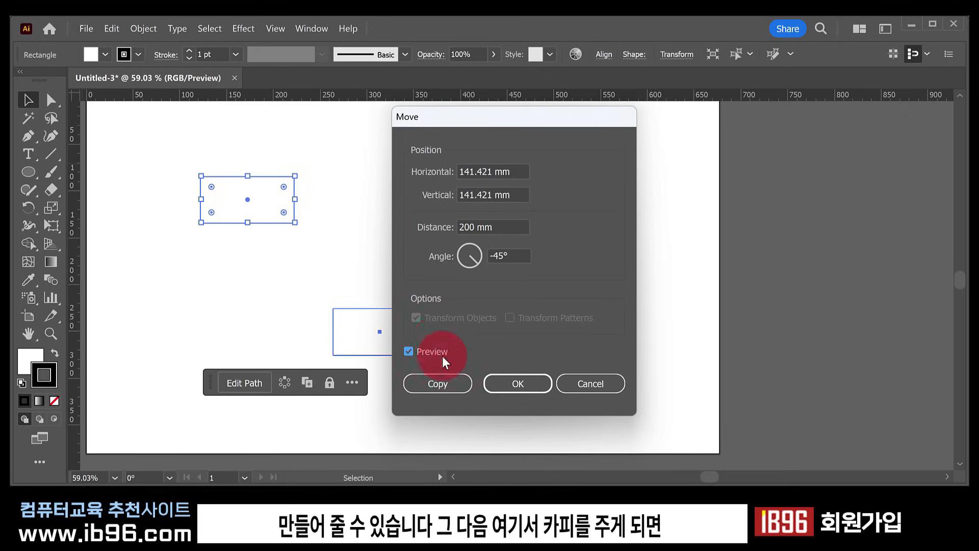
Step: Move the rectangle 200 mm at -45°, then apply the same move as a copy that keeps the original rectangle in place
left_click(451, 390)
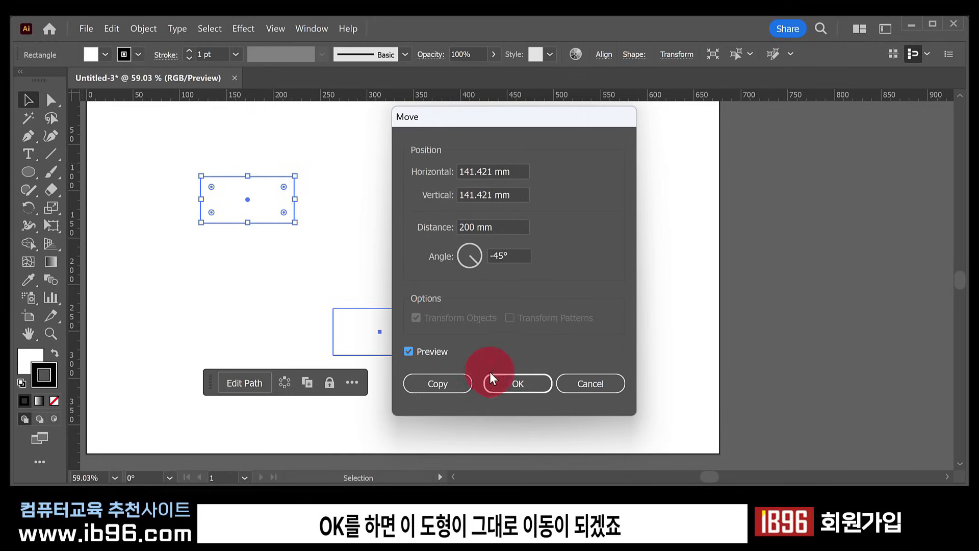
left_click(503, 379)
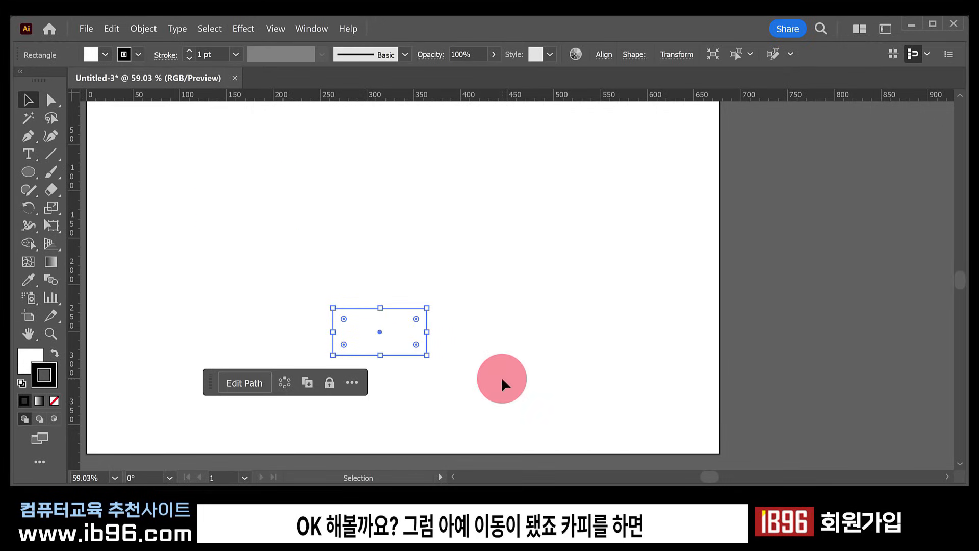
key("Return")
left_click(456, 389)
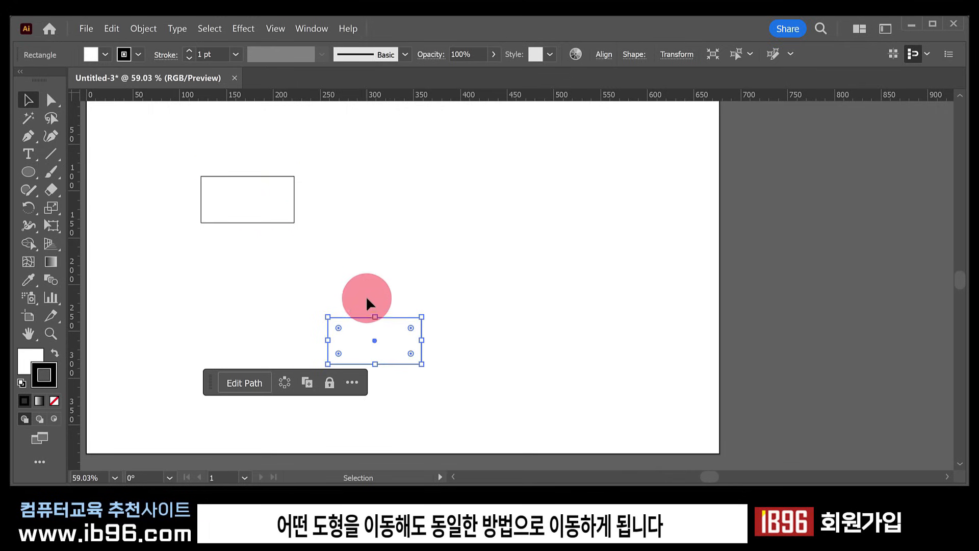
Step: Select both rectangles together and delete them from the artboard
left_click_drag(179, 137, 447, 391)
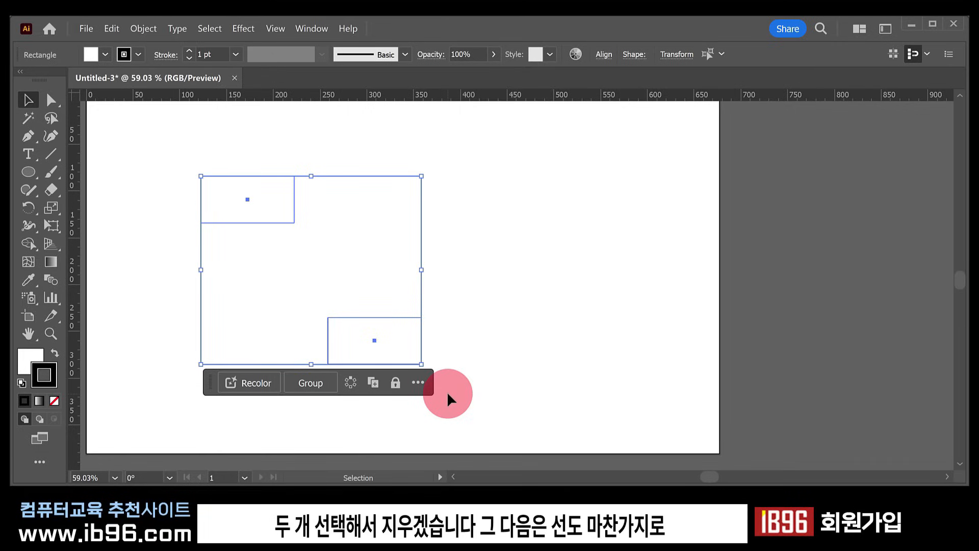
key("Delete")
Step: Draw a line segment 100 mm long at 45° in the upper middle of the artboard, then move it straight down
left_click(52, 155)
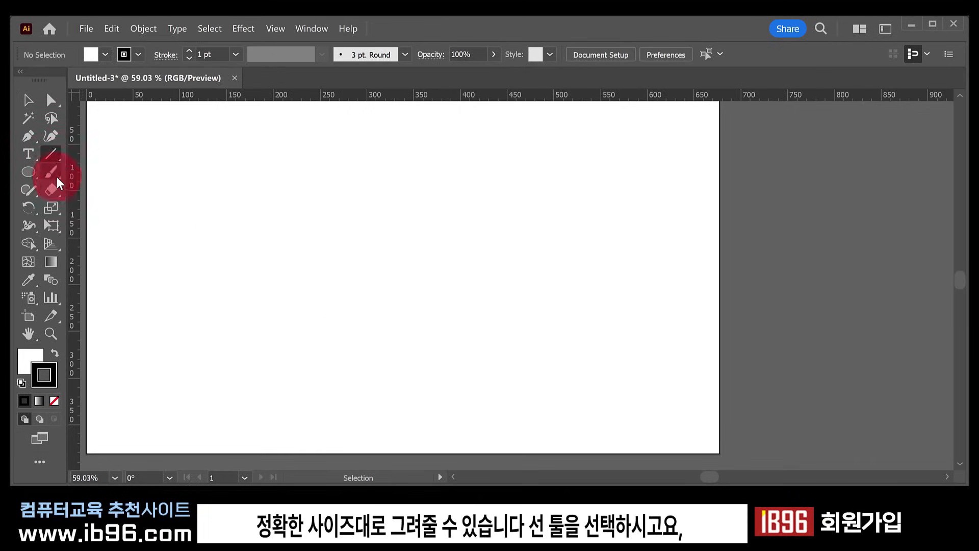
left_click(350, 191)
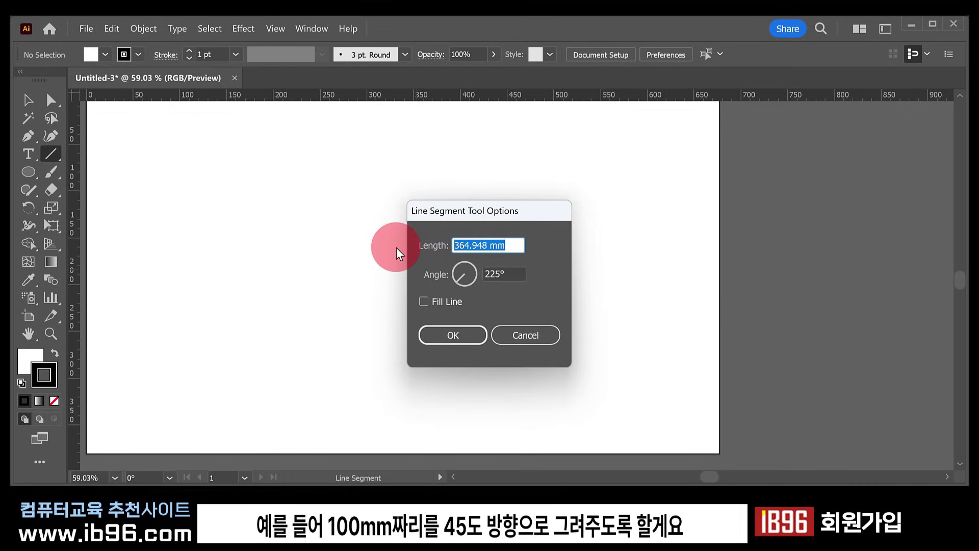
type("100")
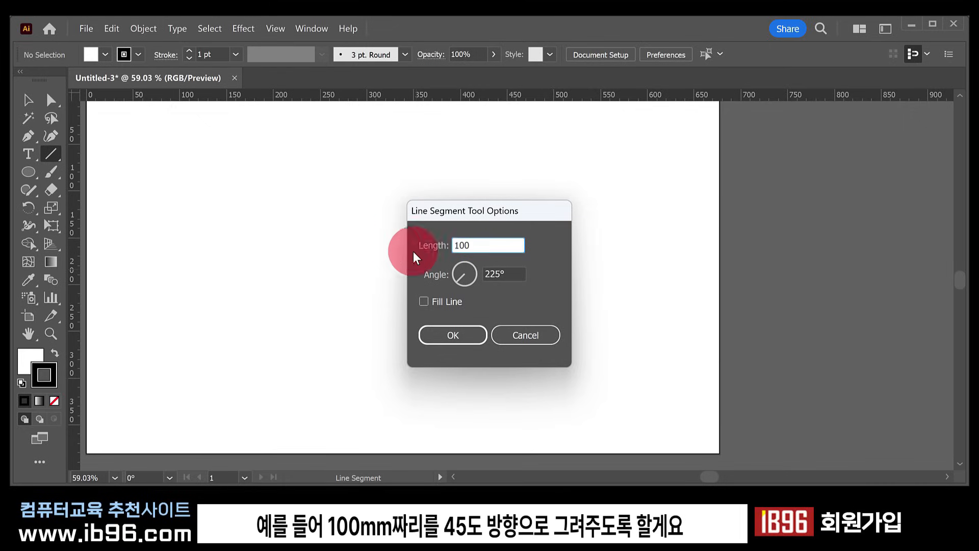
key("Tab")
type("45")
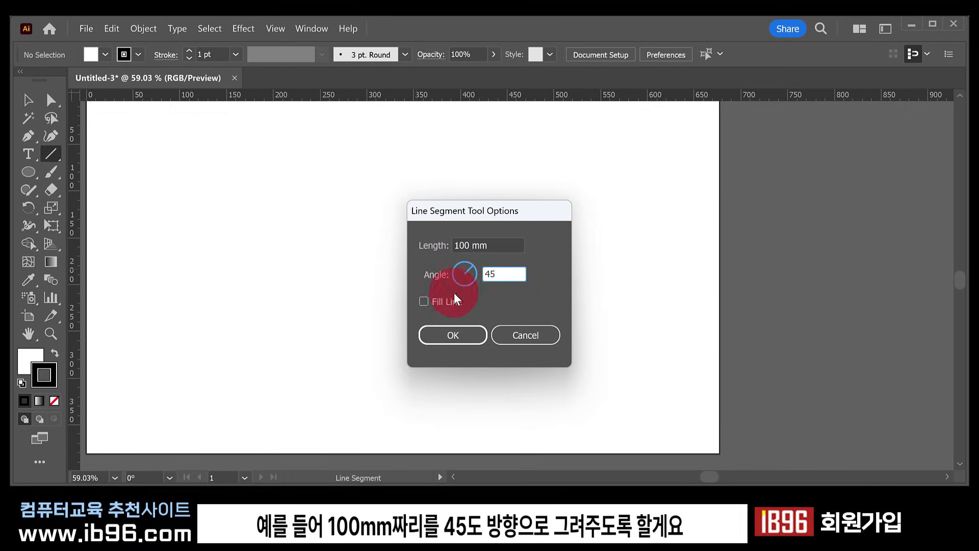
left_click(471, 344)
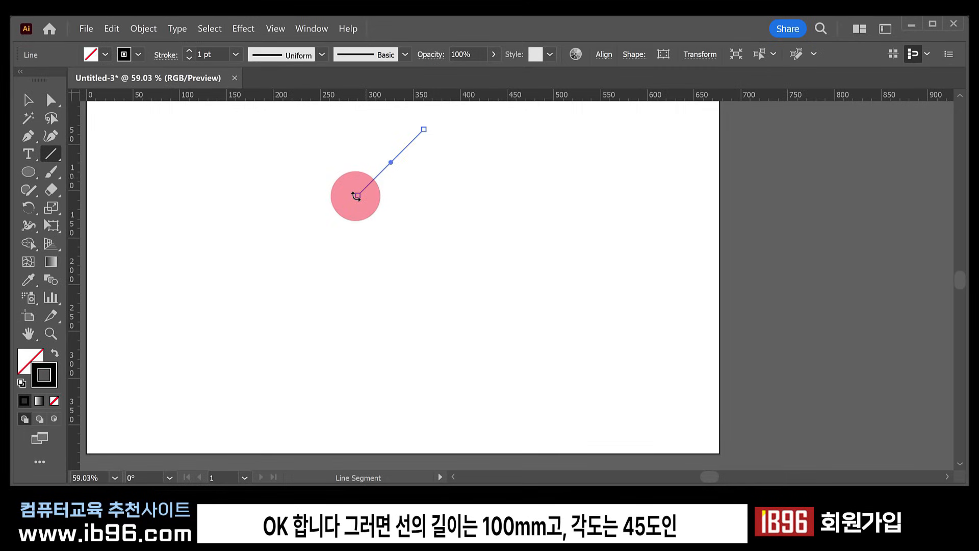
key("v")
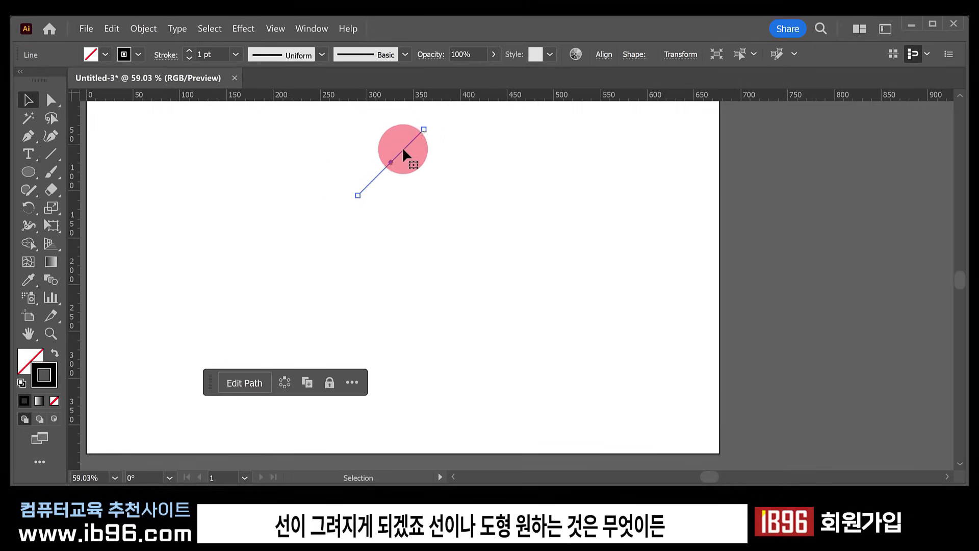
left_click_drag(388, 166, 391, 269)
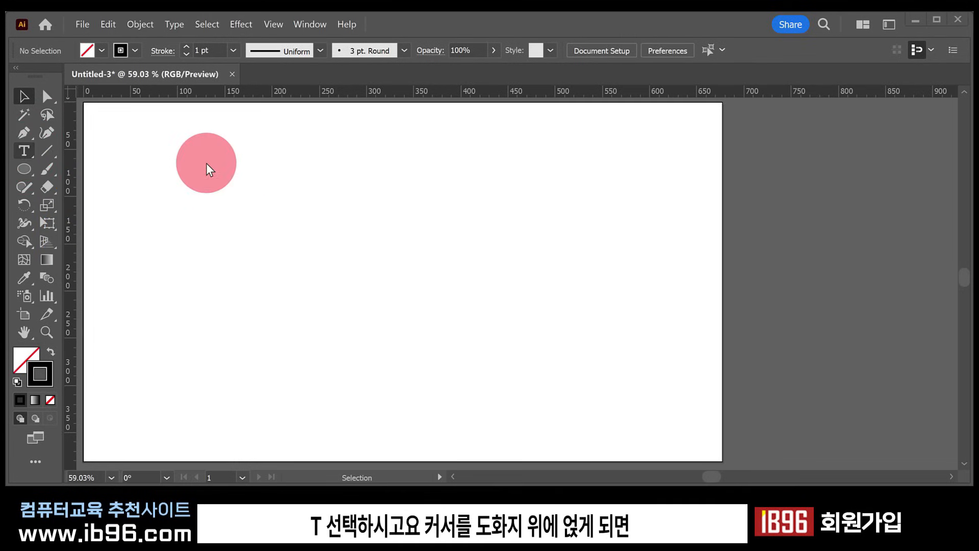
Step: Place a point text object with placeholder text in the artboard's upper left area and set its font size to 72 pt
key("t")
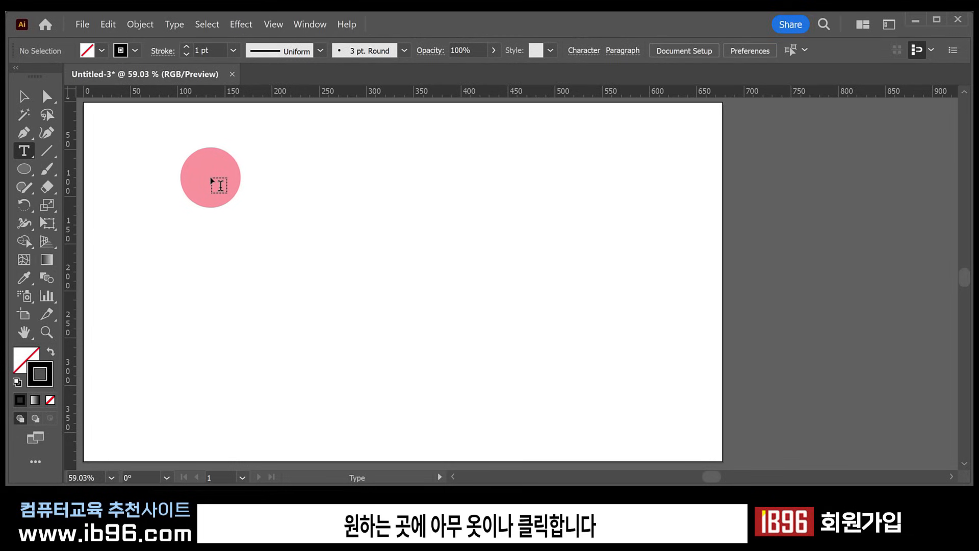
left_click(218, 180)
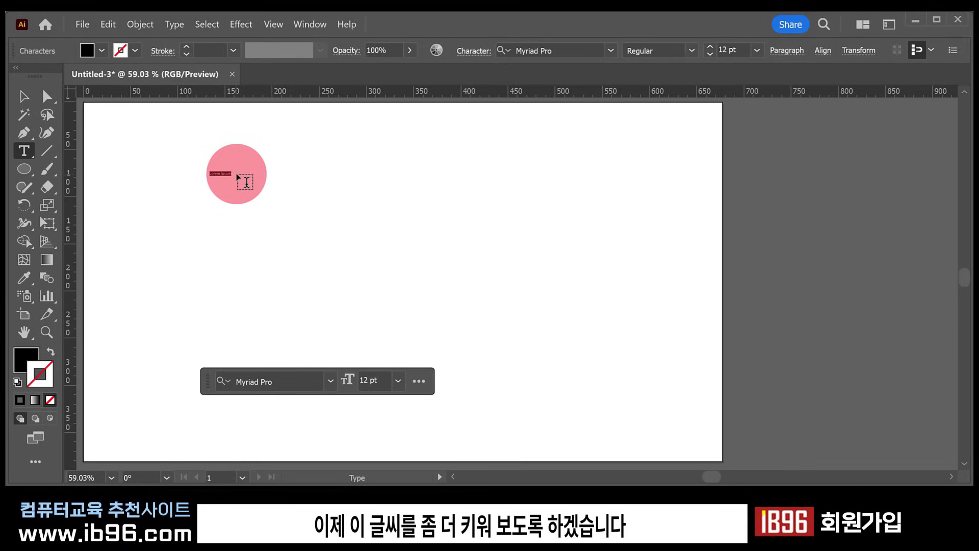
key("Escape")
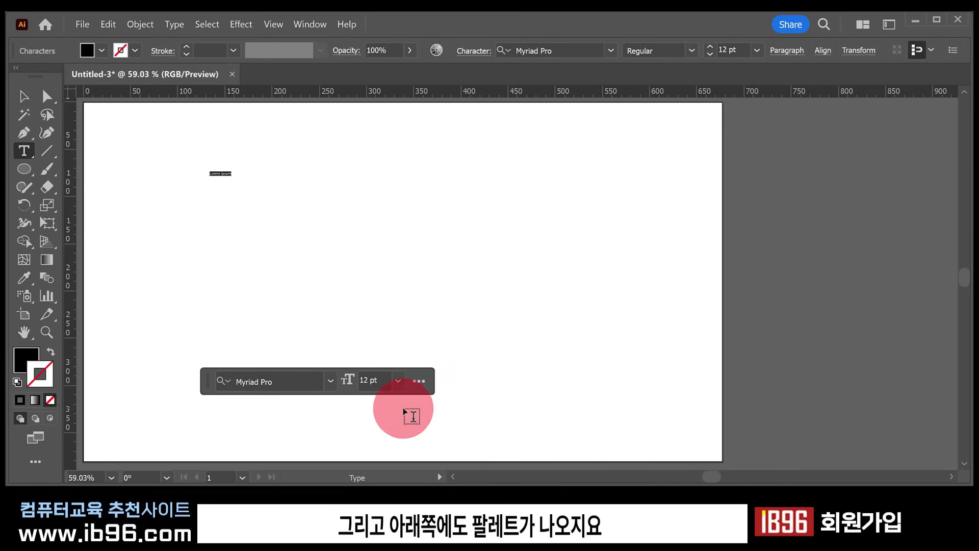
left_click_drag(205, 383, 149, 307)
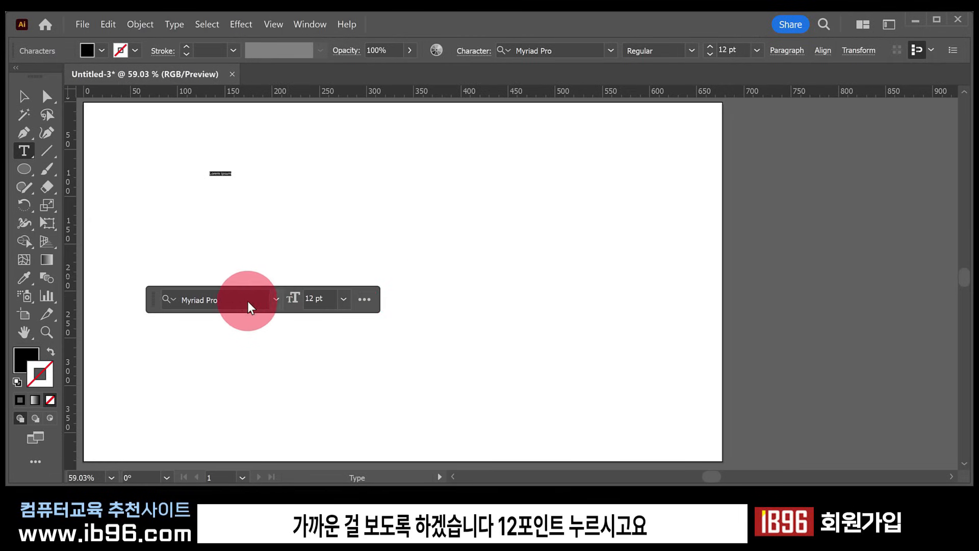
left_click(345, 298)
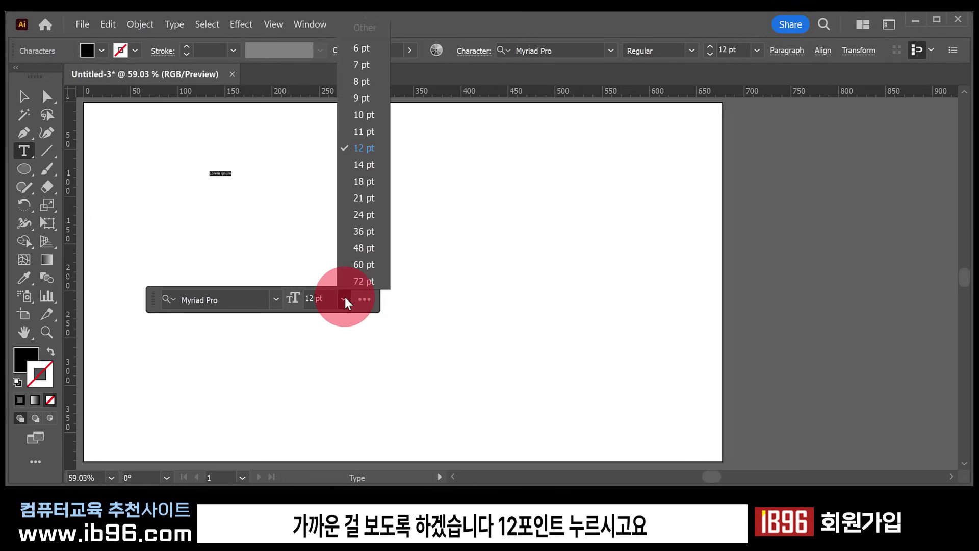
left_click(369, 280)
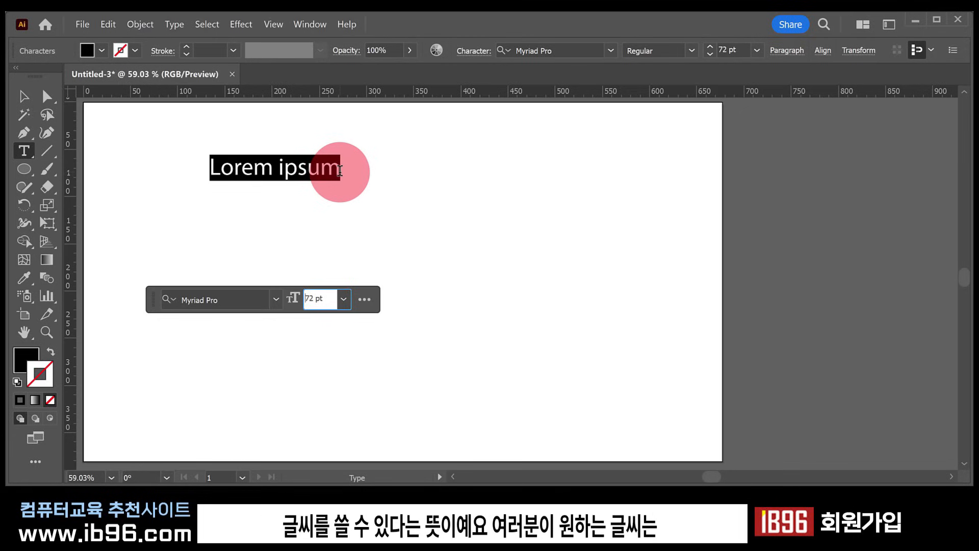
Step: Replace the placeholder with "안녕하세요? IB96 입니다." and set the text's font to 가나초콜릿
left_click_drag(340, 170, 188, 171)
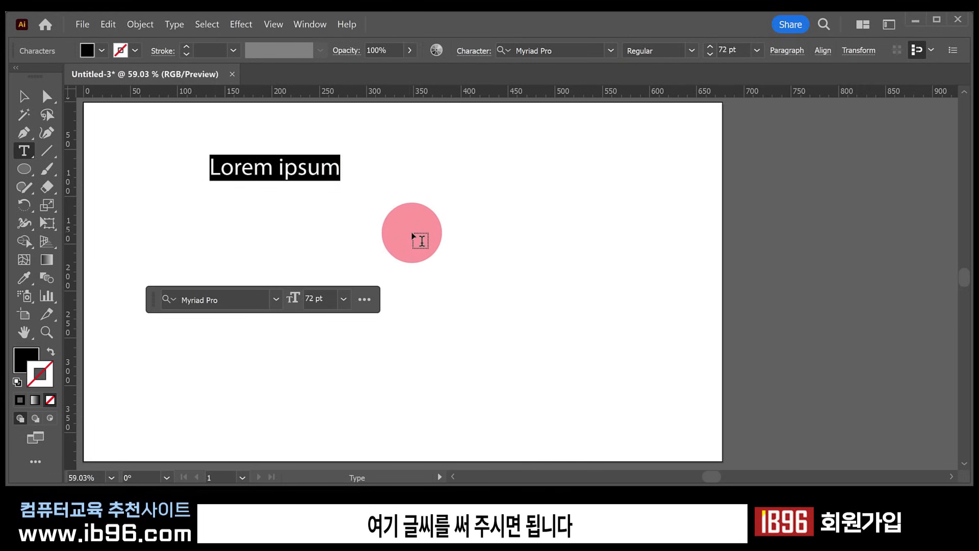
type("안녕하세요? IB96 입니다.")
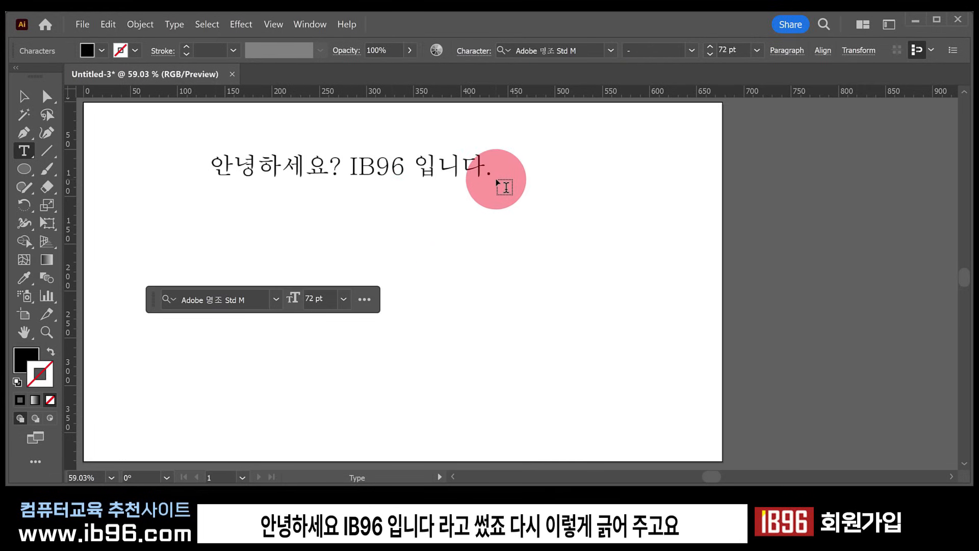
left_click_drag(496, 171, 185, 175)
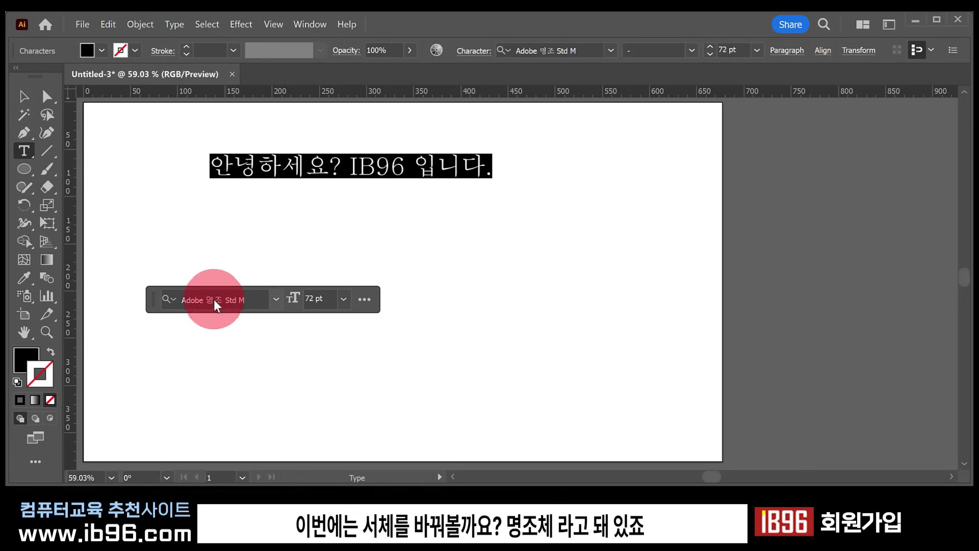
left_click(275, 300)
scroll(328, 426, "down", 5)
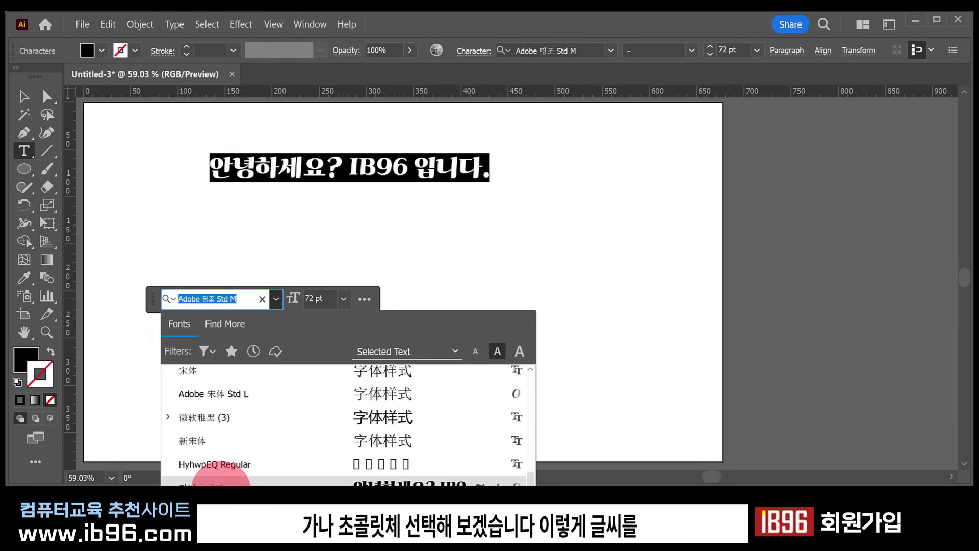
left_click(220, 482)
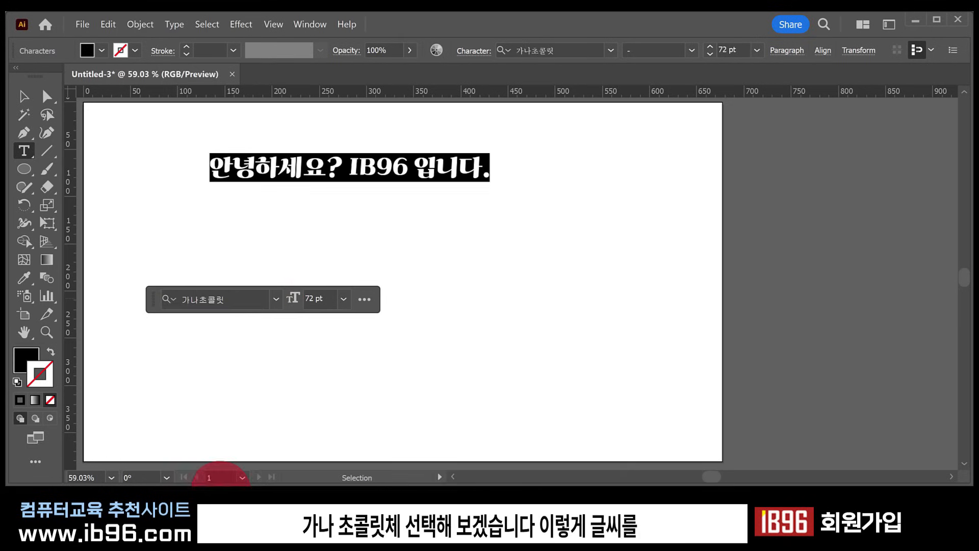
left_click(434, 184)
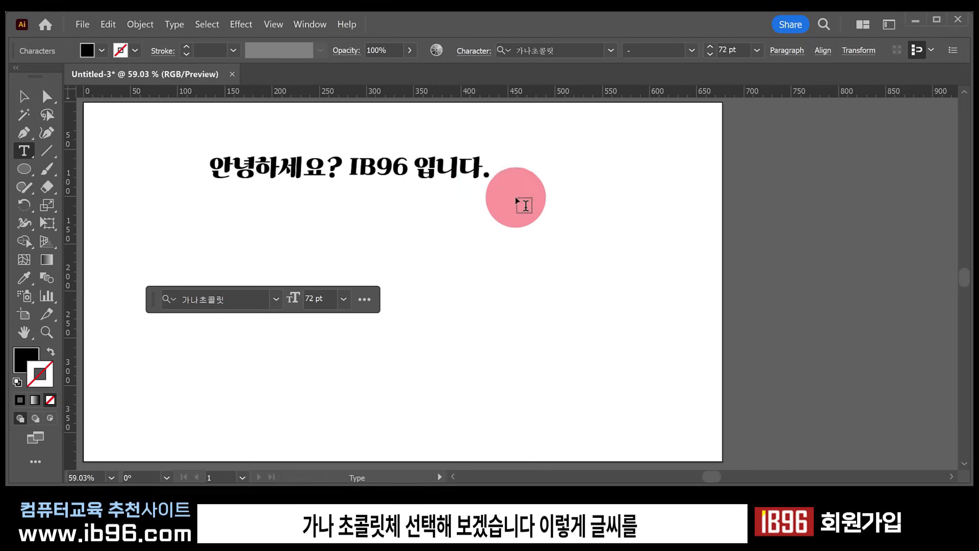
Step: Move the greeting text freely across the artboard, placing it in the left half just above mid-height
left_click(23, 96)
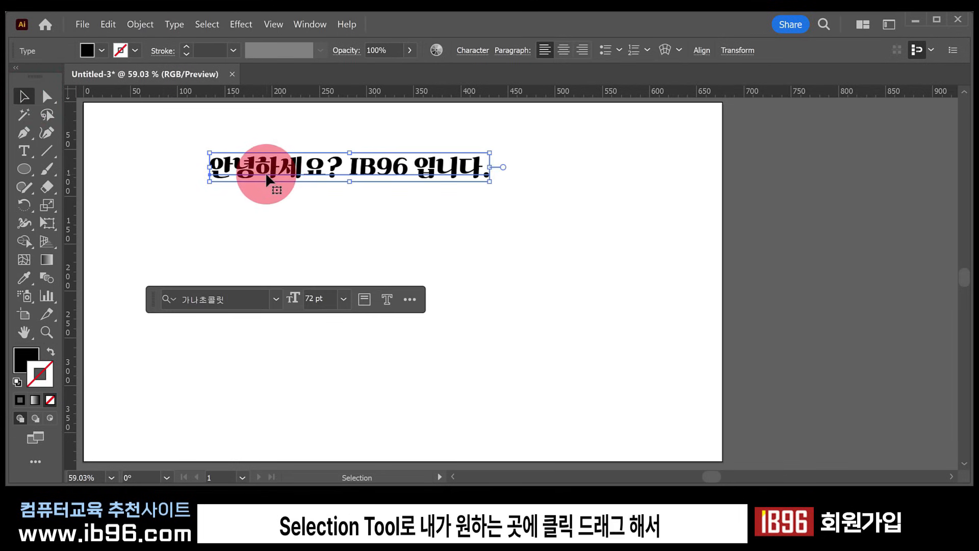
left_click_drag(281, 171, 173, 176)
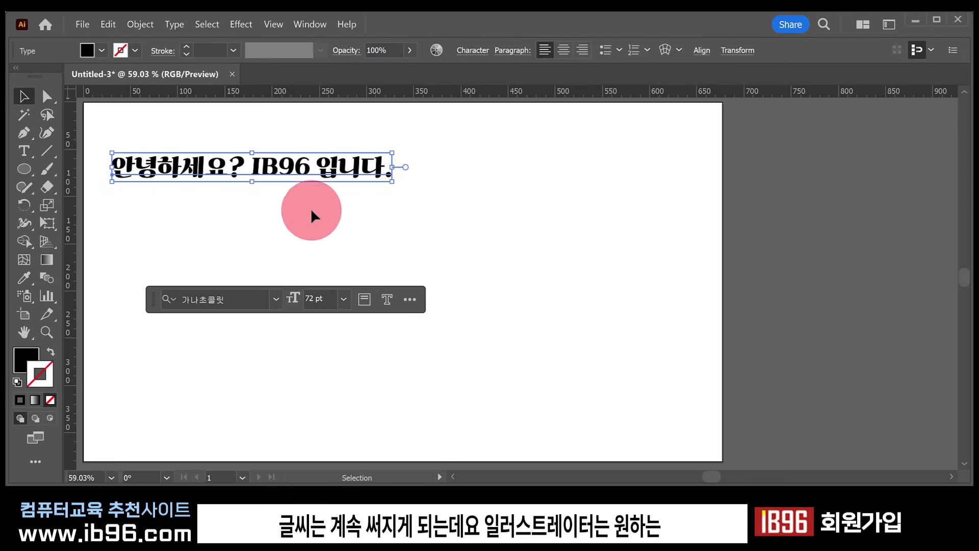
left_click_drag(359, 169, 616, 175)
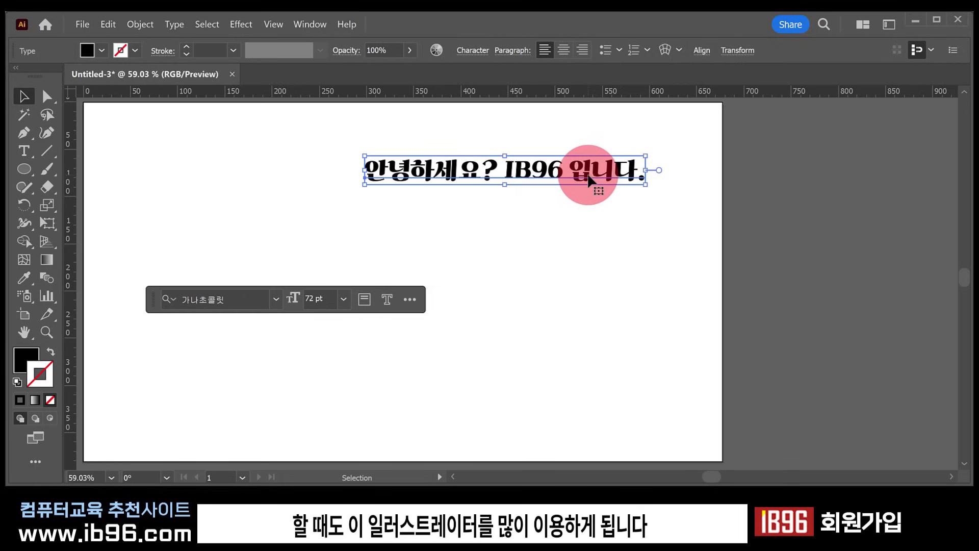
left_click_drag(589, 175, 373, 228)
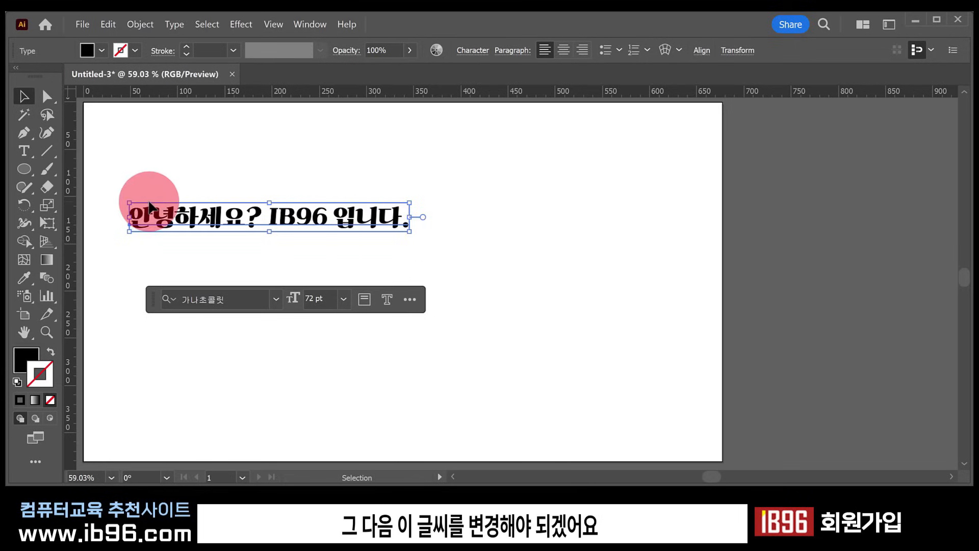
Step: Add a separate text object reading "반갑습니다." above and to the right of the greeting
left_click(26, 150)
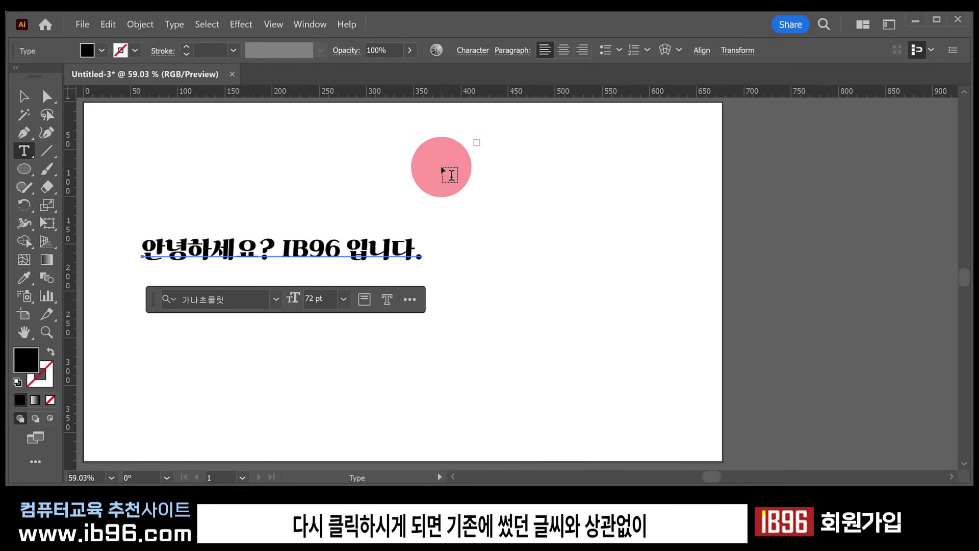
left_click(442, 168)
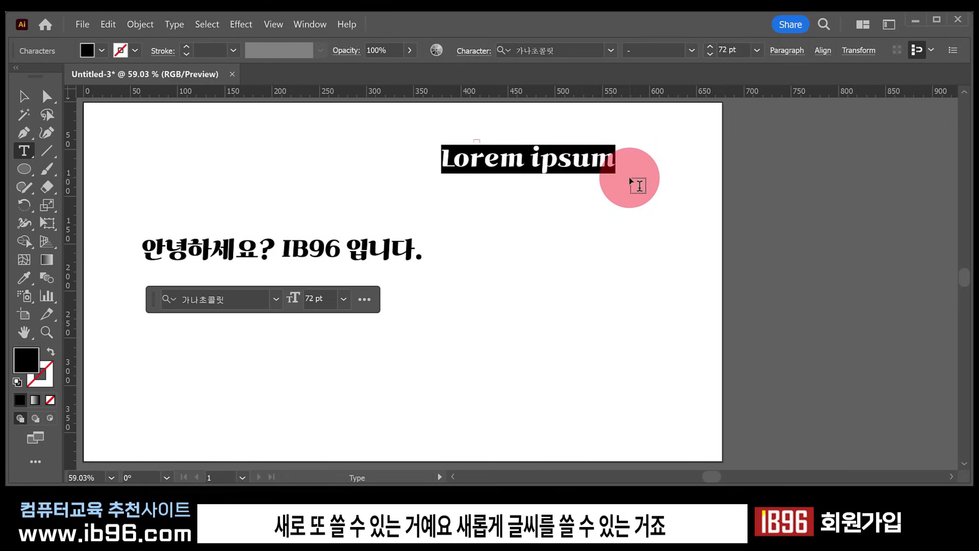
type("반갑습니다.")
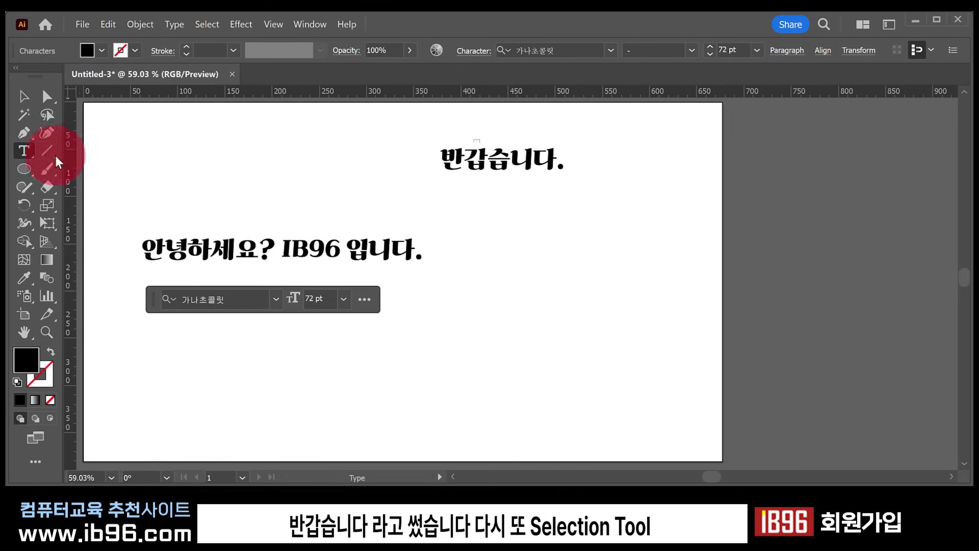
Step: Rearrange the two text objects independently, leaving "반갑습니다." in the upper right area and the greeting lower in the left half
left_click(23, 98)
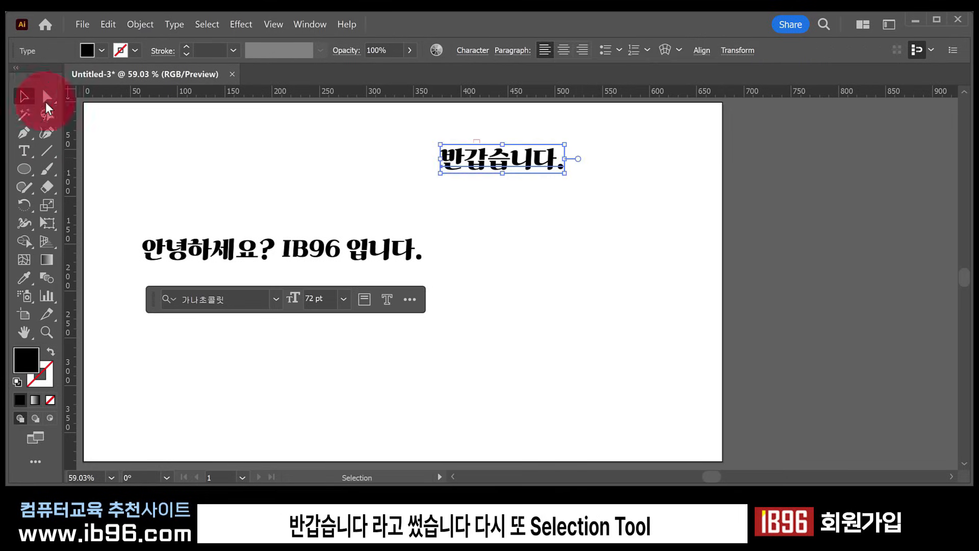
left_click_drag(536, 164, 529, 386)
left_click_drag(373, 254, 353, 196)
left_click_drag(491, 379, 577, 217)
left_click_drag(369, 199, 355, 241)
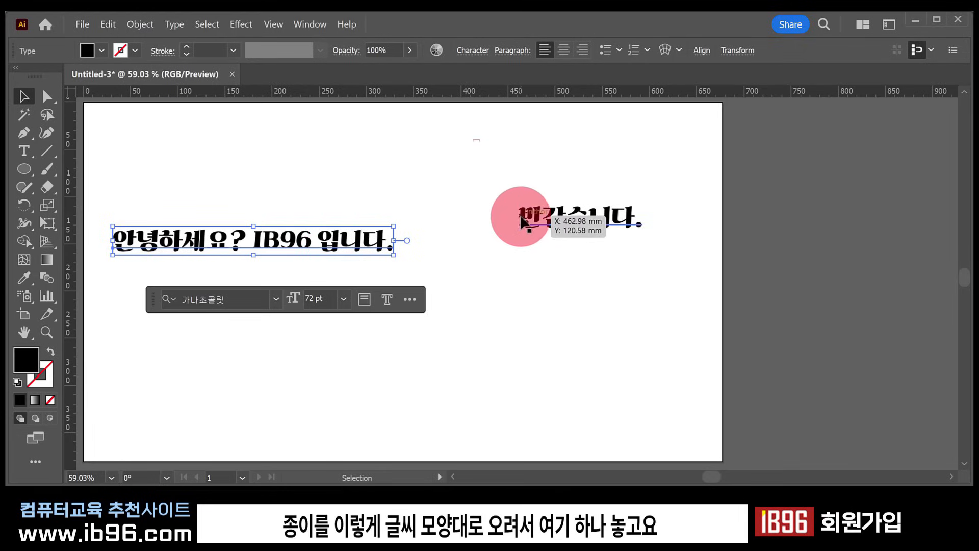
left_click_drag(568, 214, 618, 209)
left_click_drag(141, 240, 171, 267)
left_click_drag(630, 213, 507, 194)
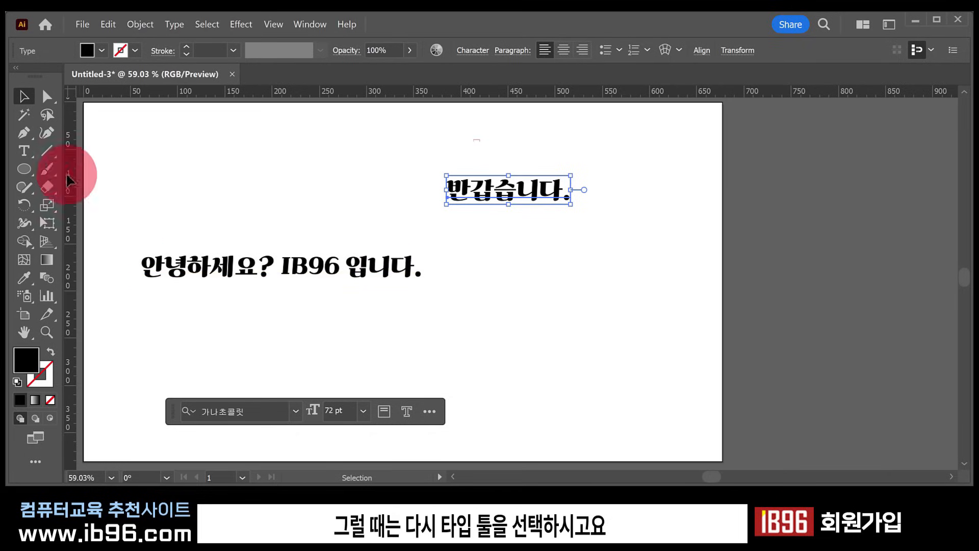
Step: Retype the ending "니다." of the greeting text and add a second line reading "반갑습니다." beneath it
left_click(24, 156)
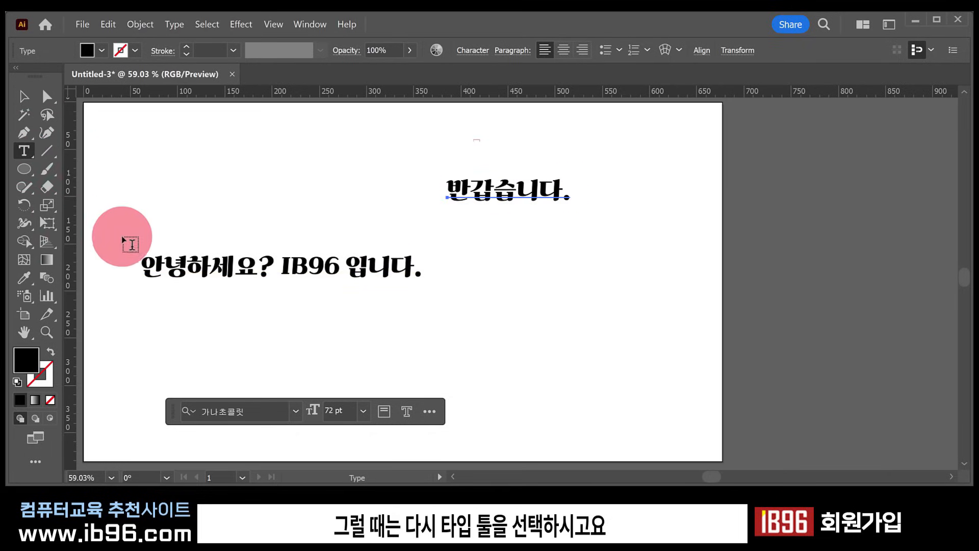
left_click(421, 267)
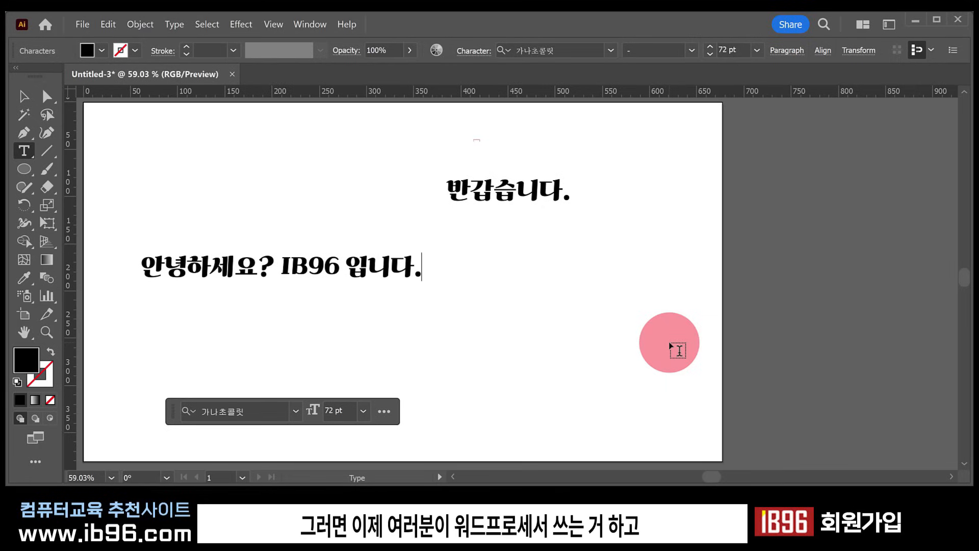
key("BackSpace")
key("BackSpace")
key("BackSpace")
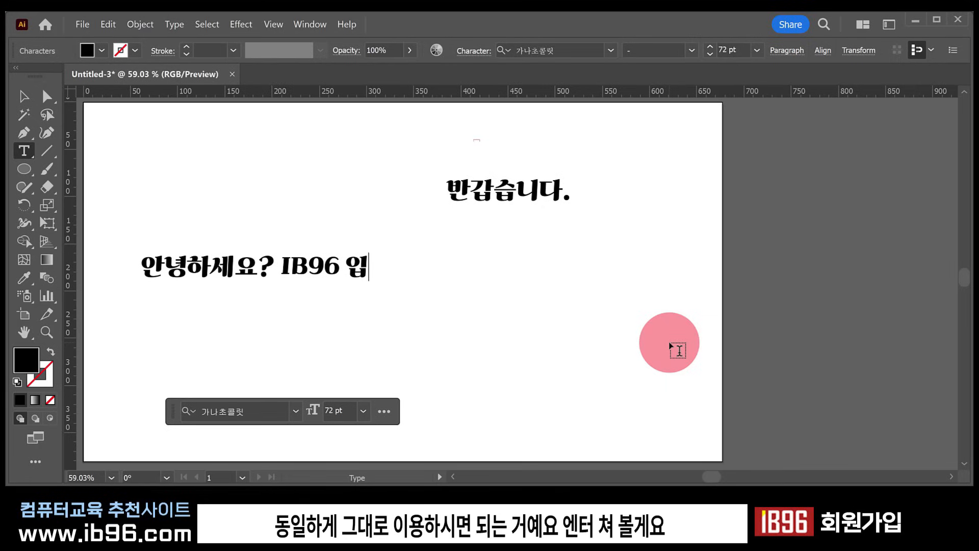
type("니다.")
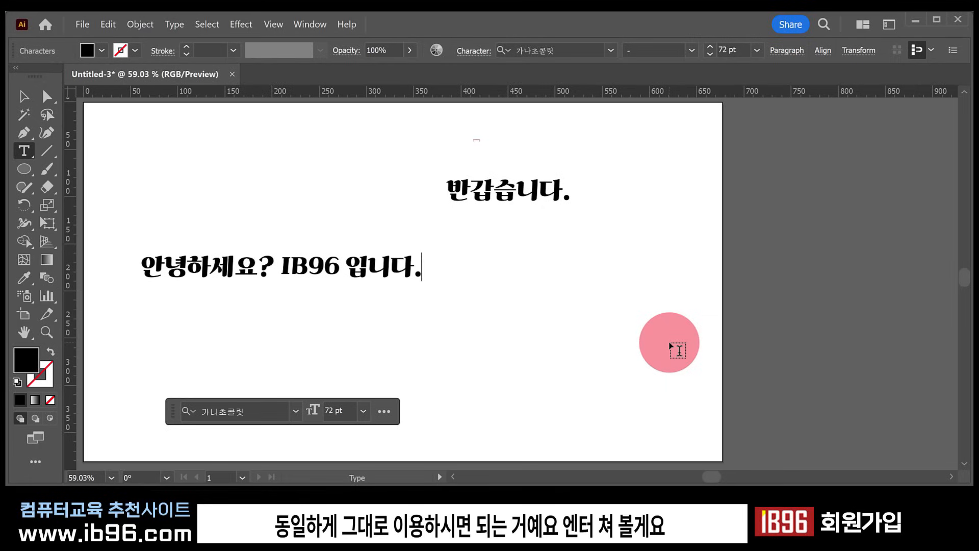
key("Return")
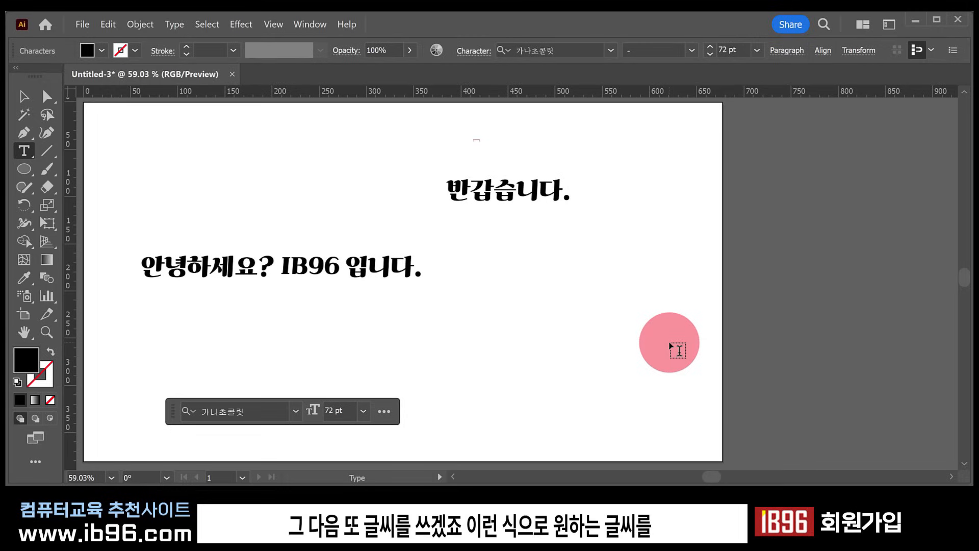
type("반갑습니다.")
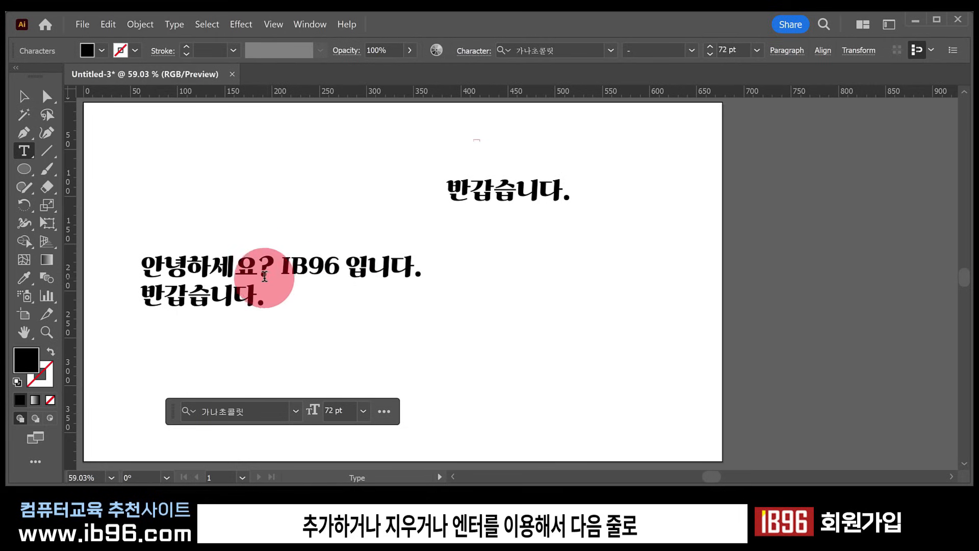
Step: Rearrange the two text objects freely, moving the two-line greeting slightly up and the separate "반갑습니다." near the artboard's upper centre
left_click(18, 97)
left_click_drag(460, 200, 517, 200)
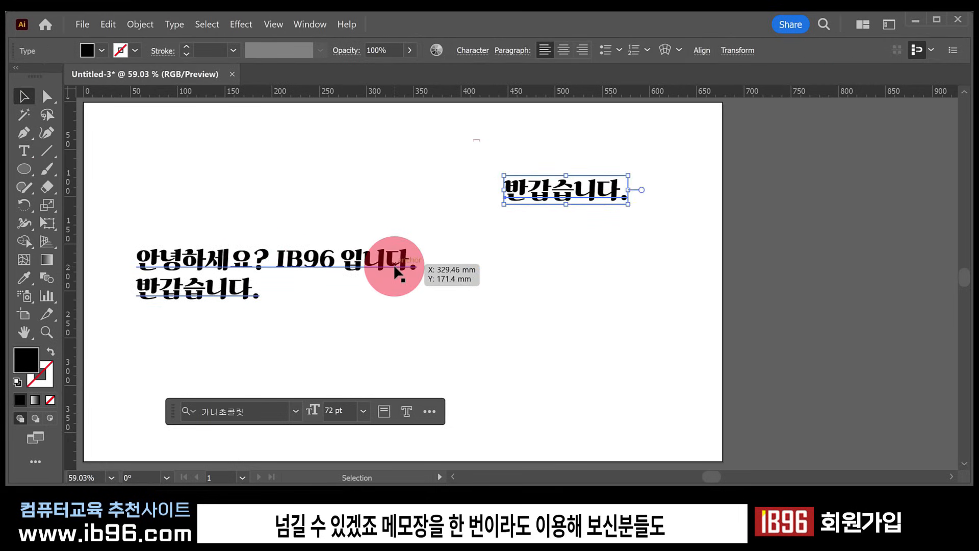
left_click_drag(398, 273, 393, 238)
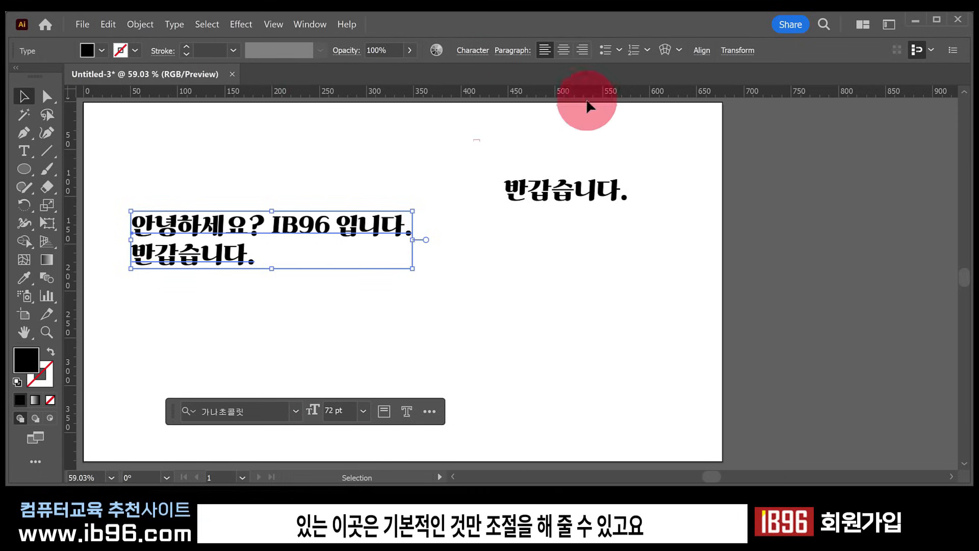
left_click_drag(588, 194, 460, 158)
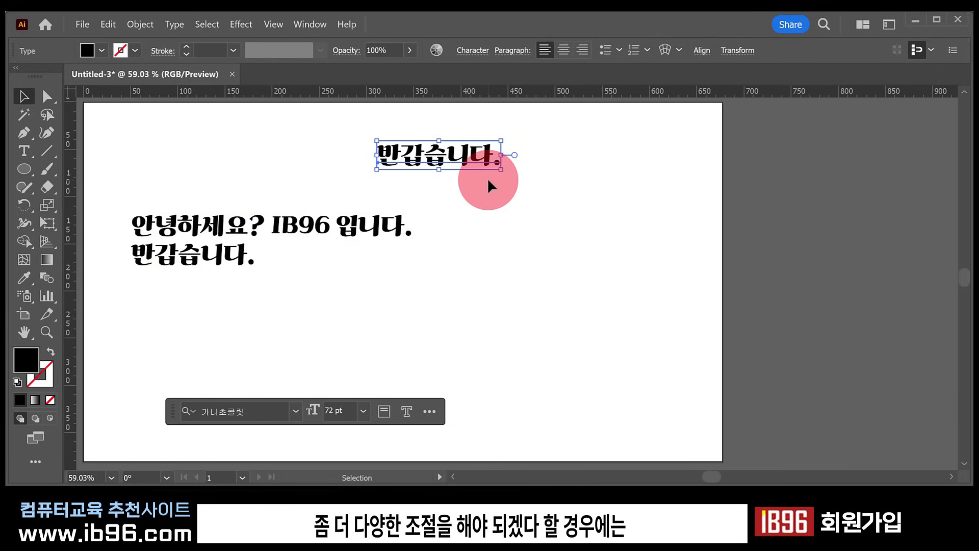
Step: Show the Character panel for detailed text formatting
left_click(320, 25)
scroll(340, 342, "down", 1)
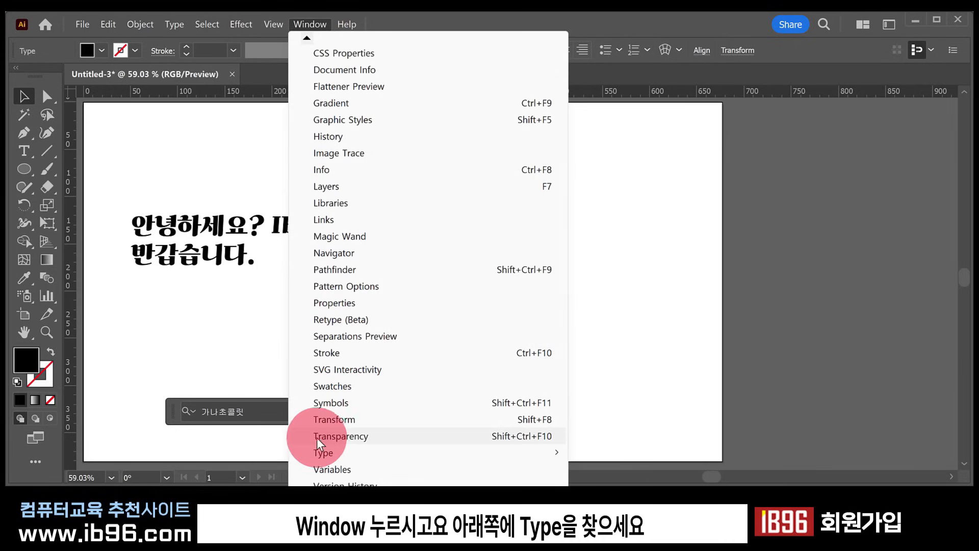
mouse_move(330, 454)
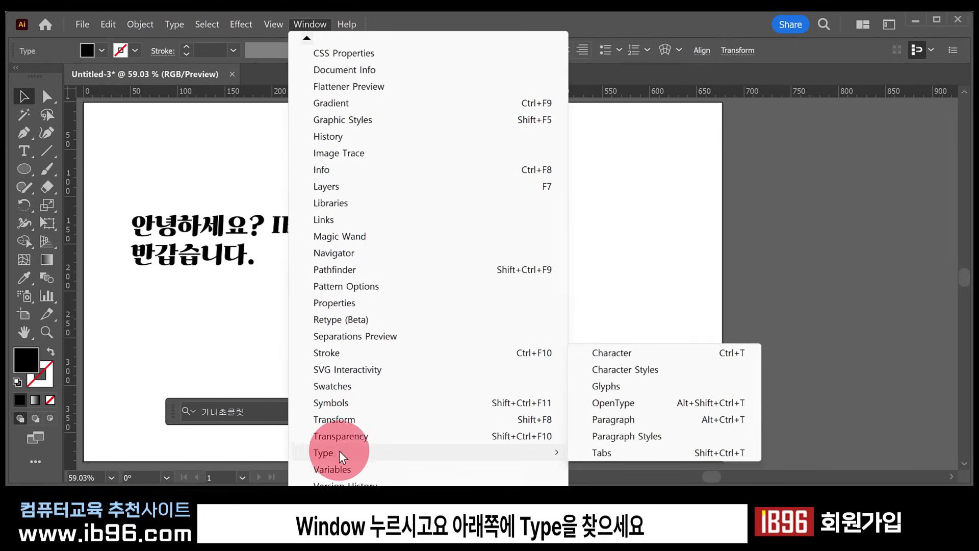
left_click(635, 350)
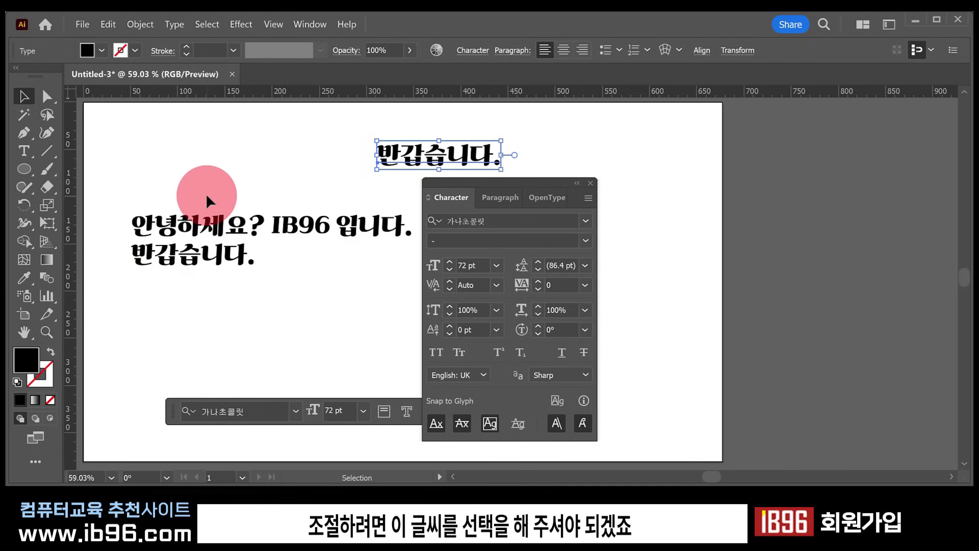
Step: Try different line spacings on the two-line greeting text and set its leading to 150 pt
left_click(278, 264)
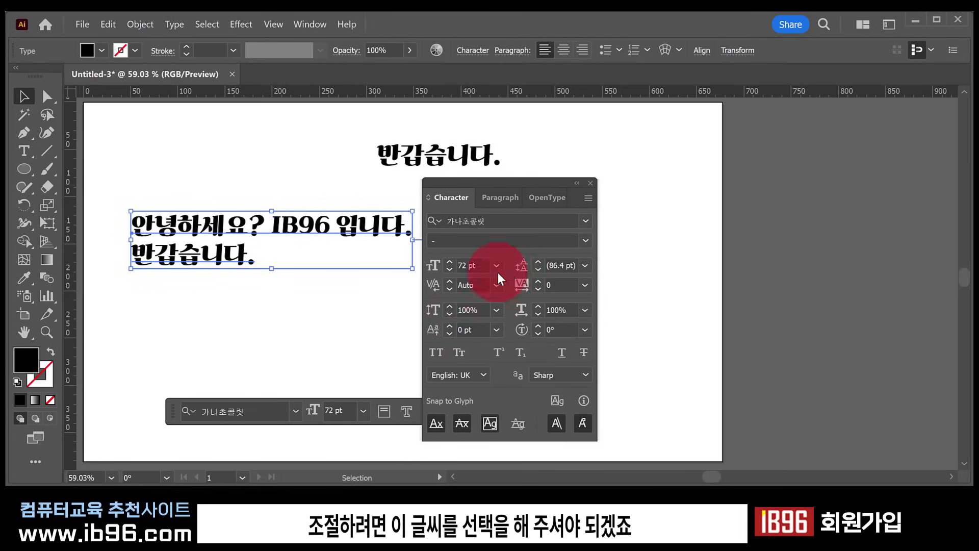
left_click(538, 261)
left_click(538, 262)
left_click(538, 261)
left_click(538, 262)
left_click(538, 262)
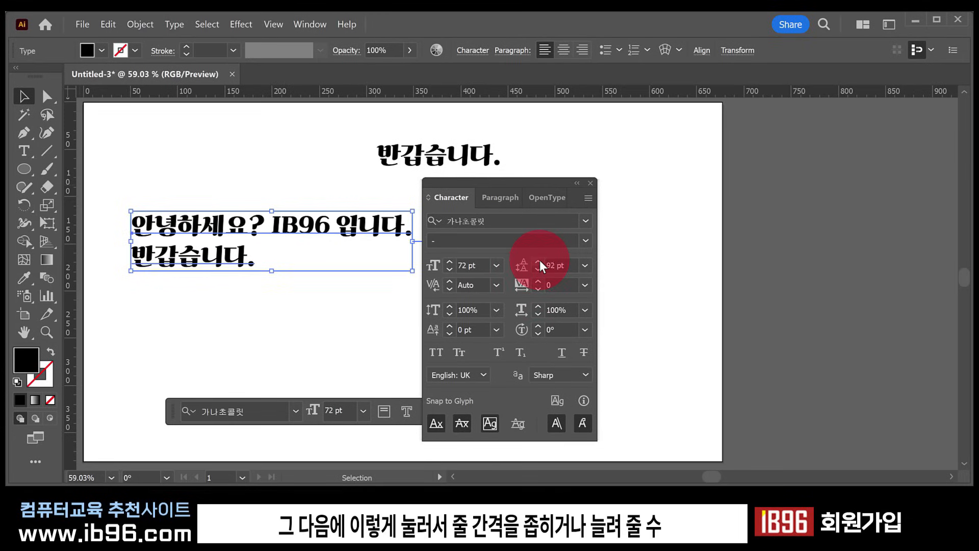
left_click(538, 262)
left_click(585, 265)
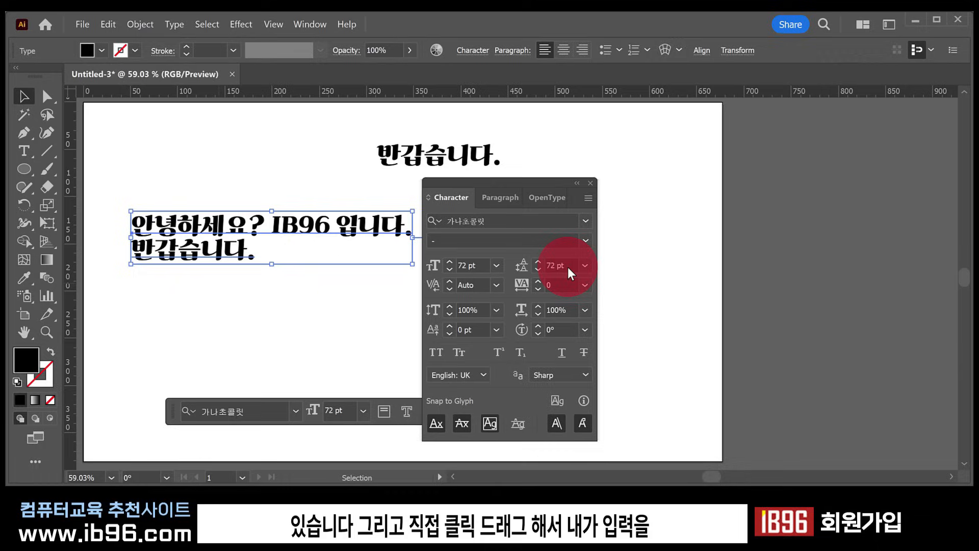
left_click(568, 267)
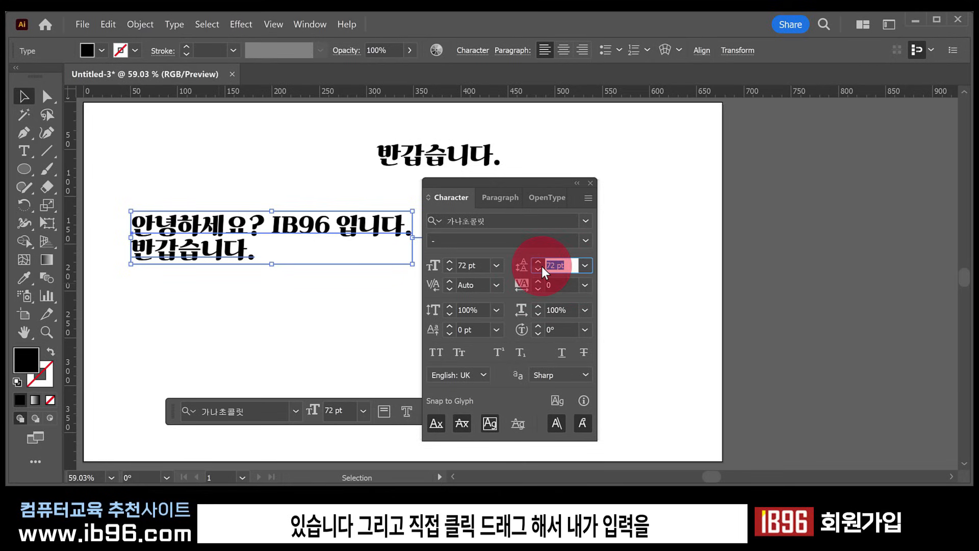
type("150")
key("Return")
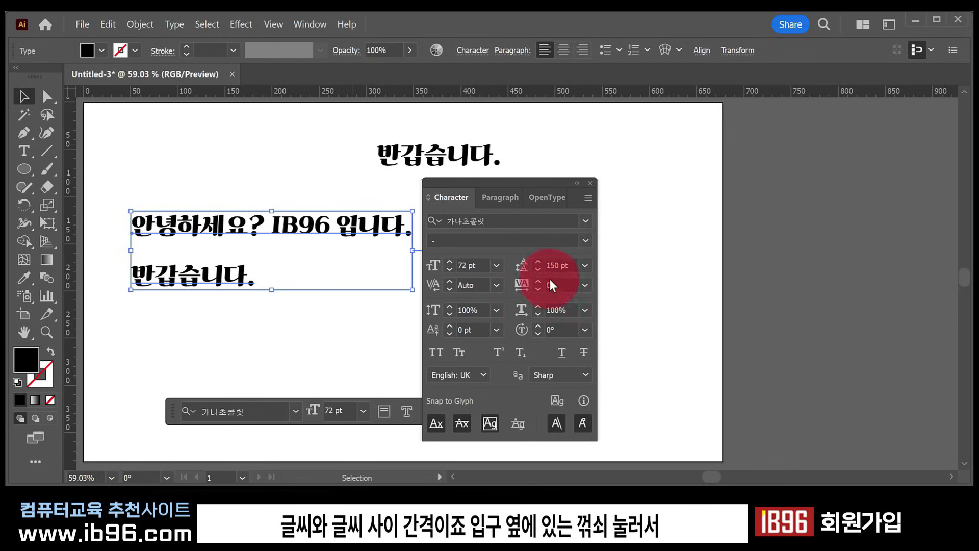
Step: Preview other tracking, vertical scale and horizontal scale values on the two-line greeting, keeping 0, 100% and 100%
left_click(585, 285)
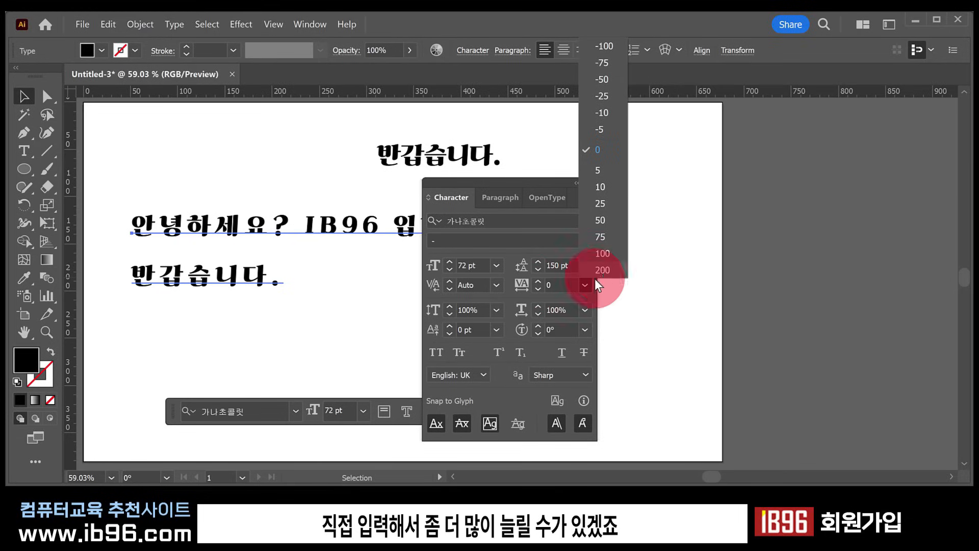
left_click(585, 285)
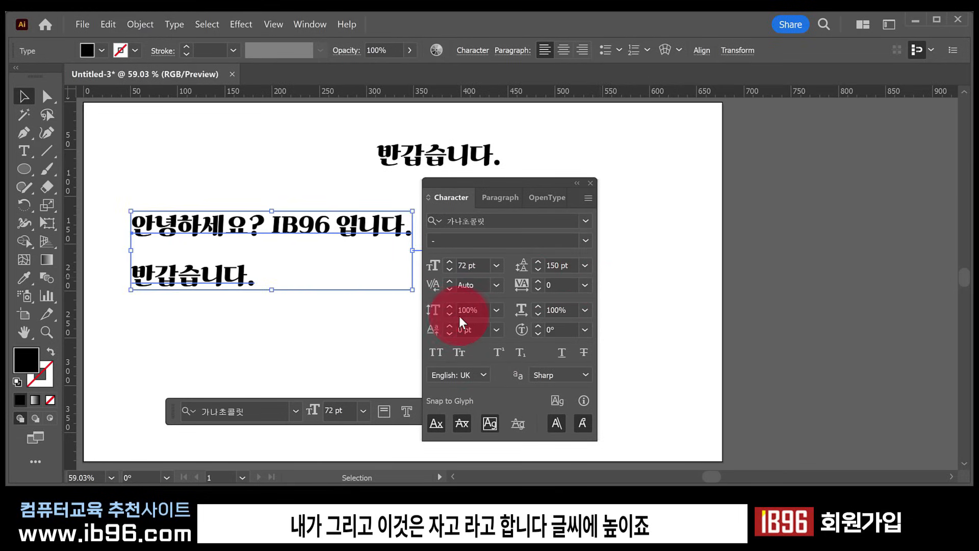
left_click(498, 311)
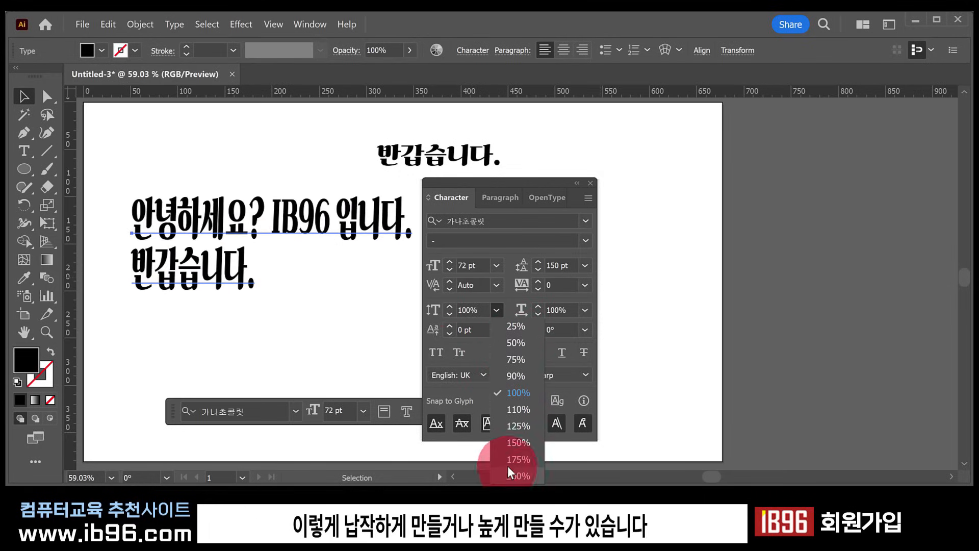
left_click(518, 393)
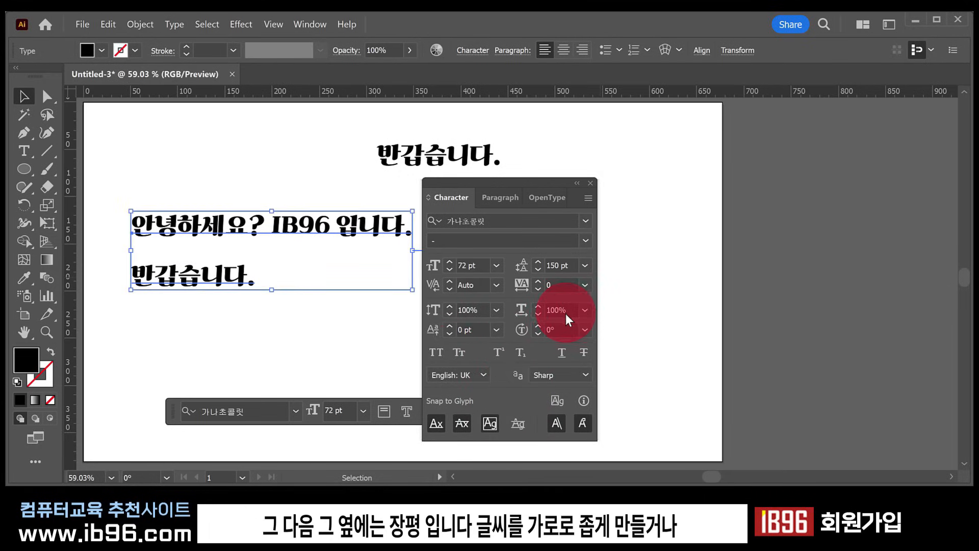
left_click(586, 310)
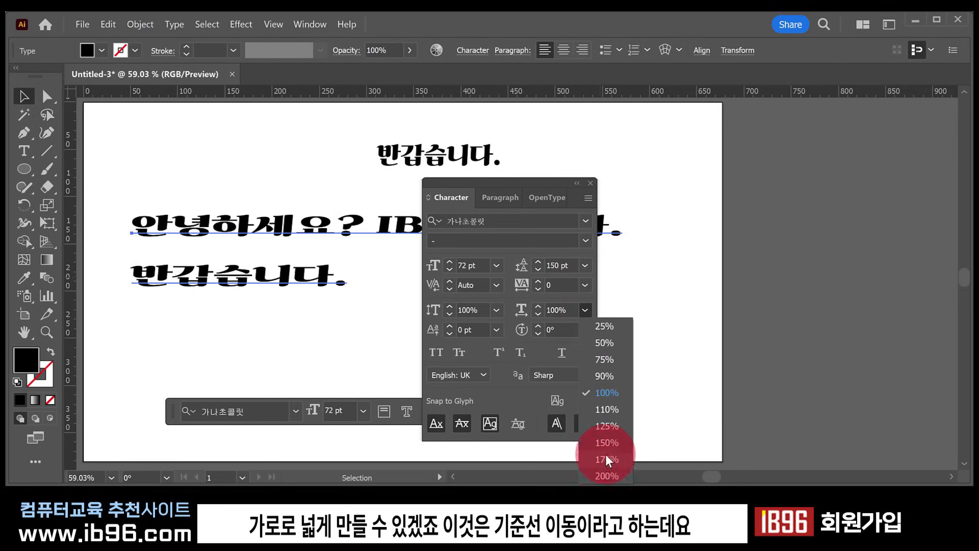
left_click(607, 394)
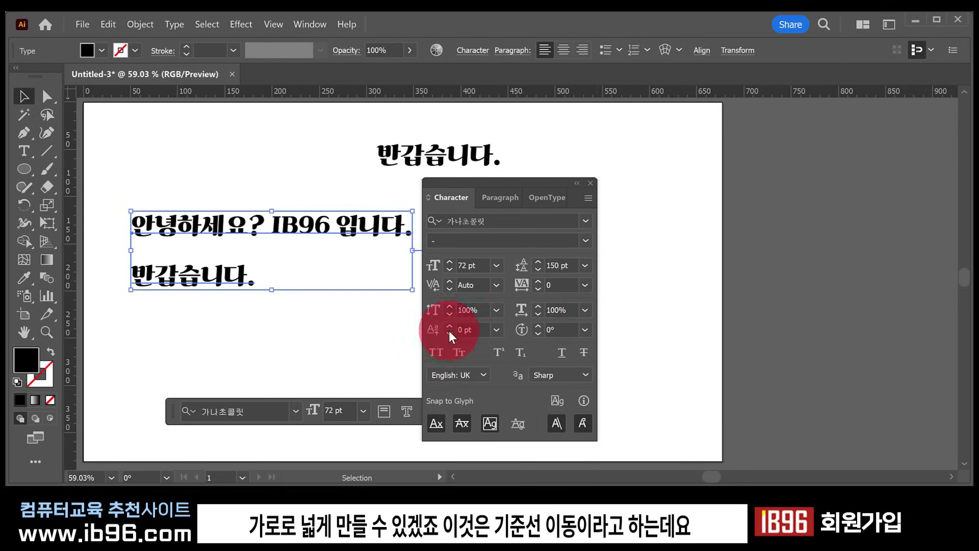
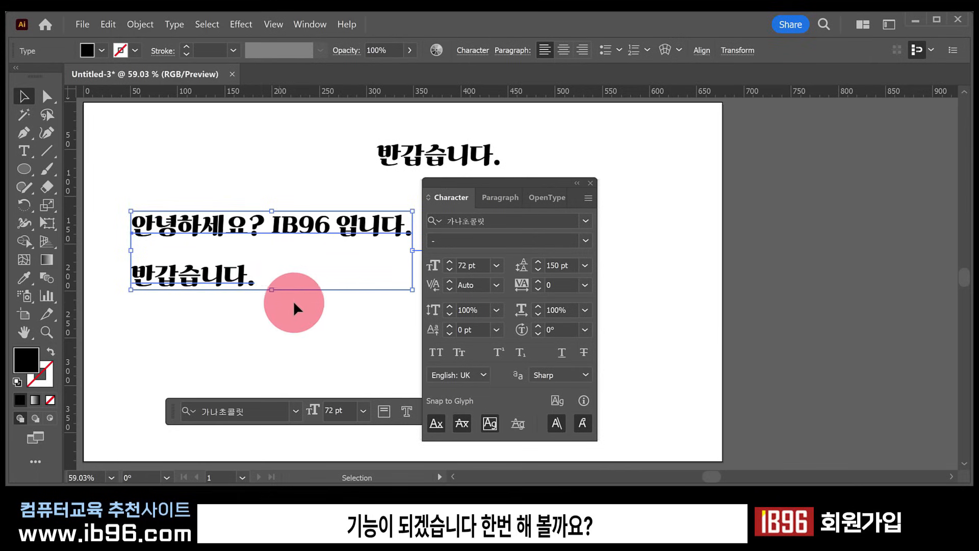
Step: Raise only the character "녕" in the greeting's first line with a baseline shift of 12 pt
left_click(25, 151)
left_click(156, 223)
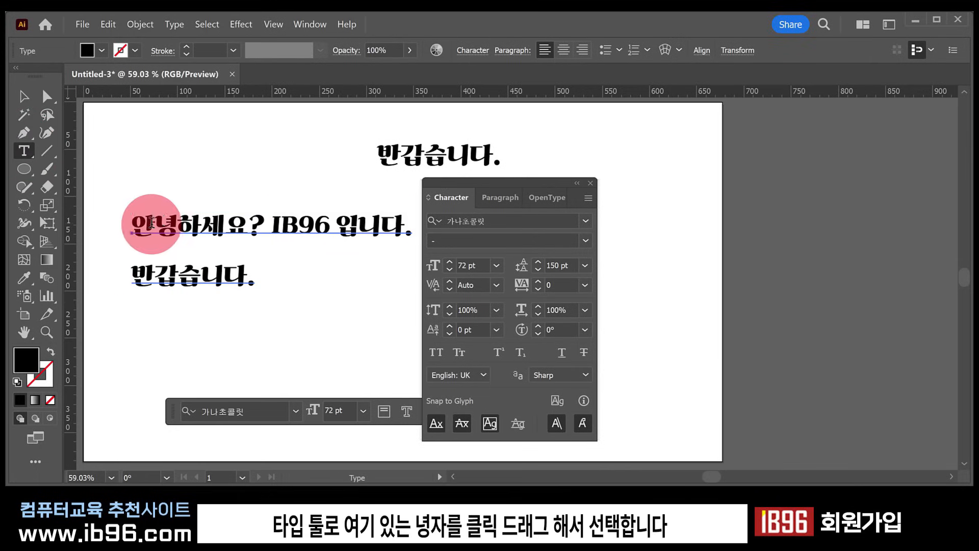
left_click_drag(156, 223, 177, 225)
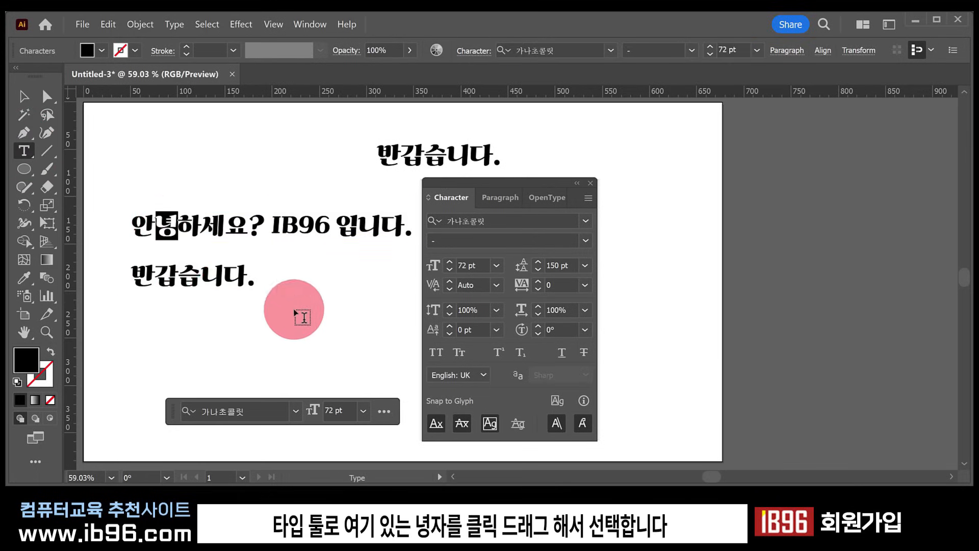
left_click(496, 330)
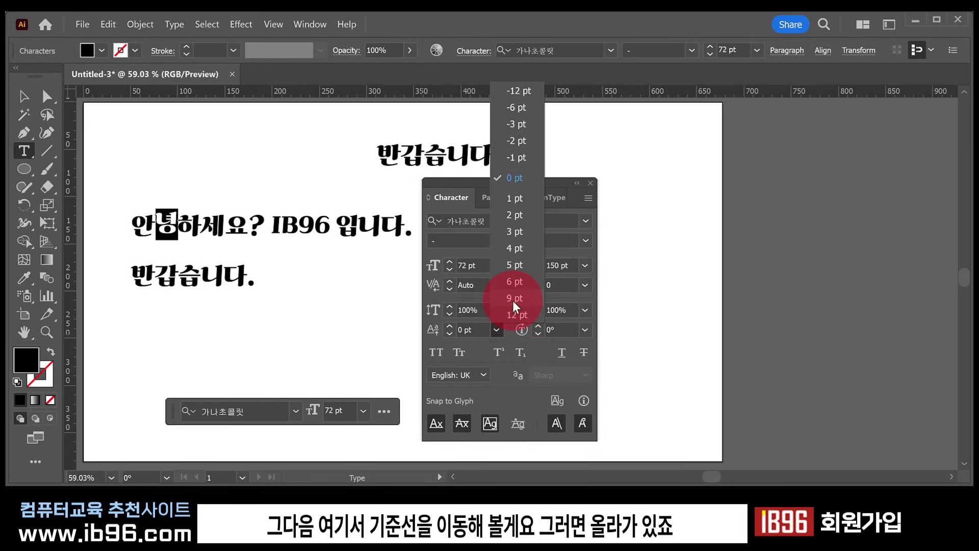
left_click(514, 314)
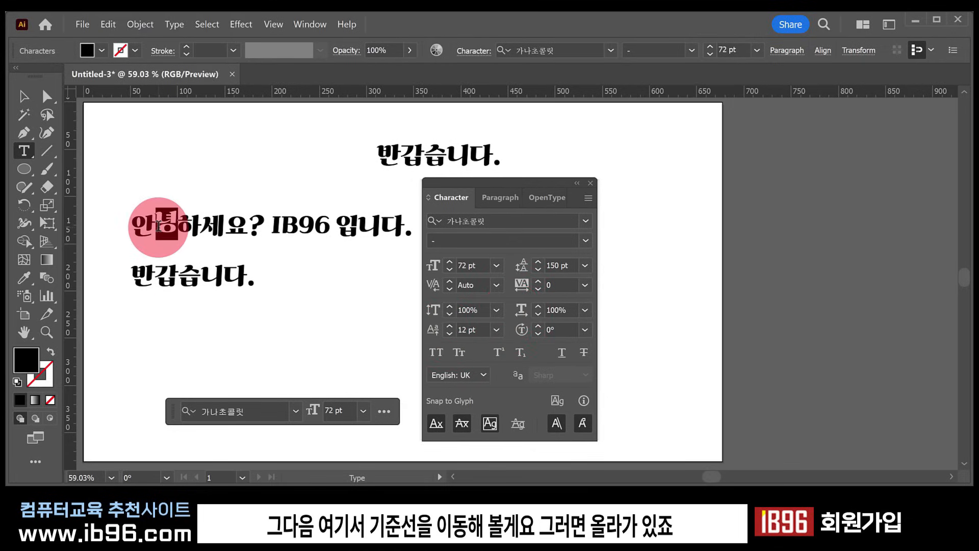
Step: Lower only the character "세" in the greeting's first line with a baseline shift of -12 pt
left_click_drag(226, 227, 202, 227)
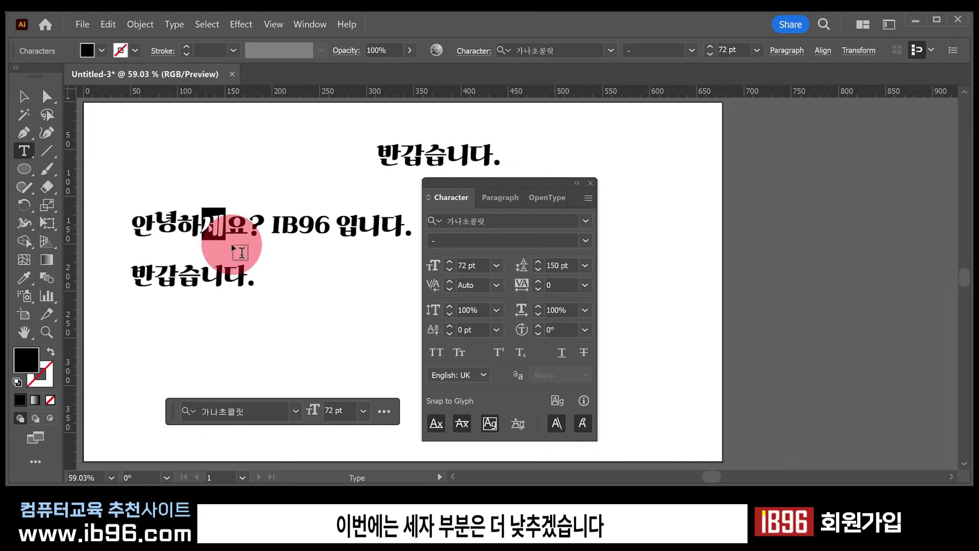
left_click(497, 331)
left_click(503, 93)
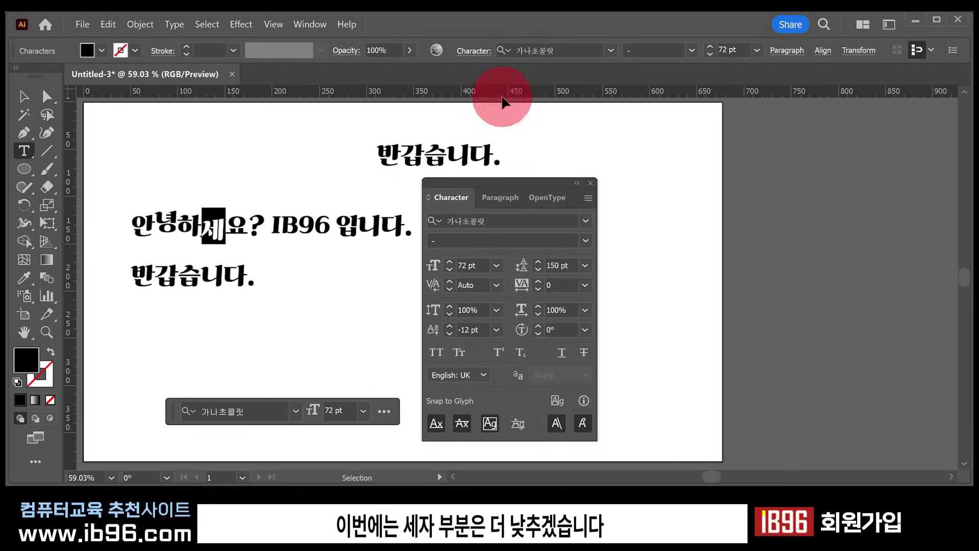
left_click(248, 255)
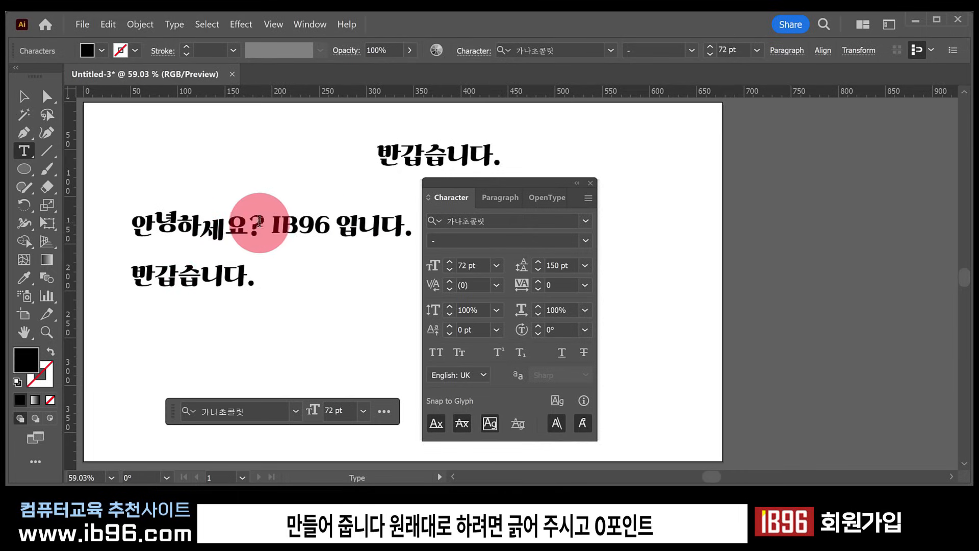
Step: Reset the baseline shift of the whole word "안녕하세요?" to 0 pt
left_click_drag(264, 225, 96, 228)
left_click(496, 329)
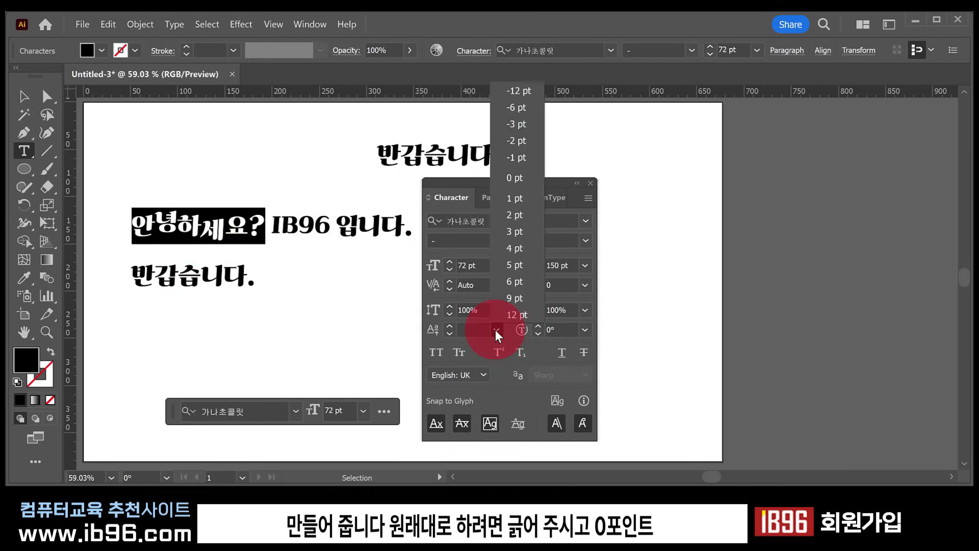
left_click(525, 181)
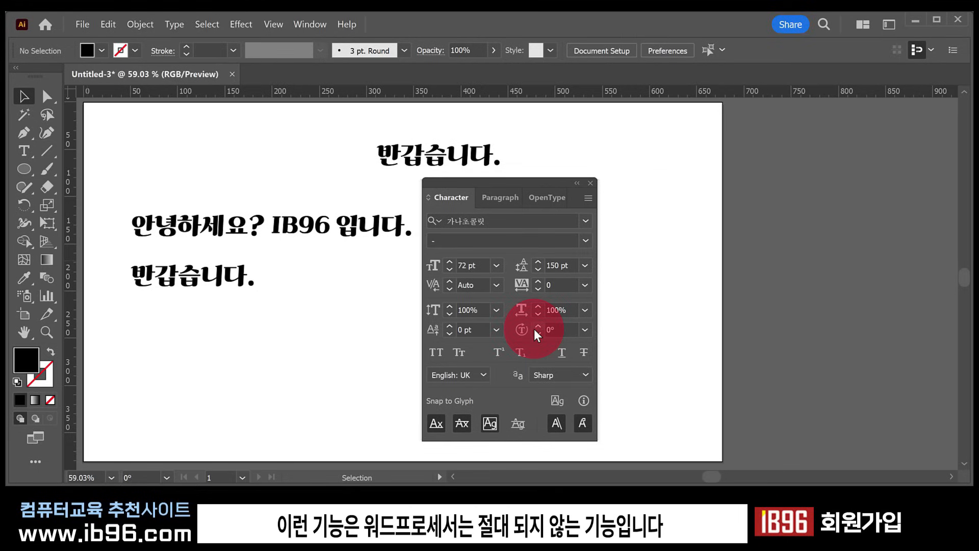
Step: Preview the character rotation values on the whole two-line greeting, keeping 0°
left_click_drag(202, 181, 280, 269)
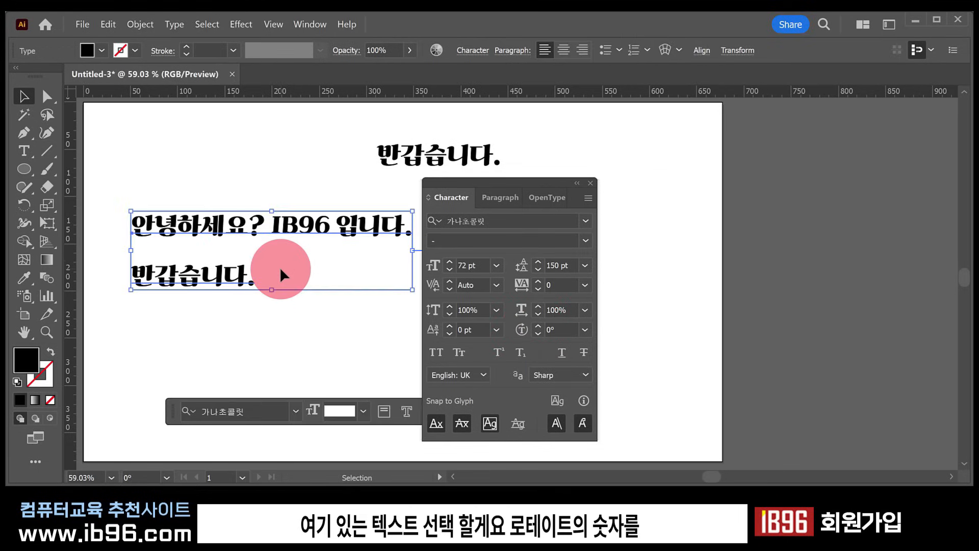
left_click(537, 327)
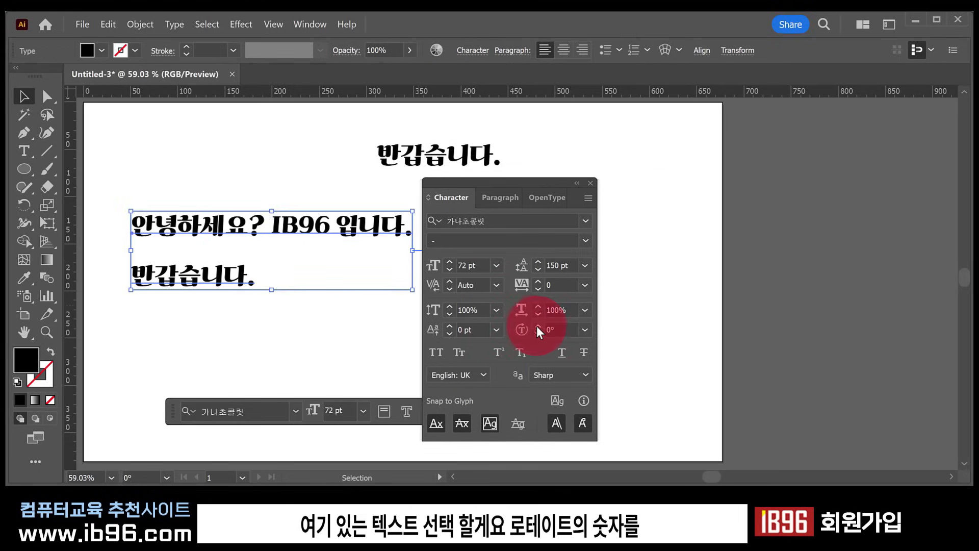
left_click(585, 329)
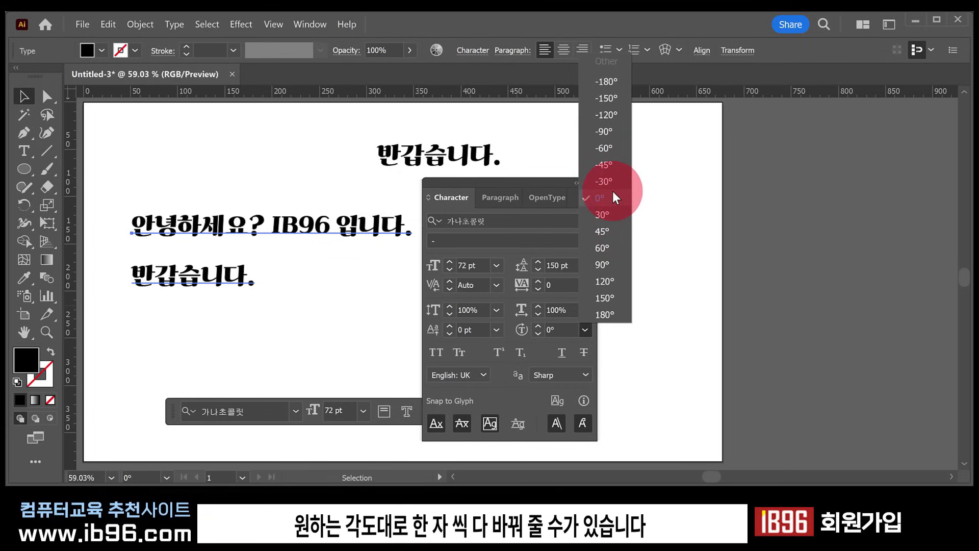
left_click(296, 342)
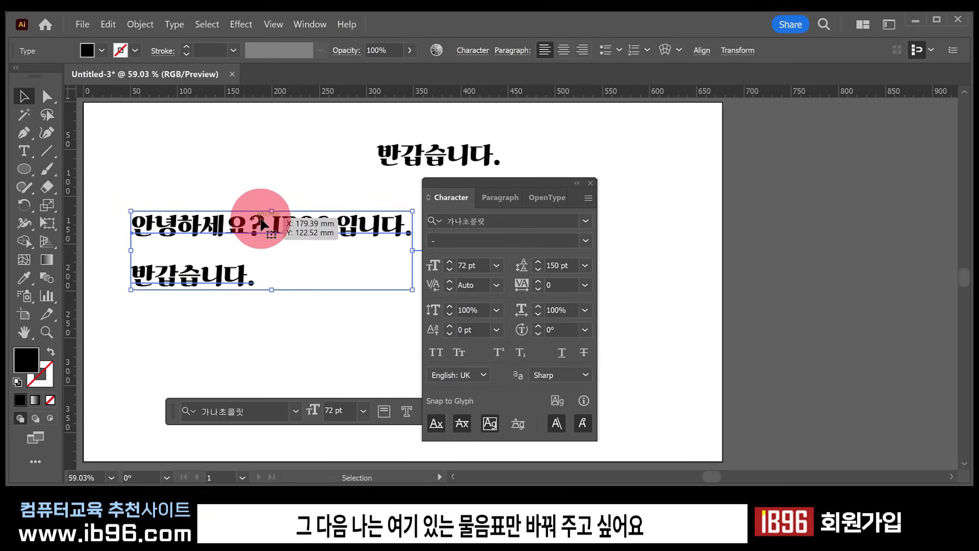
Step: Rotate only the question mark in the greeting's first line with a character rotation of -45°
left_click(24, 149)
left_click_drag(262, 220, 250, 221)
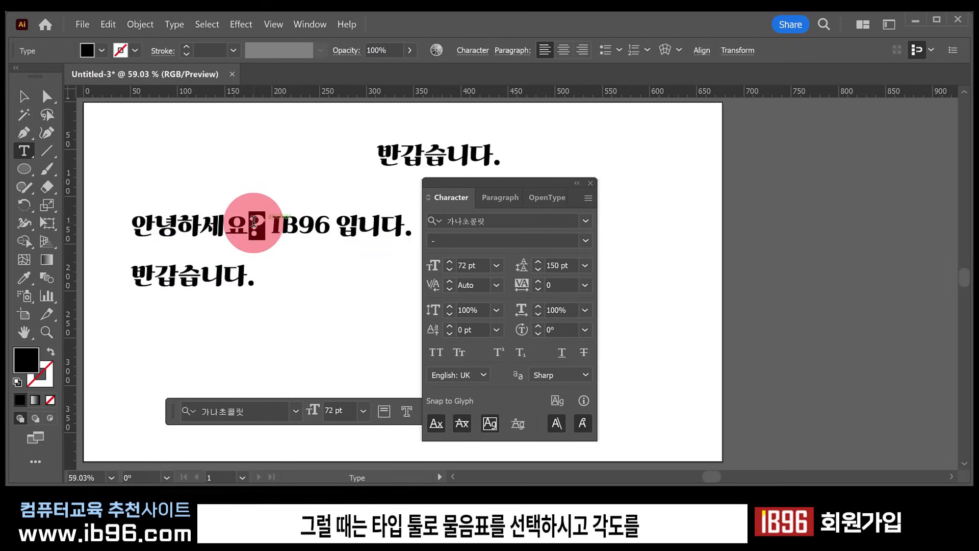
left_click(585, 330)
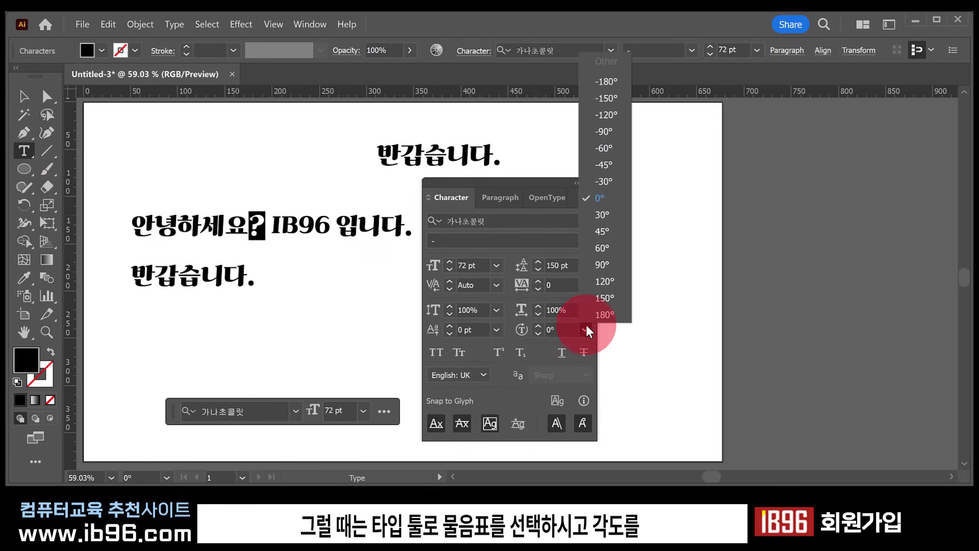
left_click(604, 265)
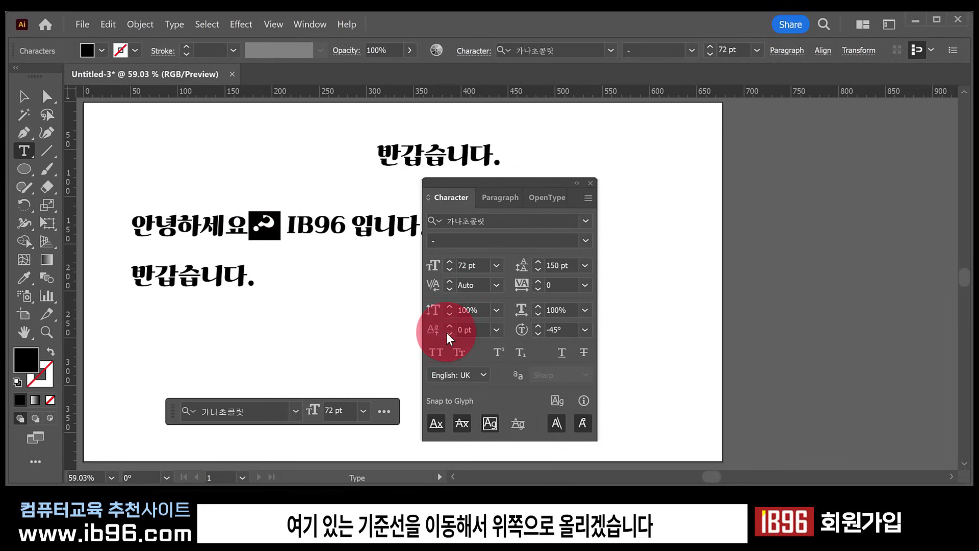
Step: Raise the rotated question mark with a baseline shift of 50 pt
left_click(496, 329)
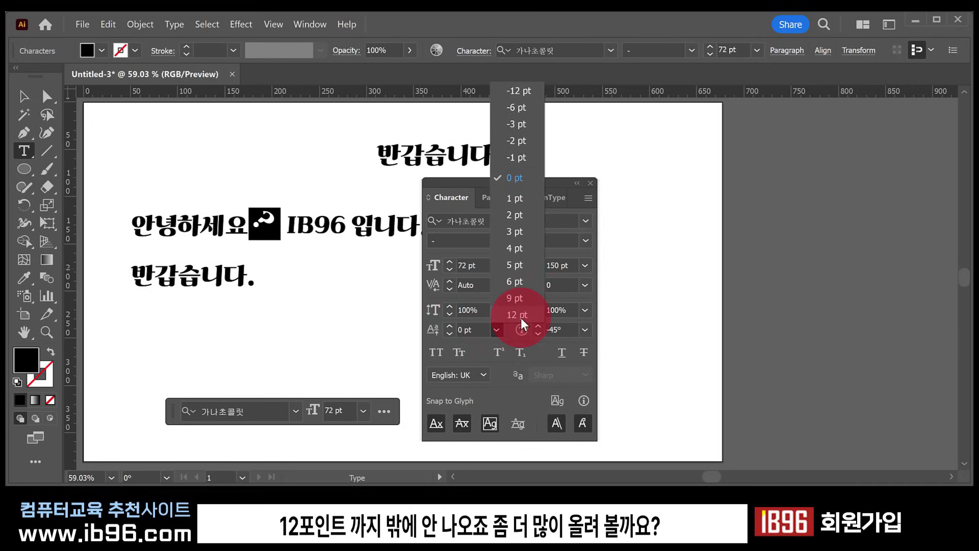
left_click(474, 329)
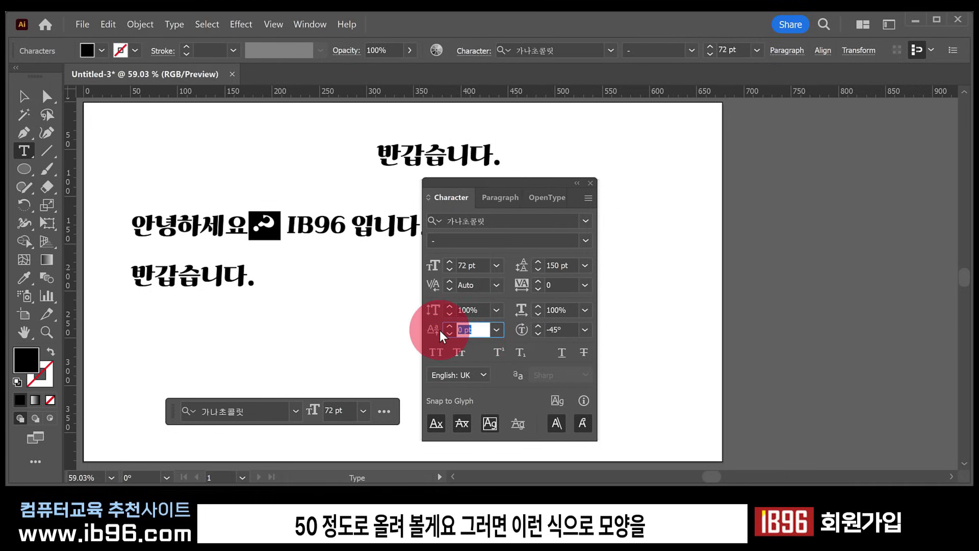
type("50")
key("Return")
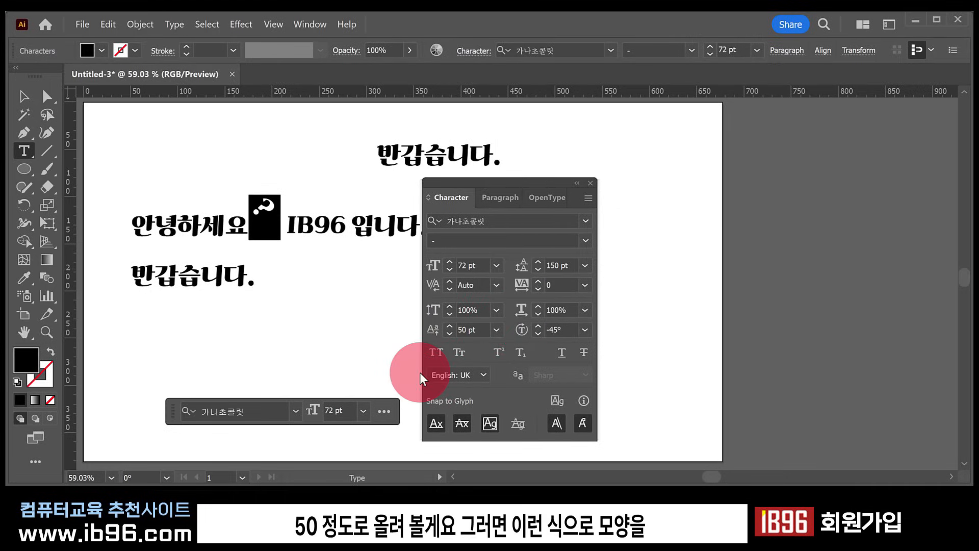
left_click(173, 229)
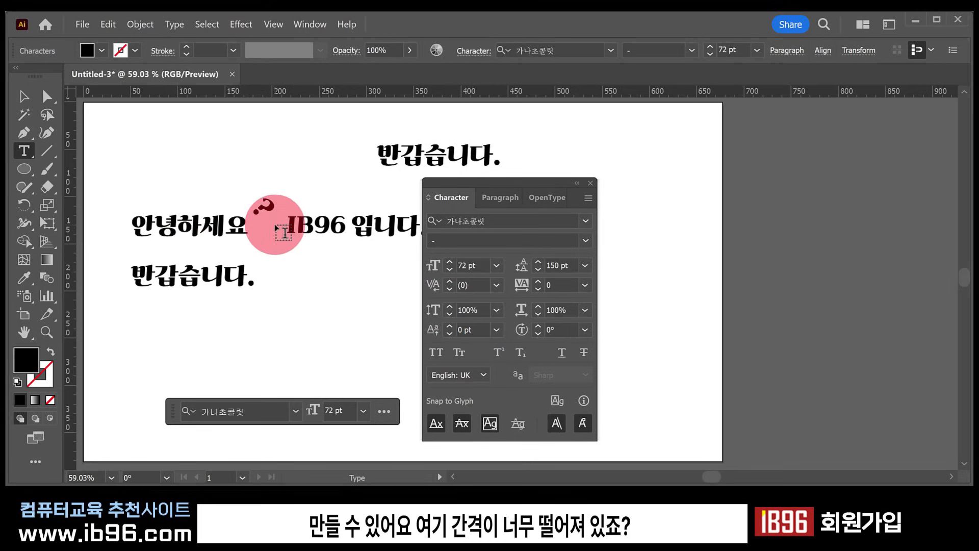
Step: Tighten the tracking of the question mark and the space after it to -100
left_click_drag(284, 220, 250, 221)
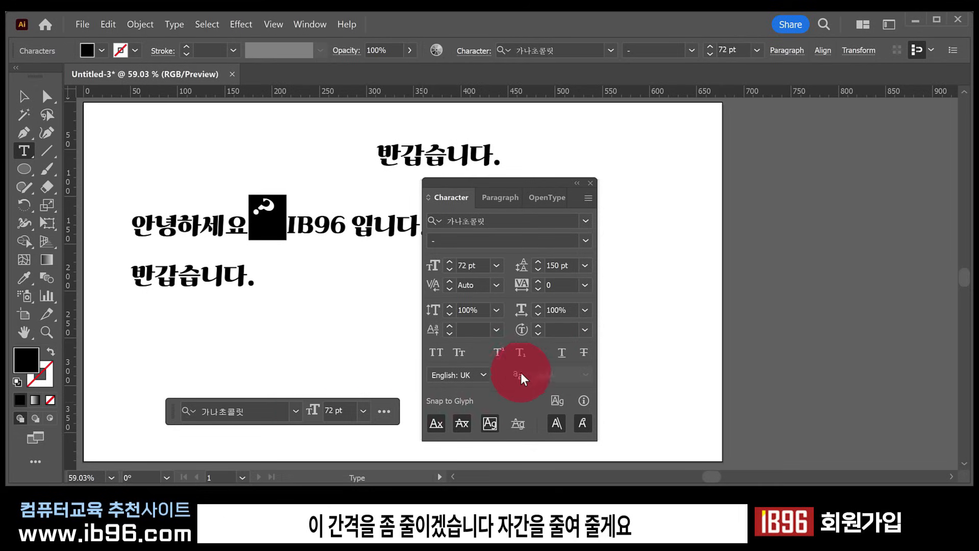
left_click(584, 285)
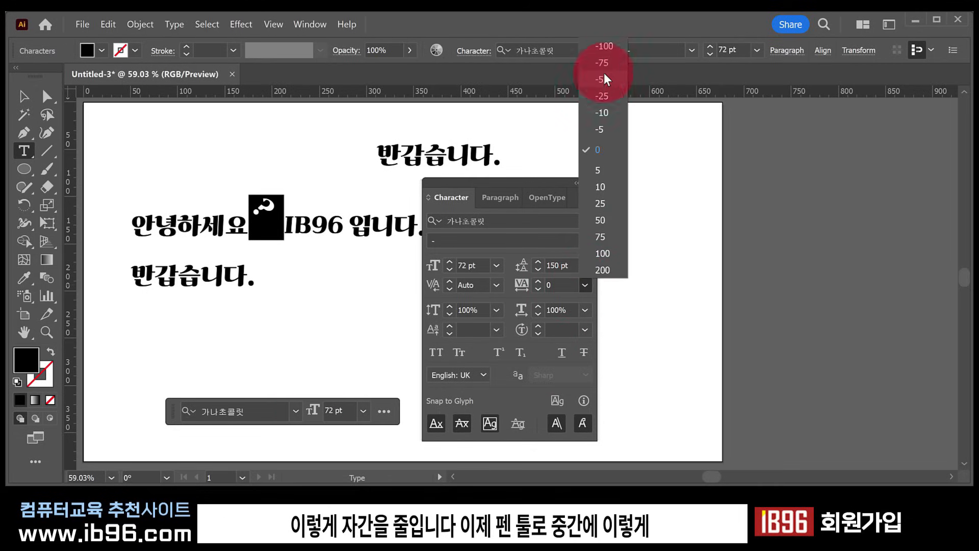
left_click(610, 46)
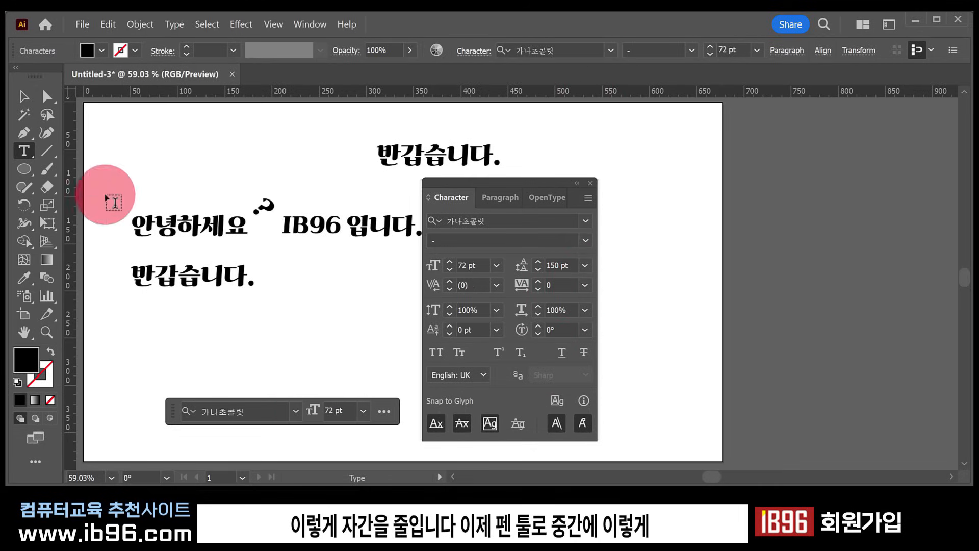
Step: Draw a closed, curved check-mark shape about 50 mm wide just below the raised question mark with the Pen tool
left_click(24, 133)
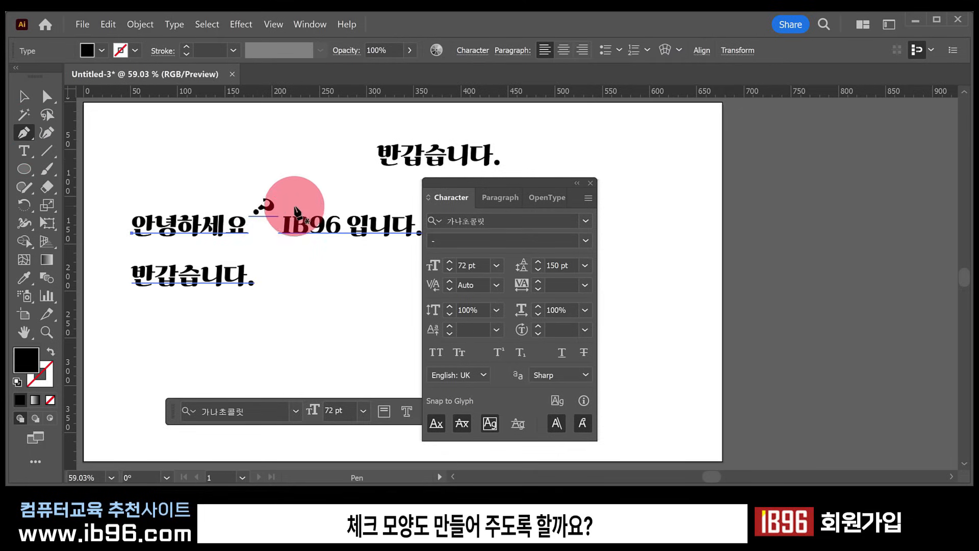
left_click(239, 205)
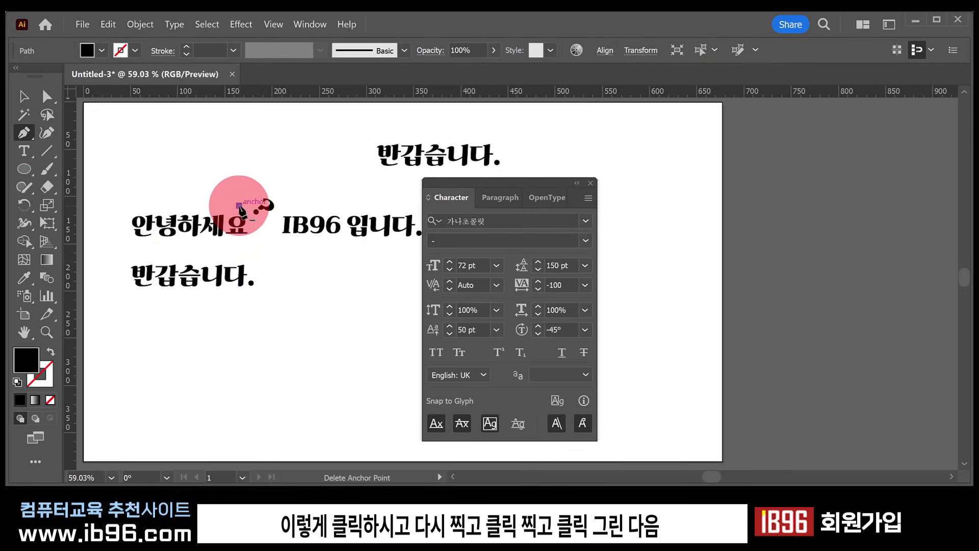
left_click(258, 214)
left_click_drag(258, 230, 260, 242)
left_click(258, 230)
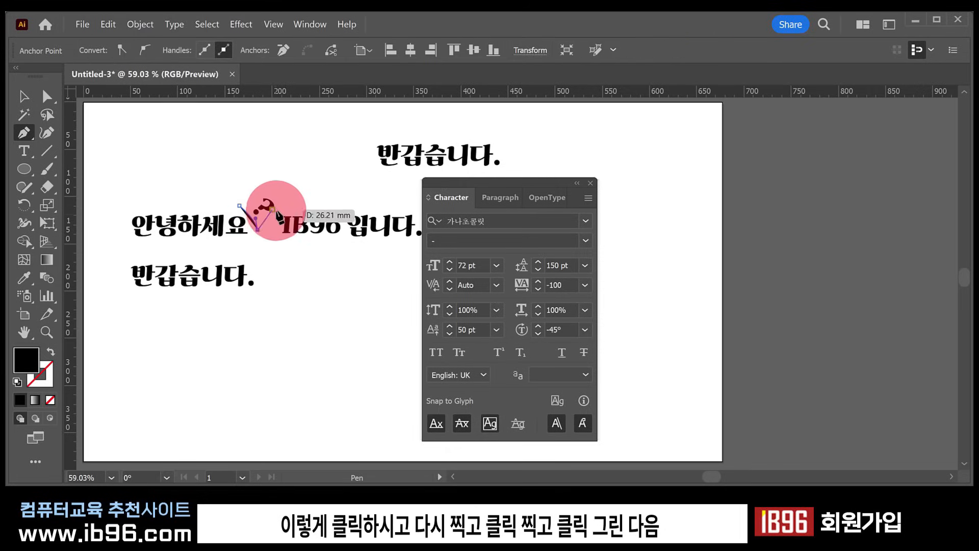
left_click_drag(287, 205, 231, 204)
left_click(259, 218)
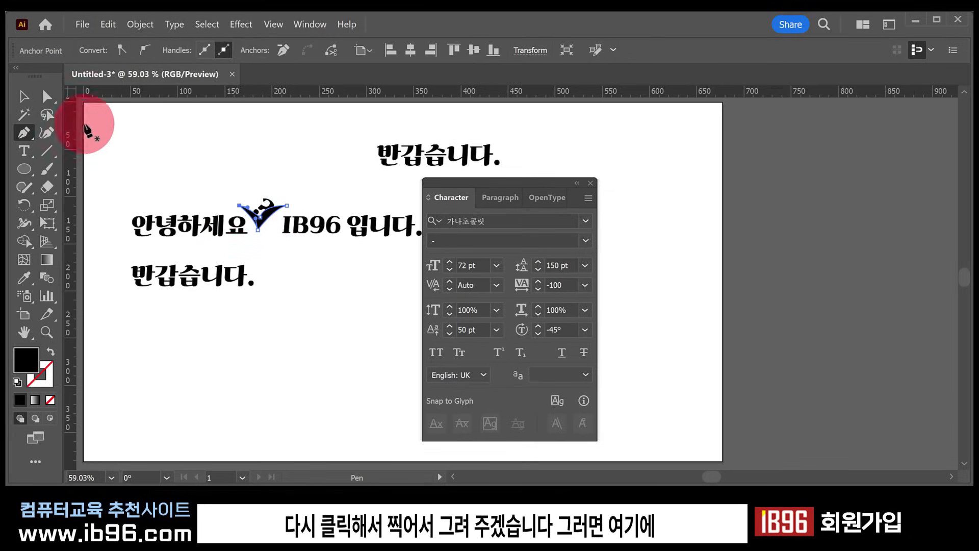
Step: Fill the check-mark shape with pure red, FF0000, and deselect it
left_click(24, 97)
left_click(269, 217)
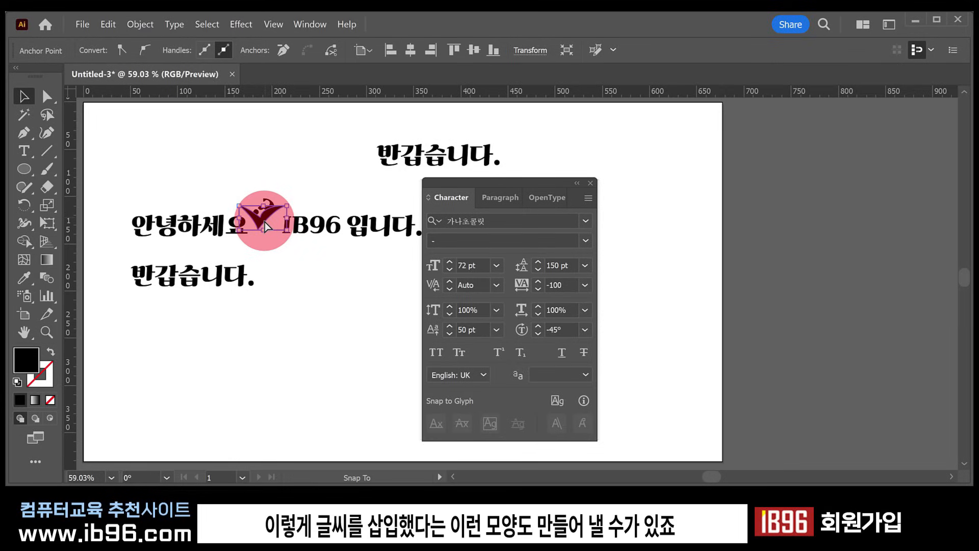
left_click_drag(269, 220, 261, 222)
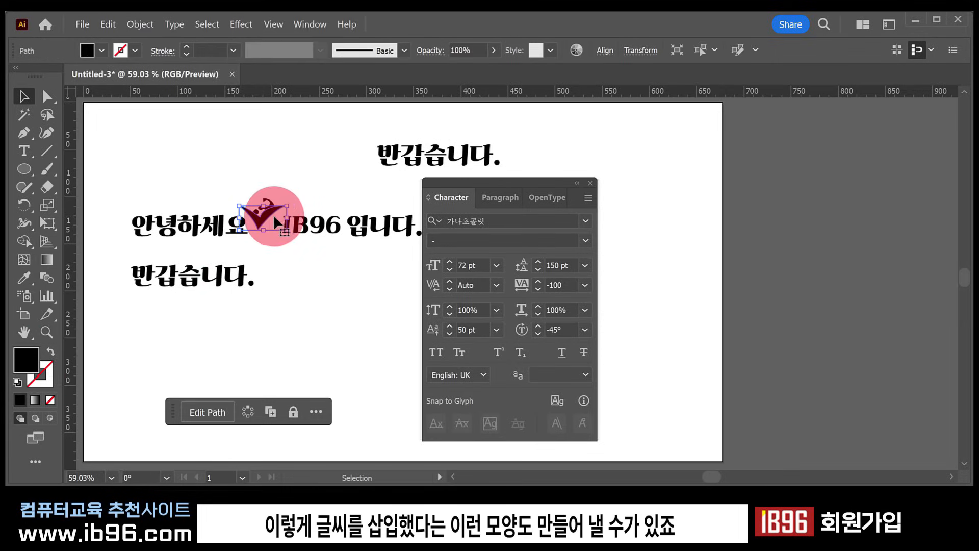
double_click(37, 363)
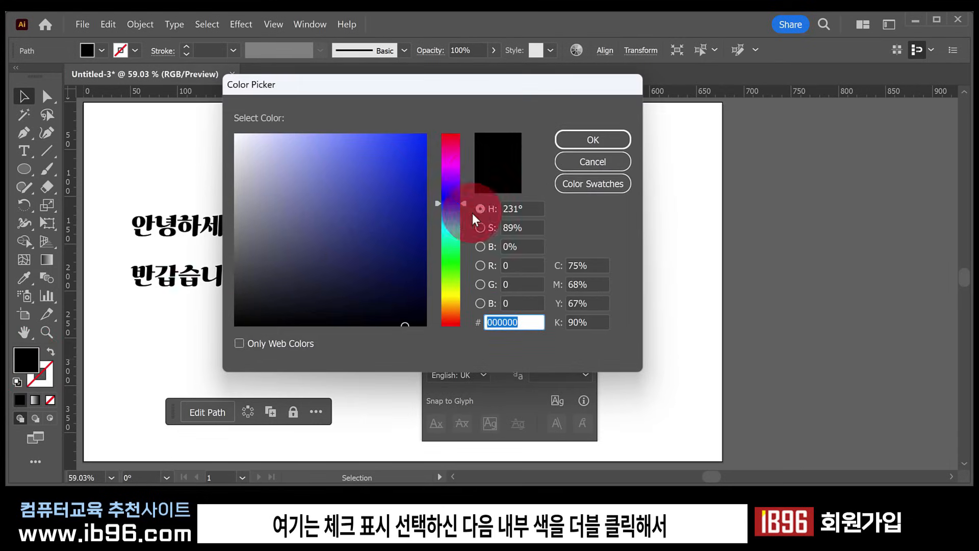
left_click_drag(459, 156, 458, 125)
left_click_drag(410, 145, 460, 110)
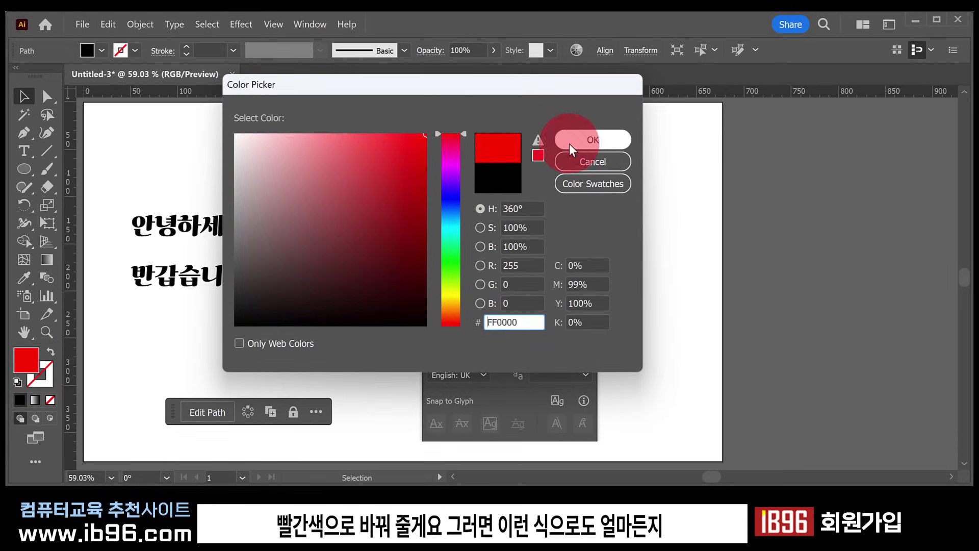
left_click(567, 146)
left_click(204, 150)
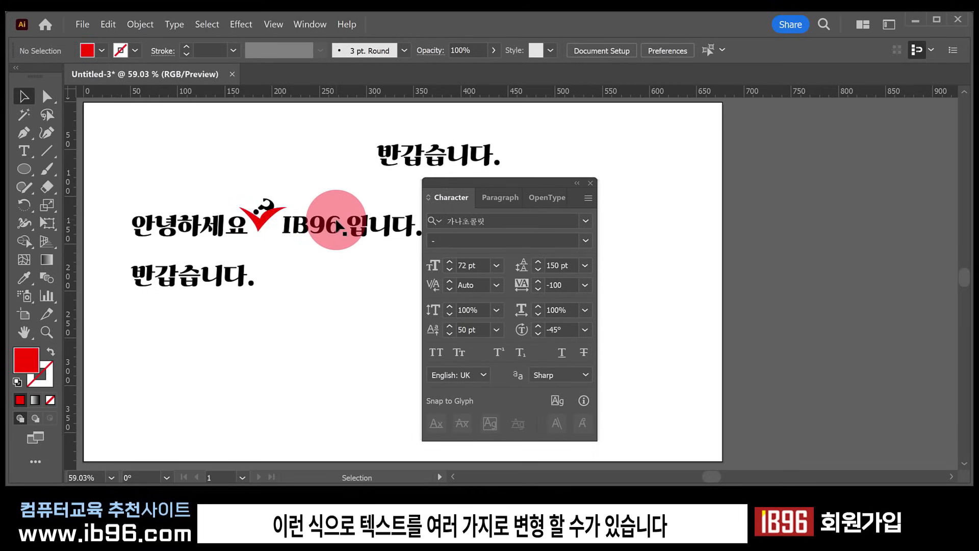
Step: Try underline and strikethrough on the whole two-line greeting
left_click(286, 218)
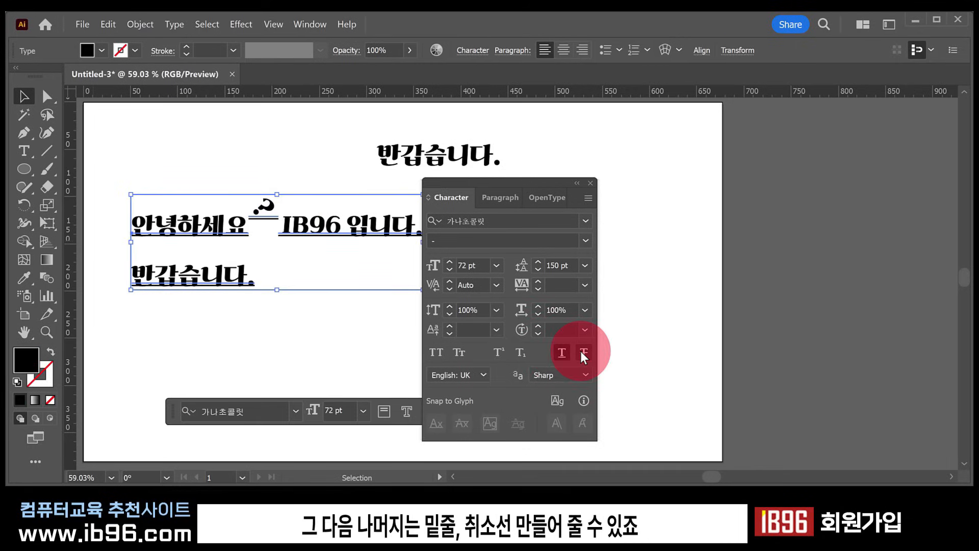
left_click(582, 351)
left_click(560, 352)
left_click(499, 351)
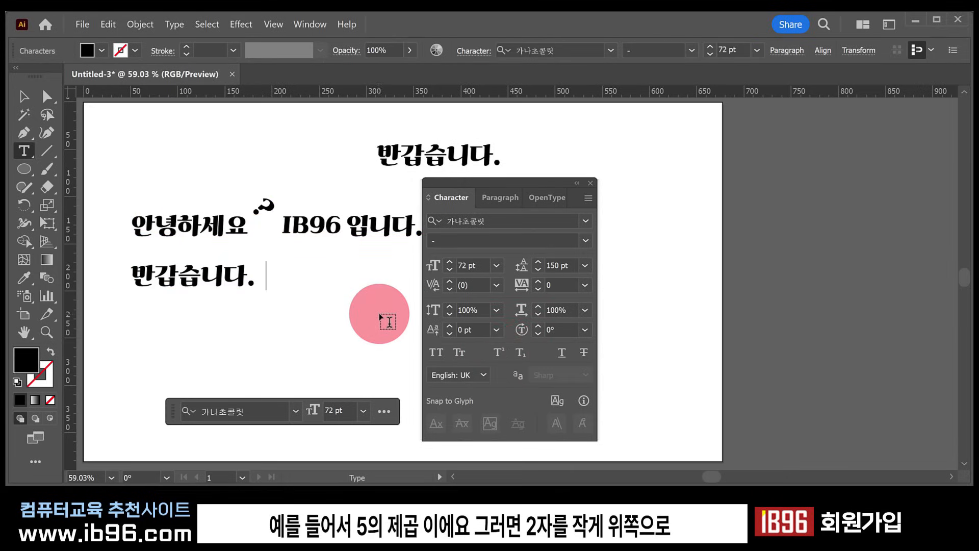
Step: Add "52" at the end of the greeting's second line and try superscript and subscript on the "2"
type("52")
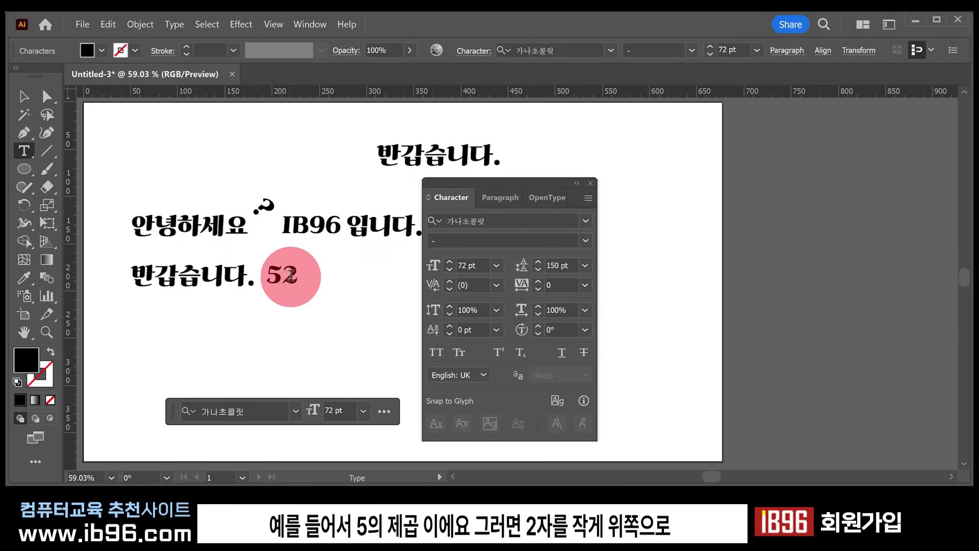
left_click_drag(287, 265, 301, 268)
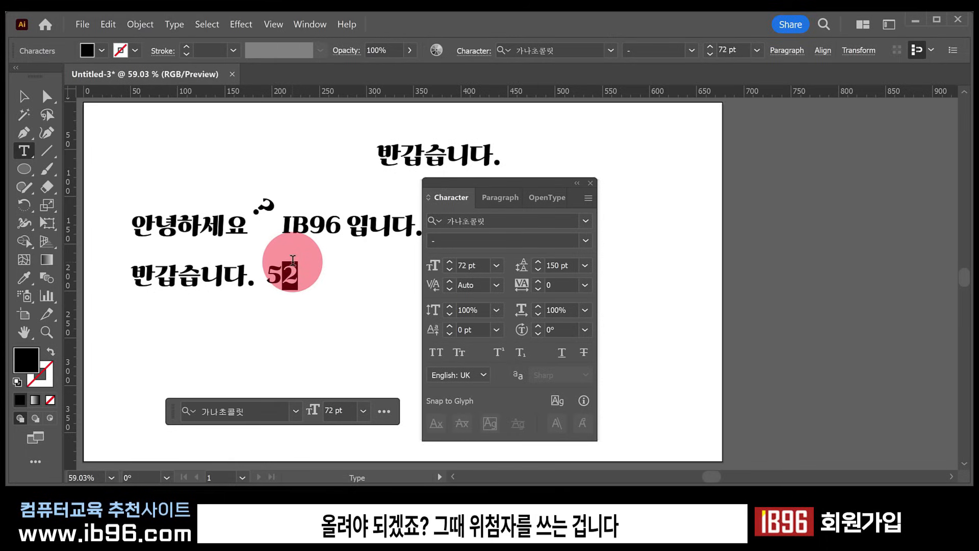
left_click(500, 352)
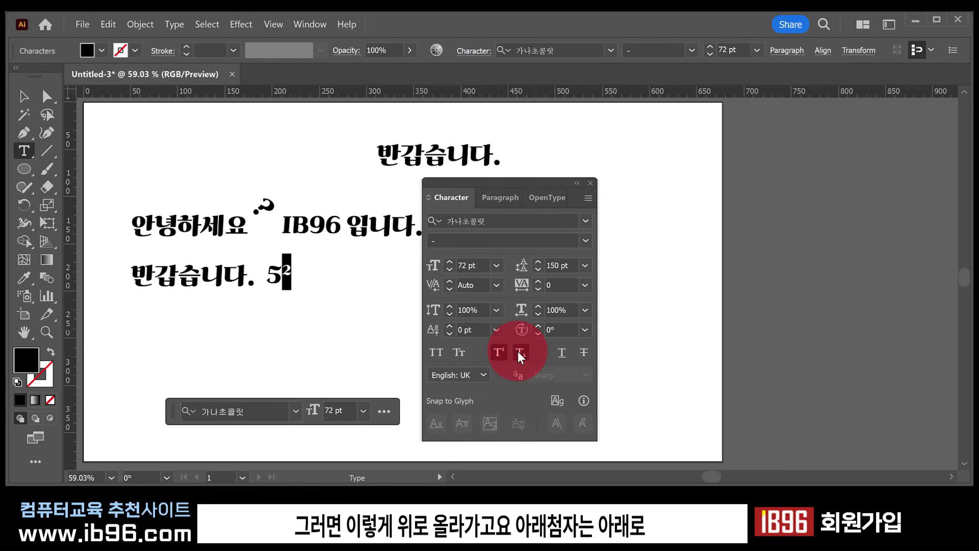
left_click(519, 353)
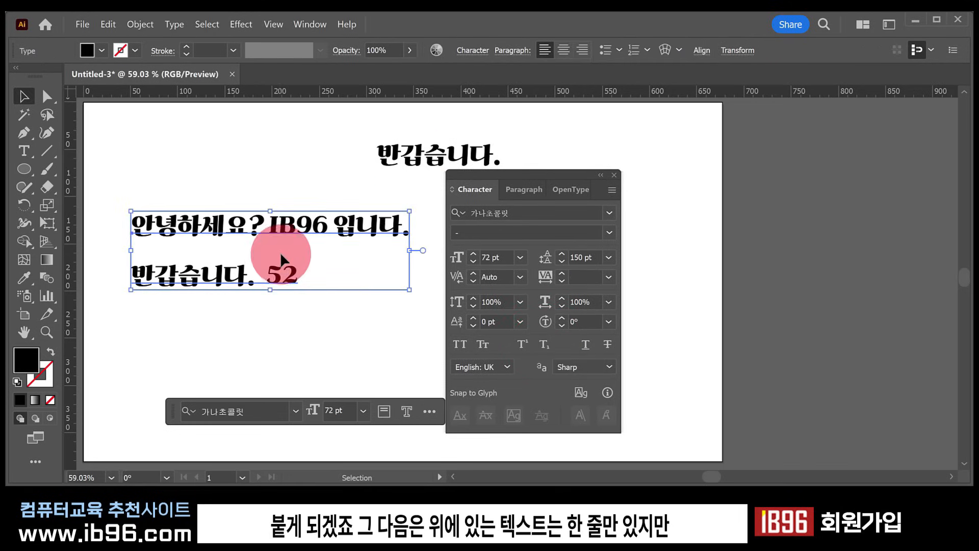
Step: Move the single-line text "반갑습니다." left so it sits above the two-line greeting
left_click_drag(421, 161, 308, 154)
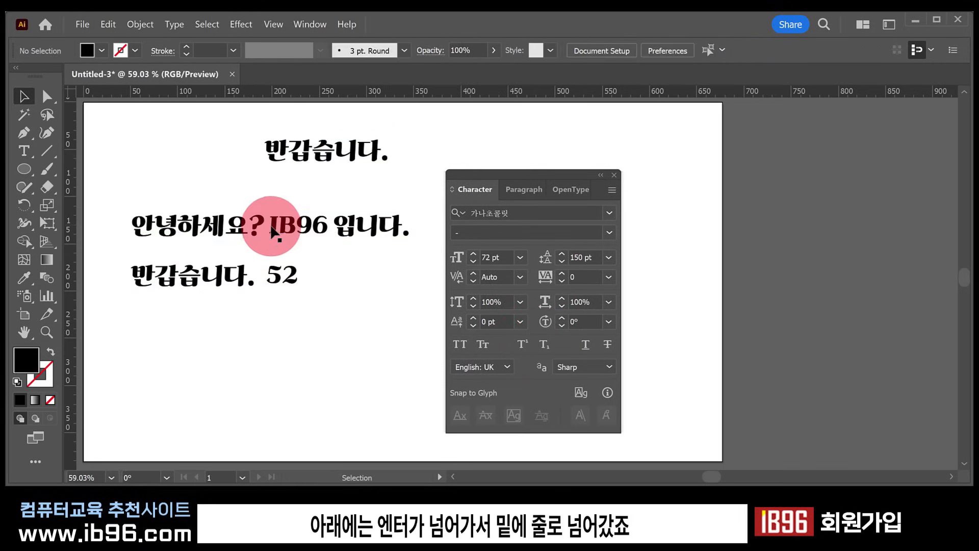
Step: Centre-align the two lines of the greeting and move the text fully back onto the artboard
left_click(286, 225)
left_click(262, 277)
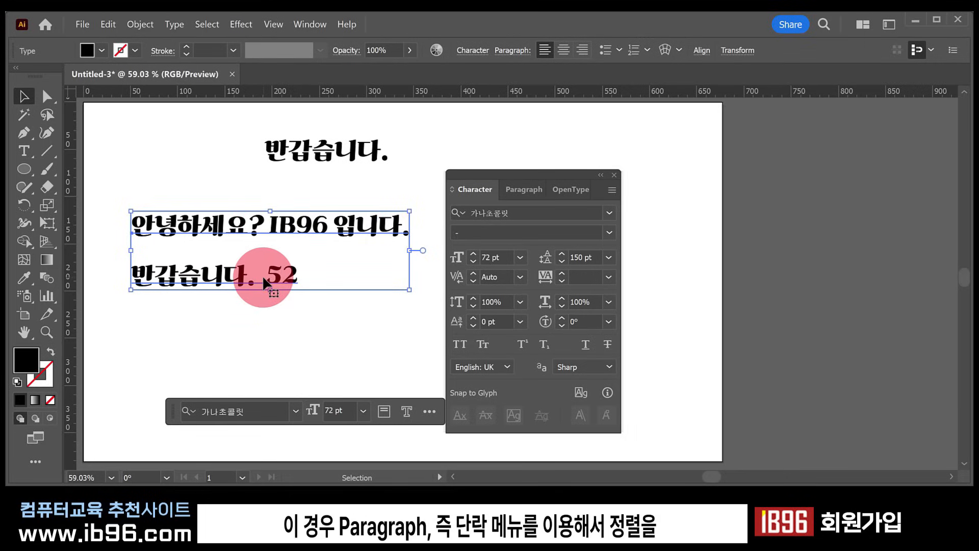
left_click(525, 192)
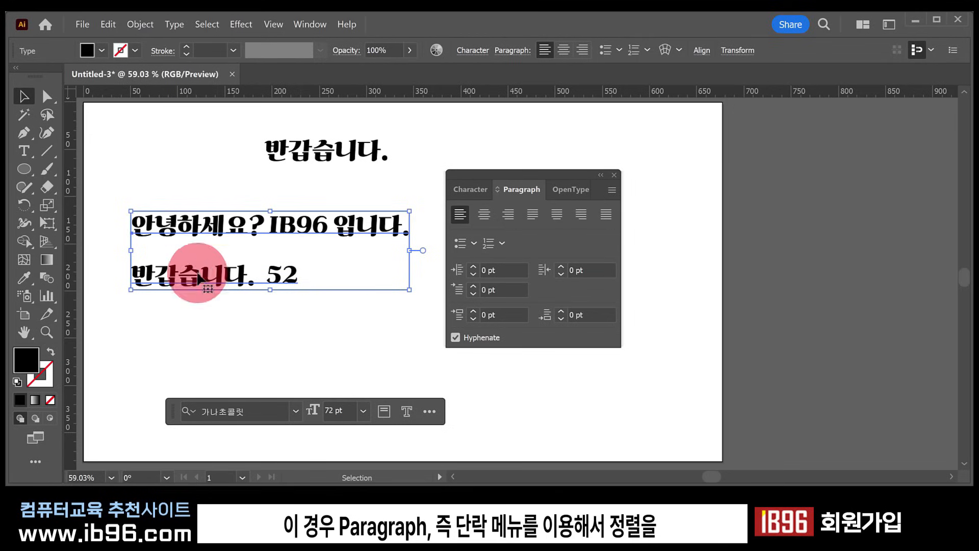
left_click(483, 214)
left_click_drag(237, 228, 374, 221)
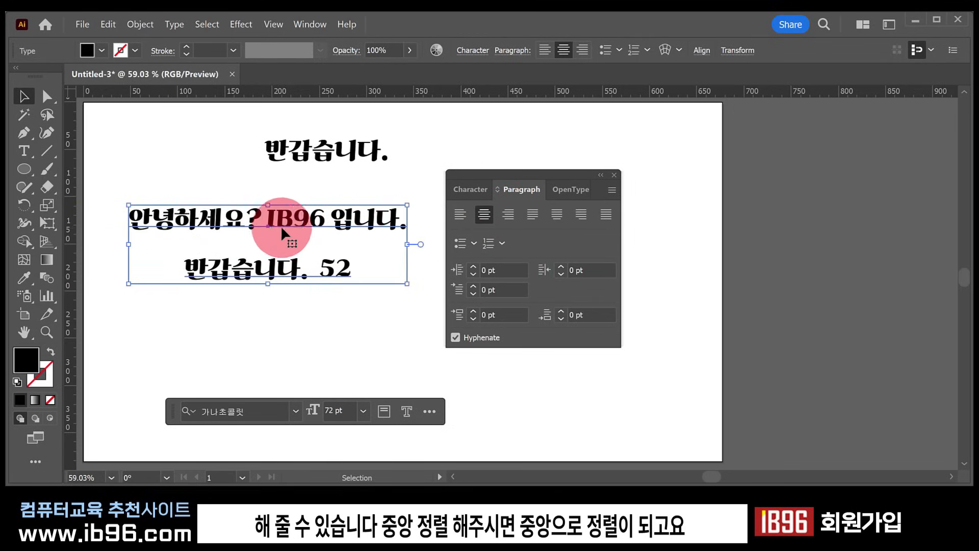
Step: Right-align the two lines of the greeting and move the text right, back beneath the single-line text
left_click(509, 215)
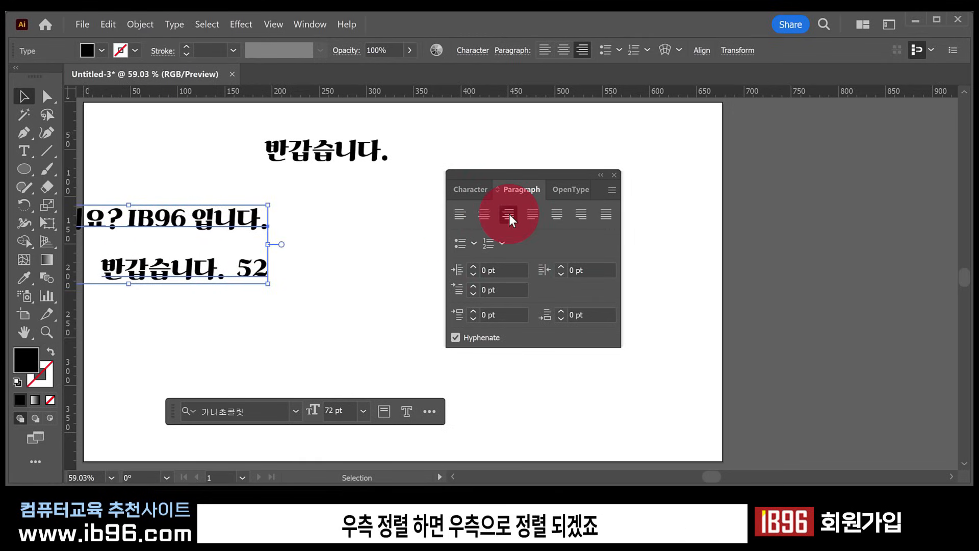
left_click_drag(251, 218, 365, 226)
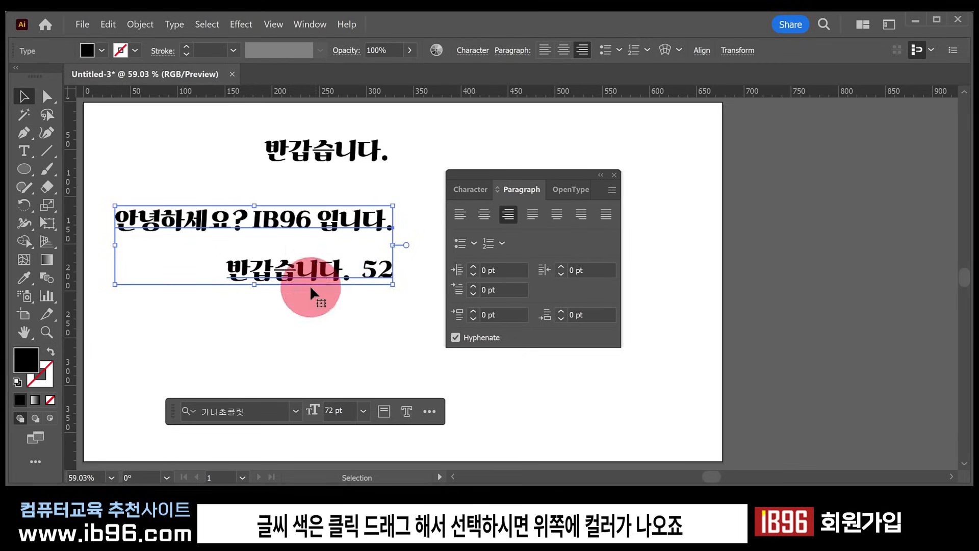
Step: Fill the two-line greeting with an orange swatch
left_click_drag(202, 180, 326, 288)
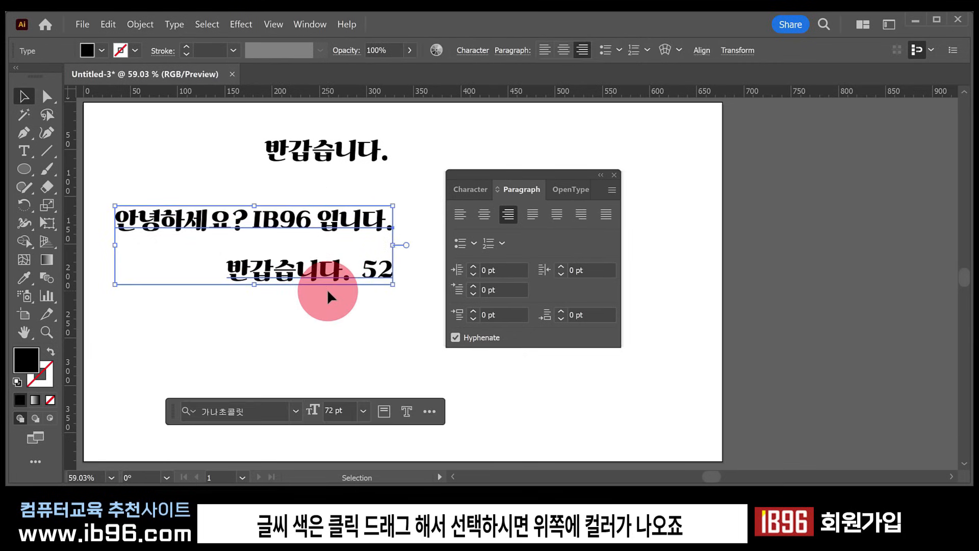
left_click(85, 51)
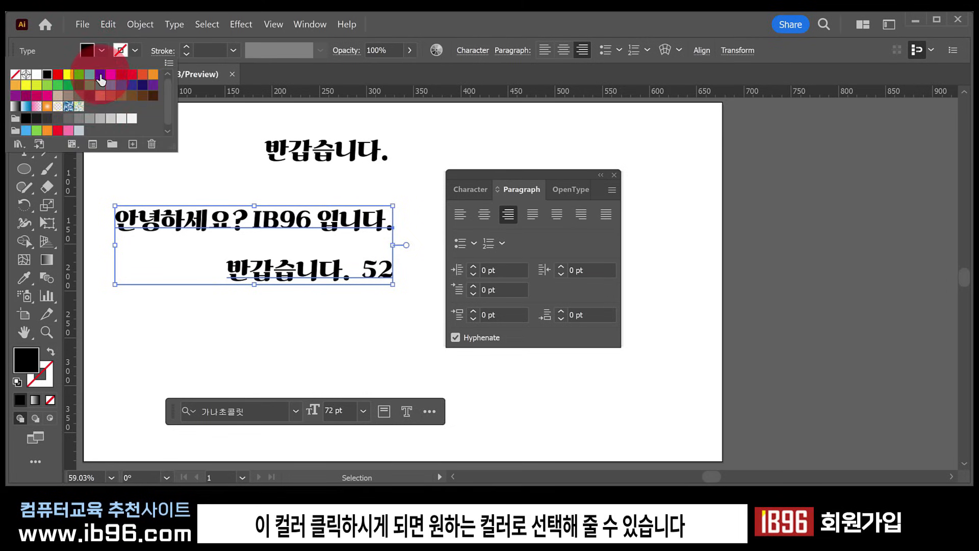
left_click(142, 77)
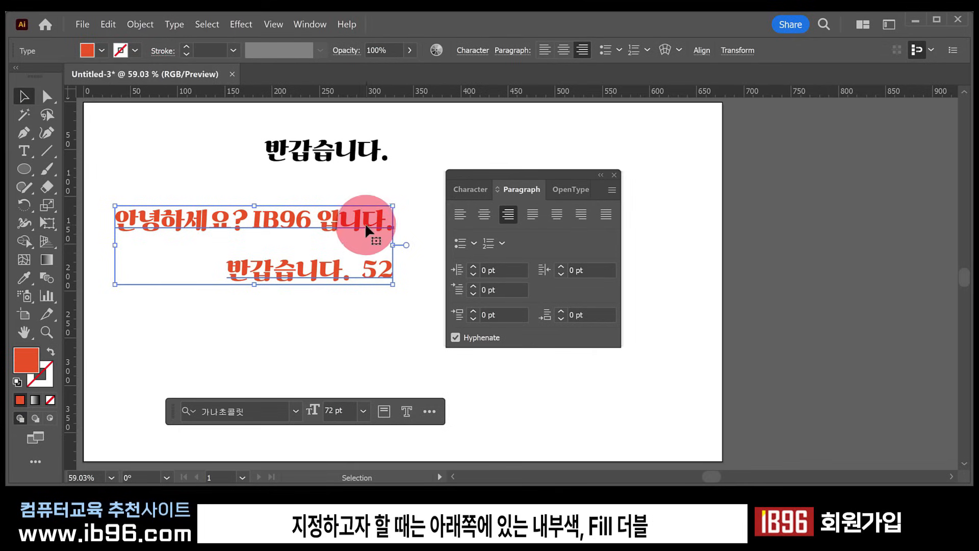
Step: Set the two-line greeting's fill to the blue 174FAA using the Color Picker, and deselect it
double_click(29, 362)
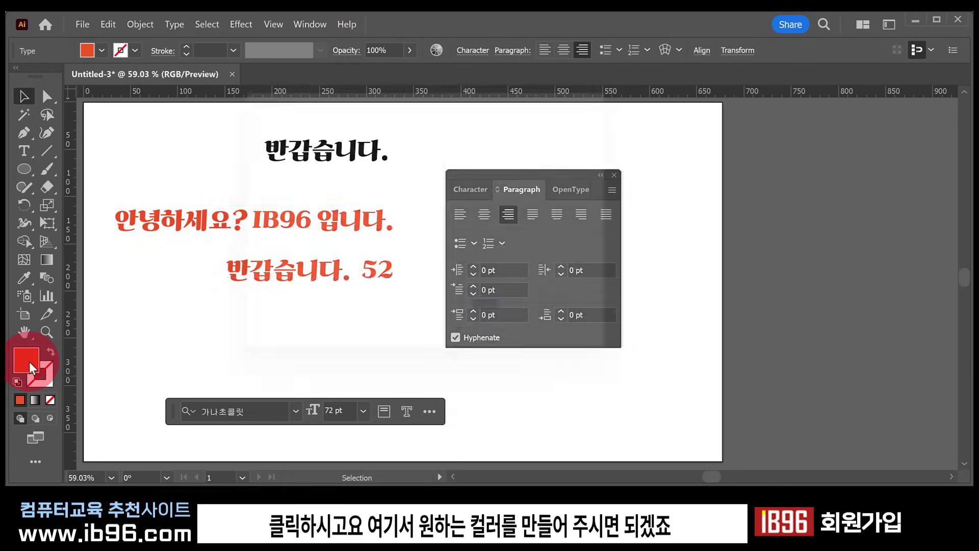
left_click_drag(497, 88, 556, 99)
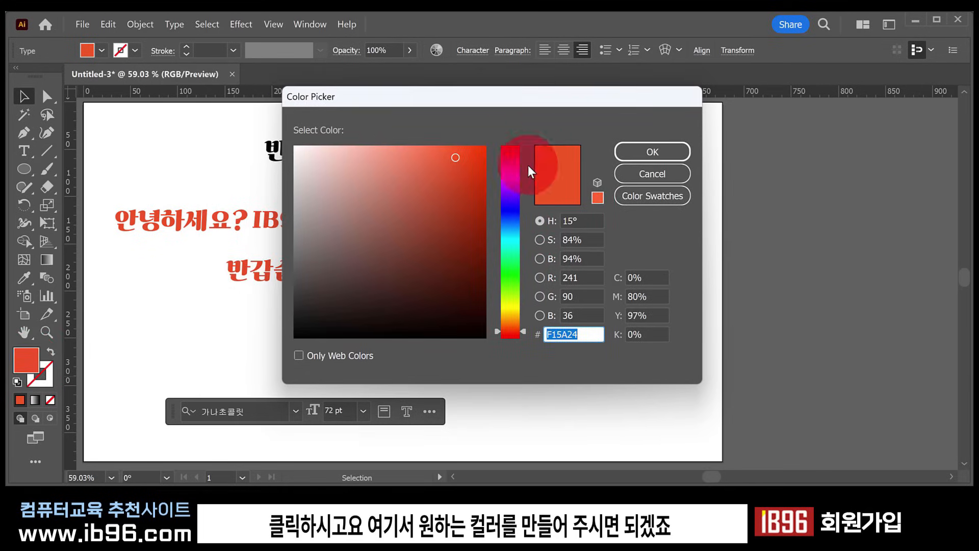
left_click_drag(510, 165, 515, 221)
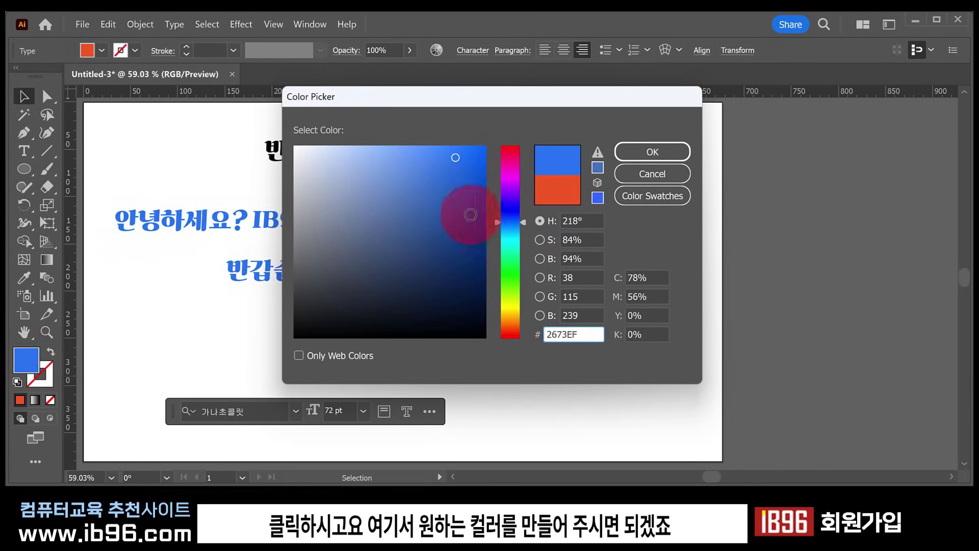
left_click(460, 210)
left_click(652, 152)
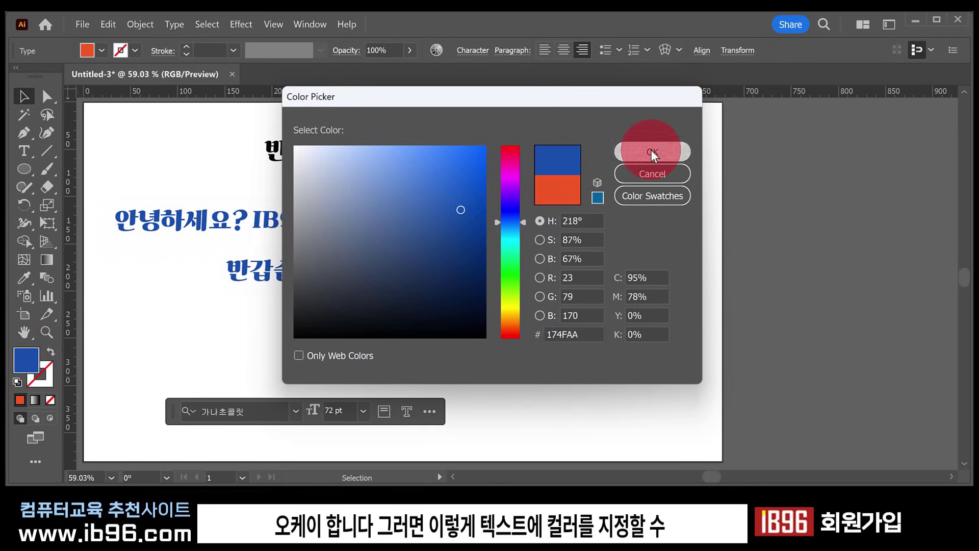
left_click(295, 343)
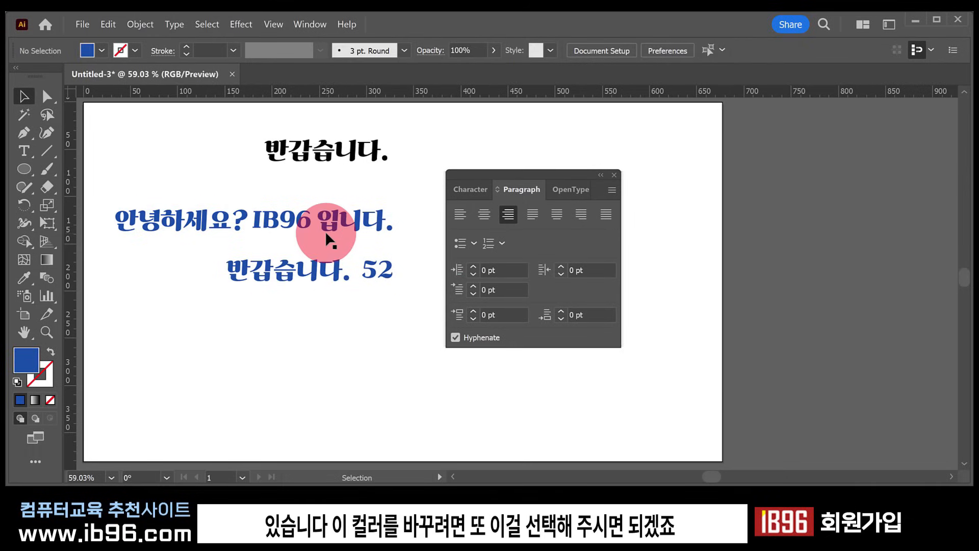
Step: Give the two-line greeting a red-orange FF3C00 stroke using the Color Picker, and deselect it
left_click(298, 150)
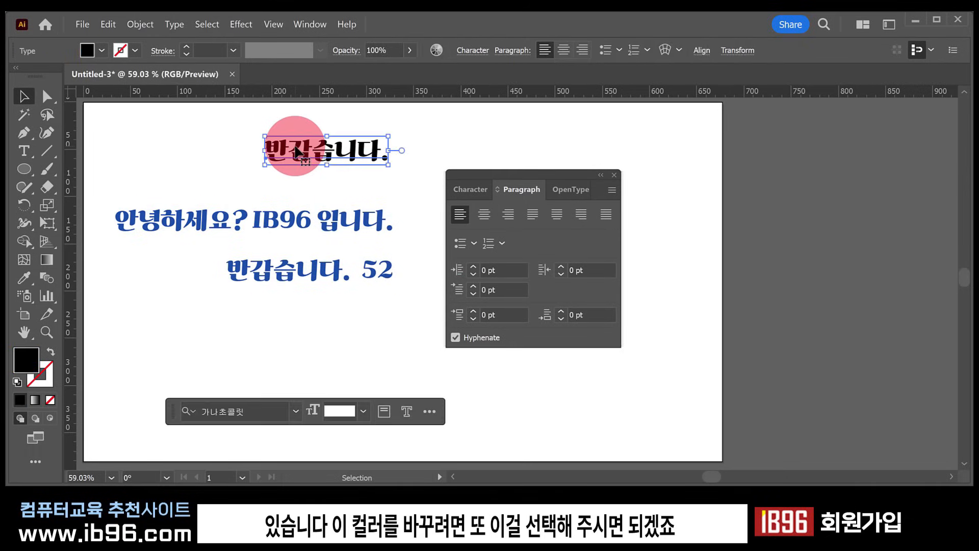
left_click(216, 126)
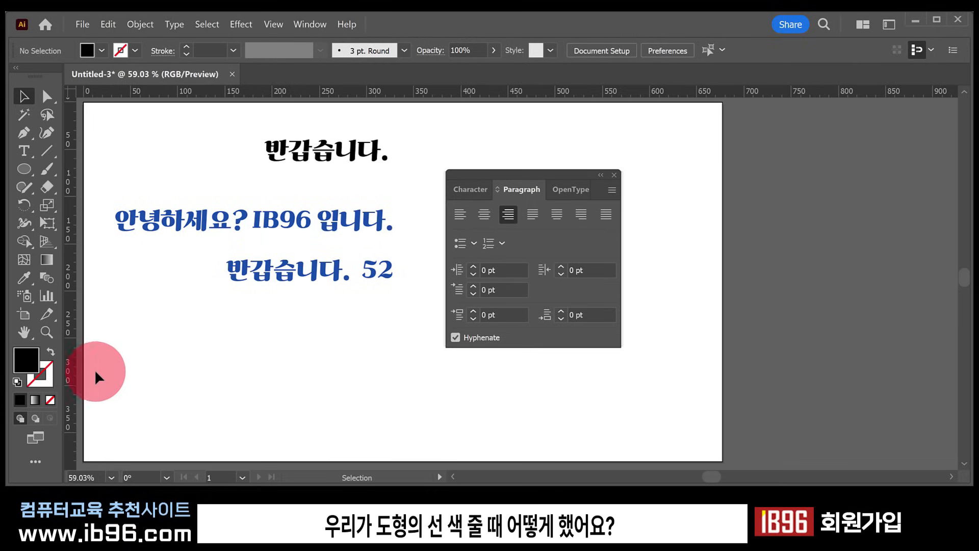
left_click(48, 379)
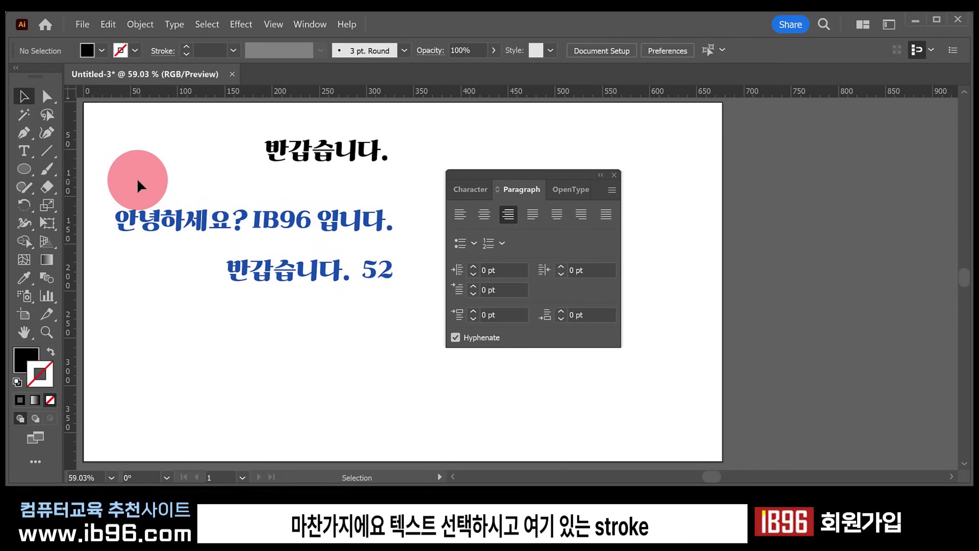
left_click_drag(137, 179, 211, 281)
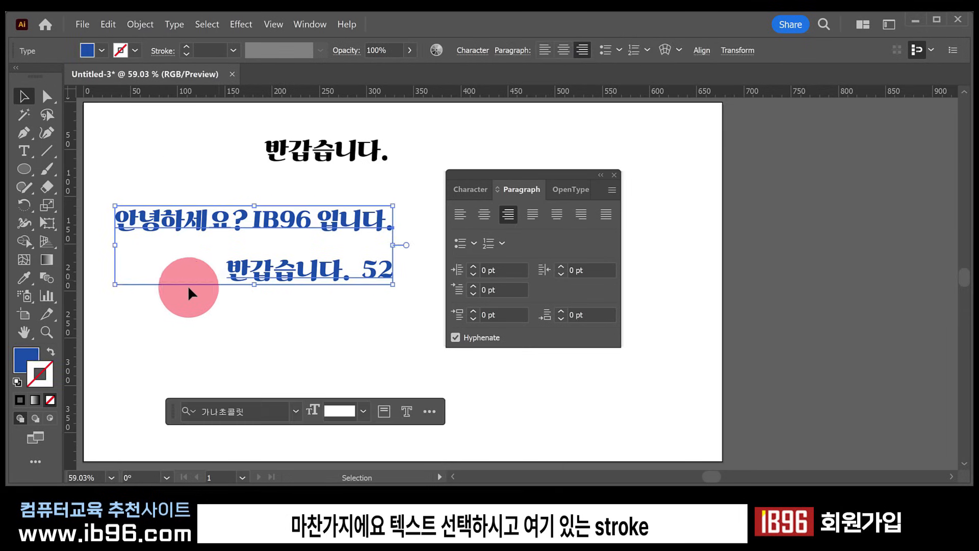
double_click(49, 370)
mouse_move(550, 240)
left_mouse_down()
mouse_move(546, 193)
mouse_move(558, 147)
left_mouse_up()
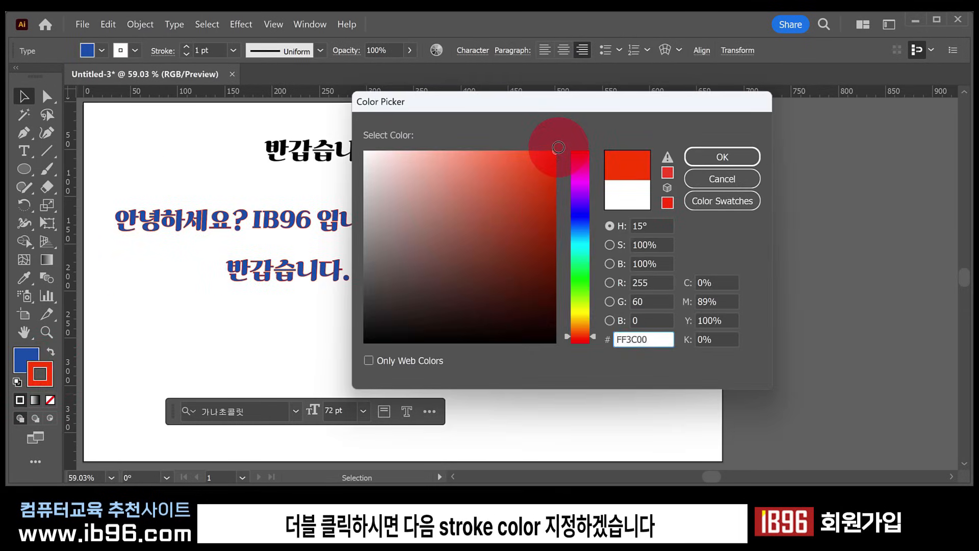
left_click(741, 157)
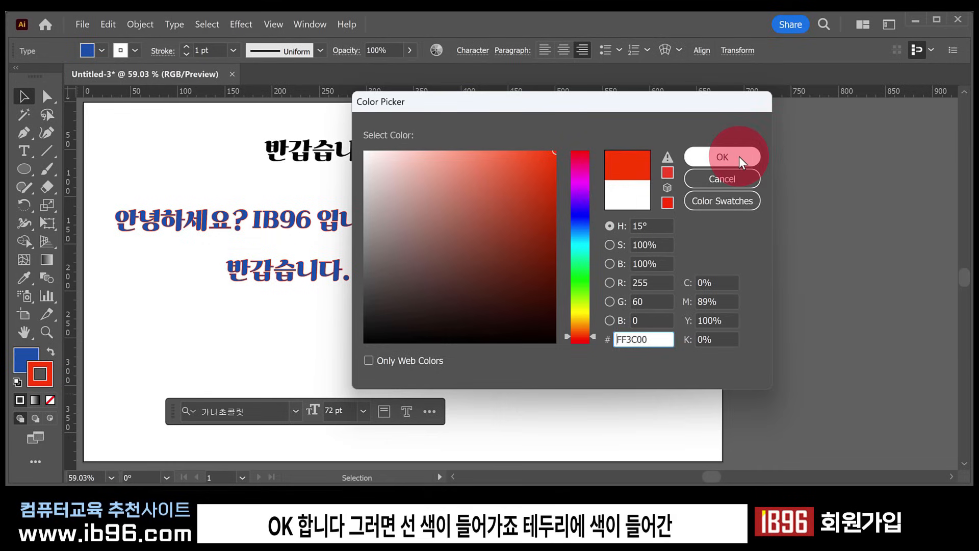
left_click(276, 325)
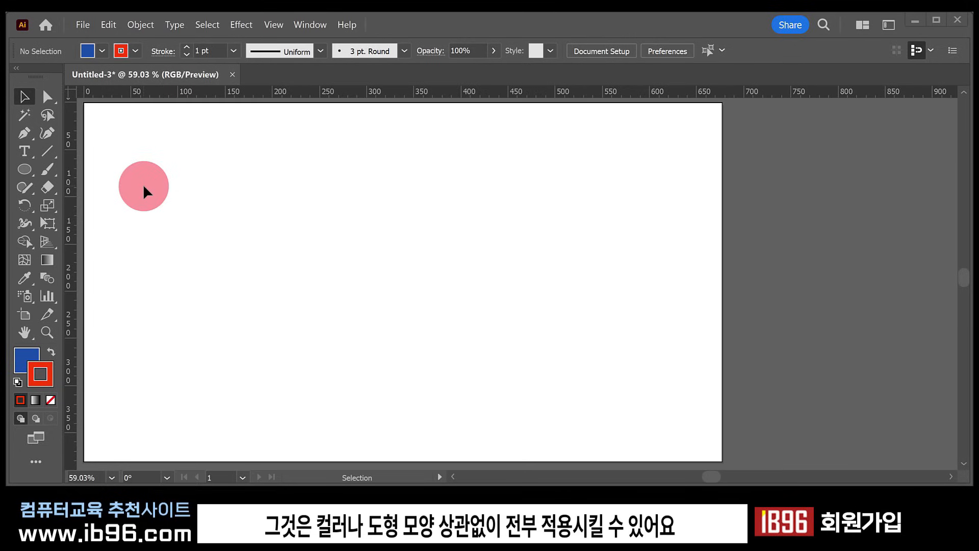
Step: Draw two circles about 105 mm across, one near the artboard's left edge and one near its right edge
key("l")
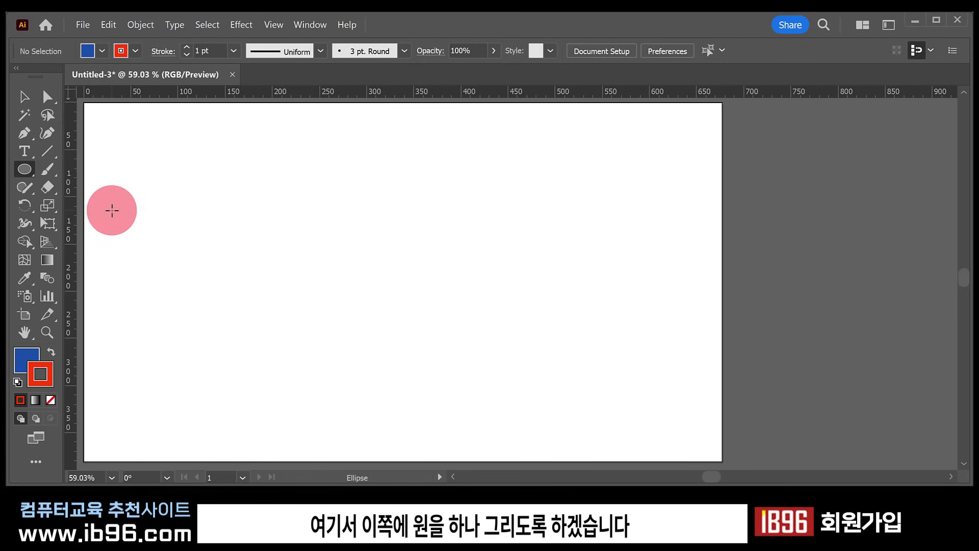
left_click_drag(112, 210, 211, 309)
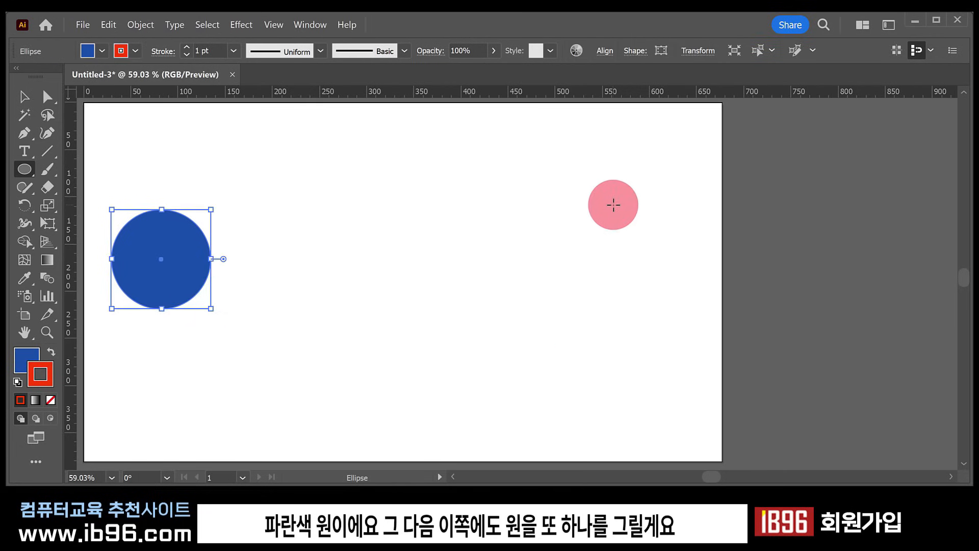
left_click_drag(614, 204, 710, 301)
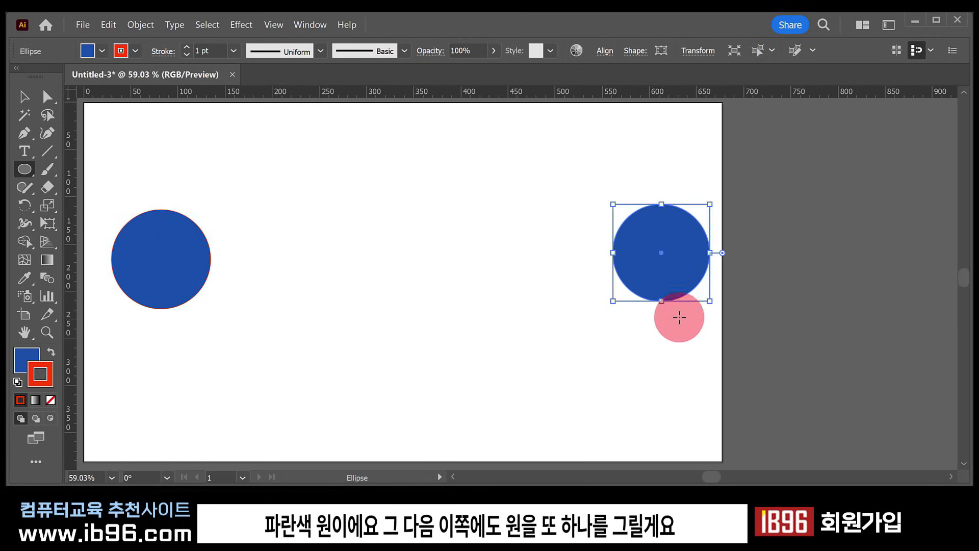
Step: Set the fill of the circle near the artboard's right edge to red FF0000
double_click(34, 357)
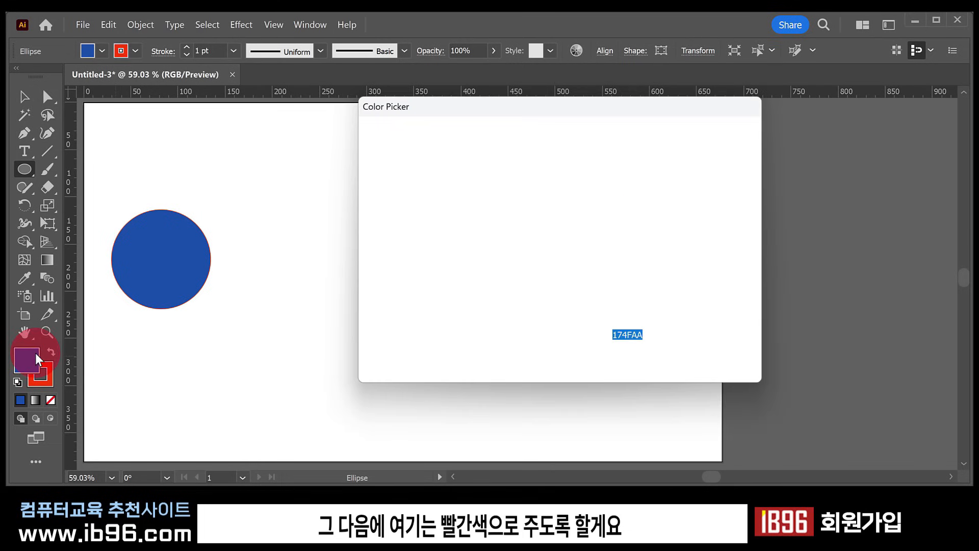
mouse_move(575, 197)
left_mouse_down()
mouse_move(579, 148)
mouse_move(560, 144)
left_mouse_up()
left_click(716, 158)
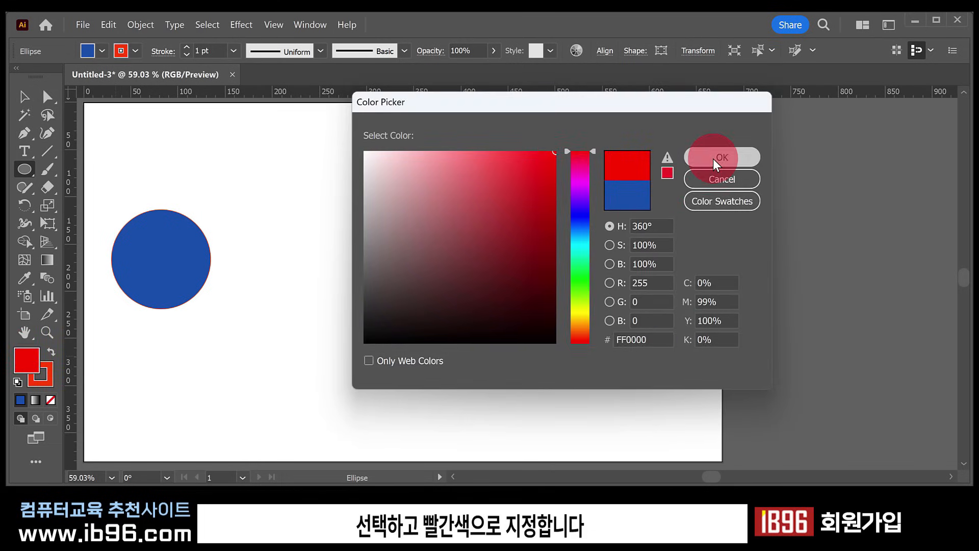
Step: Remove the stroke from both circles and move the blue circle up slightly, level with the red one
key("v")
left_click_drag(105, 164, 644, 314)
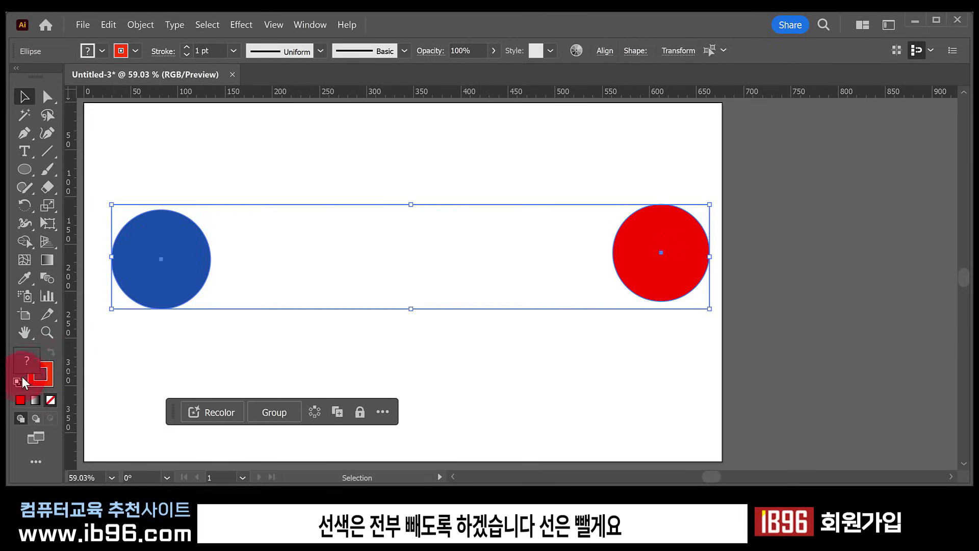
left_click(50, 399)
left_click(183, 365)
left_click_drag(182, 366, 179, 262)
left_click(179, 261)
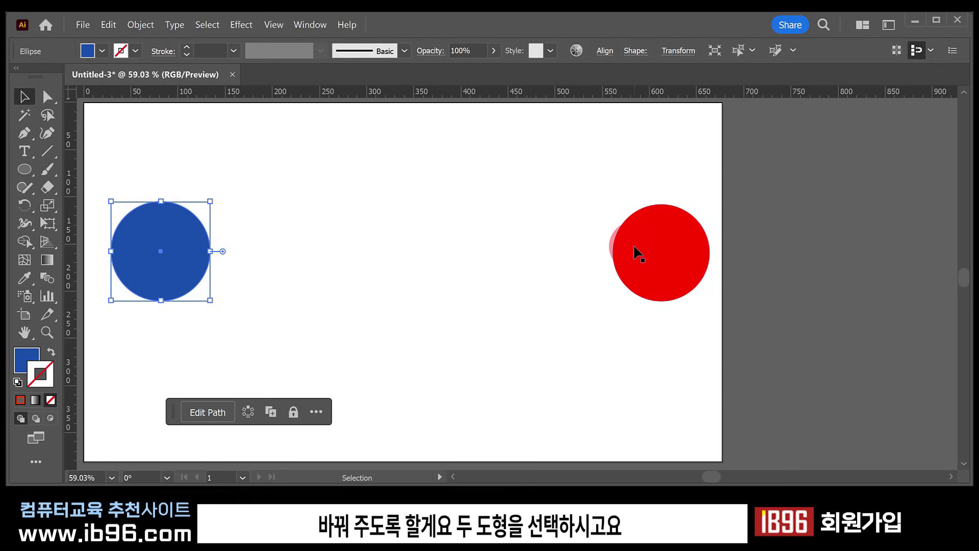
Step: Blend the blue circle into the red one with the Blend tool, from top anchor point to top anchor point
left_click_drag(143, 152, 665, 338)
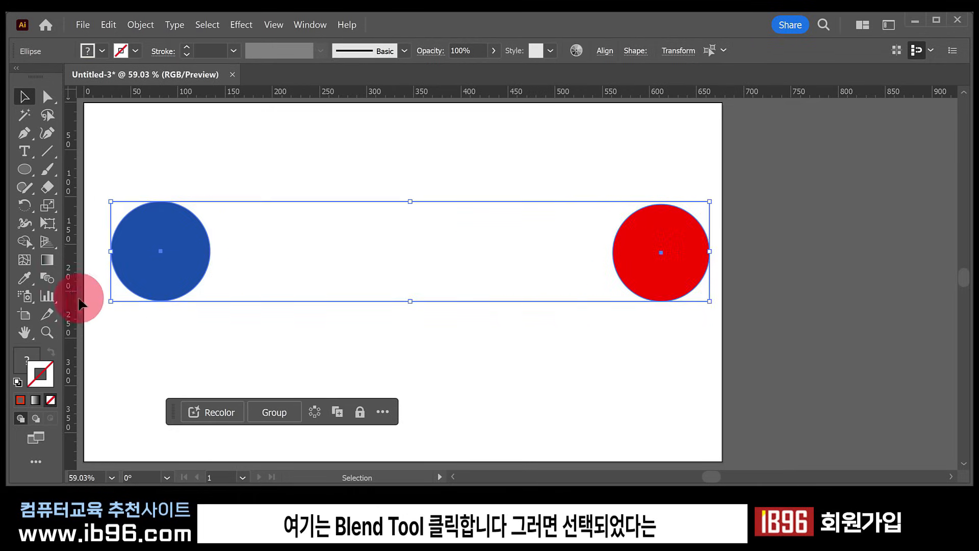
left_click(47, 278)
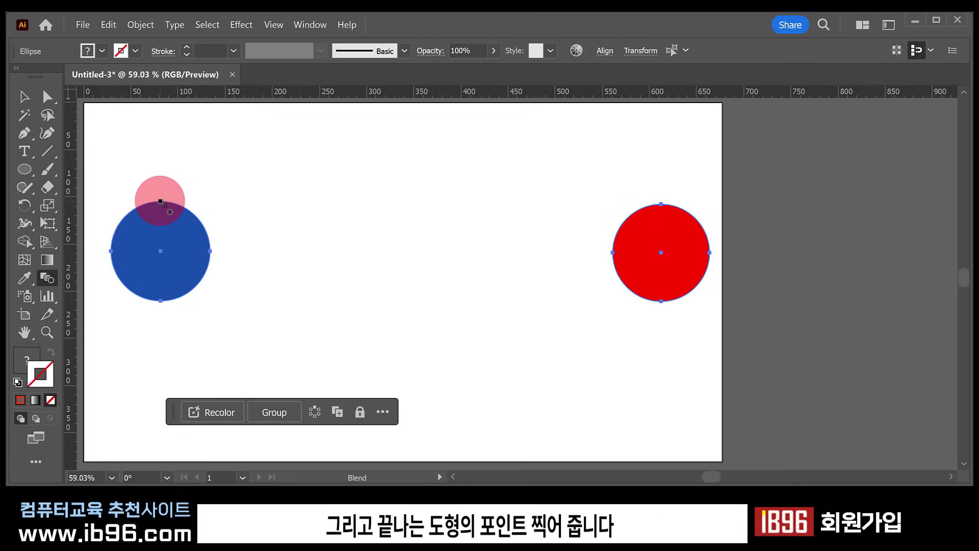
left_click(161, 202)
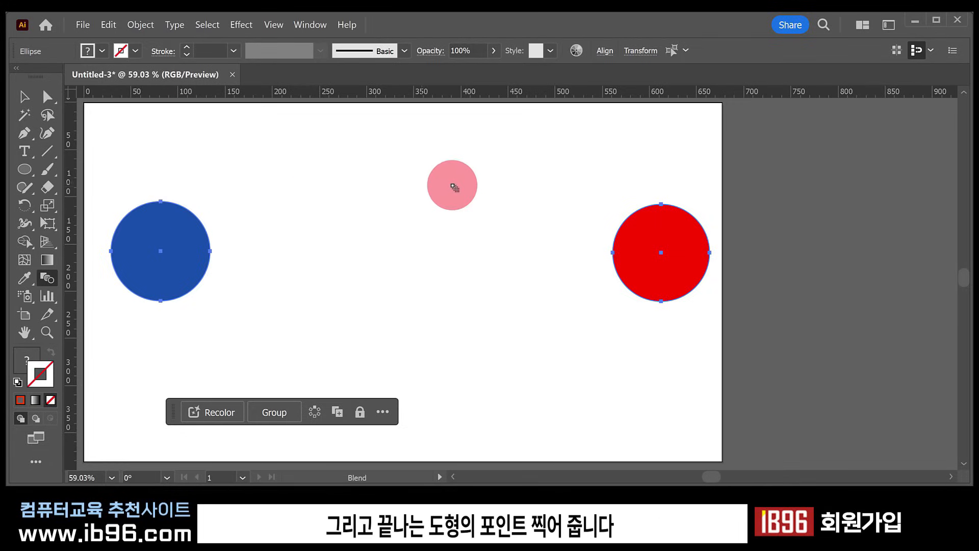
left_click(661, 204)
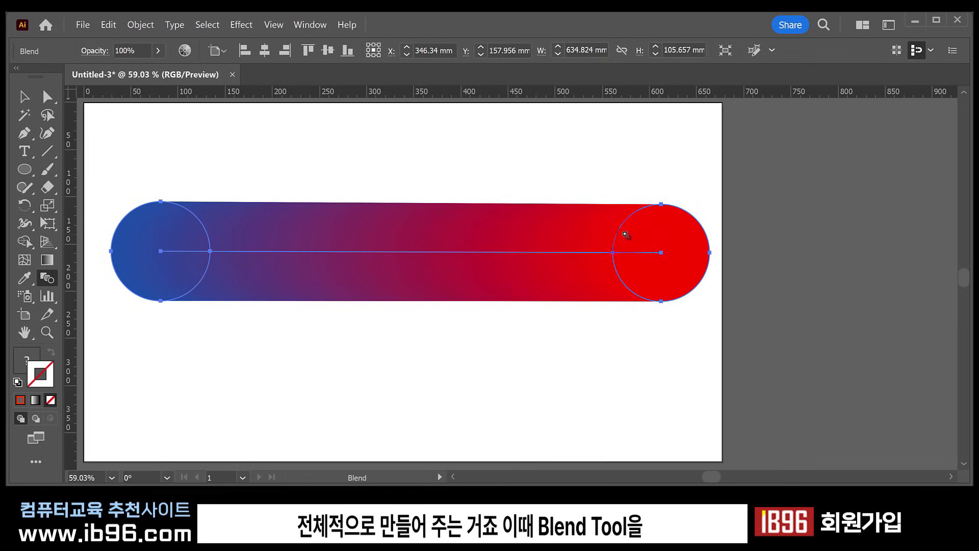
Step: Set the blend's spacing to Specified Steps with 10 steps and refresh the preview
double_click(50, 275)
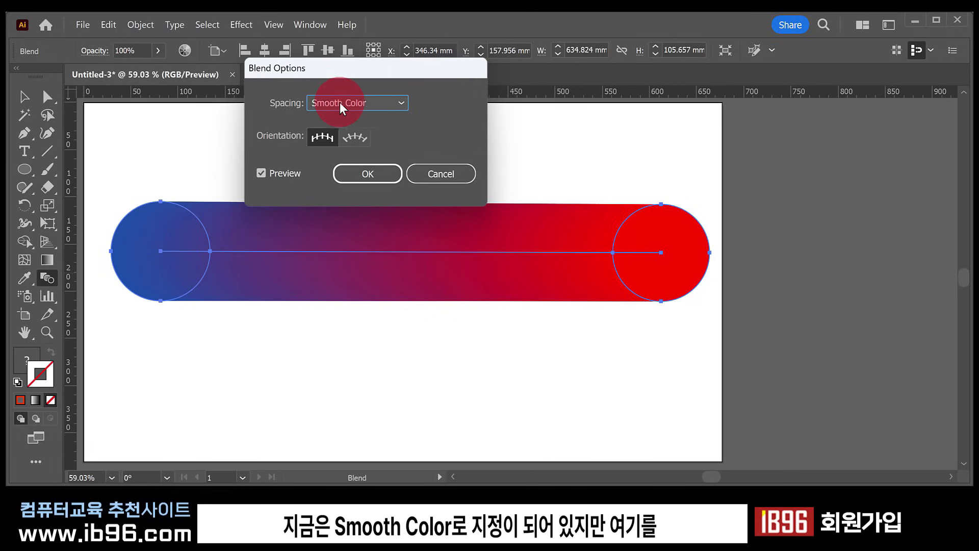
left_click(369, 102)
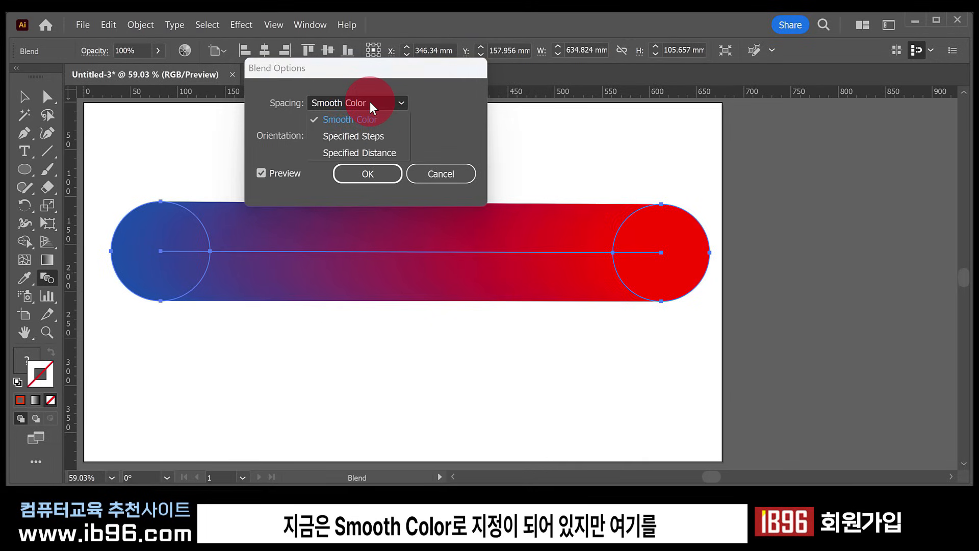
left_click(362, 137)
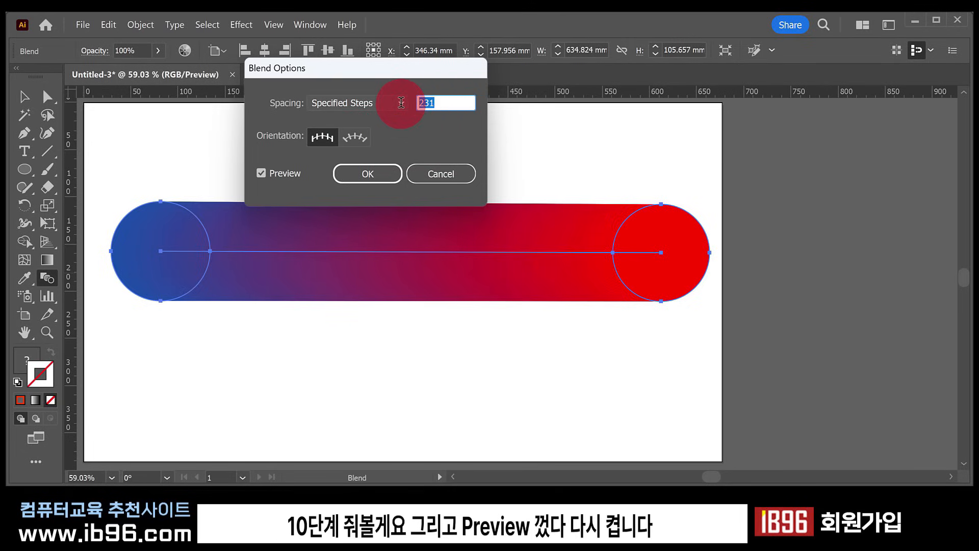
left_click(261, 173)
left_click(261, 172)
left_click(261, 172)
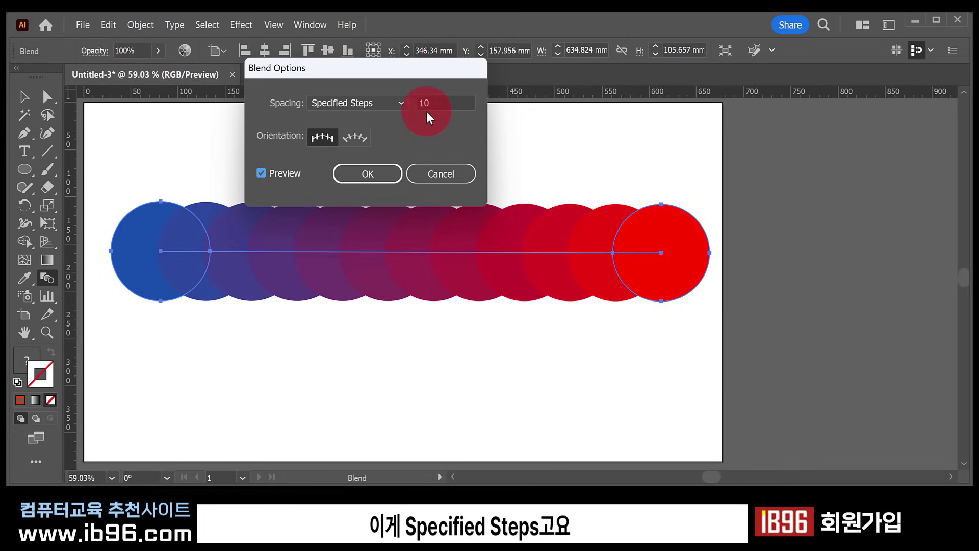
Step: Set the blend's spacing to Specified Distance with a value of 10 mm and apply it
left_click(399, 103)
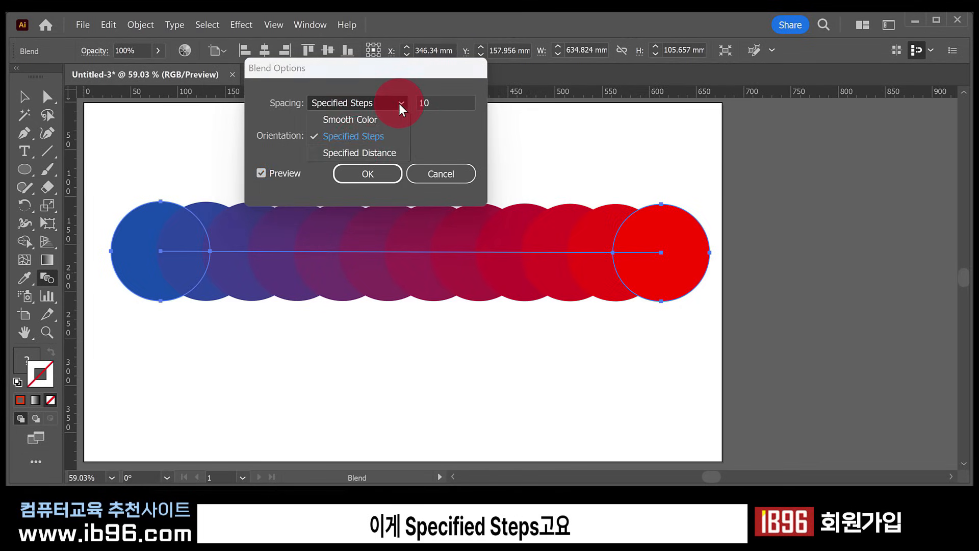
left_click(380, 154)
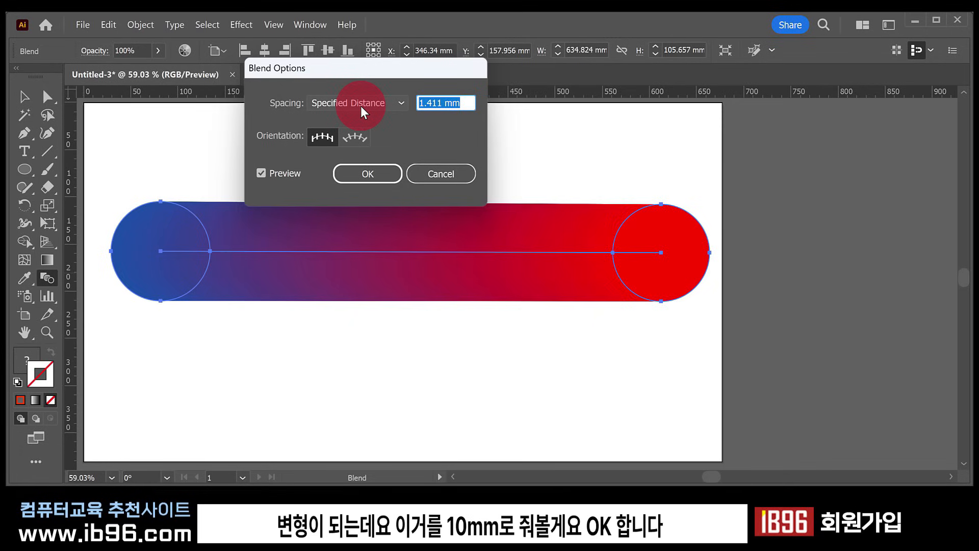
type("10")
left_click(367, 173)
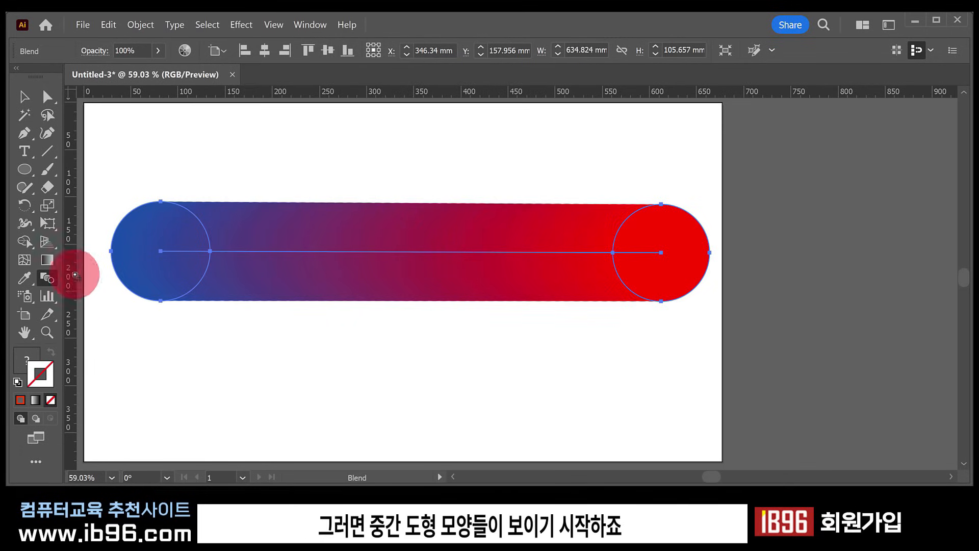
Step: Set the blend's Specified Distance spacing to 50 mm and apply it
double_click(48, 279)
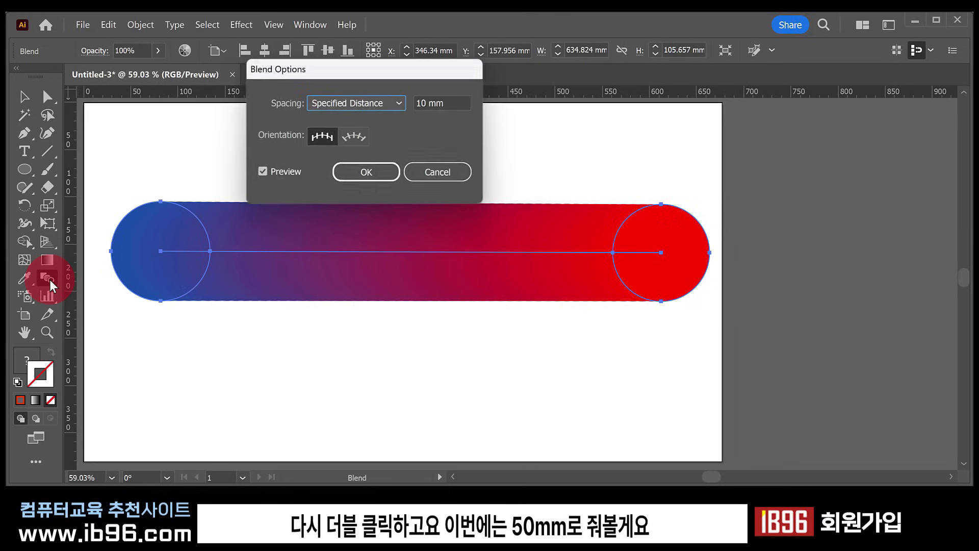
left_click(463, 104)
type("50")
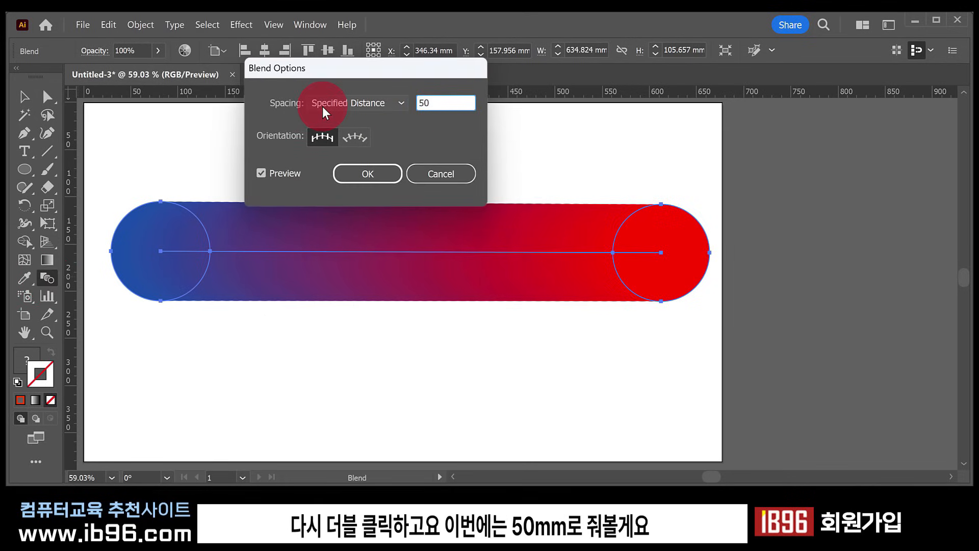
left_click(371, 173)
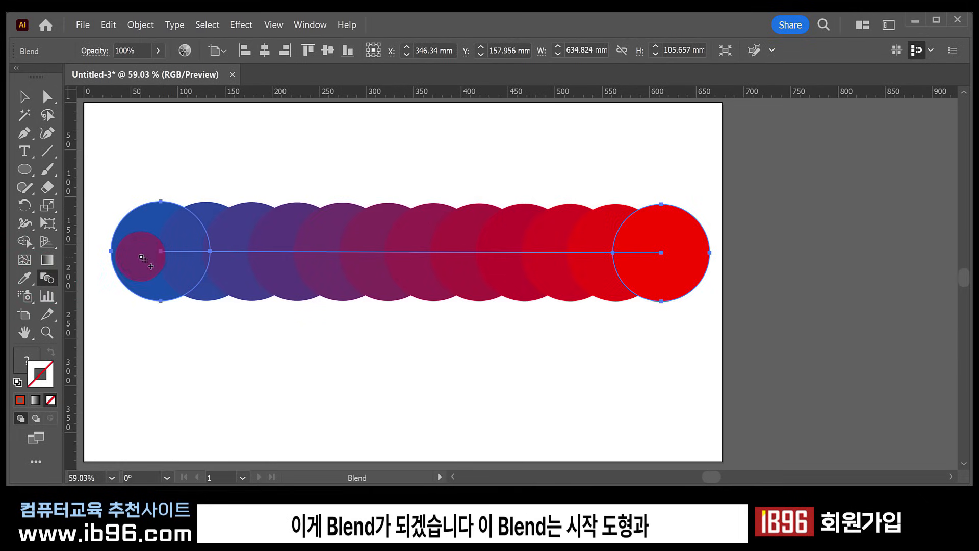
Step: Reshape the red end circle by moving its top anchor point up, down into the circle, and back to the circle's top
left_click(47, 98)
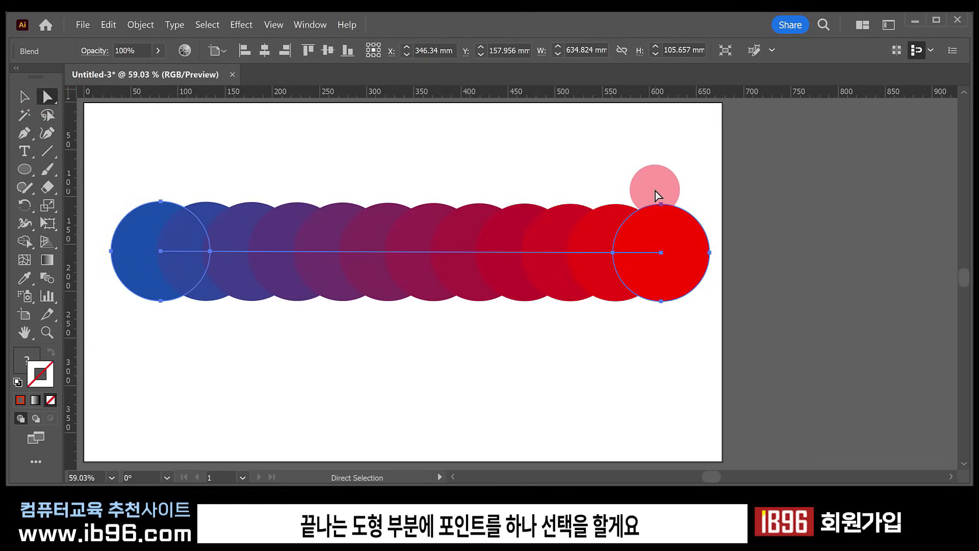
left_click(661, 204)
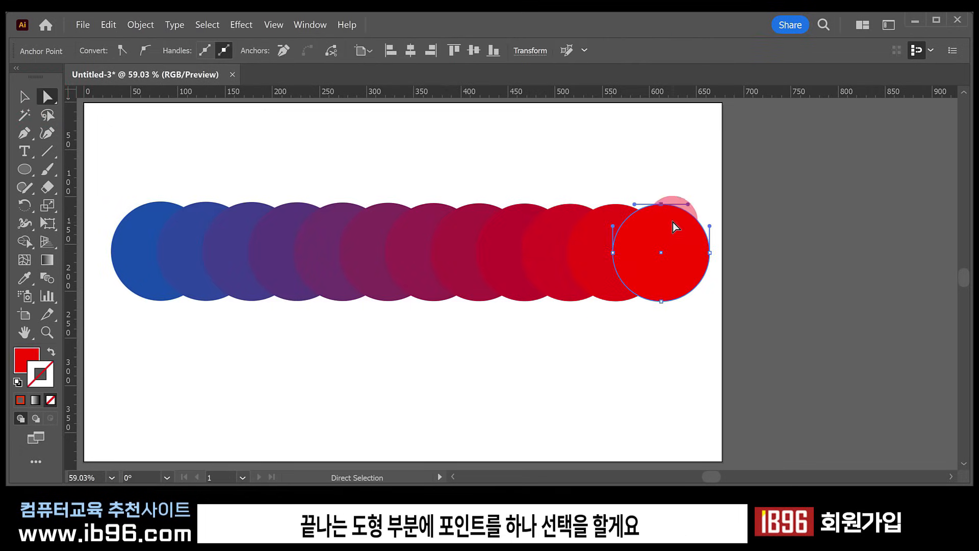
left_click_drag(660, 206, 661, 132)
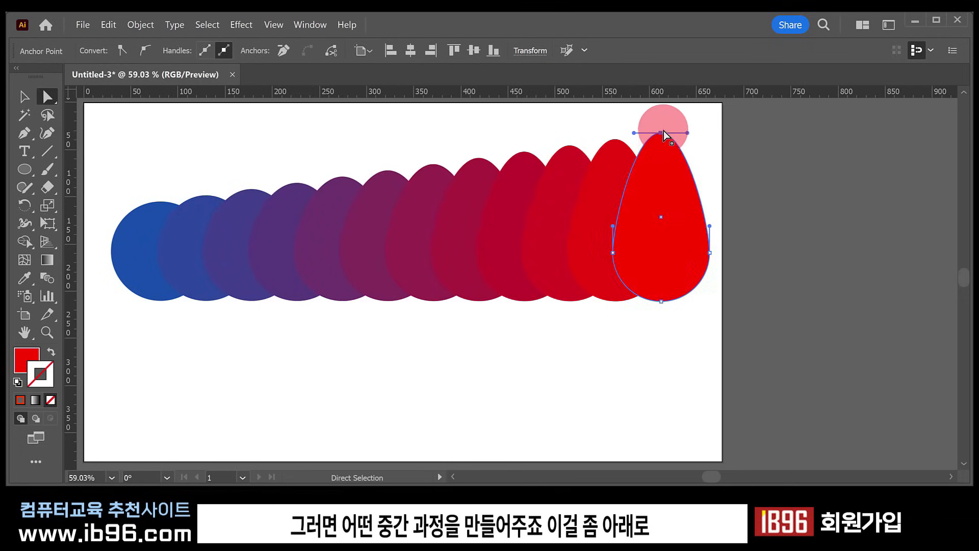
left_click_drag(660, 134, 663, 266)
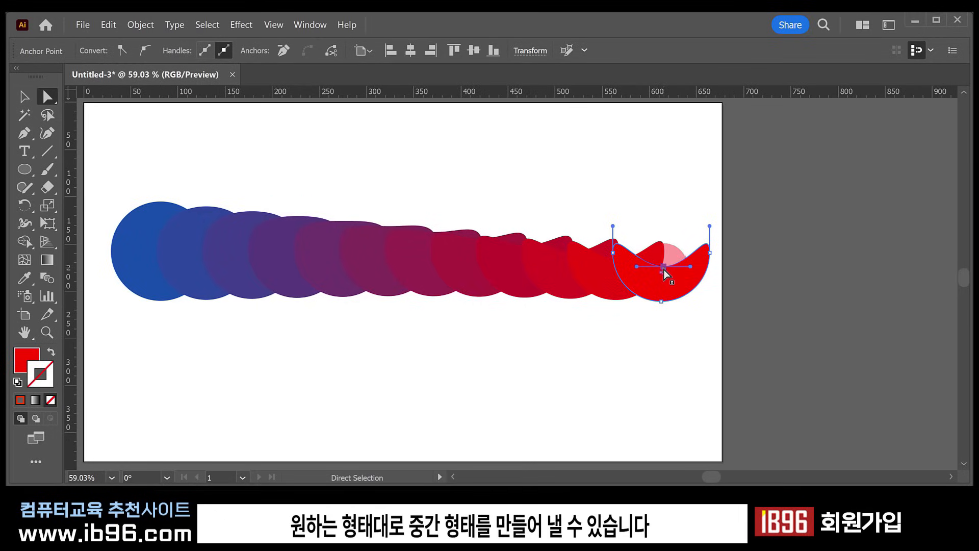
left_click_drag(663, 267, 663, 203)
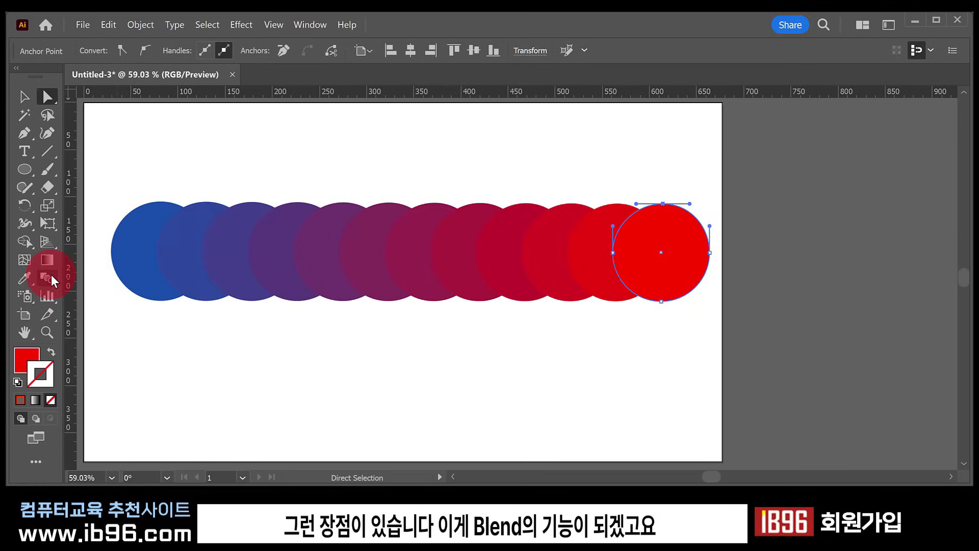
Step: Select the whole circle blend and move it down to the lower part of the artboard
left_click(23, 96)
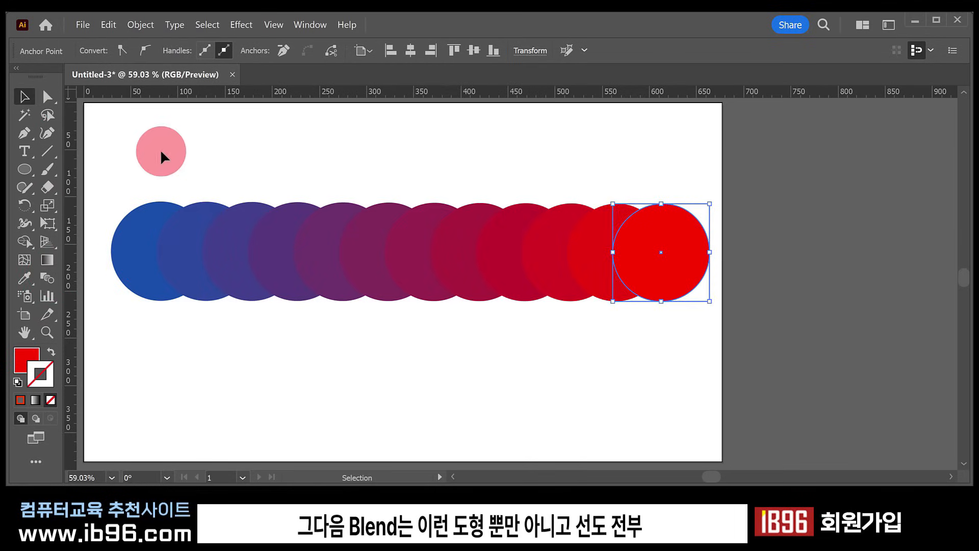
left_click_drag(161, 155, 730, 343)
left_click(730, 343)
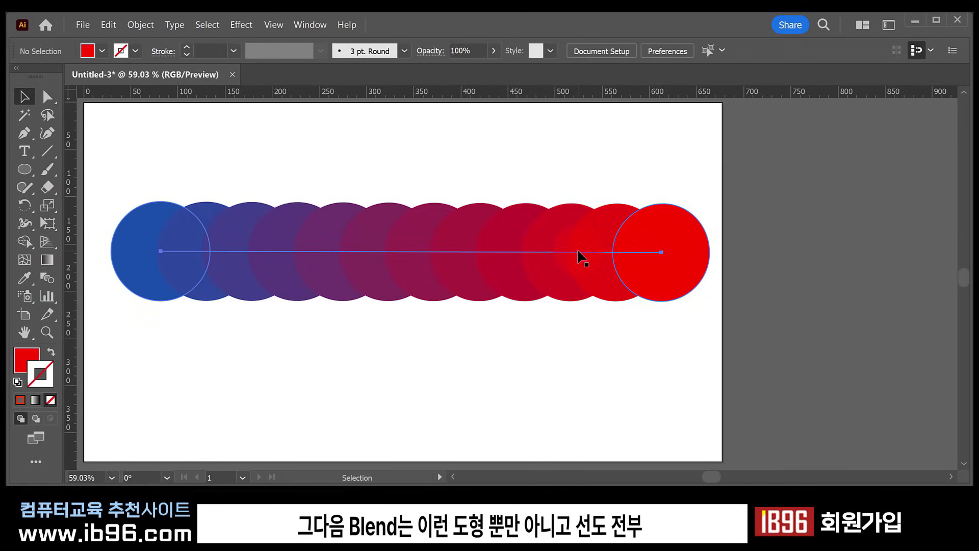
left_click(582, 258)
left_click_drag(582, 258, 574, 380)
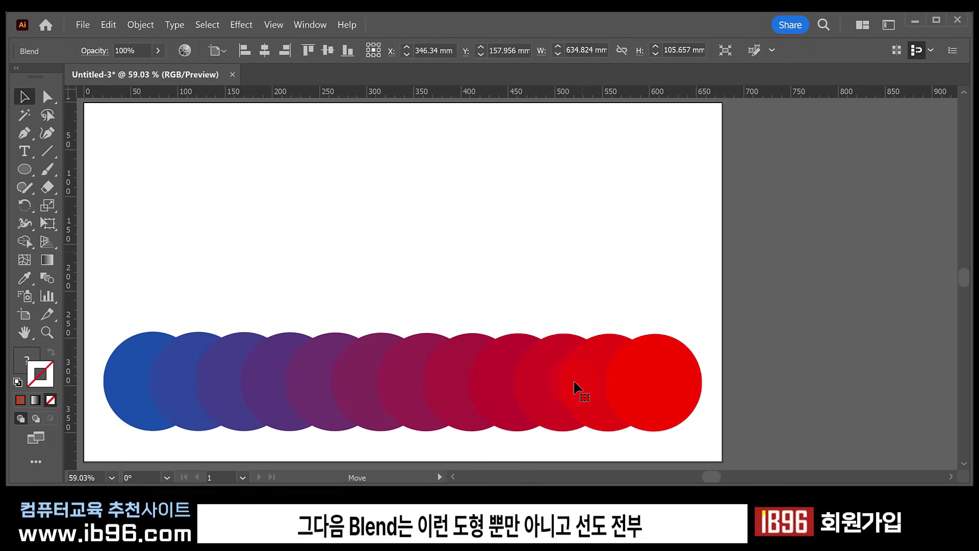
Step: Draw a line sloping down to the right above the blended circles and give it a red FF0000 stroke
left_click(46, 152)
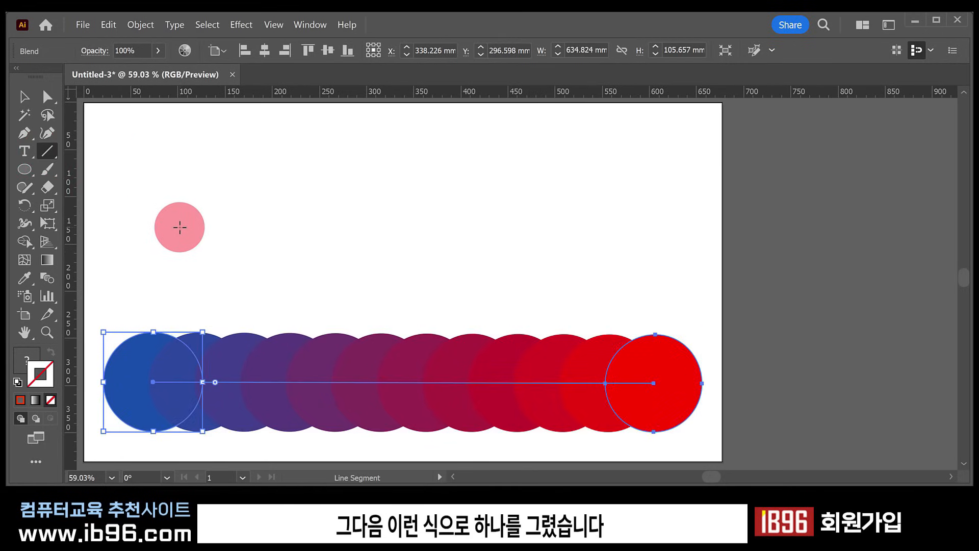
left_click_drag(179, 227, 412, 307)
left_click(52, 397)
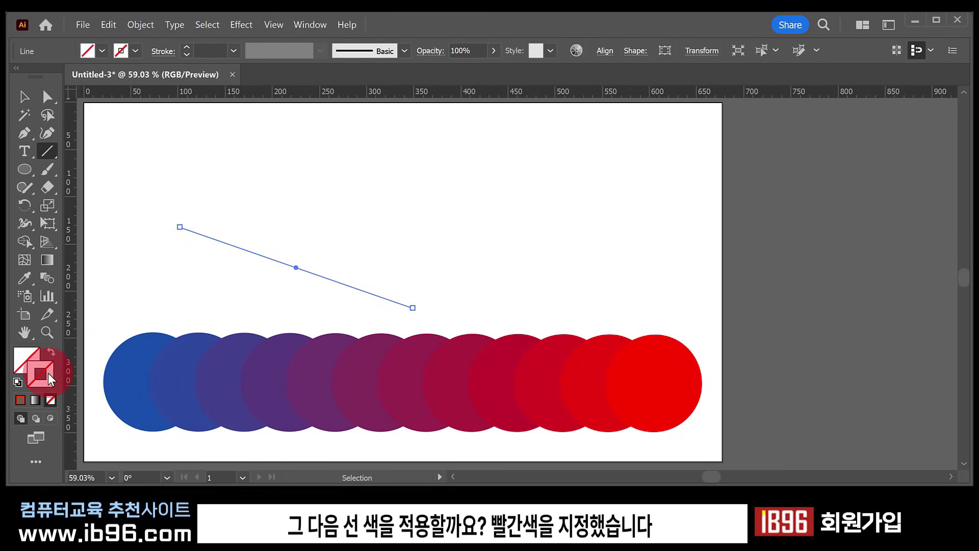
double_click(47, 373)
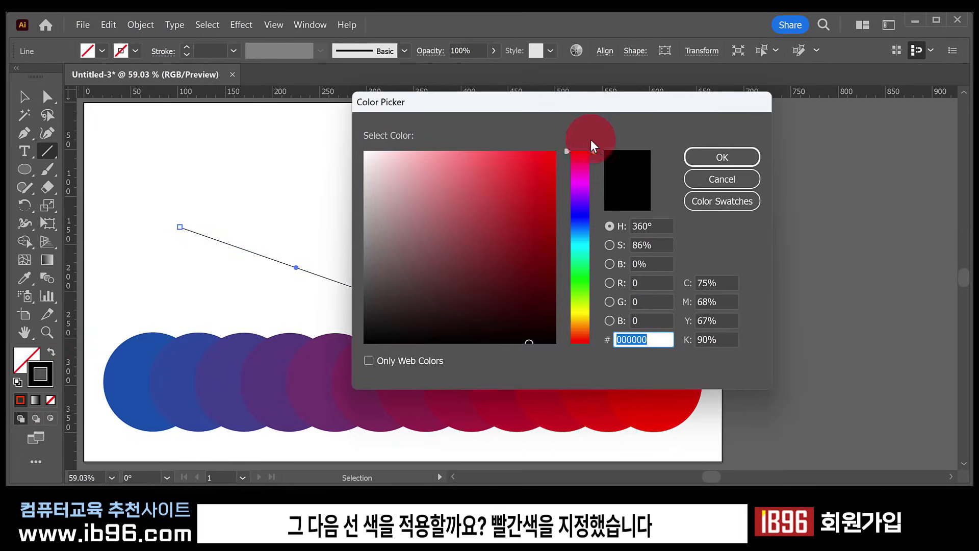
left_click_drag(548, 165, 591, 140)
left_click(714, 157)
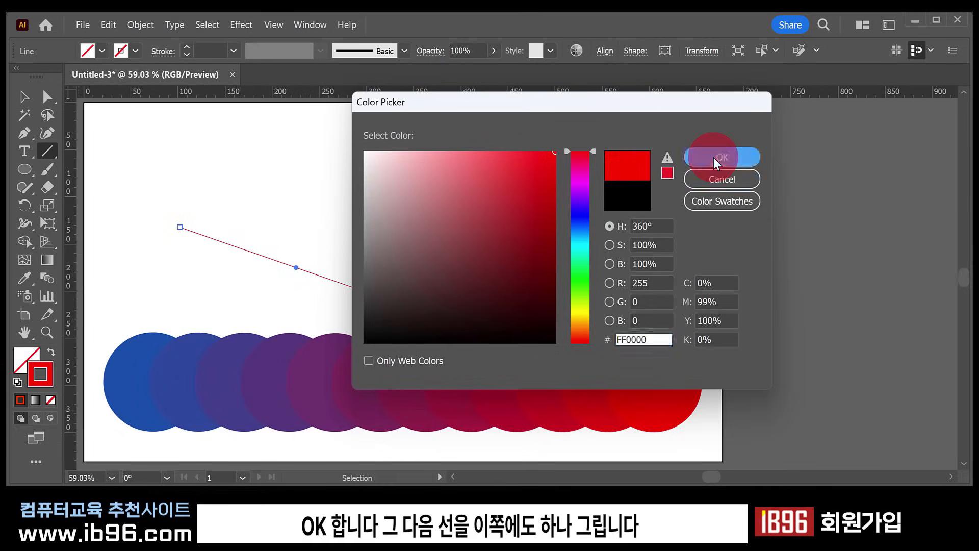
Step: Draw a second, steep line rising from near the red line's lower end and set its stroke to yellow FFFF00
left_click_drag(414, 306, 494, 118)
left_click_drag(494, 118, 495, 112)
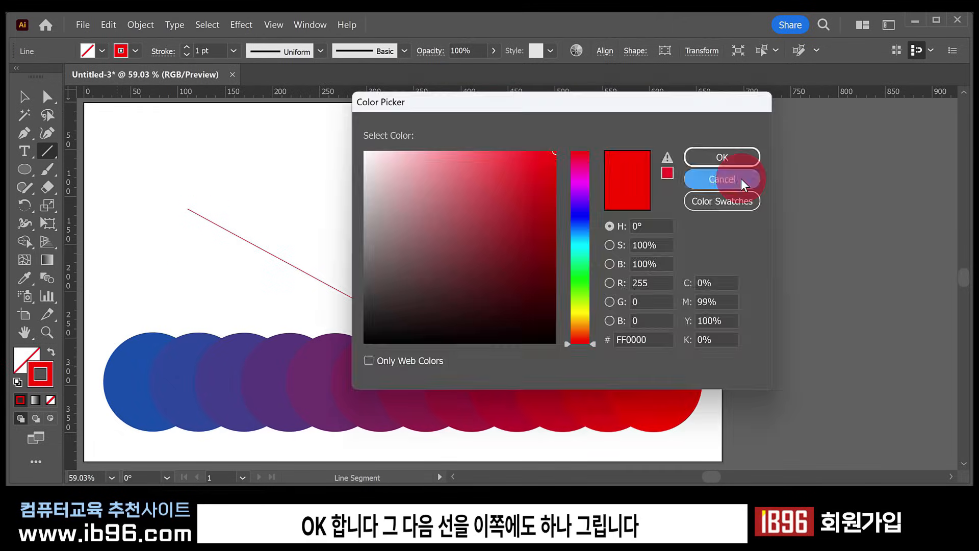
left_click(712, 179)
double_click(50, 371)
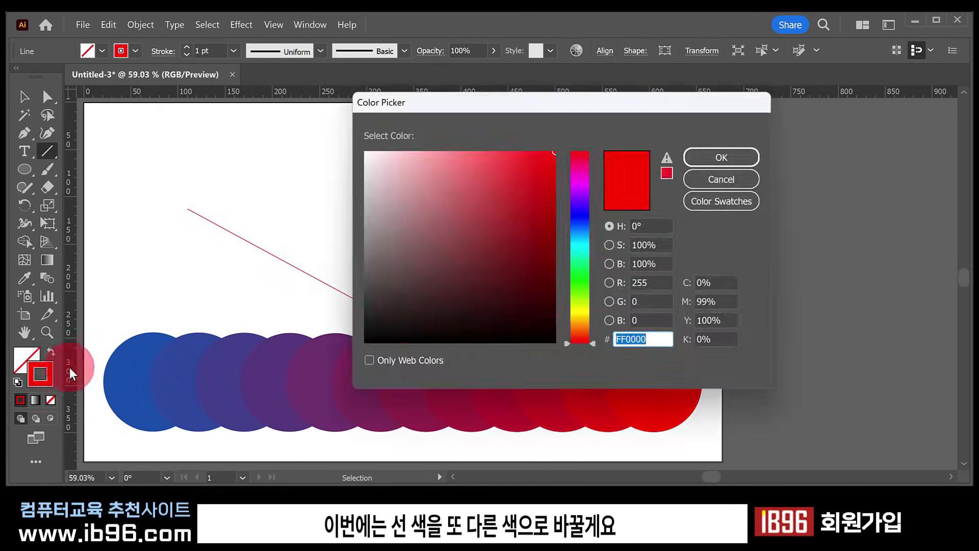
left_click_drag(580, 334, 581, 312)
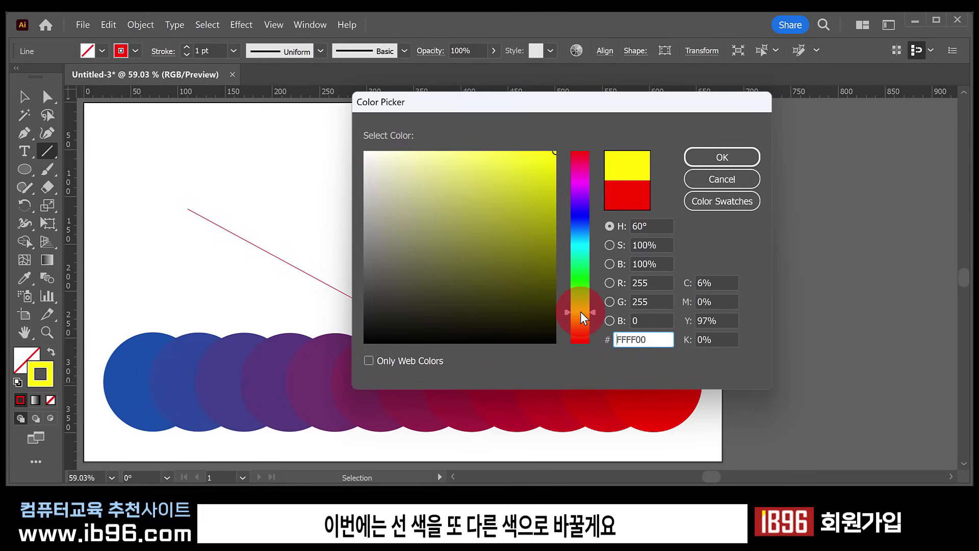
left_click(717, 159)
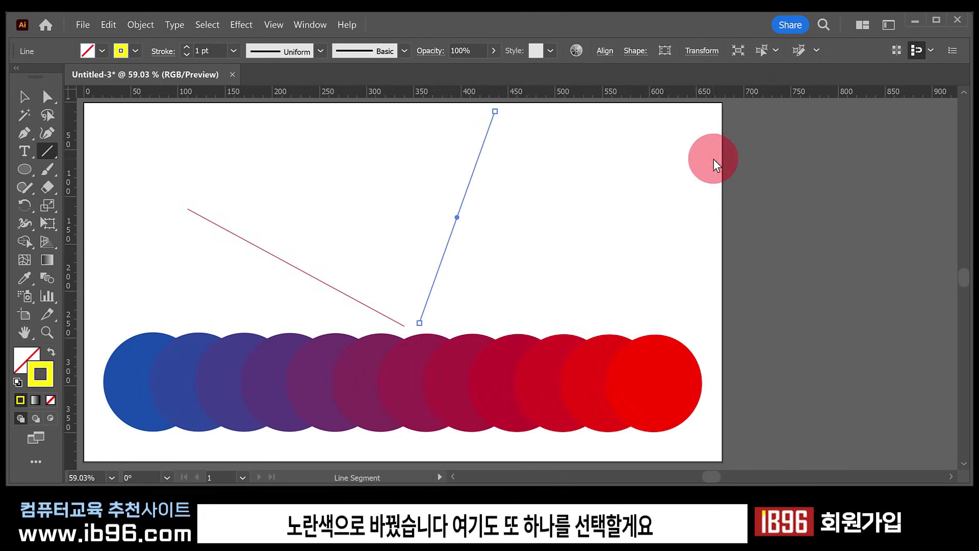
Step: Draw a third line rising to the right from near the yellow line's lower end and set its stroke to blue 0019FF
left_click_drag(437, 328, 707, 181)
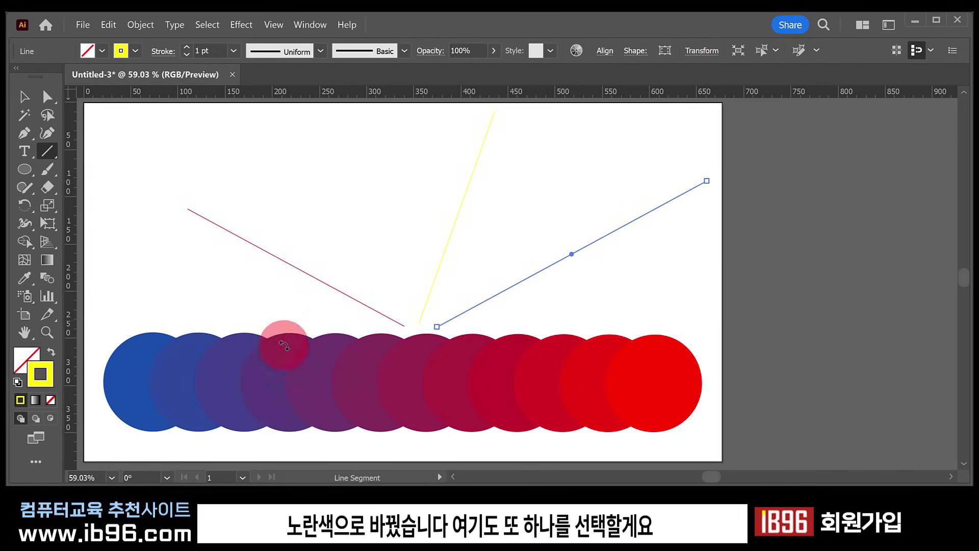
left_click(43, 378)
double_click(50, 374)
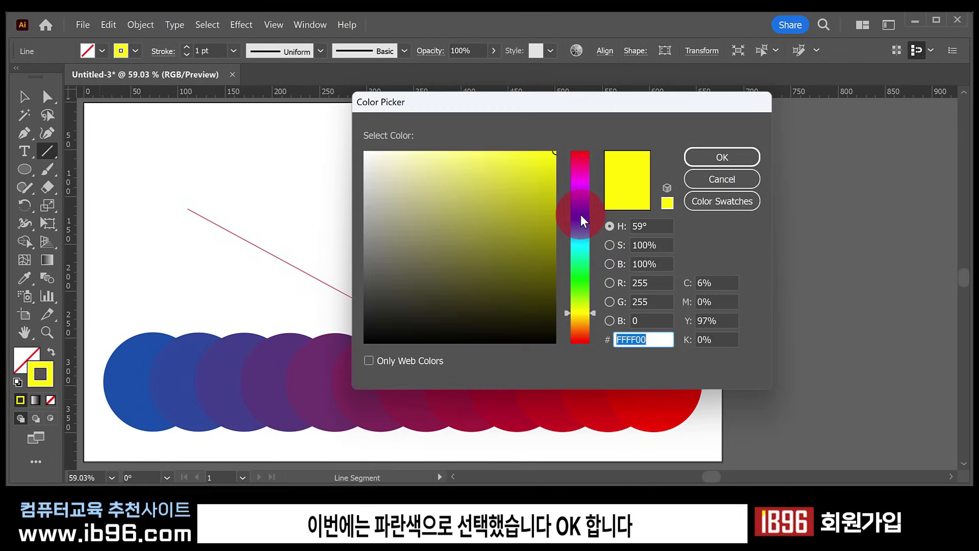
left_click(580, 218)
left_click(707, 154)
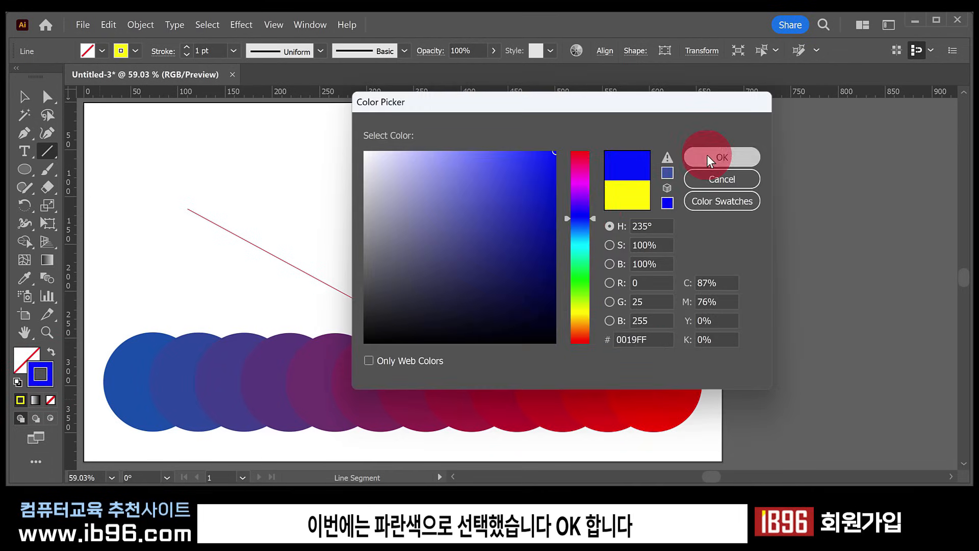
Step: Blend the red line into the yellow line and on into the blue line, using their upper end points
left_click(25, 97)
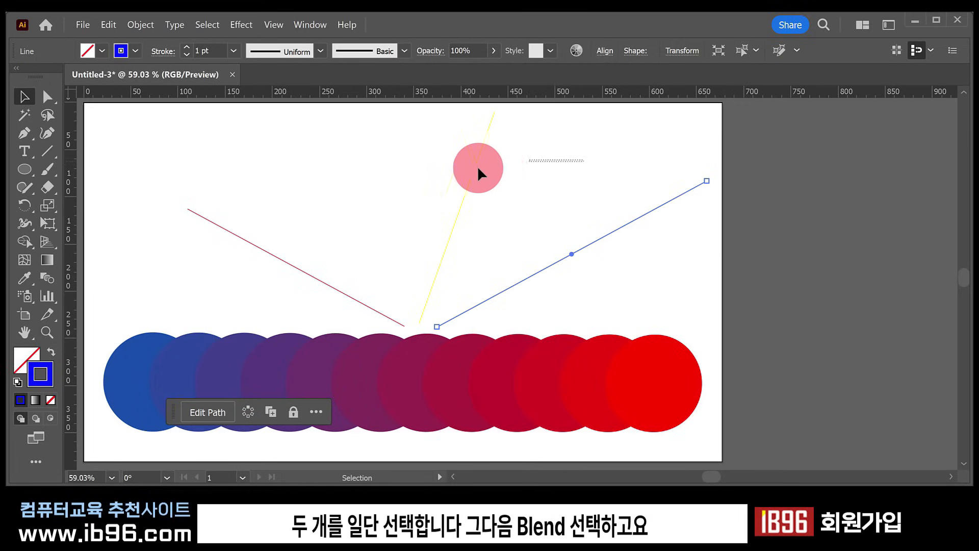
left_click_drag(478, 169, 164, 229)
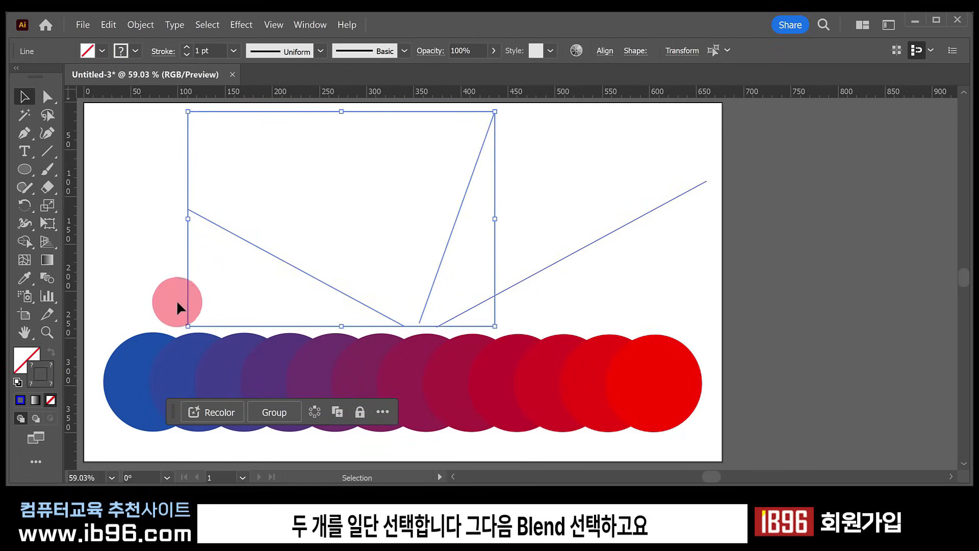
left_click(46, 278)
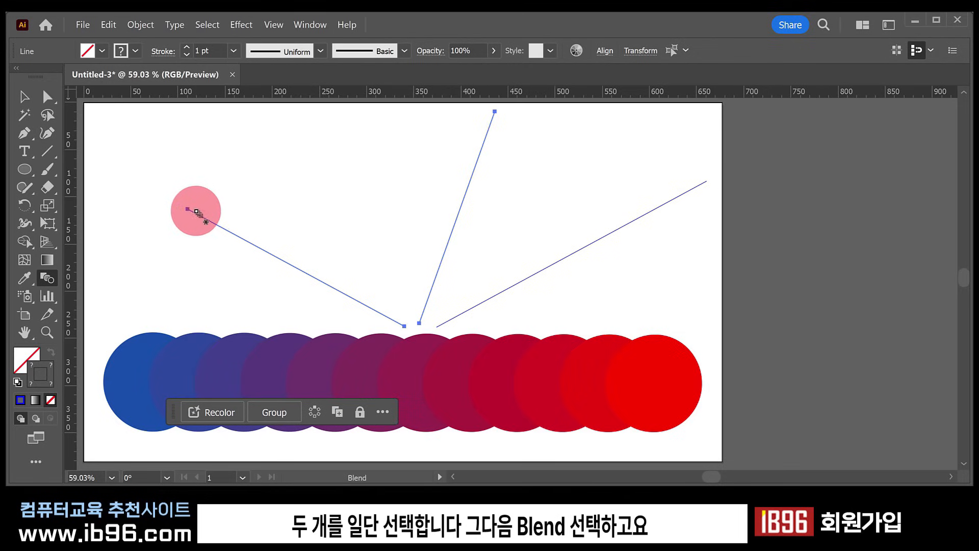
left_click(187, 209)
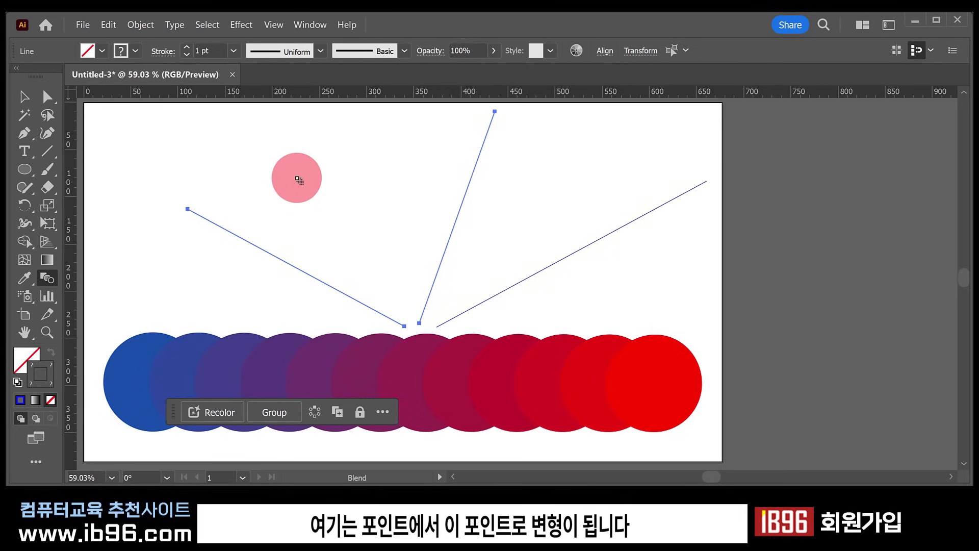
left_click(496, 111)
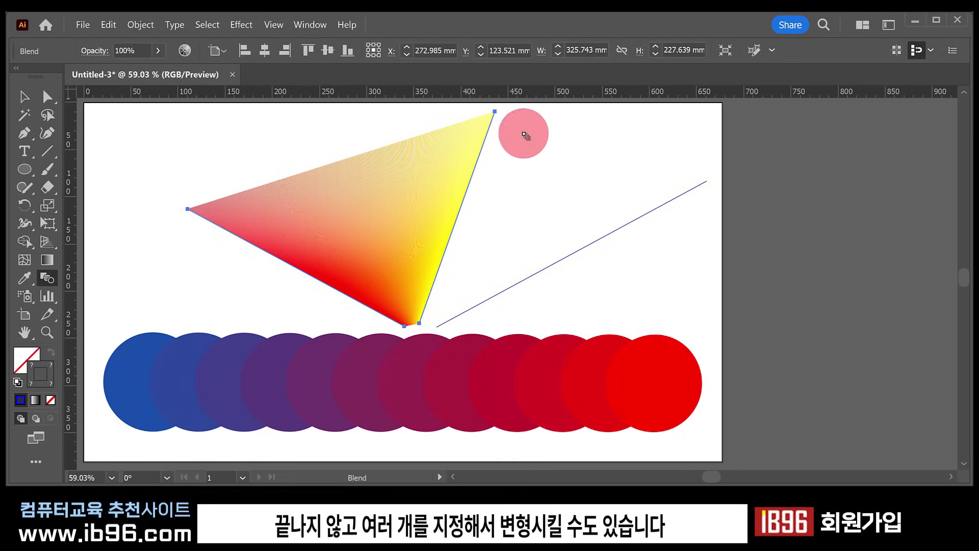
left_click(708, 181)
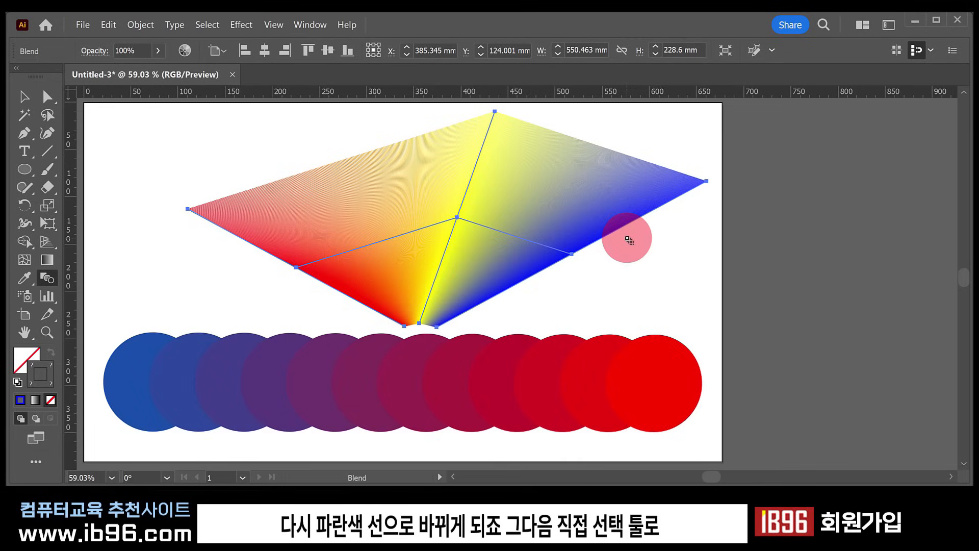
Step: Reshape the line blend by moving the yellow line's upper end left and the red line's outer end inward and down
left_click(46, 95)
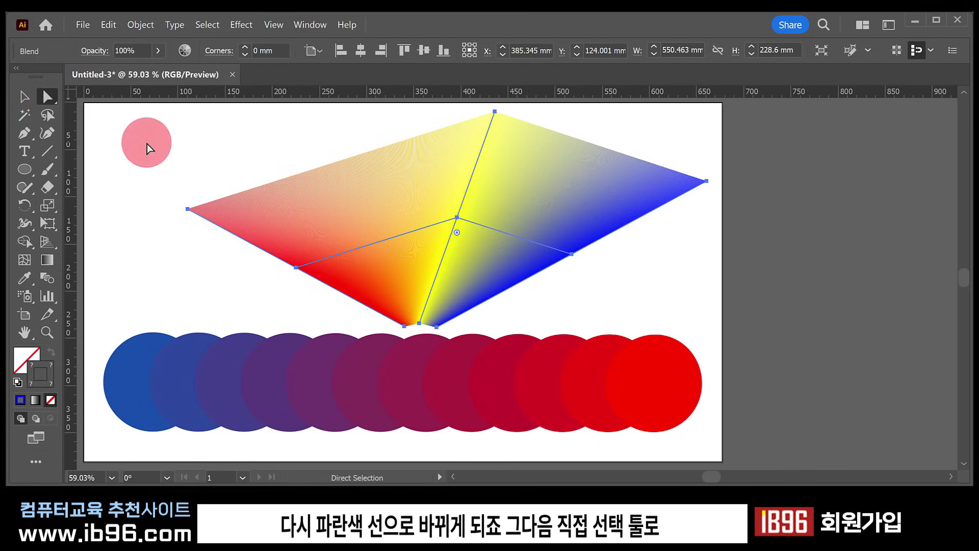
left_click(495, 111)
left_click_drag(495, 111, 412, 115)
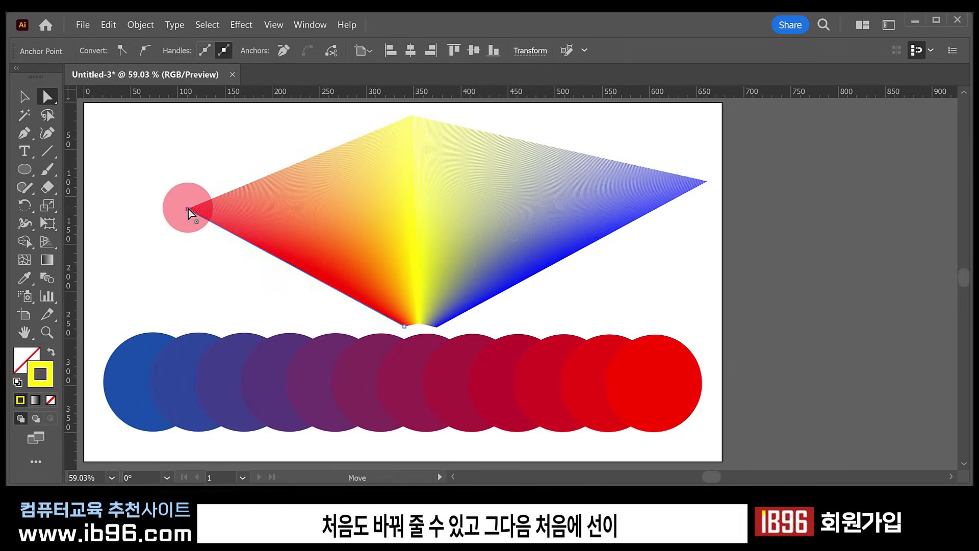
left_click_drag(189, 209, 226, 265)
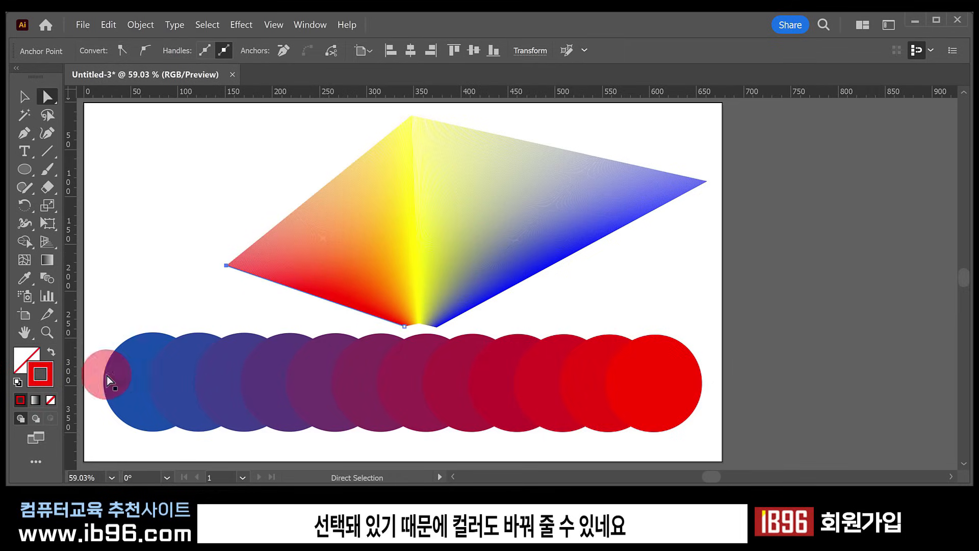
Step: Try a pure green stroke on the blend's red line and return it to red
double_click(49, 367)
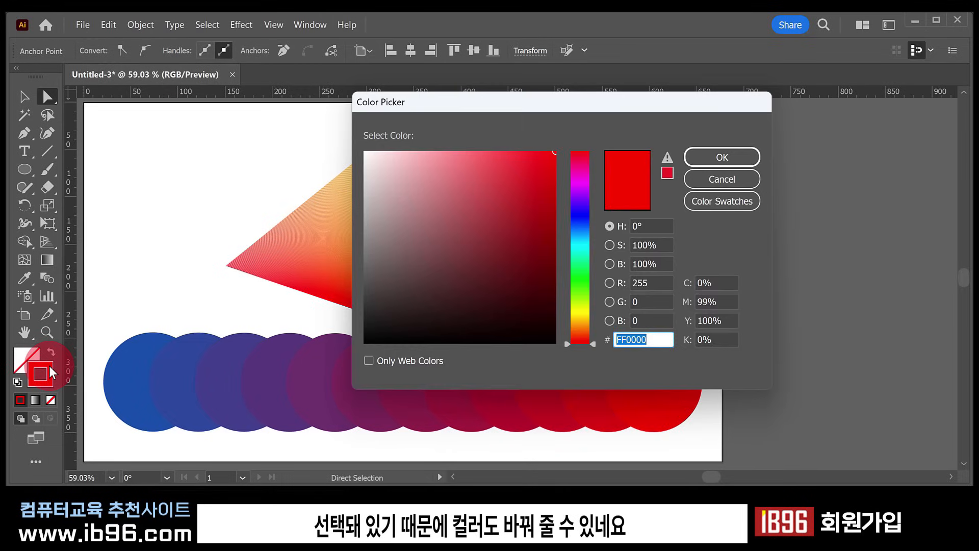
left_click(580, 281)
mouse_move(651, 102)
left_mouse_down()
mouse_move(550, 215)
mouse_move(528, 260)
left_mouse_up()
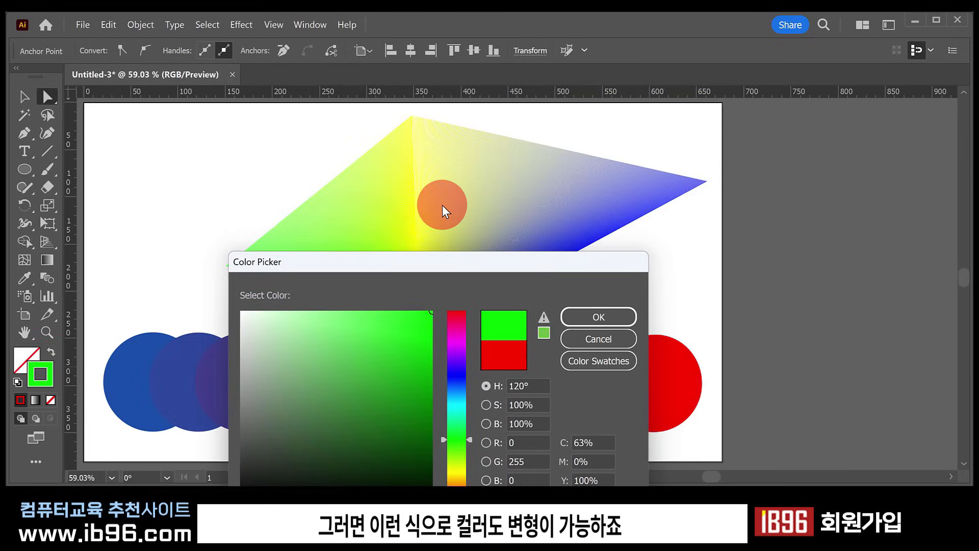
left_click_drag(449, 329, 461, 310)
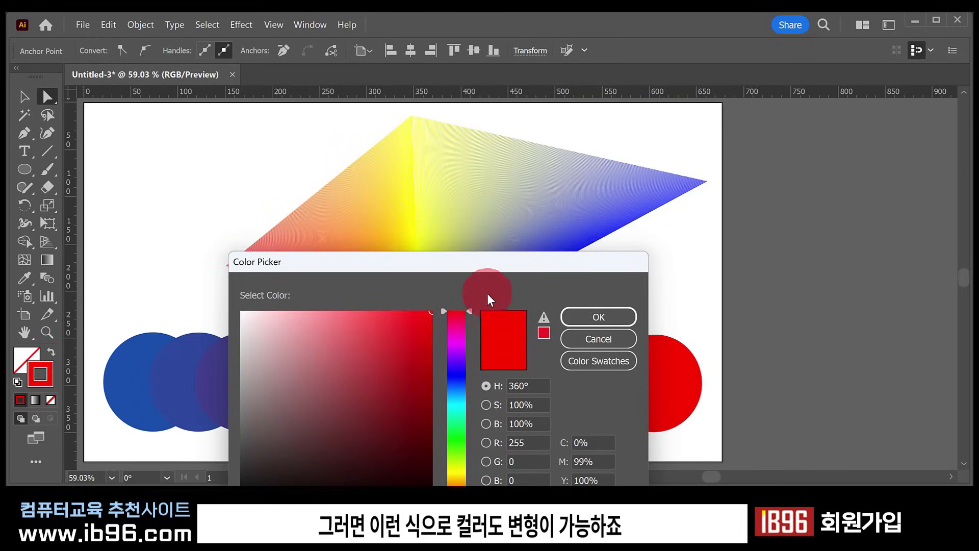
left_click(592, 316)
Step: Move the line blend up and left partly off the artboard, and shift the circle blend up into the space below it
left_click(23, 96)
left_click(109, 142)
left_click(444, 260)
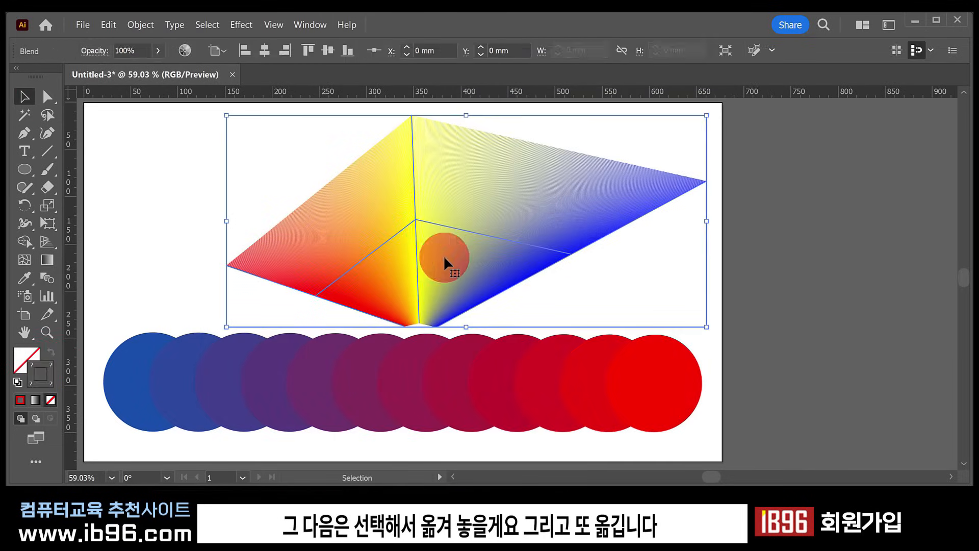
left_click_drag(476, 274, 284, 174)
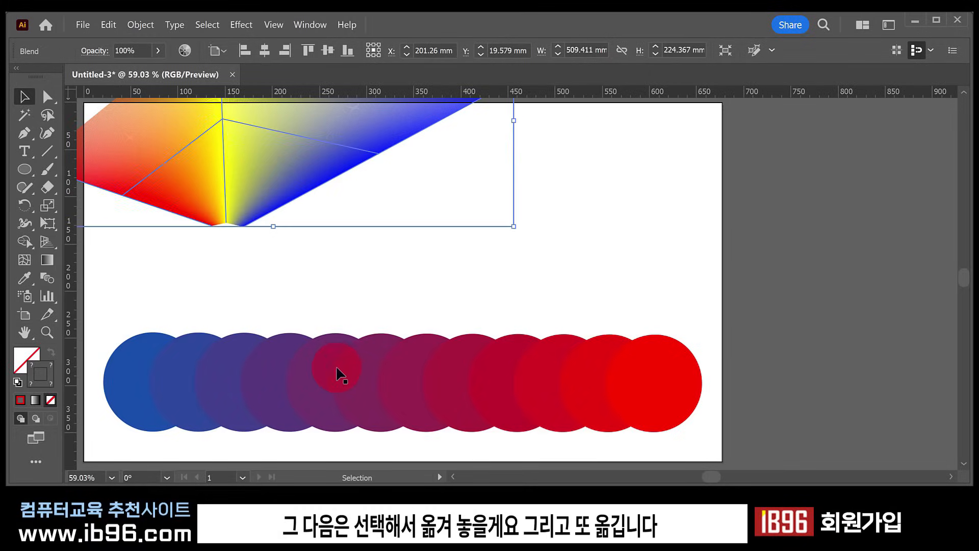
left_click_drag(336, 368, 337, 304)
left_click(338, 392)
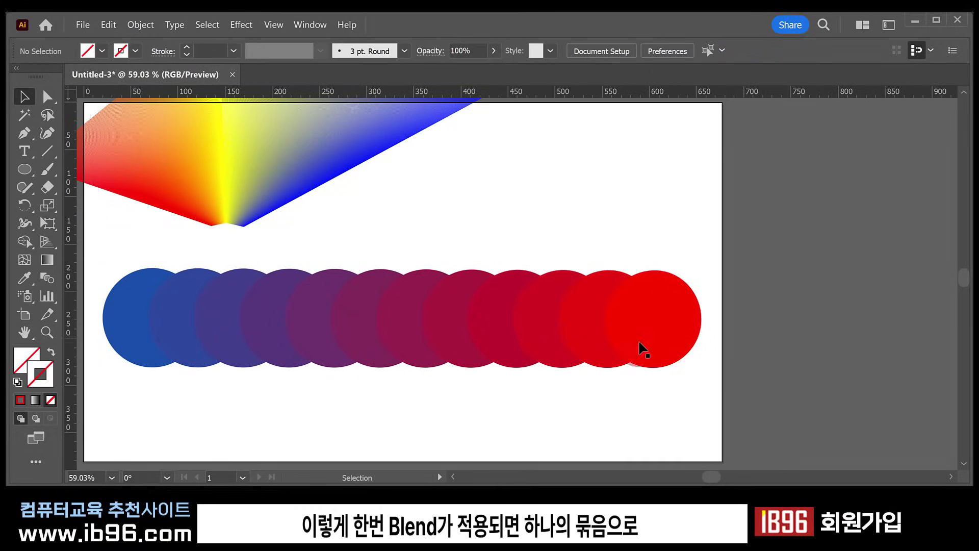
mouse_move(485, 333)
left_mouse_down()
mouse_move(490, 351)
mouse_move(486, 343)
left_mouse_up()
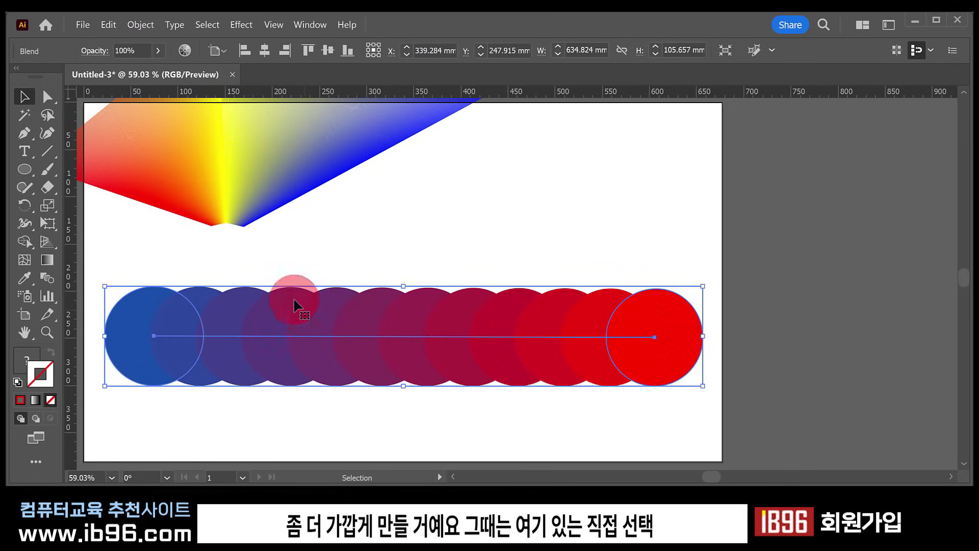
Step: Move only the circle blend's red end circle about 50 mm left and slightly down, closing up the intermediate circles
left_click(47, 100)
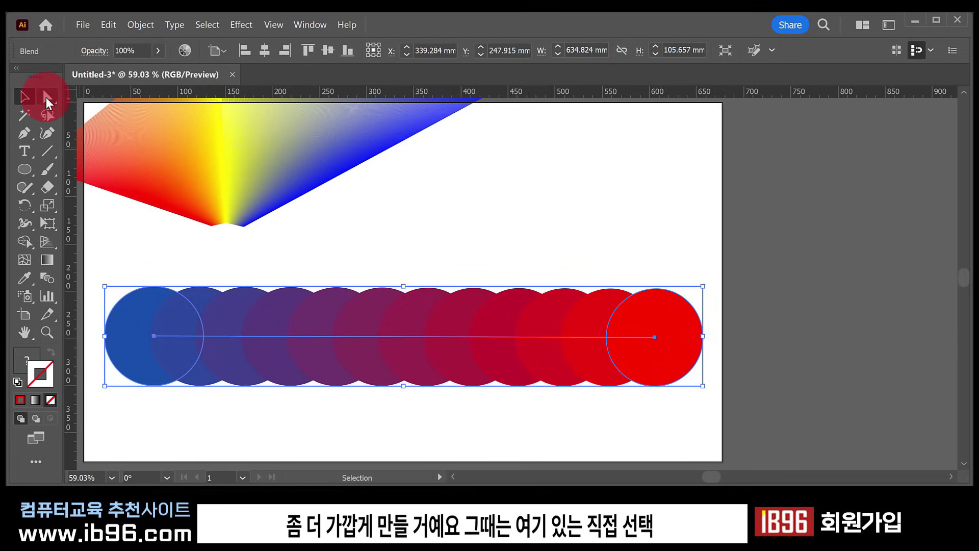
left_click(47, 98)
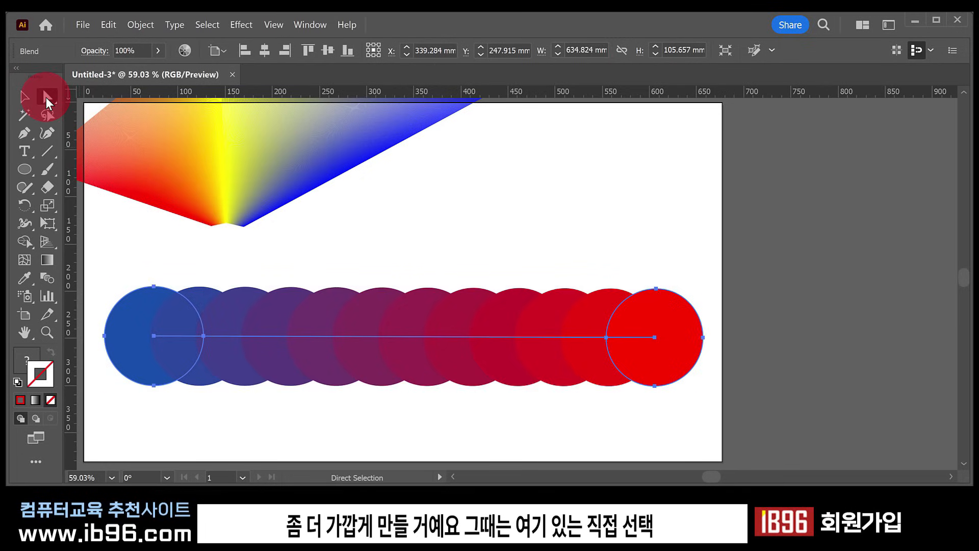
left_click(708, 281)
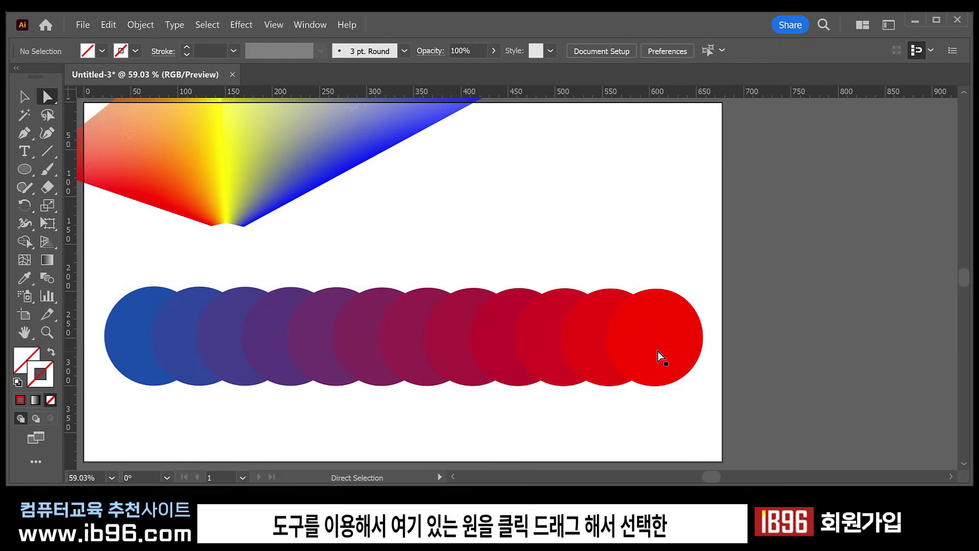
left_click_drag(596, 259, 711, 407)
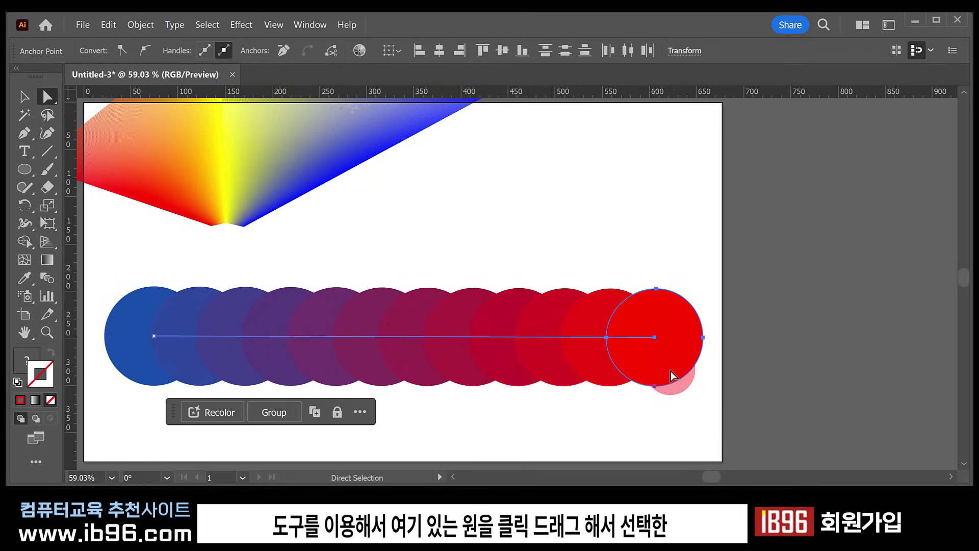
left_click_drag(671, 371, 617, 371)
mouse_move(585, 312)
left_mouse_down()
mouse_move(639, 393)
mouse_move(163, 340)
mouse_move(436, 361)
left_mouse_up()
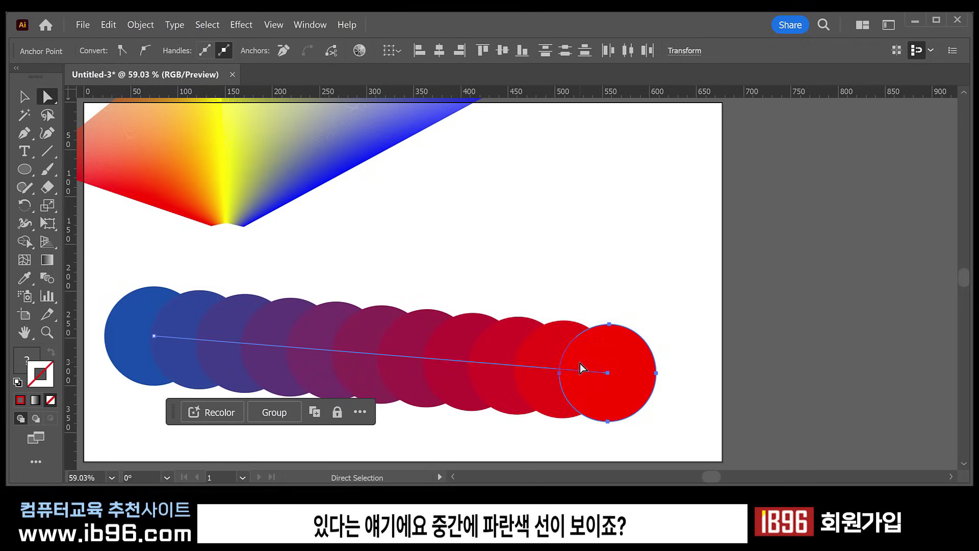
left_click_drag(364, 358, 180, 338)
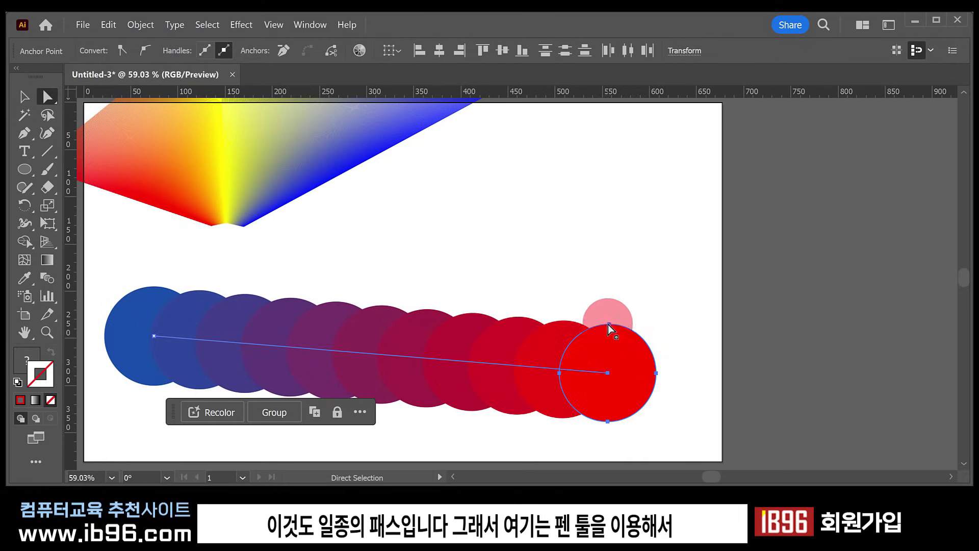
Step: Add an anchor point near the middle of the circle blend's spine and pull it upward into a peak
mouse_move(608, 327)
left_mouse_down()
mouse_move(573, 343)
mouse_move(589, 425)
mouse_move(609, 425)
mouse_move(219, 263)
mouse_move(18, 149)
left_mouse_up()
left_click(23, 133)
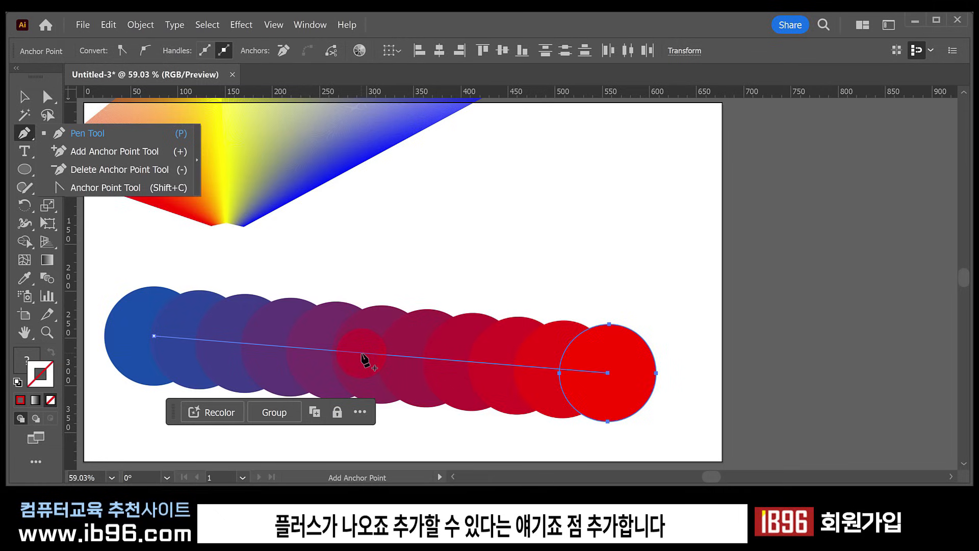
left_click(363, 353)
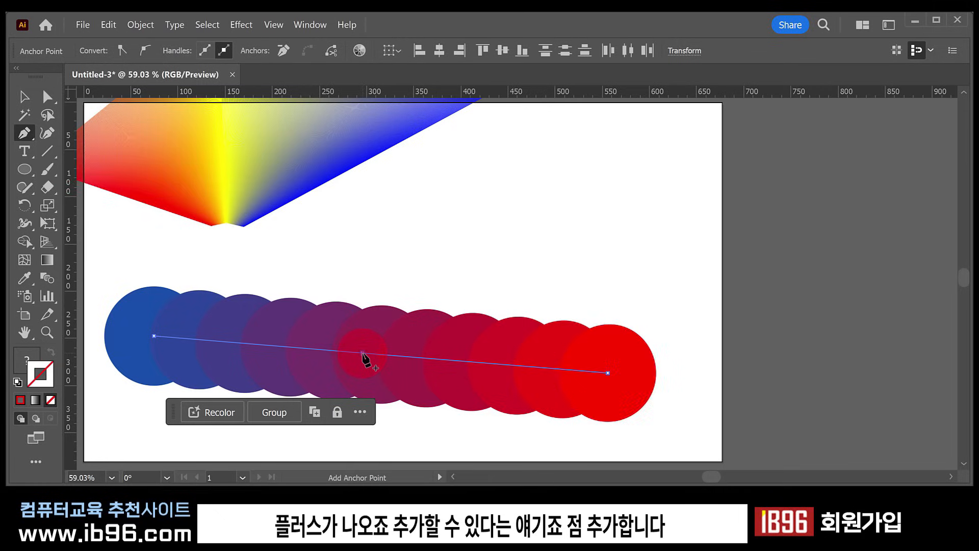
left_click(46, 97)
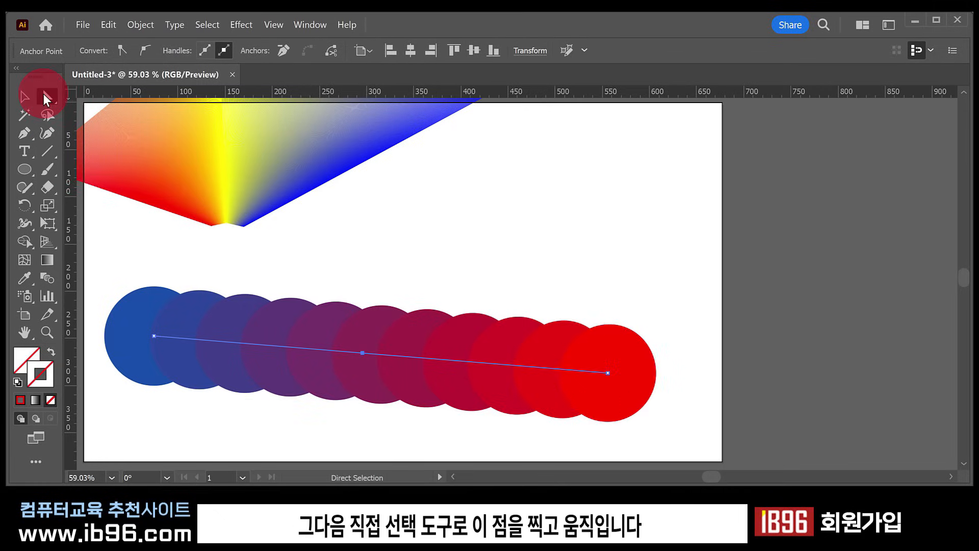
left_click_drag(365, 355, 403, 214)
left_click(147, 336)
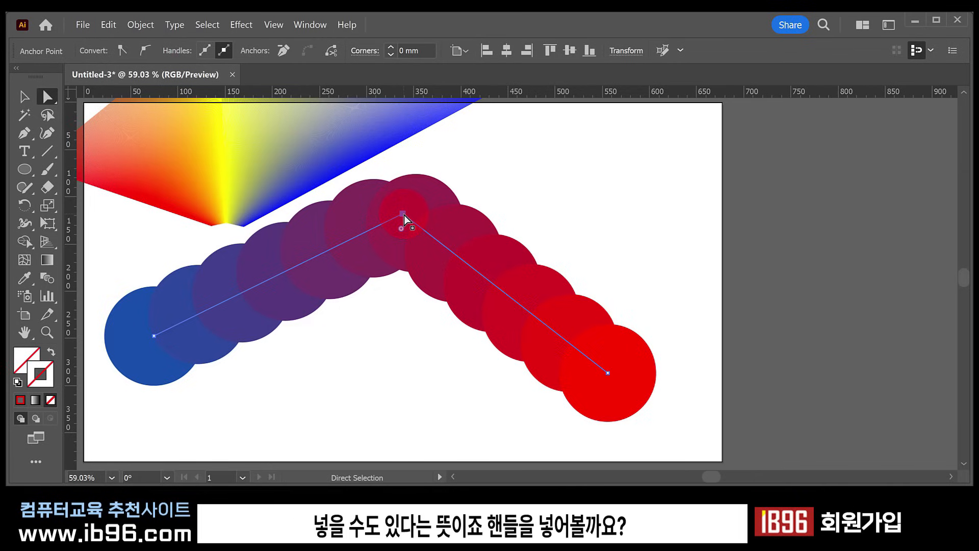
Step: Convert the spine's peak point to a curve and bend its blue-side handle steeply downward, independent of the other handle
left_click(25, 133)
left_click(85, 190)
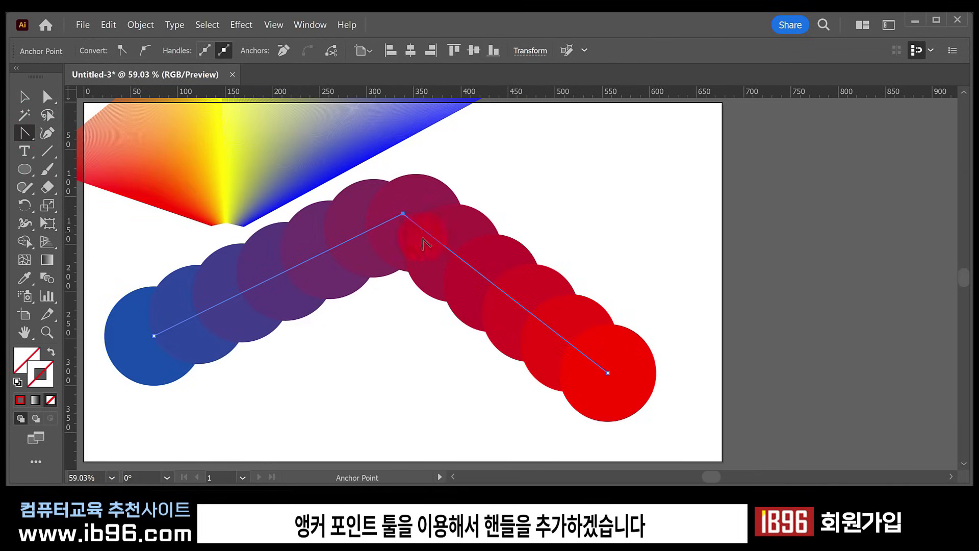
left_click(403, 214)
left_click_drag(403, 213, 392, 369)
left_click(267, 202)
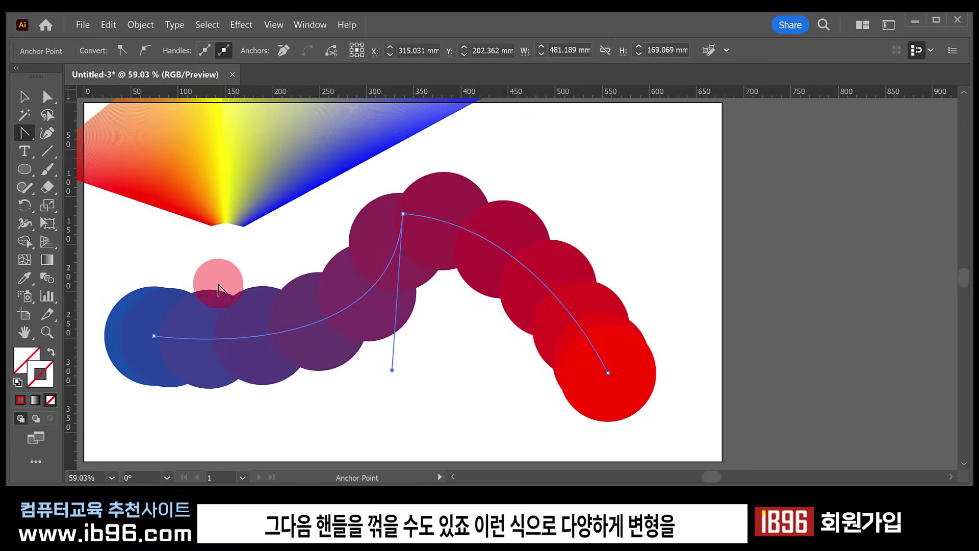
Step: Move the circle blend down partly off the artboard and bring the line blend back to the artboard's middle
left_click(45, 97)
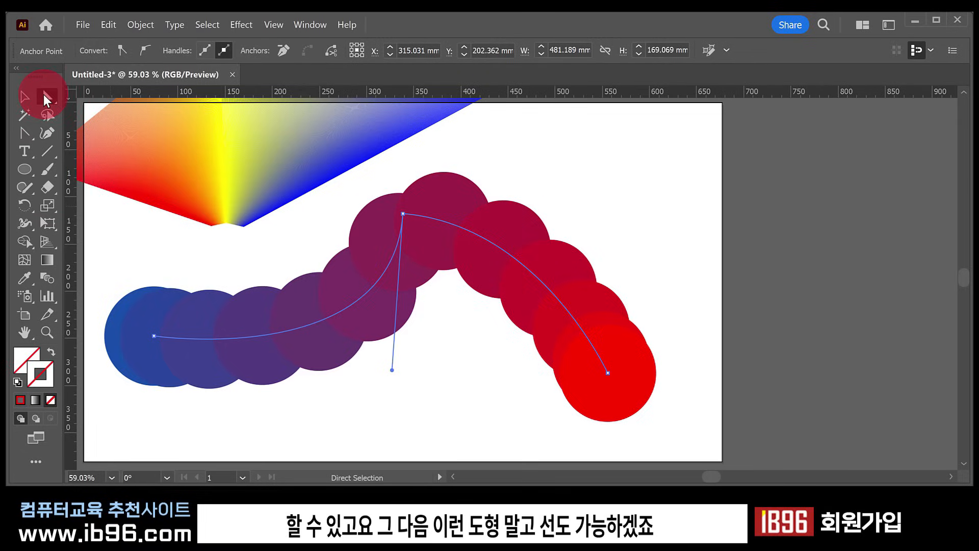
left_click(455, 321)
left_click_drag(456, 212, 502, 451)
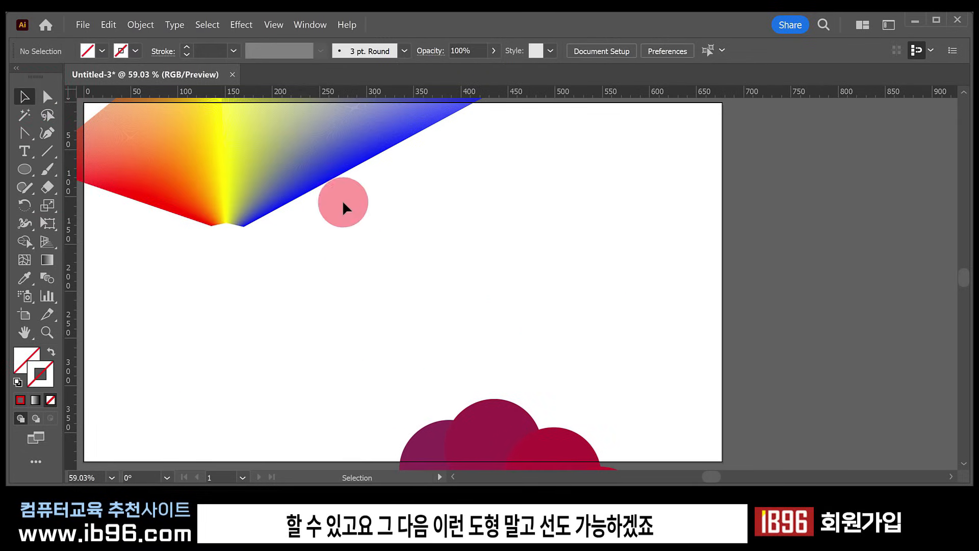
left_click_drag(312, 141, 416, 283)
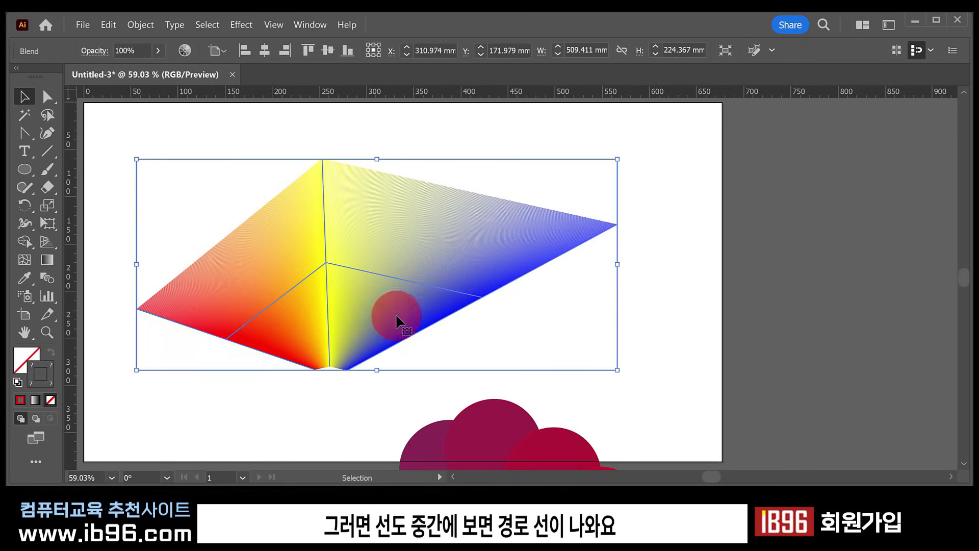
Step: Shift the middle point of the line blend's spine slightly right and convert it to a smooth point with near-horizontal handles
left_click(47, 96)
left_click(255, 225)
left_click(326, 263)
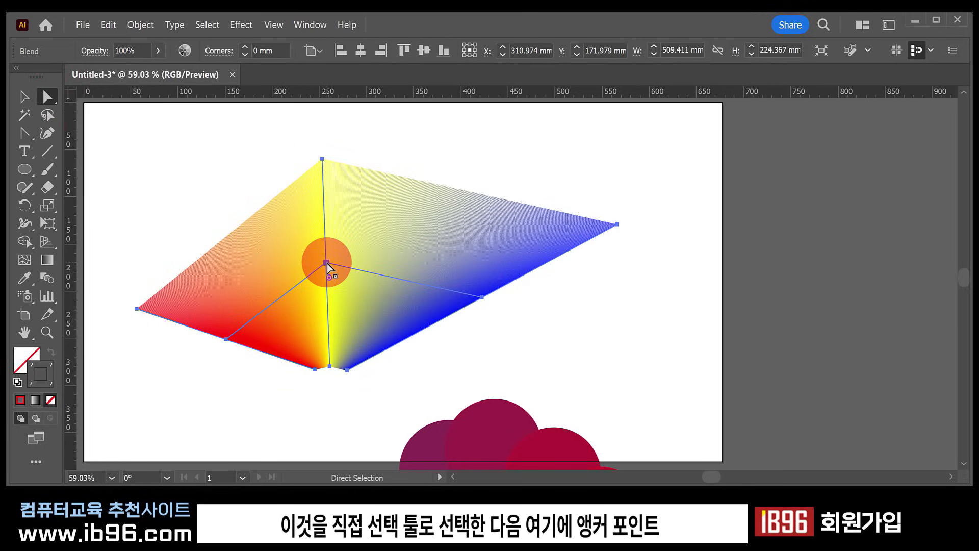
left_click_drag(326, 263, 339, 265)
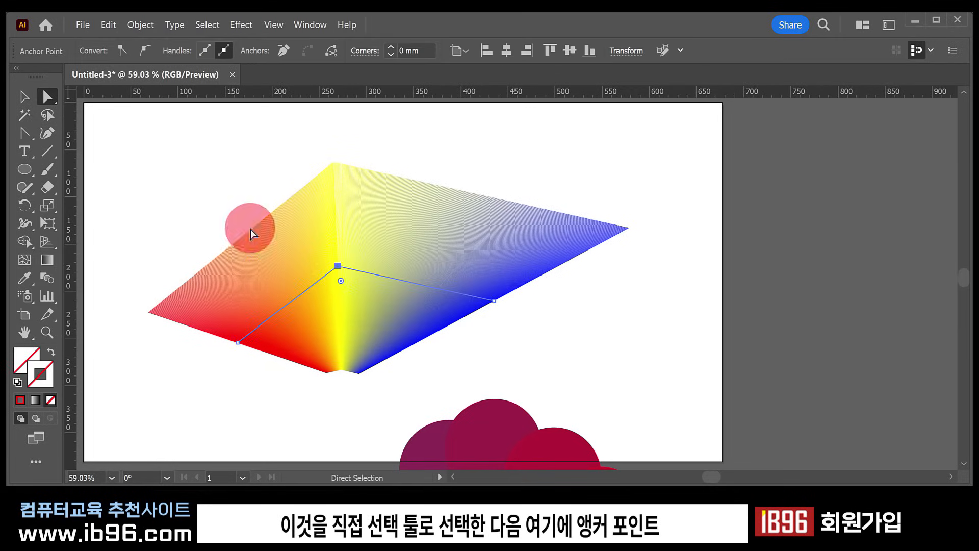
left_click(26, 130)
left_click(338, 266)
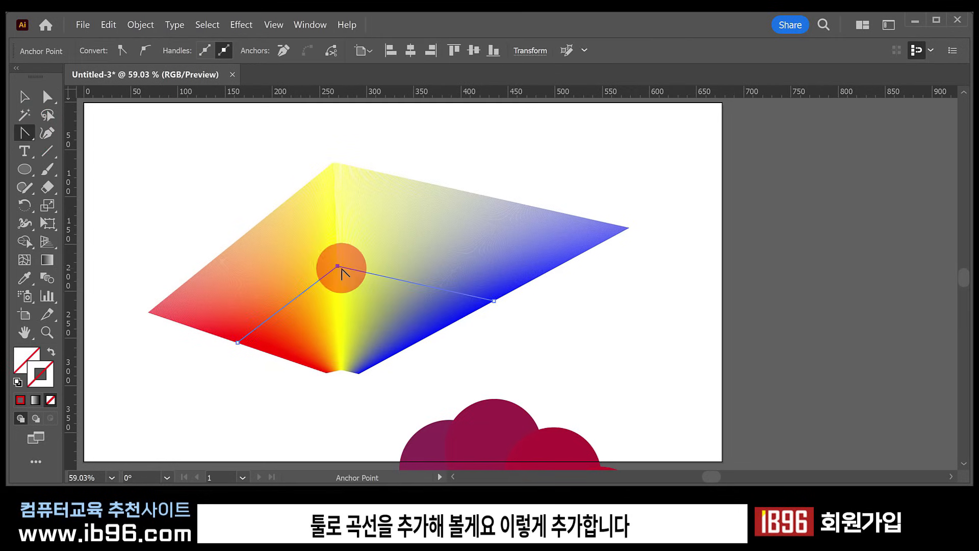
left_click_drag(337, 267, 280, 274)
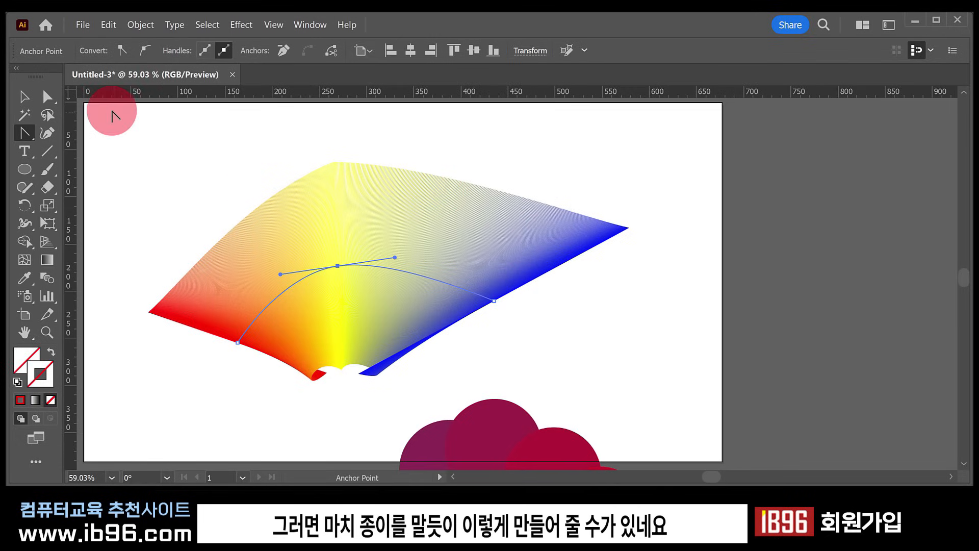
Step: Reshape the line blend by moving its spine's middle point down-left and bending both handles downward, the left one independently
left_click(47, 97)
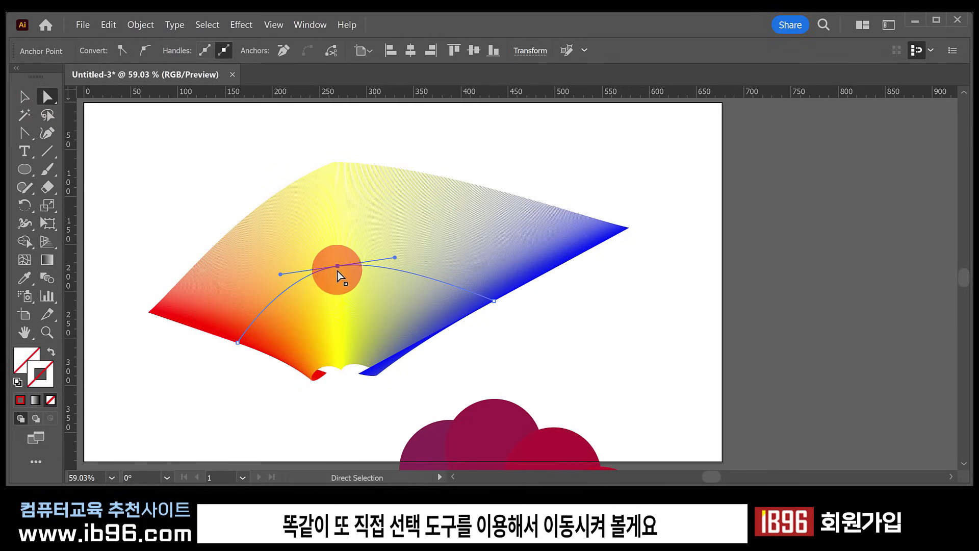
left_click_drag(338, 267, 285, 345)
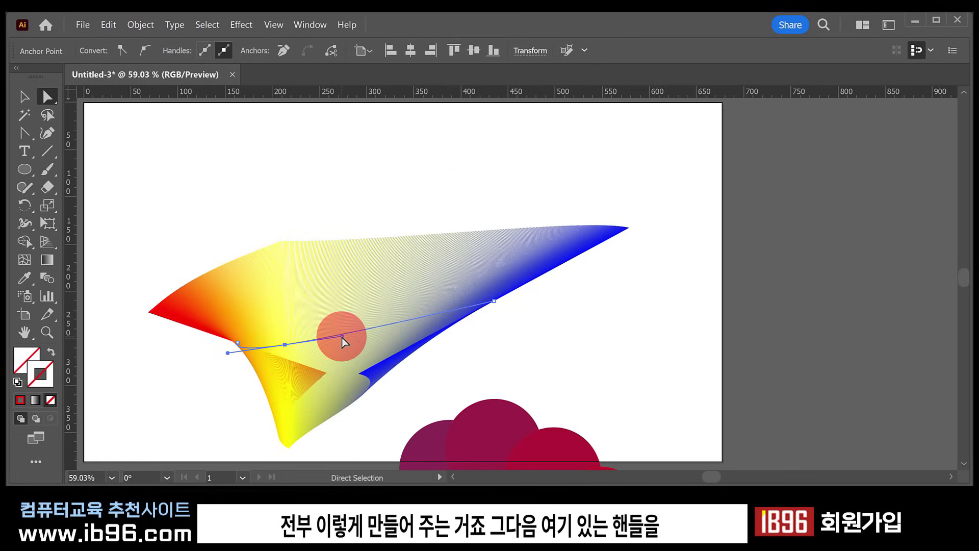
left_click_drag(342, 336, 351, 389)
left_click(24, 133)
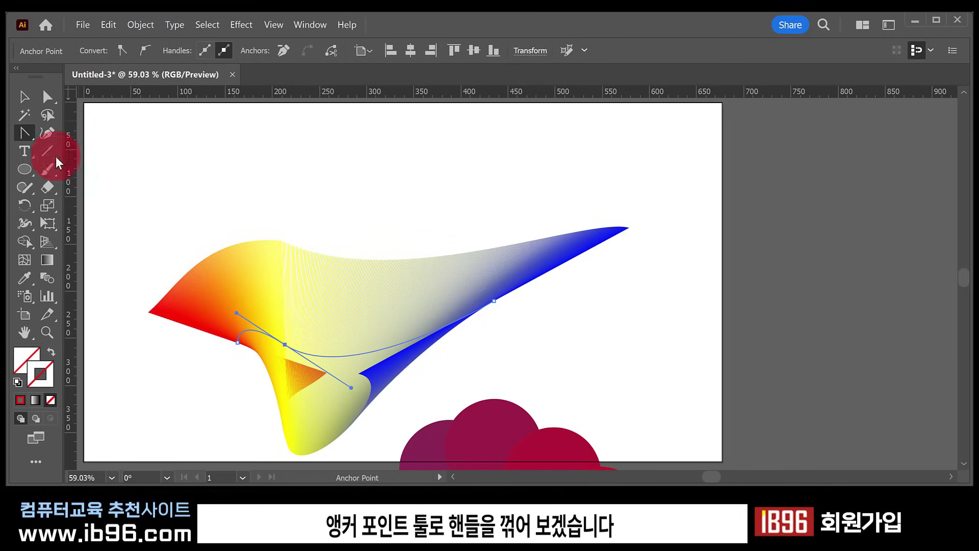
left_click_drag(236, 313, 251, 433)
Step: Move the whole reshaped line blend up and slightly right, clear of the circle blend
left_click(24, 96)
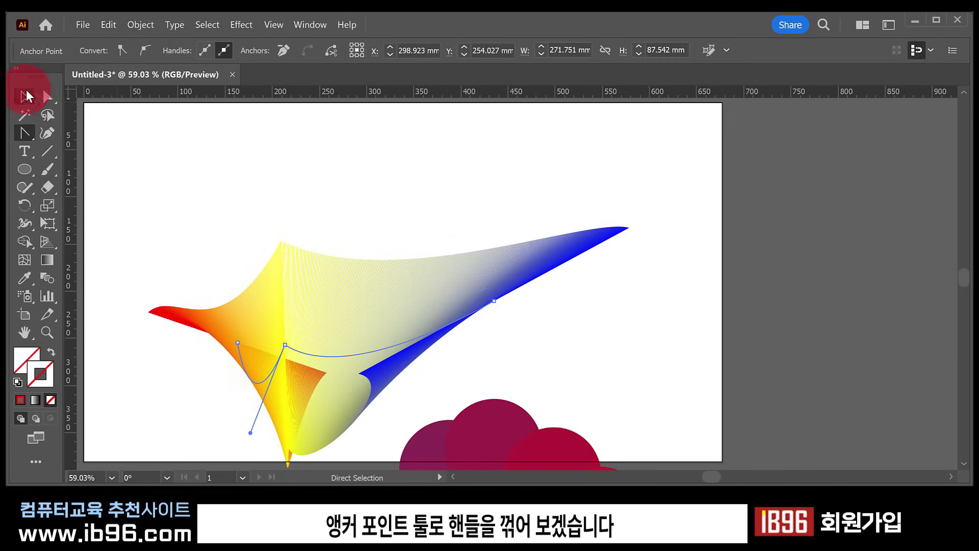
left_click(338, 308)
left_click(387, 209)
left_click_drag(393, 329, 418, 242)
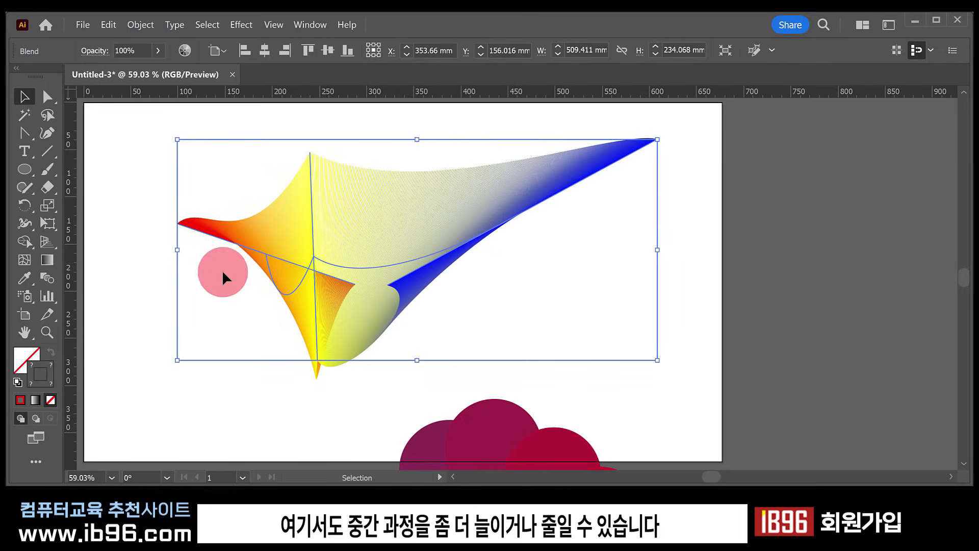
Step: Set the line blend's spacing to Specified Steps with 500 steps, refresh the preview and apply it
double_click(50, 278)
left_click_drag(427, 72, 605, 174)
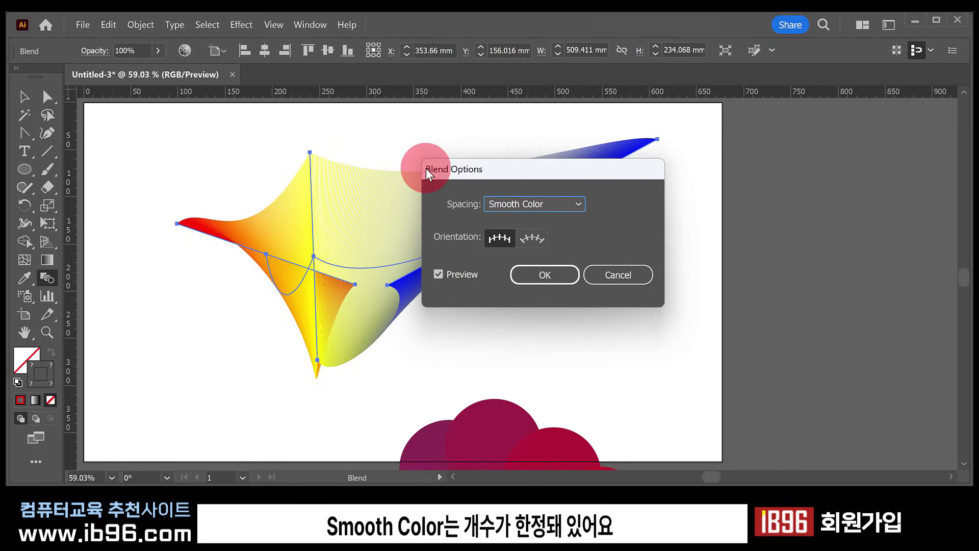
left_click(567, 204)
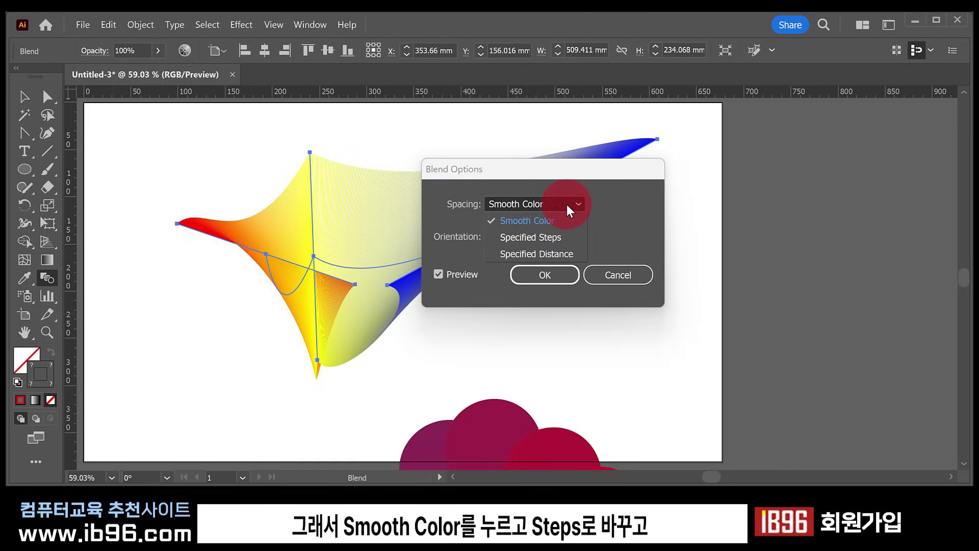
left_click(542, 238)
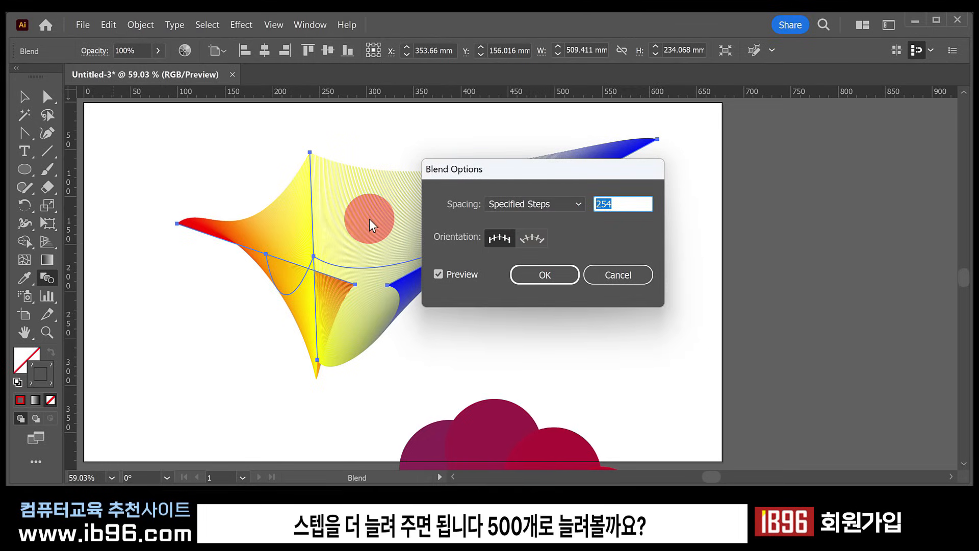
type("500")
left_click(439, 274)
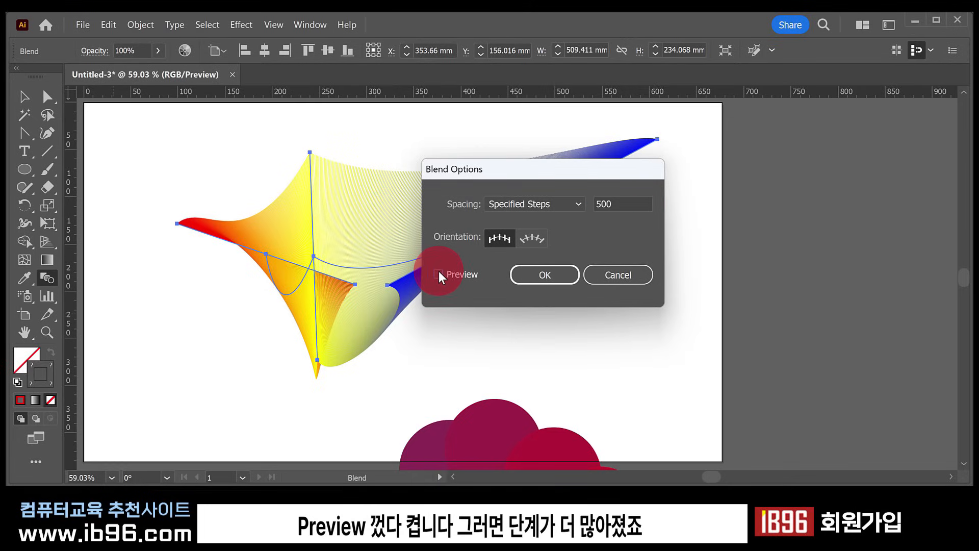
left_click(438, 274)
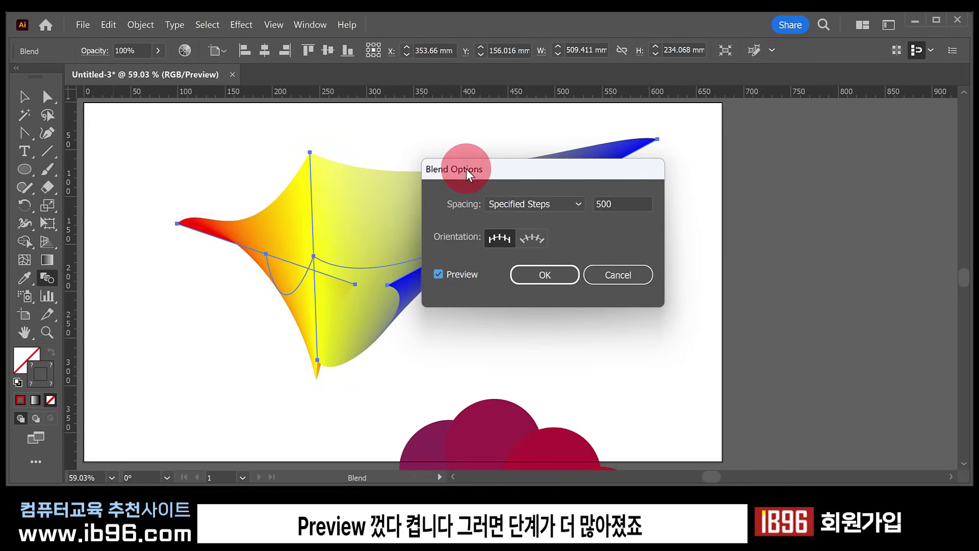
left_click_drag(467, 169, 394, 267)
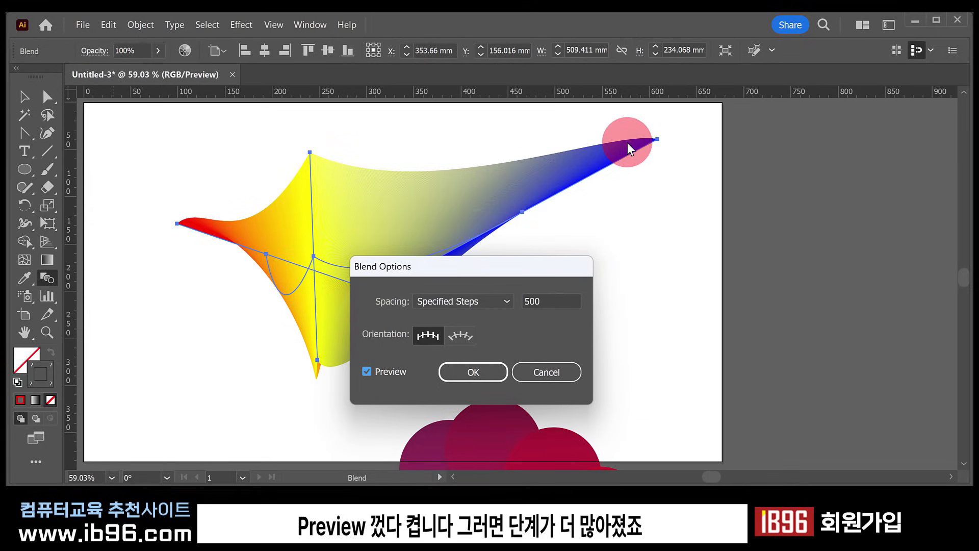
left_click(487, 372)
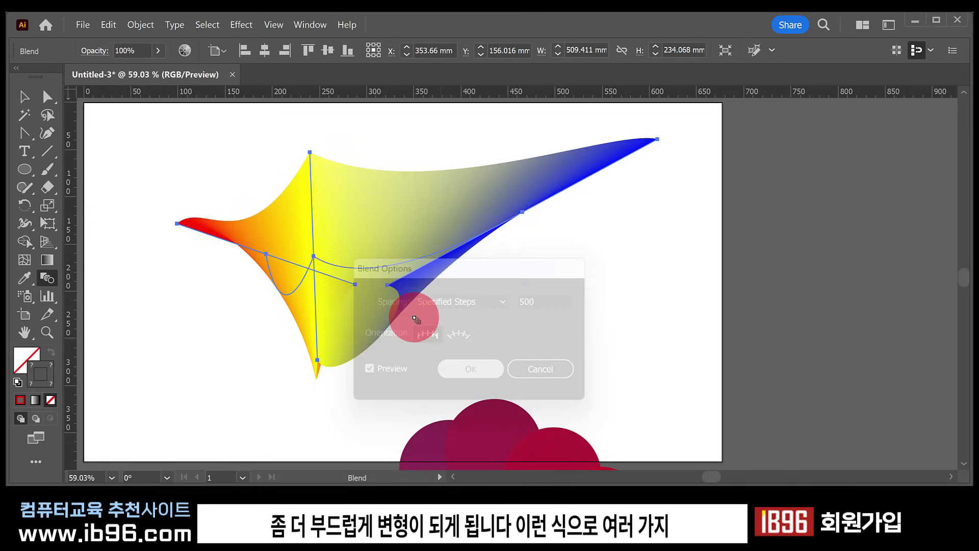
Step: Shift the line and circle blends about the artboard, and clear the artboard by deleting both
left_click(24, 97)
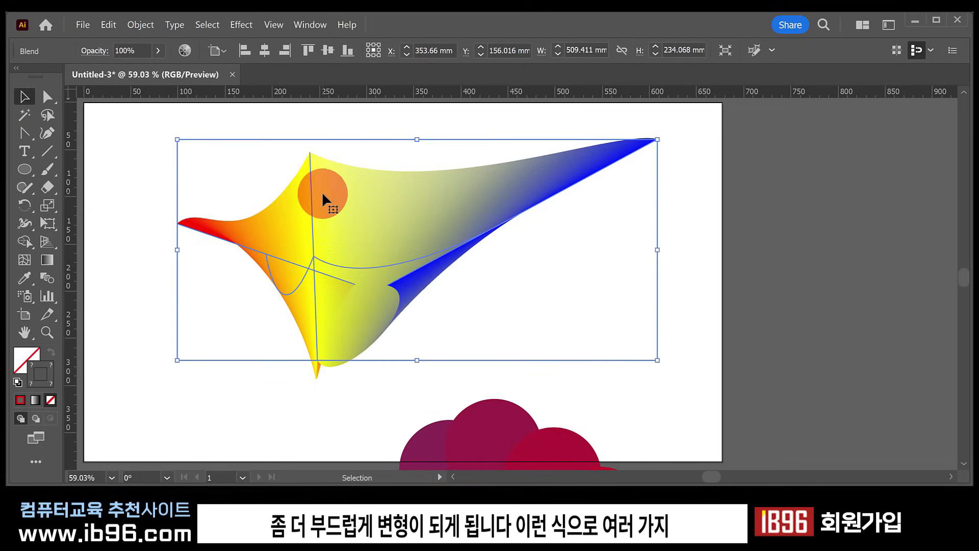
left_click_drag(323, 193, 208, 188)
left_click_drag(527, 403, 510, 273)
key("ctrl+a")
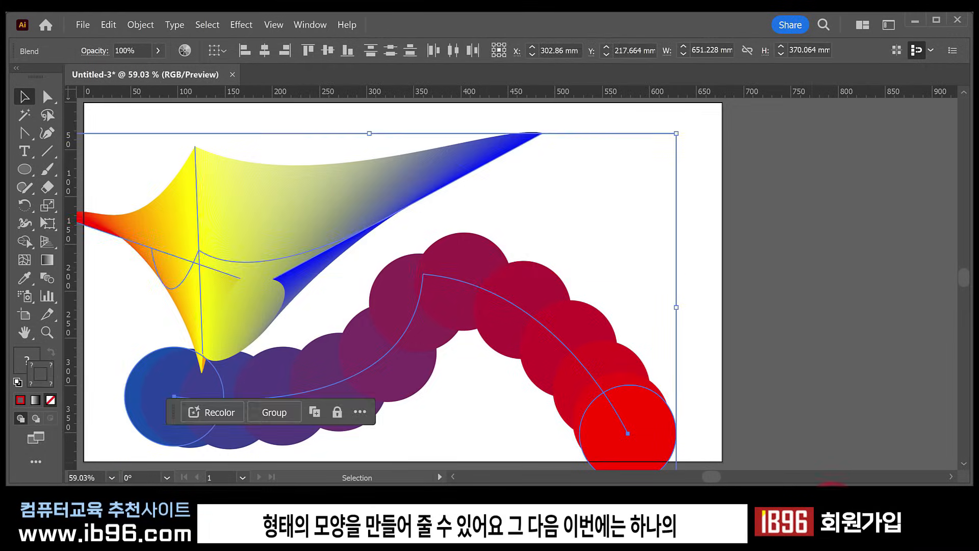
key("Delete")
left_click(593, 409)
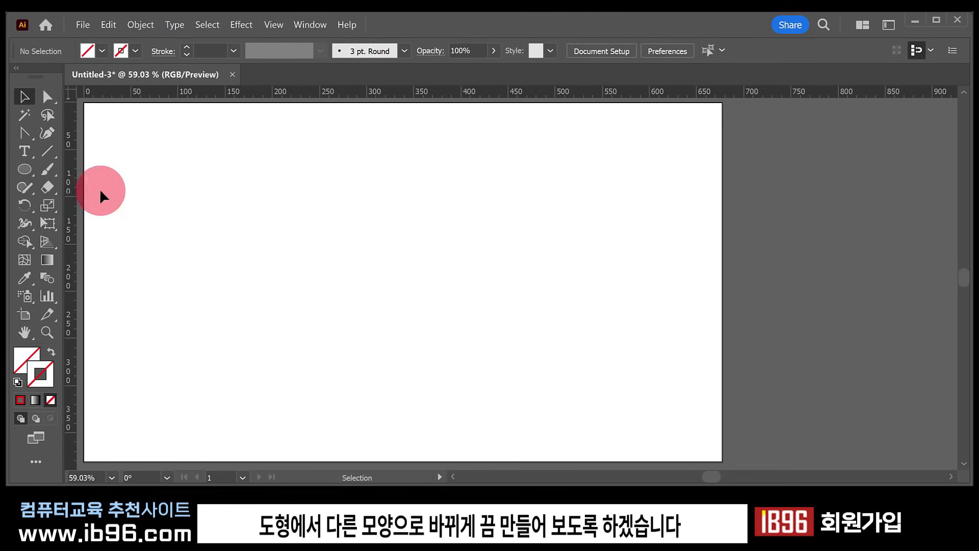
Step: Draw a circle about 92 mm in diameter on the artboard's left side and fill it with red
left_click(24, 169)
left_click_drag(120, 225, 207, 312)
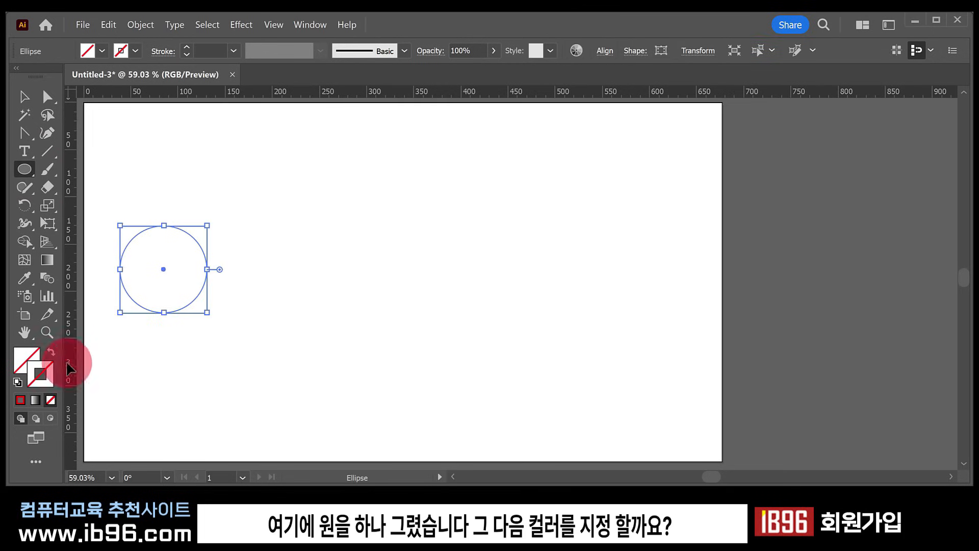
double_click(26, 351)
left_click_drag(354, 332, 463, 299)
left_click(607, 317)
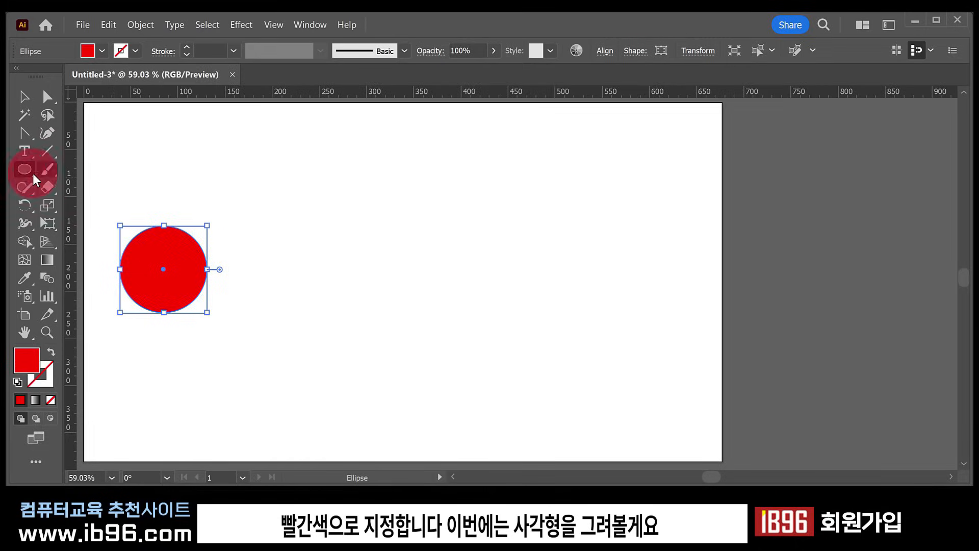
Step: Draw a square on the artboard's right side, smaller than the circle, and fill it with blue (RGB 0, 49, 255)
left_click_drag(21, 170, 85, 173)
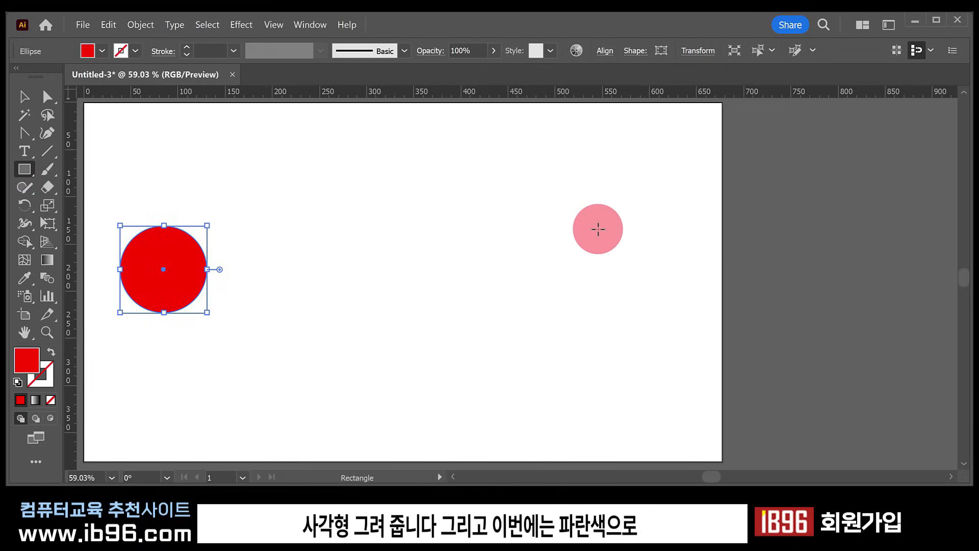
left_click_drag(585, 226, 658, 298)
left_click(23, 357)
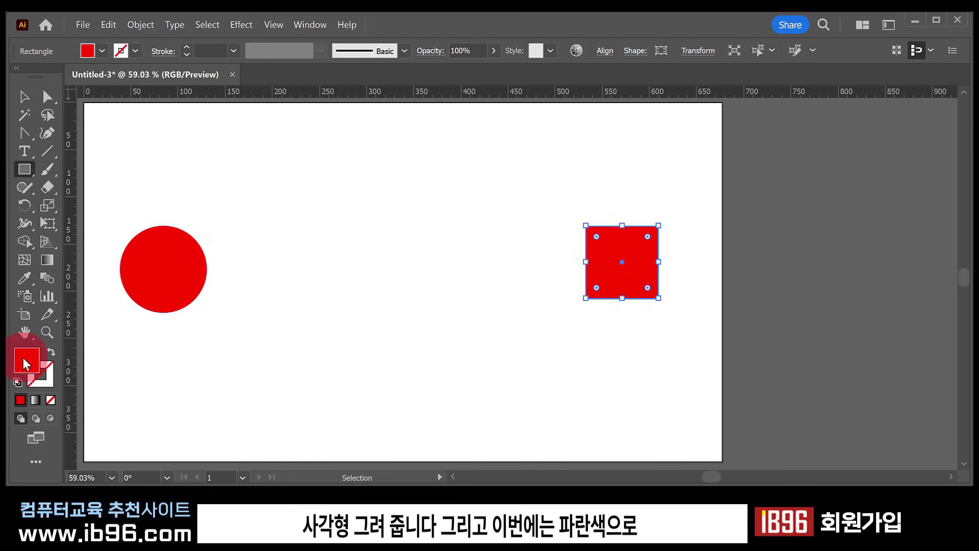
double_click(22, 356)
left_click(461, 381)
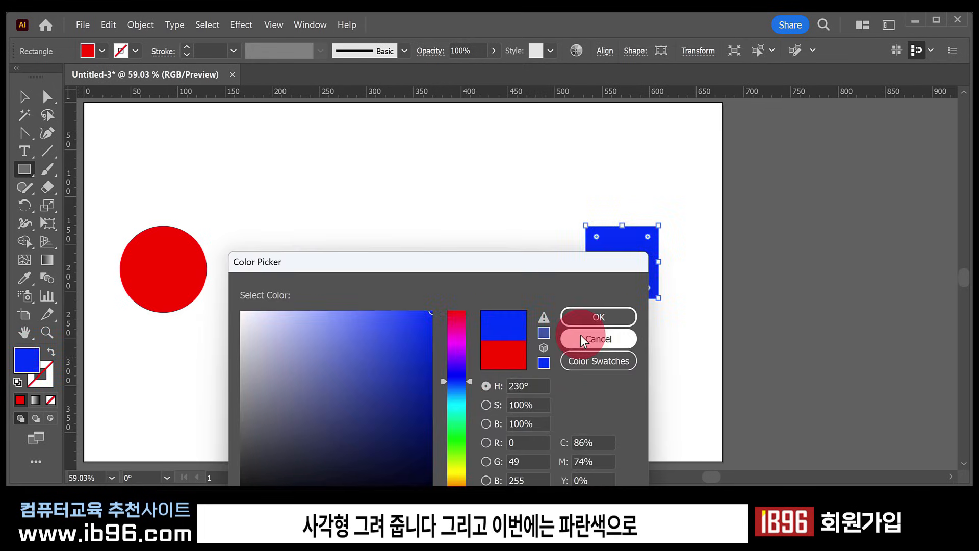
left_click(587, 320)
Step: Move the blue square slightly down so its centre is level with the red circle's centre
left_click(24, 96)
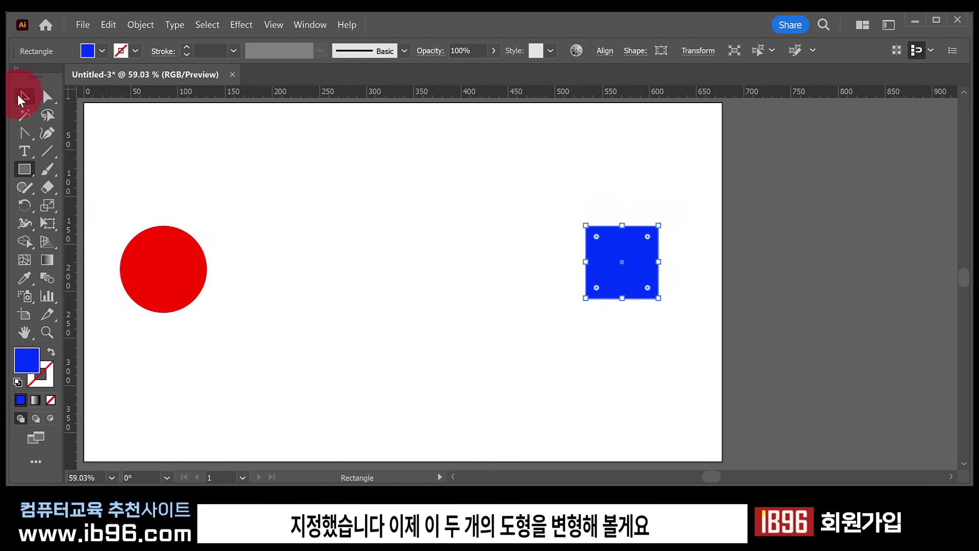
left_click_drag(91, 151, 710, 400)
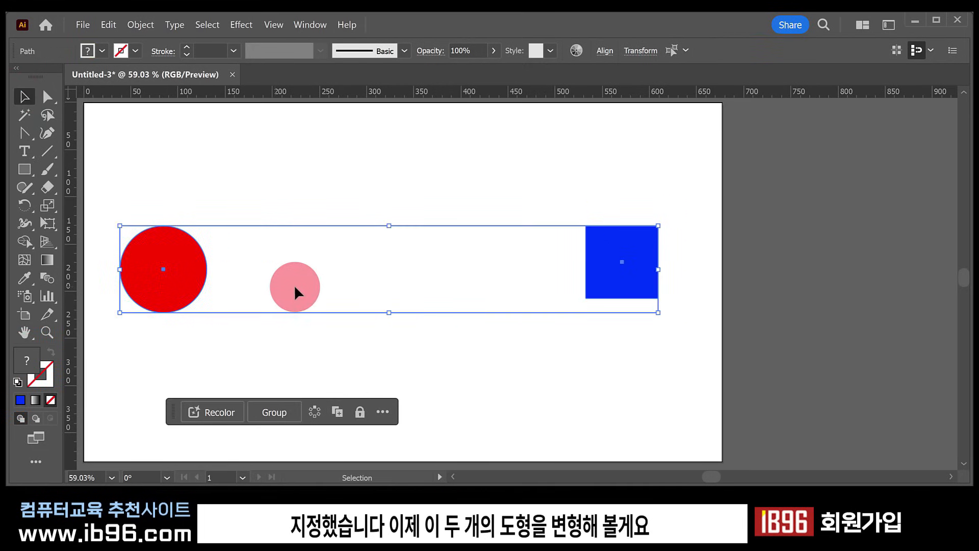
left_click(601, 334)
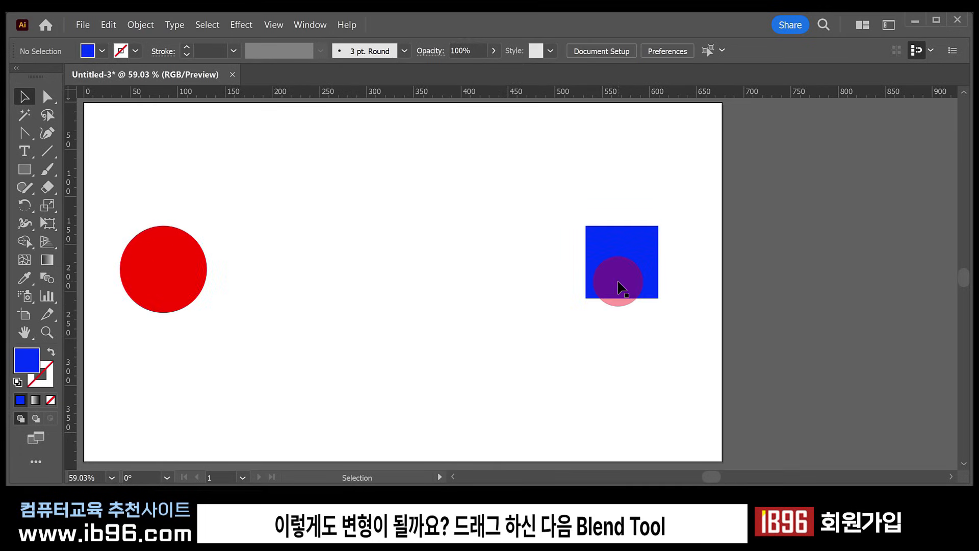
left_click_drag(618, 282, 619, 290)
Step: Blend the red circle into the blue square, from the circle's top anchor to the square's upper-left corner
left_click_drag(682, 202, 126, 347)
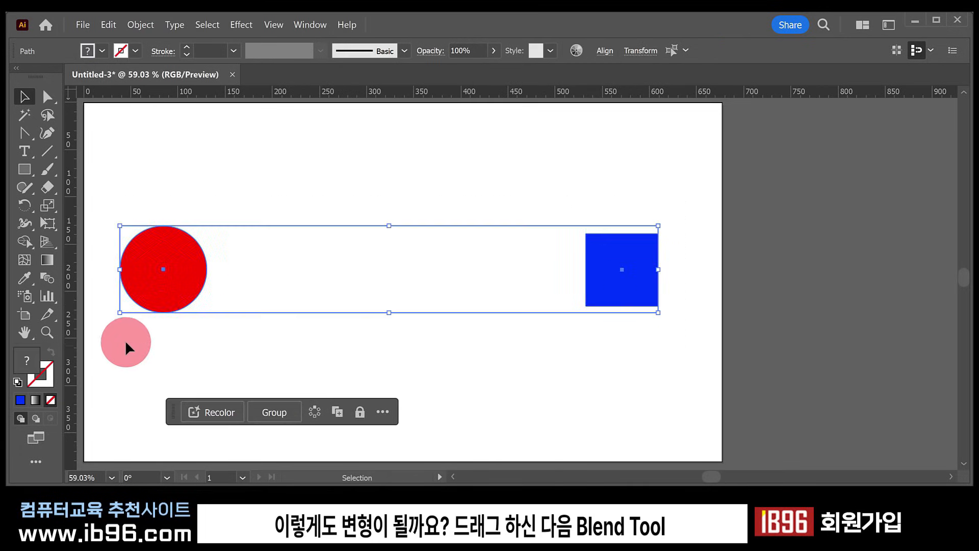
left_click(51, 274)
left_click(163, 225)
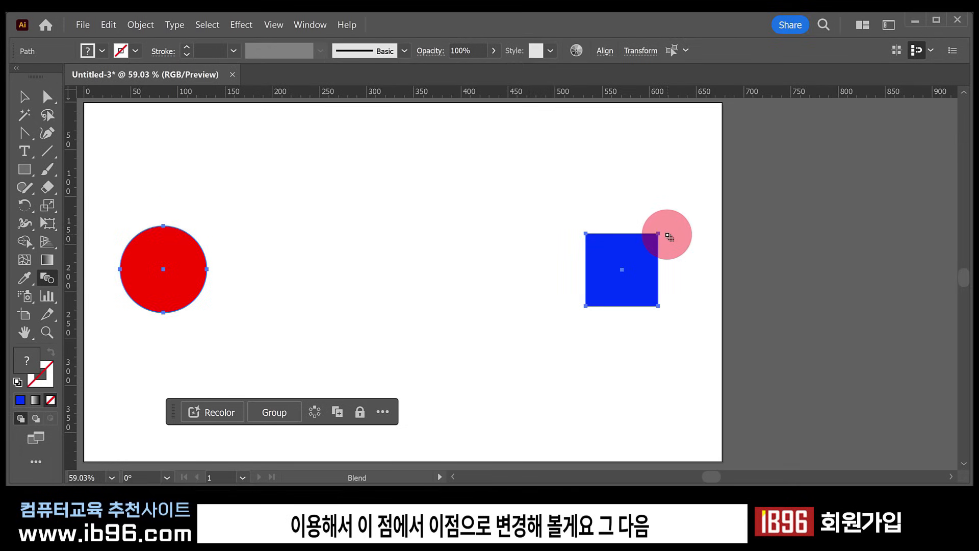
left_click(586, 233)
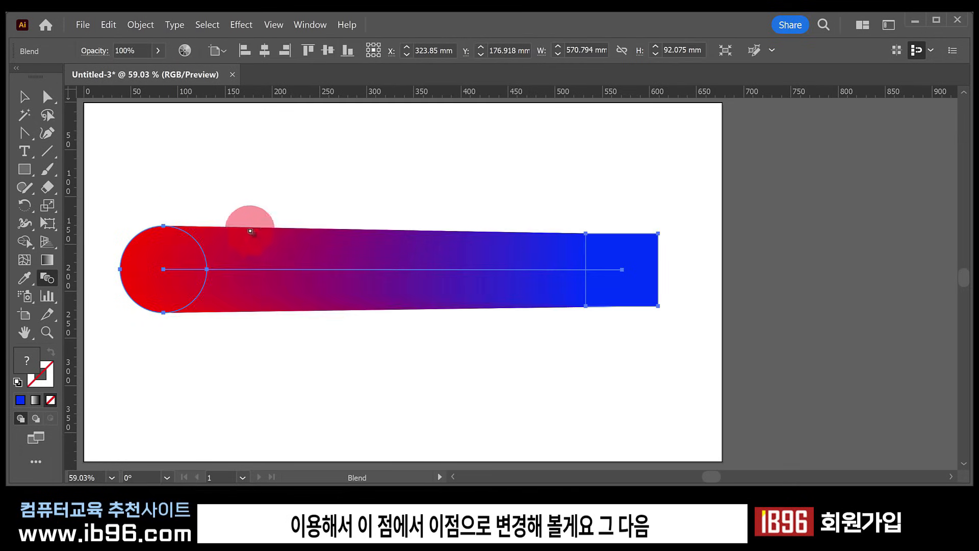
Step: Set the circle-to-square blend's spacing to Specified Steps with 5 steps and apply it
double_click(44, 278)
left_click(489, 300)
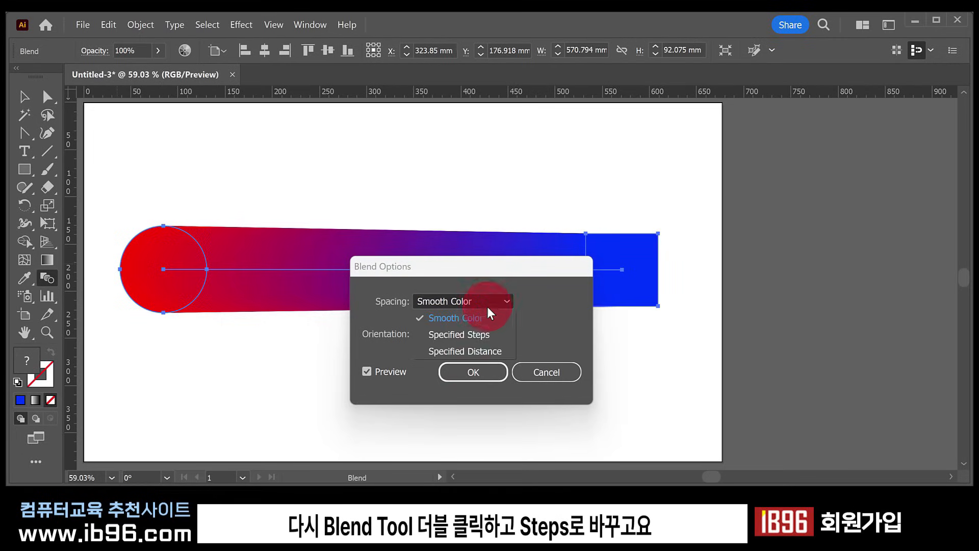
left_click(482, 333)
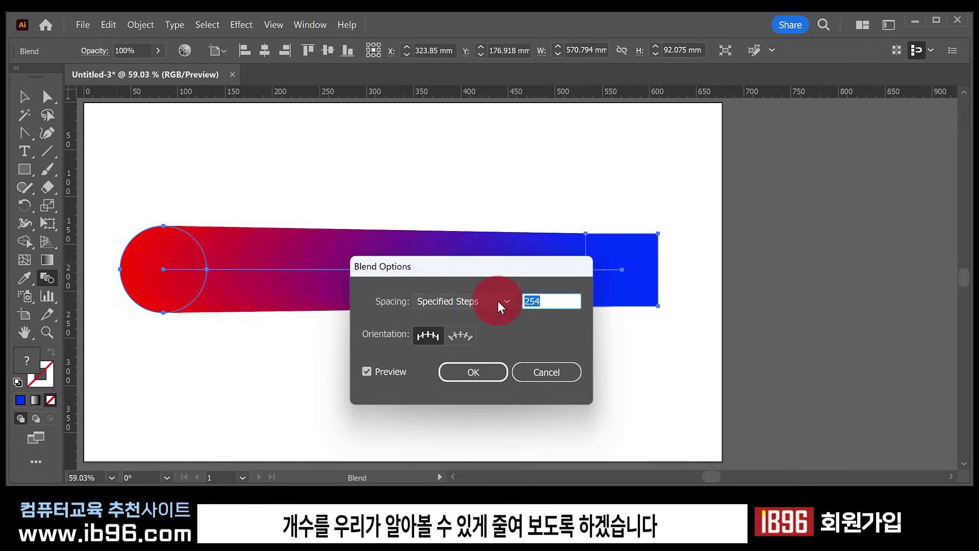
type("5")
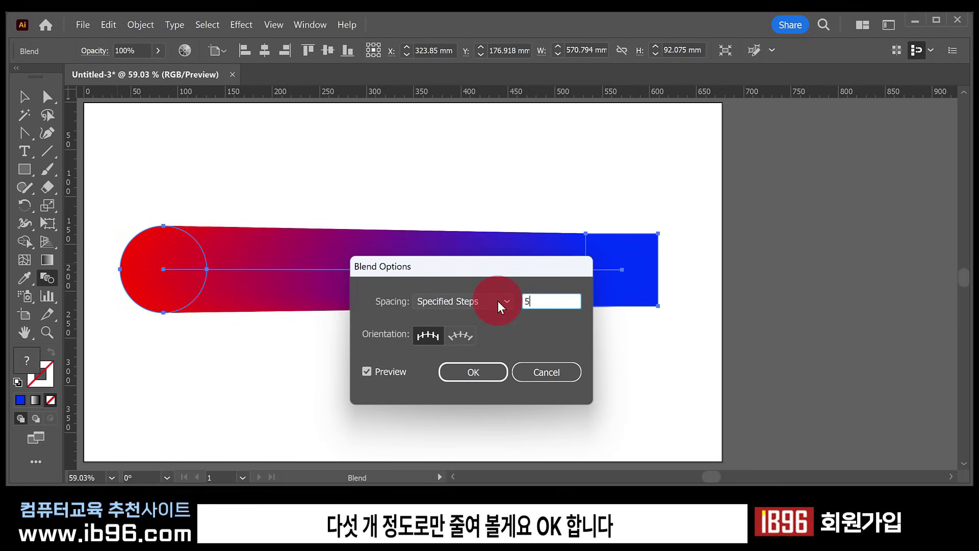
left_click(490, 373)
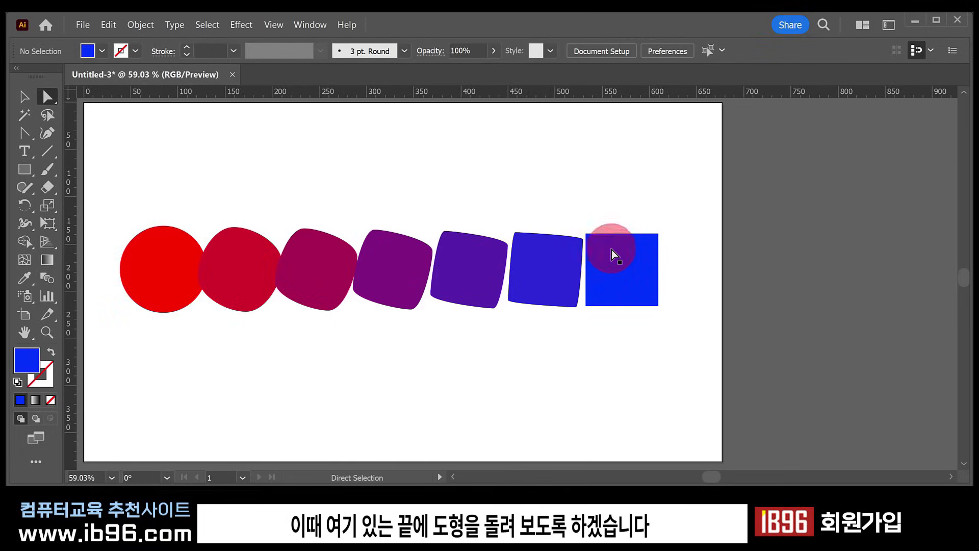
Step: Try rotating a separate blue rectangle drawn above the blend by its bounding box, and delete the rectangle
left_click(638, 267)
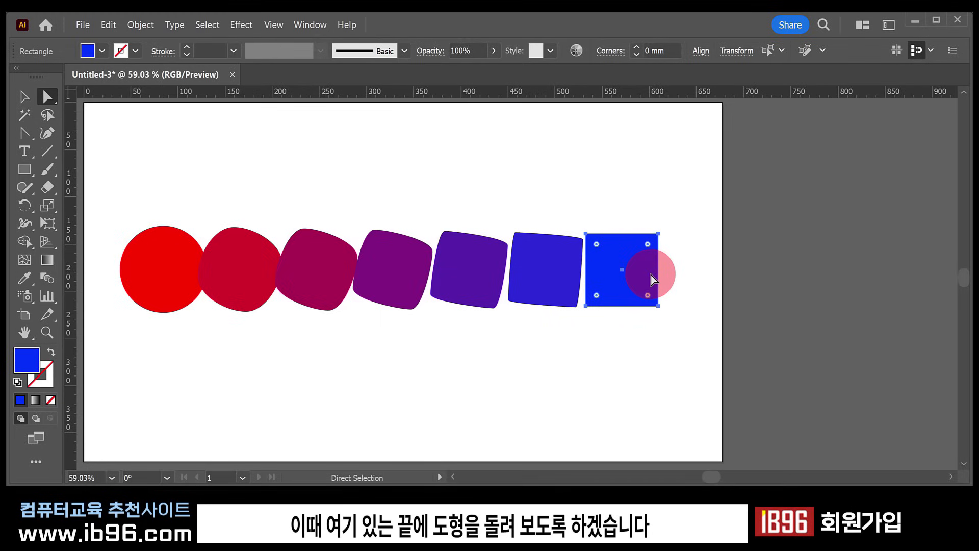
left_click(24, 169)
left_click_drag(317, 130, 401, 203)
left_click(24, 97)
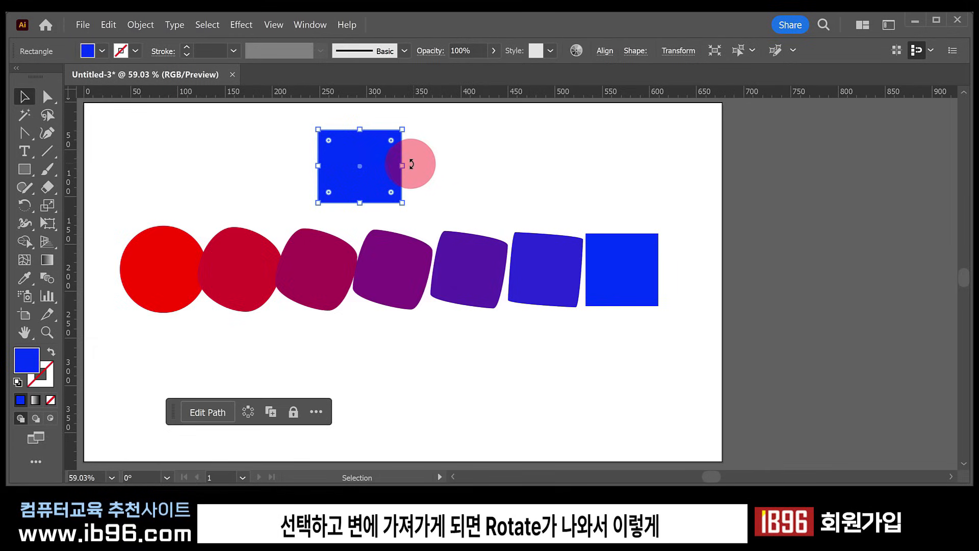
mouse_move(411, 164)
left_mouse_down()
mouse_move(393, 188)
mouse_move(405, 176)
left_mouse_up()
key("Delete")
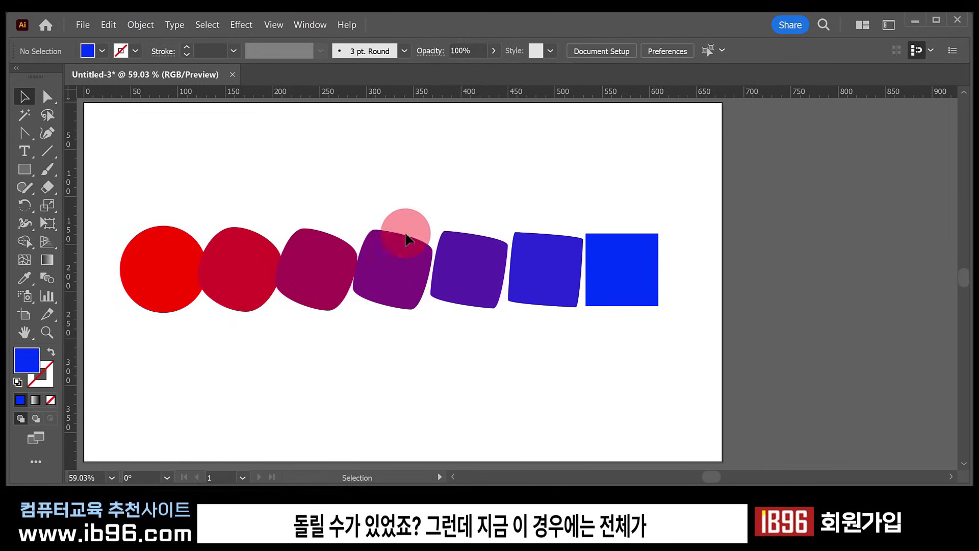
Step: Select only the blend's blue end square and rotate it clockwise about its centre until its corners point outward like a diamond
left_click(407, 300)
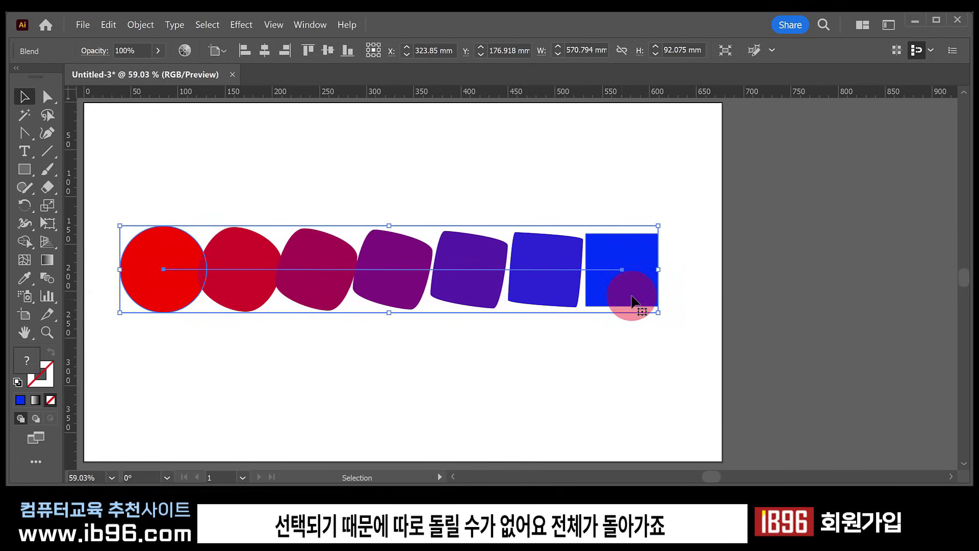
mouse_move(666, 265)
left_mouse_down()
mouse_move(660, 332)
mouse_move(666, 265)
left_mouse_up()
left_click(49, 100)
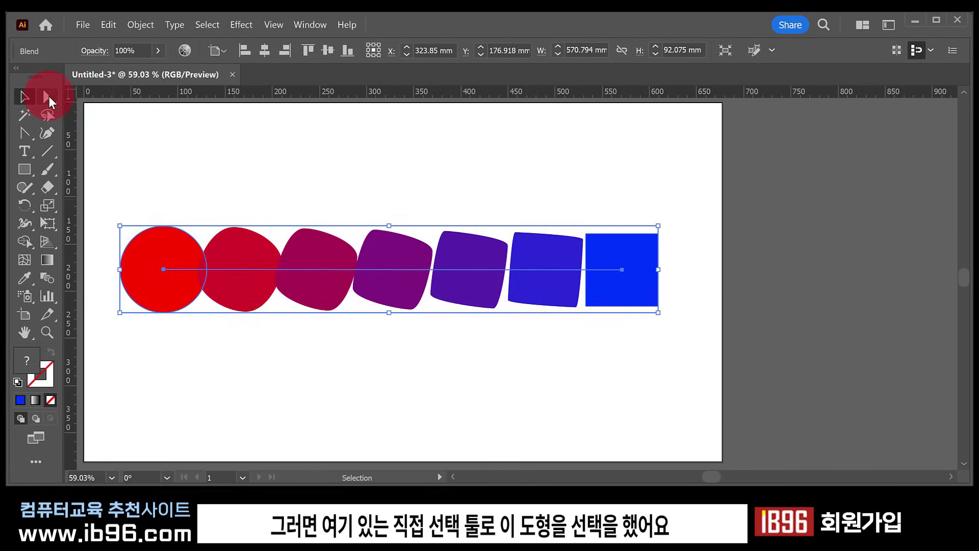
left_click(420, 115)
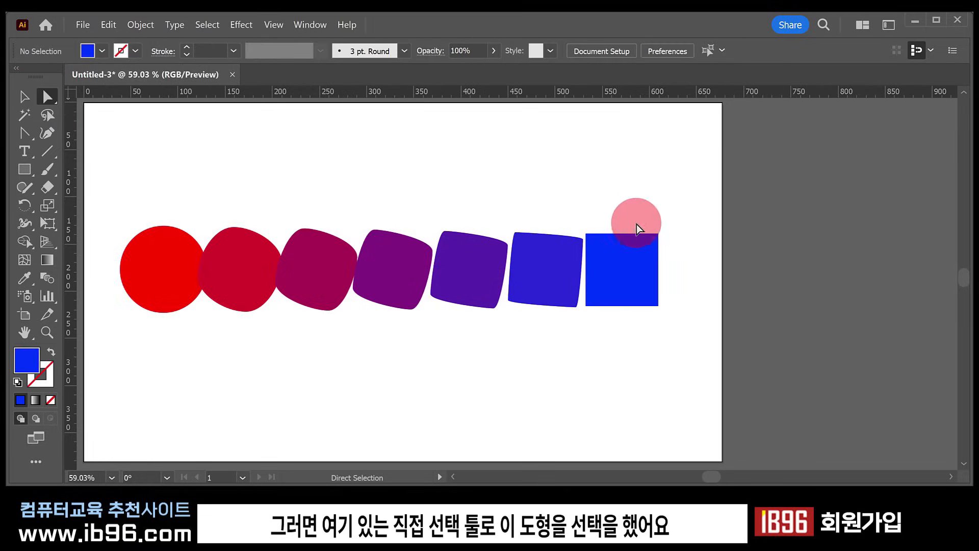
left_click(641, 252)
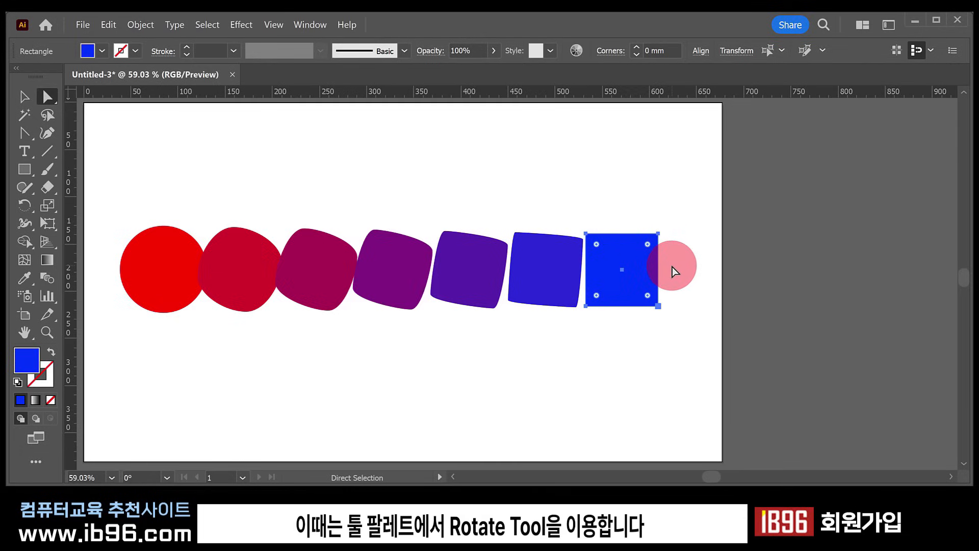
left_click(26, 203)
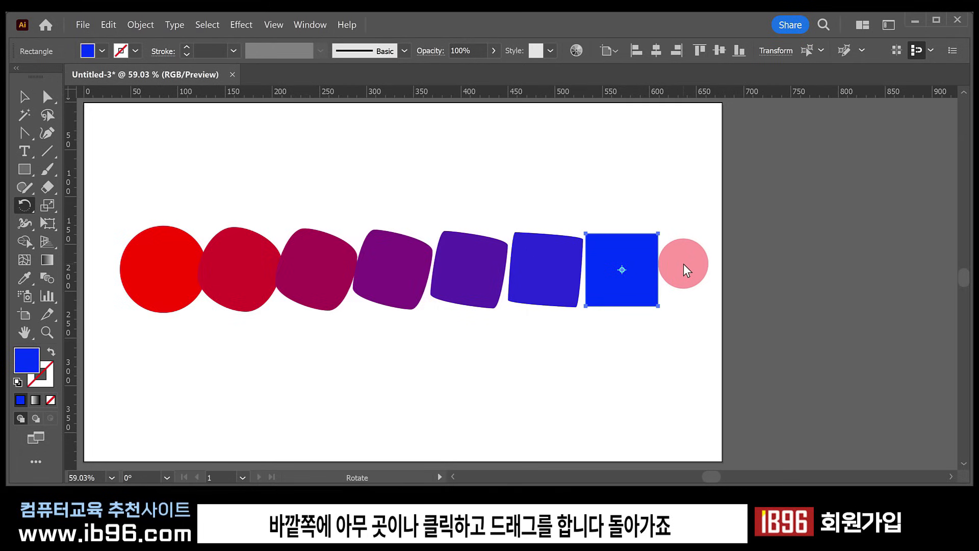
left_click_drag(683, 264, 693, 345)
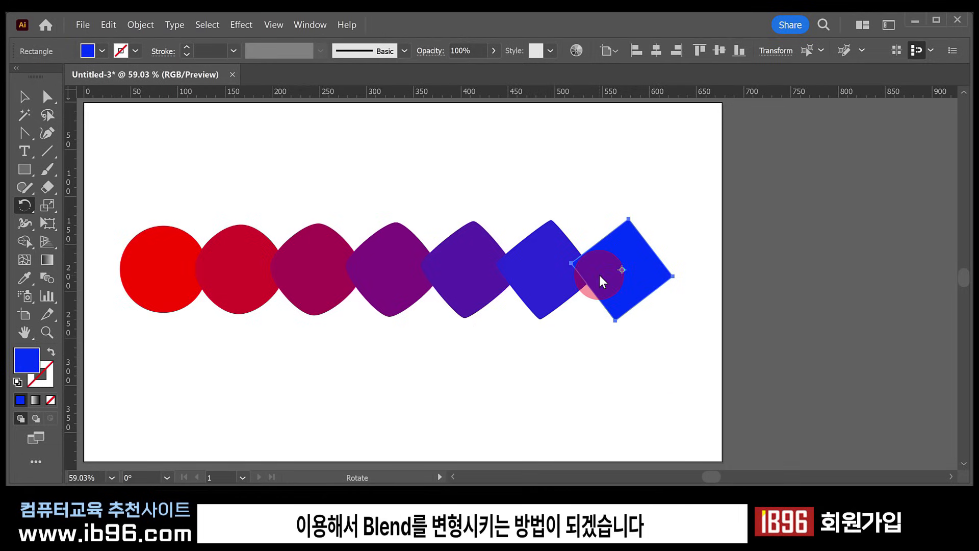
Step: Replace the circle-to-square blend with three slanted 1 pt lines across the artboard, coloured red, yellow and blue
key("v")
left_click_drag(94, 175, 681, 375)
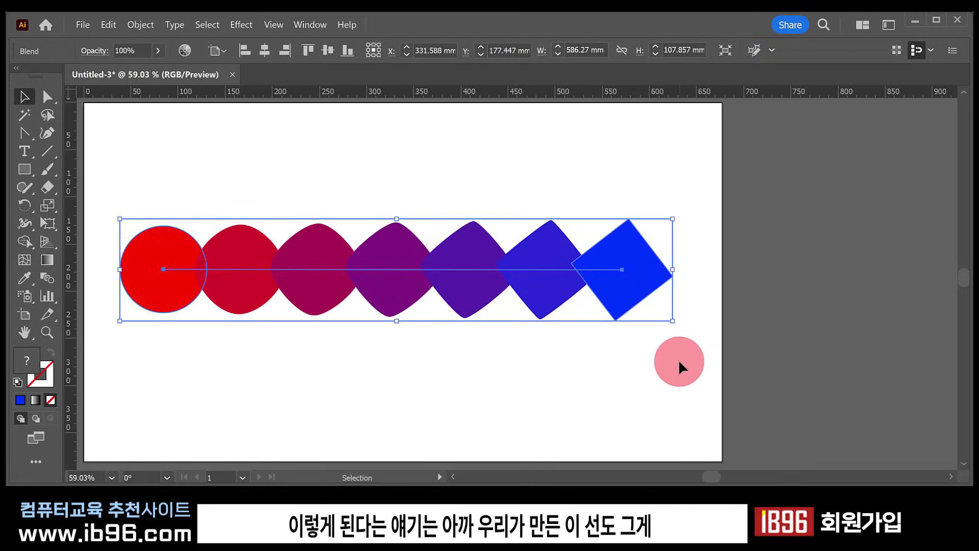
key("Delete")
left_click(54, 155)
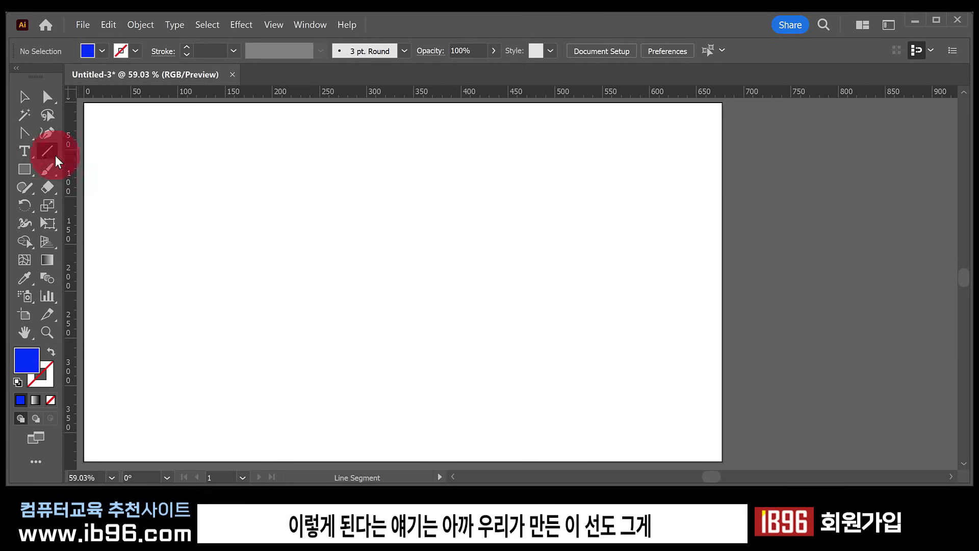
left_click_drag(121, 175, 315, 371)
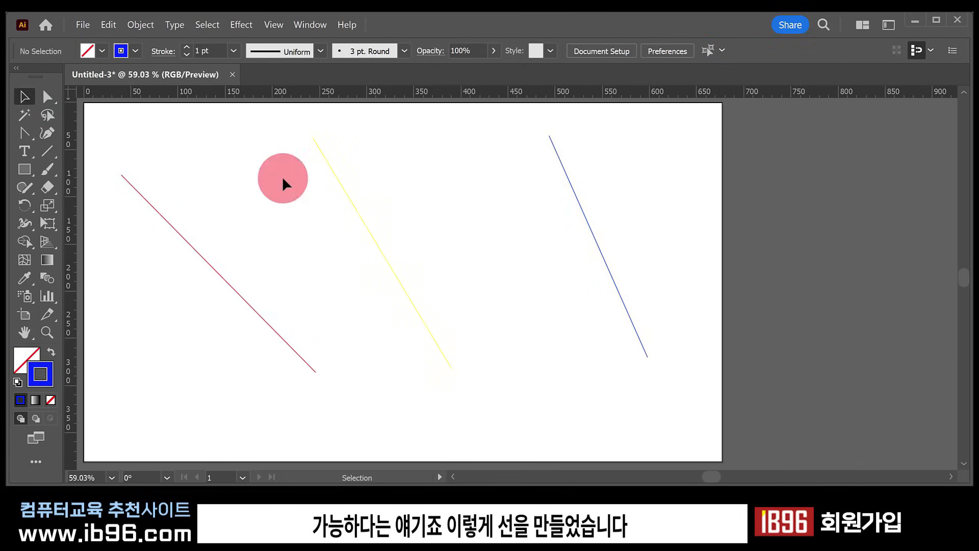
Step: Blend the red, yellow and blue lines in sequence through their lower endpoints
left_click_drag(671, 197, 230, 334)
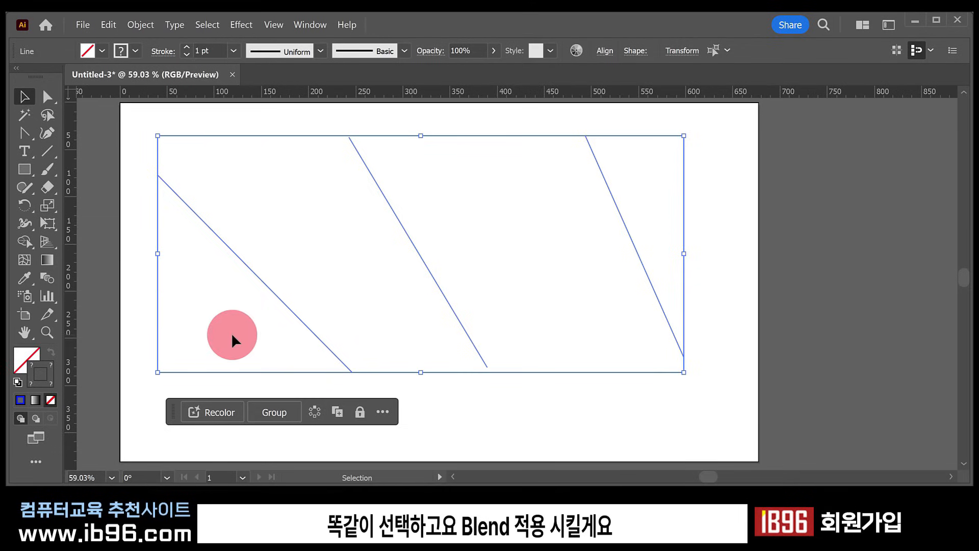
left_click(48, 278)
left_click(352, 373)
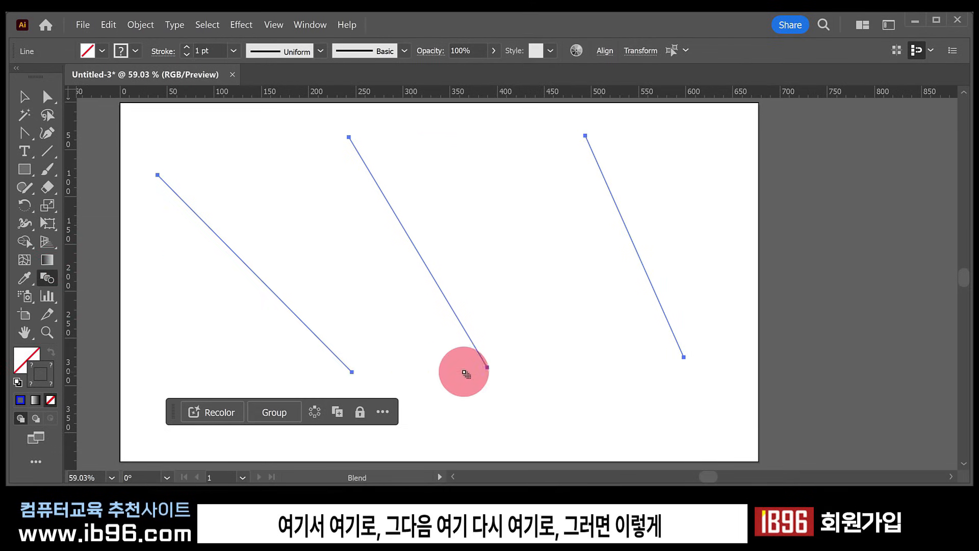
left_click(487, 366)
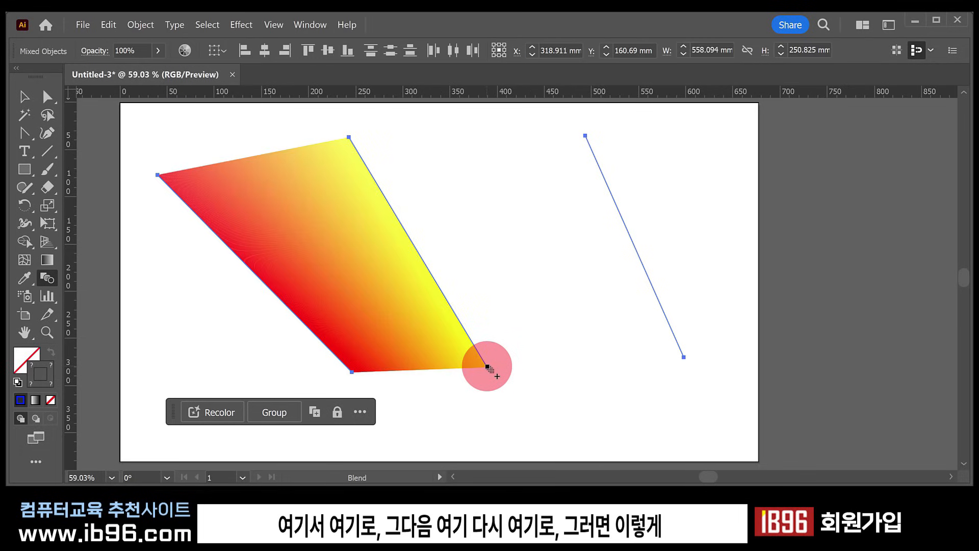
left_click(684, 357)
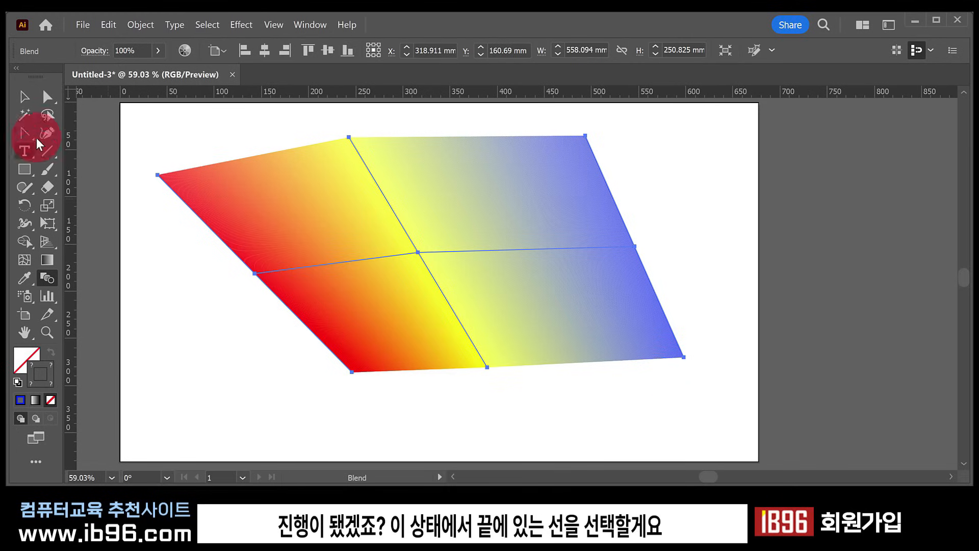
Step: Select only the blend's blue end line and rotate it clockwise about its centre until it slants the opposite way
left_click(48, 97)
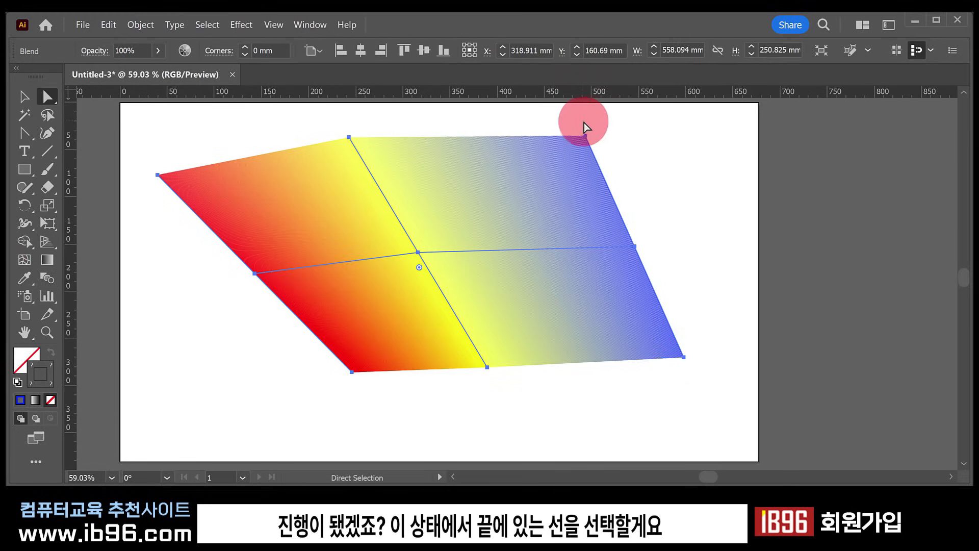
left_click(585, 136)
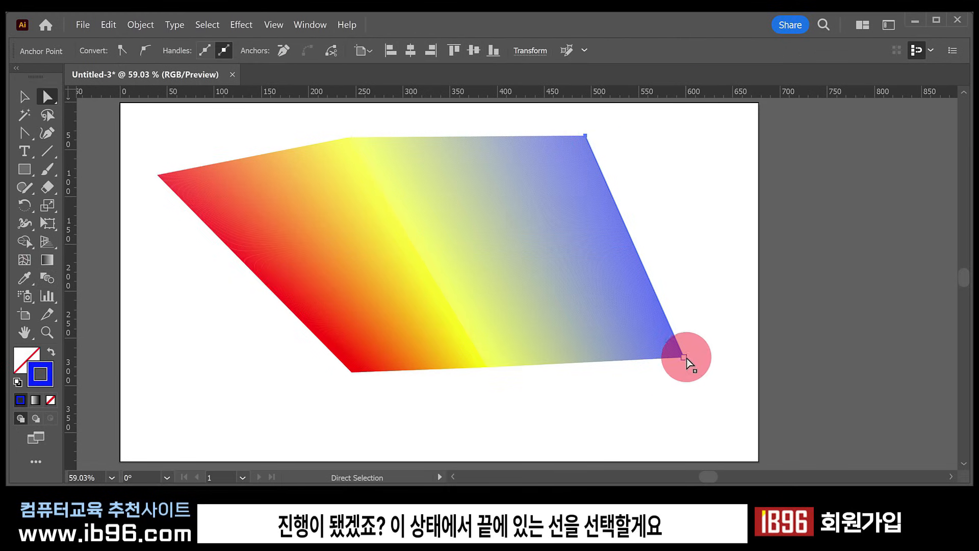
left_click_drag(687, 362, 563, 122)
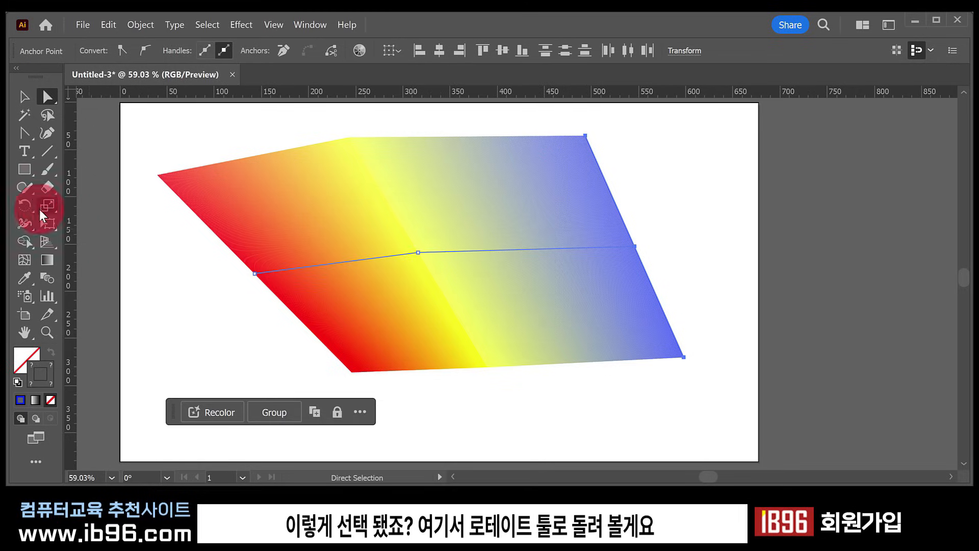
left_click(23, 205)
left_click_drag(699, 185, 714, 246)
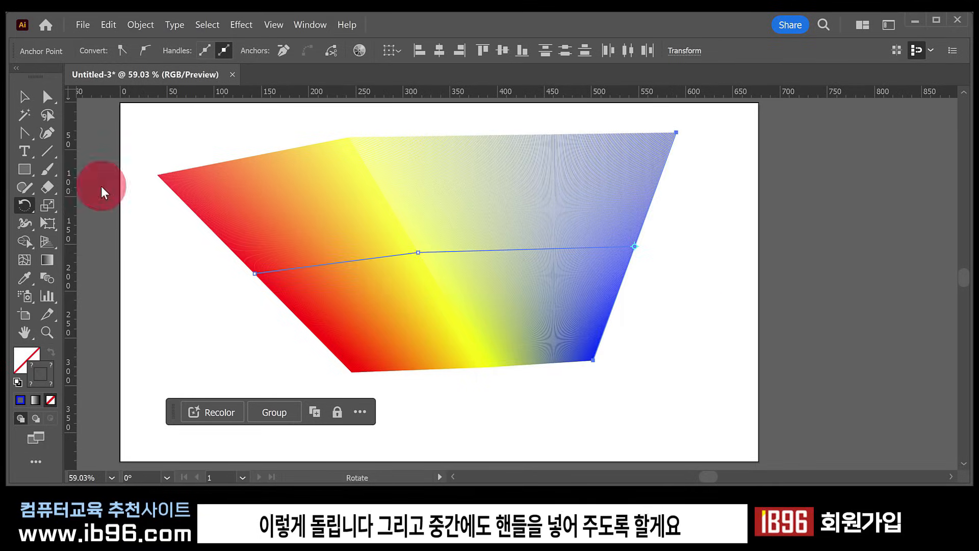
Step: Pull curve handles from the spine's middle anchor so the blend bends into an S-shaped wave, and move the blend slightly down
left_click(27, 136)
left_click(425, 252)
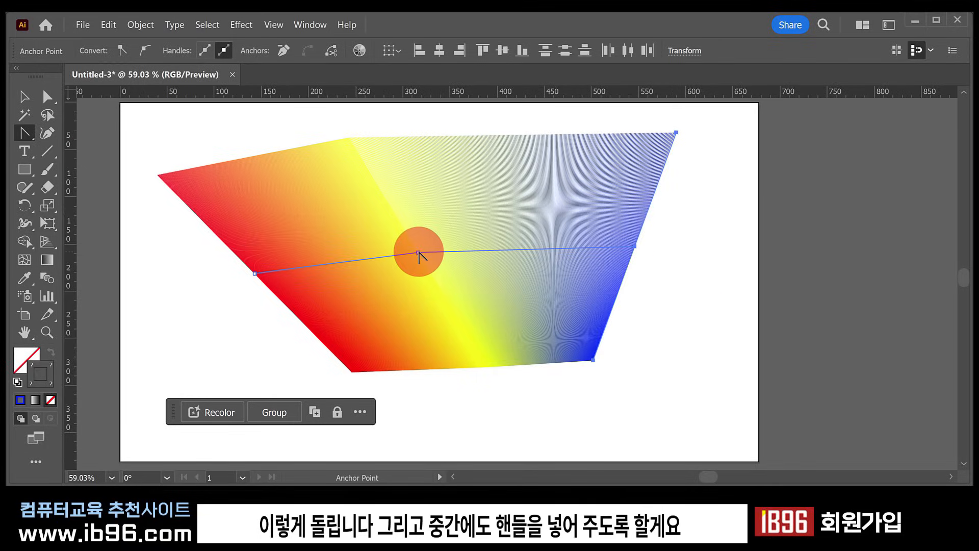
left_click_drag(426, 250, 392, 146)
key("v")
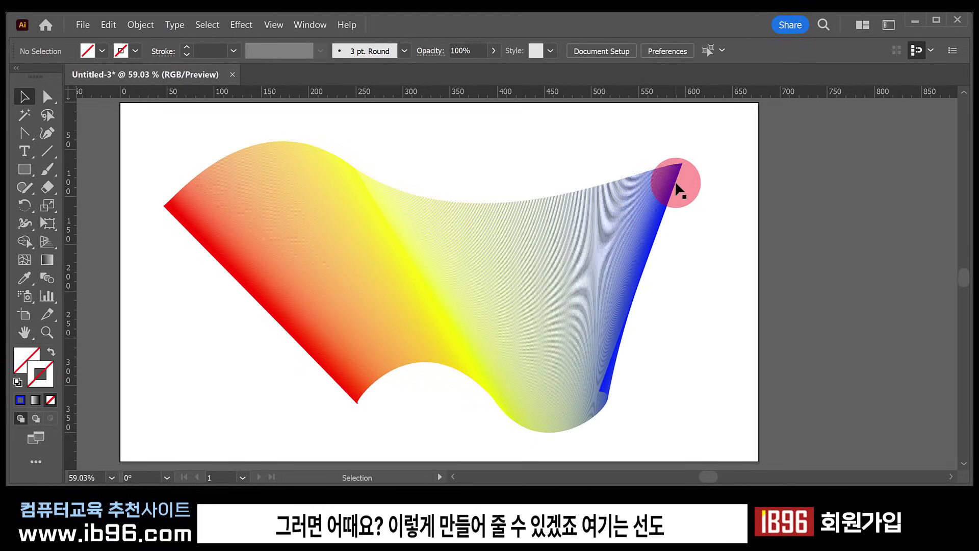
Step: Rotate only the blend's red end line clockwise to a steeper slant, and move the whole blend slightly up to fit the artboard
left_click(675, 180)
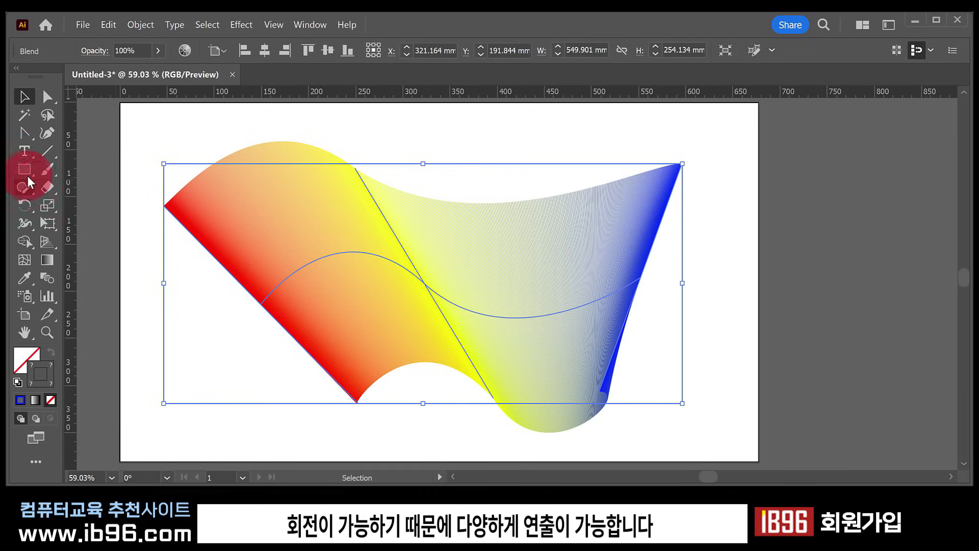
left_click(45, 96)
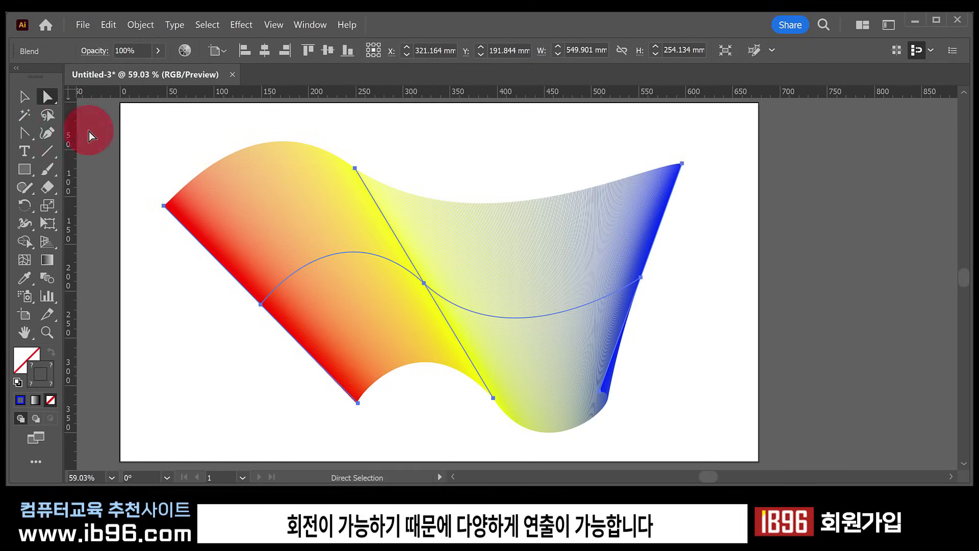
left_click_drag(149, 179, 366, 427)
left_click(22, 207)
left_click_drag(140, 231, 233, 201)
key("v")
key("ctrl+shift+a")
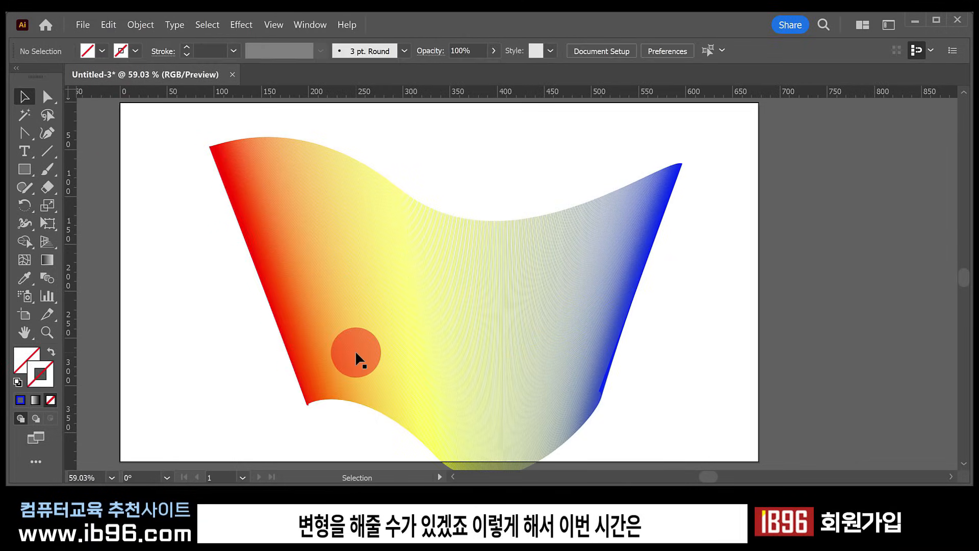
left_click_drag(450, 363, 448, 343)
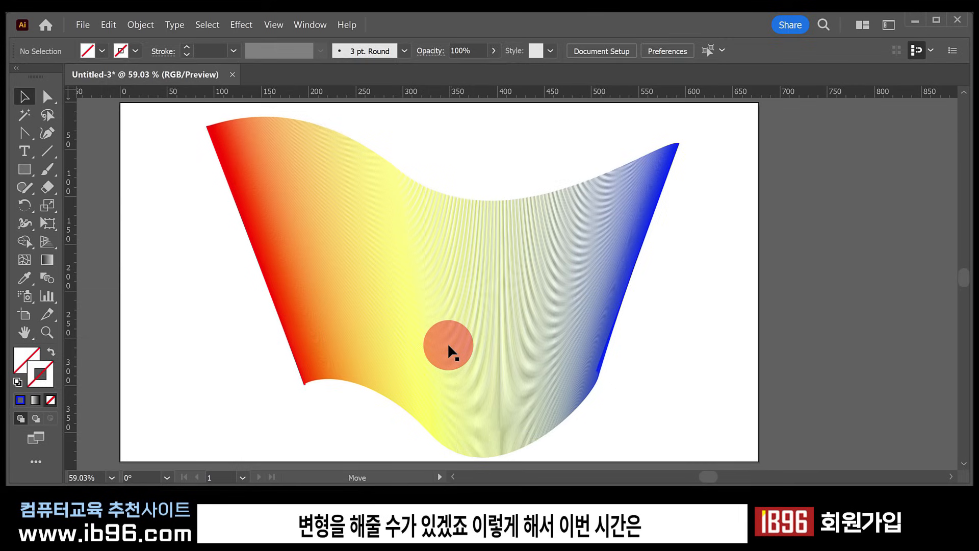